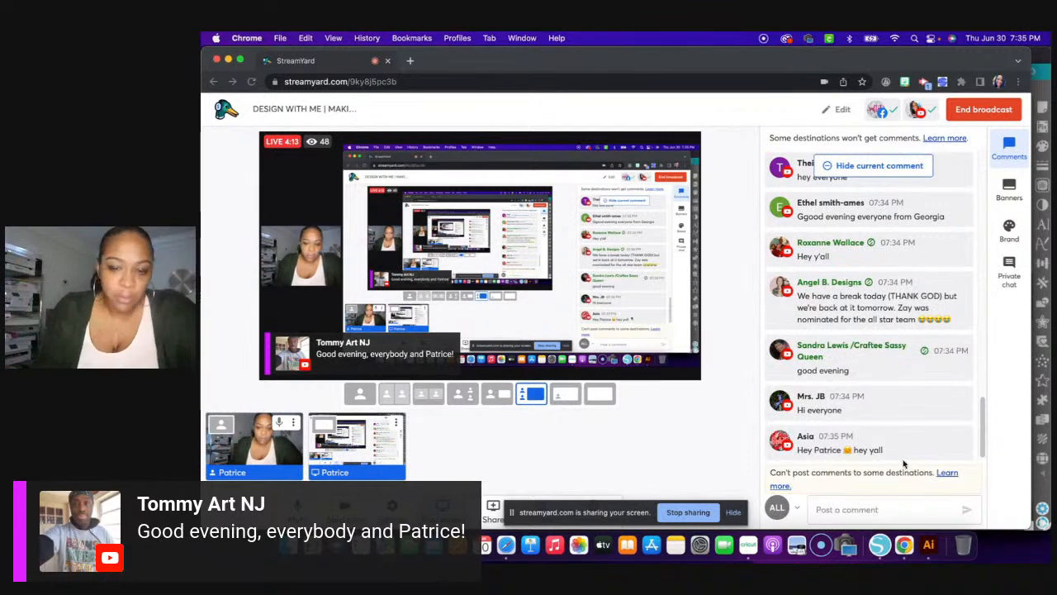
- Switch to Silhouette Studio and add the text "BLINGY" to the blank page
left_click(879, 545)
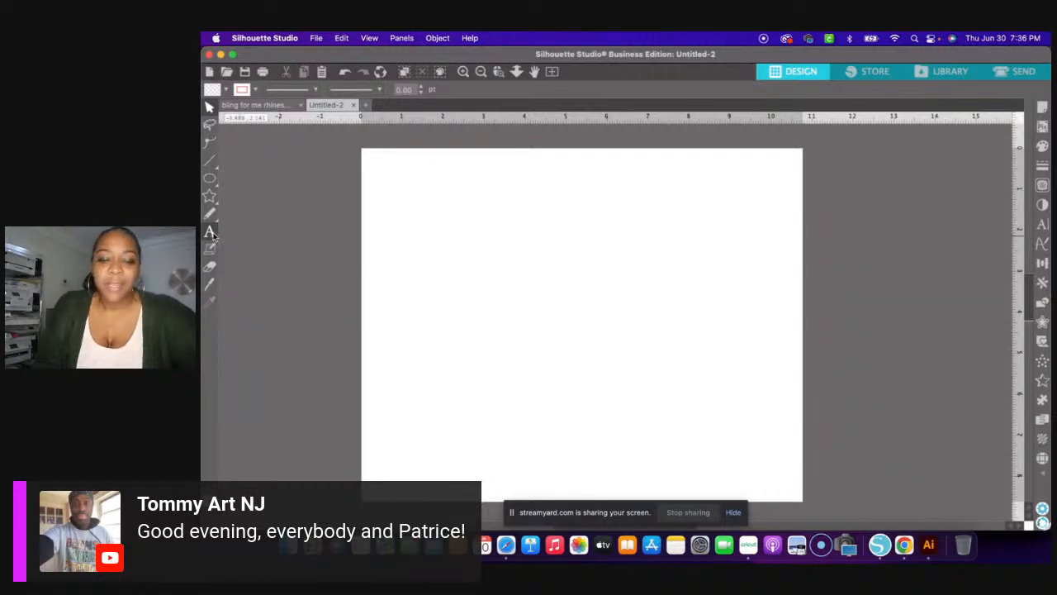
left_click(211, 232)
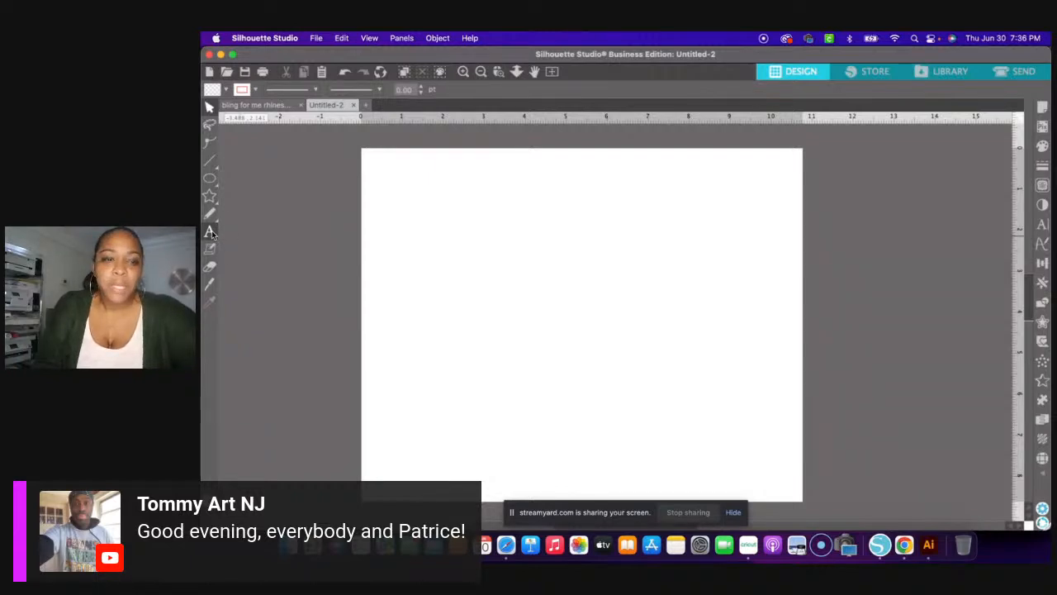
left_click(448, 313)
type("BLING")
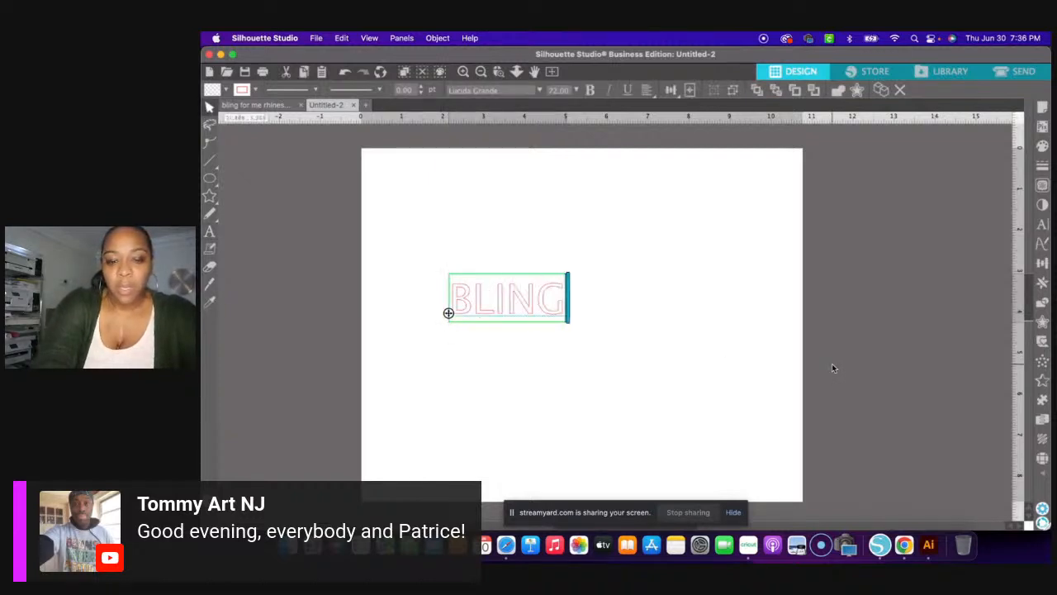
type("Y")
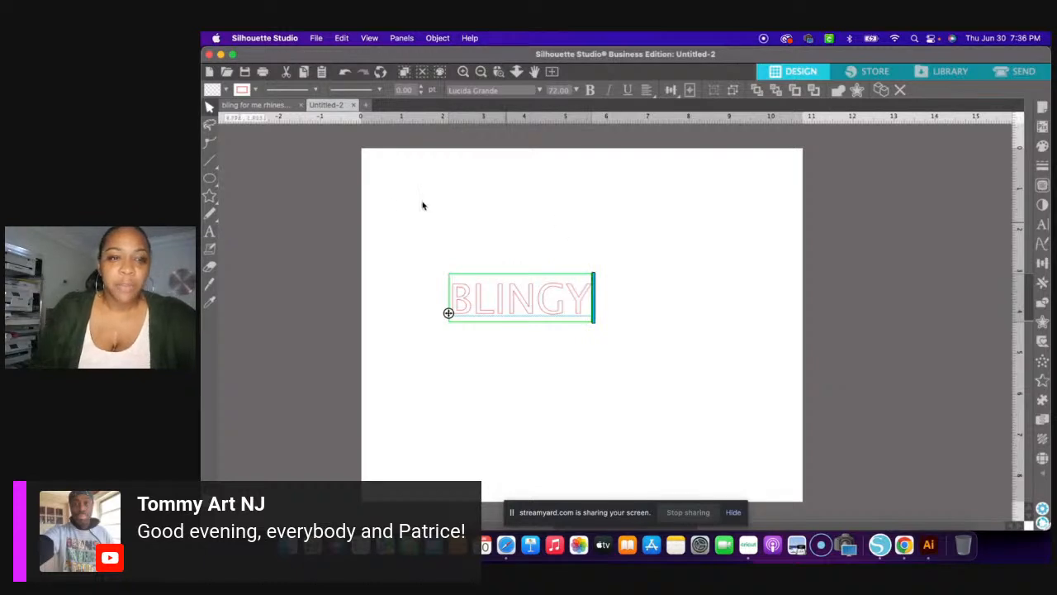
left_click(547, 293)
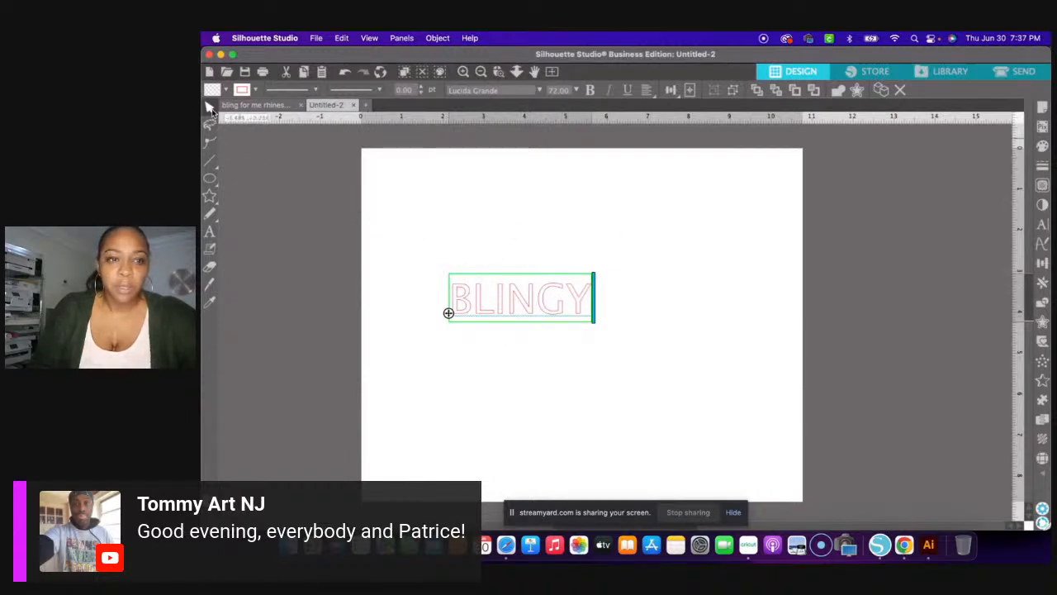
left_click(440, 250)
- Enlarge the BLINGY text to about 10.3 in wide and position it across the page's width
left_click(479, 300)
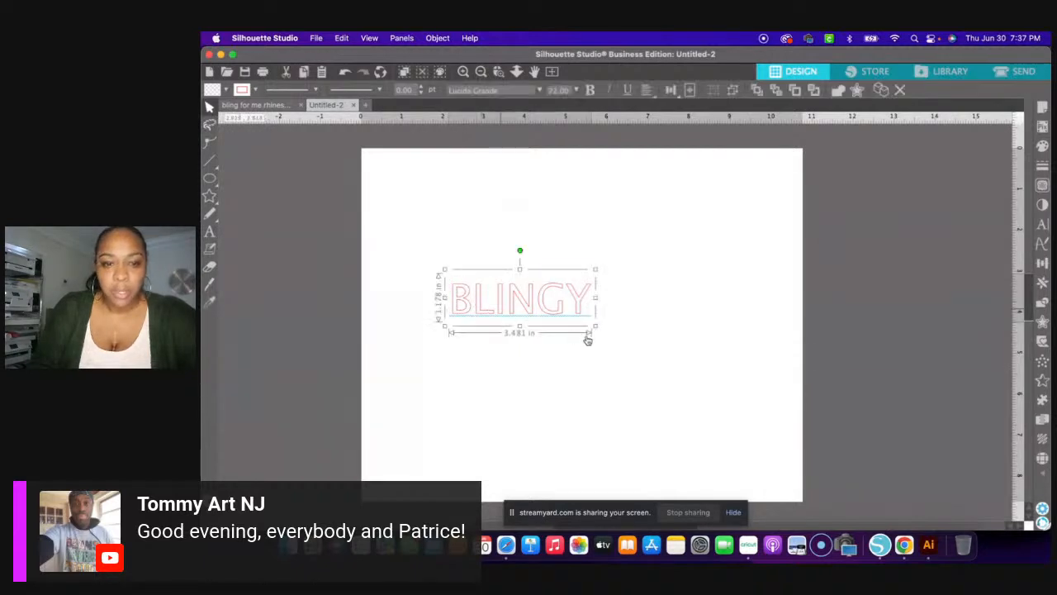
left_click_drag(595, 327, 786, 410)
left_click_drag(717, 361, 656, 330)
left_click_drag(739, 368, 791, 395)
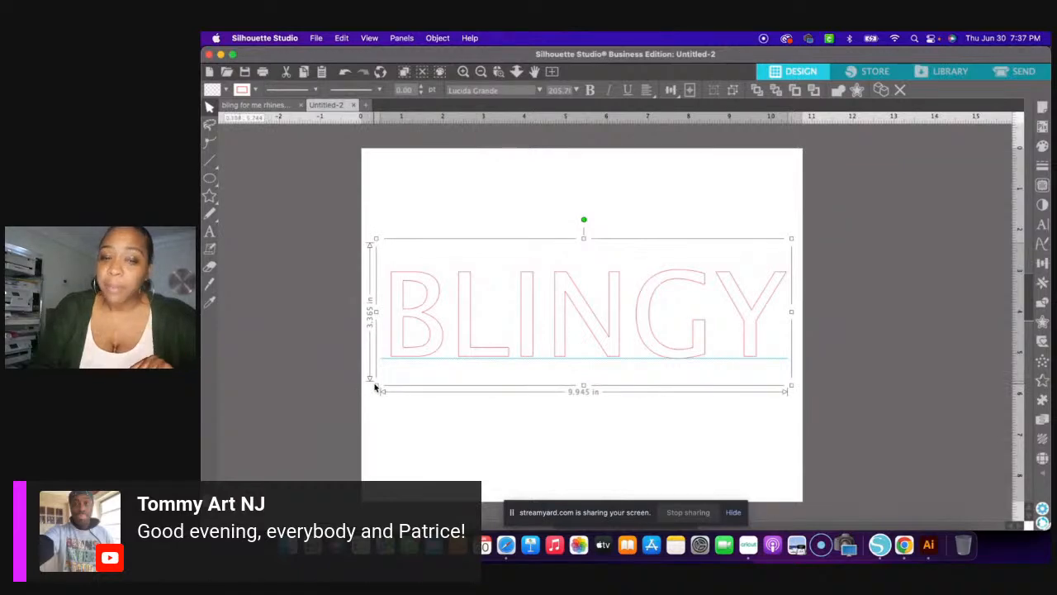
left_click_drag(374, 387, 374, 394)
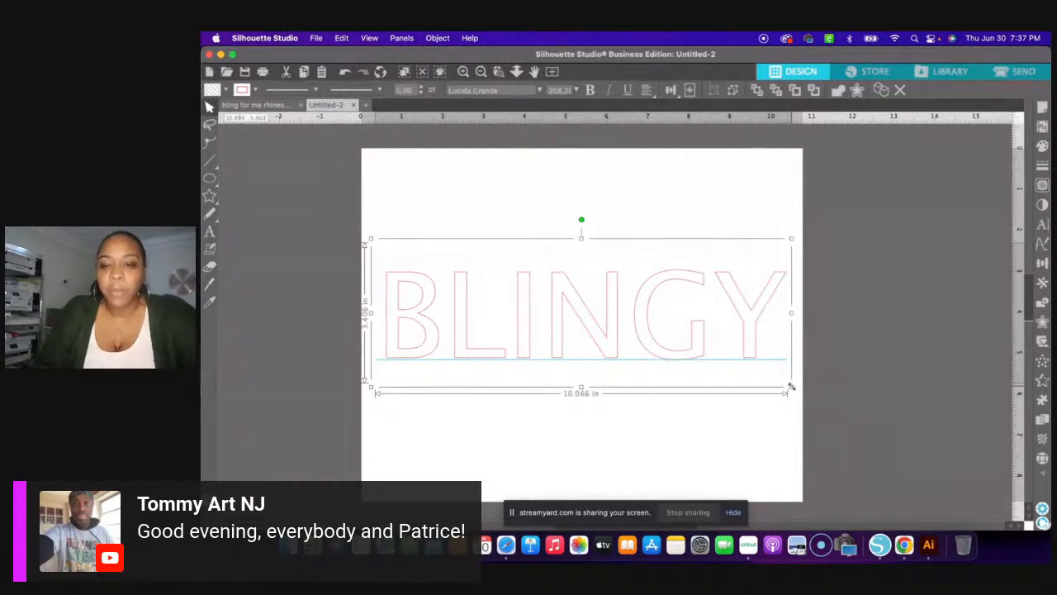
left_click_drag(790, 386, 802, 395)
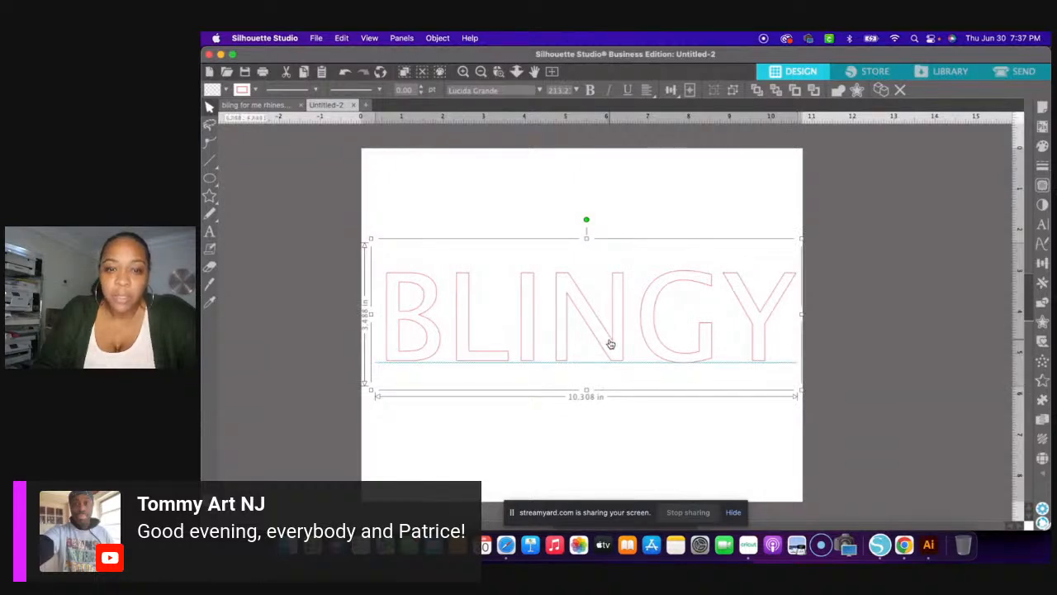
left_click_drag(608, 344, 607, 345)
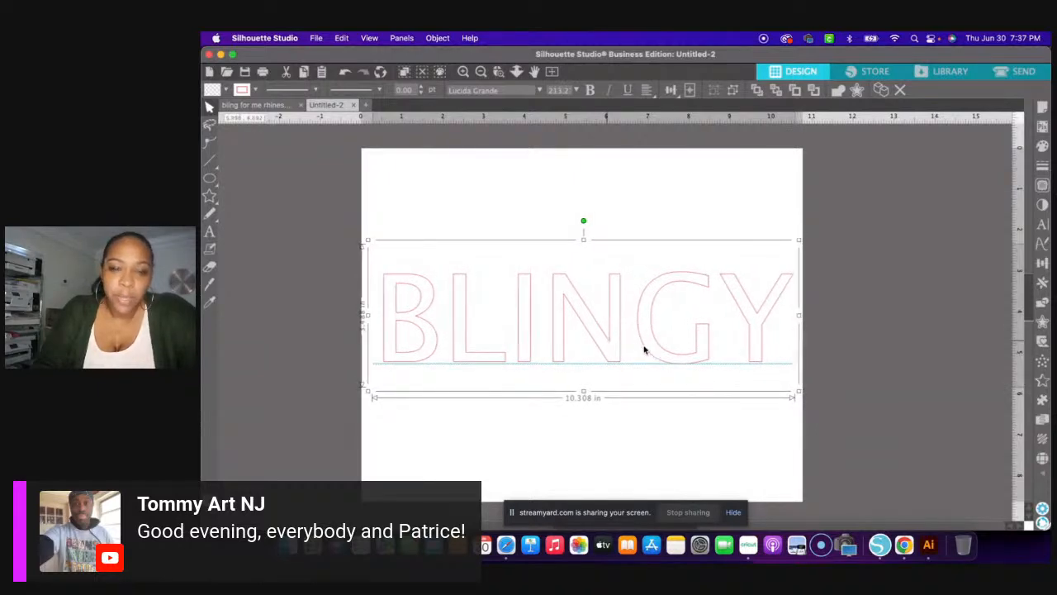
- Try to set the BLINGY text's font to Arial Black by entering the font name
left_click(540, 92)
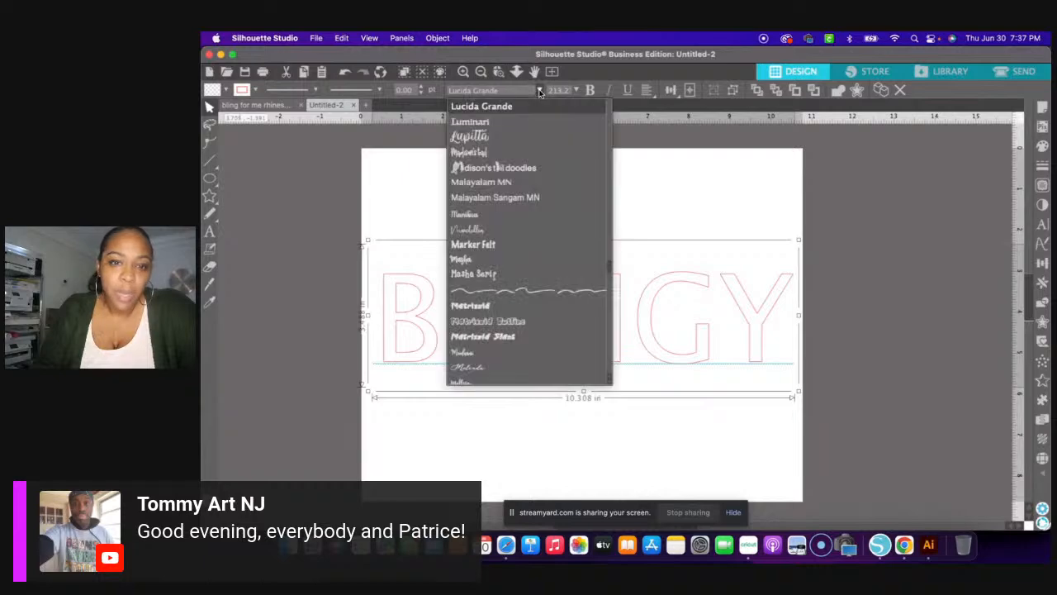
left_click(521, 92)
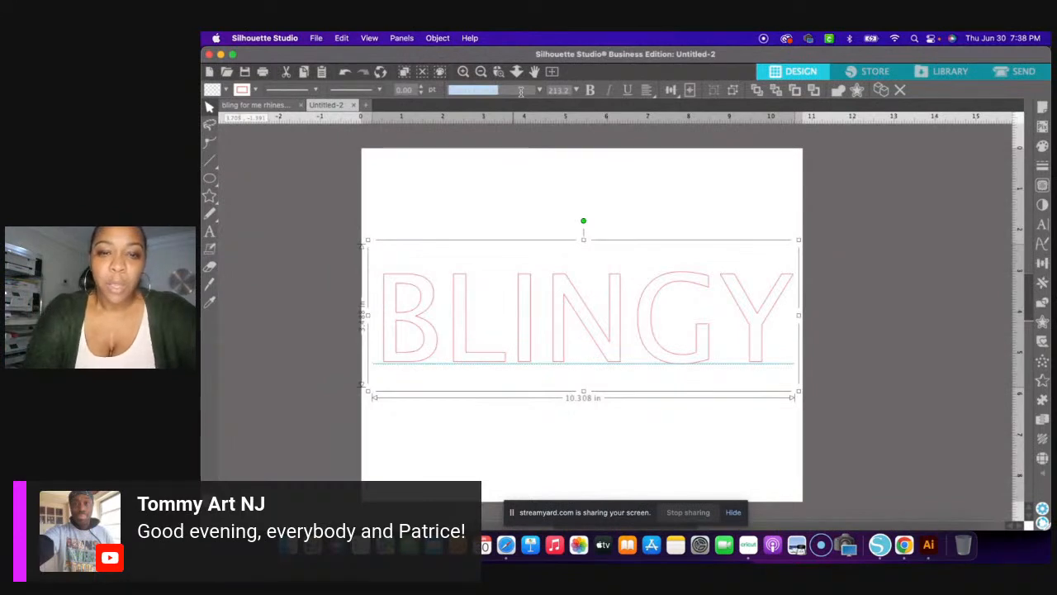
type("s")
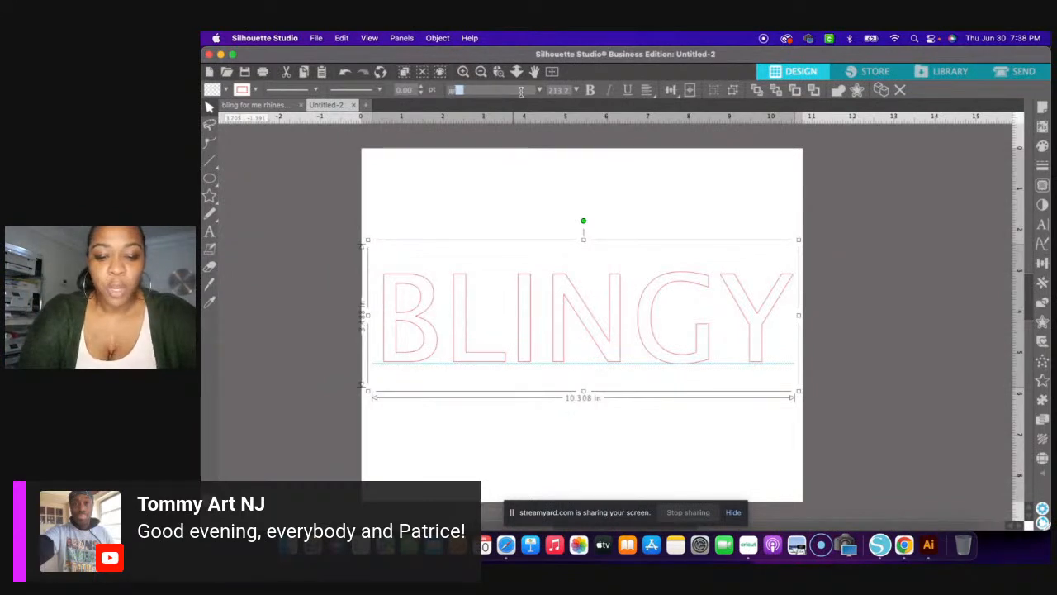
type("rial ")
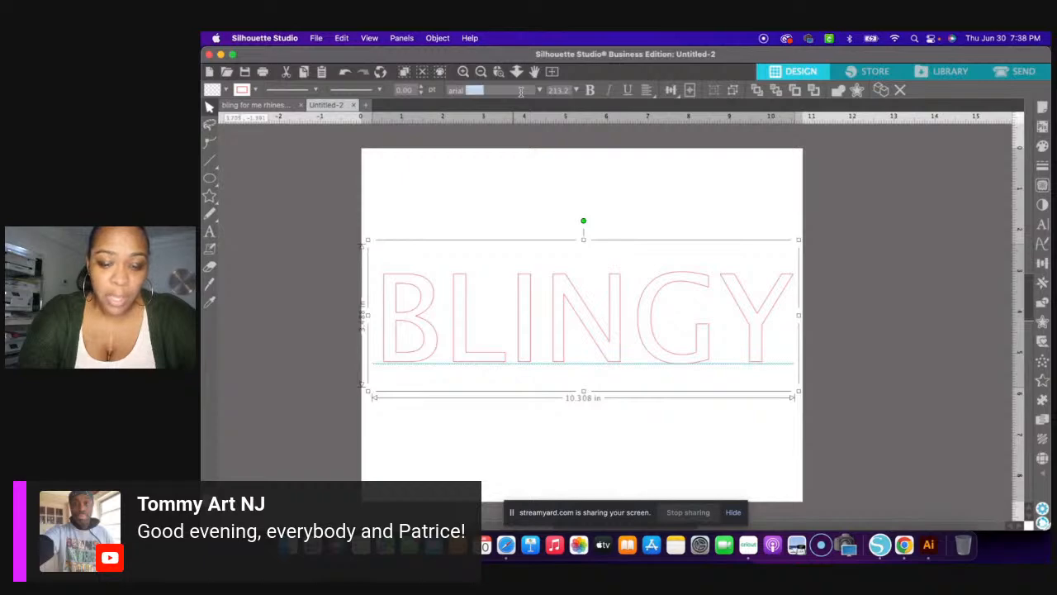
type("black")
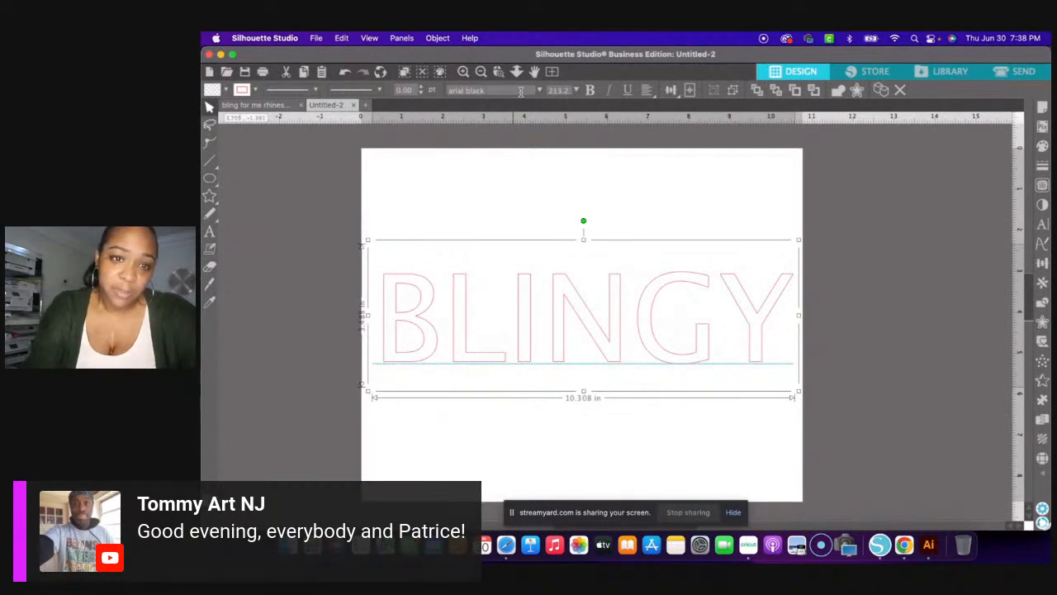
left_click(485, 90)
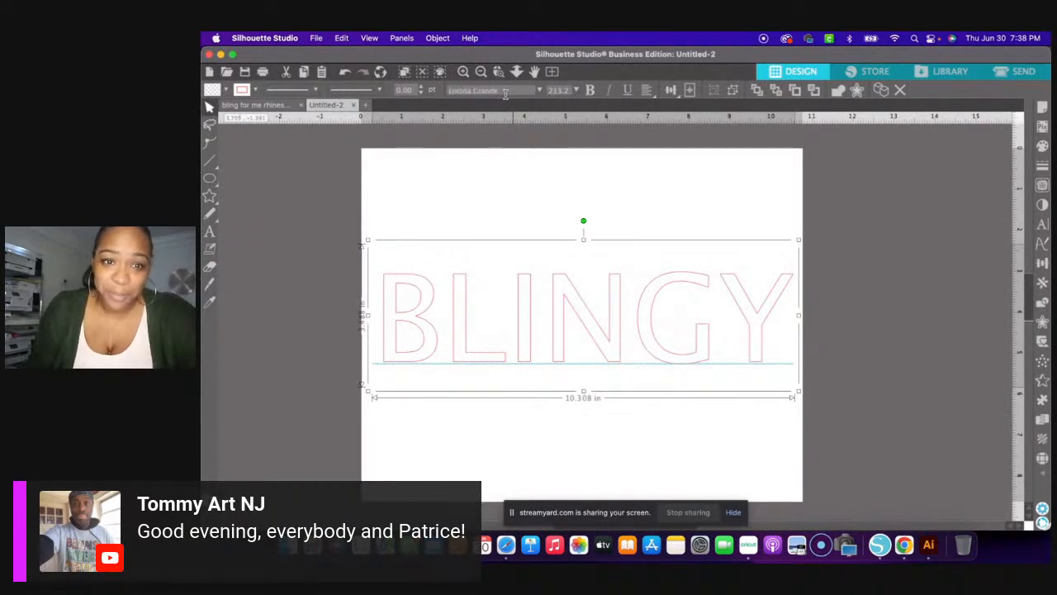
left_click(497, 90)
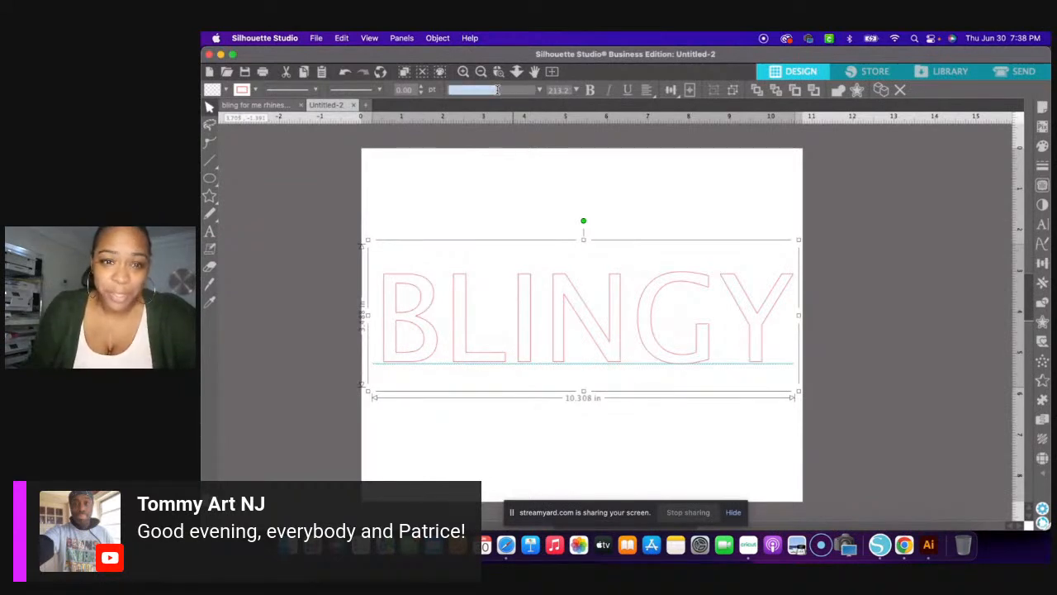
- Choose Arial Black from the list of installed fonts for the BLINGY text
left_click(540, 90)
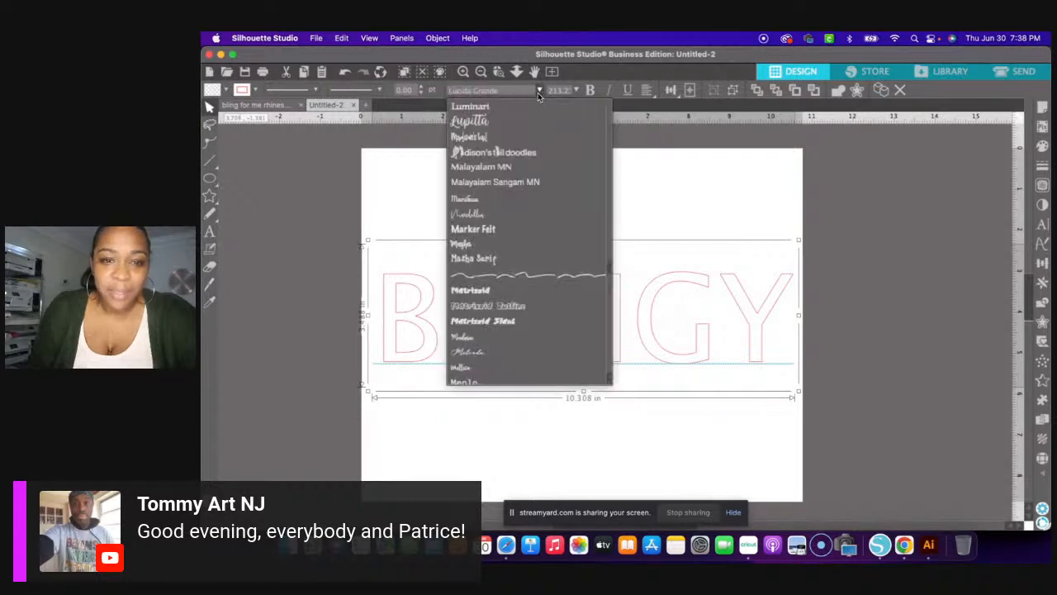
scroll(543, 218, "down", 5)
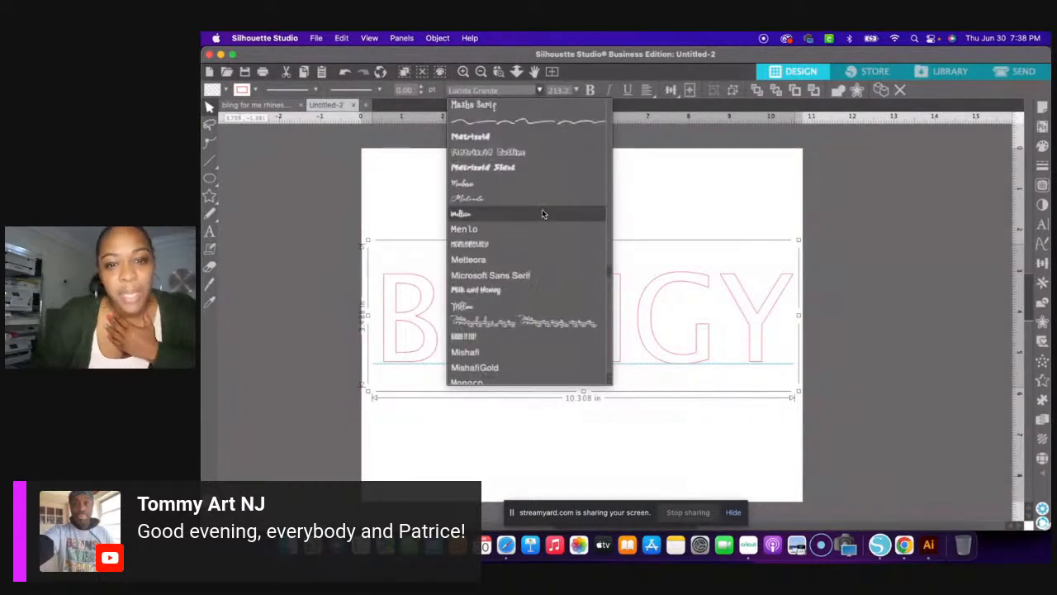
scroll(543, 204, "up", 10)
scroll(544, 203, "up", 8)
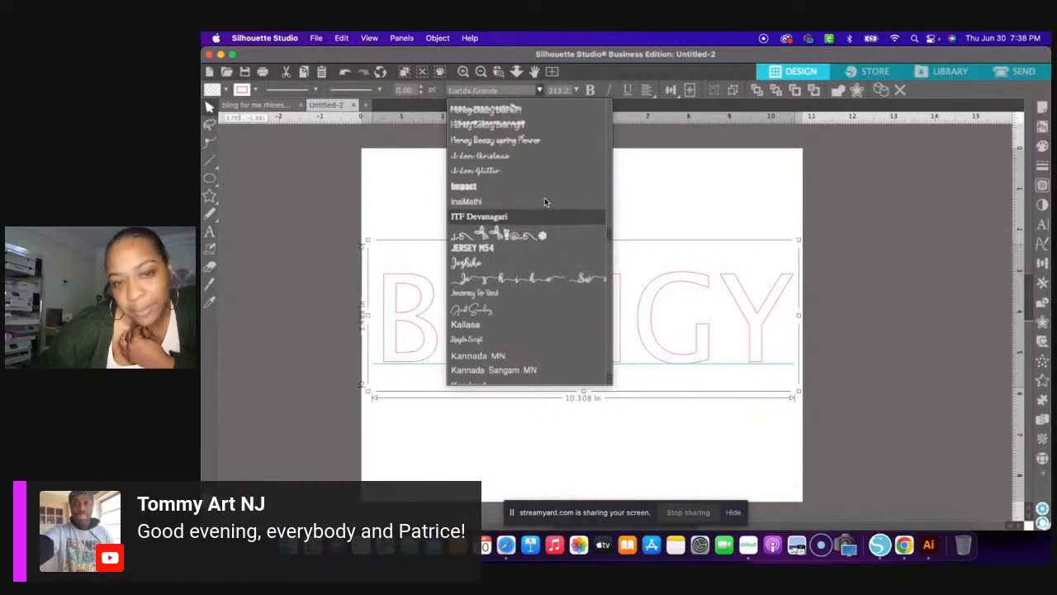
scroll(541, 200, "up", 6)
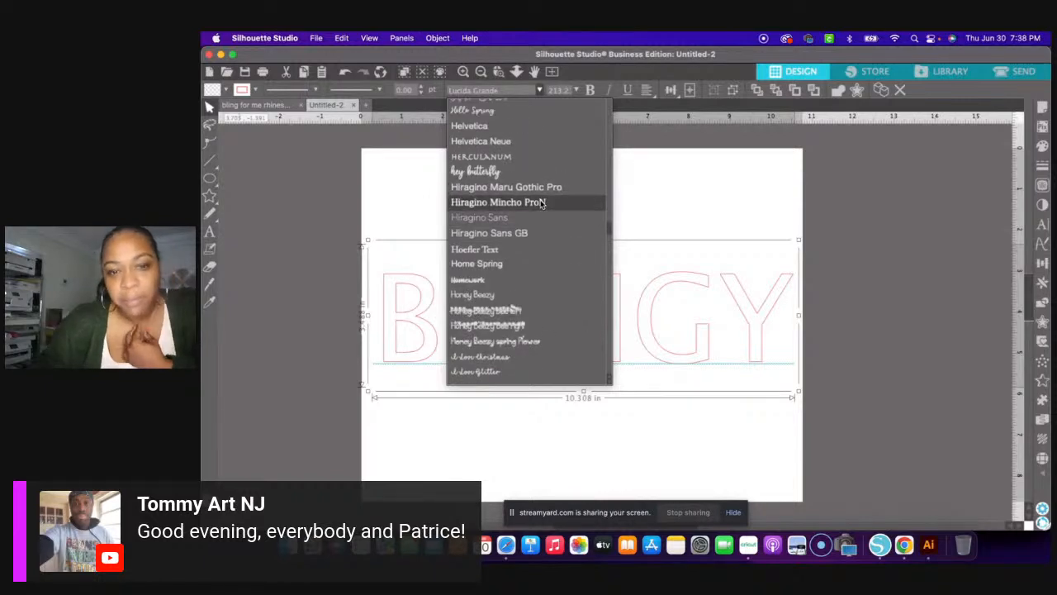
scroll(536, 200, "up", 8)
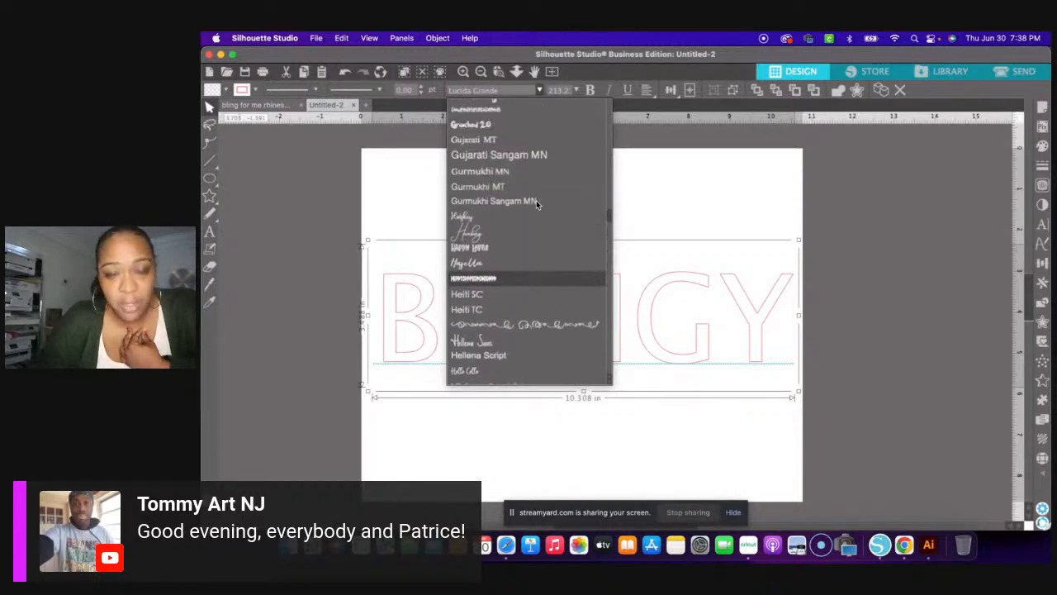
scroll(536, 203, "up", 10)
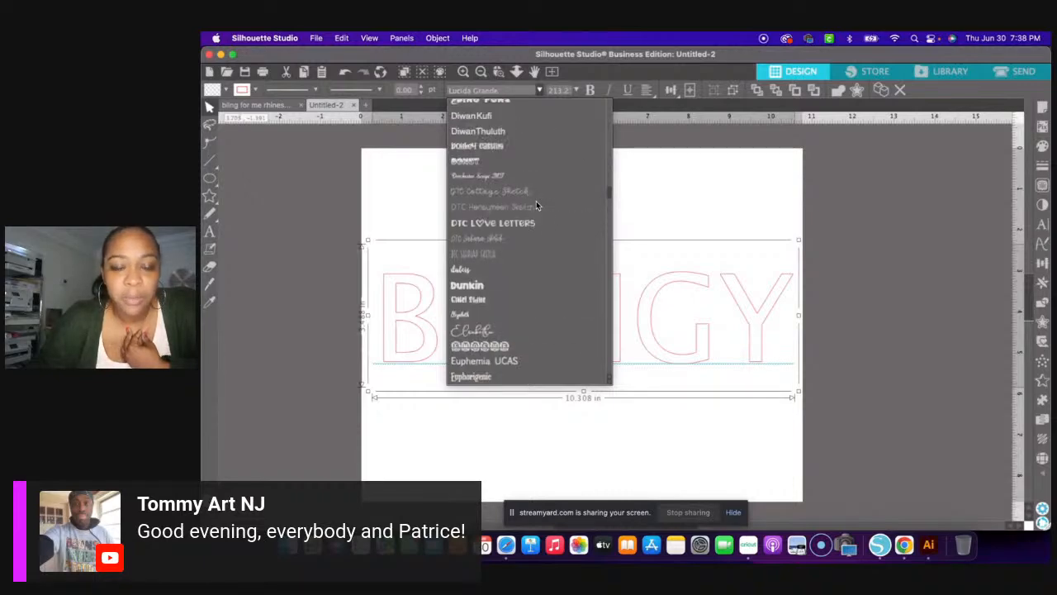
scroll(536, 204, "up", 10)
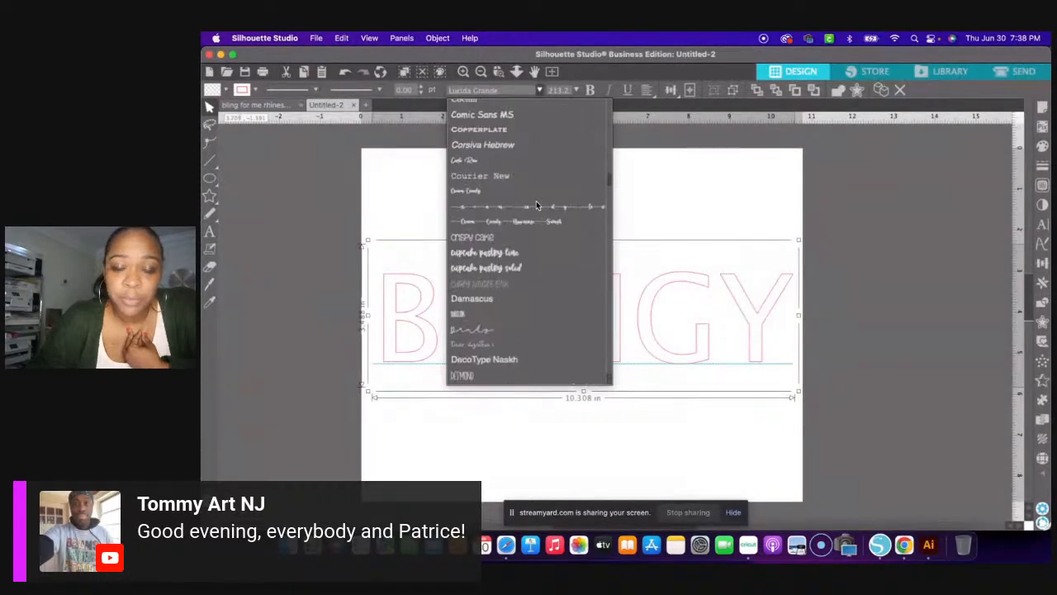
scroll(536, 204, "up", 5)
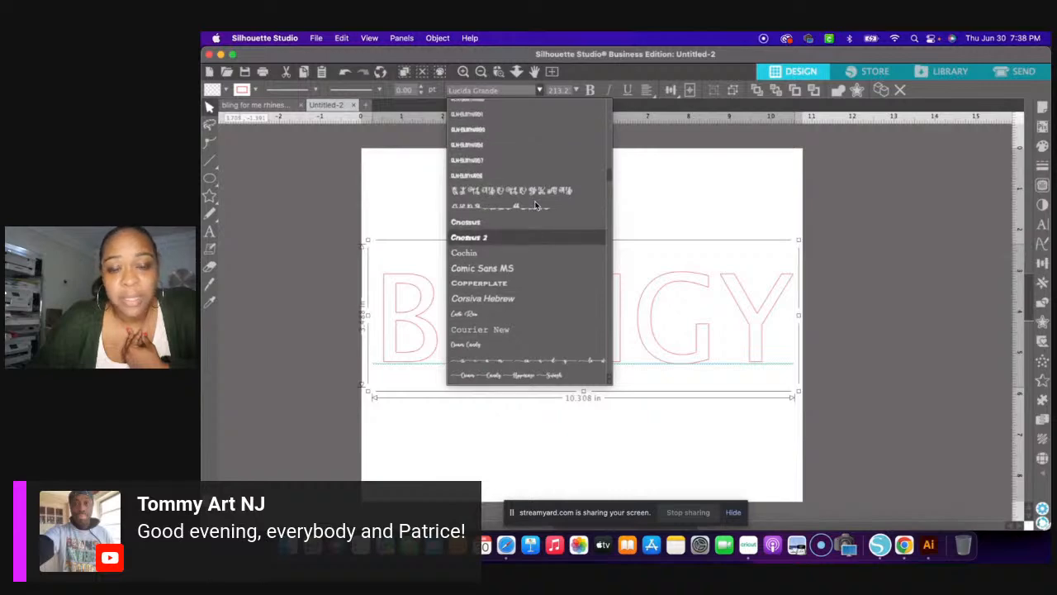
scroll(535, 205, "up", 10)
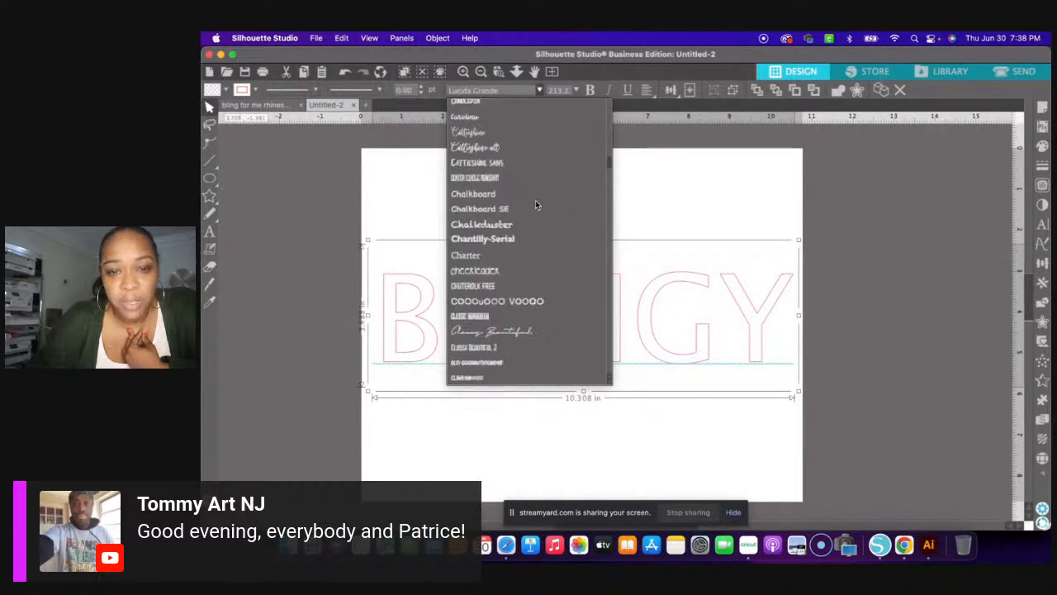
scroll(535, 205, "up", 5)
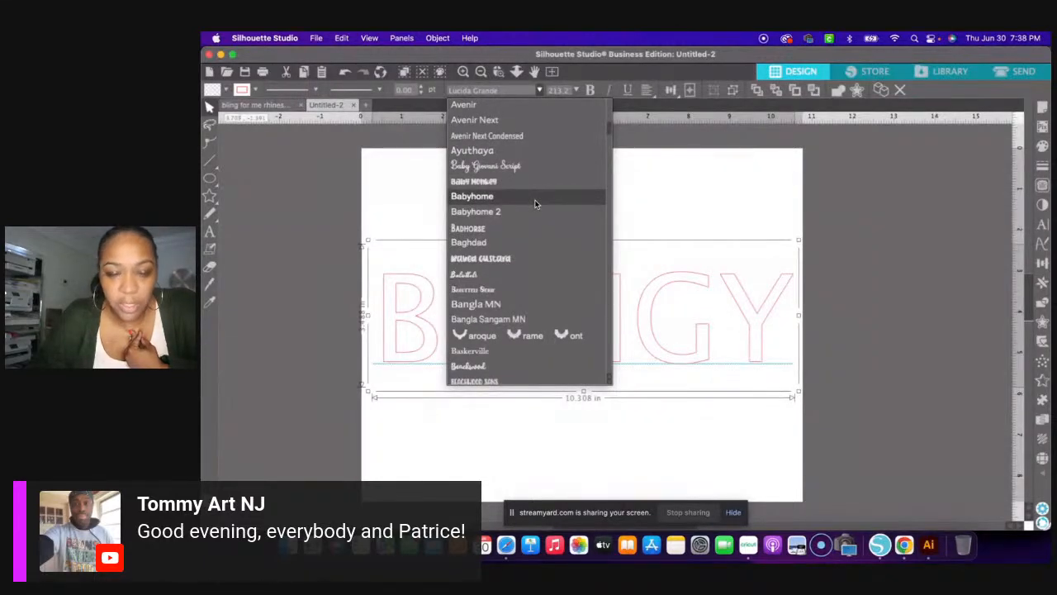
scroll(534, 202, "up", 2)
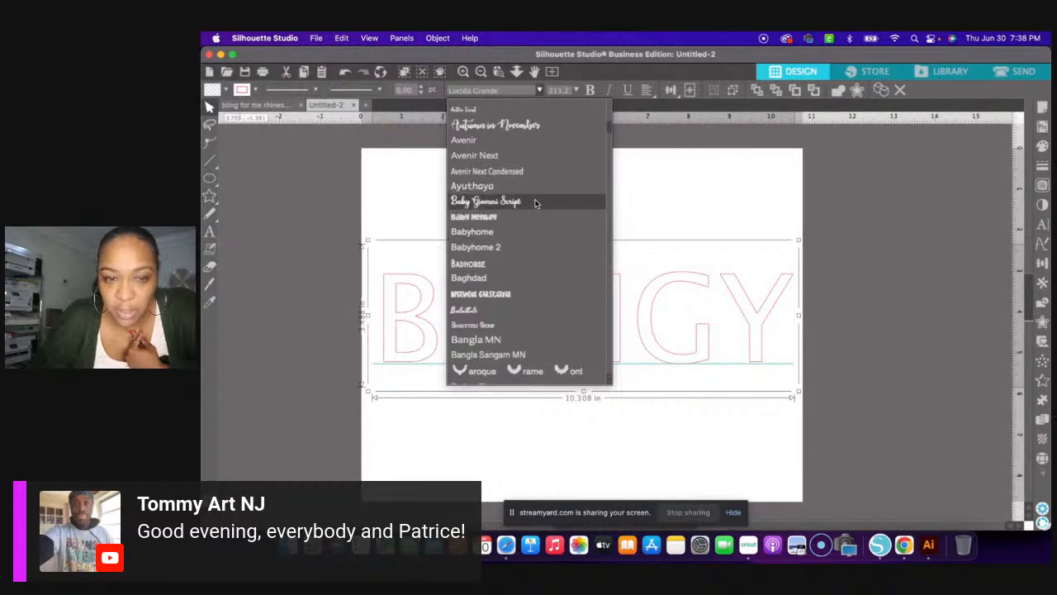
scroll(535, 203, "up", 2)
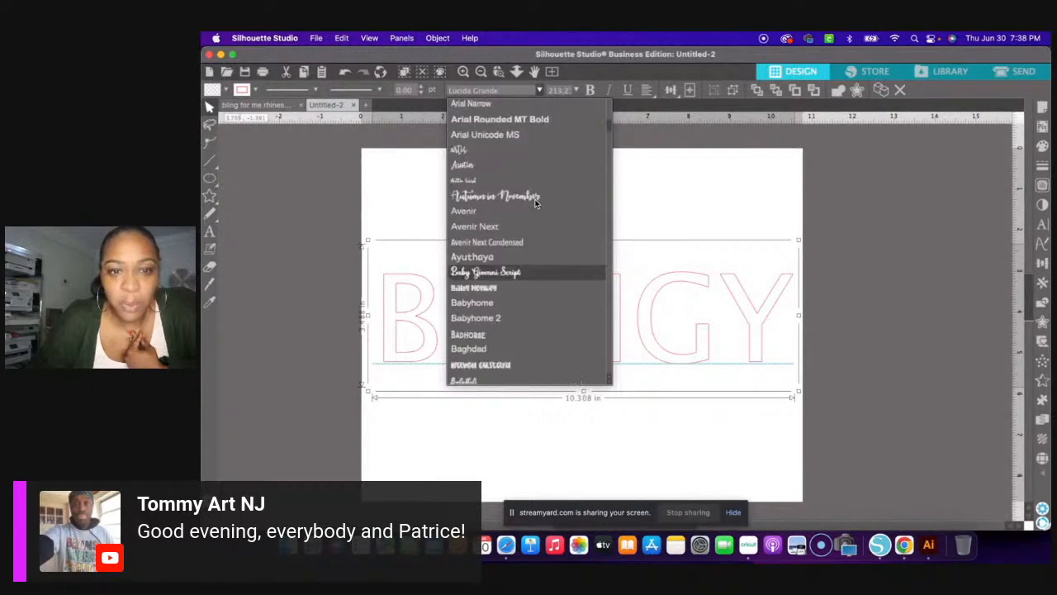
scroll(534, 203, "up", 1)
scroll(535, 202, "up", 3)
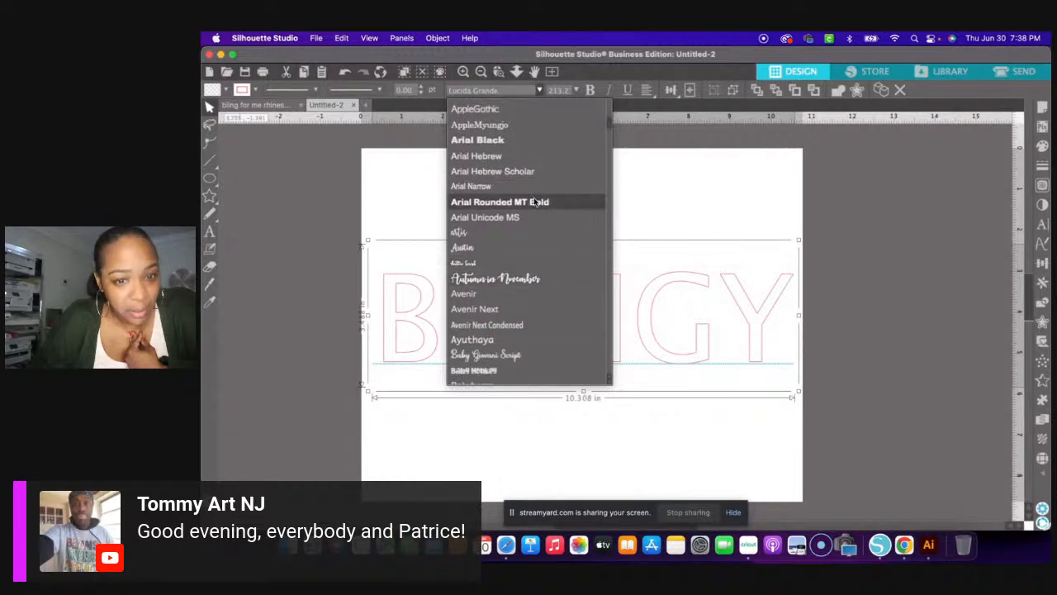
left_click(533, 141)
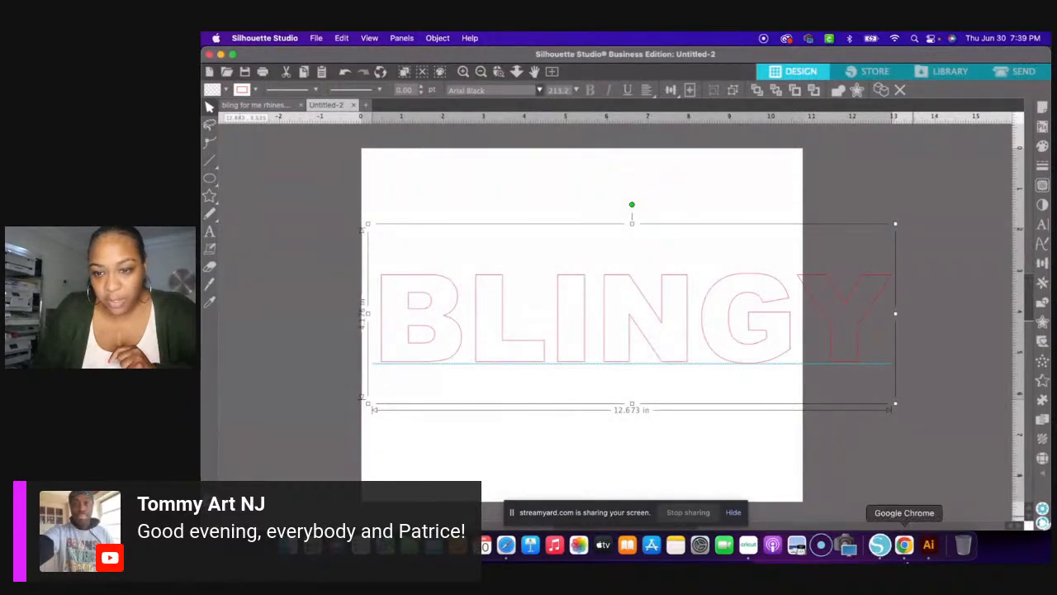
- Switch to StreamYard in Chrome, hide the viewer comment shown on the broadcast, and return to Silhouette Studio
left_click(908, 547)
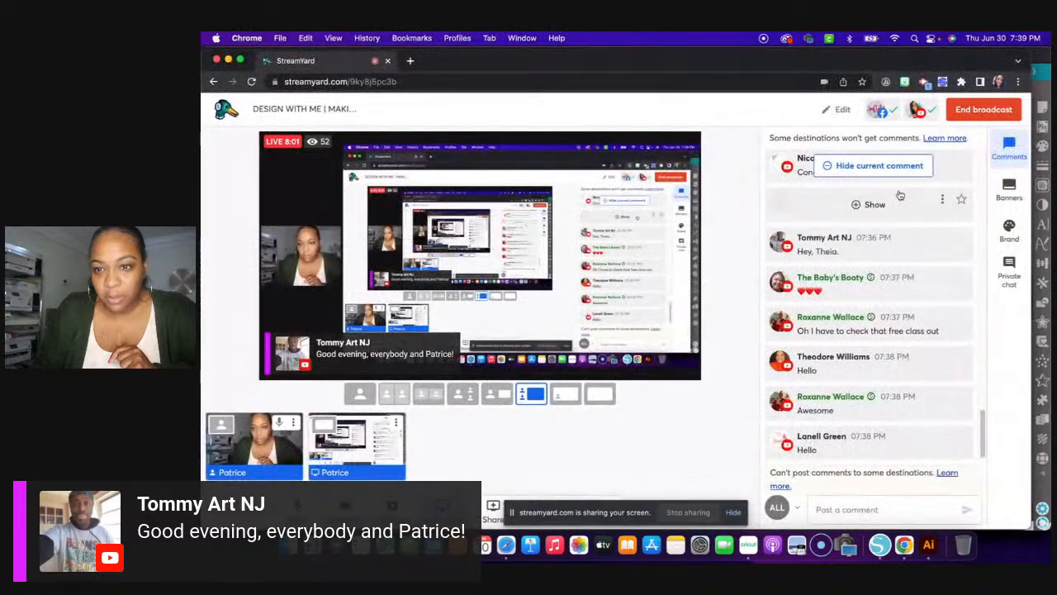
left_click(890, 167)
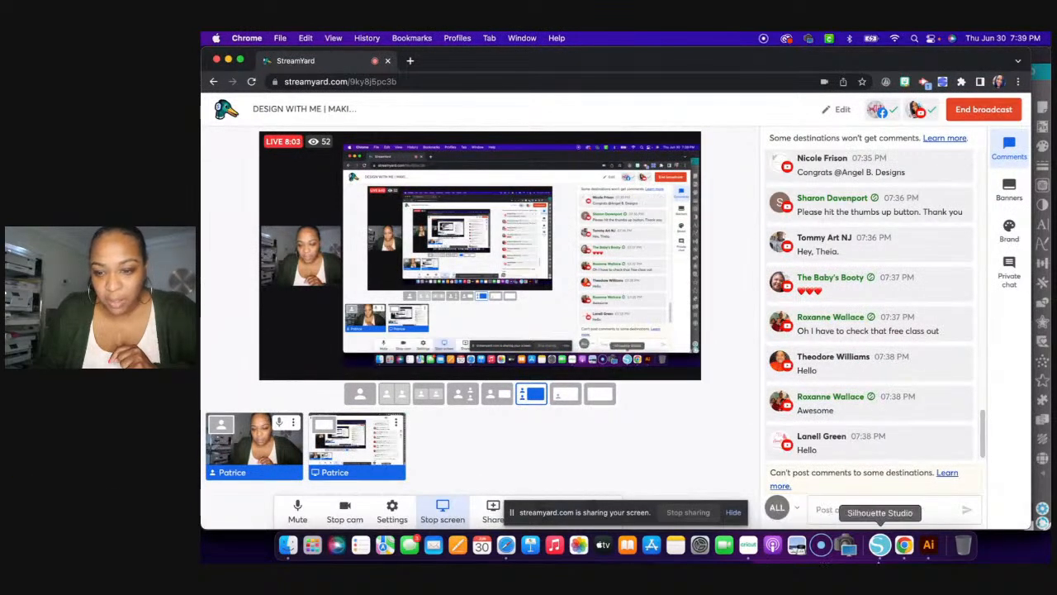
left_click(881, 545)
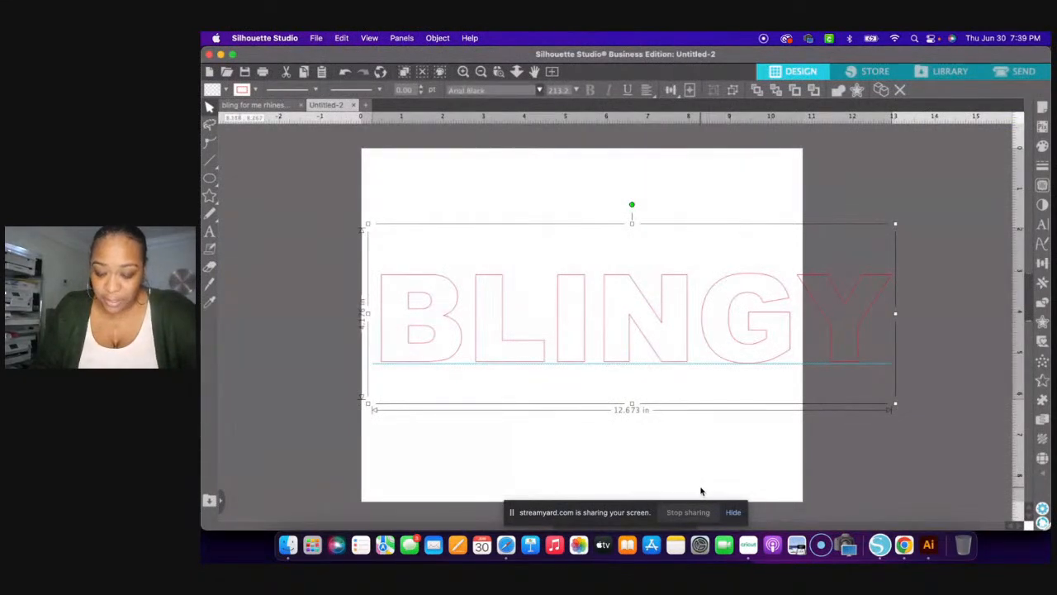
left_click(667, 334)
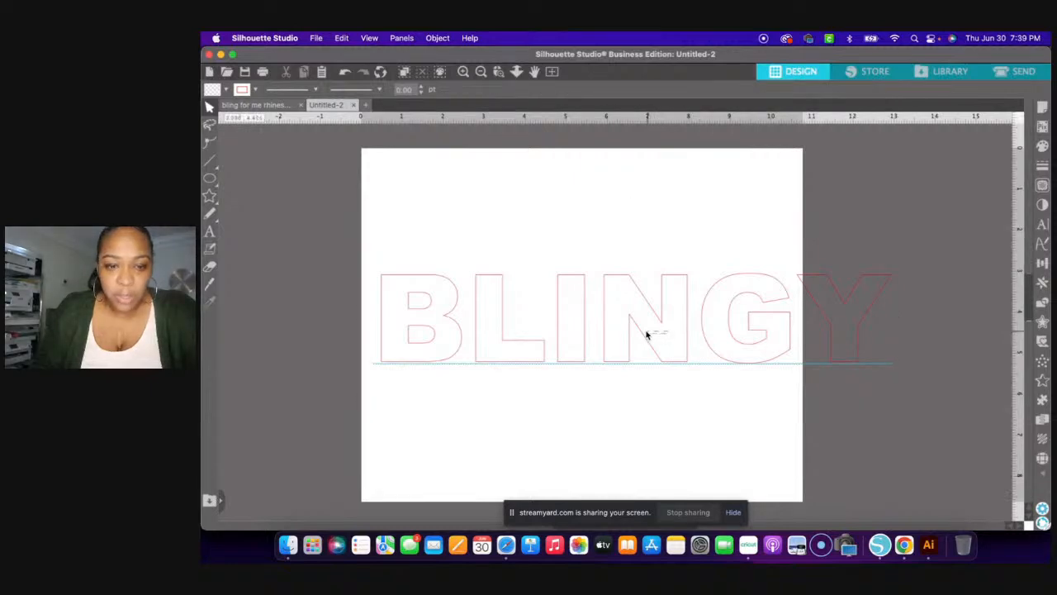
- Fill the BLINGY text with black and open its line colour choices
left_click(640, 331)
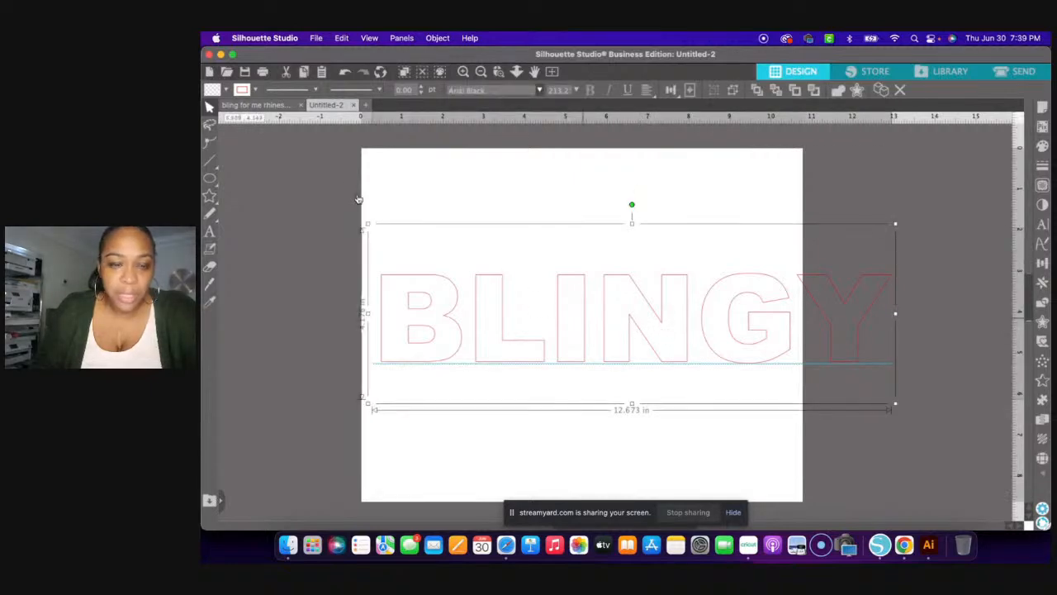
left_click(226, 90)
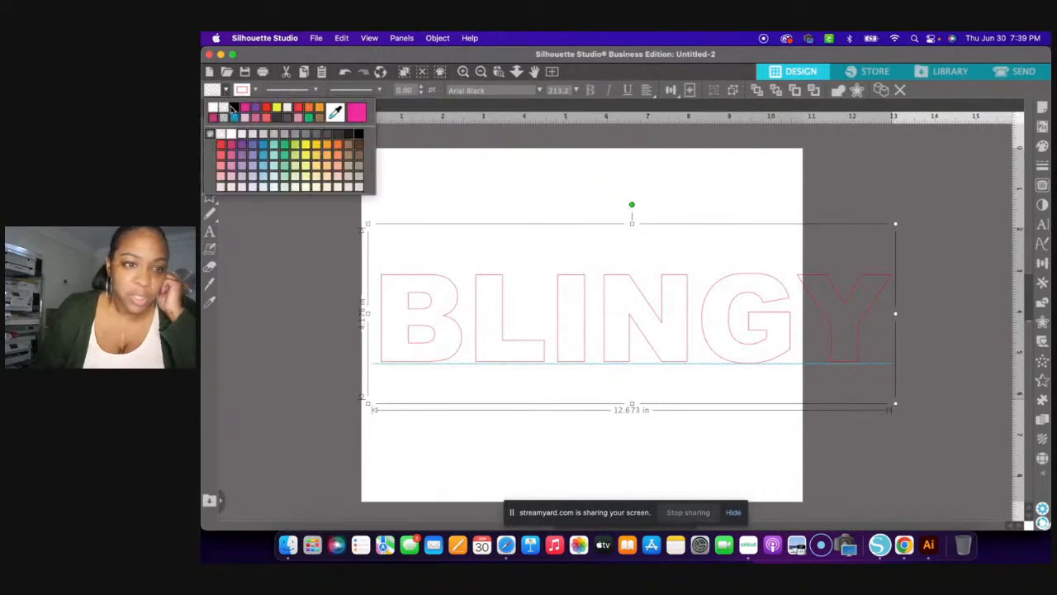
left_click(233, 108)
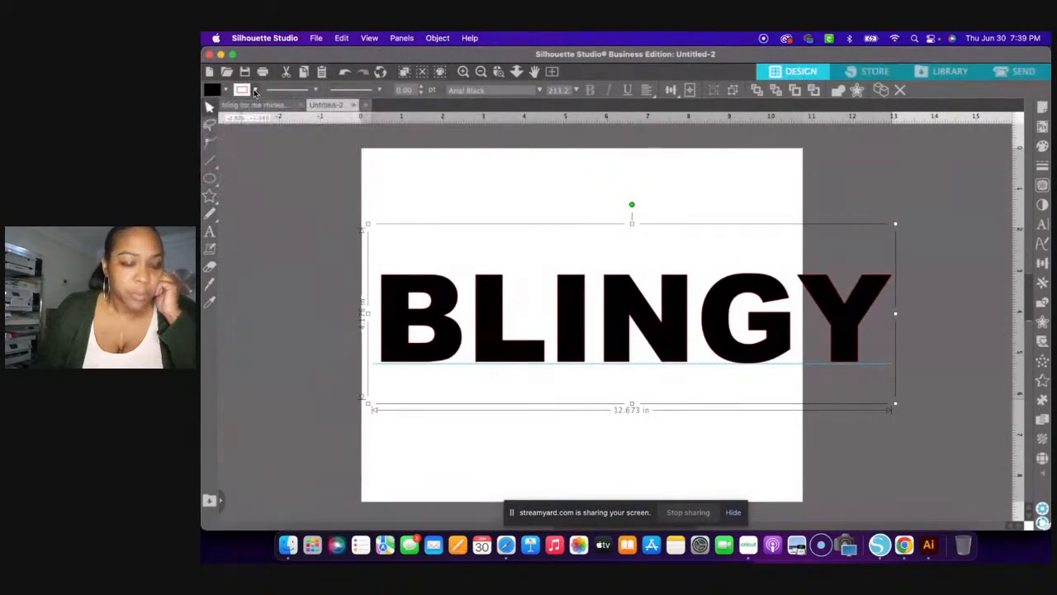
left_click(256, 91)
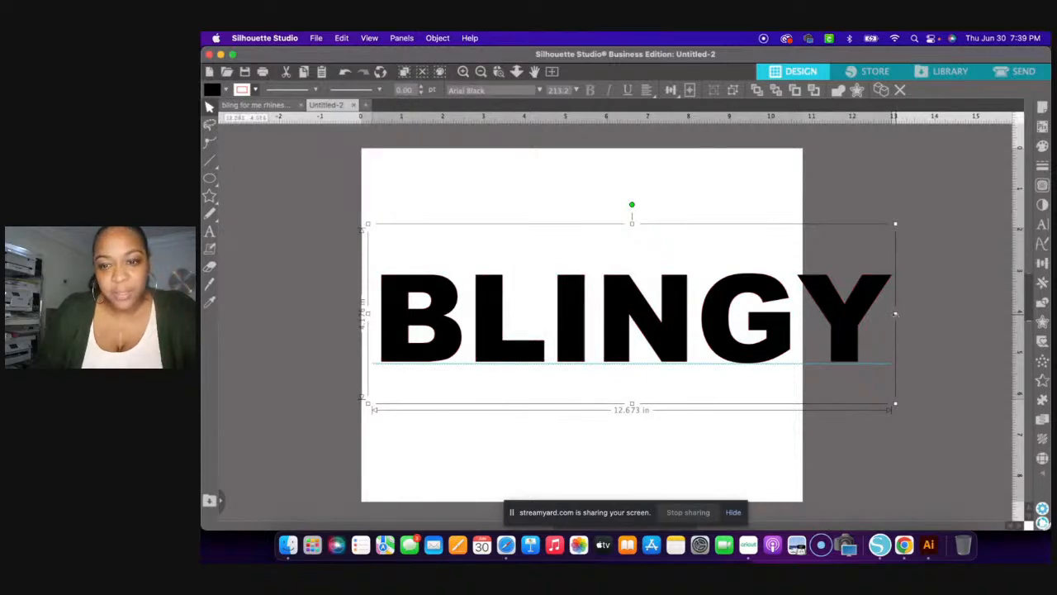
- Narrow the BLINGY text to about 10.3 in wide so it fits the page, show the text style options and nudge the text
left_click_drag(895, 314, 799, 317)
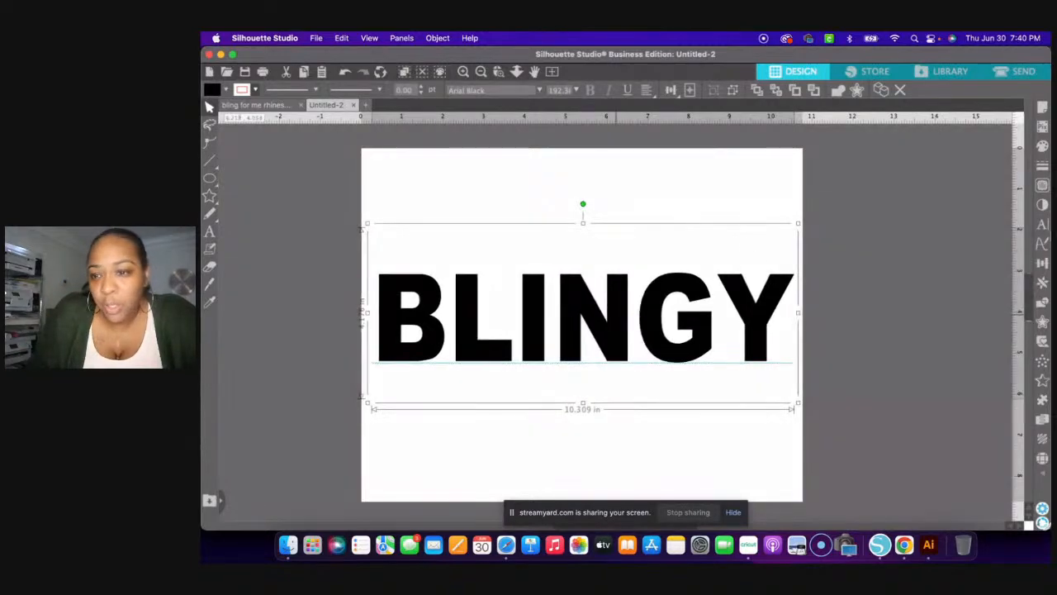
left_click(1043, 228)
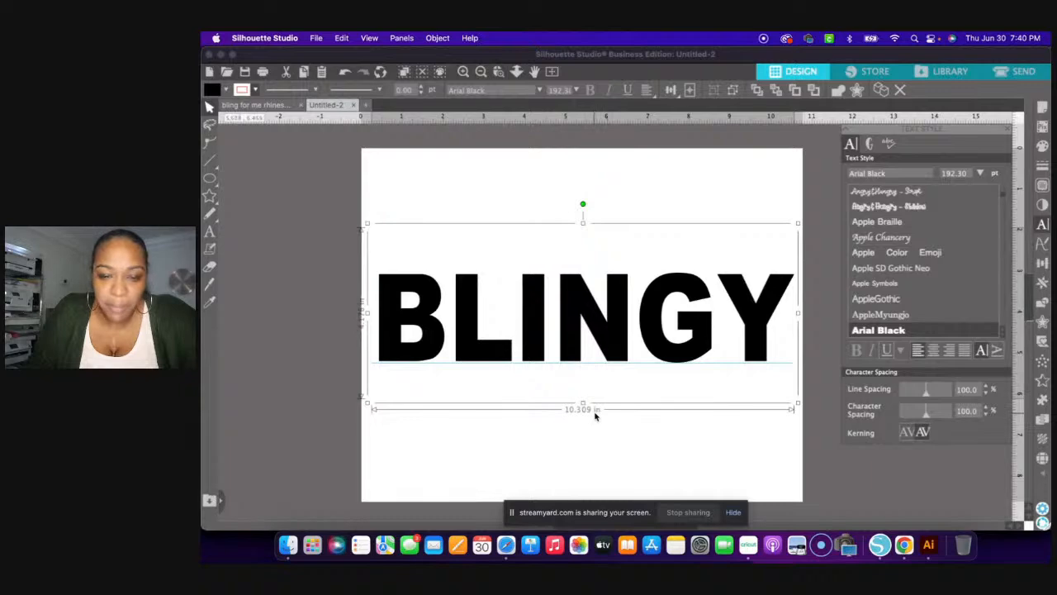
left_click(459, 323)
mouse_move(461, 322)
left_mouse_down()
mouse_move(486, 321)
mouse_move(457, 325)
left_mouse_up()
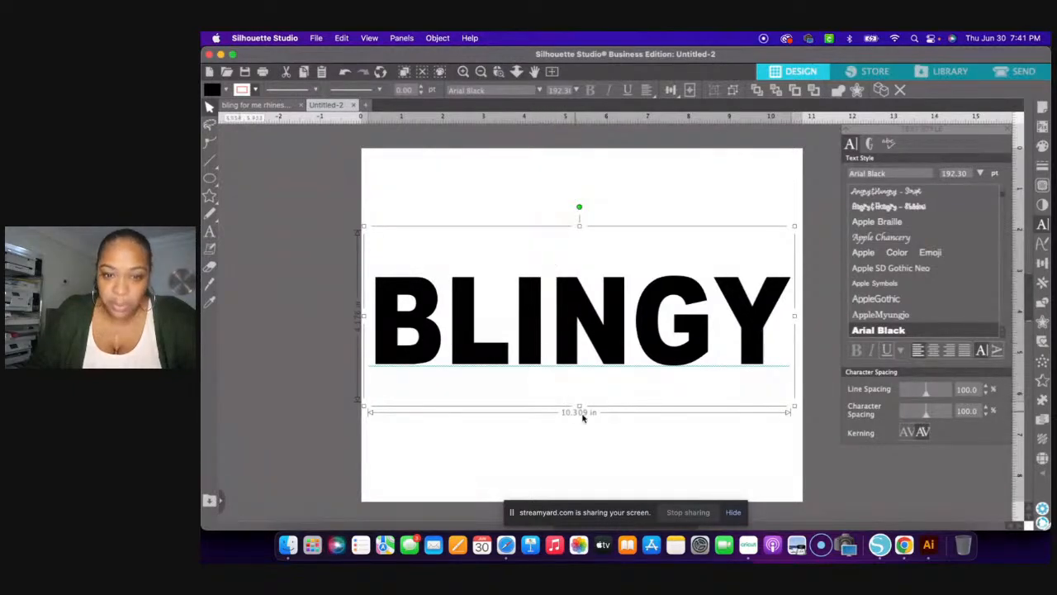
- Stretch the BLINGY text slightly taller at the same width and move it to the lower half of the page
left_click_drag(579, 407, 581, 417)
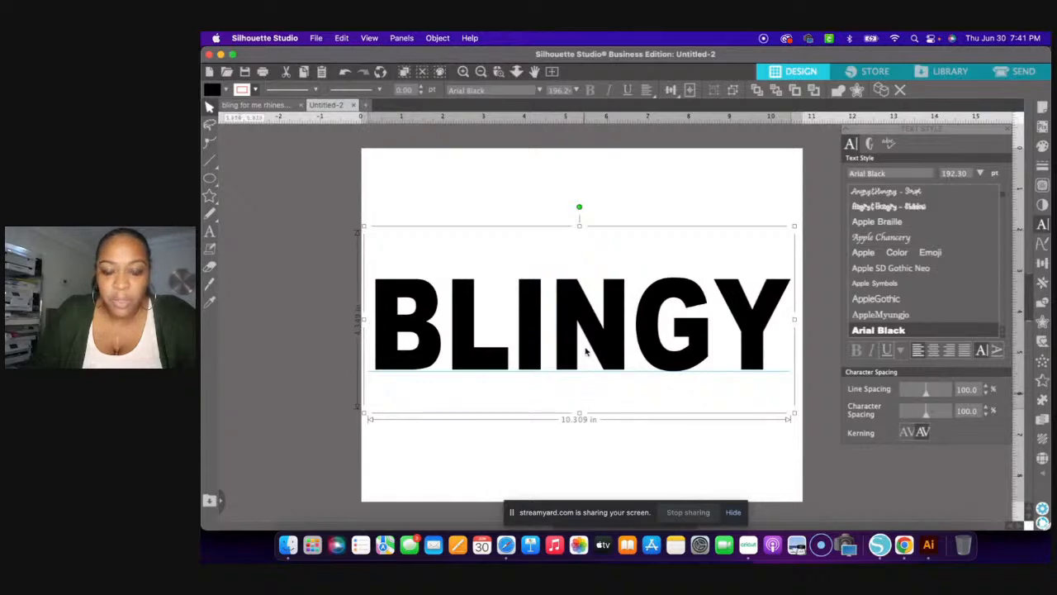
left_click_drag(580, 225, 579, 223)
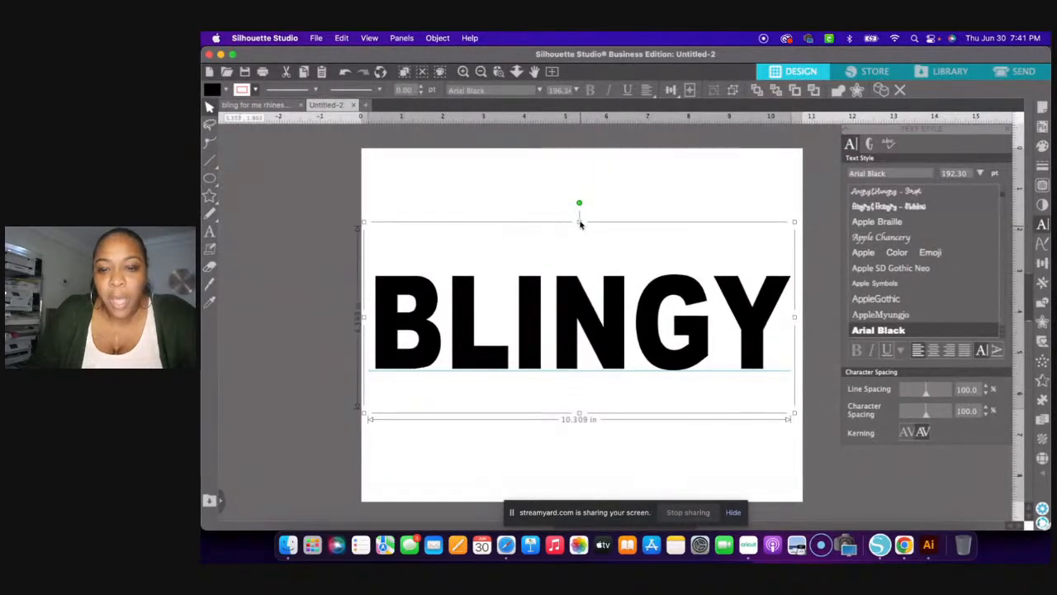
left_click_drag(604, 337, 608, 355)
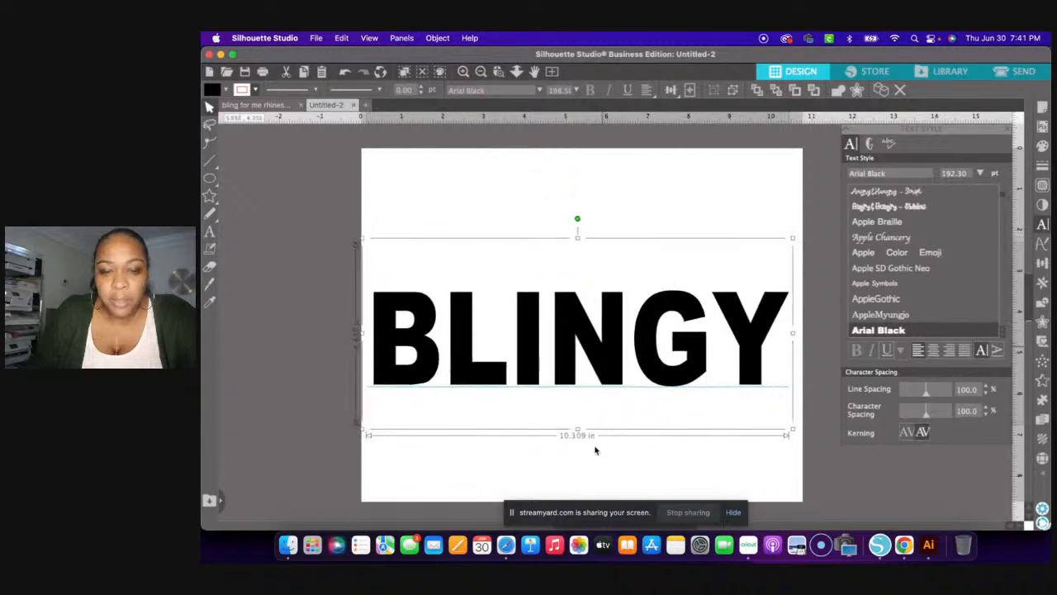
left_click_drag(578, 431, 580, 441)
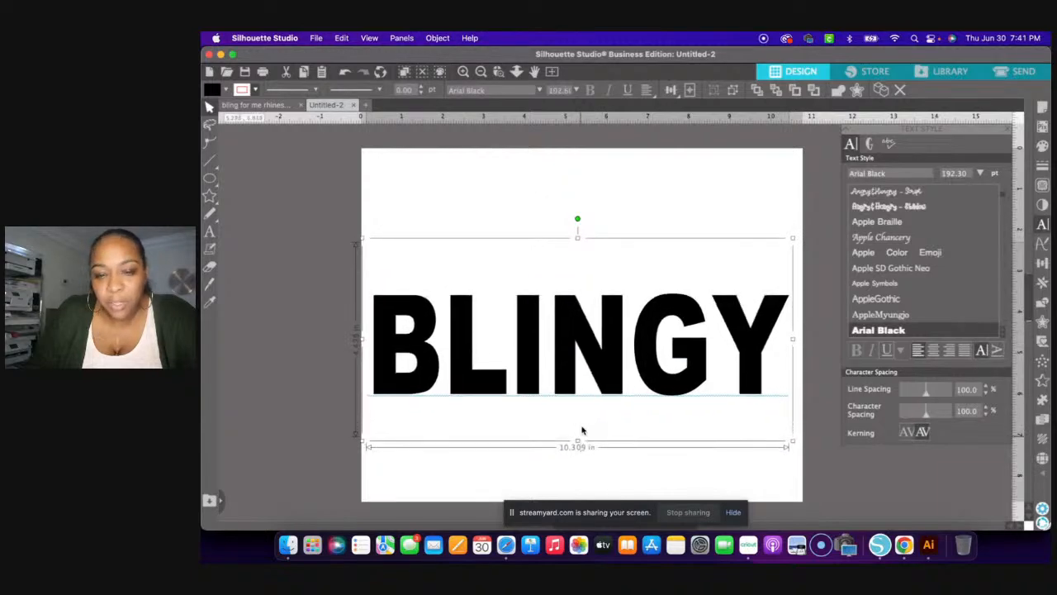
left_click_drag(599, 368, 598, 401)
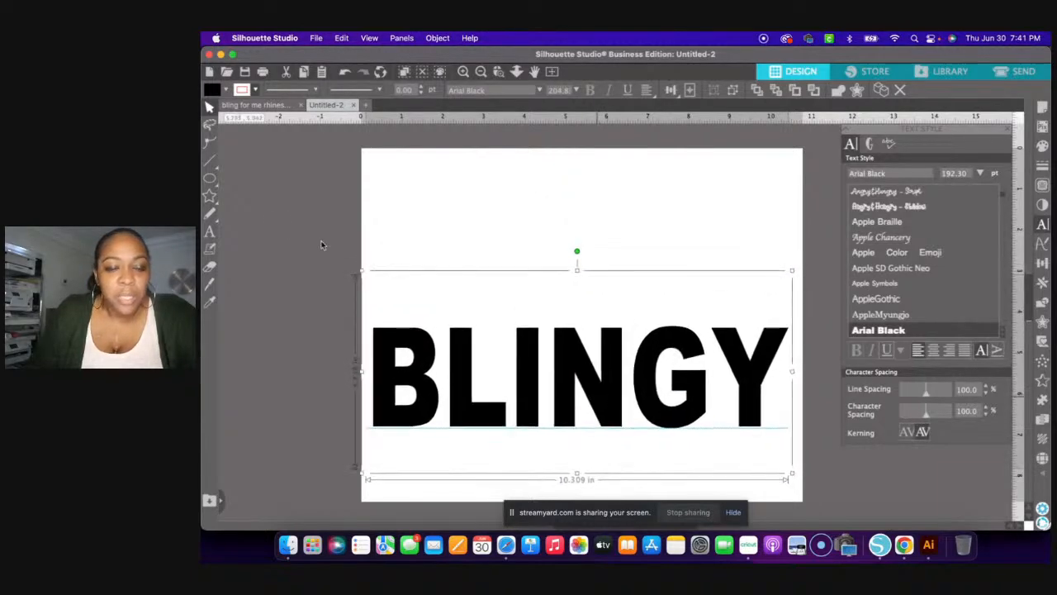
- Add a new text reading "things" in the empty area above BLINGY
left_click(268, 215)
left_click(210, 232)
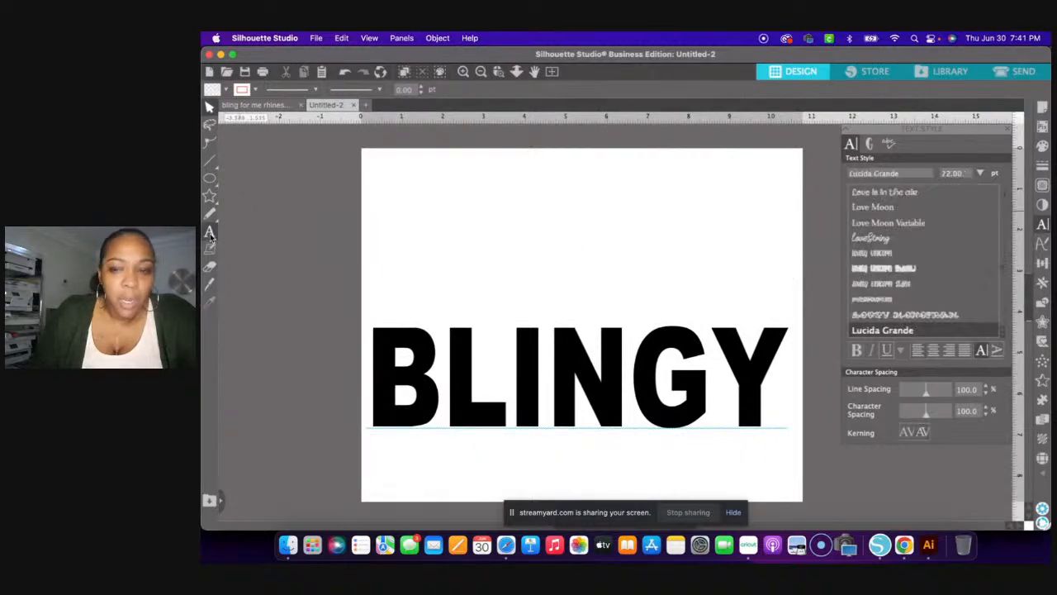
left_click(498, 239)
type("t")
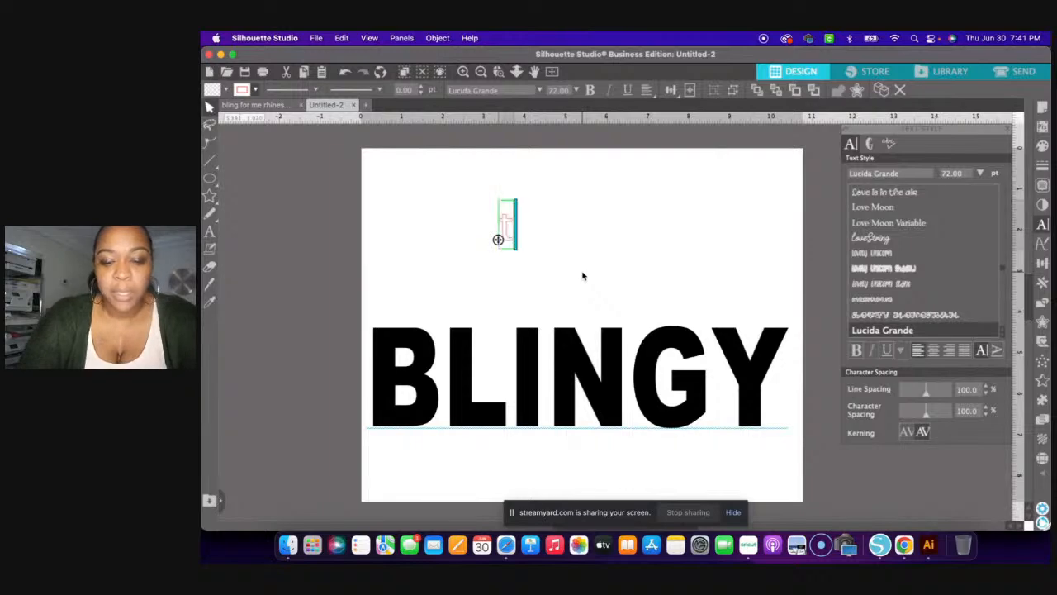
type("hings")
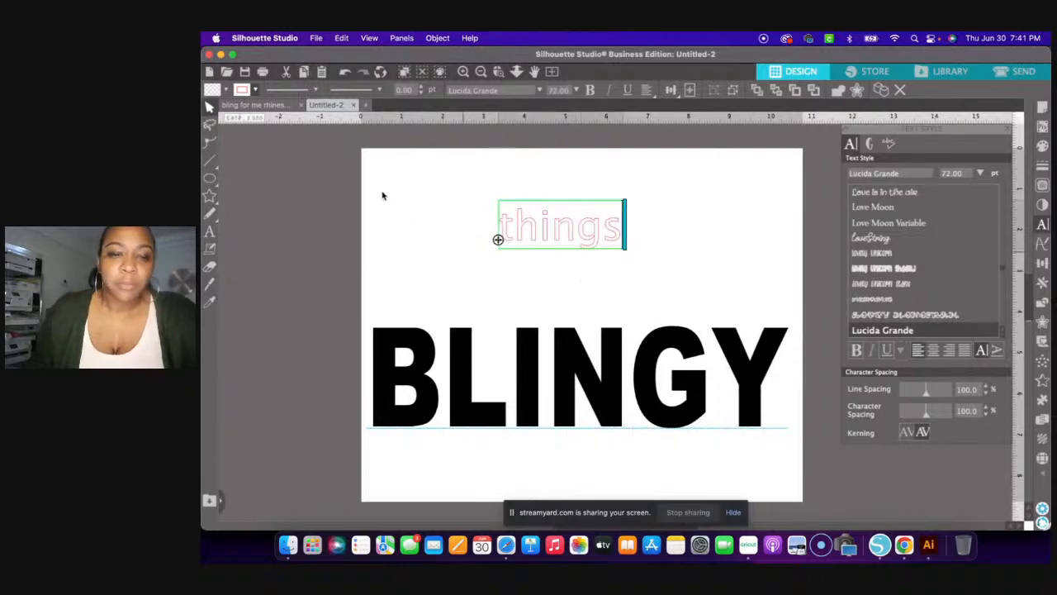
left_click(547, 189)
- Enlarge the "things" text to about 7.7 in wide and place it roughly centred above BLINGY
left_click(557, 229)
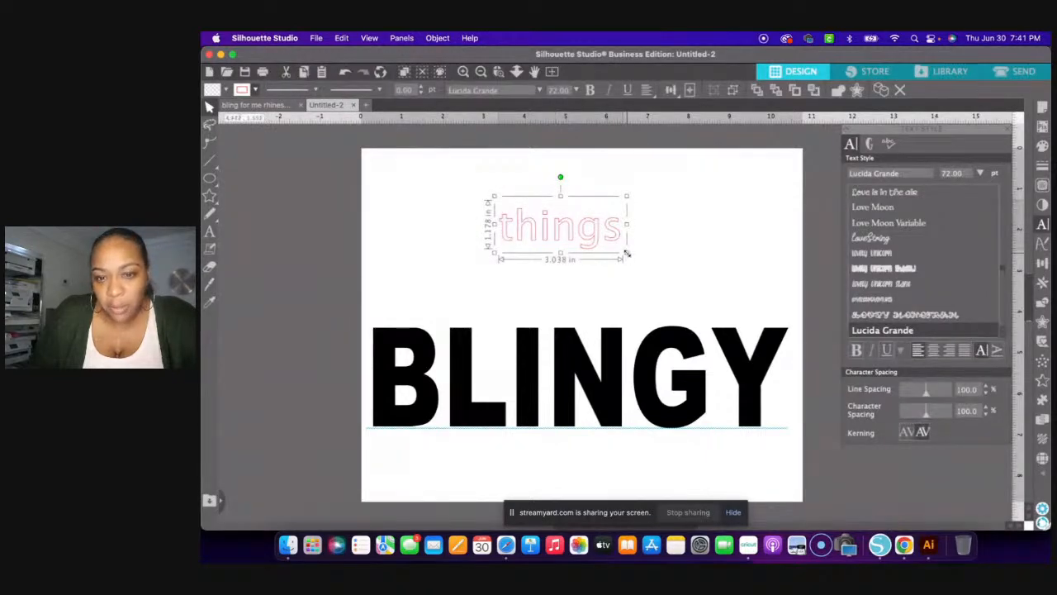
left_click_drag(642, 260, 797, 339)
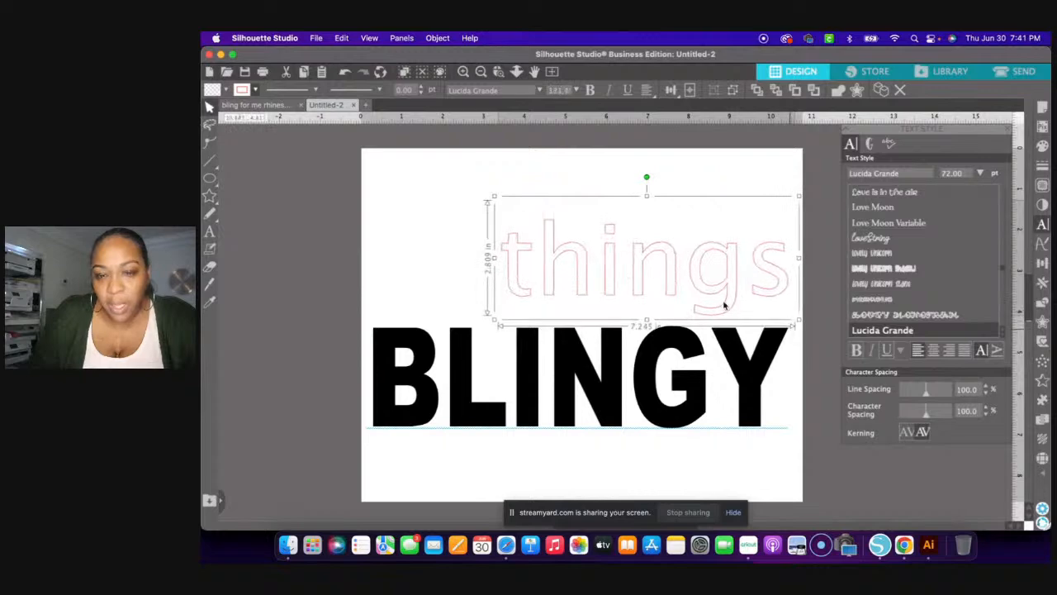
left_click_drag(726, 288, 642, 250)
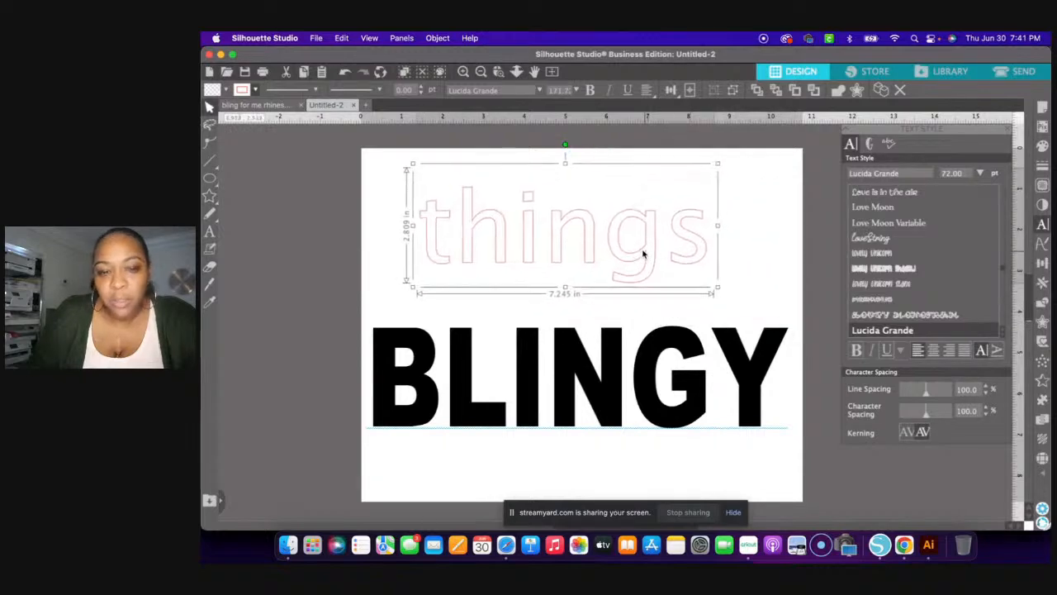
left_click_drag(723, 288, 737, 295)
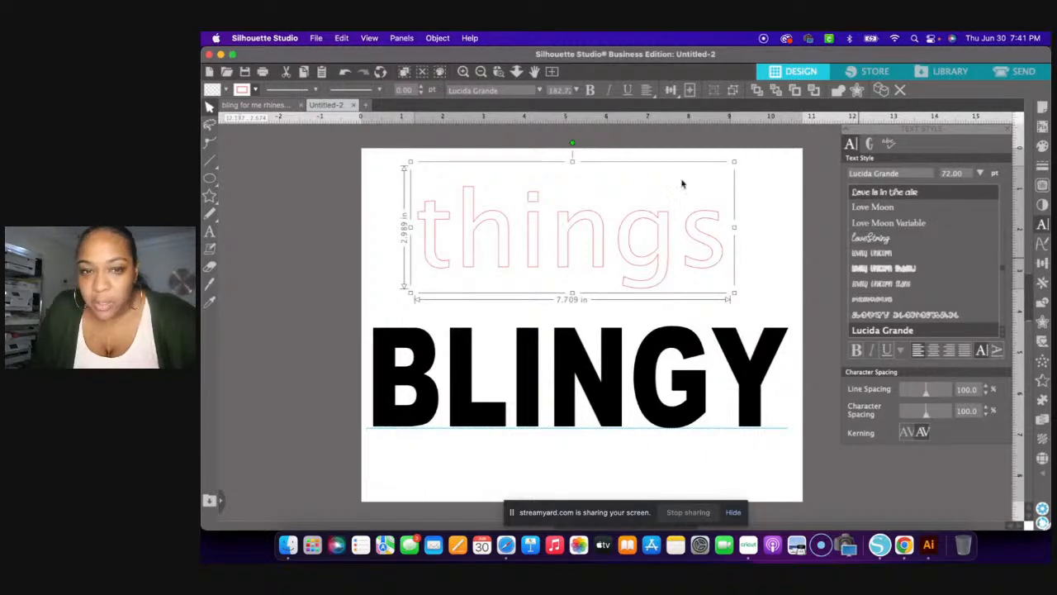
- Set the font of the "things" text to Everleigh Script
left_click(511, 89)
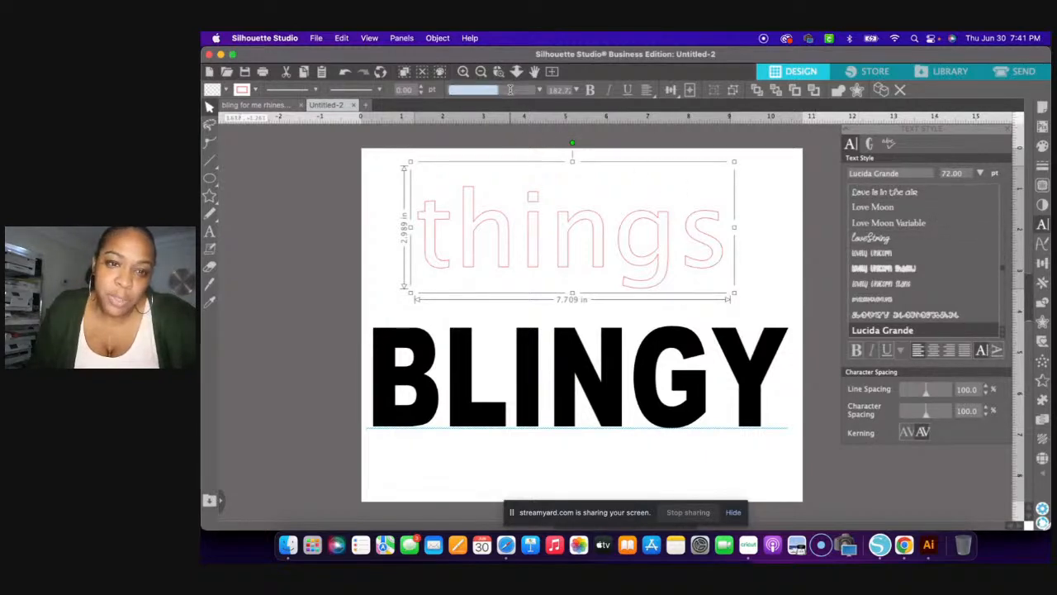
type("ever")
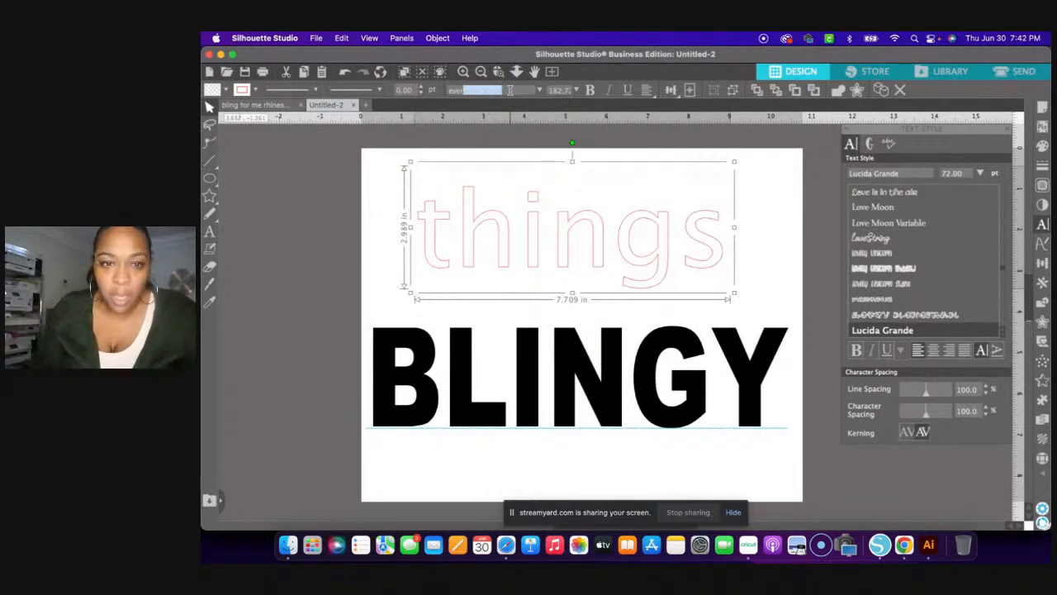
key("Return")
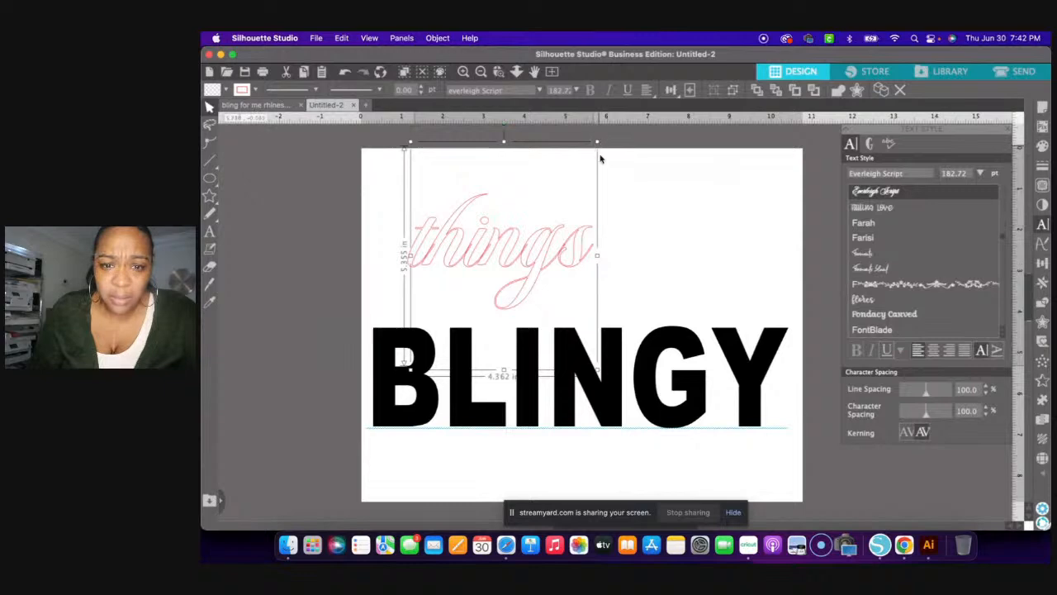
- Stretch the "things" text wider and to about 6.2 in tall, and move it roughly to the middle above BLINGY
left_click_drag(598, 256, 687, 261)
left_click_drag(545, 377, 549, 396)
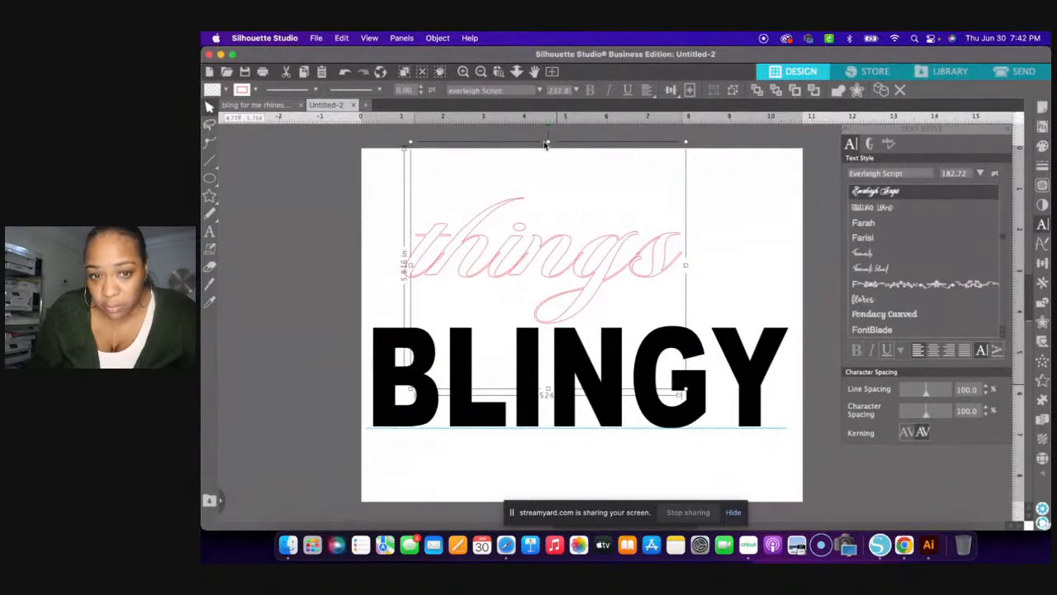
left_click_drag(548, 141, 551, 127)
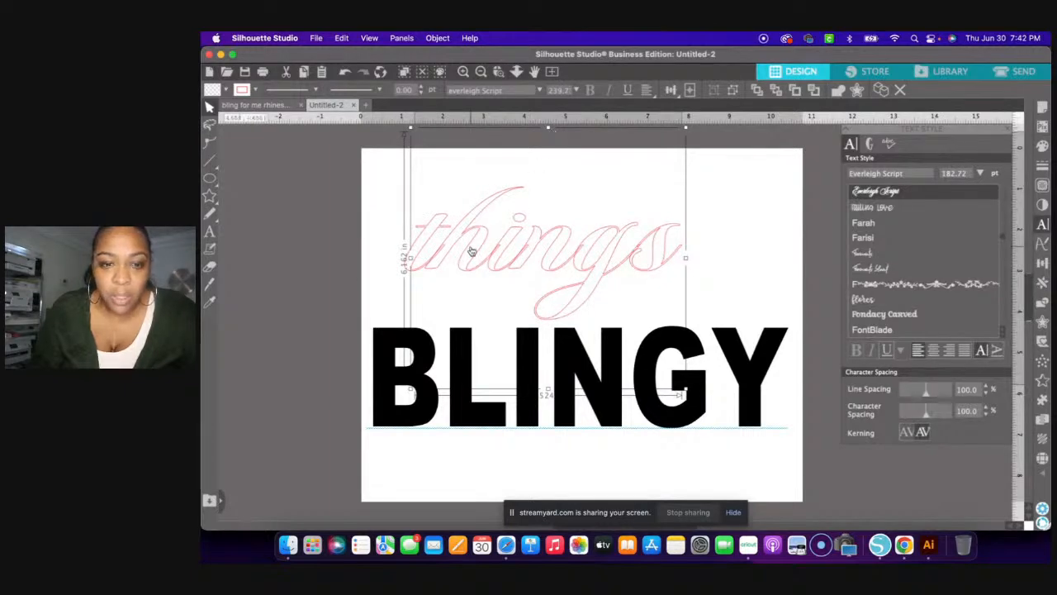
left_click_drag(475, 255, 509, 250)
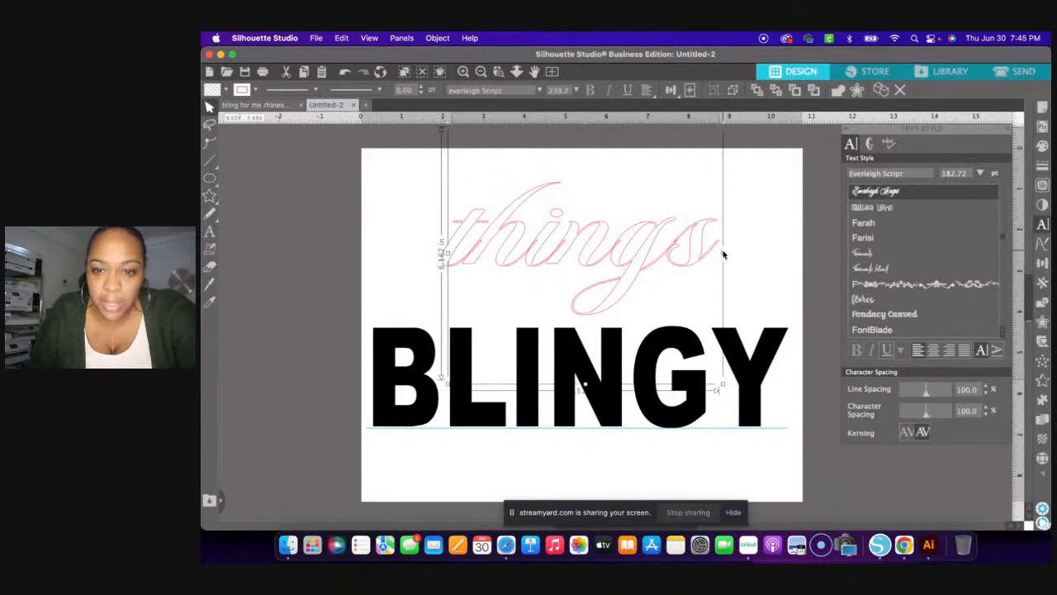
- Delete the initial t from the "things" text and open the Everleigh Script glyphs
double_click(481, 238)
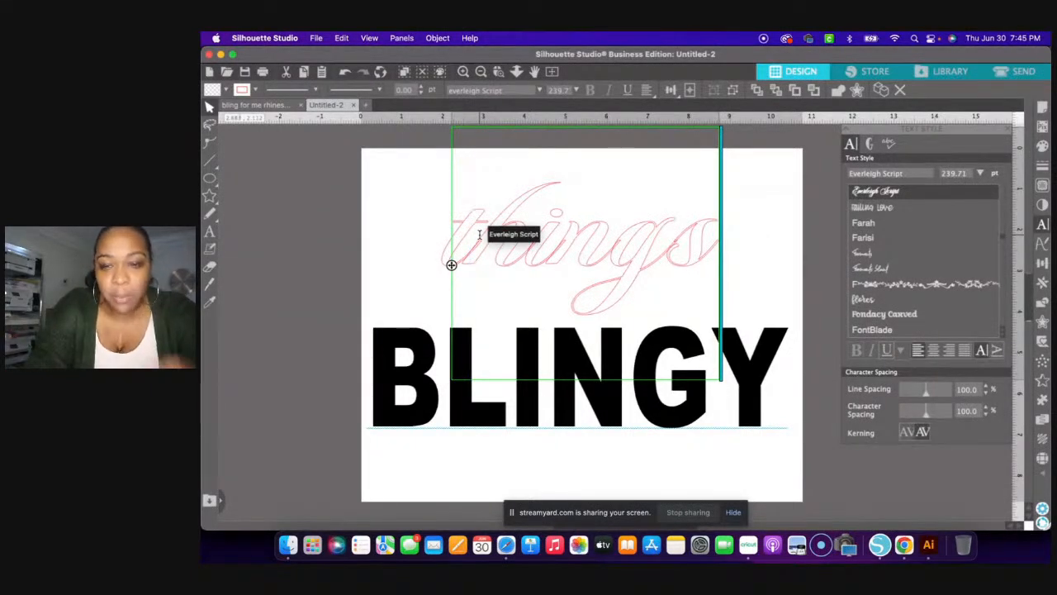
key("BackSpace")
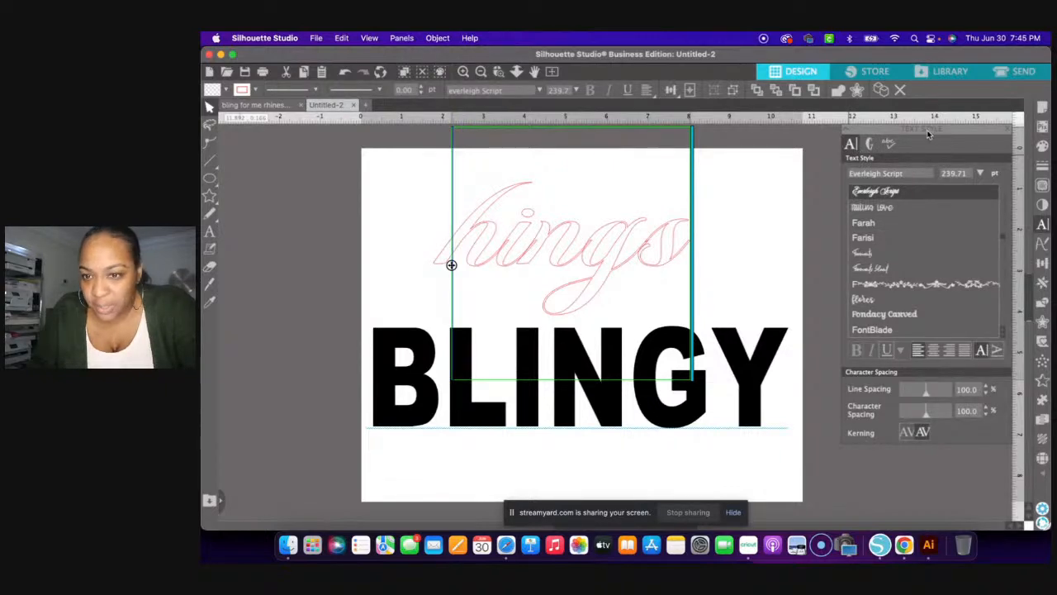
left_click(869, 145)
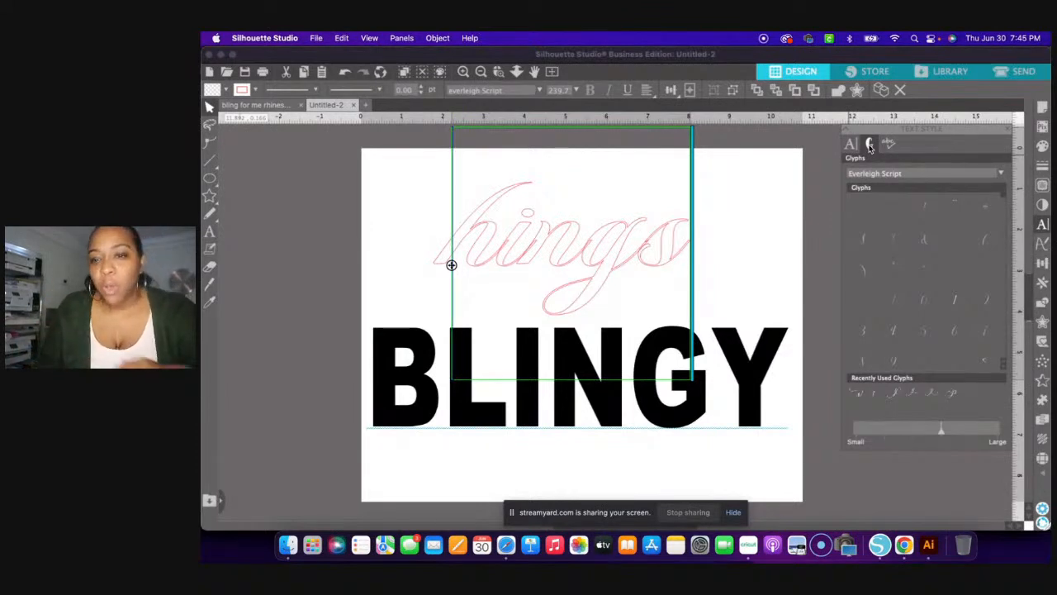
- Look through the Everleigh Script glyphs for a decorative alternate t
scroll(954, 281, "down", 1)
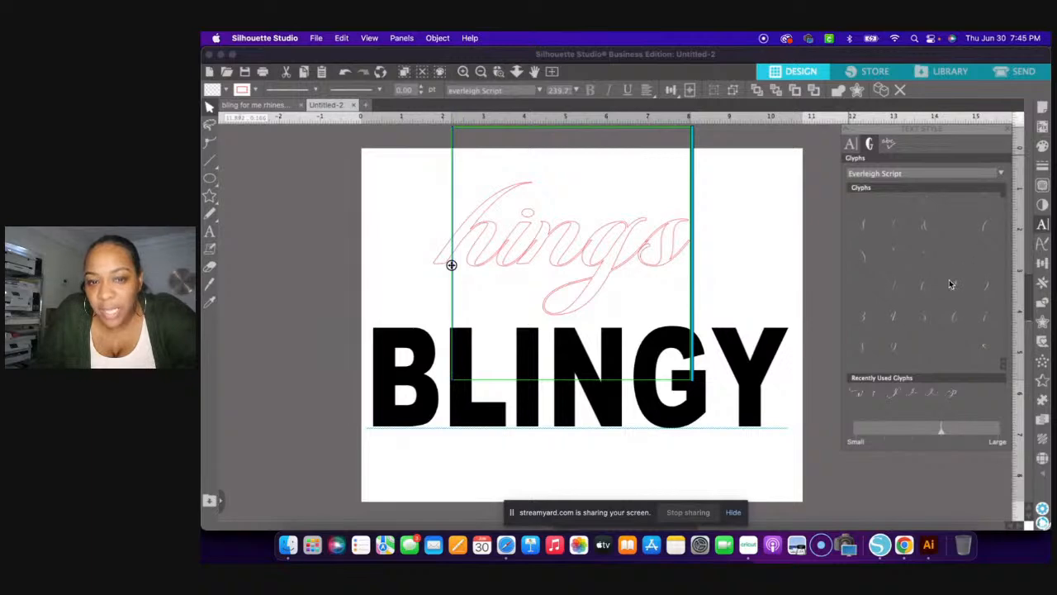
scroll(944, 286, "down", 7)
scroll(943, 284, "down", 5)
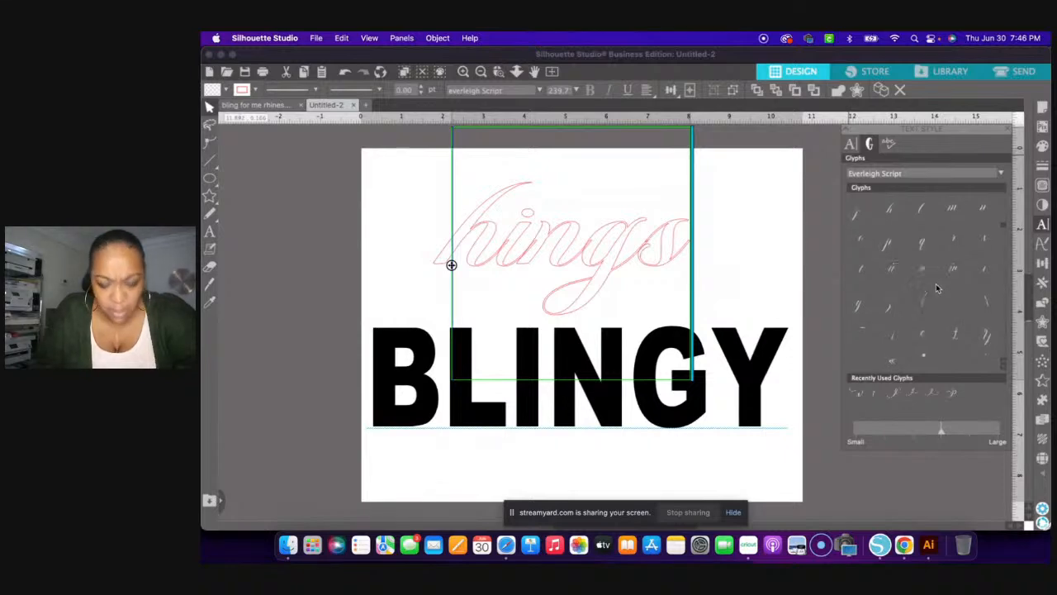
scroll(937, 288, "down", 3)
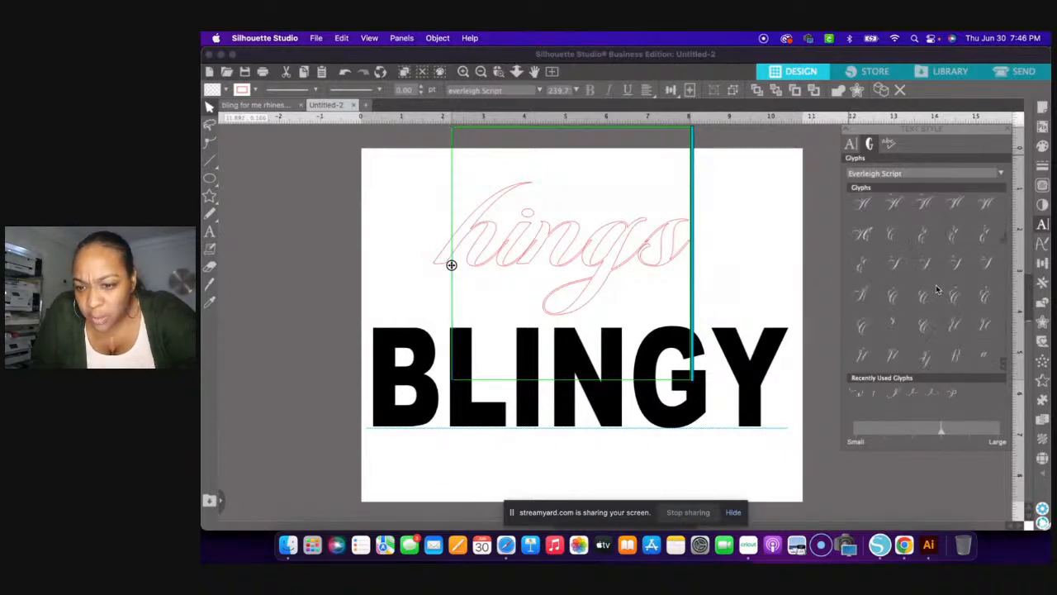
scroll(928, 355, "down", 2)
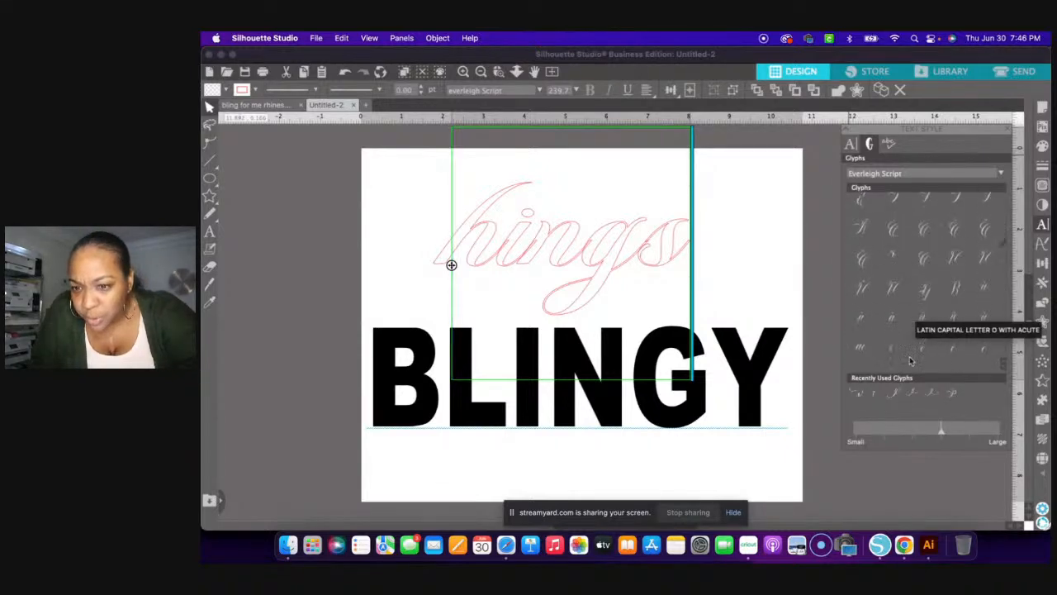
mouse_move(893, 293)
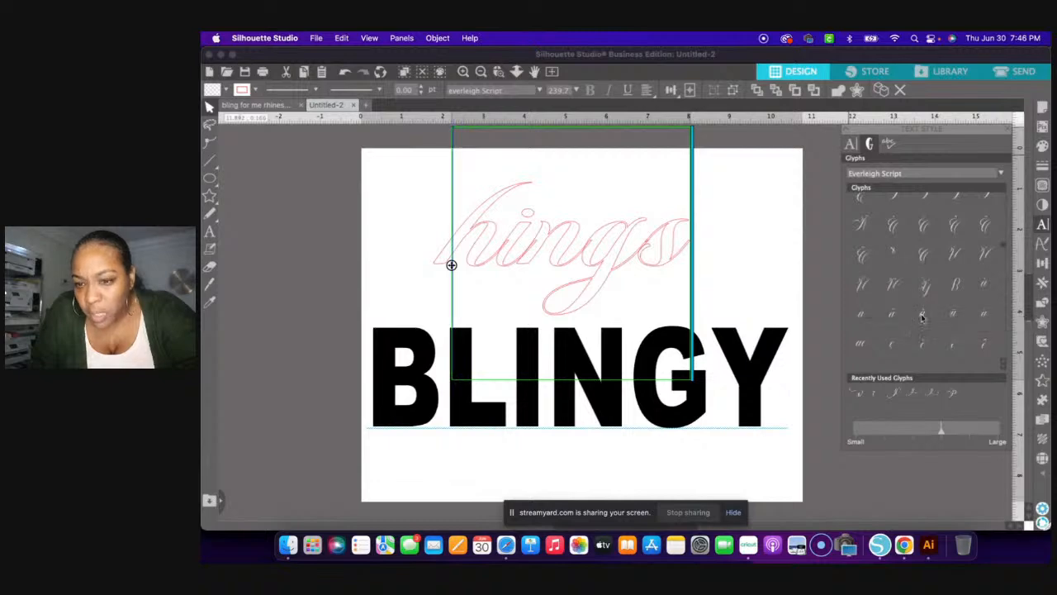
scroll(924, 316, "down", 3)
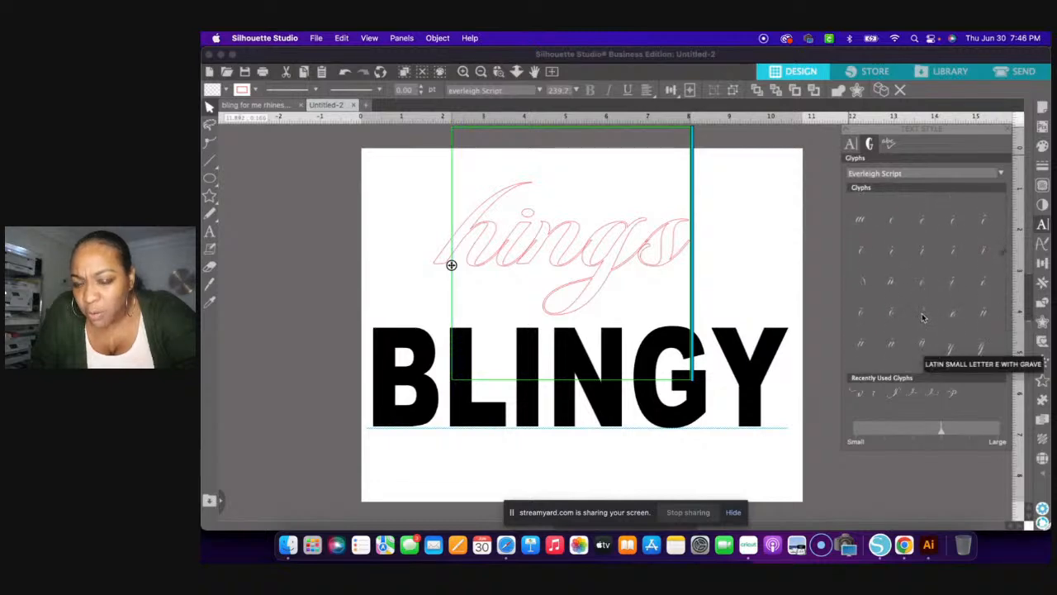
mouse_move(923, 316)
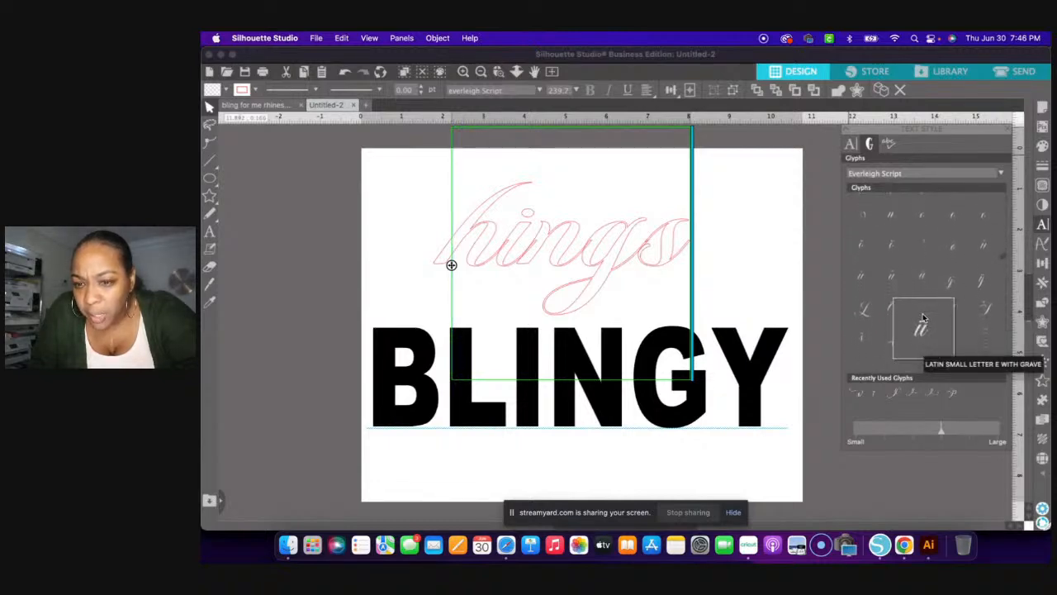
scroll(923, 316, "down", 3)
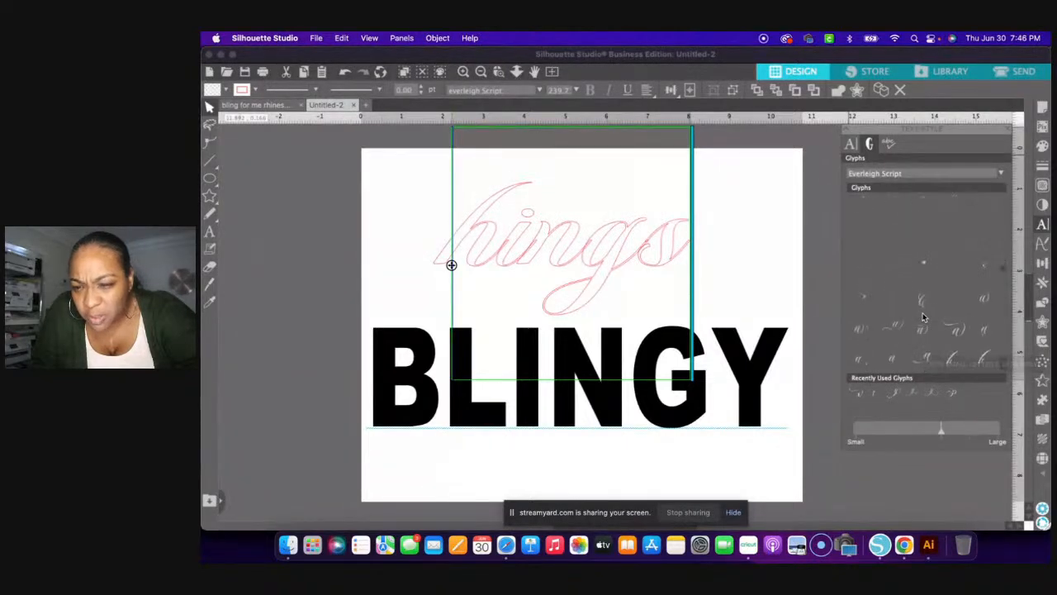
scroll(923, 316, "down", 5)
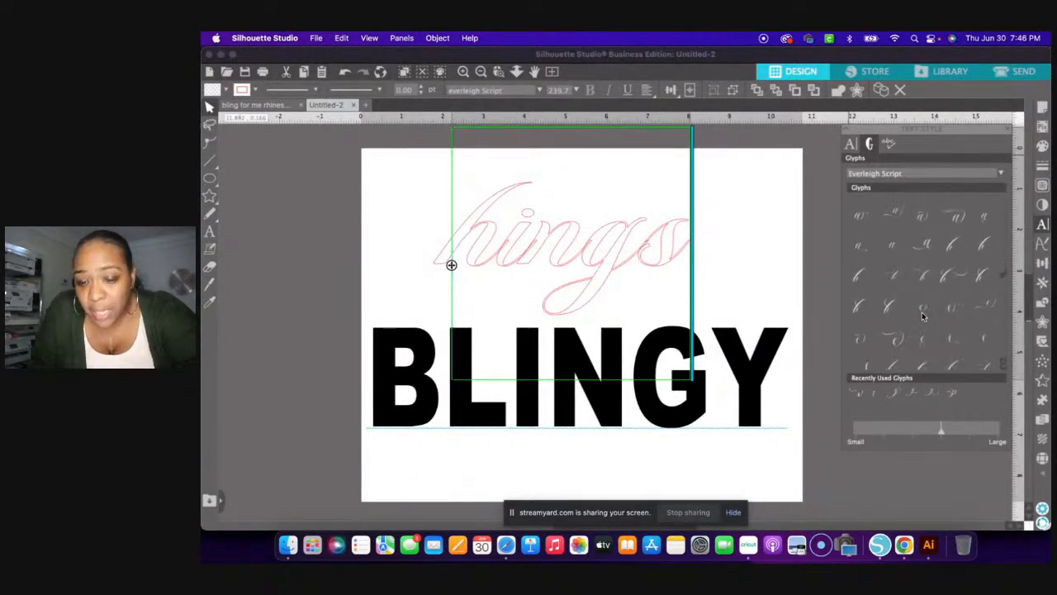
scroll(922, 316, "down", 2)
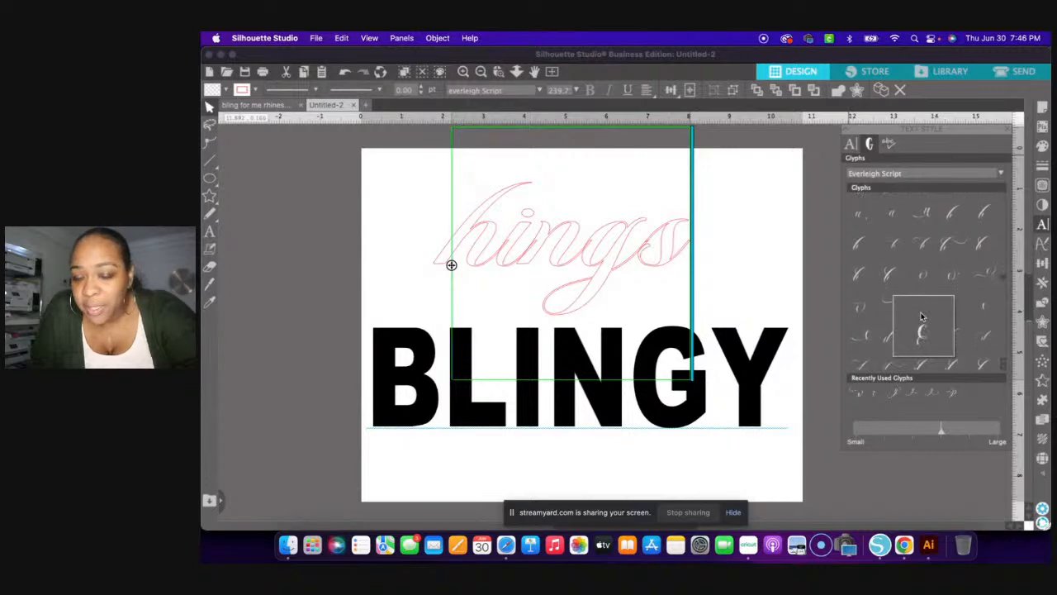
- Switch to StreamYard in Chrome to set the broadcast to the picture-in-picture layout, and return to Silhouette Studio
left_click(903, 545)
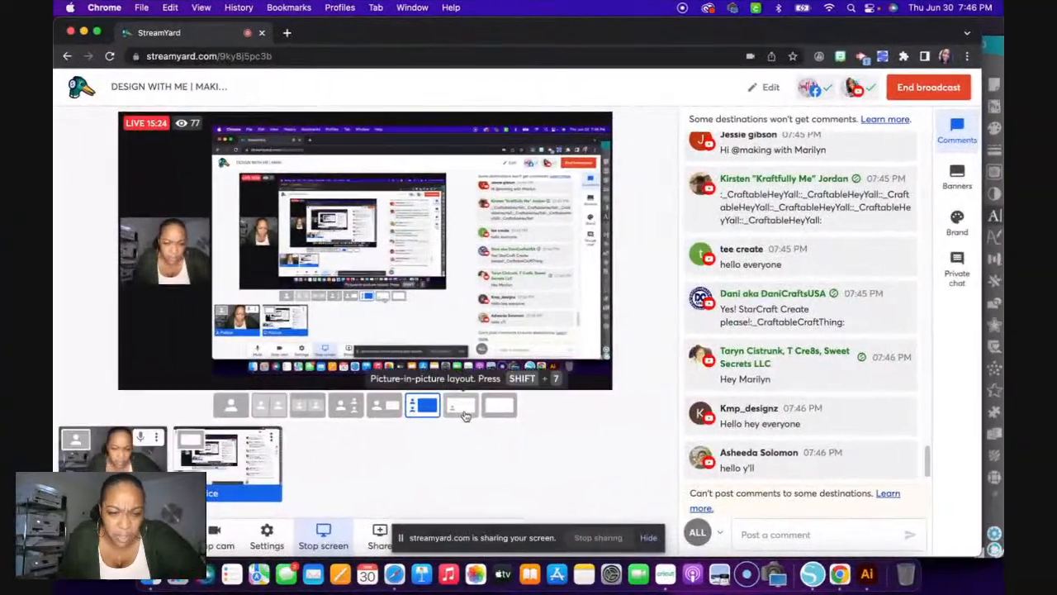
left_click(462, 406)
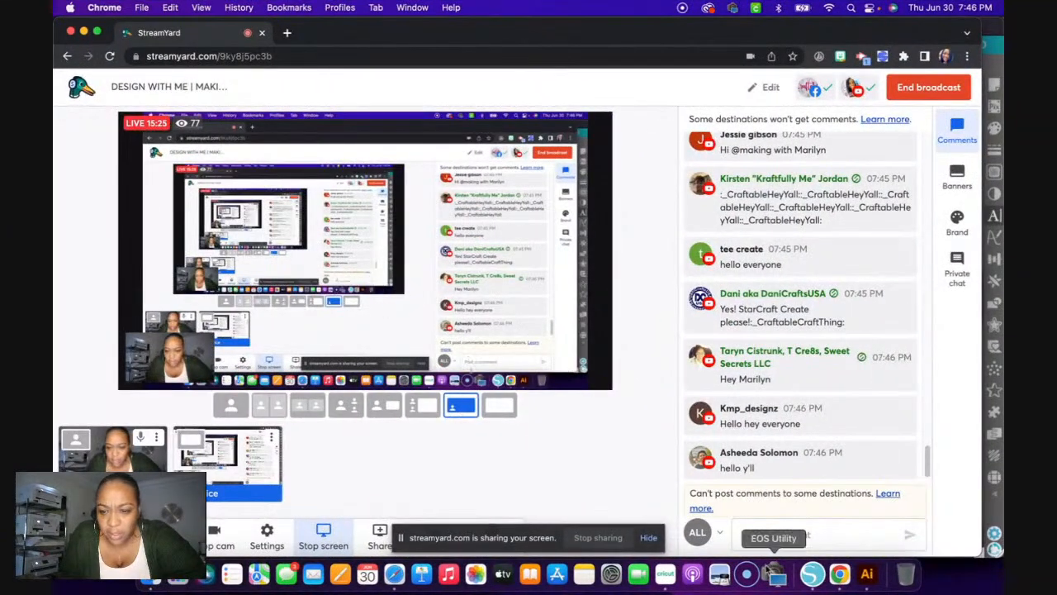
left_click(822, 581)
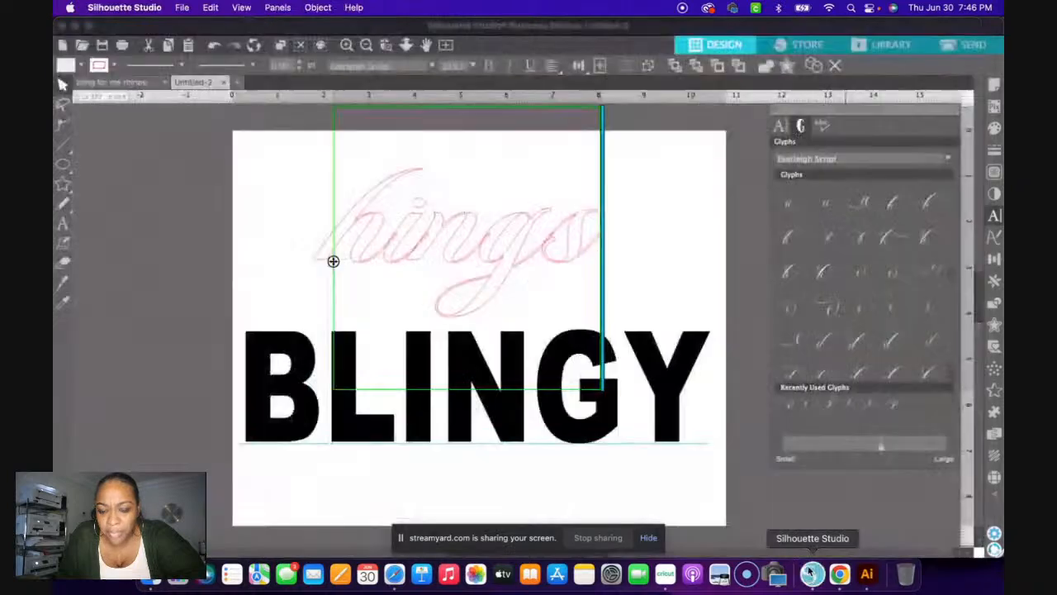
- Find the Everleigh Script alternate t with a curling tail below its base and insert it in front of "hings"
scroll(833, 327, "down", 2)
scroll(833, 327, "down", 2)
mouse_move(833, 326)
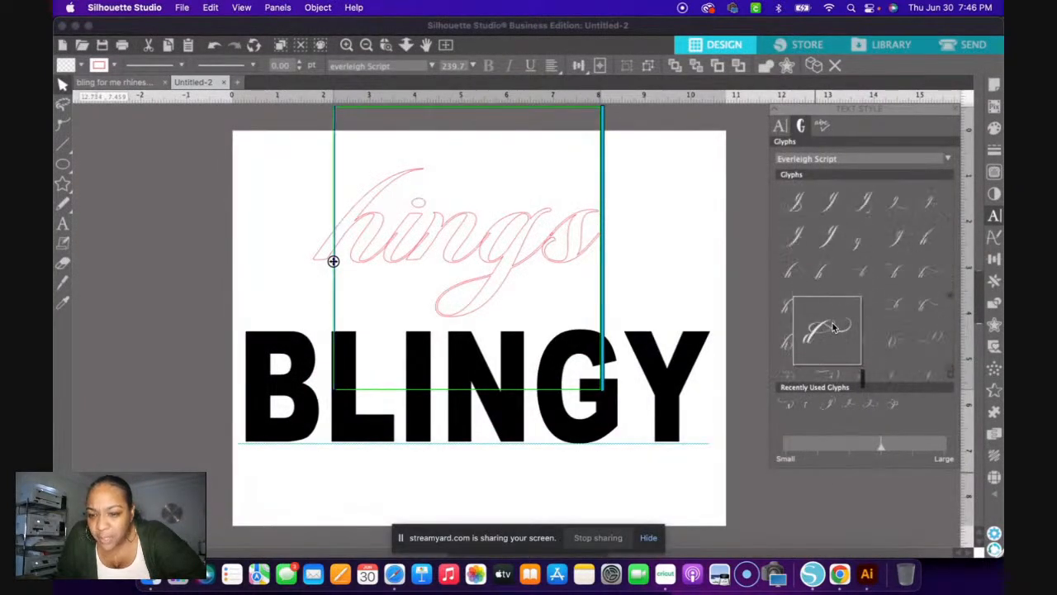
scroll(833, 328, "down", 3)
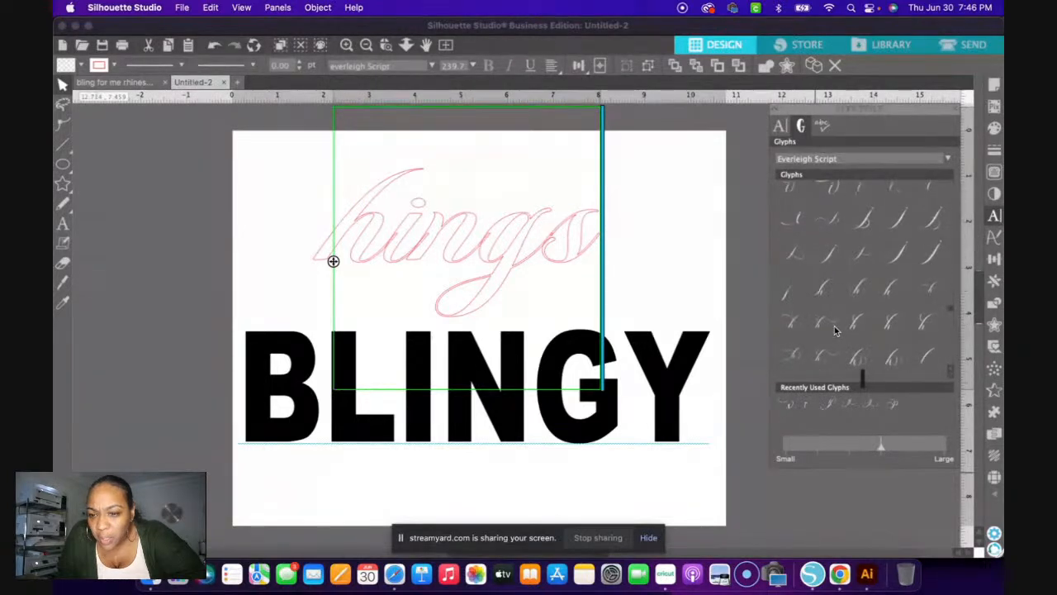
scroll(834, 330, "down", 3)
scroll(834, 329, "down", 5)
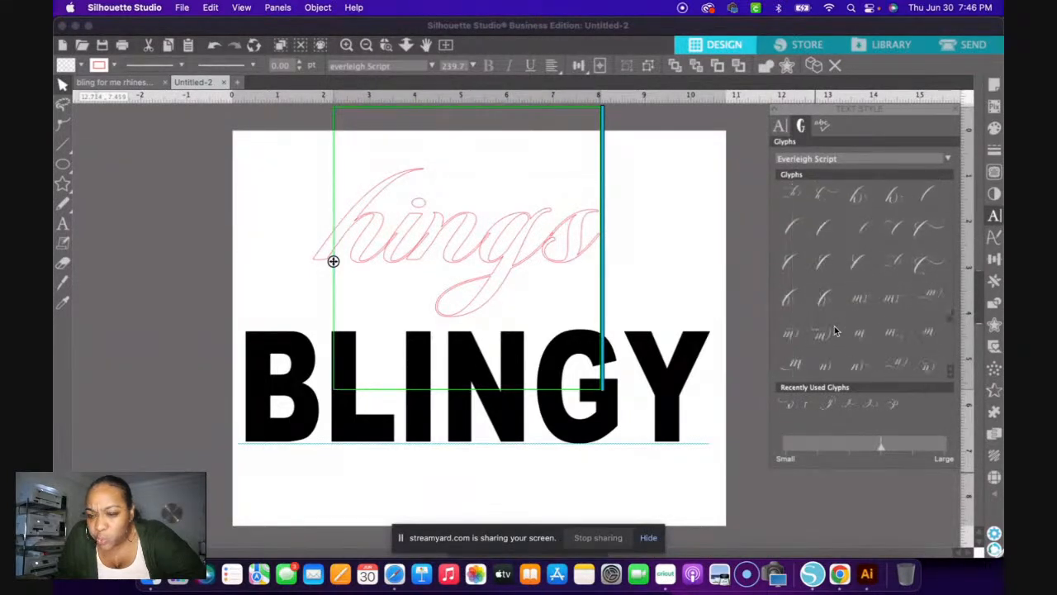
scroll(834, 328, "down", 5)
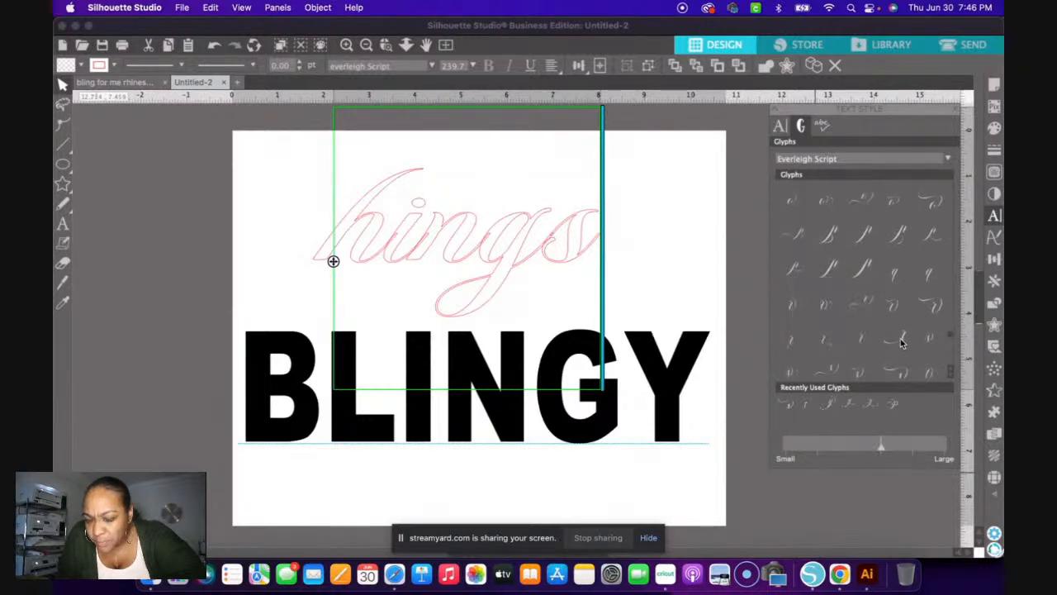
scroll(900, 345, "down", 3)
scroll(898, 346, "down", 4)
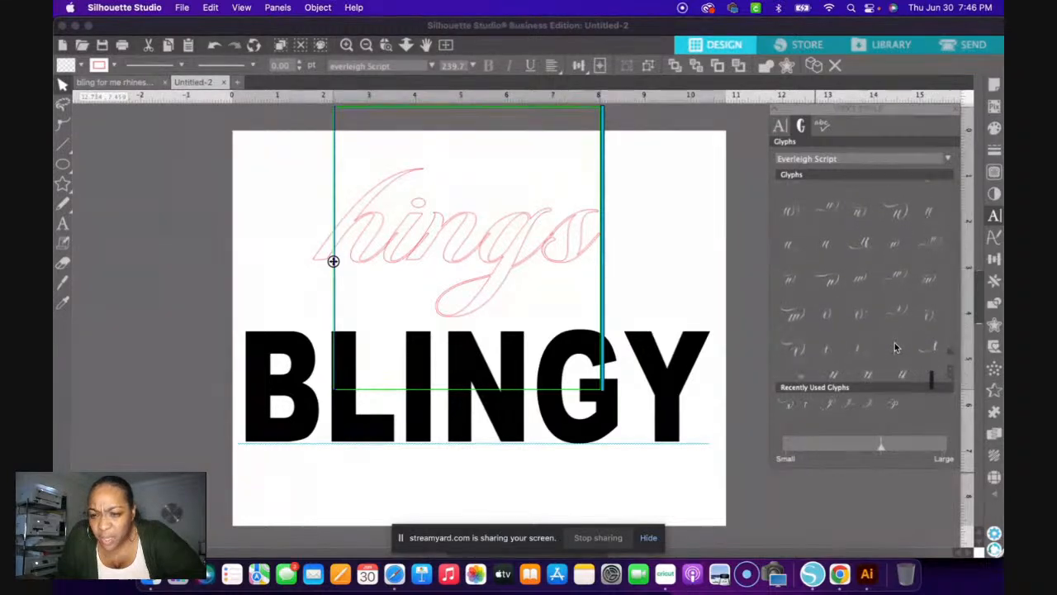
mouse_move(895, 346)
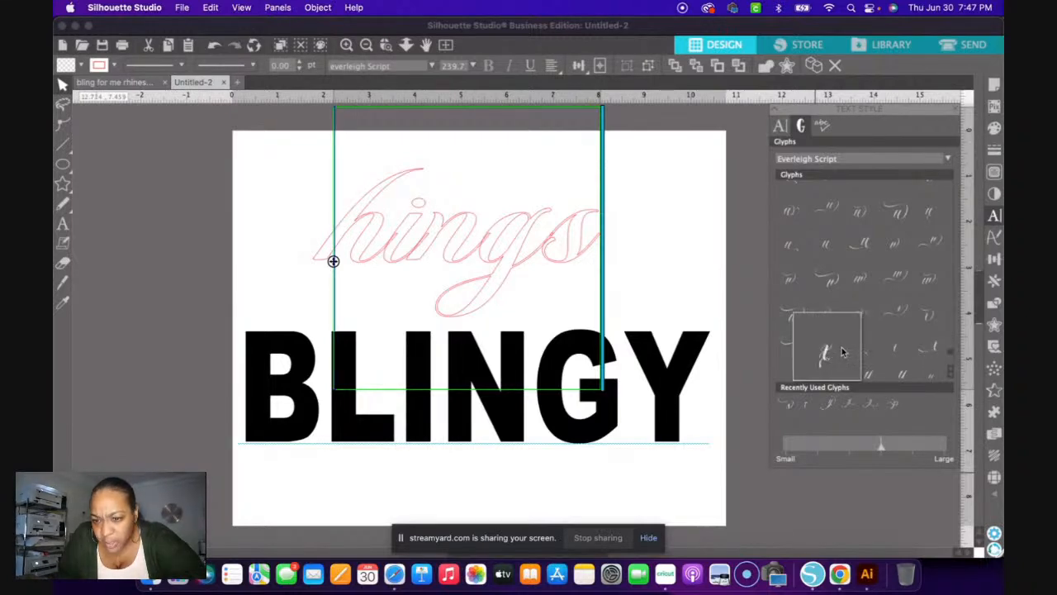
scroll(875, 300, "down", 3)
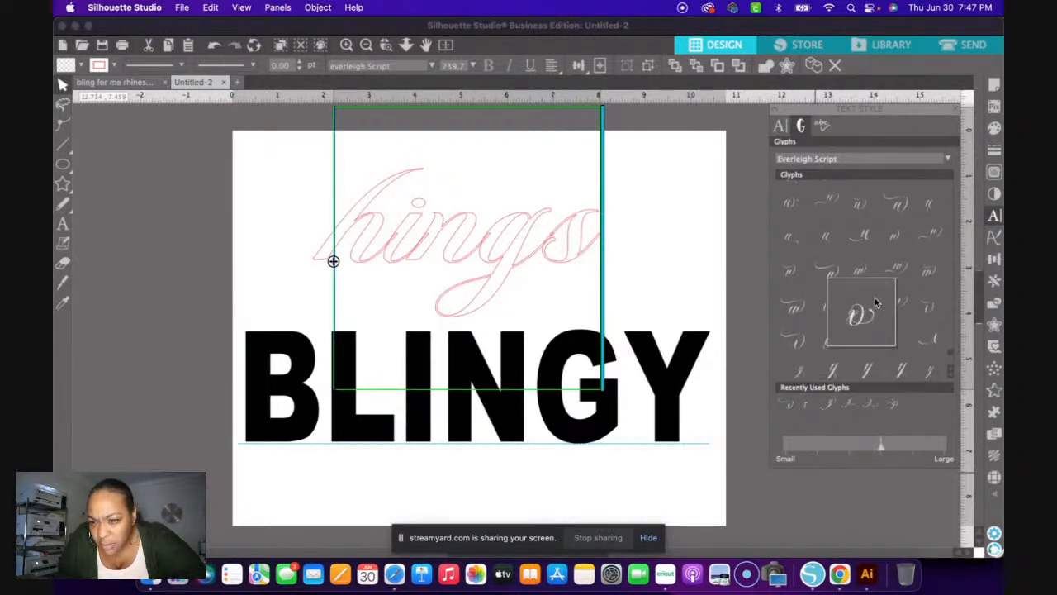
scroll(876, 303, "up", 2)
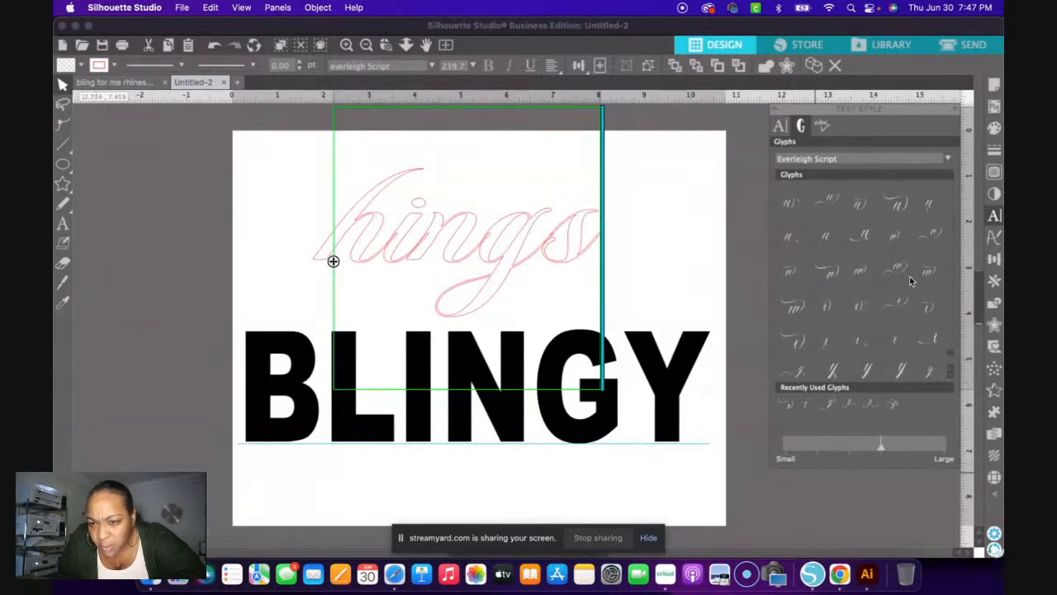
scroll(900, 296, "down", 1)
scroll(871, 303, "down", 1)
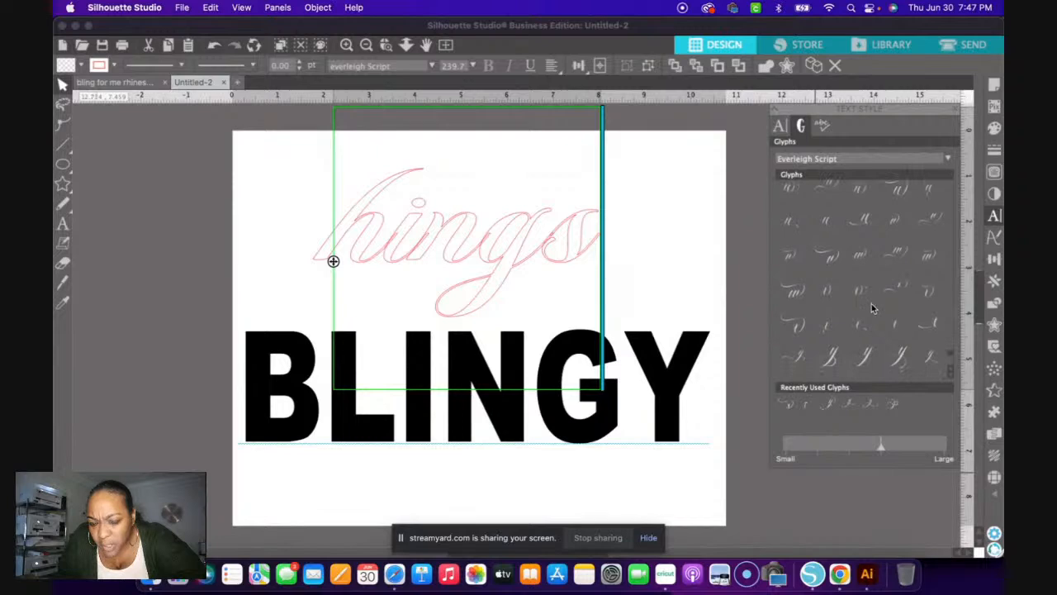
scroll(920, 255, "up", 6)
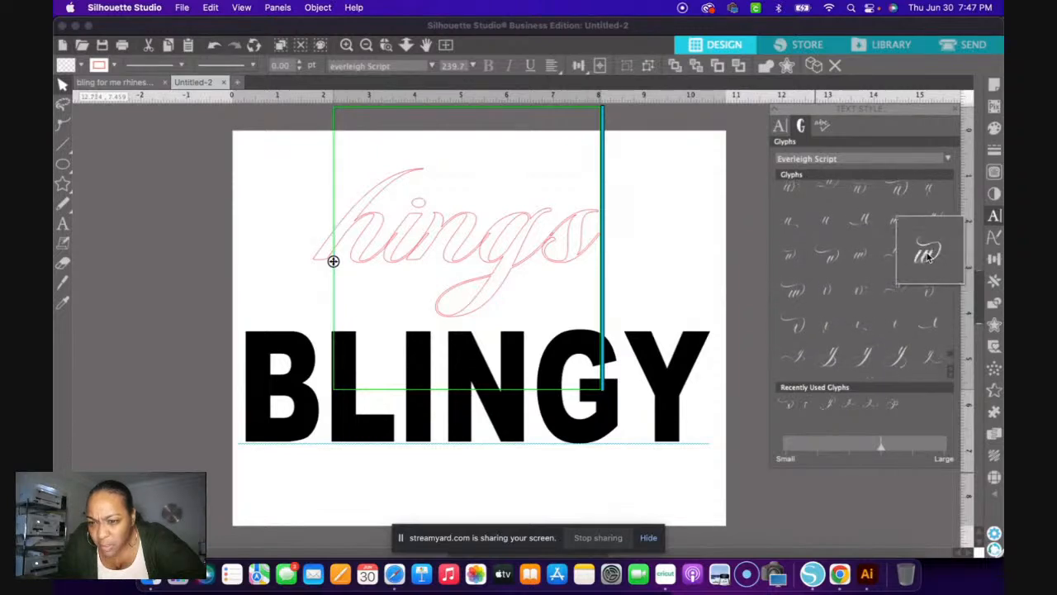
scroll(909, 251, "up", 3)
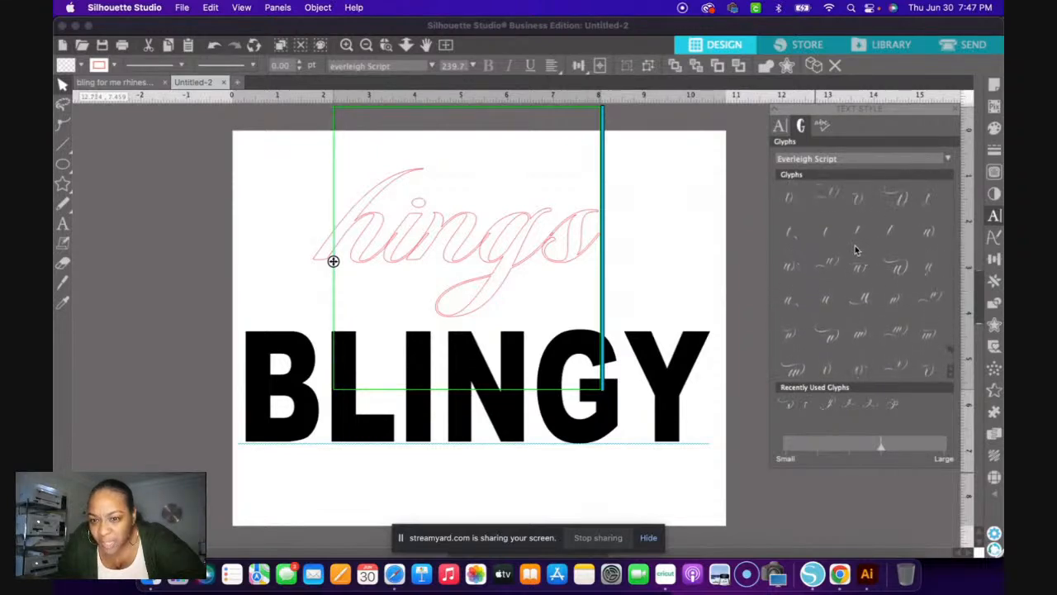
mouse_move(926, 229)
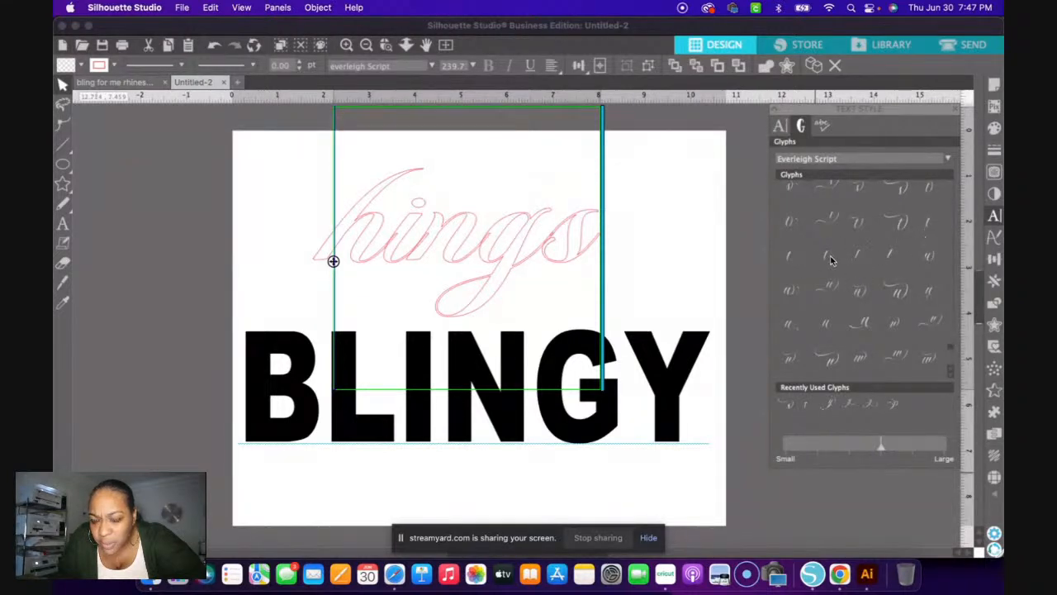
mouse_move(860, 258)
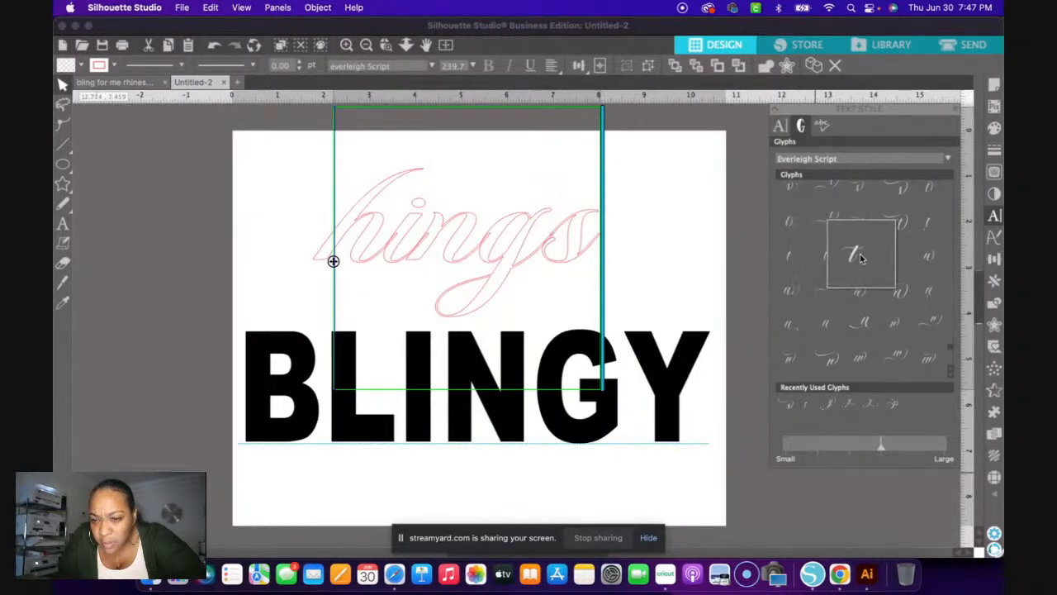
left_click(928, 229)
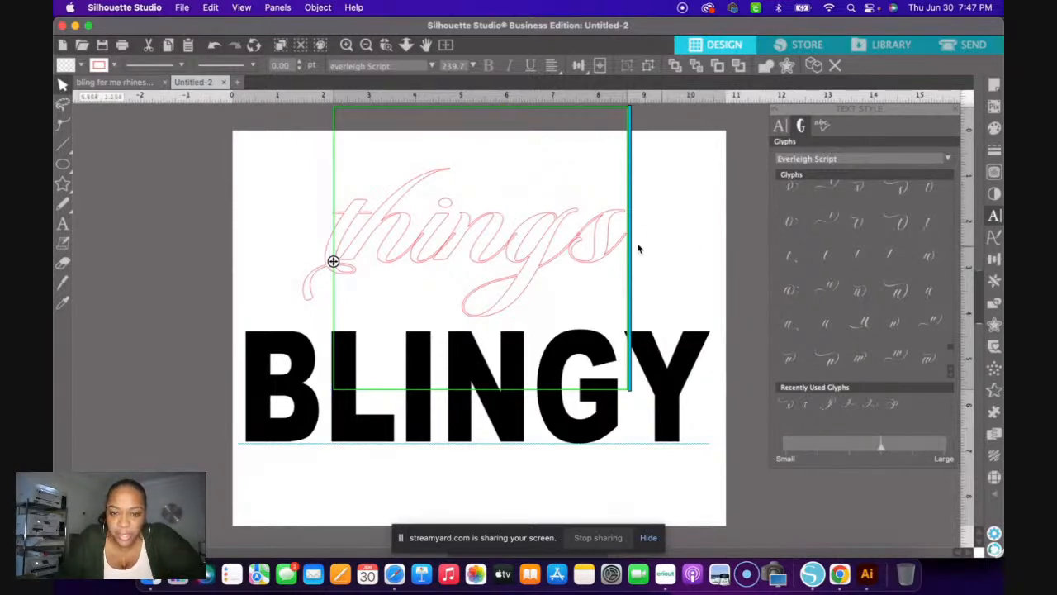
- Replace the final s of "things" with the Everleigh Script alternate s whose long swash curls back over the word
left_click(612, 240)
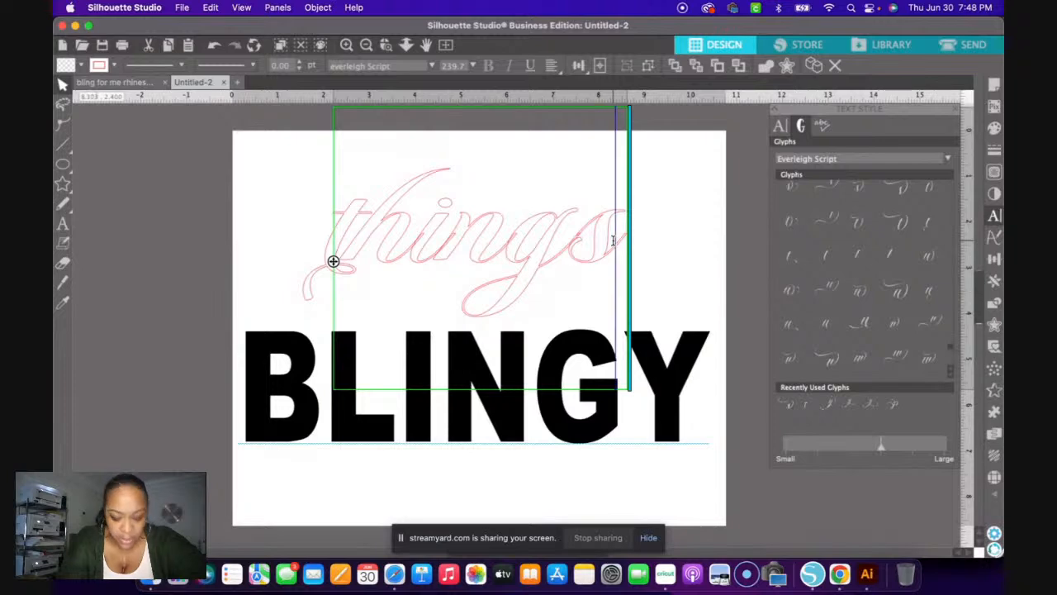
key("BackSpace")
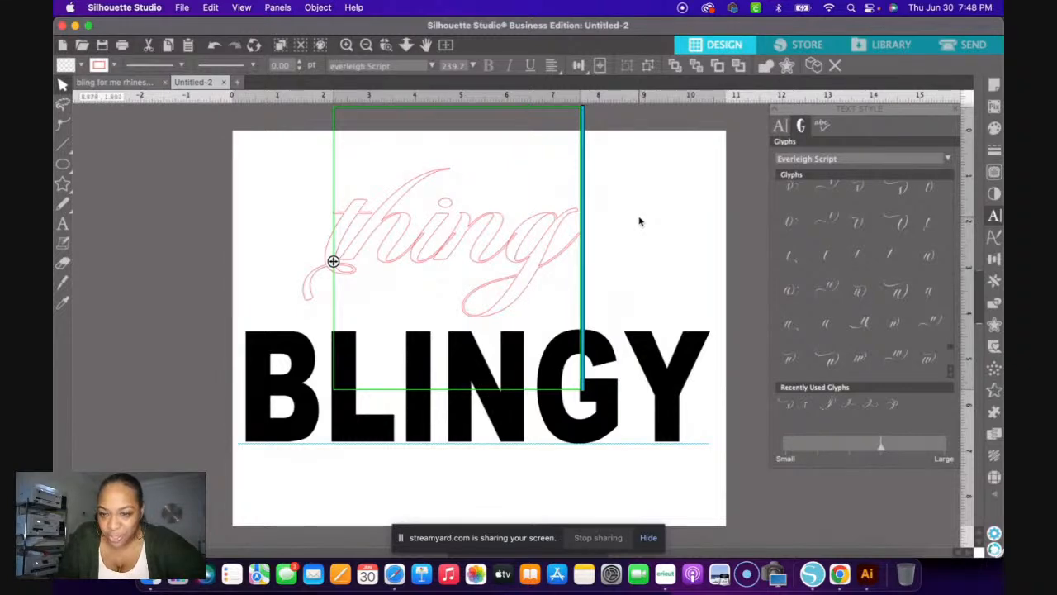
mouse_move(872, 289)
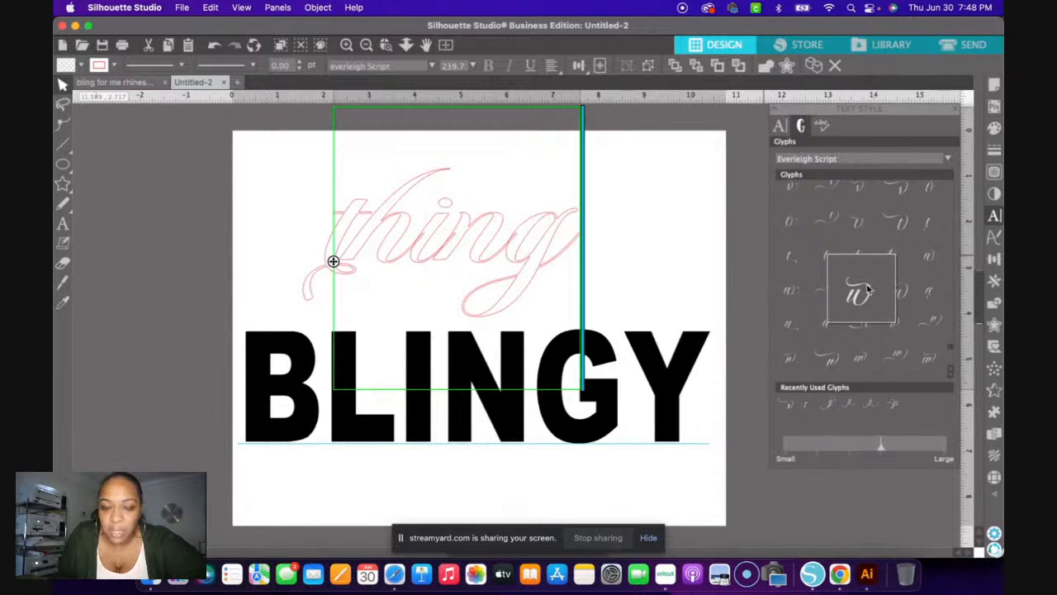
scroll(865, 286, "up", 2)
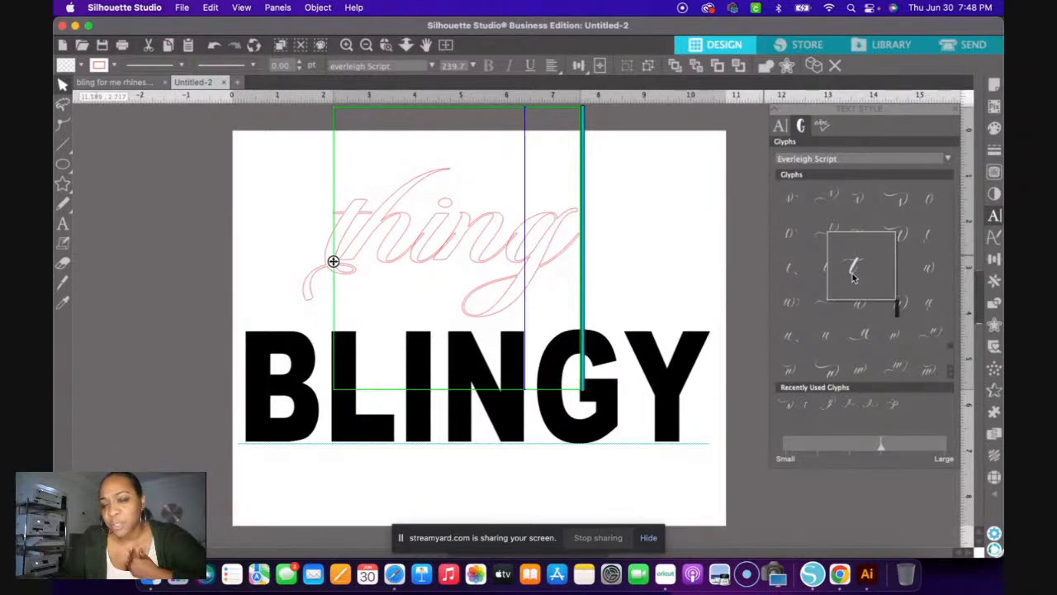
scroll(855, 279, "down", 2)
scroll(854, 279, "down", 2)
scroll(854, 279, "down", 2)
scroll(854, 279, "down", 3)
scroll(854, 279, "down", 2)
scroll(854, 280, "down", 2)
scroll(854, 280, "down", 3)
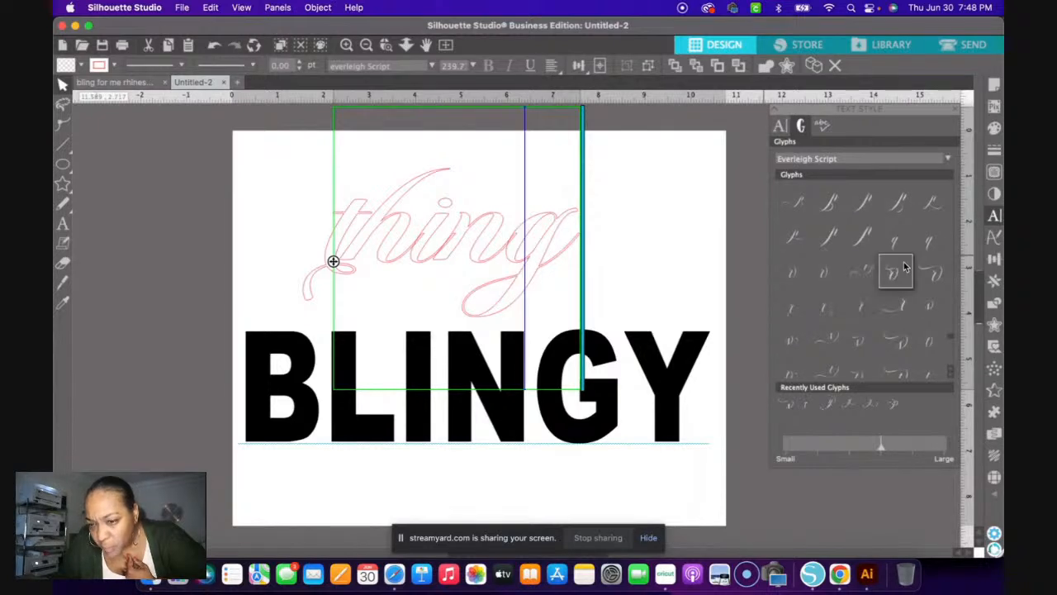
scroll(889, 334, "down", 1)
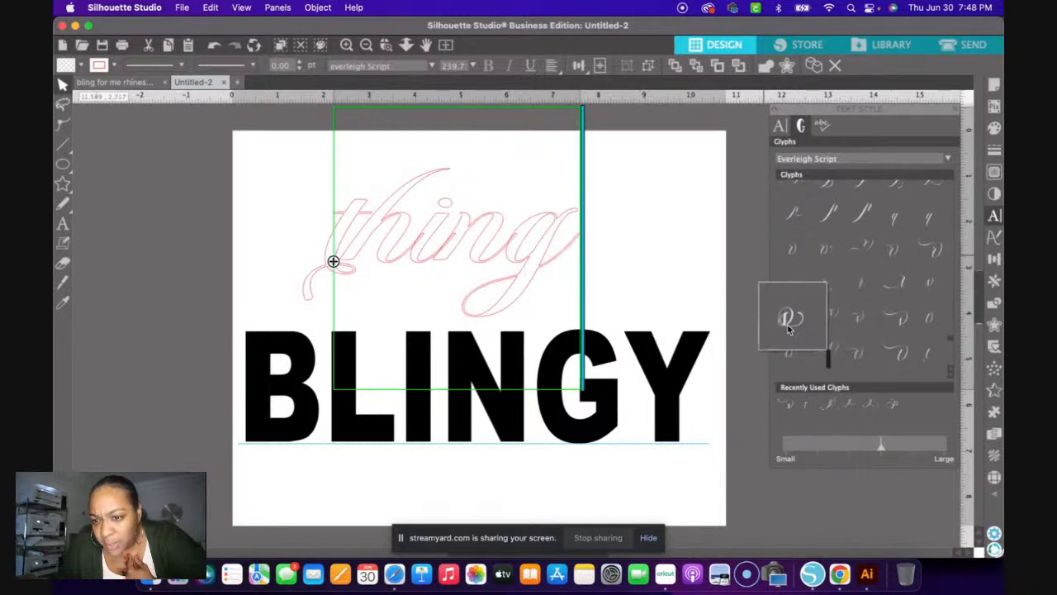
double_click(902, 324)
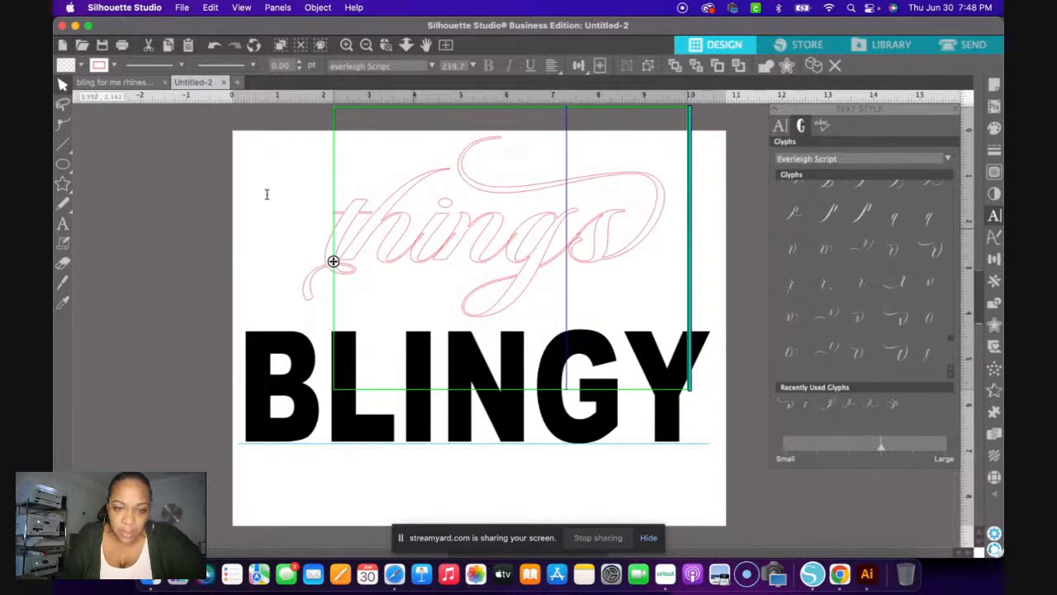
left_click(293, 178)
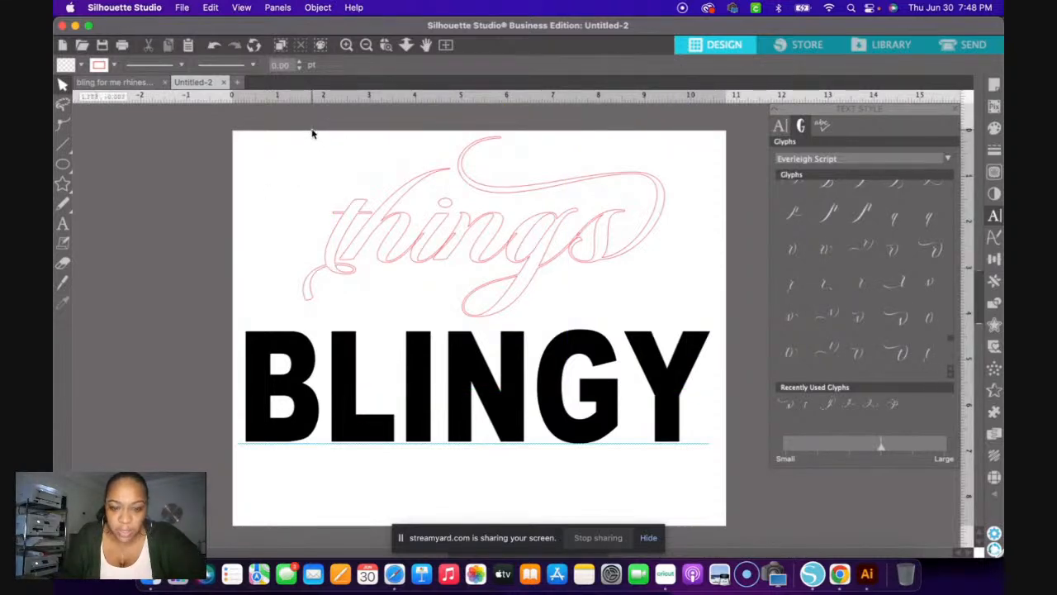
left_click(484, 274)
left_click_drag(484, 270, 676, 292)
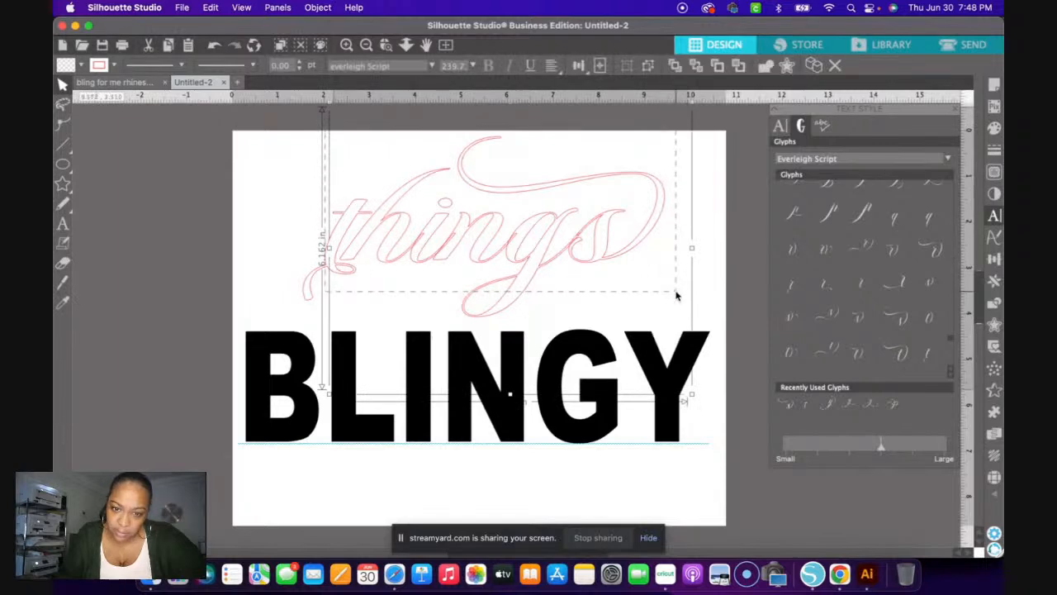
right_click(529, 231)
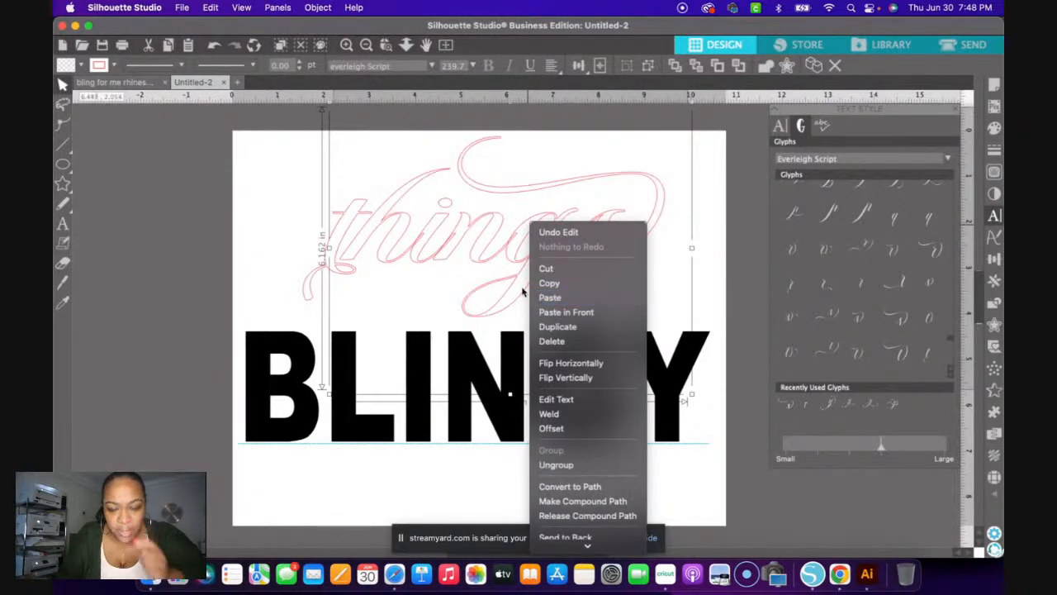
left_click(716, 228)
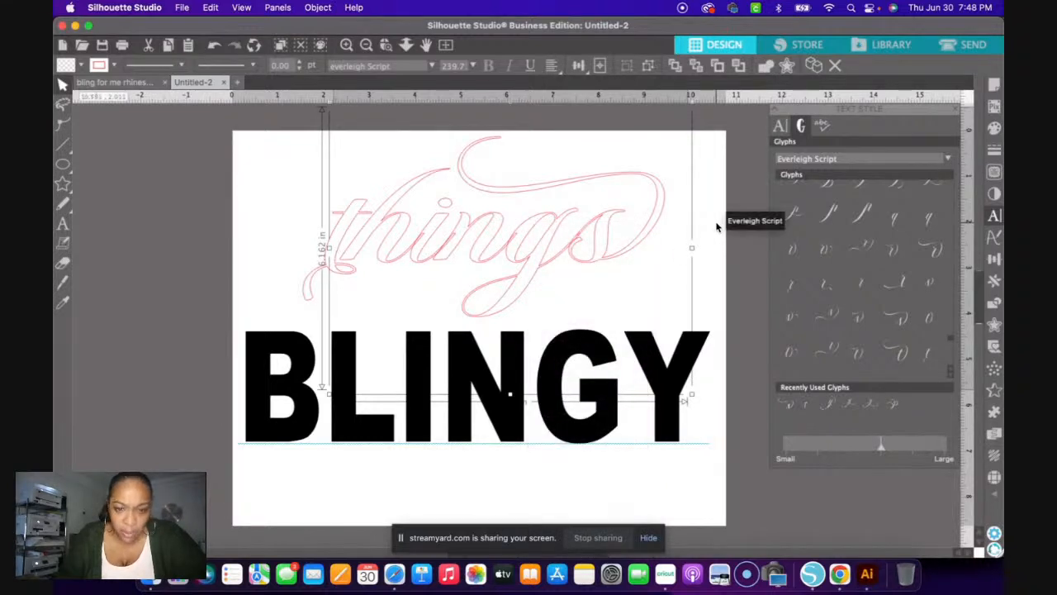
left_click(717, 225)
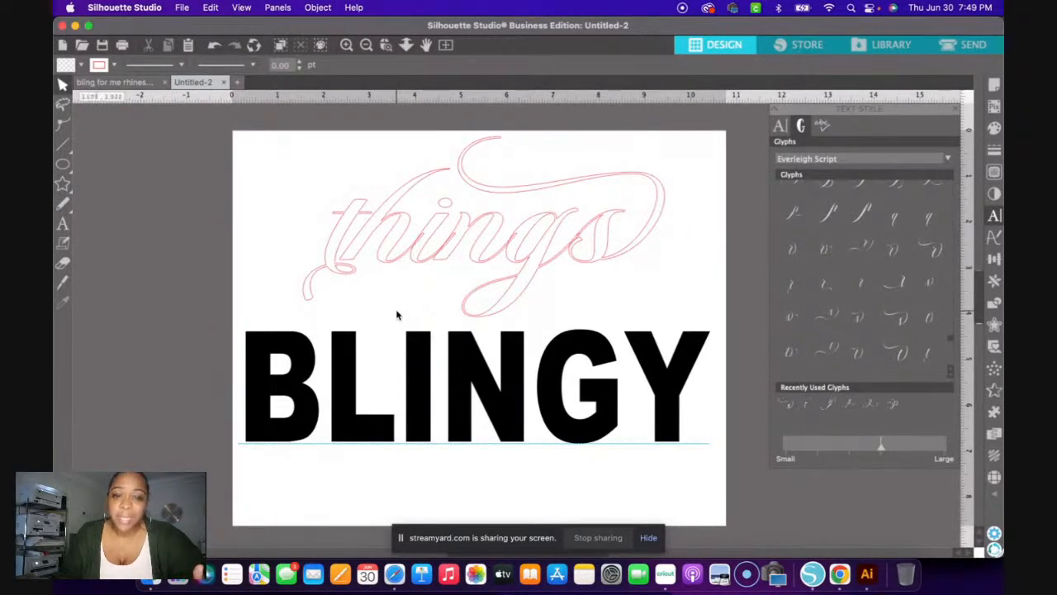
- Weld the "things" script text and group the resulting pieces into one object
scroll(396, 313, "down", 1)
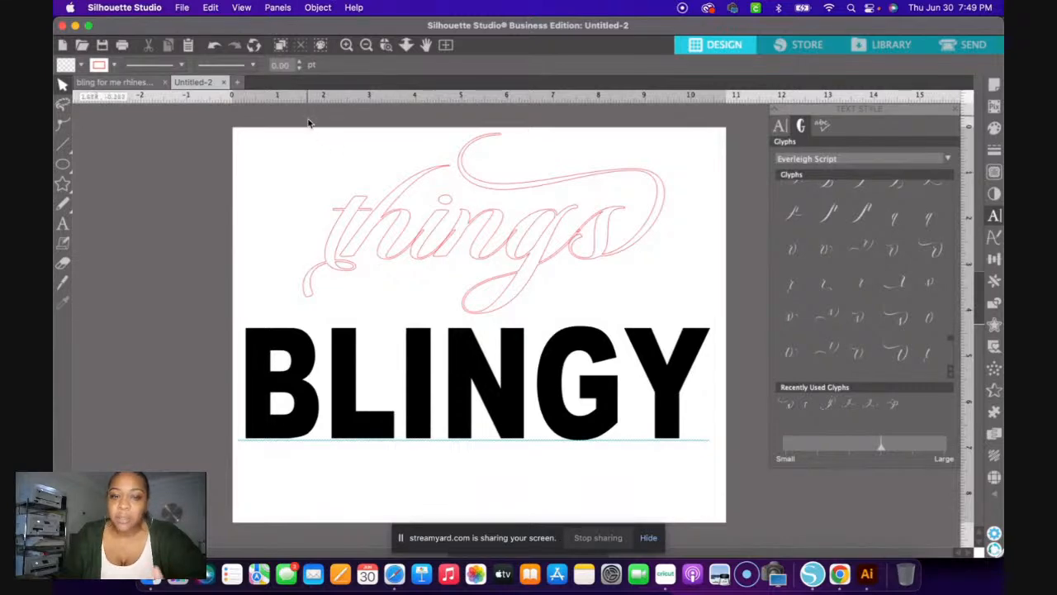
left_click(434, 276)
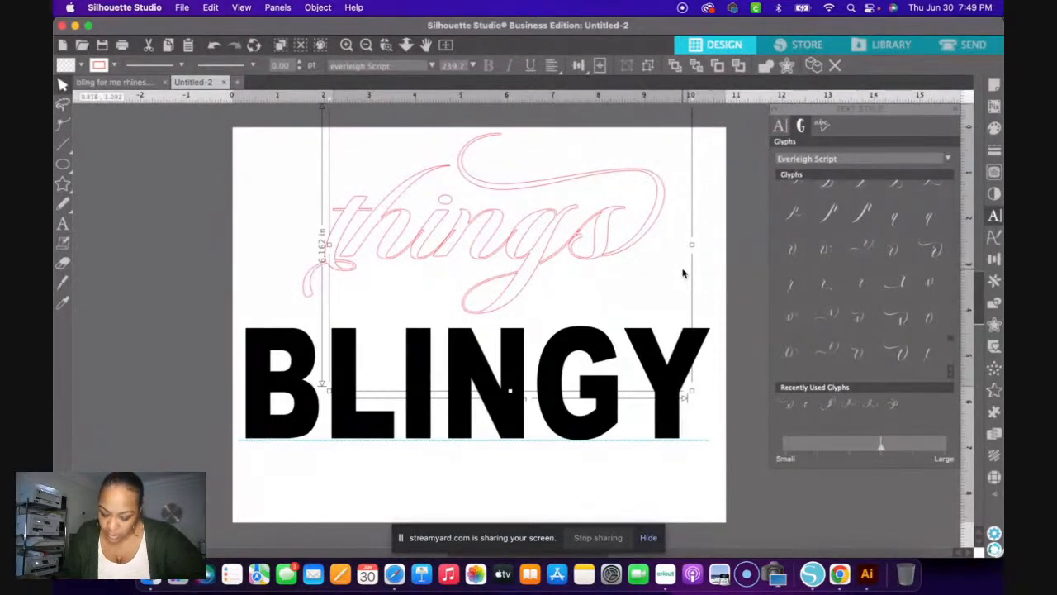
right_click(595, 200)
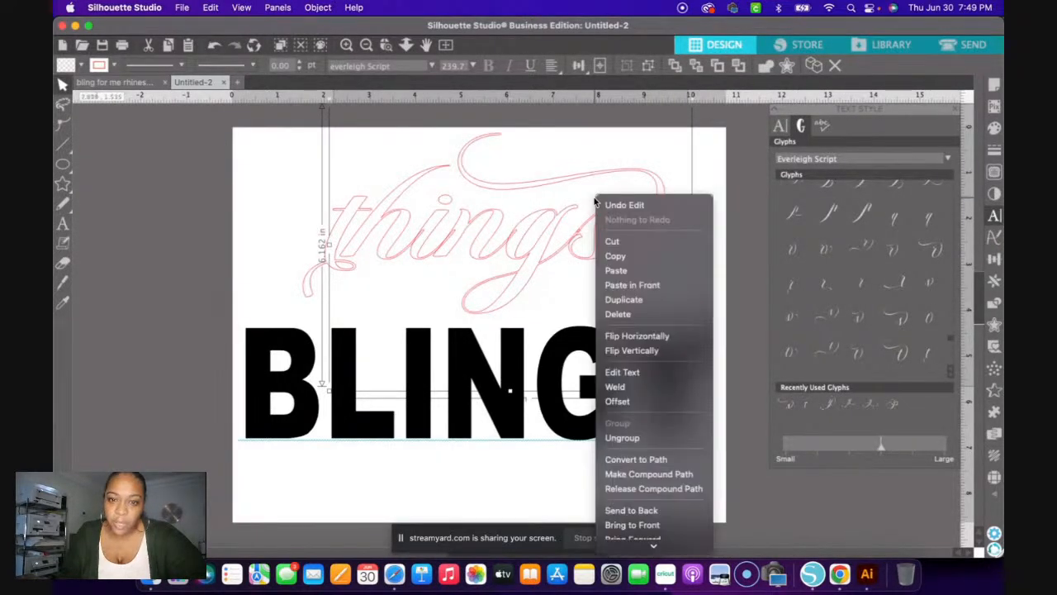
left_click(633, 386)
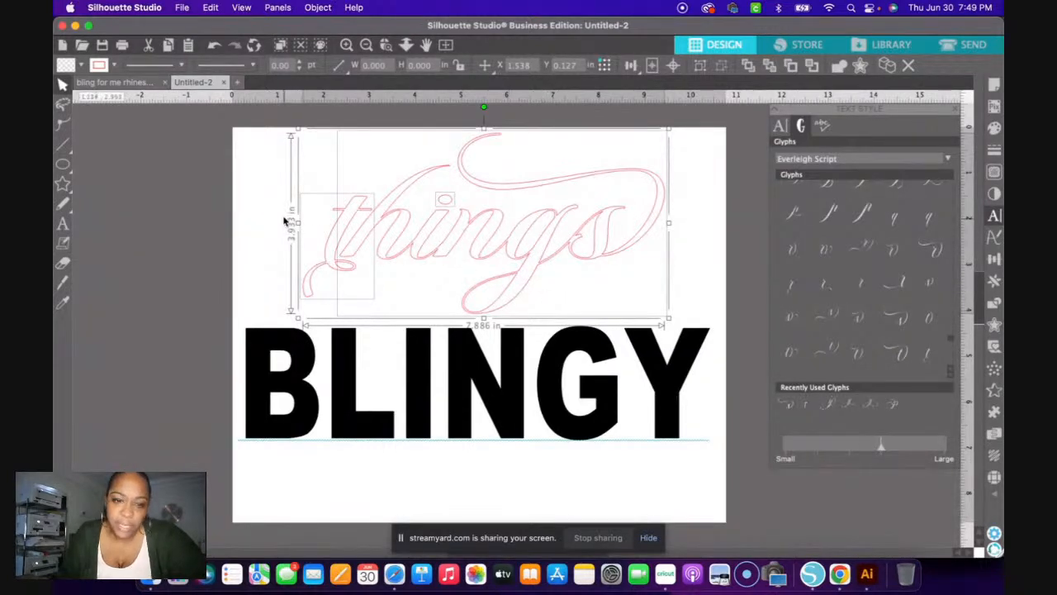
right_click(378, 219)
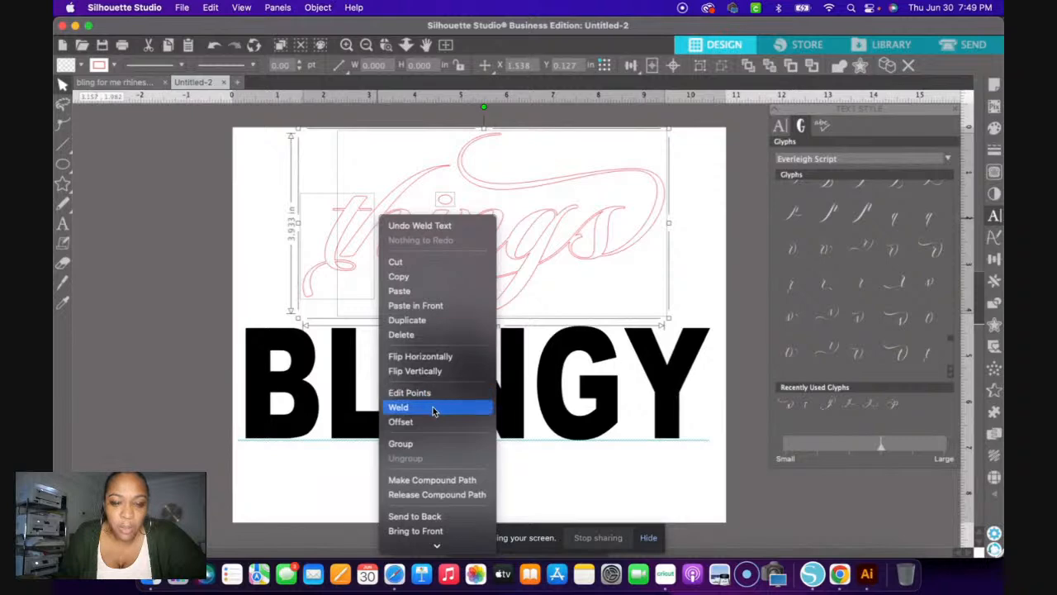
left_click(439, 446)
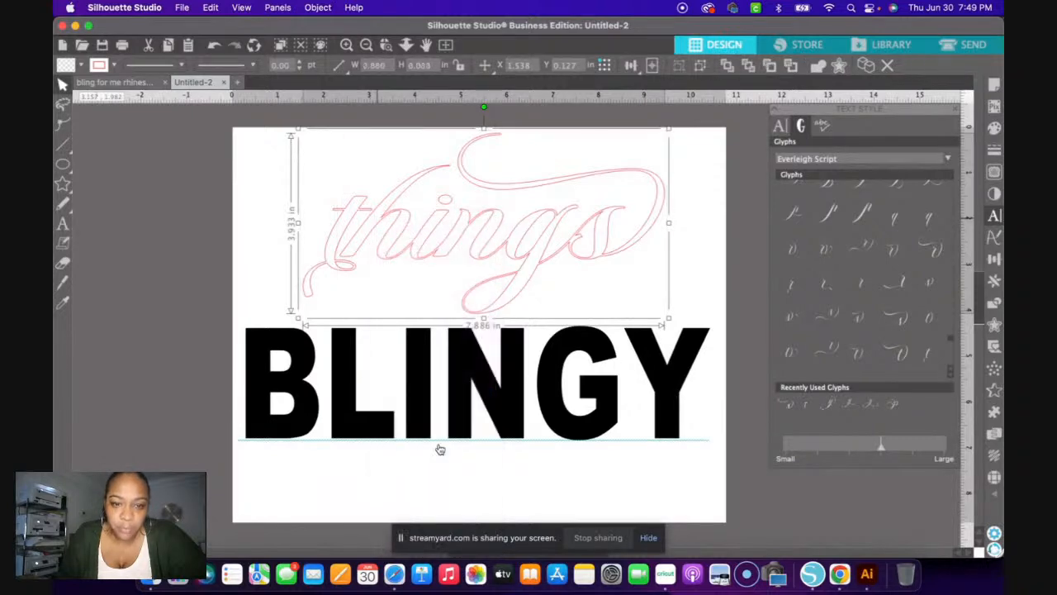
- Move the grouped "things" lettering slightly left and down, above BLINGY
left_click(248, 233)
left_click_drag(486, 245, 430, 256)
left_click_drag(360, 205, 472, 241)
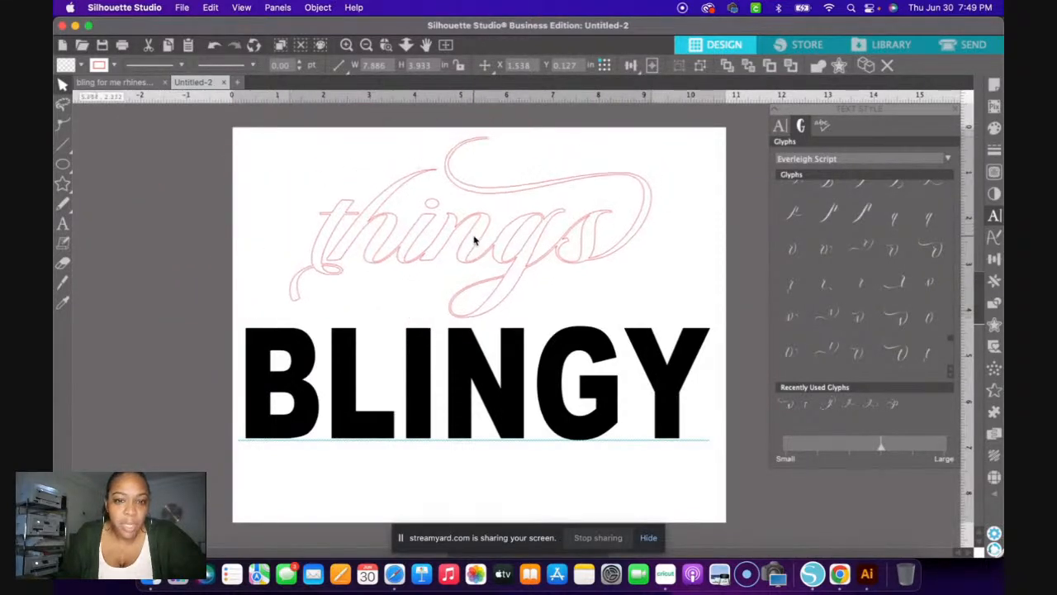
- Fill the grouped "things" lettering with bright pink
left_click(171, 112)
left_click(83, 68)
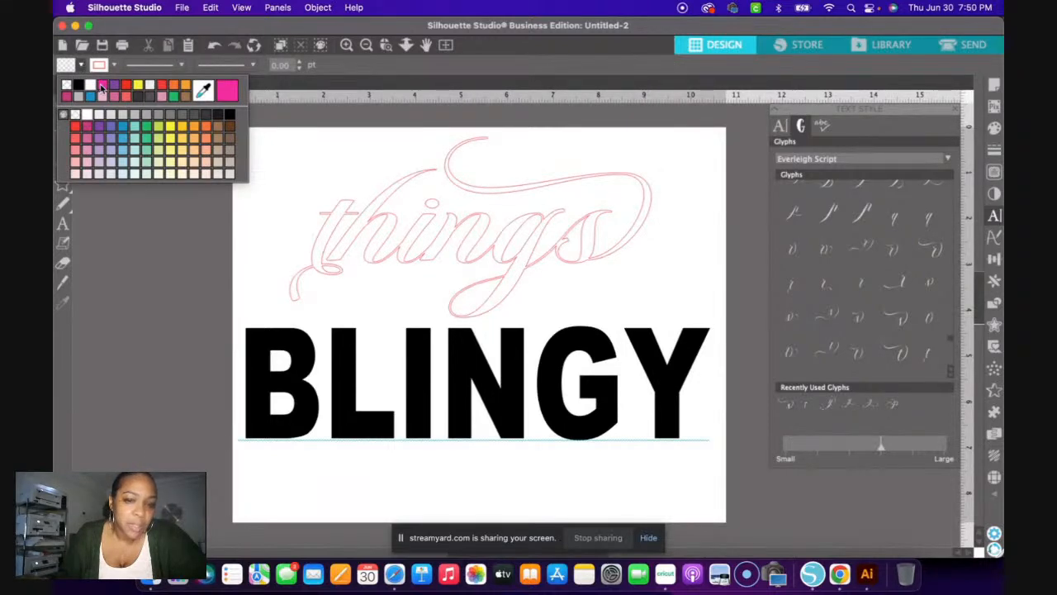
left_click(102, 86)
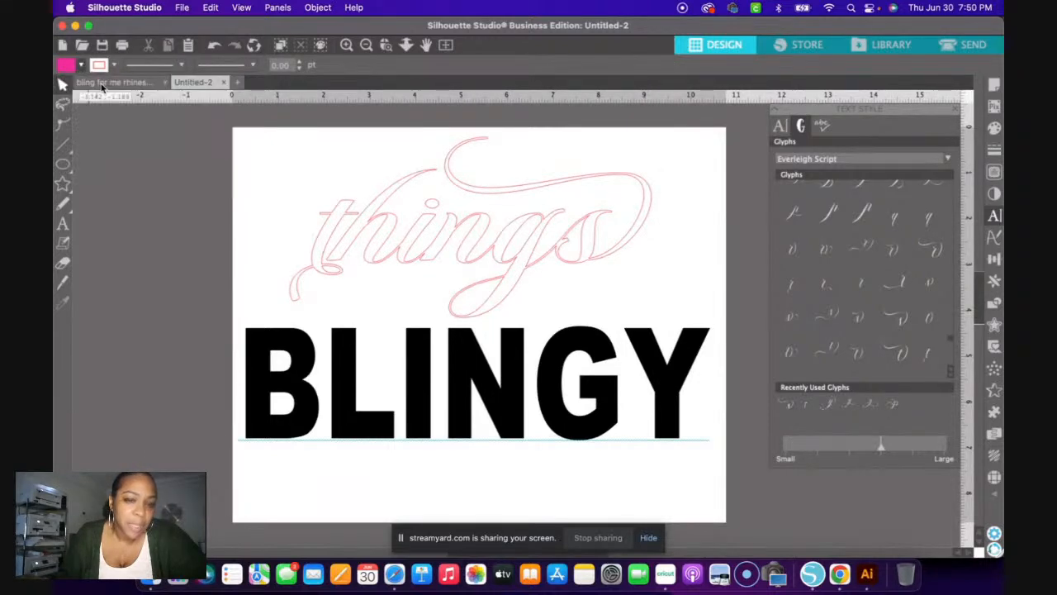
left_click(338, 215)
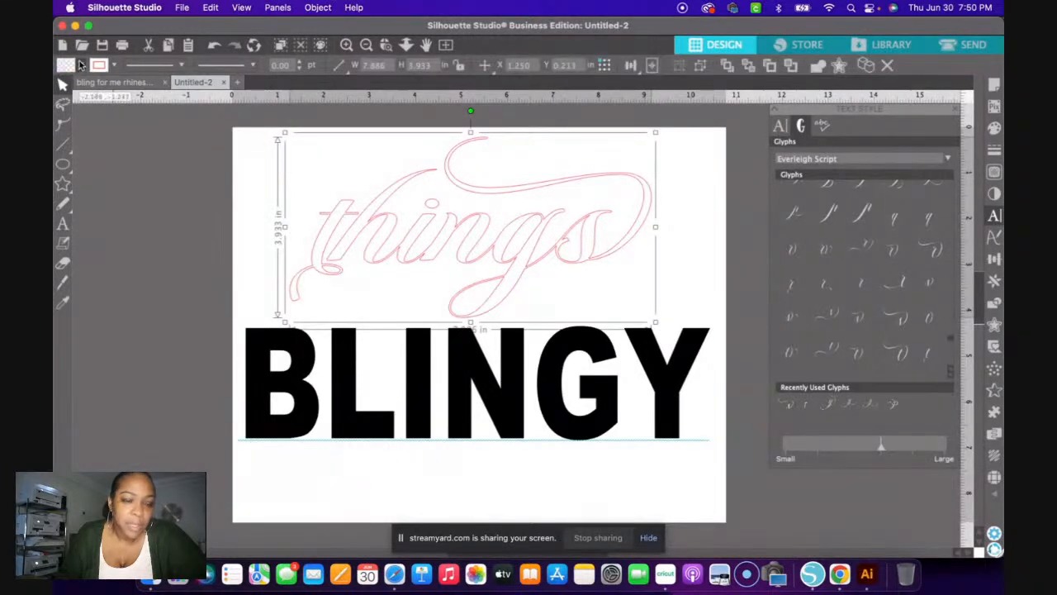
left_click(81, 66)
left_click(68, 86)
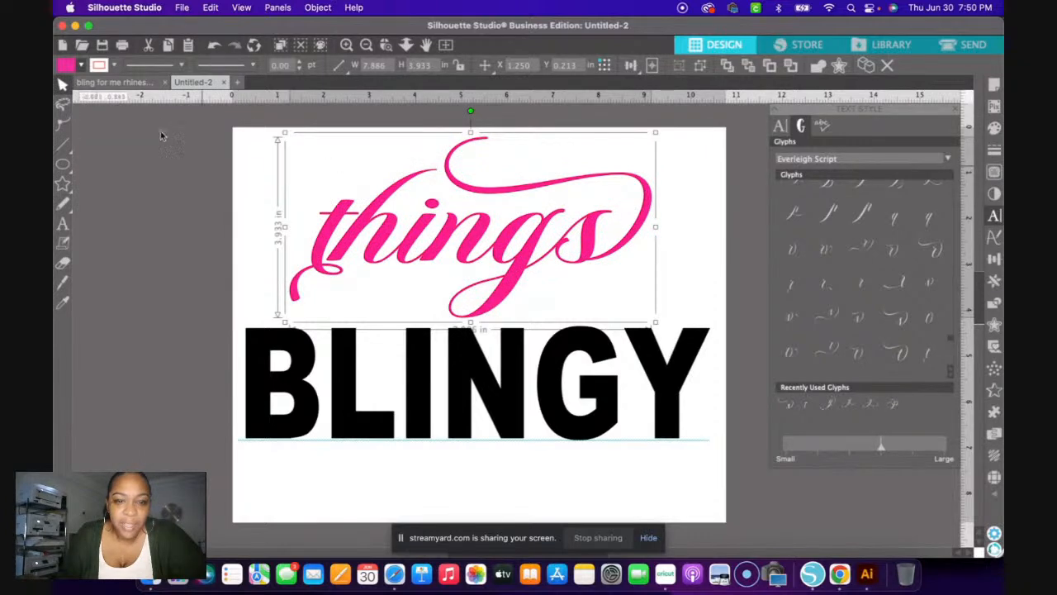
left_click(114, 66)
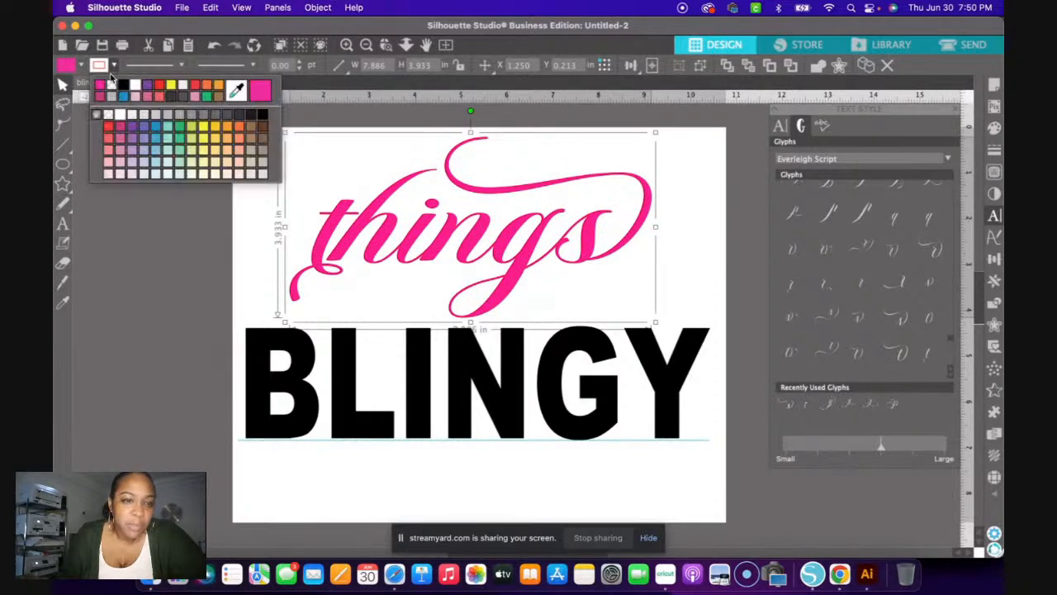
left_click(250, 281)
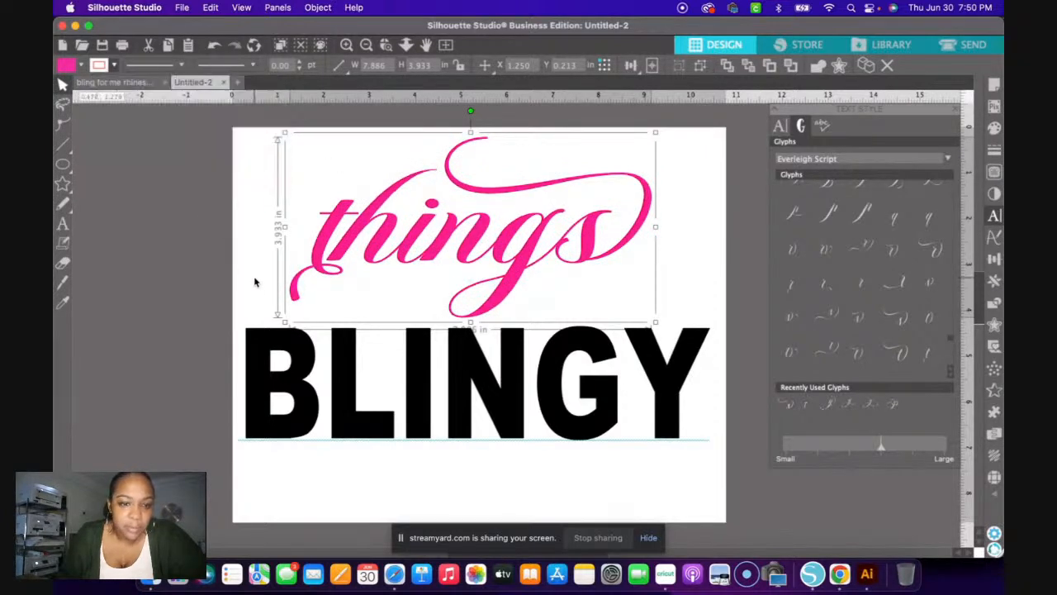
- Move the pink "things" lettering to the page's lower left and centre BLINGY across the page's upper half
left_click(496, 246)
left_click_drag(534, 249, 581, 487)
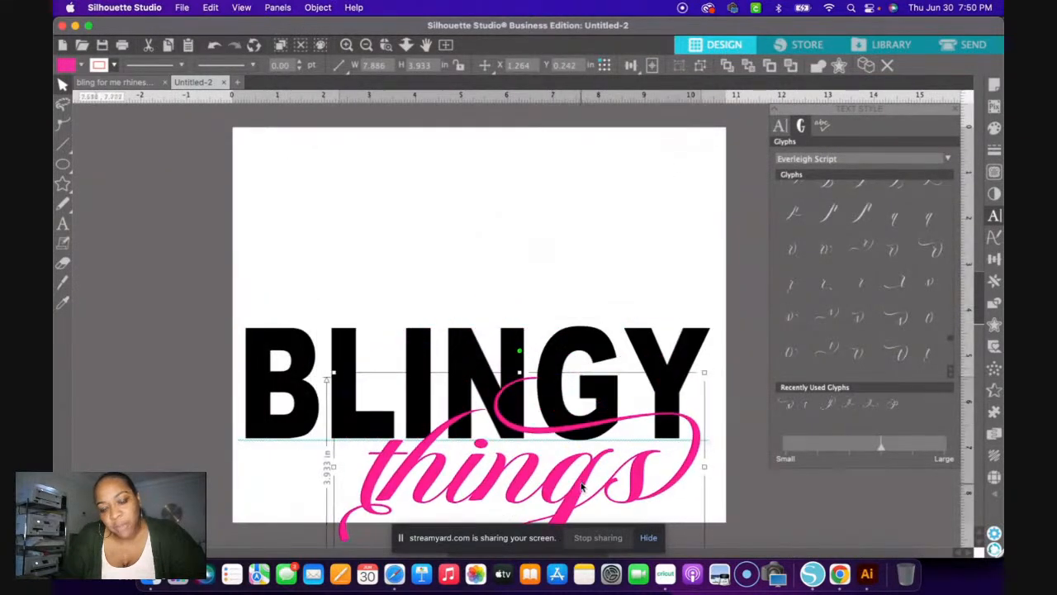
left_click(467, 364)
left_click_drag(465, 312, 465, 239)
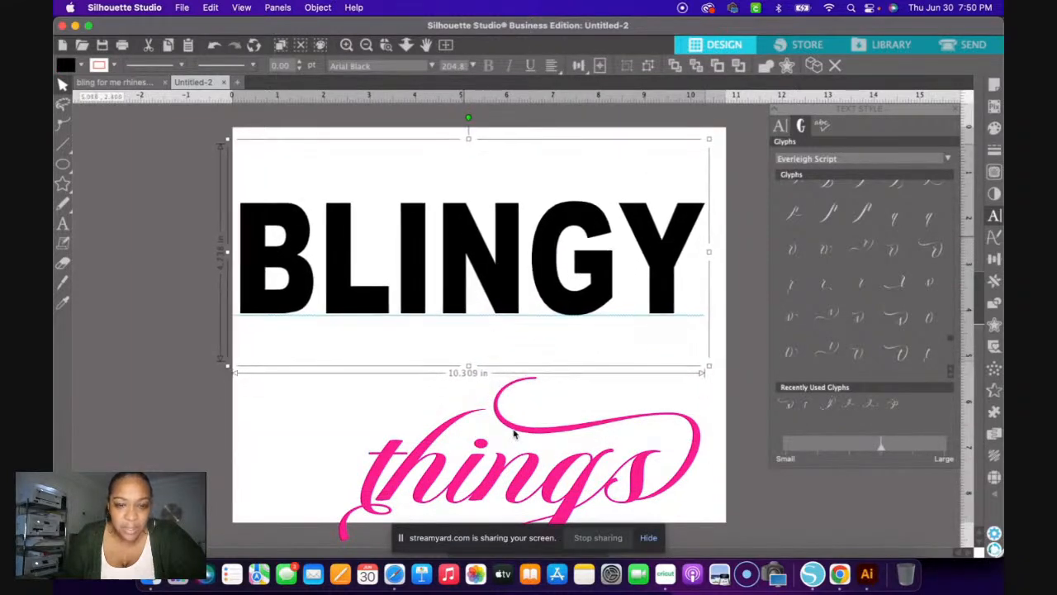
left_click_drag(485, 492, 282, 472)
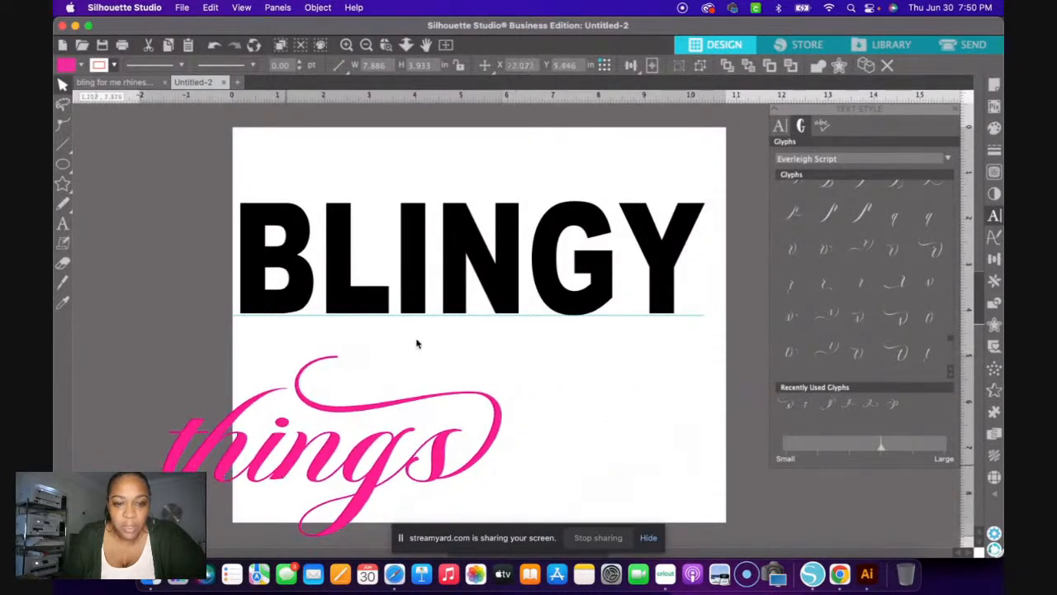
left_click(380, 365)
left_click_drag(482, 272, 499, 275)
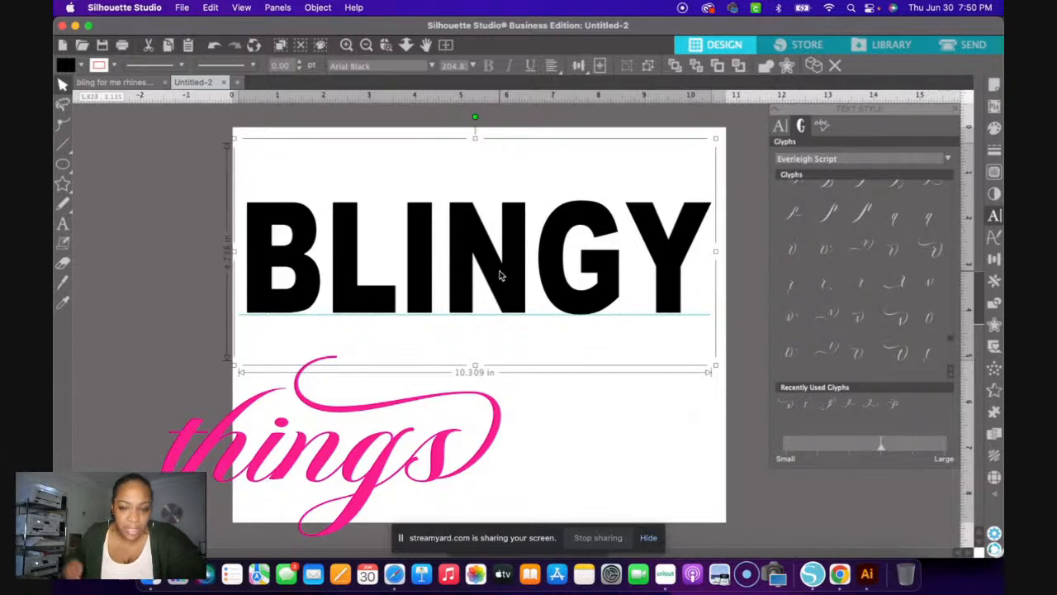
- Try the pink "things" lettering on top of BLINGY, and move it back below the word
left_click(358, 483)
left_click_drag(359, 485, 501, 305)
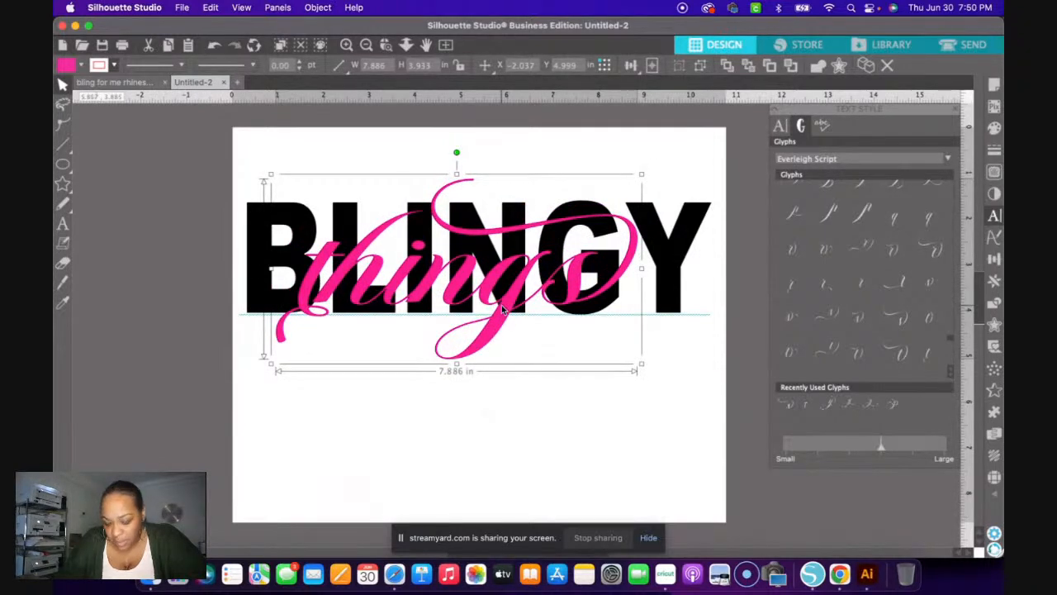
left_click_drag(501, 304, 396, 542)
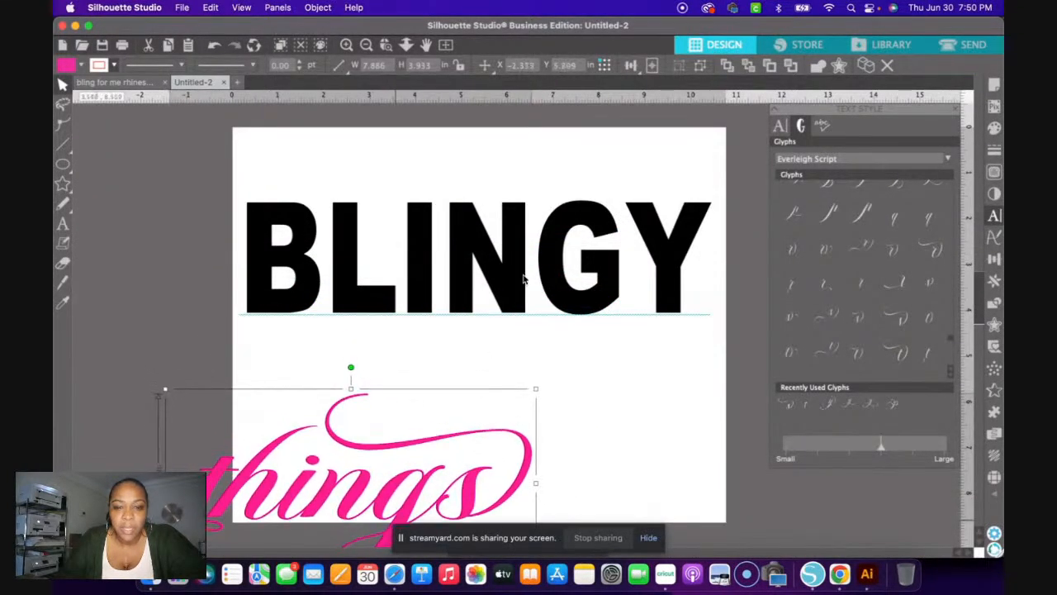
- Ungroup the BLINGY text into separate letters
left_click(520, 274)
double_click(520, 274)
right_click(521, 274)
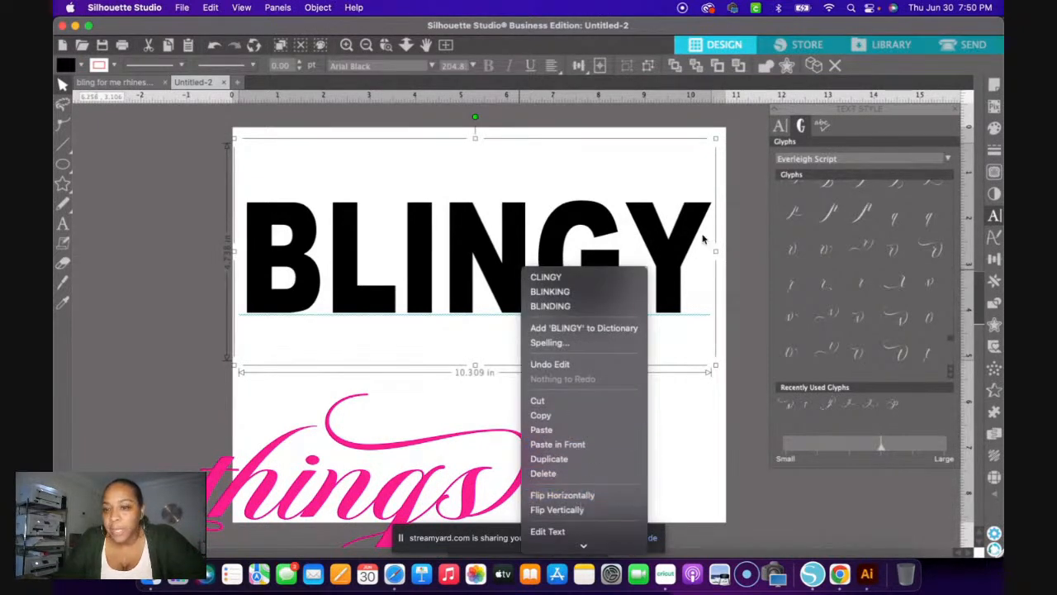
left_click(780, 133)
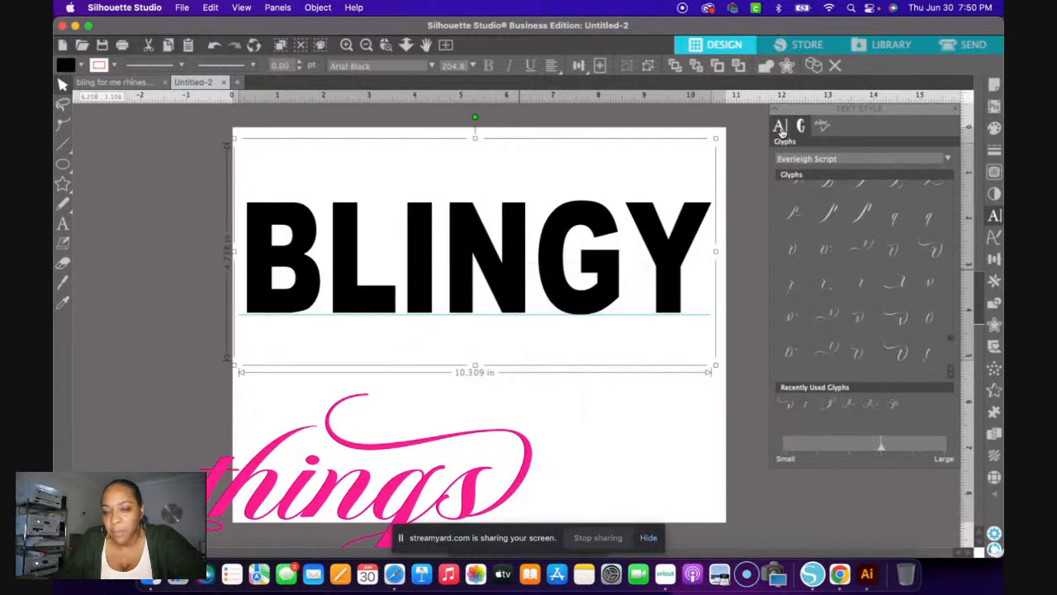
left_click(780, 128)
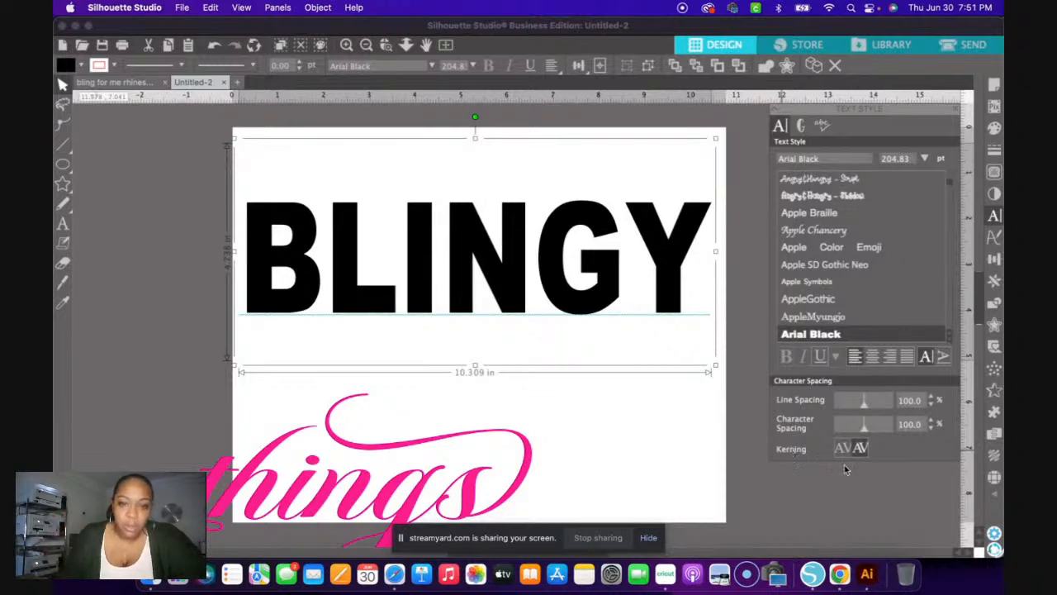
right_click(505, 284)
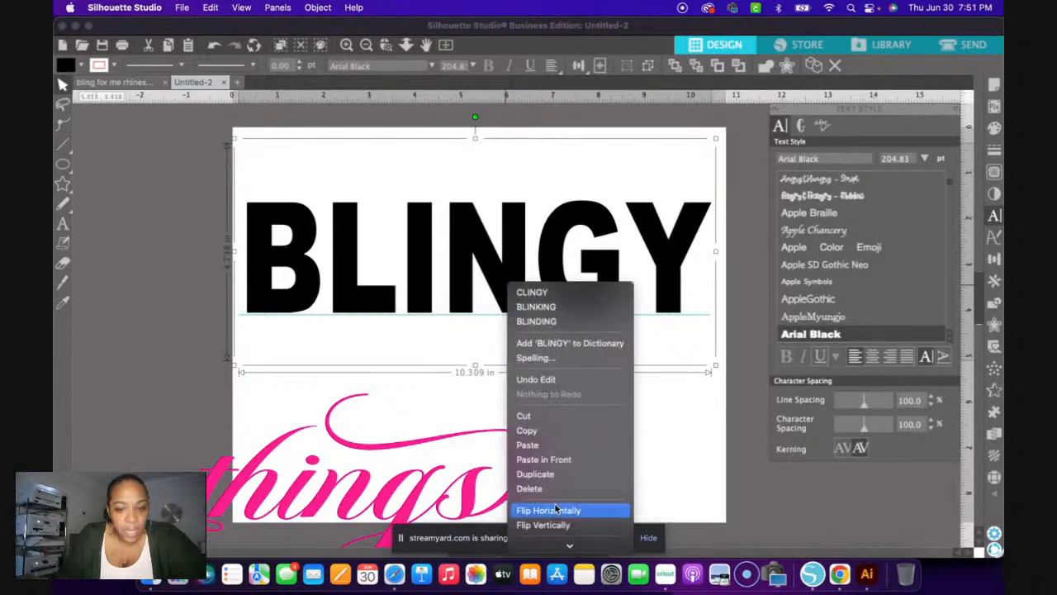
mouse_move(569, 545)
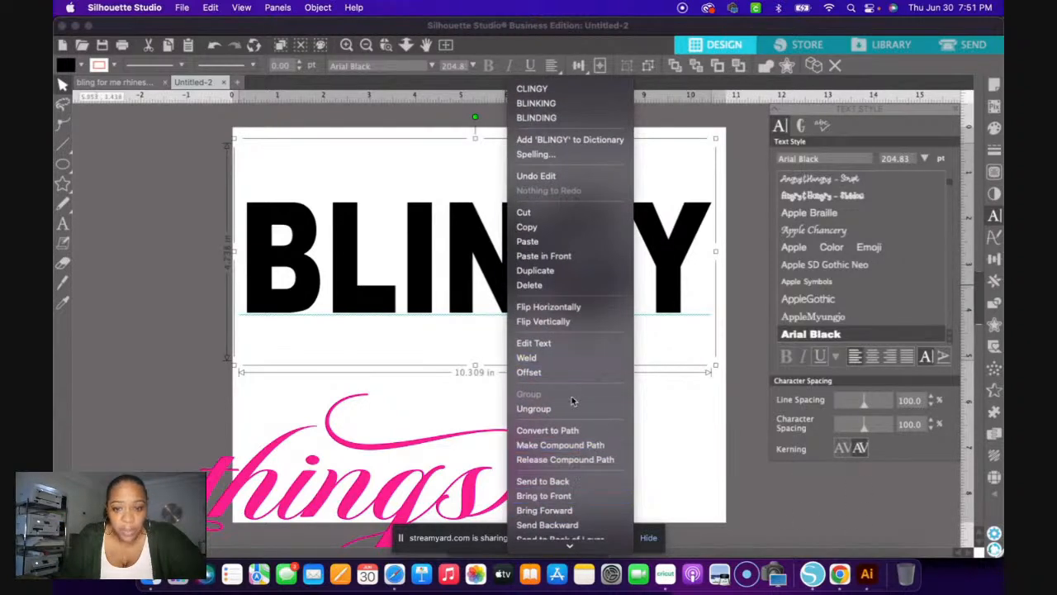
left_click(569, 407)
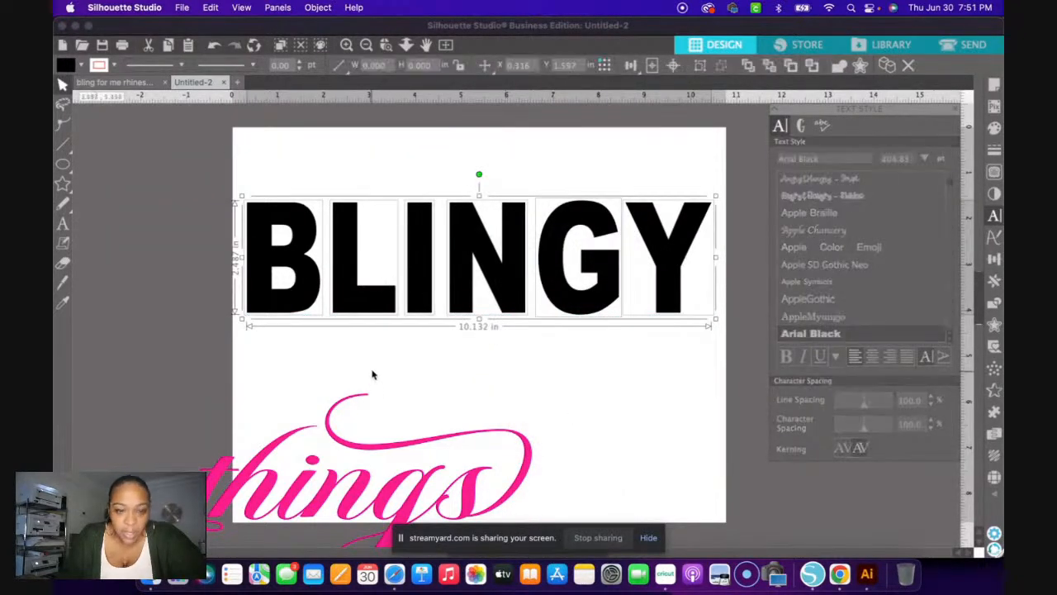
- Try nudging the letter I of BLINGY sideways, and return it to its original position
left_click(372, 375)
left_click(307, 289)
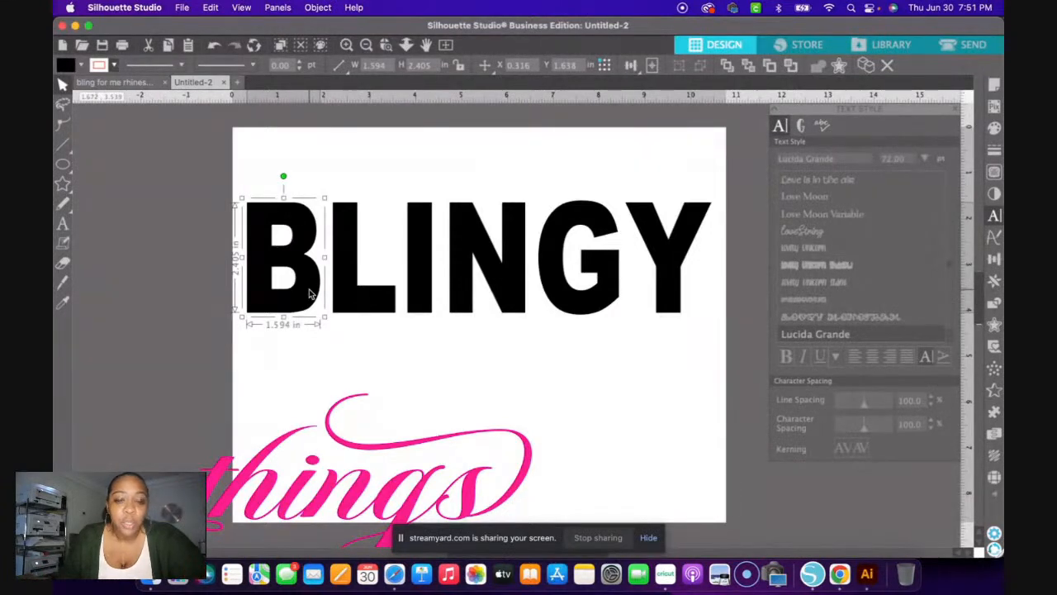
left_click(362, 291)
left_click(419, 266)
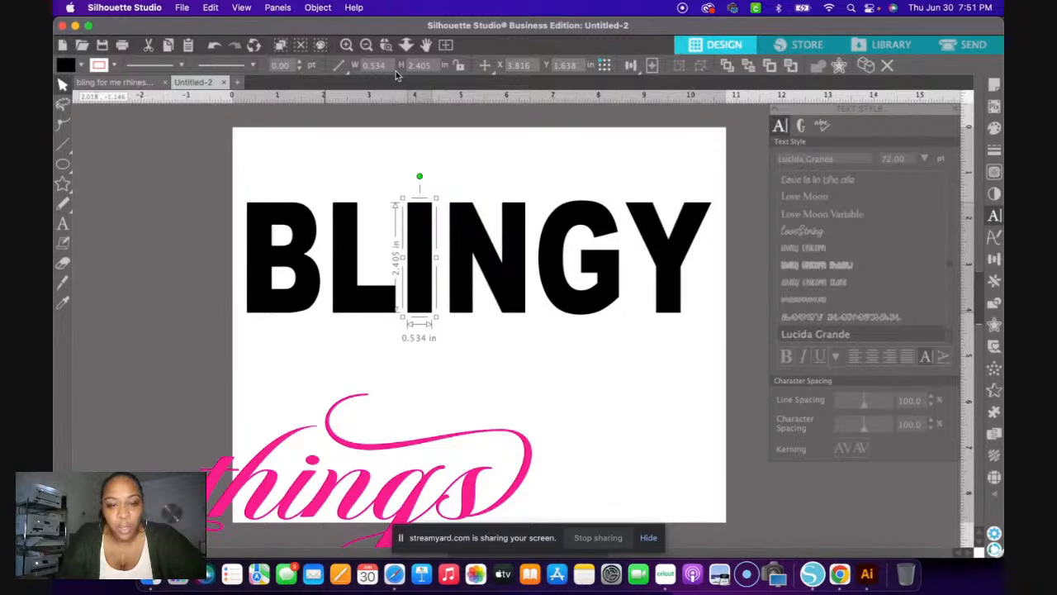
key("Left")
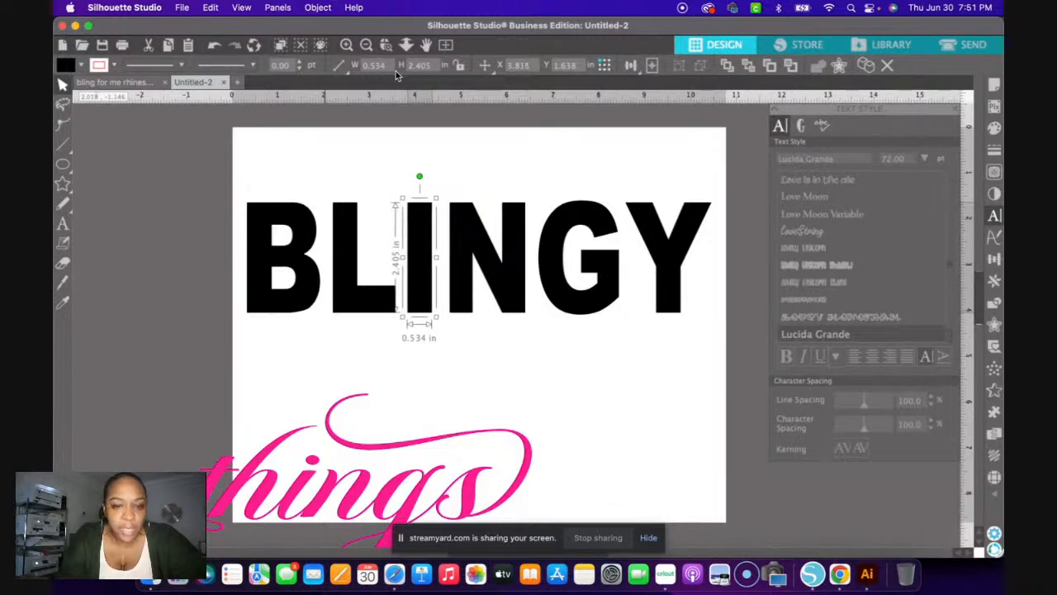
key("Right")
key("Left")
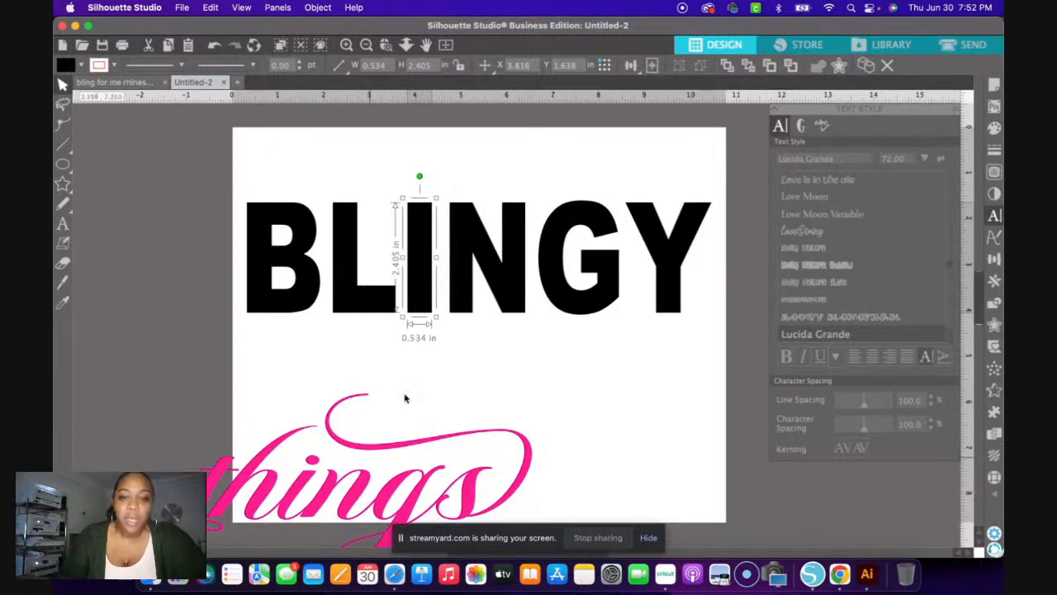
- Select all the separate BLINGY letters and group them
left_click(470, 372)
left_click_drag(241, 173, 725, 327)
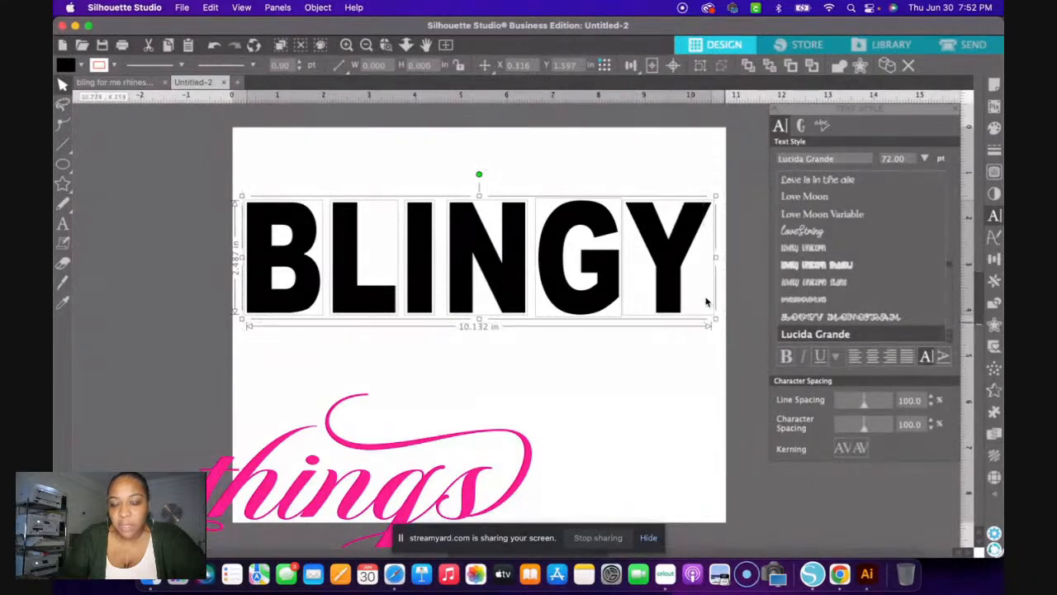
right_click(678, 254)
scroll(740, 487, "down", 1)
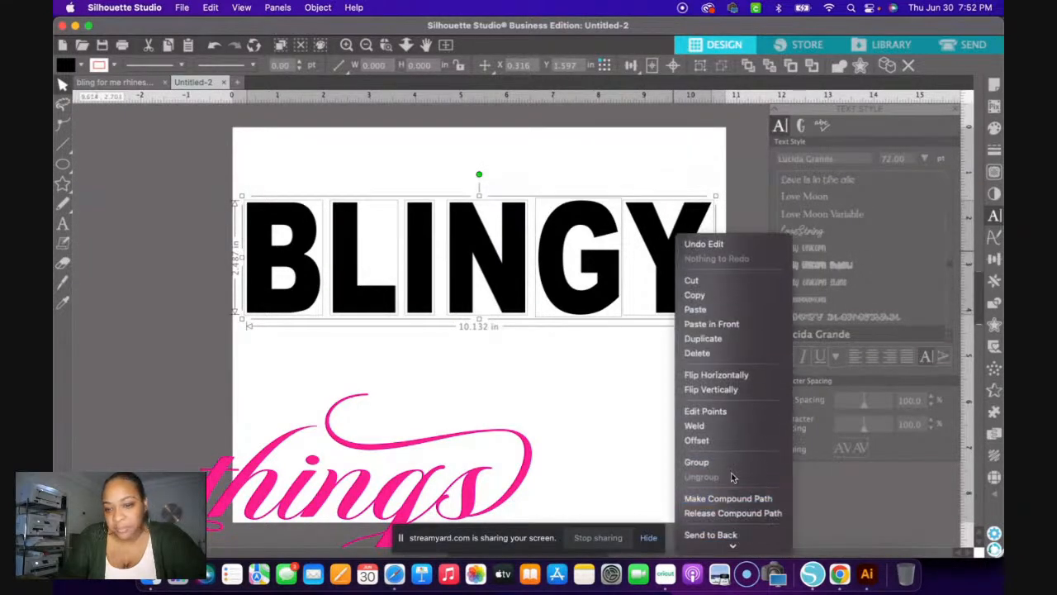
left_click(732, 463)
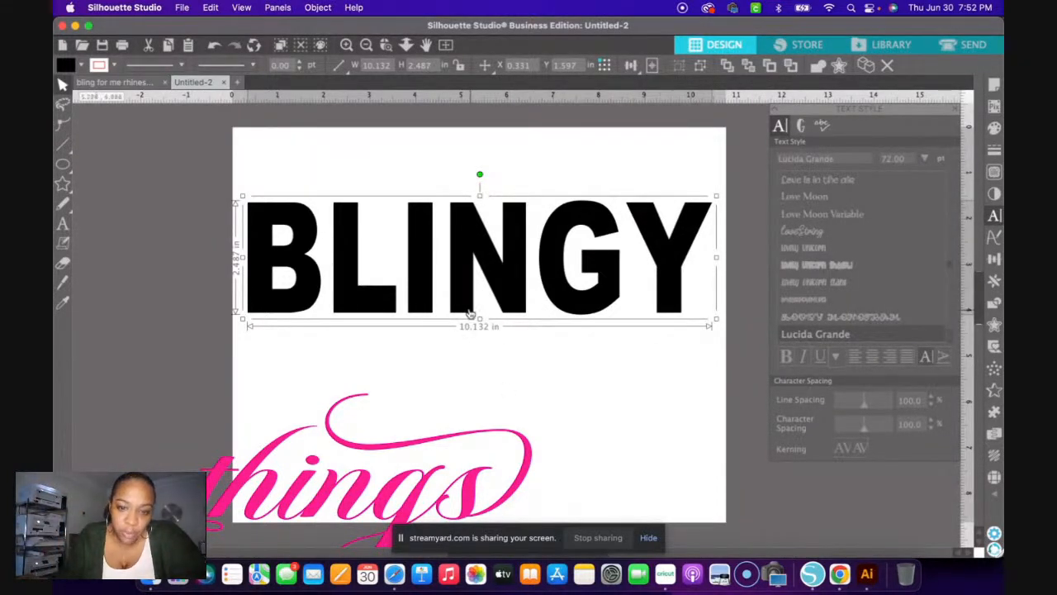
- Stretch the grouped BLINGY lettering to about 10.5 in wide and 3.17 in high, lowering it slightly so it spans the page
left_click_drag(480, 318, 485, 348)
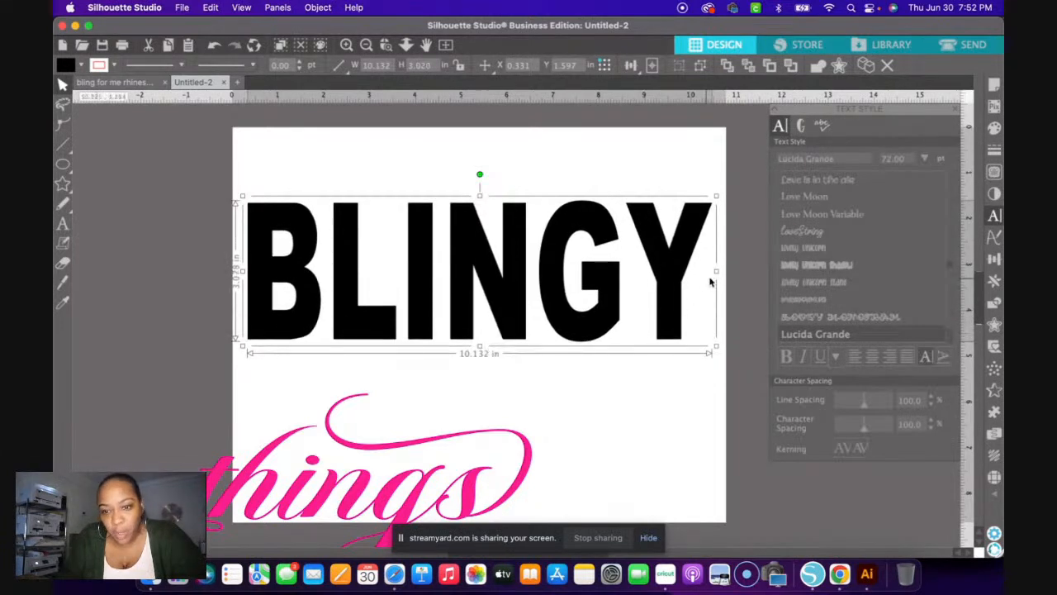
left_click_drag(720, 275, 724, 275)
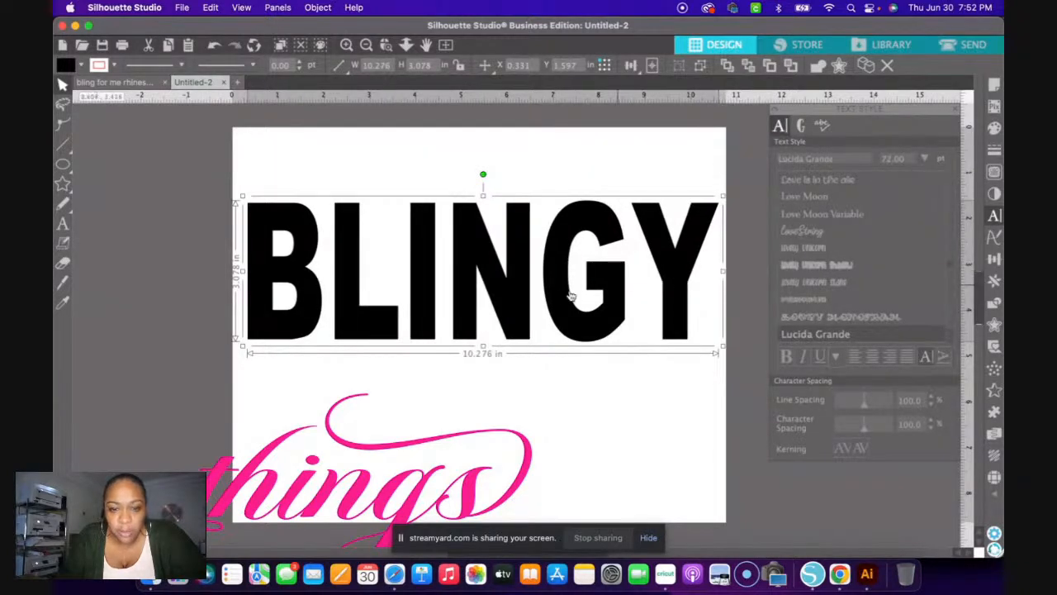
left_click_drag(558, 298, 554, 315)
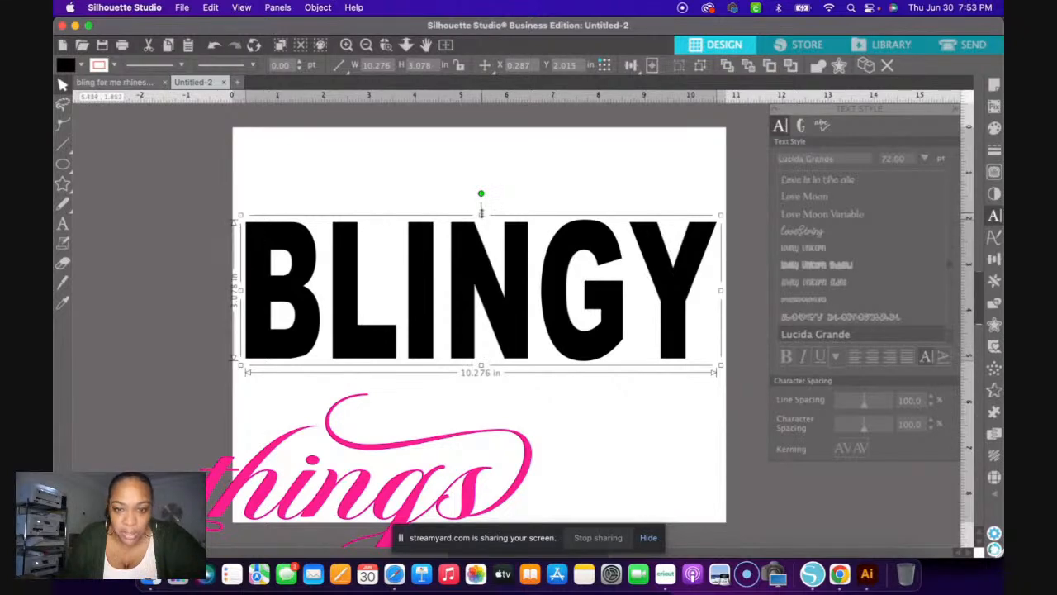
left_click_drag(481, 215, 481, 211)
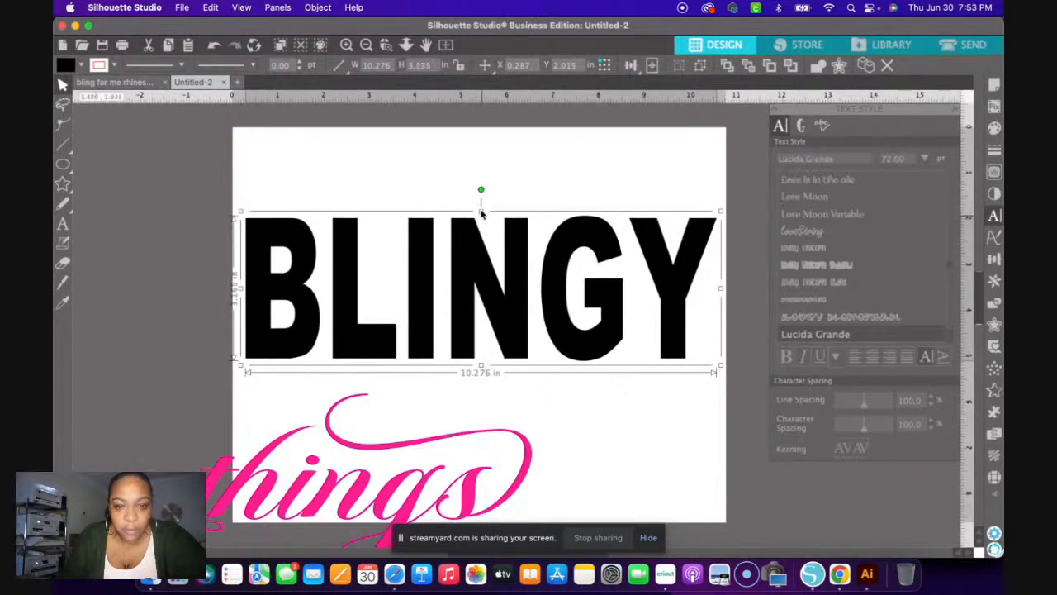
left_click_drag(239, 289, 234, 289)
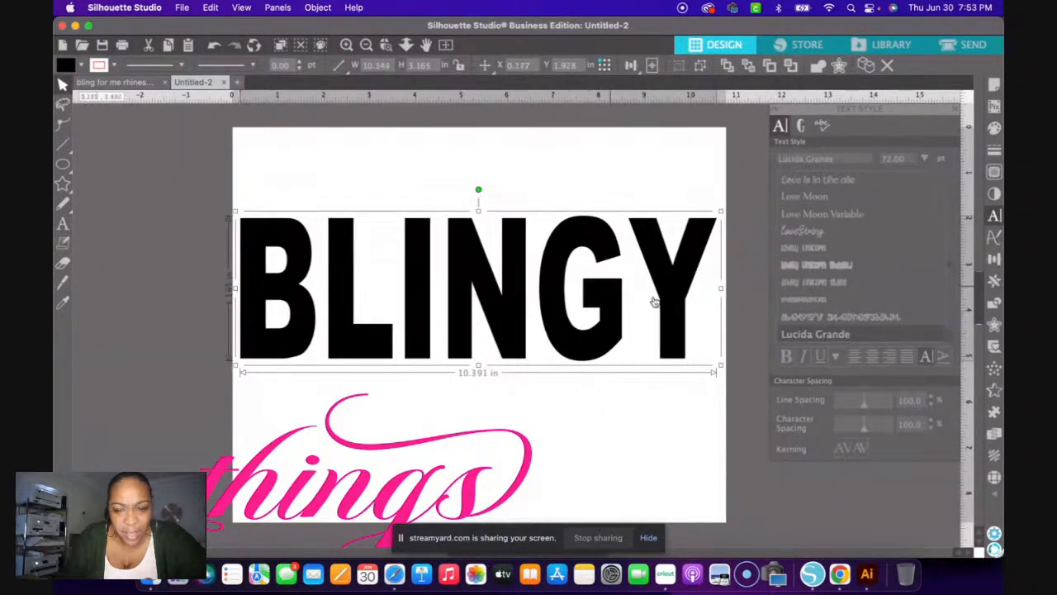
left_click_drag(722, 290, 727, 290)
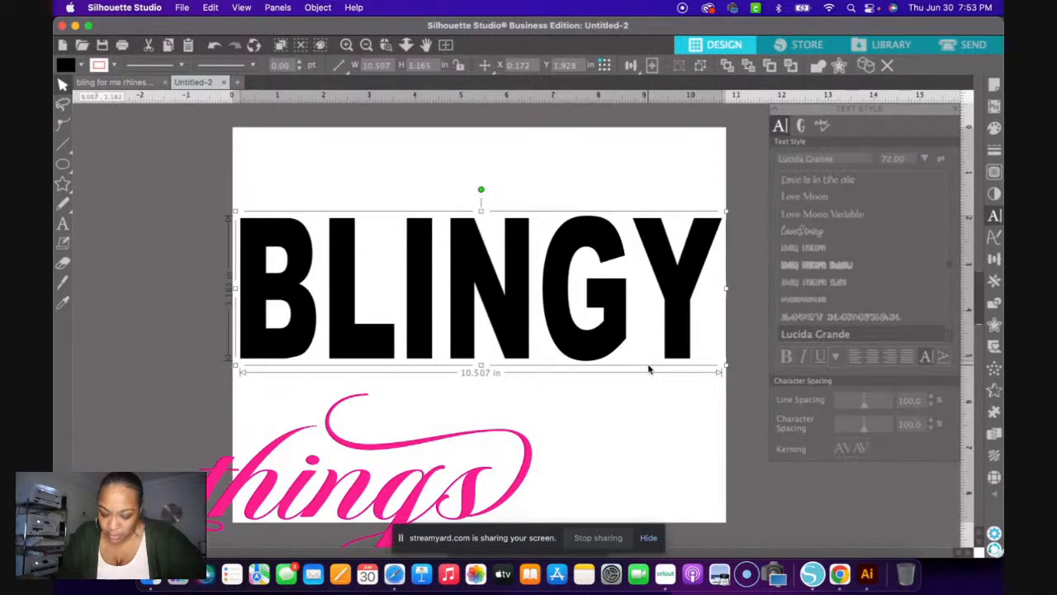
- Enlarge the pink "things" lettering to about 8.34 in wide and overlap it on the lower right part of BLINGY
left_click(413, 396)
left_click_drag(377, 496, 510, 407)
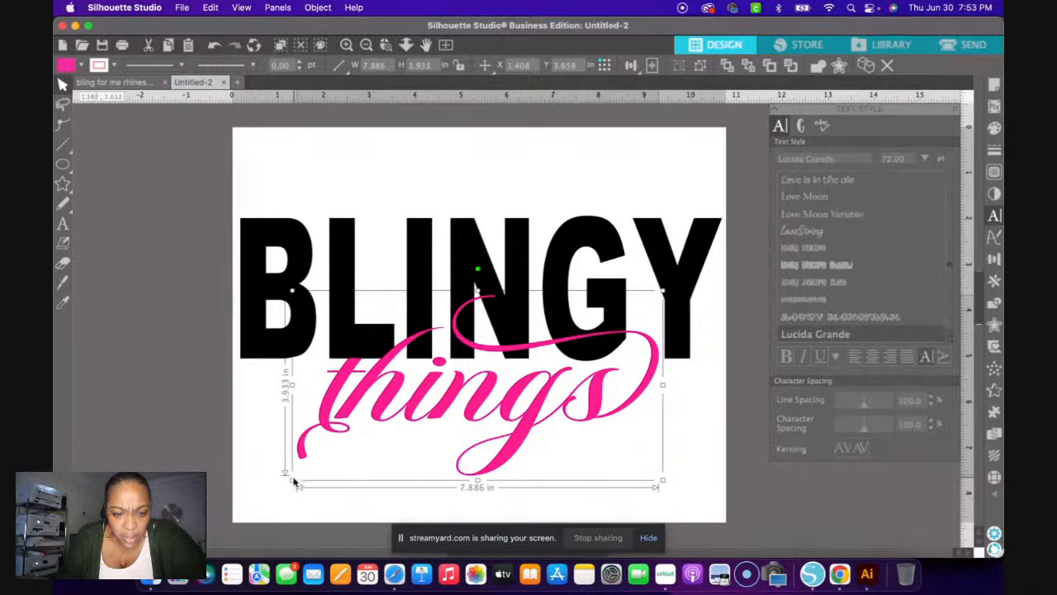
left_click_drag(293, 480, 275, 498)
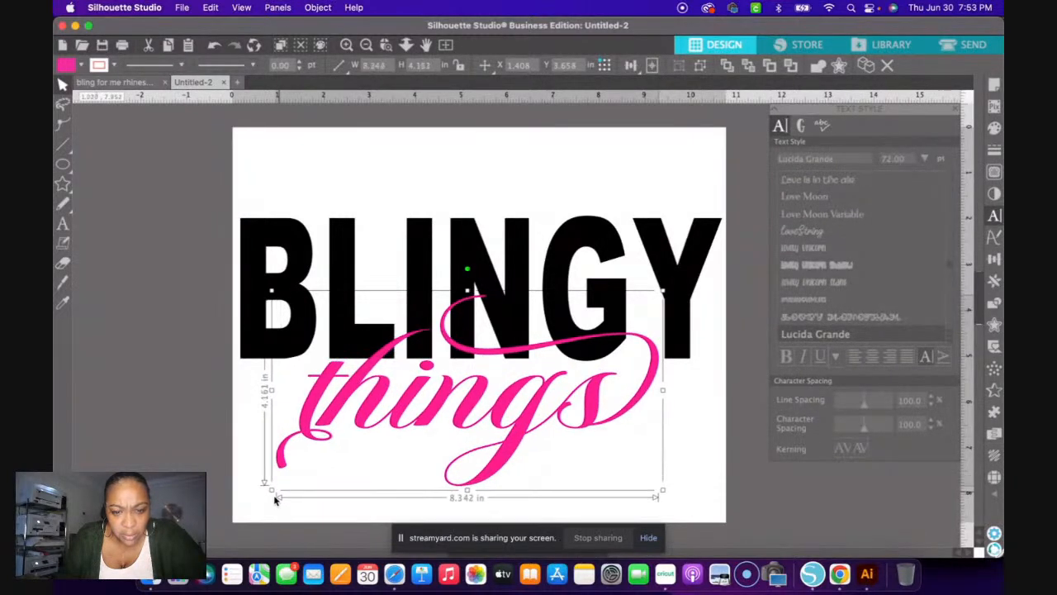
left_click_drag(492, 446, 555, 426)
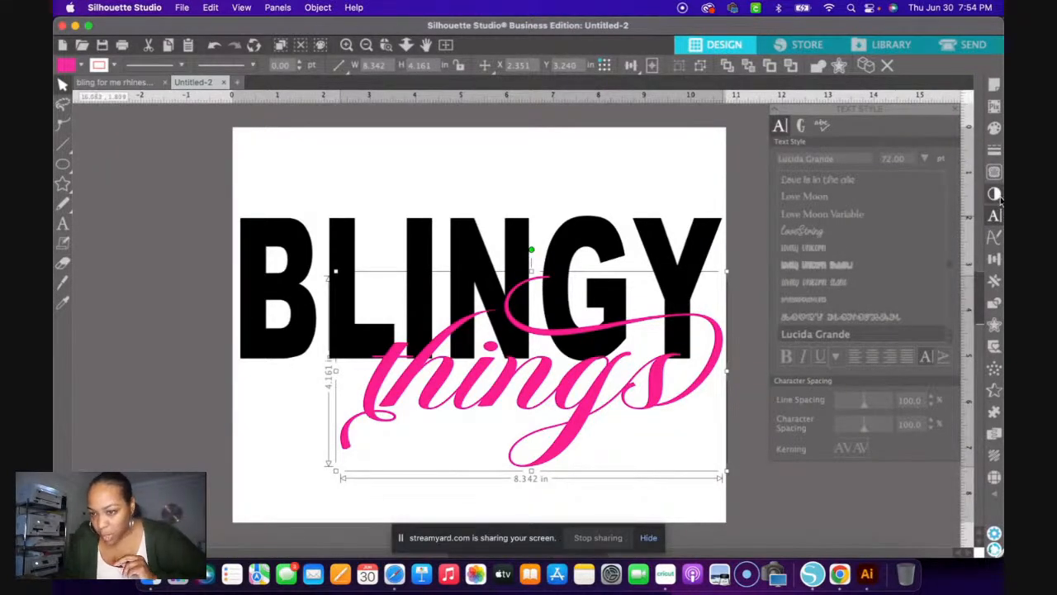
- Create a 0.10 in offset with rounded corners around the pink "things" lettering
left_click(993, 327)
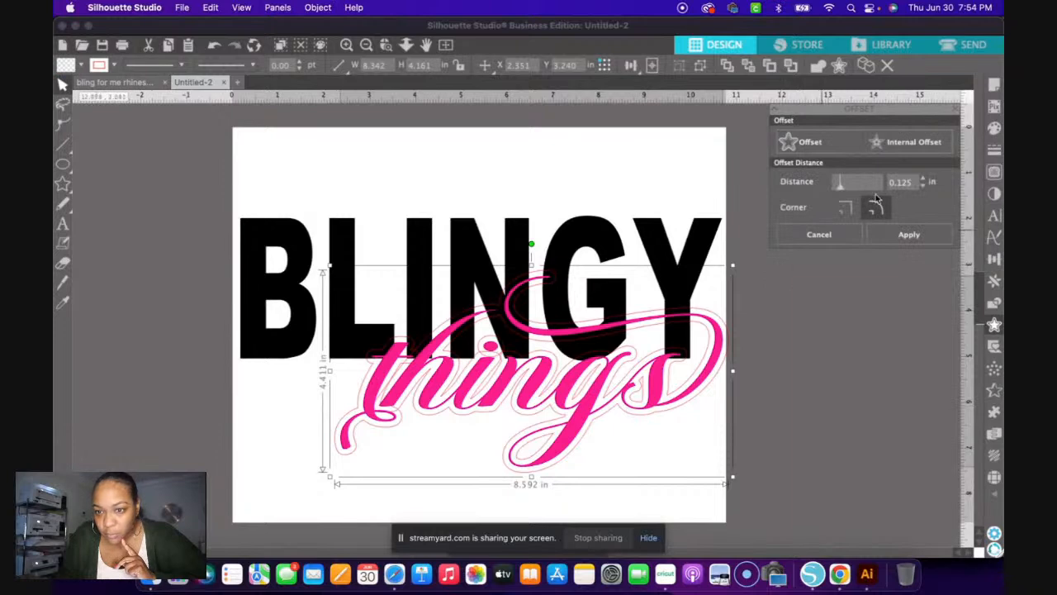
double_click(902, 182)
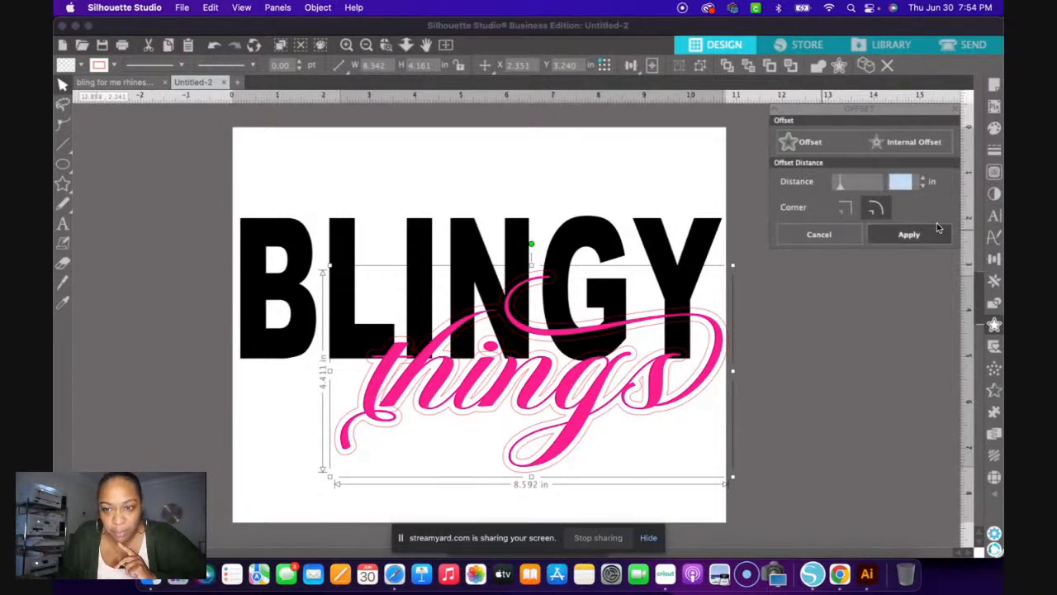
type(".1")
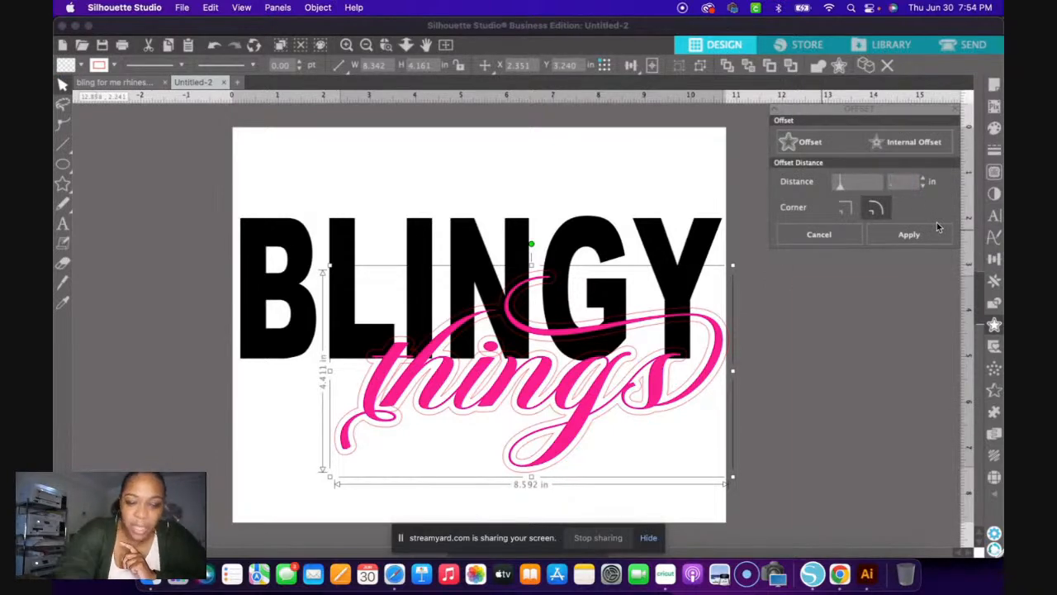
type("0")
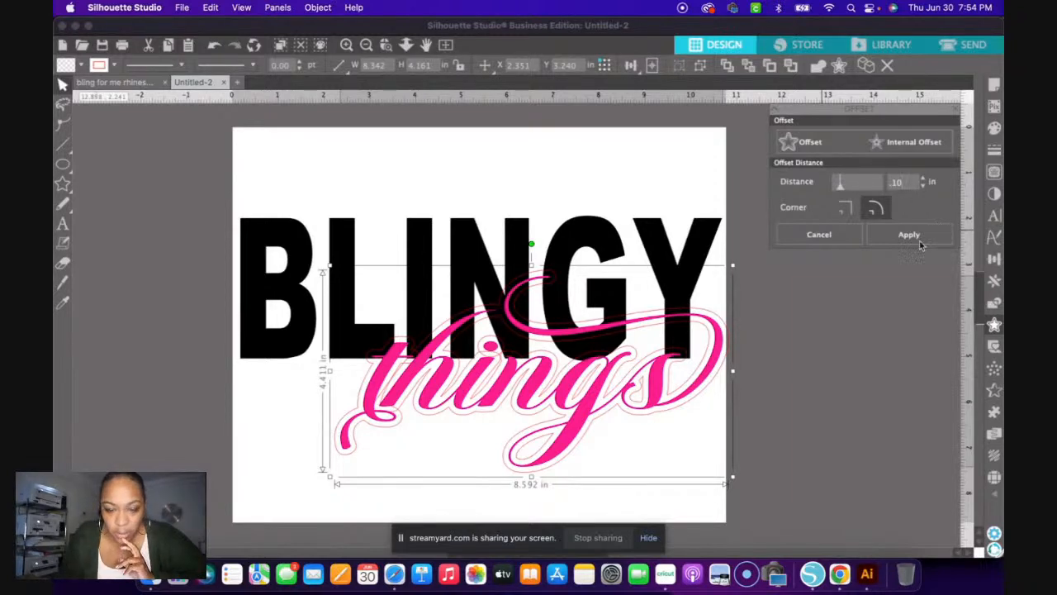
left_click(907, 248)
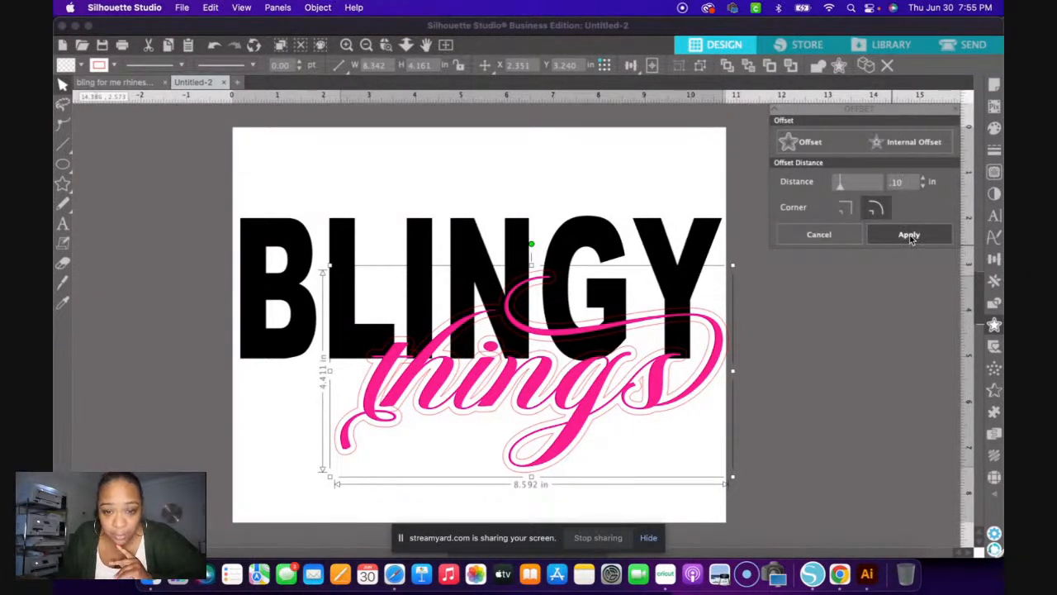
left_click(909, 235)
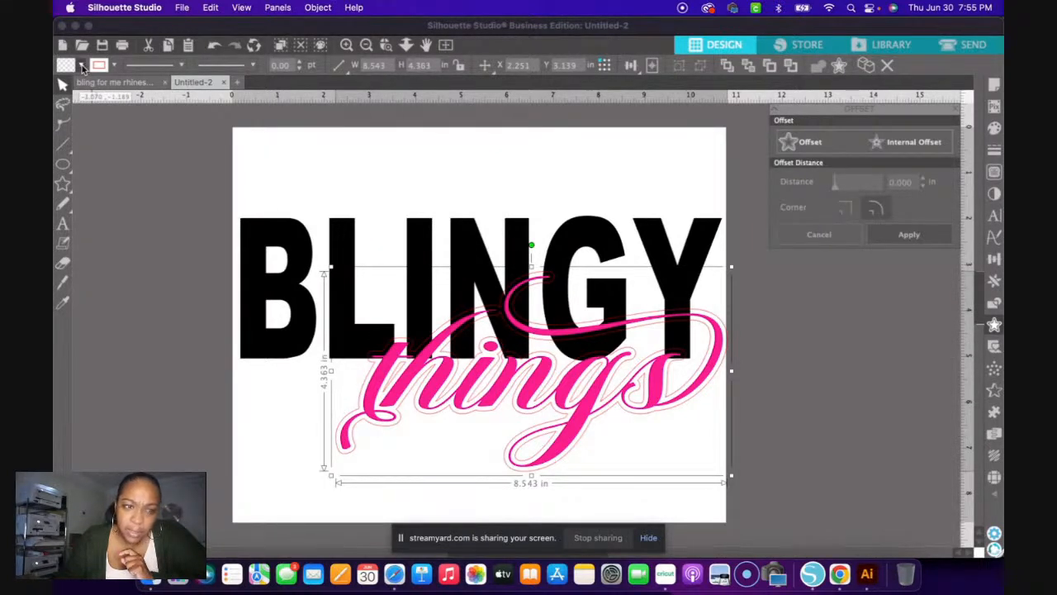
- Fill the offset around "things" with white and make its outline colour transparent
left_click(81, 66)
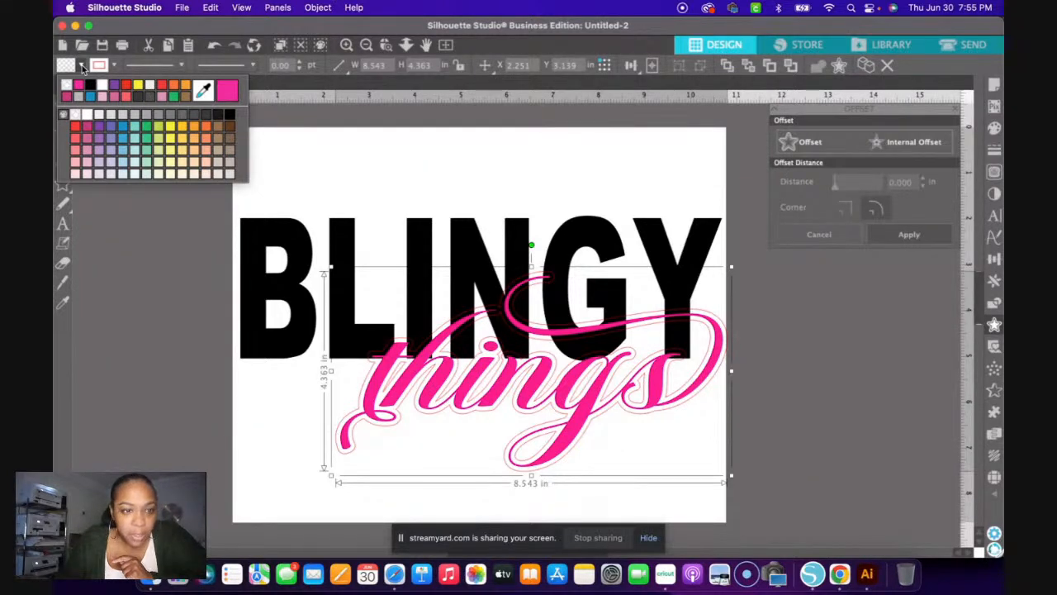
left_click(81, 66)
left_click(82, 66)
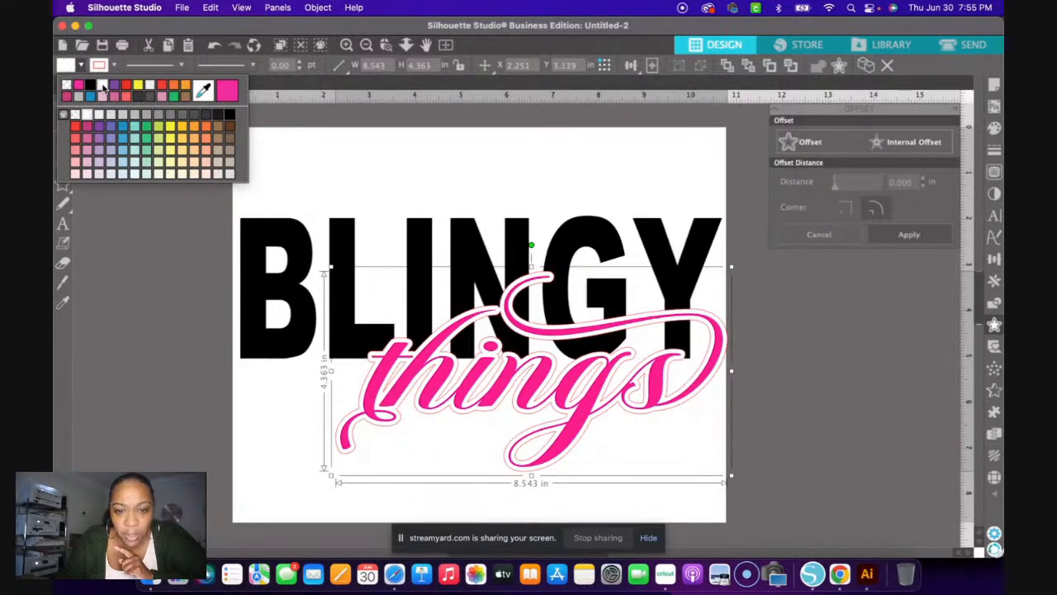
left_click(102, 85)
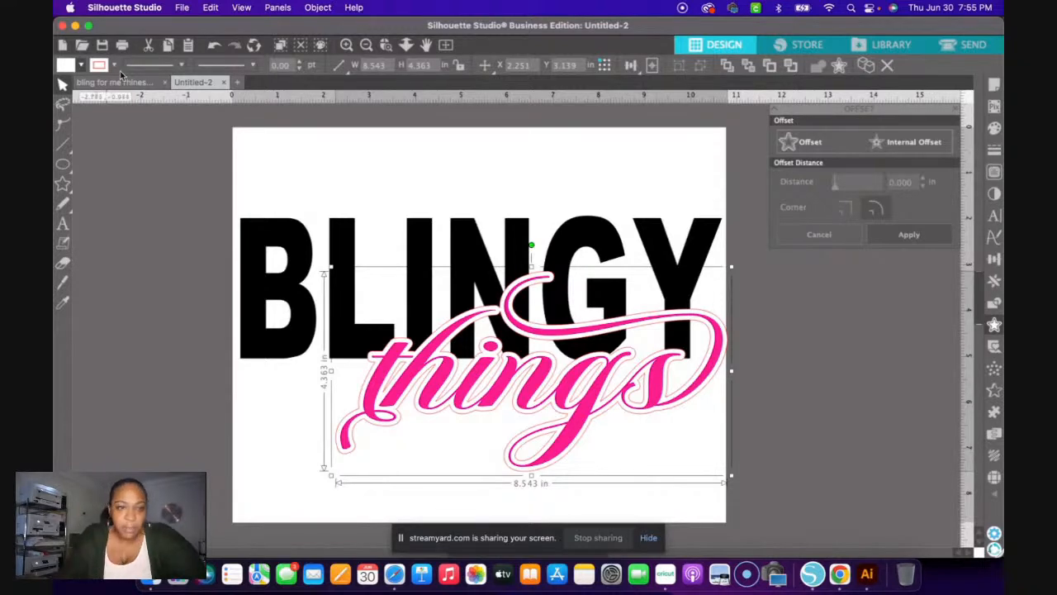
left_click(113, 66)
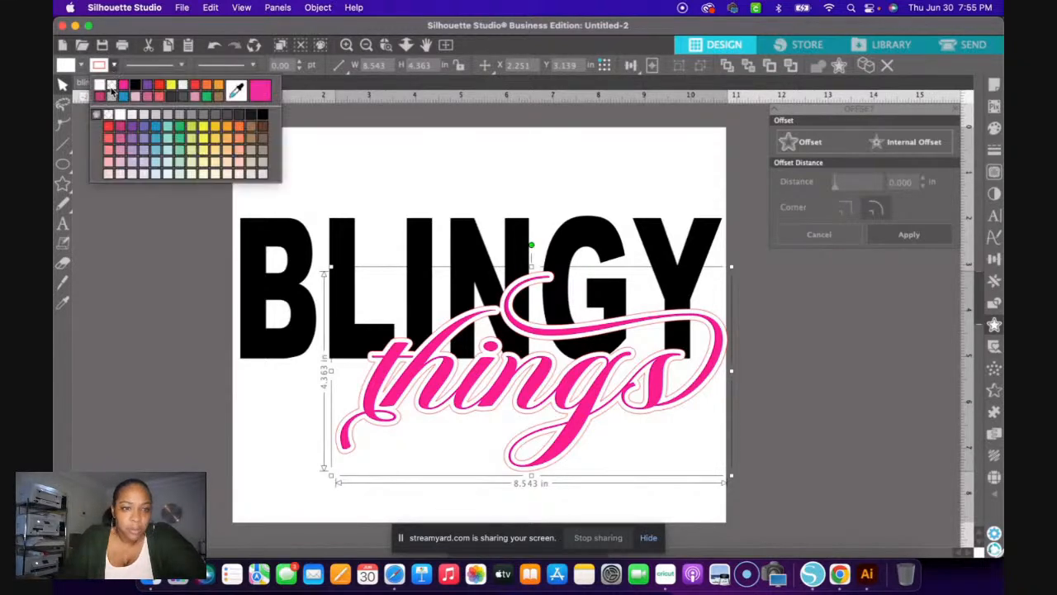
left_click(112, 86)
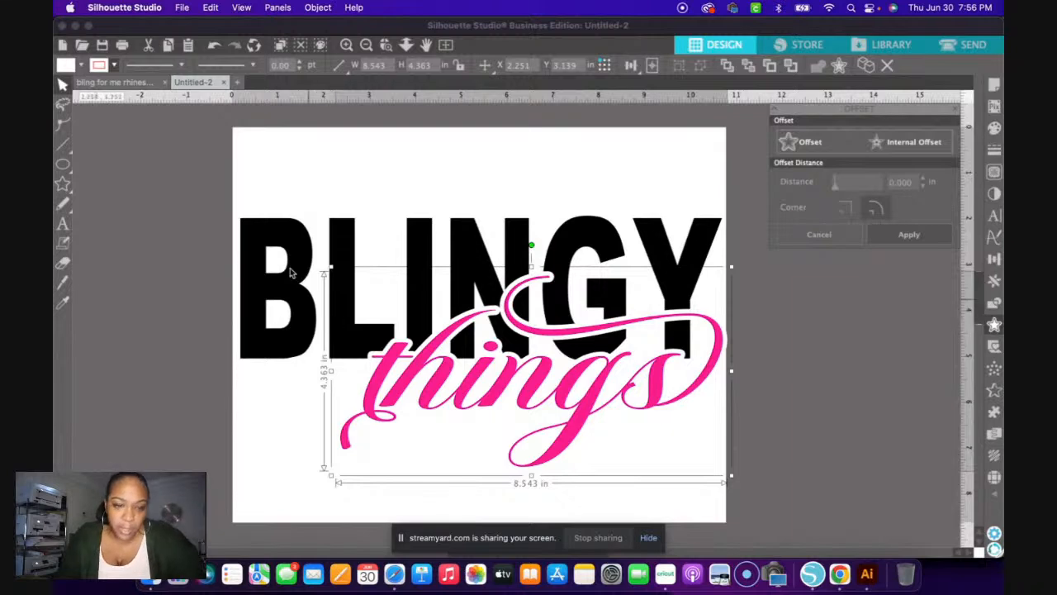
- Select the whole BLINGY things design and reposition it slightly higher on the page, to about X 0.129 in and Y 1.669 in
left_click(275, 240, "shift")
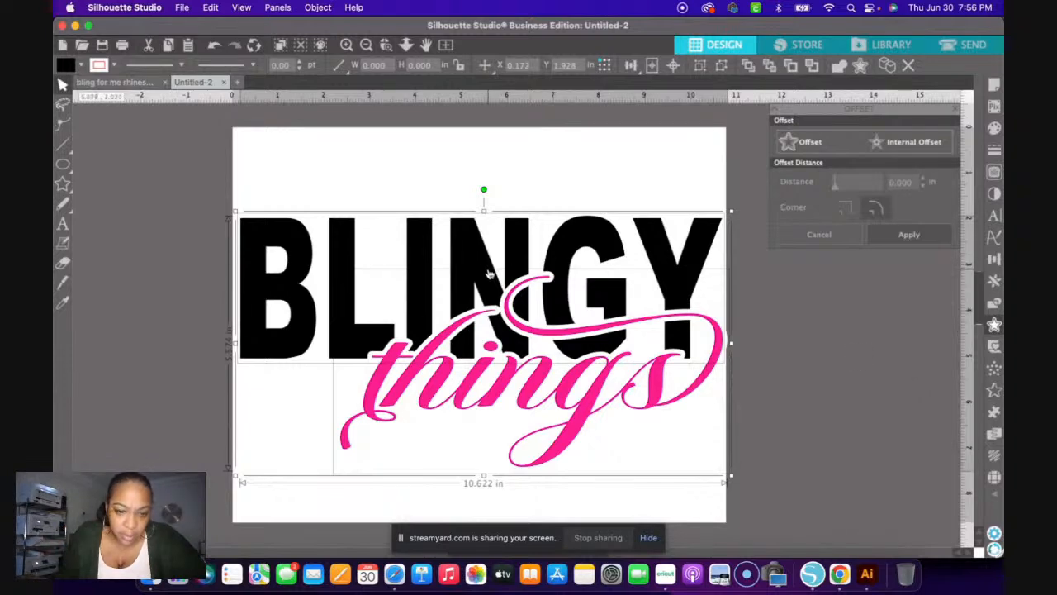
left_click(361, 179)
left_click_drag(248, 160, 639, 450)
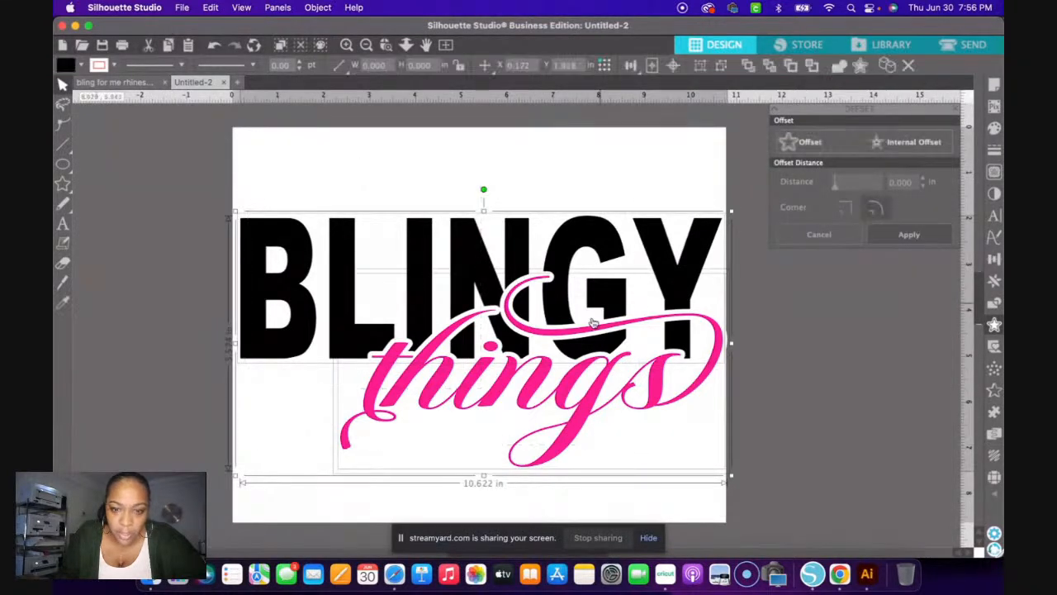
left_click_drag(494, 337, 577, 311)
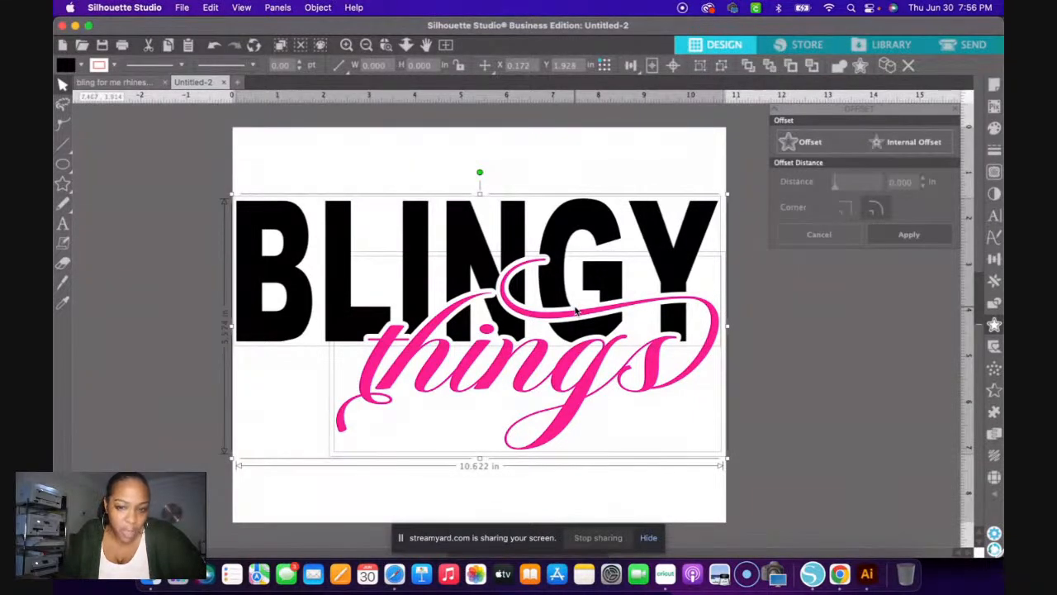
left_click_drag(577, 310, 405, 340)
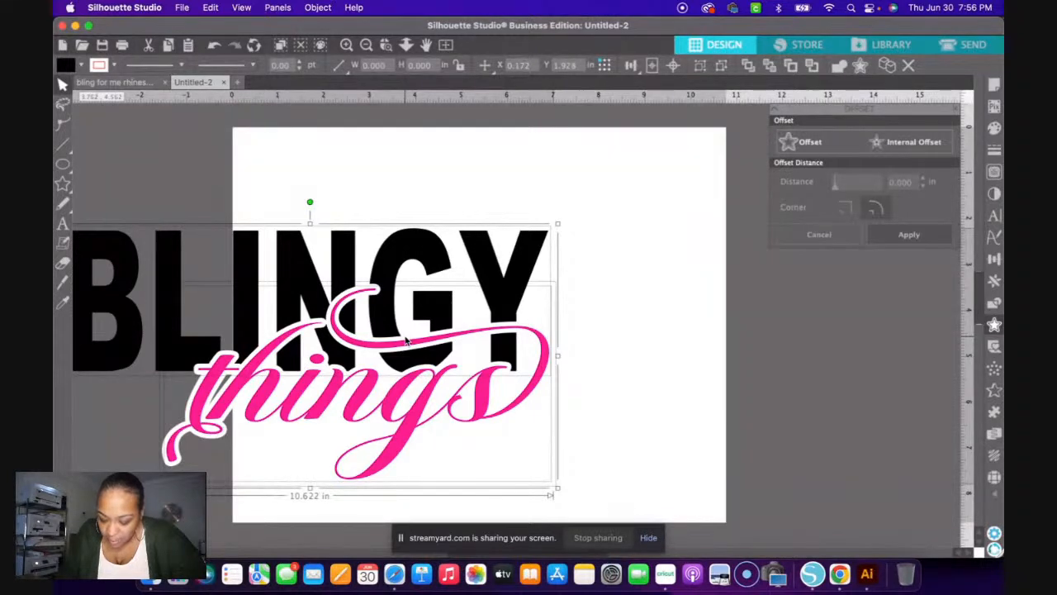
left_click_drag(404, 340, 578, 317)
left_click(184, 351)
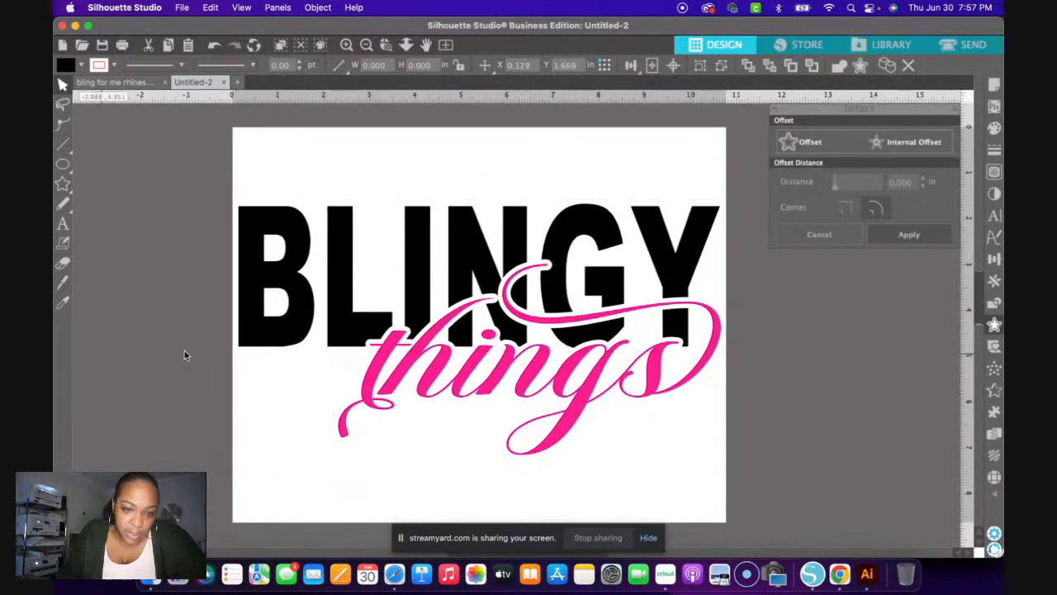
- Move the black BLINGY lettering together with the white "things" offset off the page into the empty area to its right
left_click(363, 367)
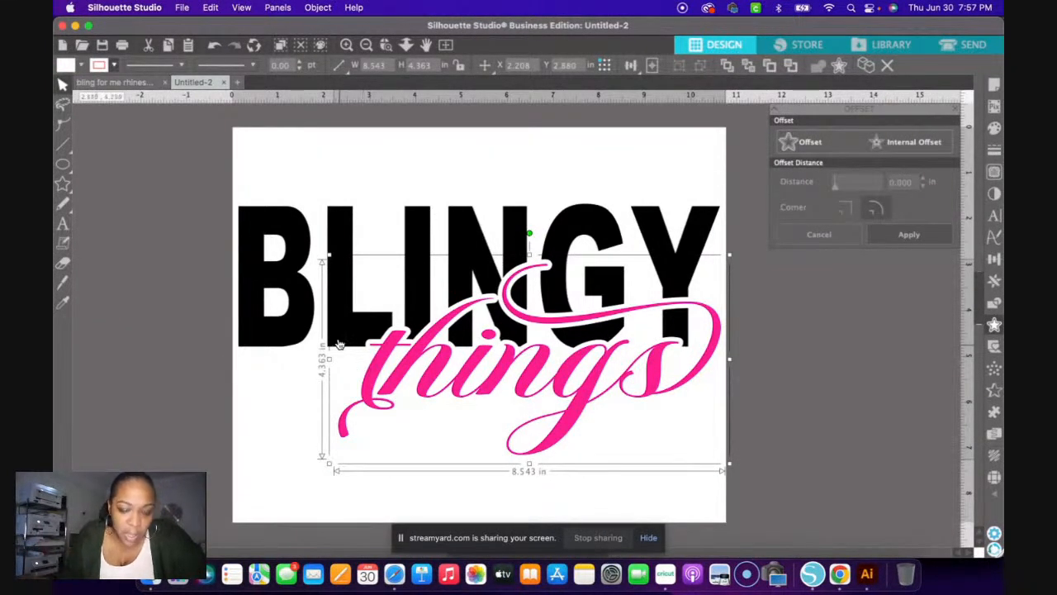
left_click(289, 284, "shift")
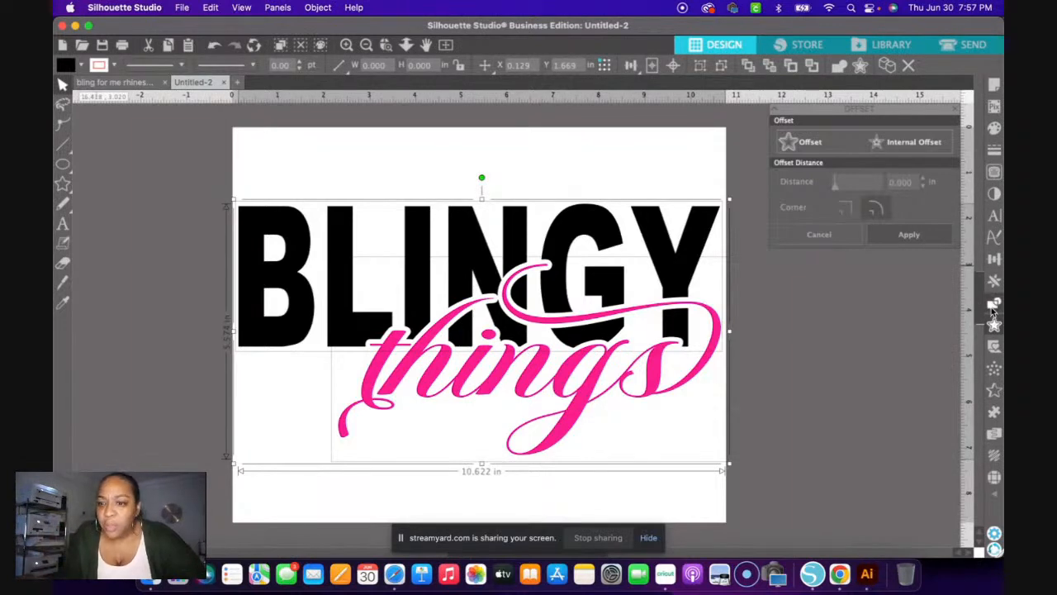
left_click(992, 307)
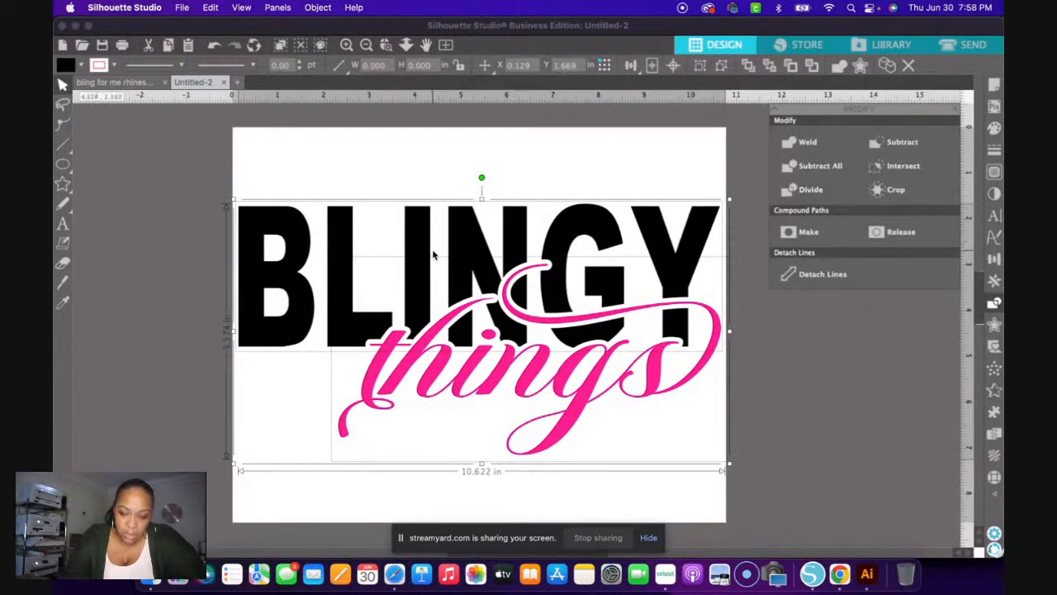
scroll(432, 249, "left", 6)
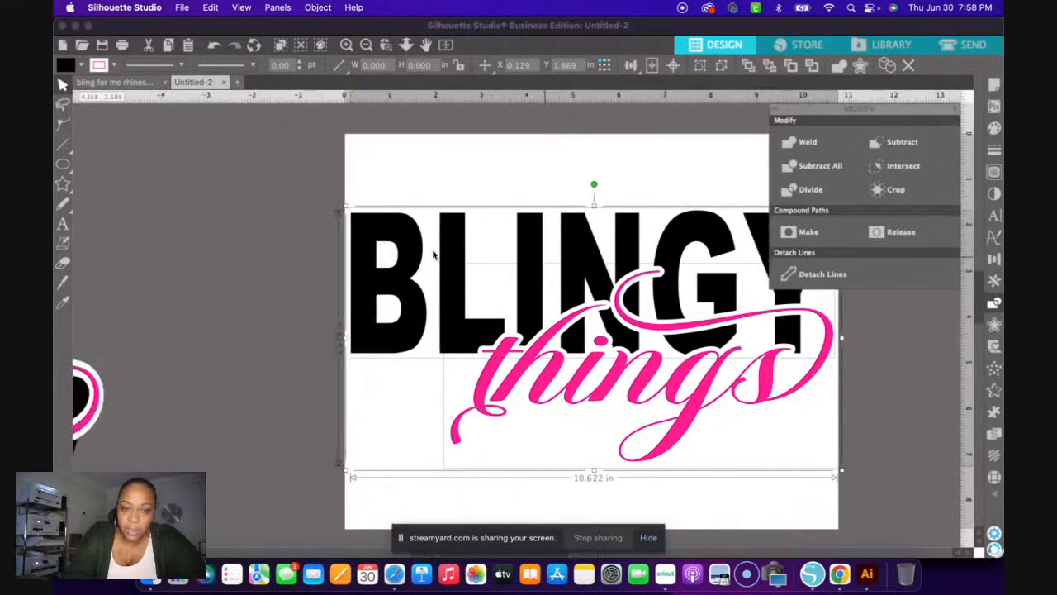
scroll(433, 254, "left", 5)
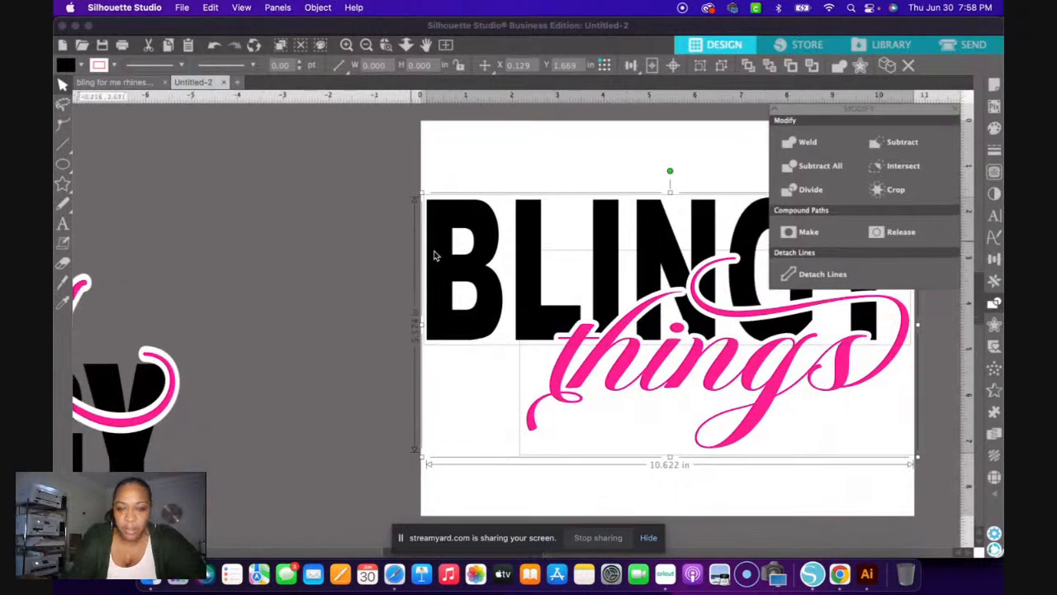
scroll(433, 254, "right", 15)
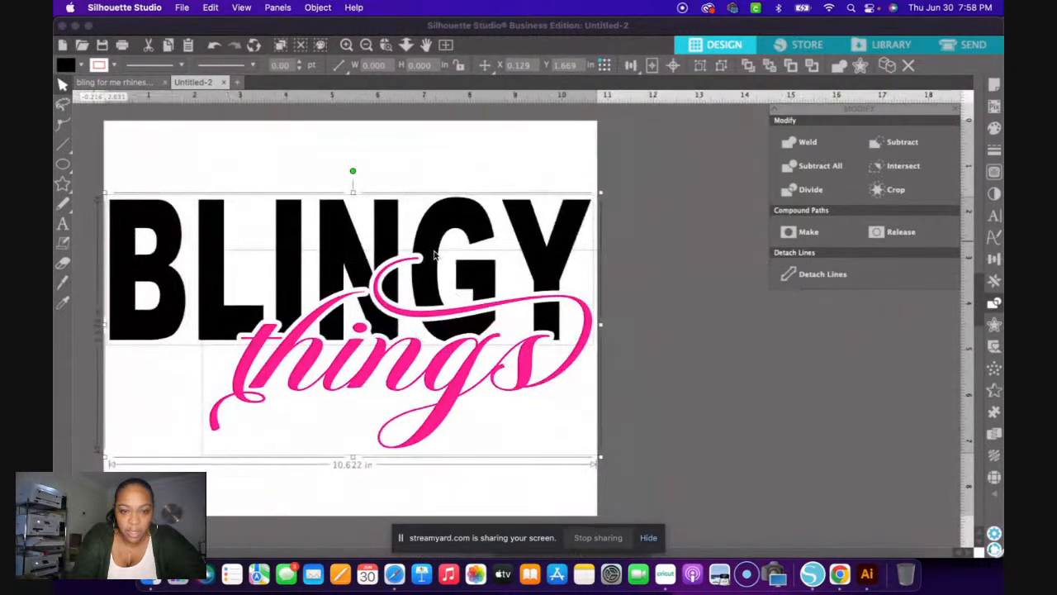
scroll(433, 254, "right", 11)
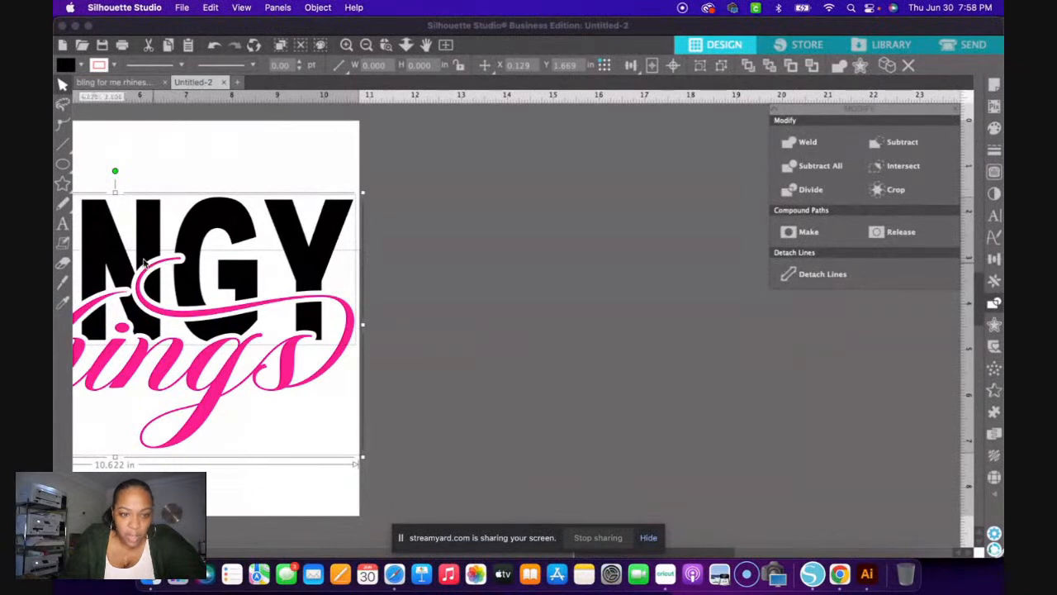
left_click_drag(171, 269, 648, 291)
- Place the pink "things" lettering over its white offset beside the page, and lower the whole design slightly
left_click(287, 363)
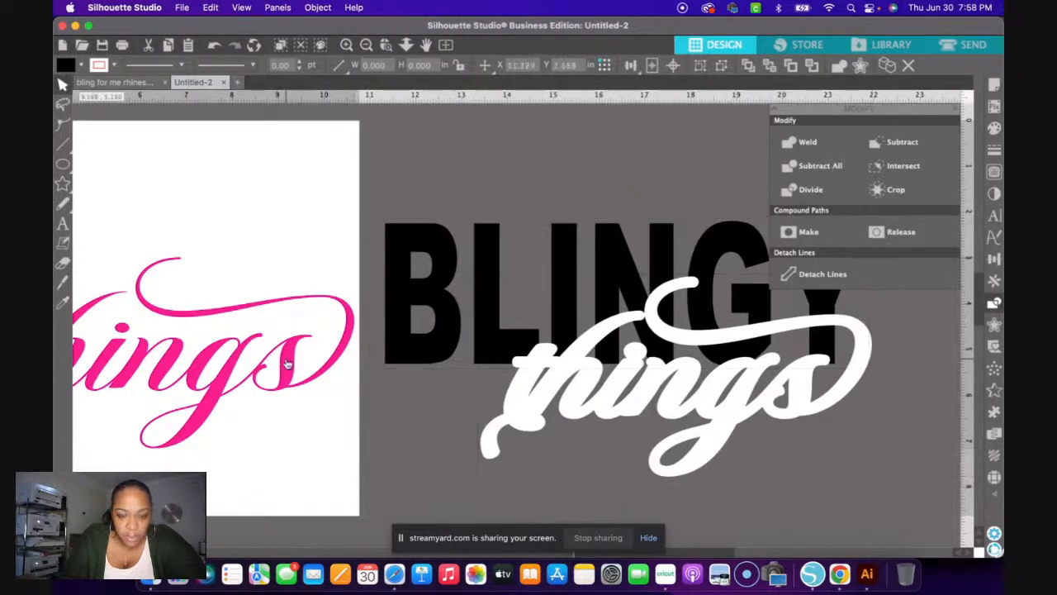
left_click_drag(227, 379, 739, 401)
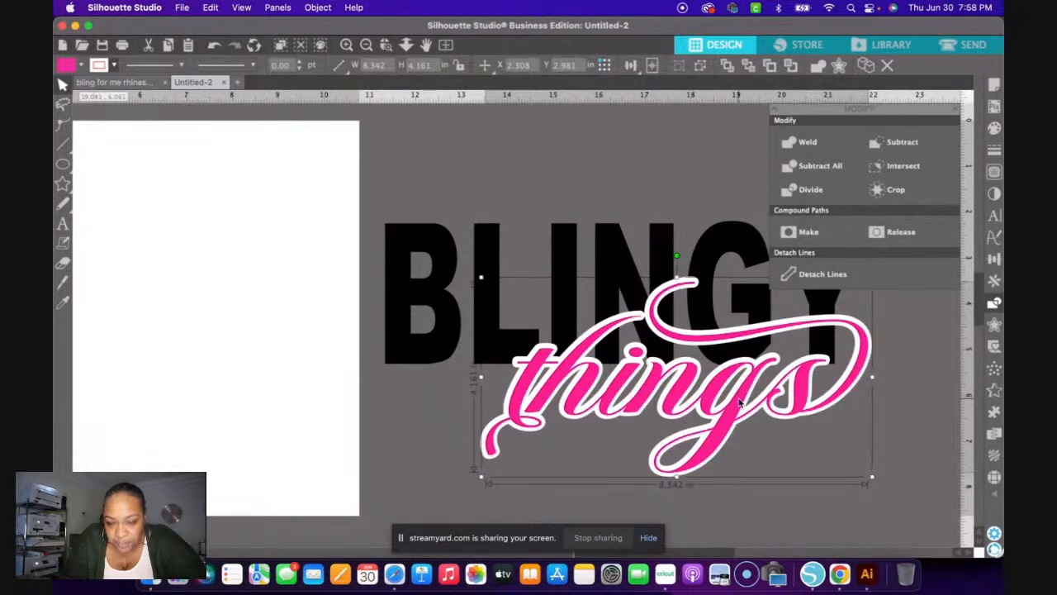
left_click(954, 114)
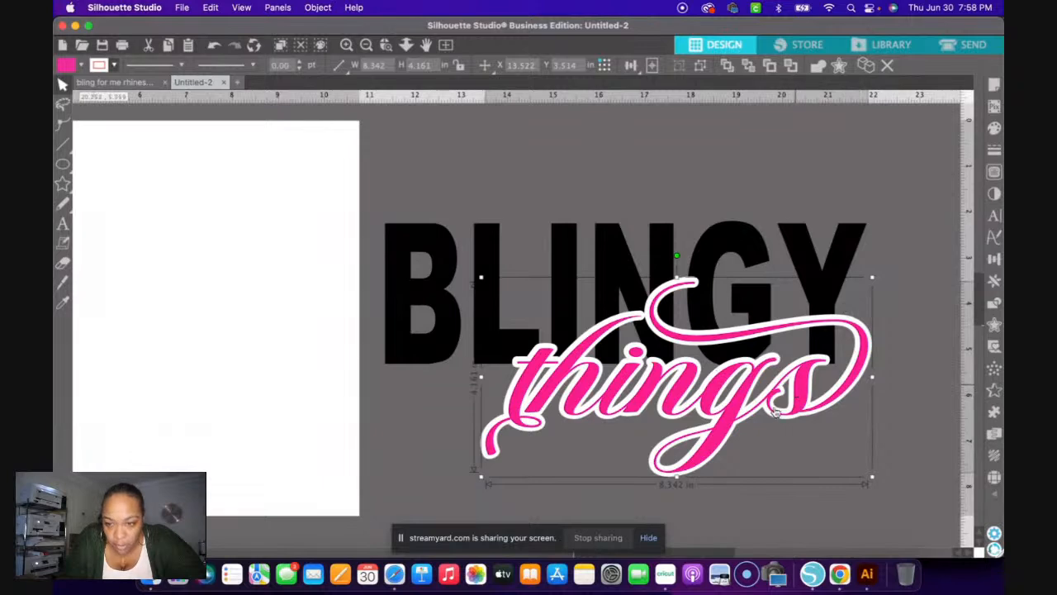
scroll(558, 179, "down", 3)
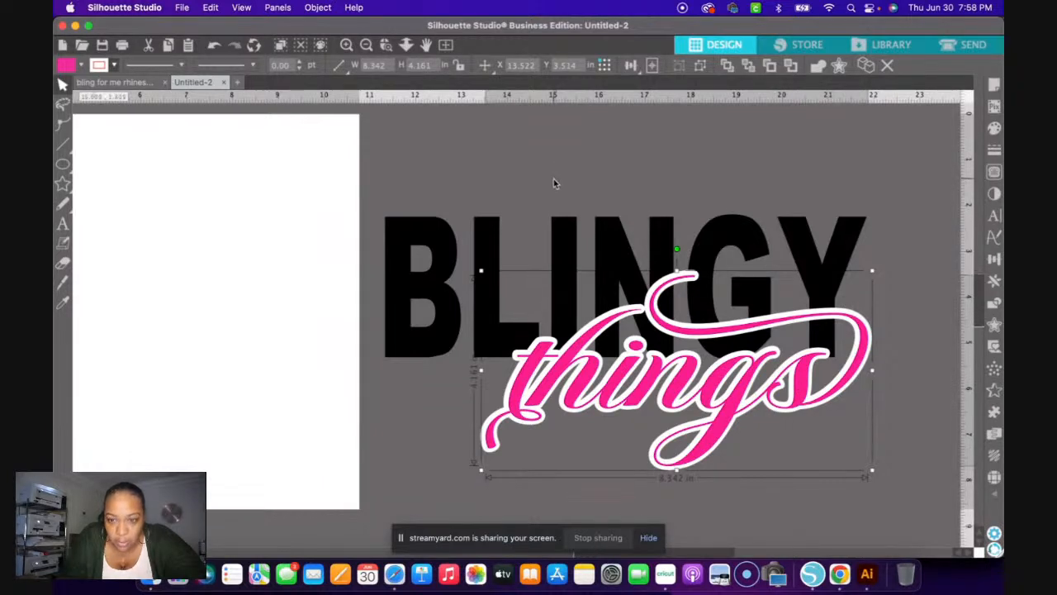
left_click_drag(384, 151, 831, 425)
mouse_move(703, 290)
left_mouse_down()
mouse_move(701, 319)
mouse_move(698, 297)
left_mouse_up()
left_click(649, 169)
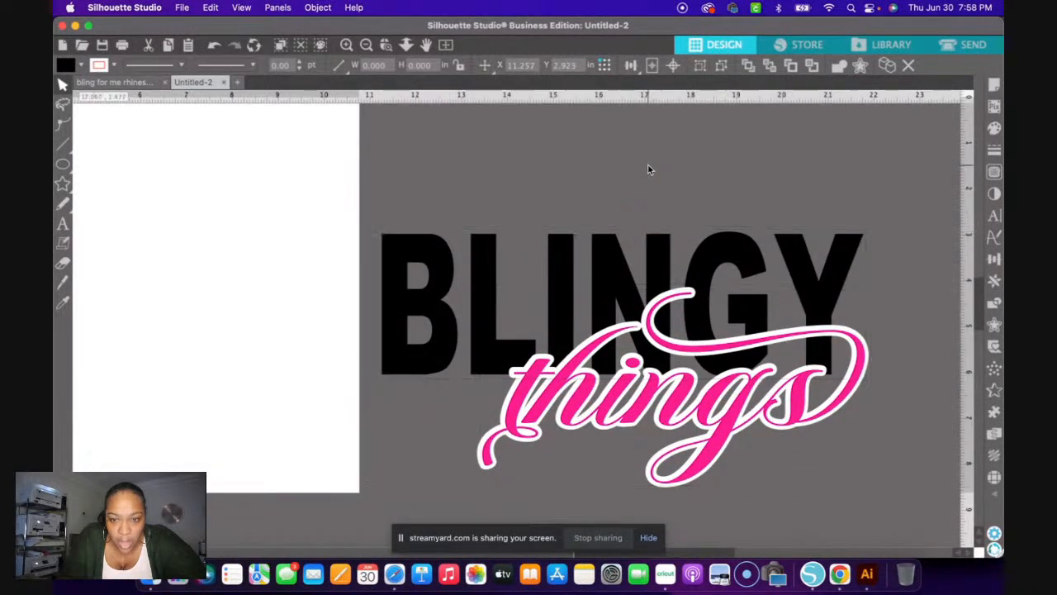
- Subtract the white "things" offset from the black BLINGY lettering
left_click(499, 419)
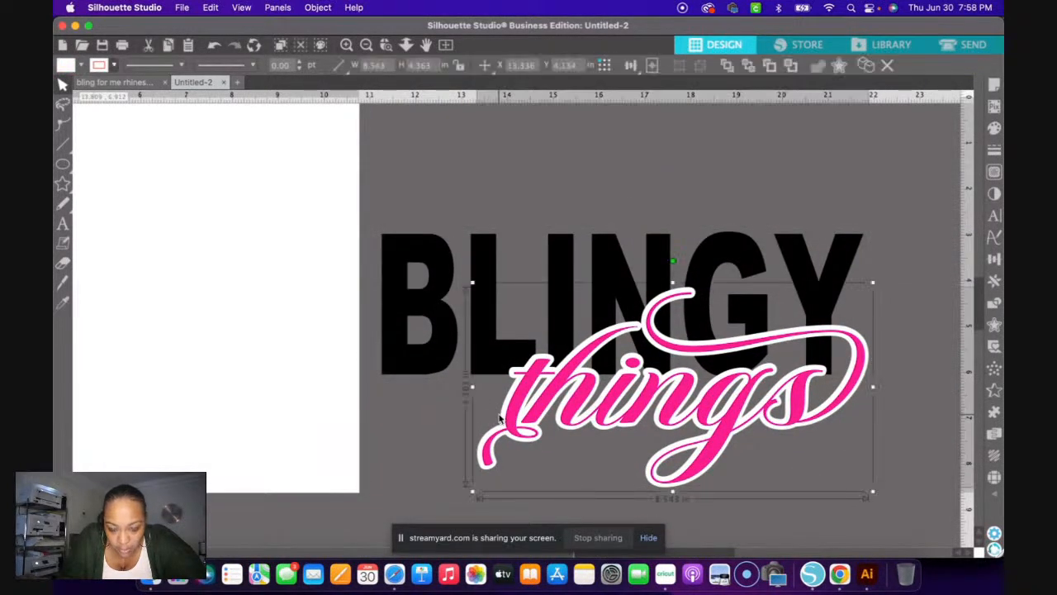
left_click(421, 303, "shift")
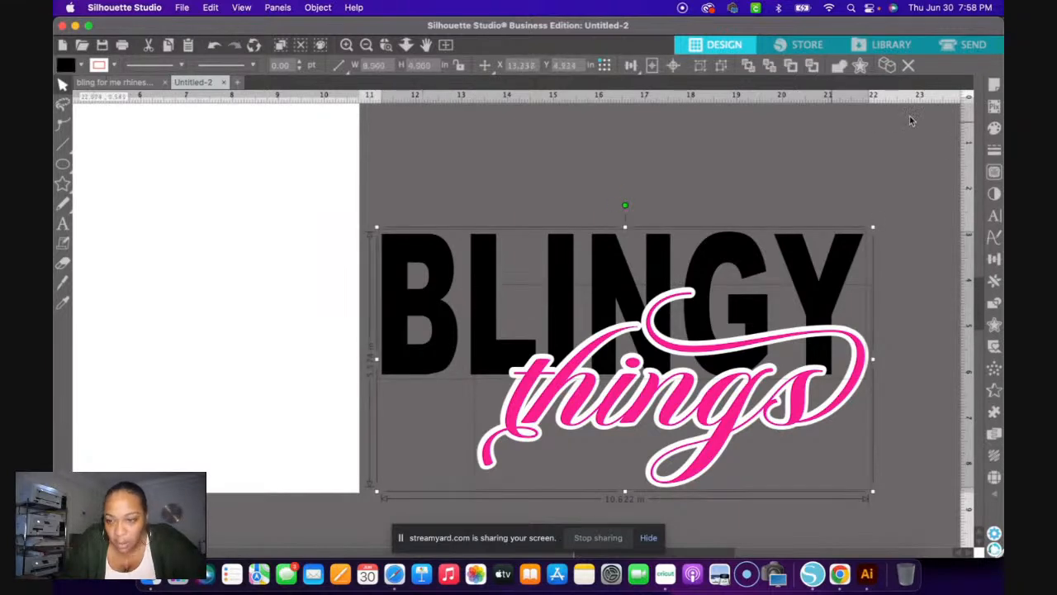
left_click(993, 304)
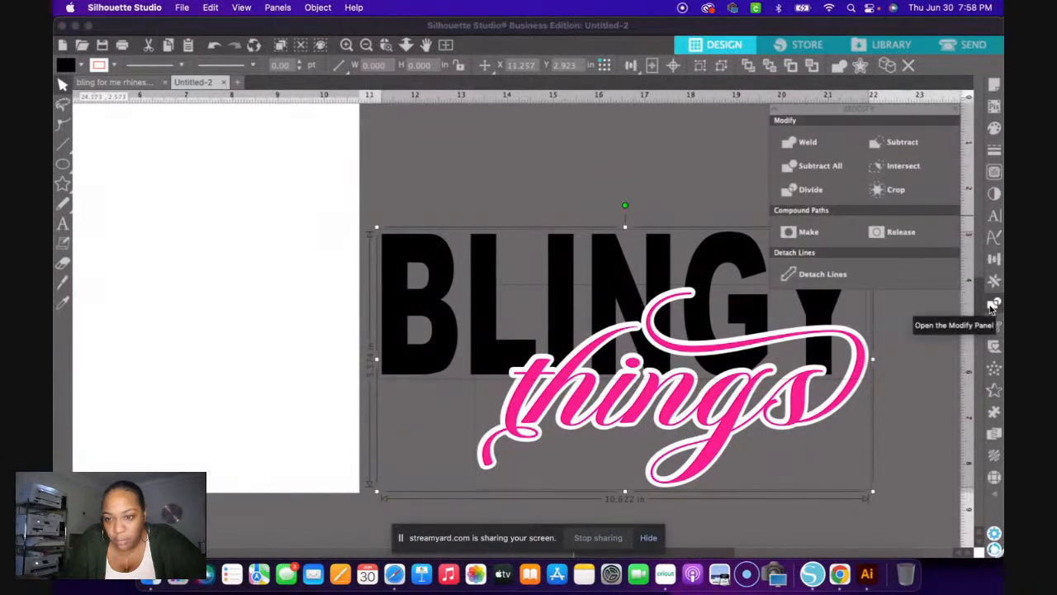
left_click(896, 146)
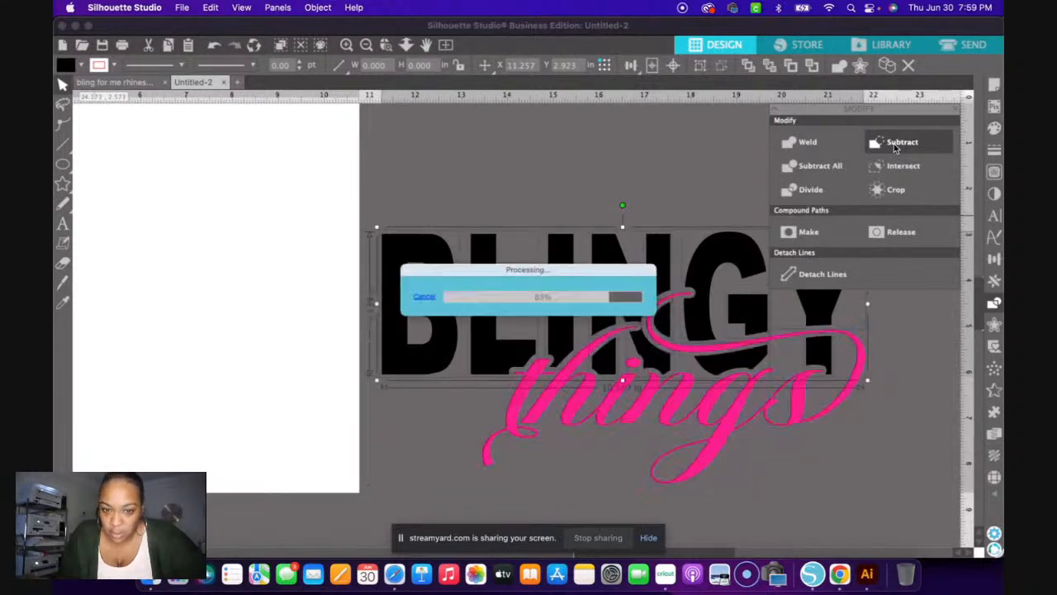
left_click(585, 159)
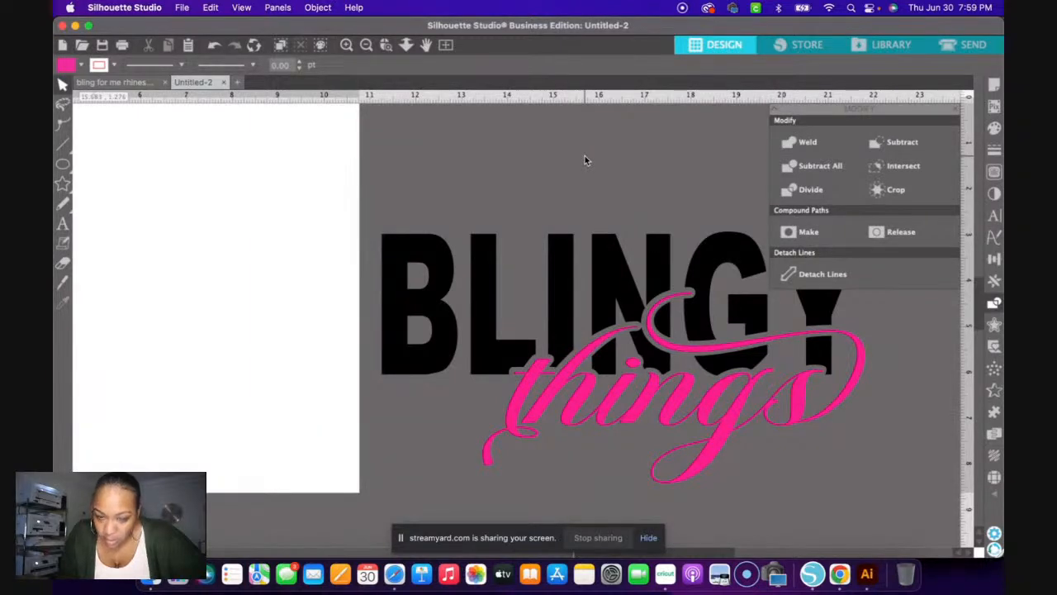
- Move the pink "things" lettering clear below BLINGY and group all the cut black BLINGY pieces
left_click(565, 385)
left_click_drag(564, 417, 522, 516)
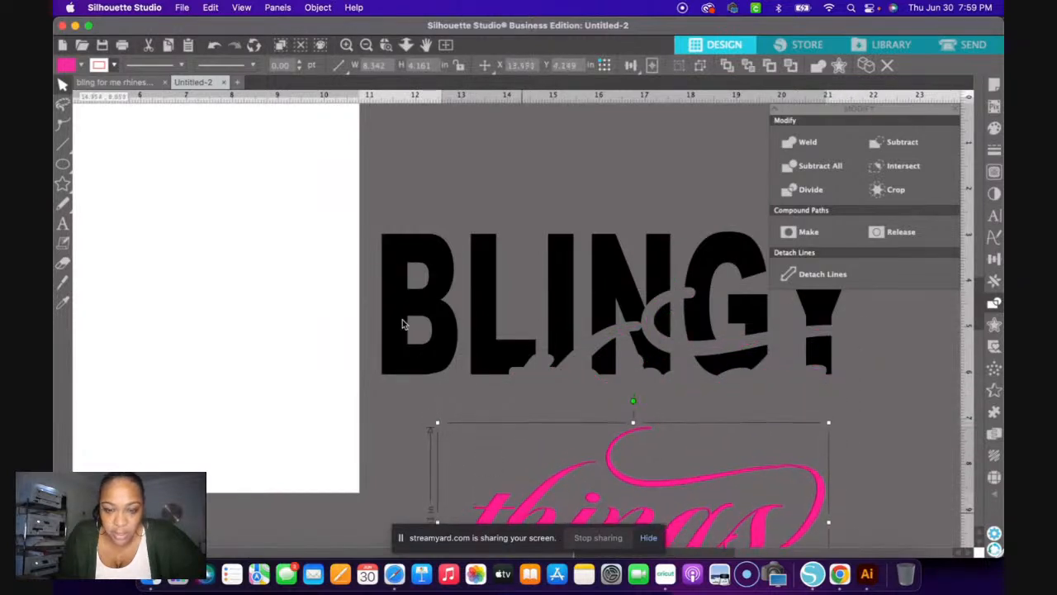
left_click(384, 172)
left_click_drag(377, 226, 874, 393)
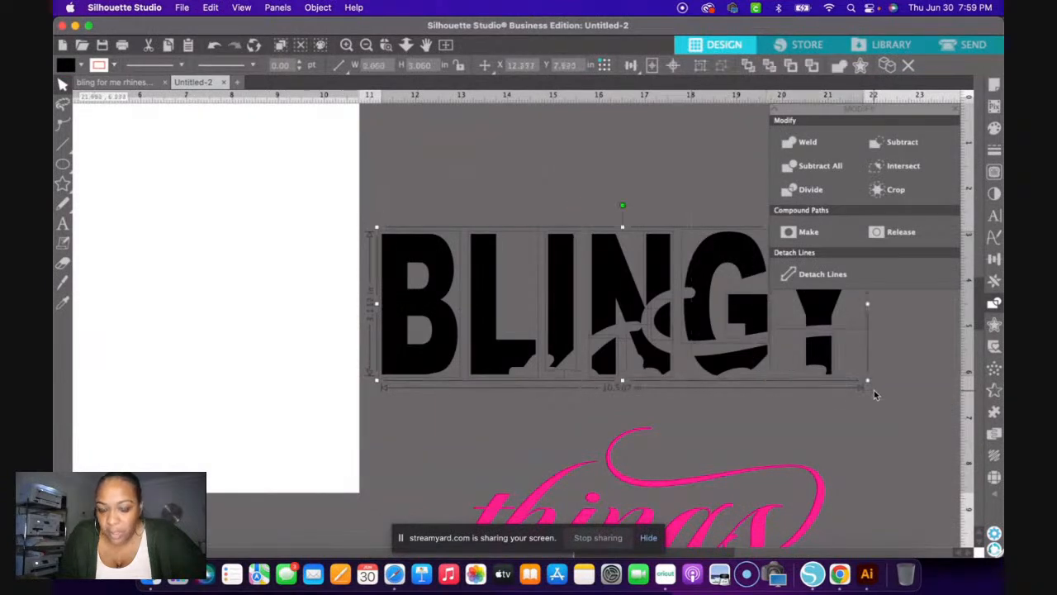
right_click(700, 318)
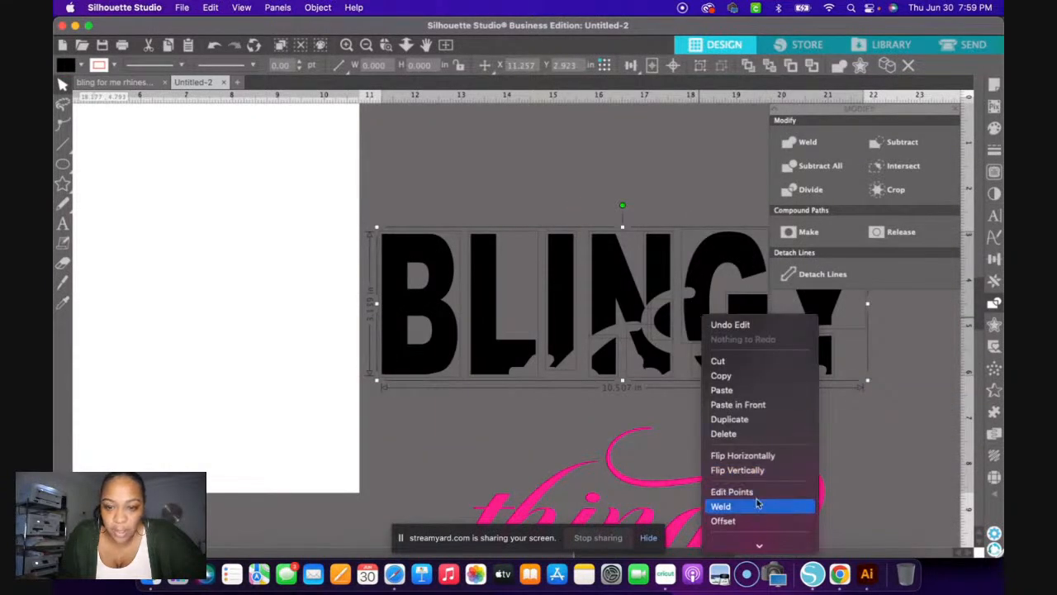
scroll(804, 475, "down", 2)
left_click(791, 515)
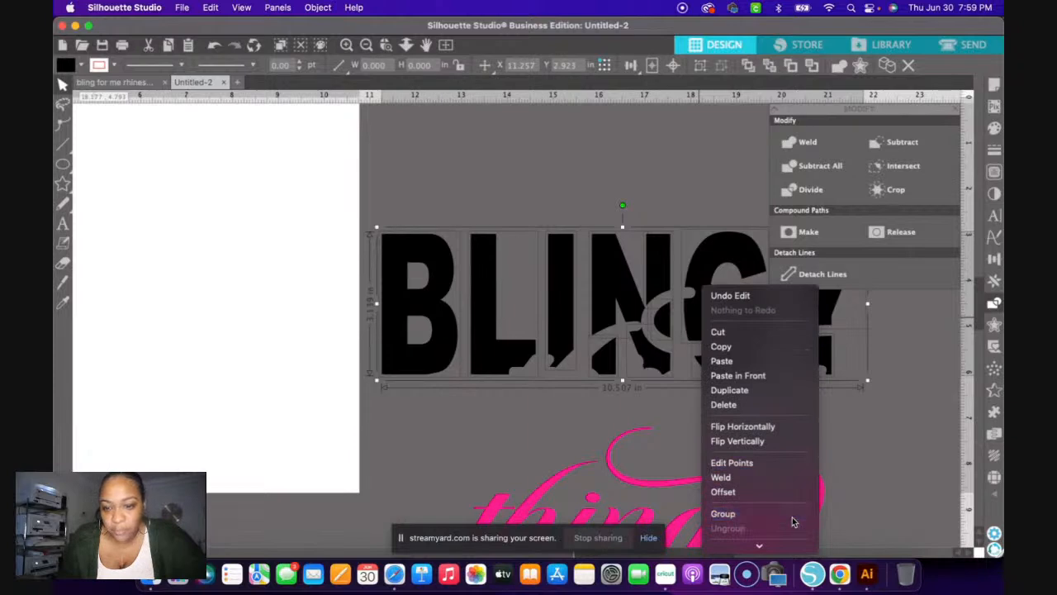
left_click(578, 158)
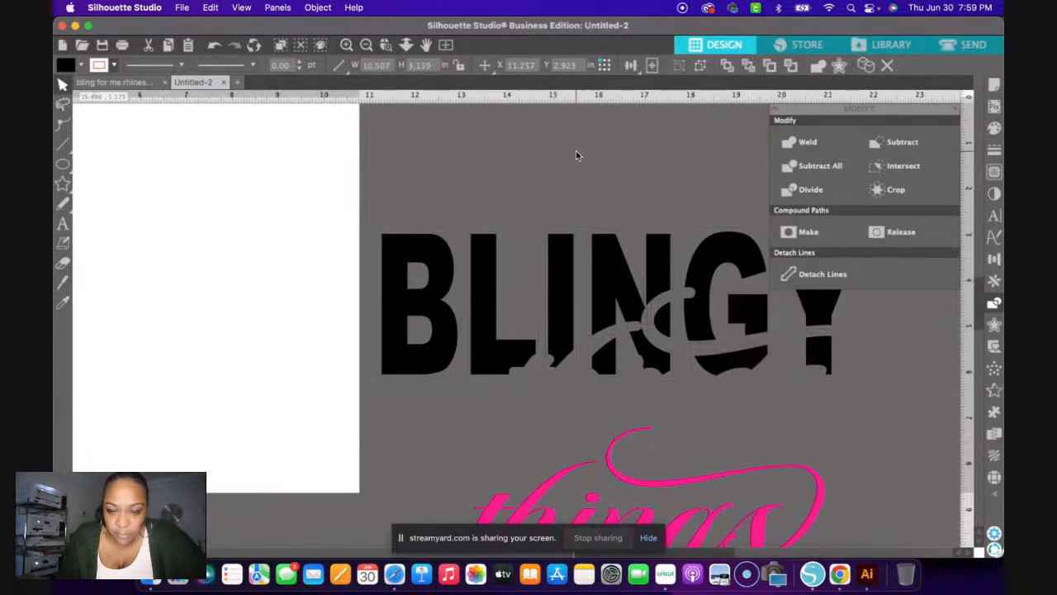
- Move the pink "things" lettering back up into the cutout of the grouped BLINGY lettering
left_click(743, 476)
left_click_drag(812, 529, 851, 391)
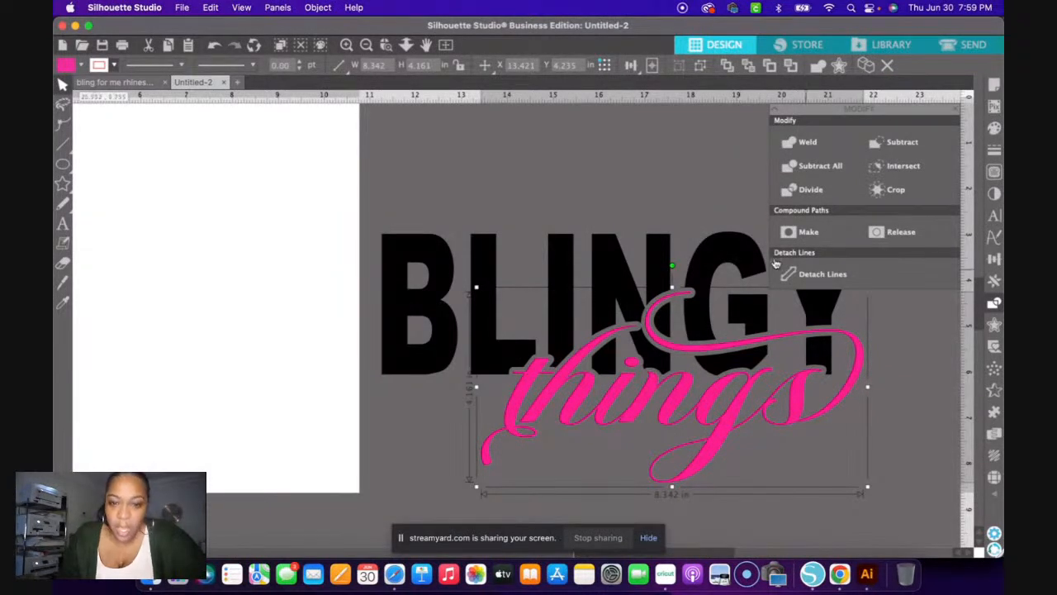
left_click(514, 170)
- Duplicate the combined BLINGY things design and move the copy over the white page, to about X 1.541 in and Y 1.078 in
left_click_drag(389, 200, 797, 483)
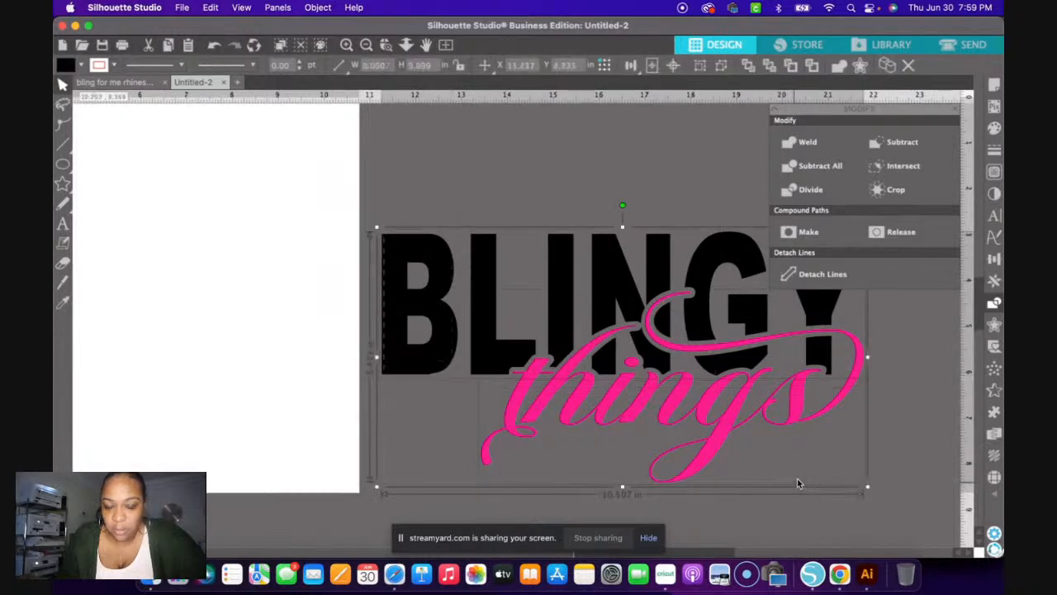
right_click(660, 275)
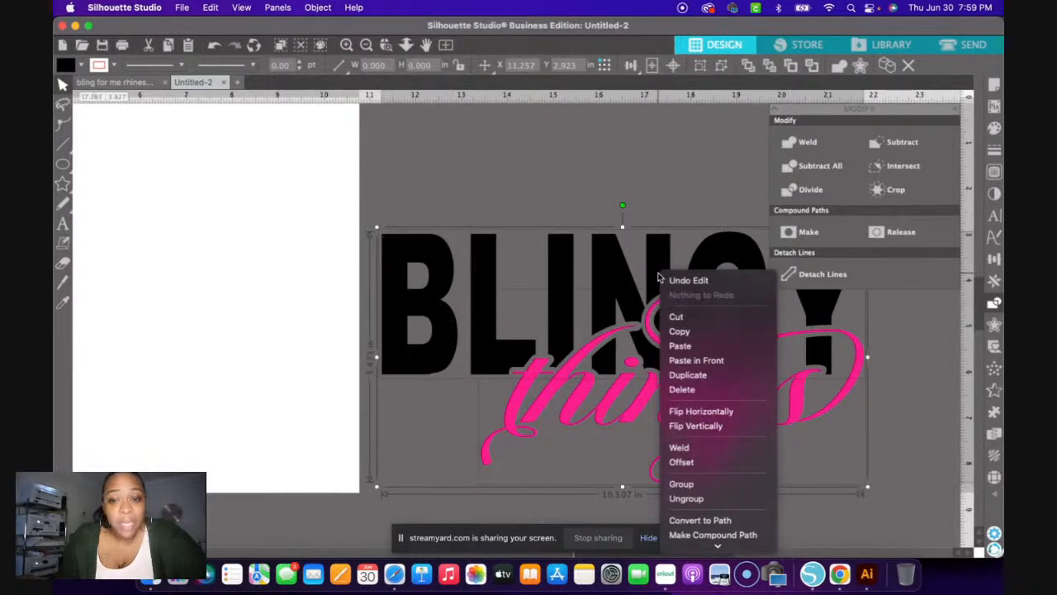
left_click(692, 375)
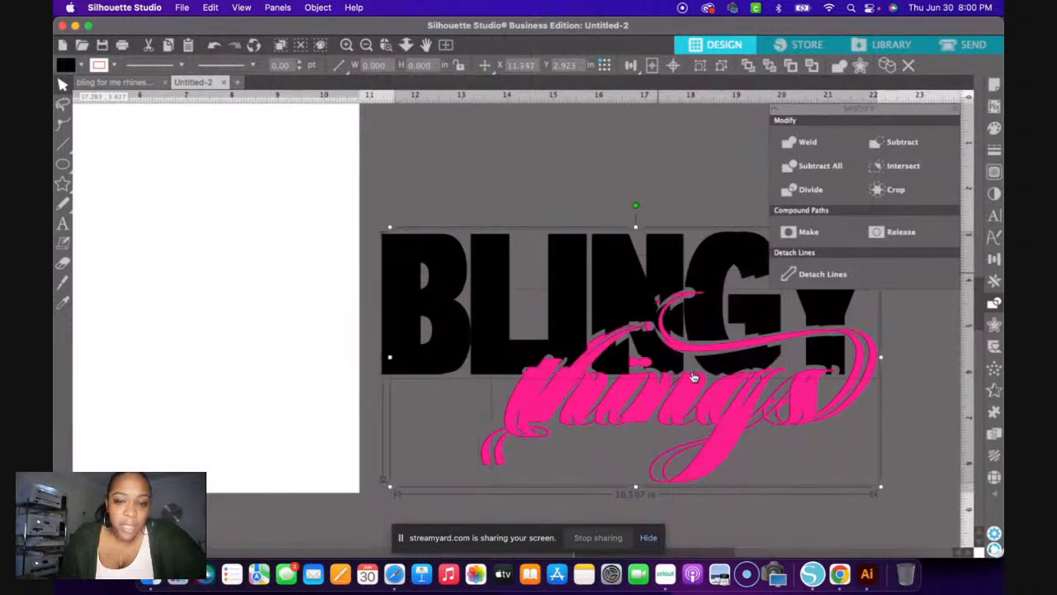
left_click_drag(693, 376, 177, 217)
scroll(177, 217, "left", 5)
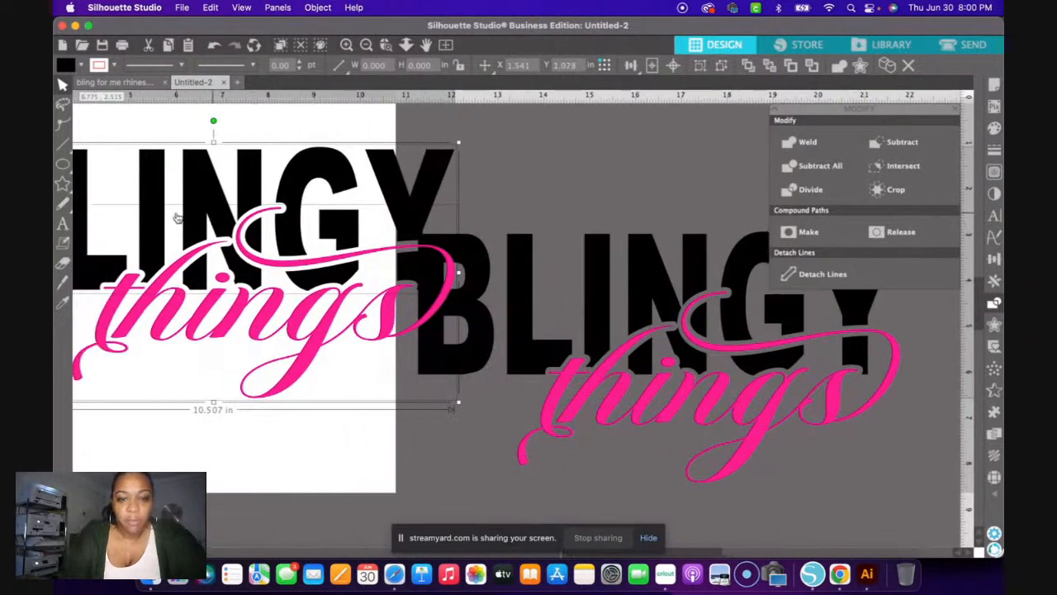
scroll(177, 218, "left", 5)
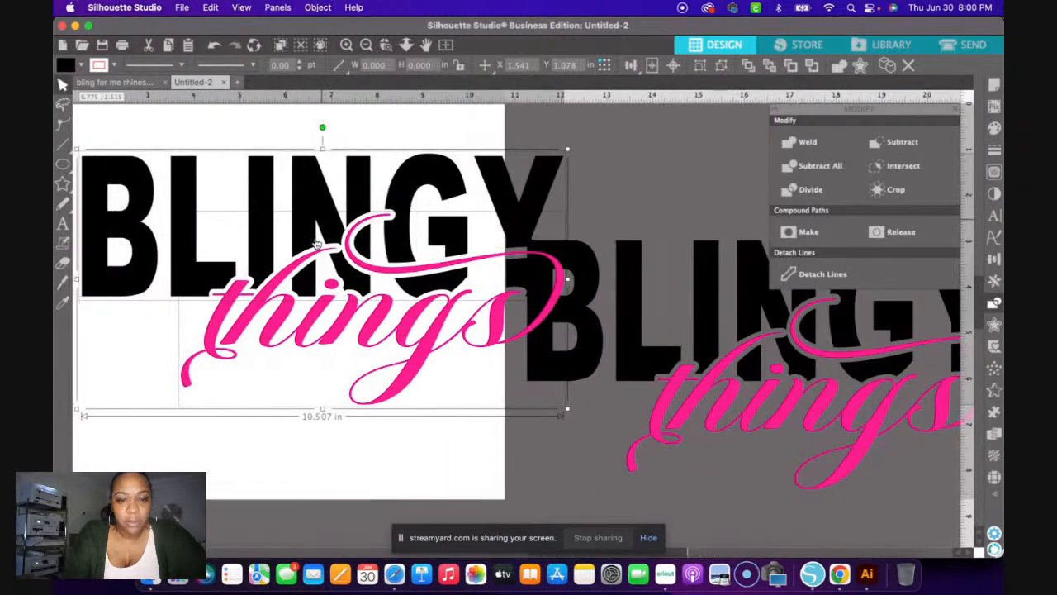
scroll(361, 256, "left", 2)
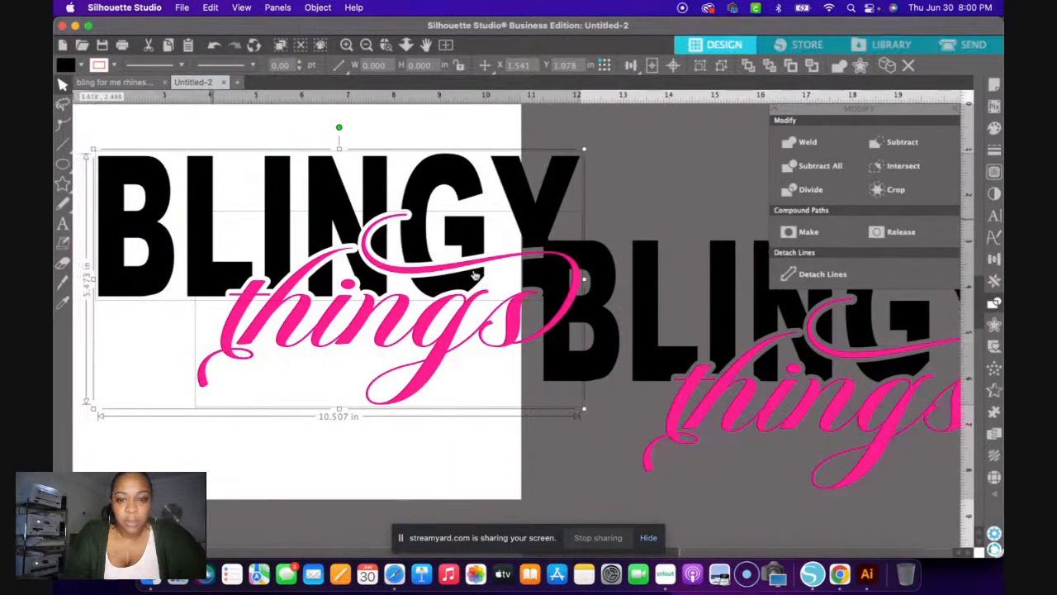
scroll(487, 277, "left", 2)
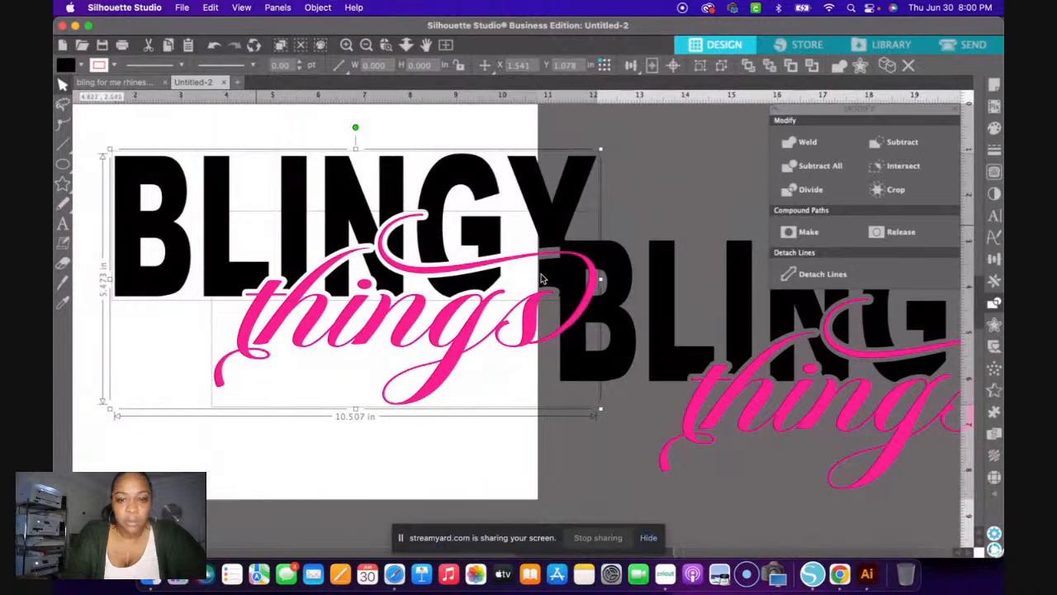
- Move the copied BLINGY things design fully onto the white page, to about X 0.143 in and Y 1.107 in
scroll(554, 280, "left", 1)
scroll(571, 281, "left", 1)
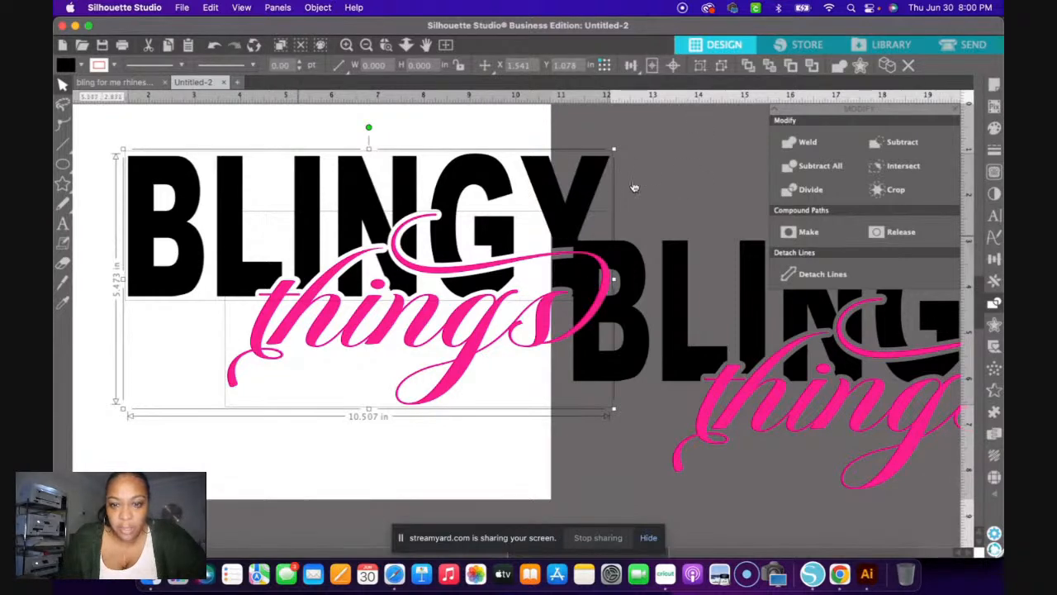
scroll(115, 134, "left", 1)
left_click(111, 132)
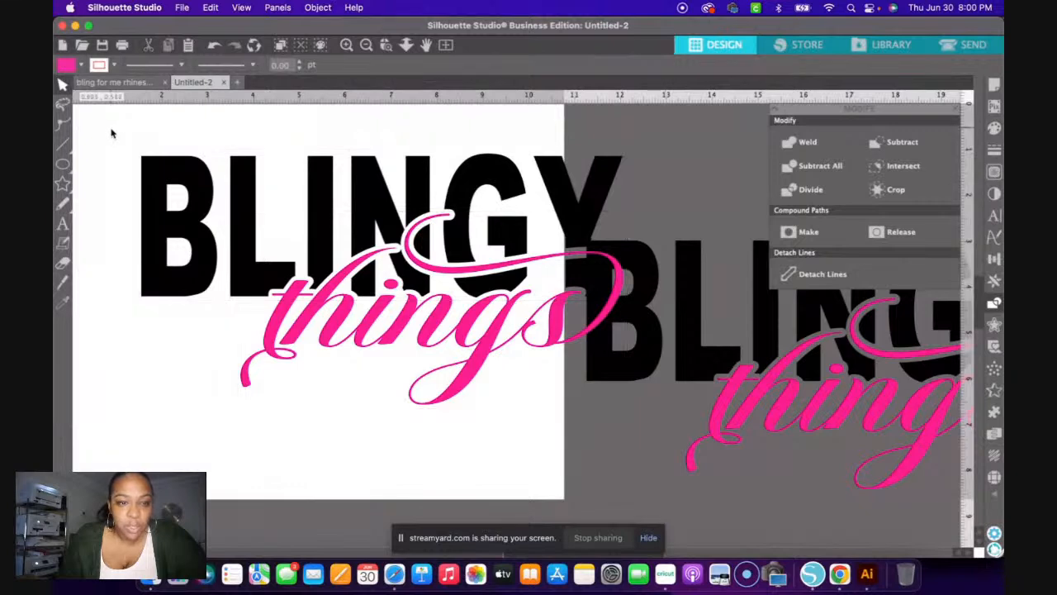
left_click_drag(110, 132, 353, 372)
left_click_drag(338, 302, 279, 288)
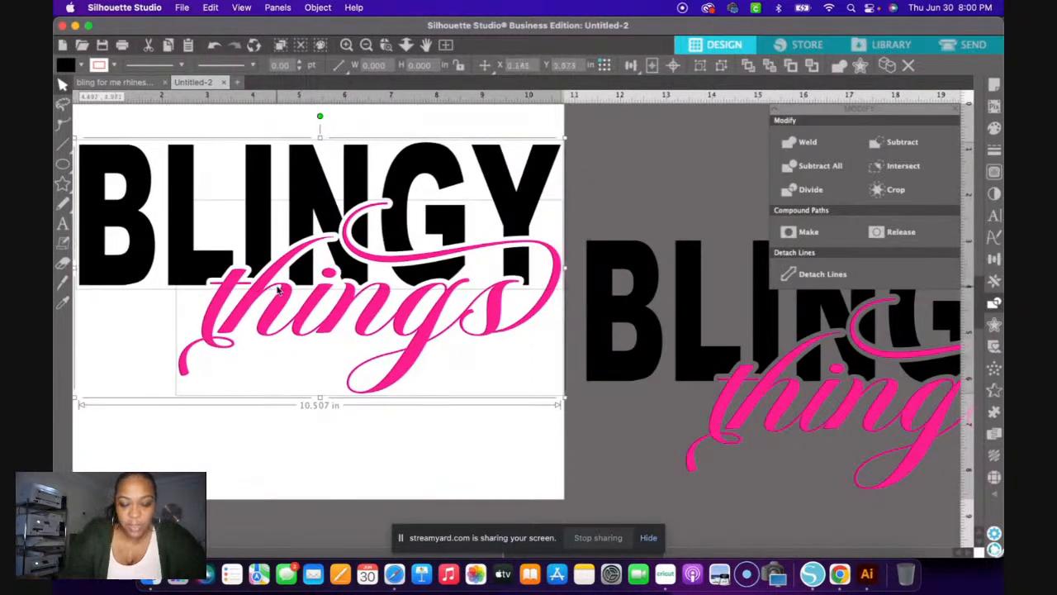
scroll(279, 288, "left", 5)
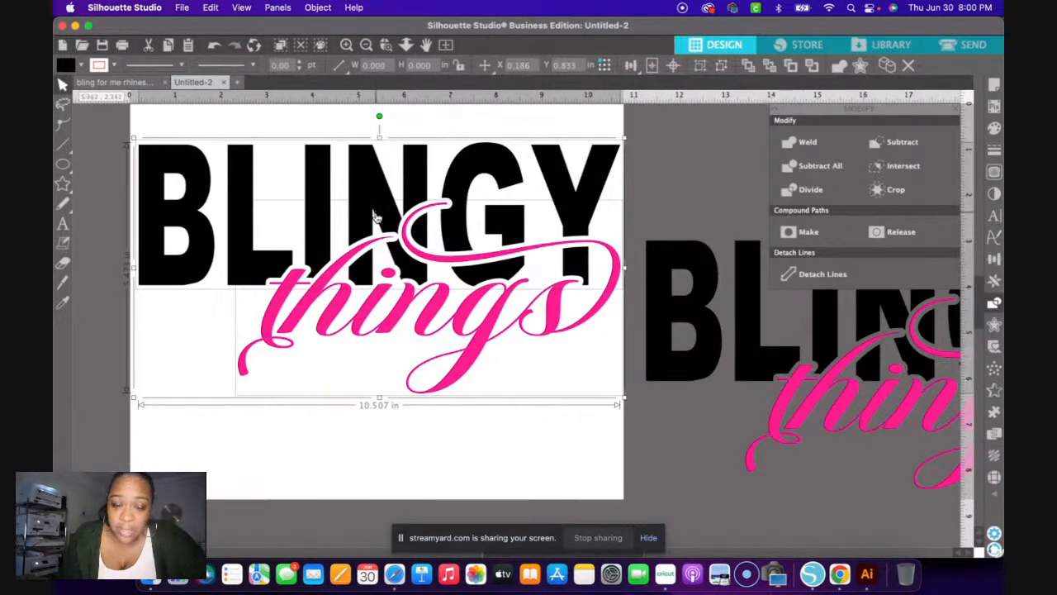
left_click_drag(375, 215, 373, 229)
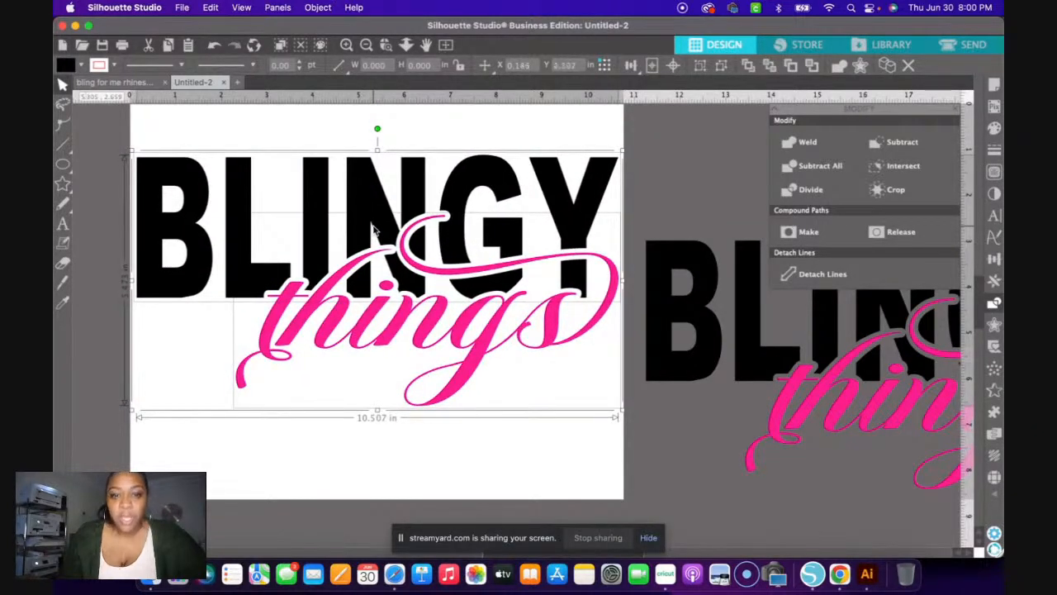
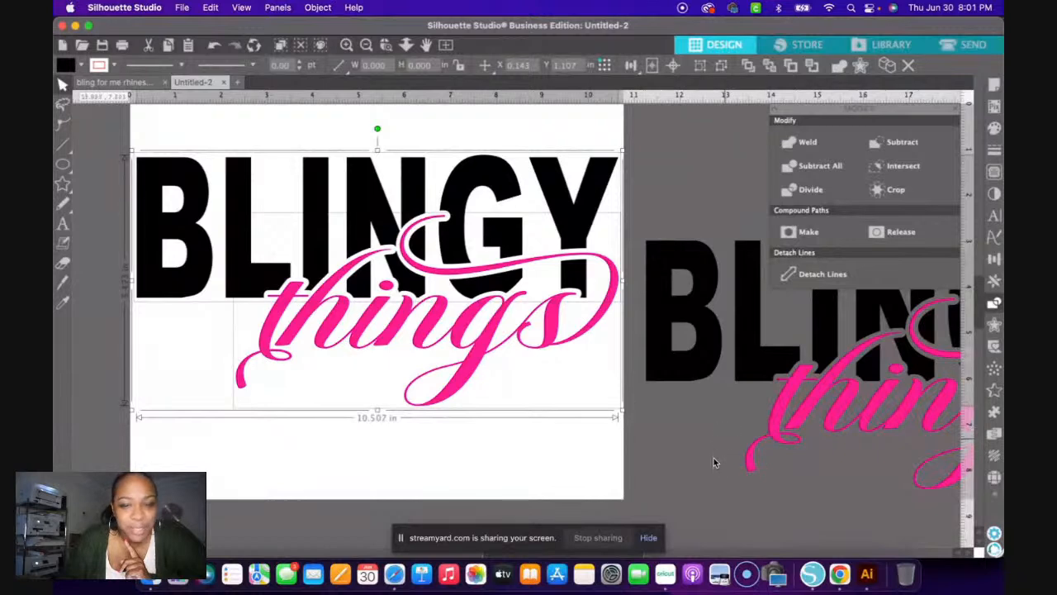
- Save the design to the hard drive's Documents folder as an SVG named "Blingy Things", and deselect the artwork
left_click(181, 9)
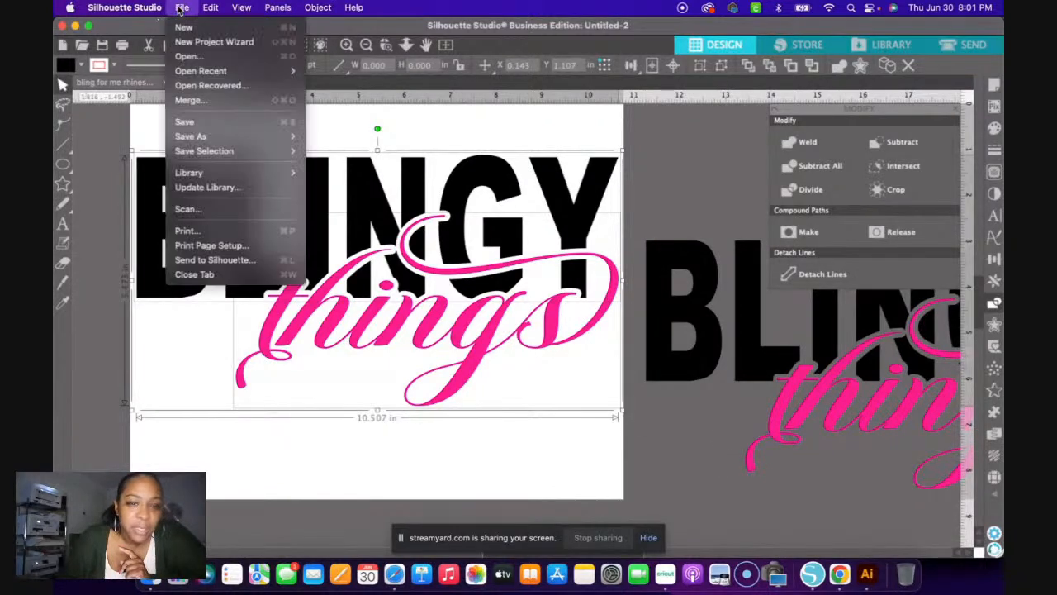
mouse_move(216, 137)
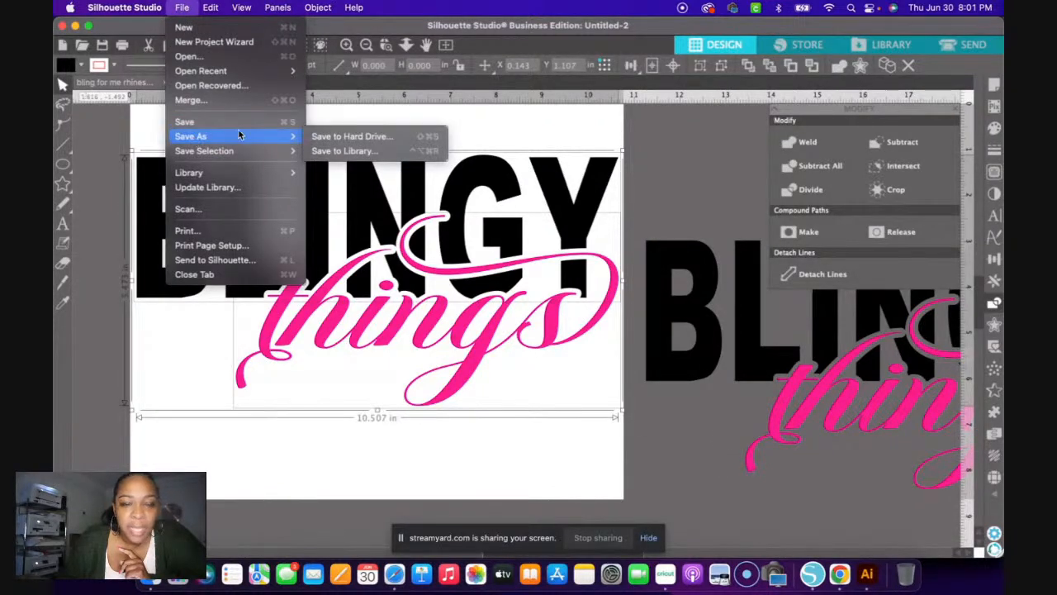
left_click(334, 137)
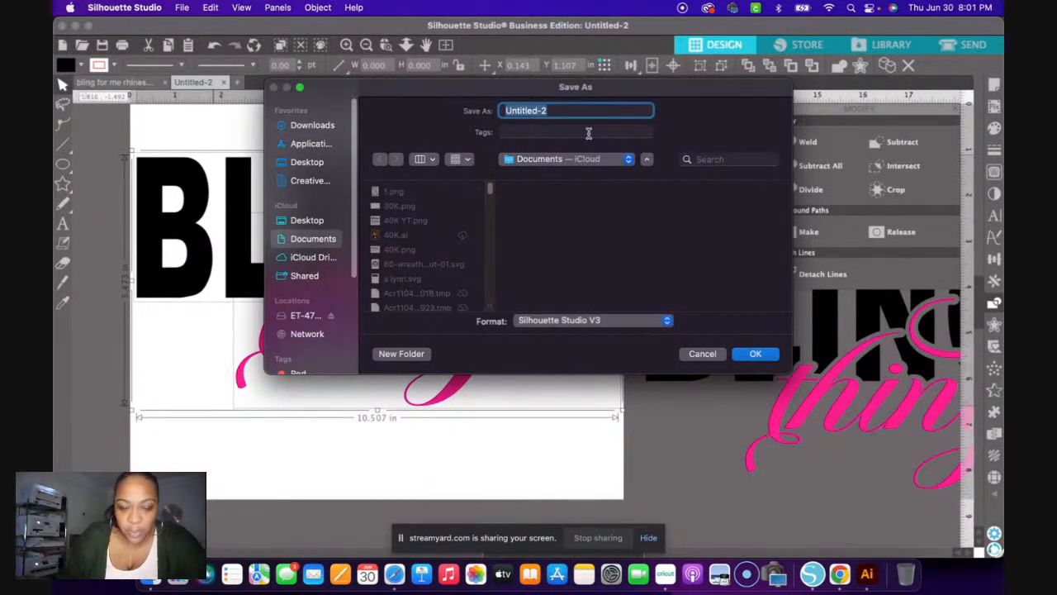
type("Bling")
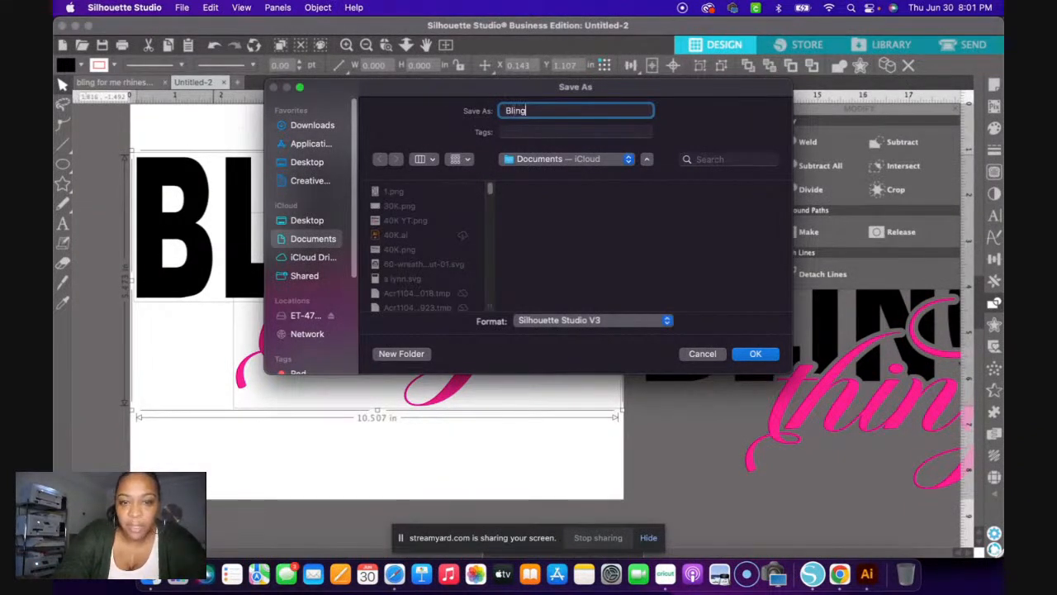
type("y Things")
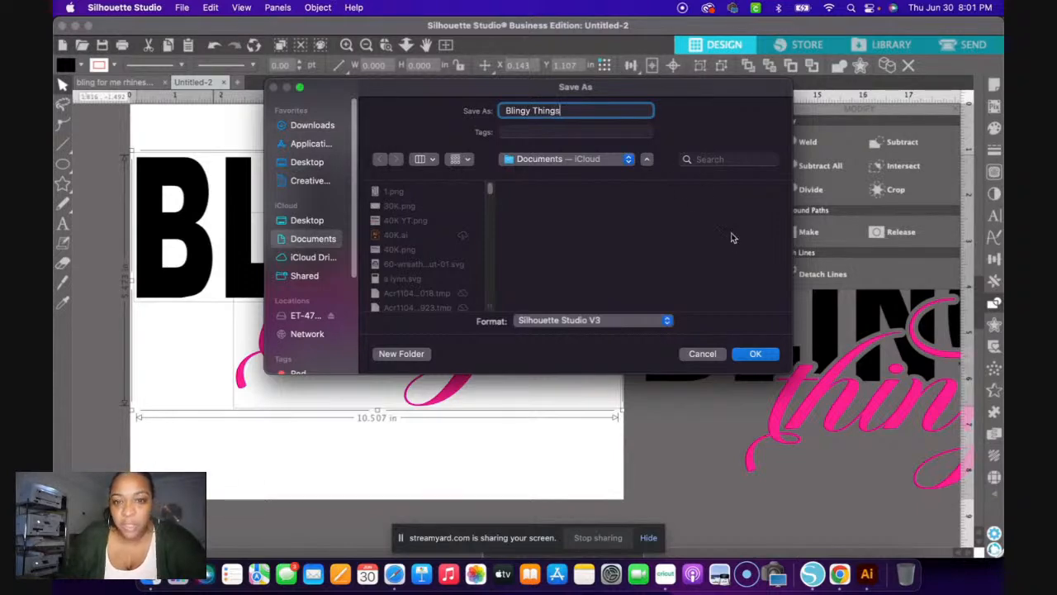
left_click(667, 321)
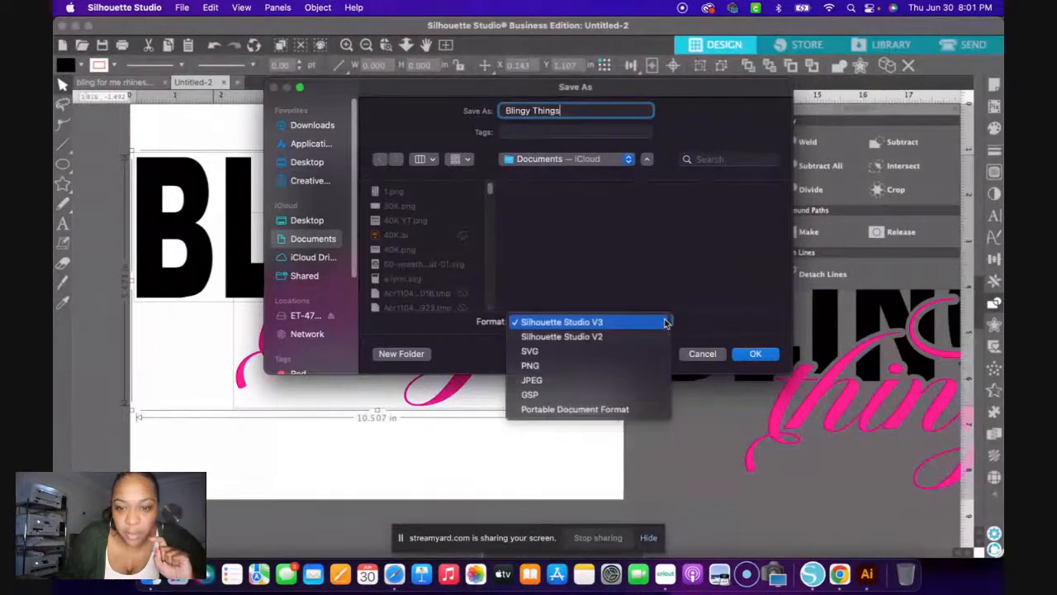
left_click(640, 355)
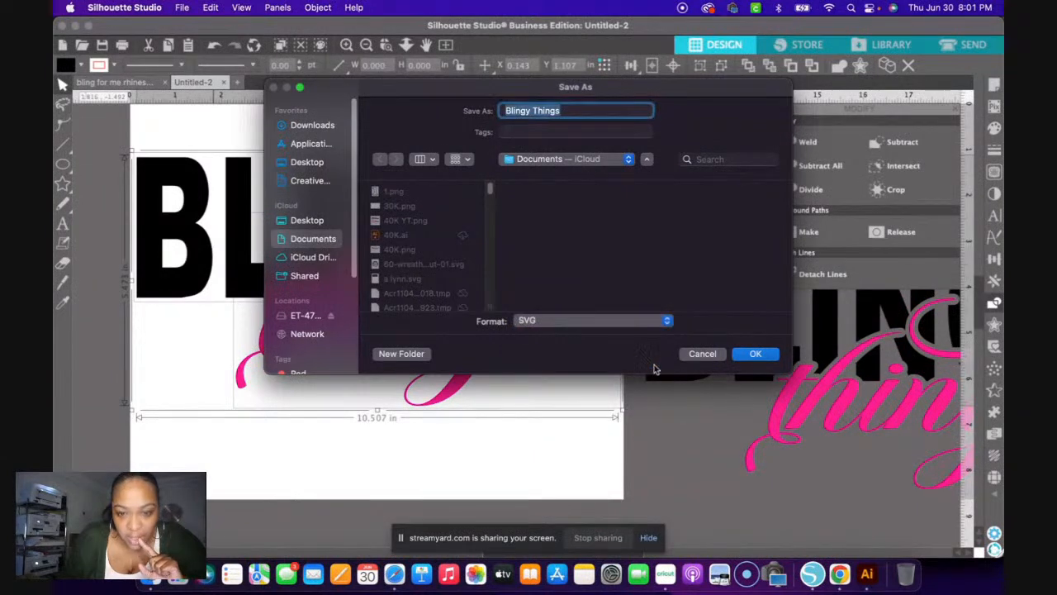
left_click(753, 358)
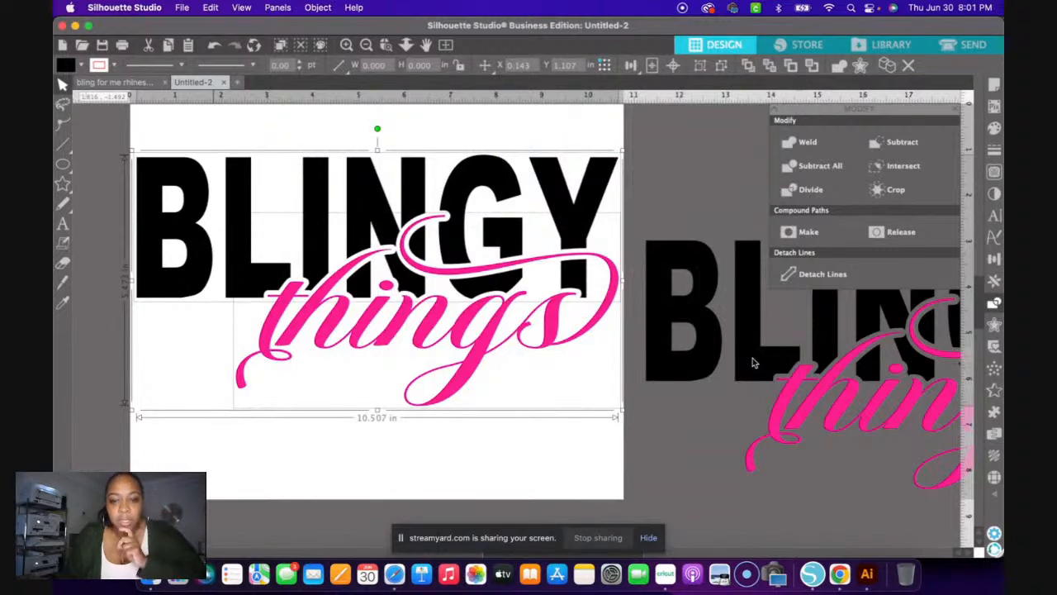
left_click(705, 429)
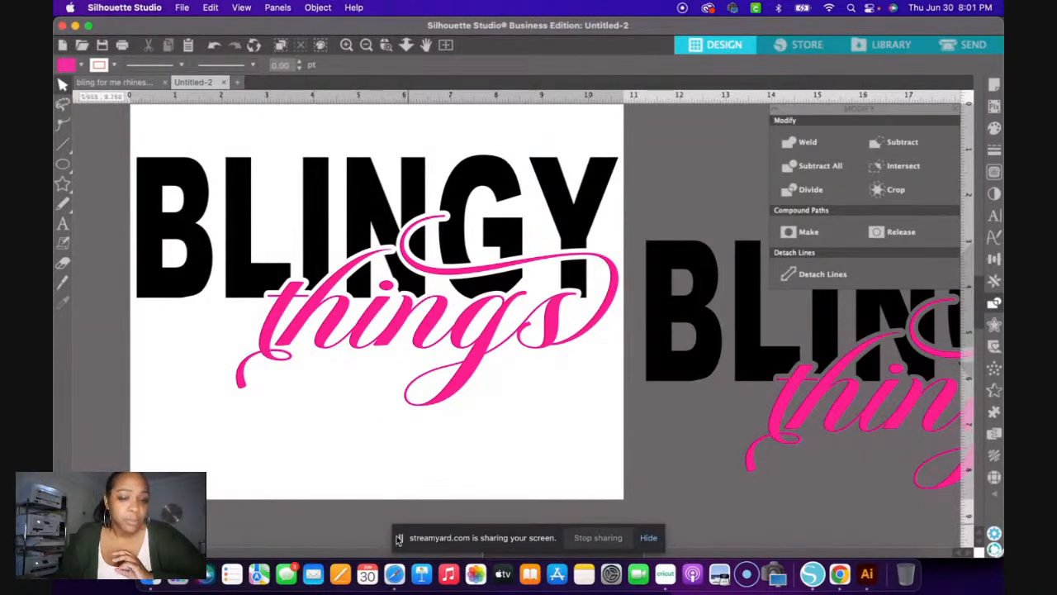
- Switch to Safari and open the Google home page
left_click(394, 574)
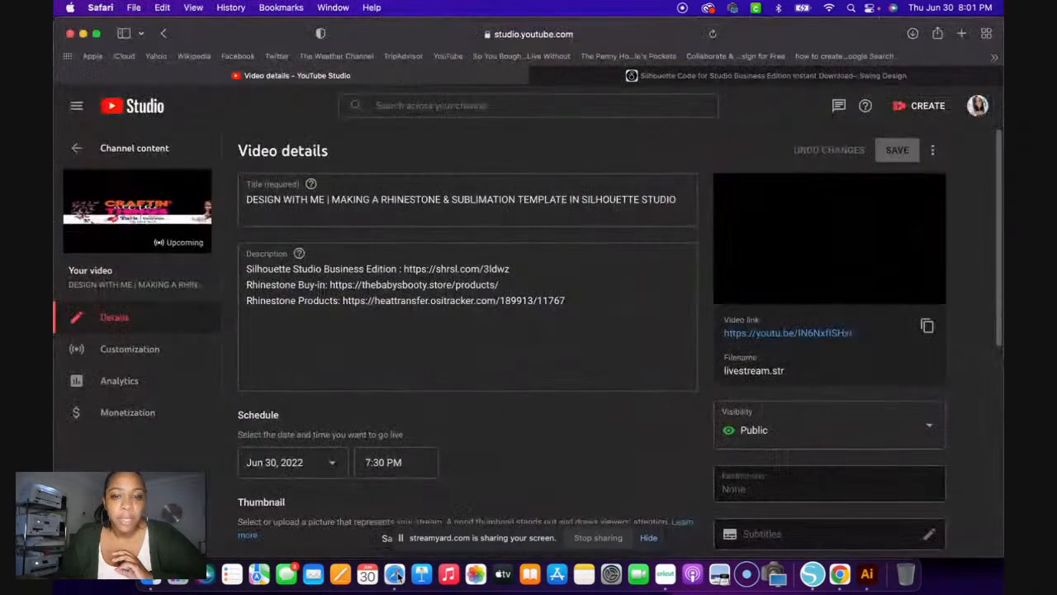
left_click(632, 33)
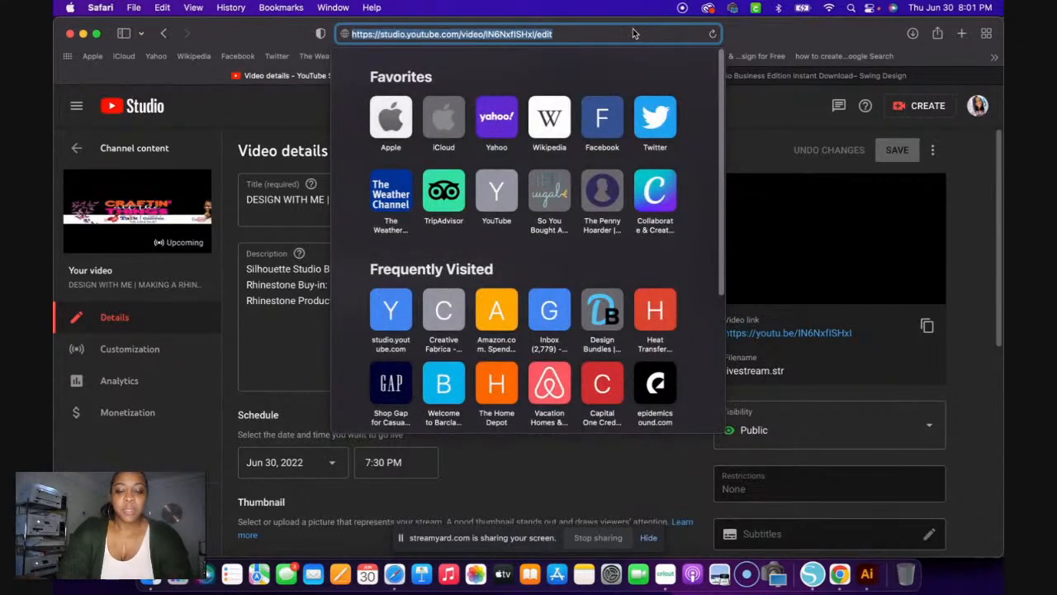
type("goog")
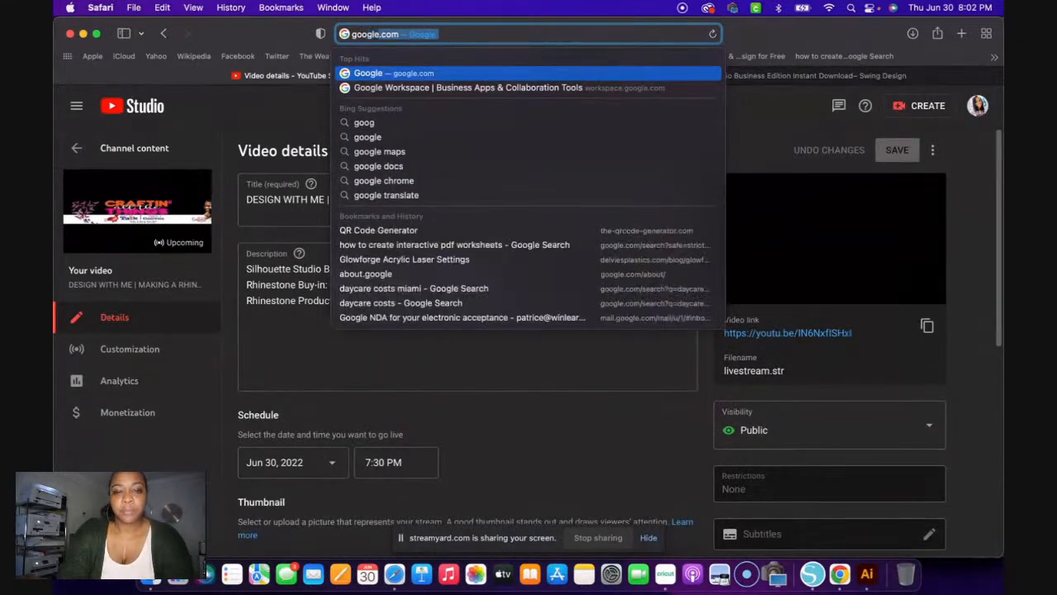
key("Return")
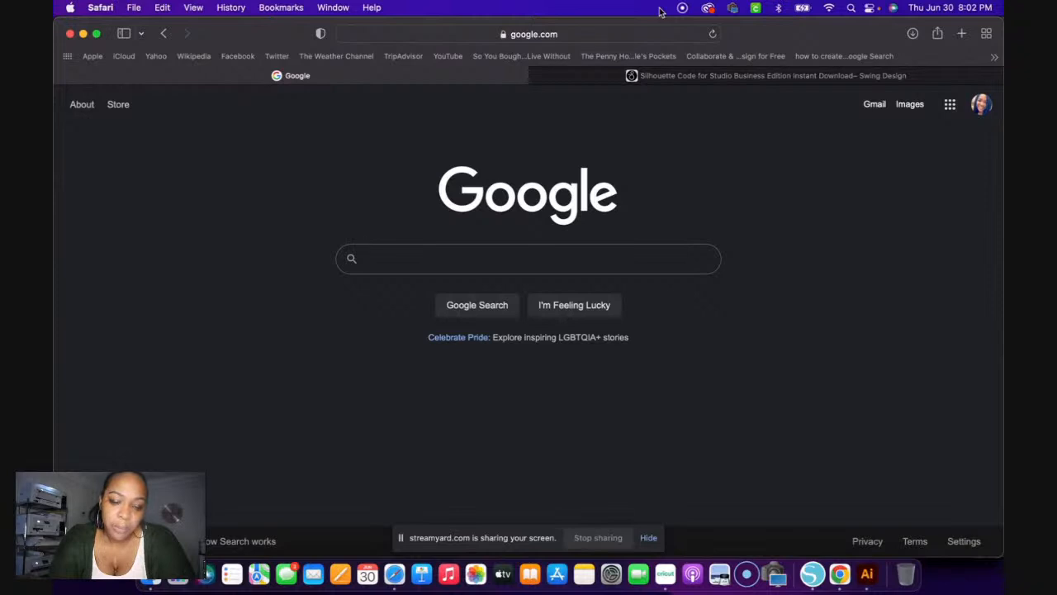
type("pi")
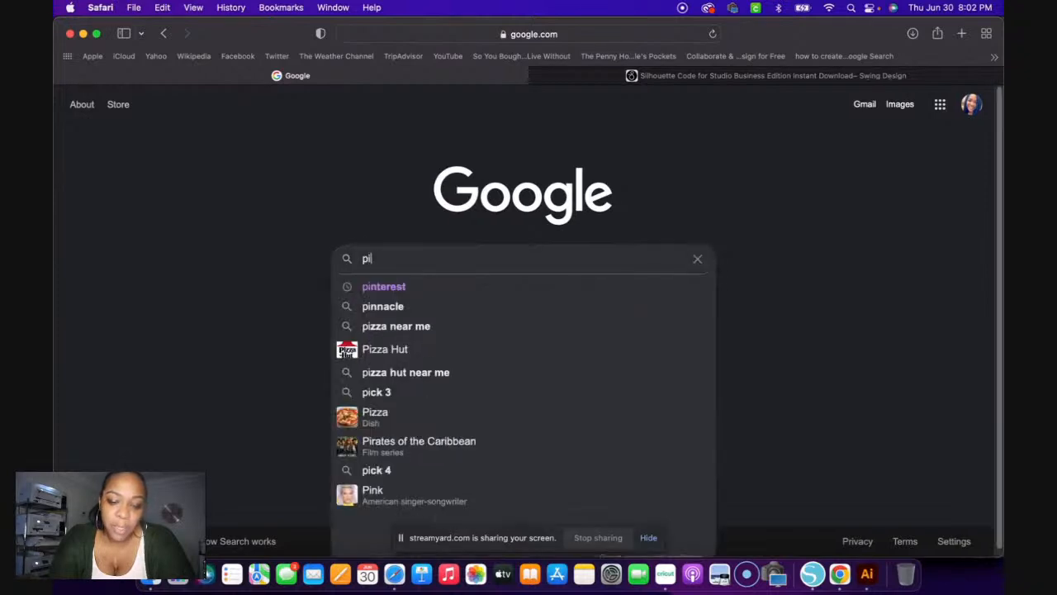
type("nk roses")
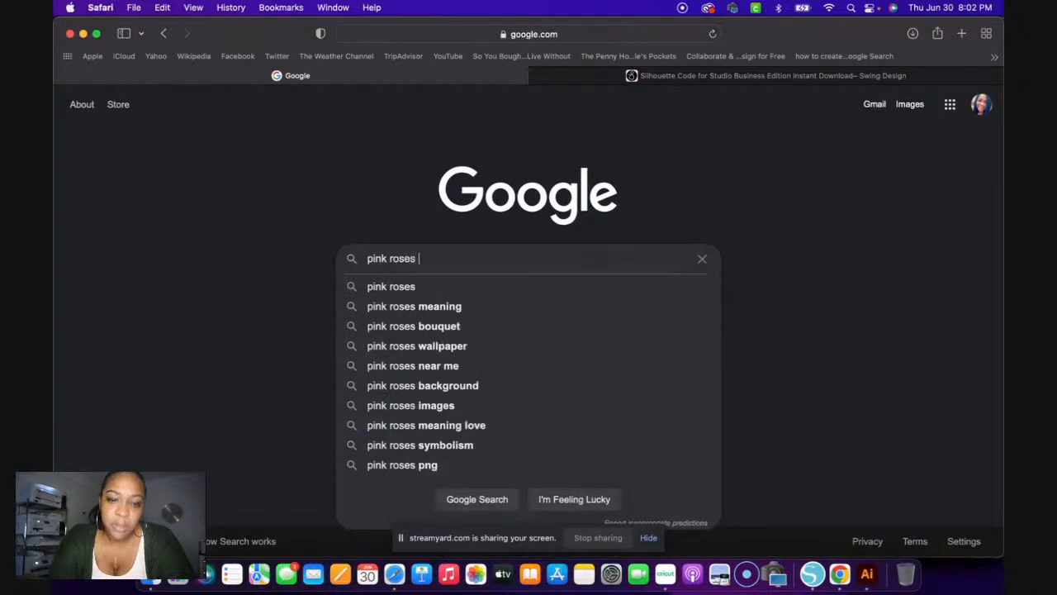
key("BackSpace")
key("BackSpace")
key("BackSpace")
key("BackSpace")
key("BackSpace")
key("BackSpace")
key("BackSpace")
key("BackSpace")
key("BackSpace")
key("BackSpace")
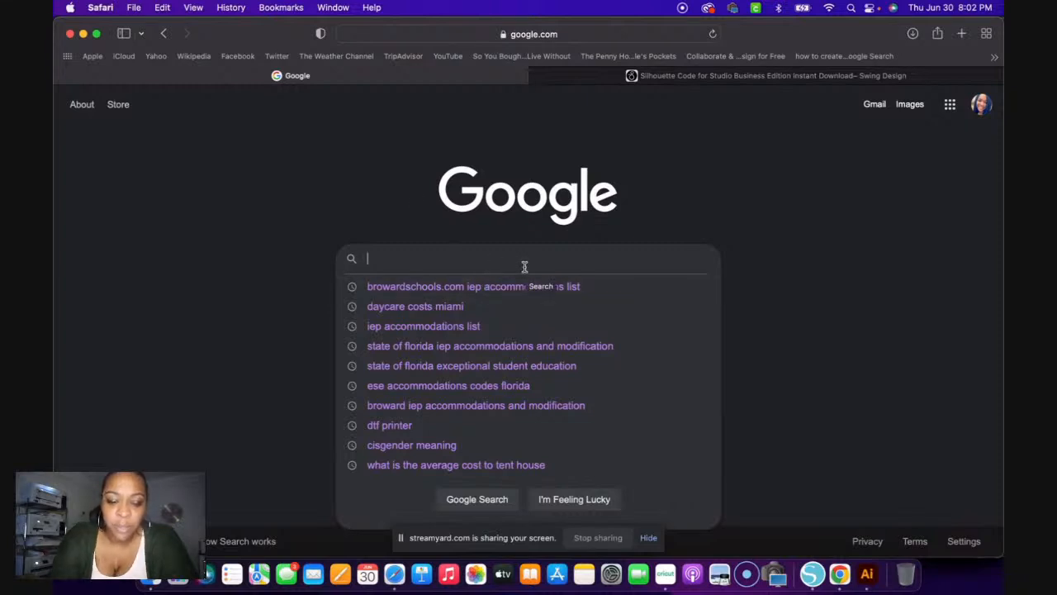
type("ro")
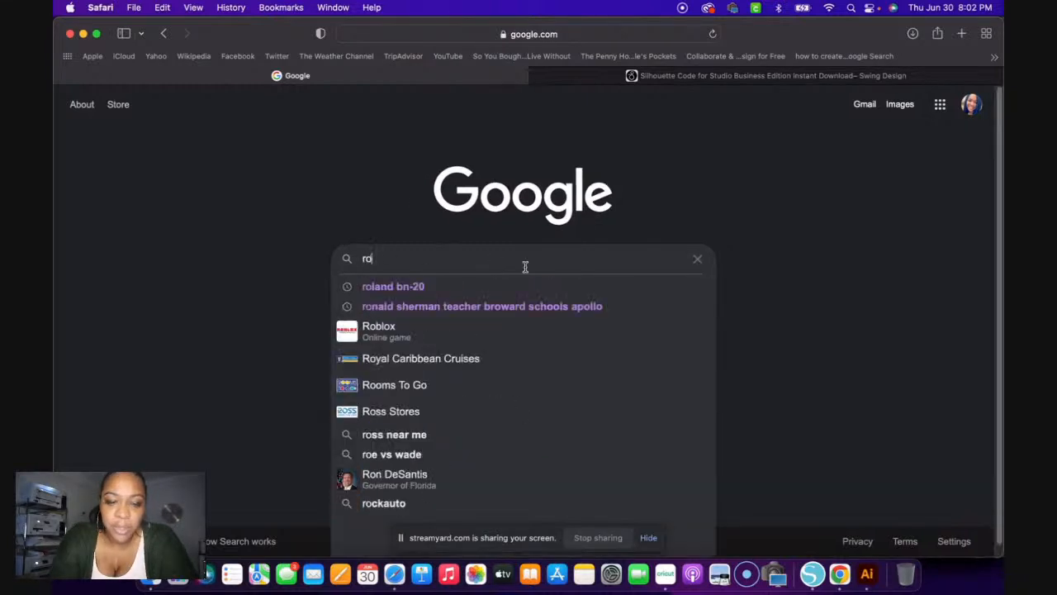
key("BackSpace")
key("BackSpace")
type("pink ")
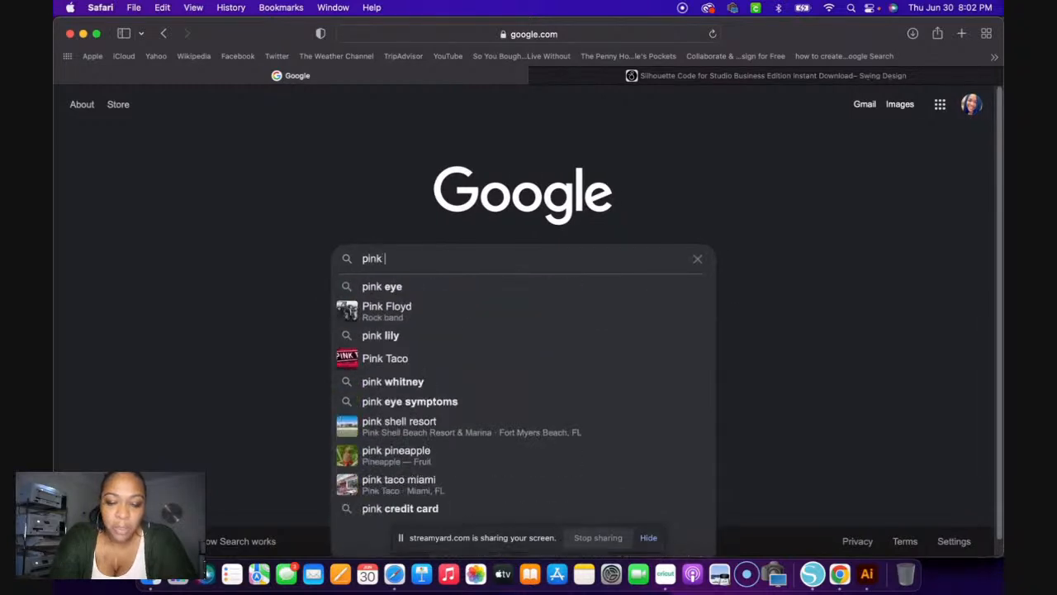
type("roses")
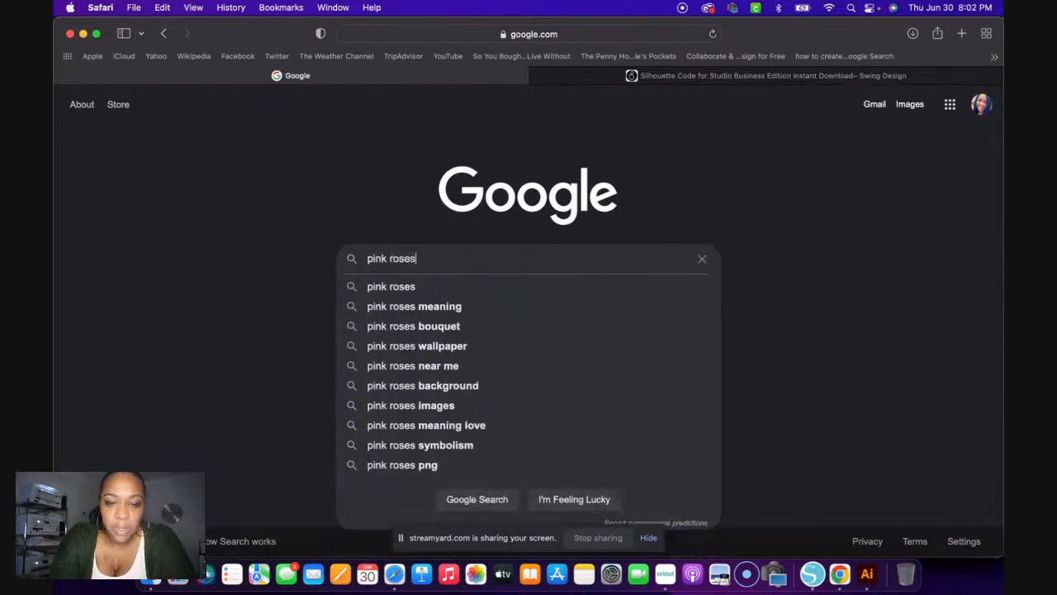
type(". p")
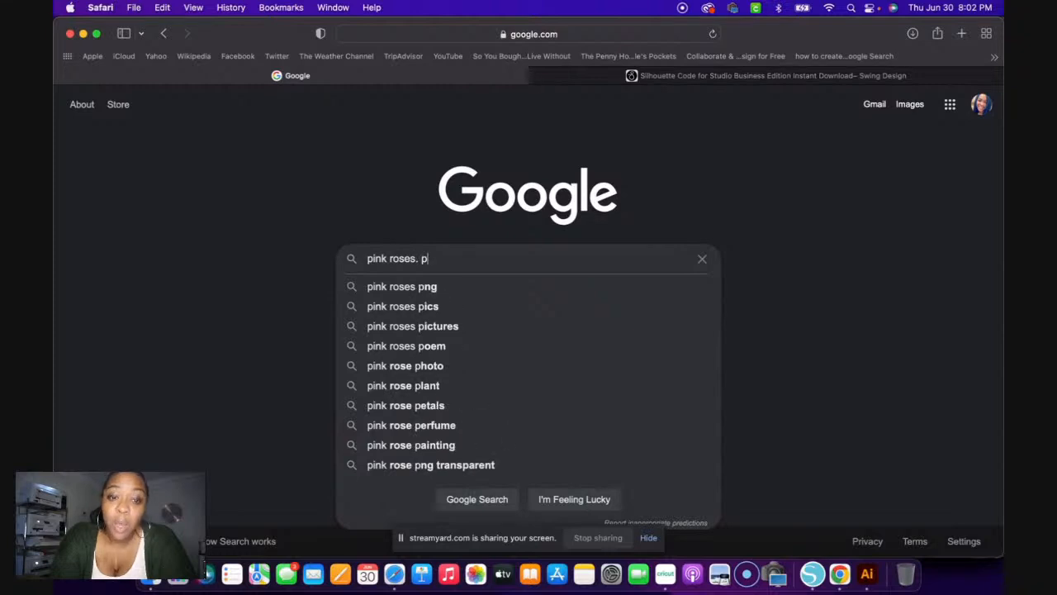
key("BackSpace")
key("BackSpace")
key("BackSpace")
key("BackSpace")
key("BackSpace")
key("BackSpace")
key("BackSpace")
key("BackSpace")
key("BackSpace")
key("BackSpace")
key("BackSpace")
key("BackSpace")
type("c")
key("BackSpace")
key("BackSpace")
- Search Google for "colorful roses png"
type("colorf")
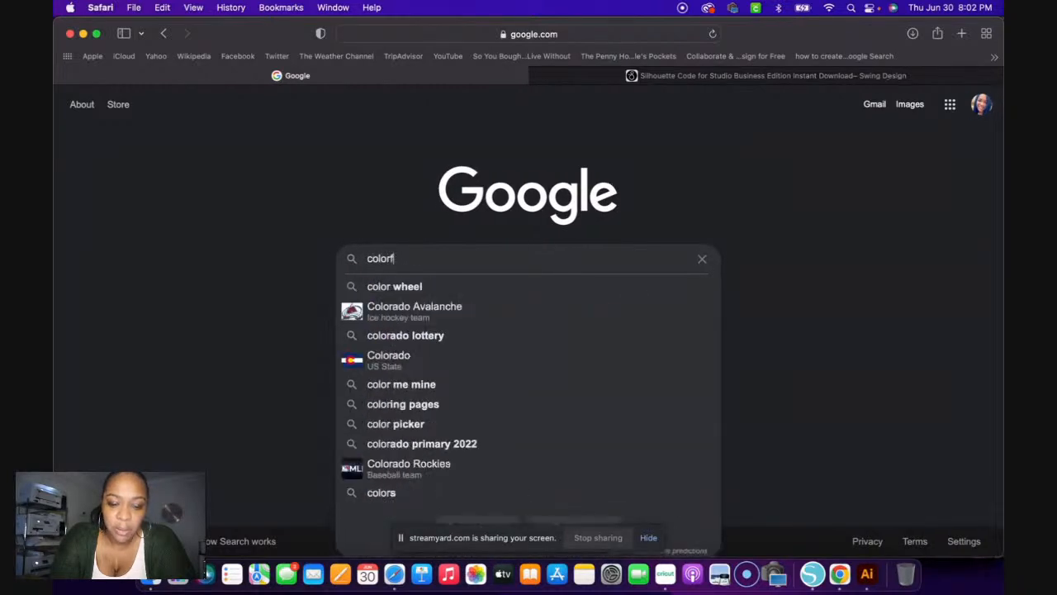
type("ul ros")
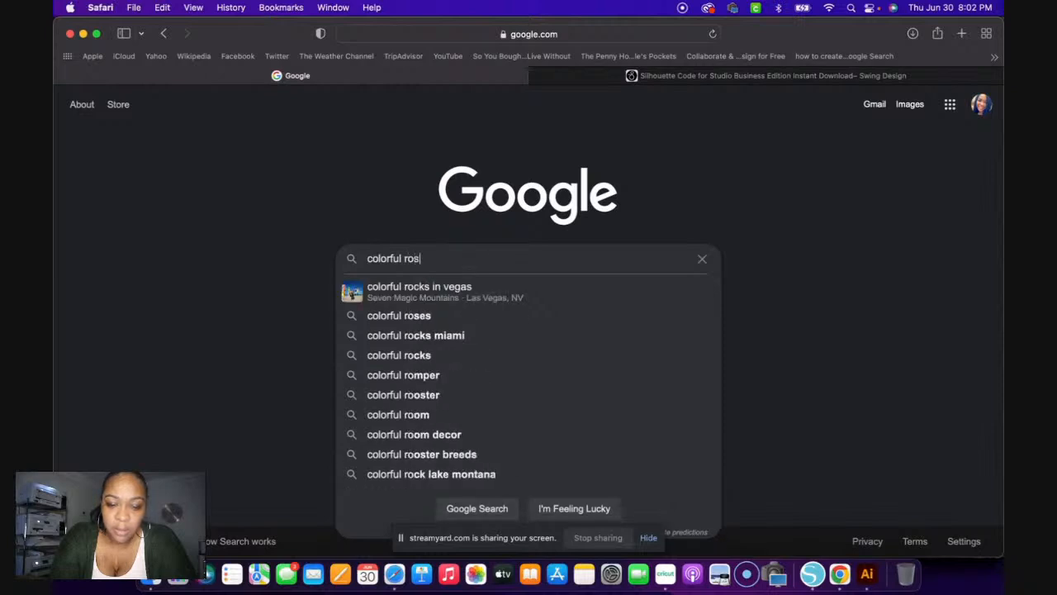
type("esn")
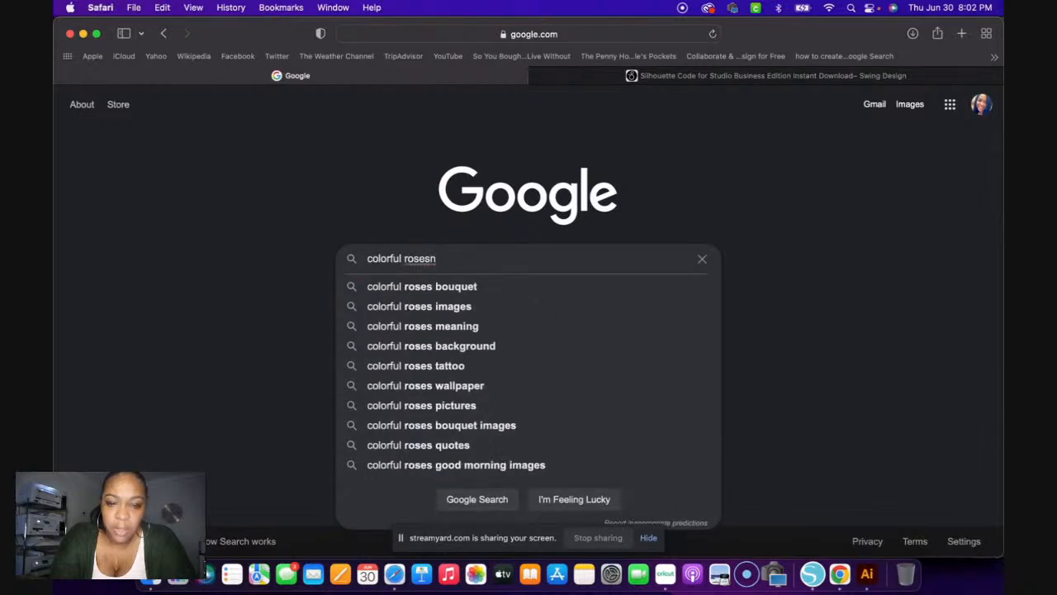
key("BackSpace")
type("o")
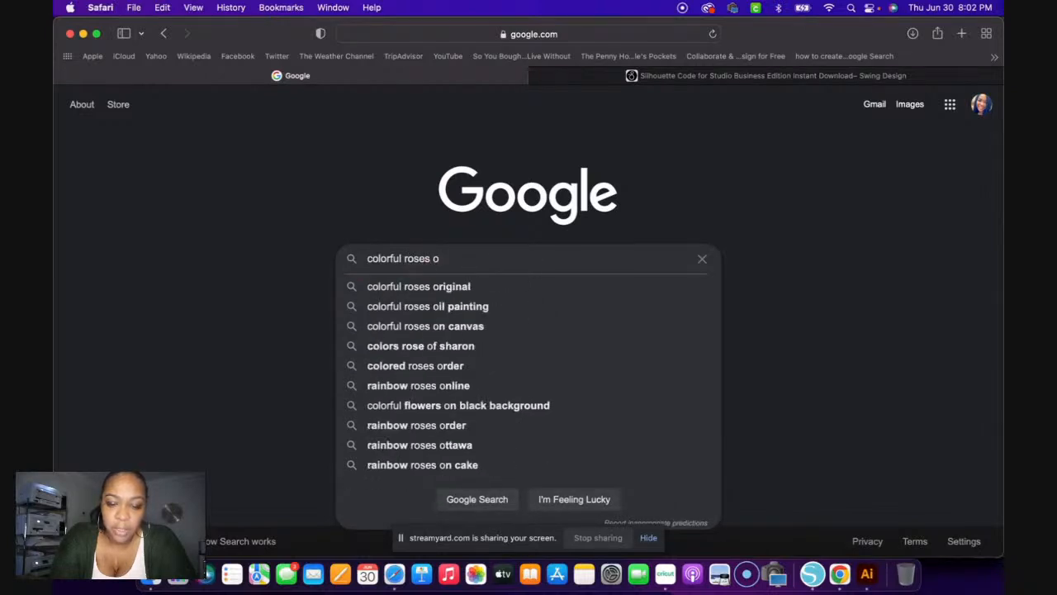
key("BackSpace")
type("png")
key("Return")
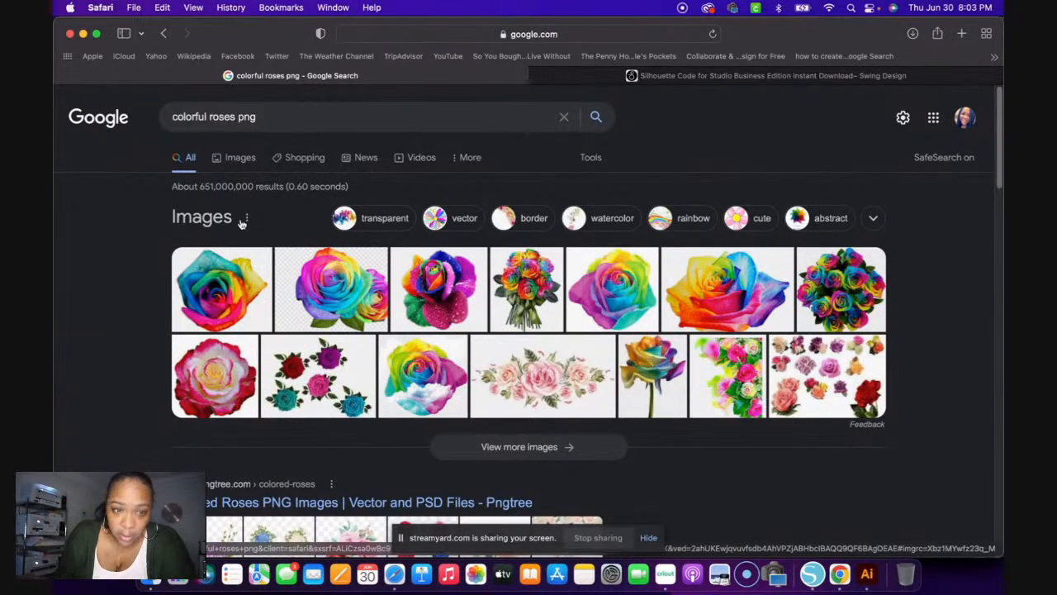
- Browse the image results for "colorful roses png" to look for a full-frame multicolored roses picture
left_click(252, 158)
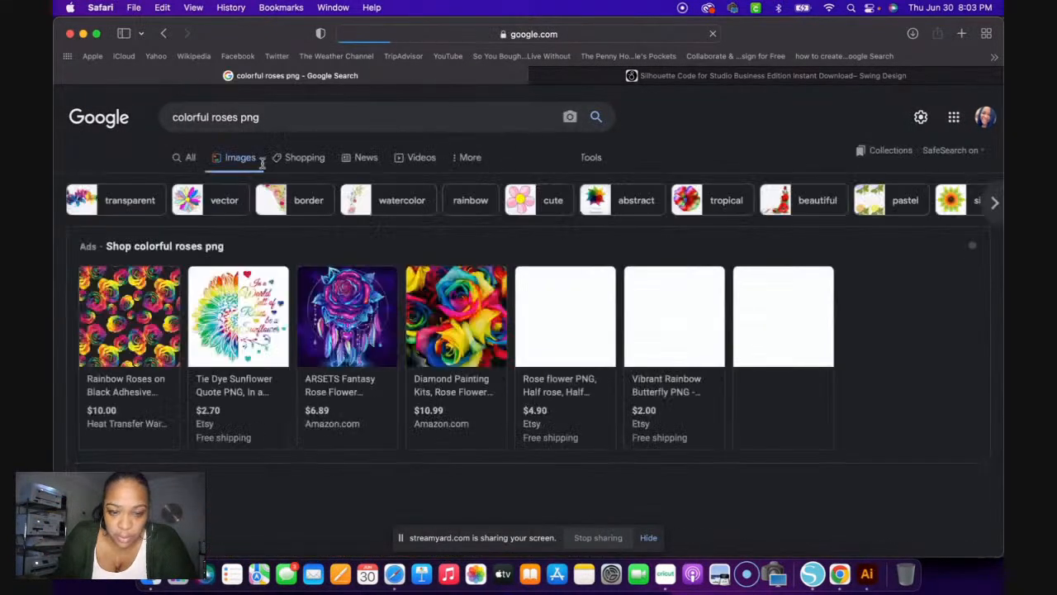
mouse_move(594, 425)
scroll(599, 420, "down", 1)
scroll(599, 420, "down", 3)
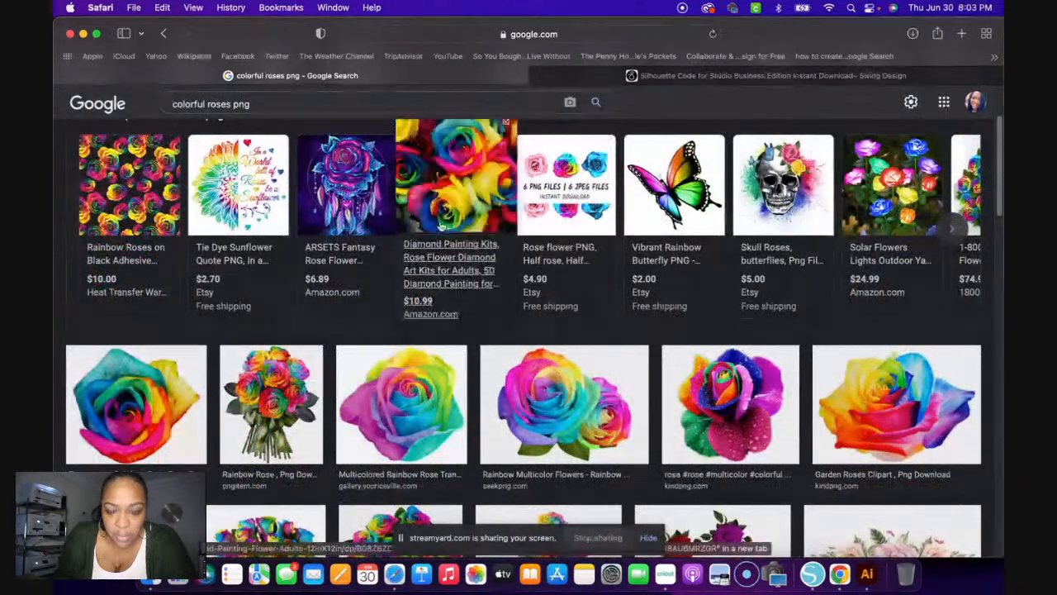
scroll(650, 374, "down", 3)
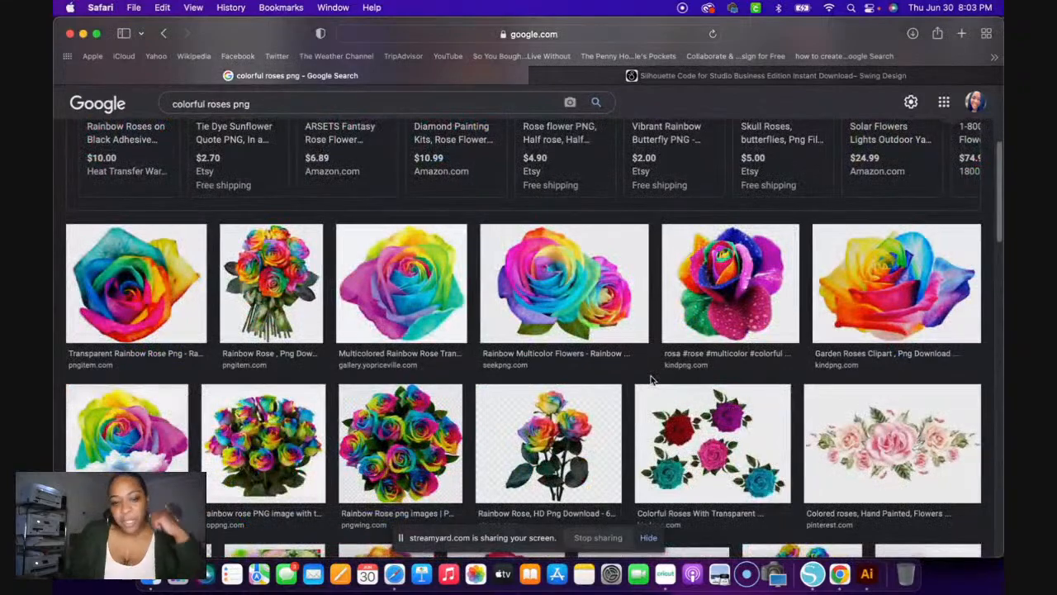
scroll(651, 379, "down", 9)
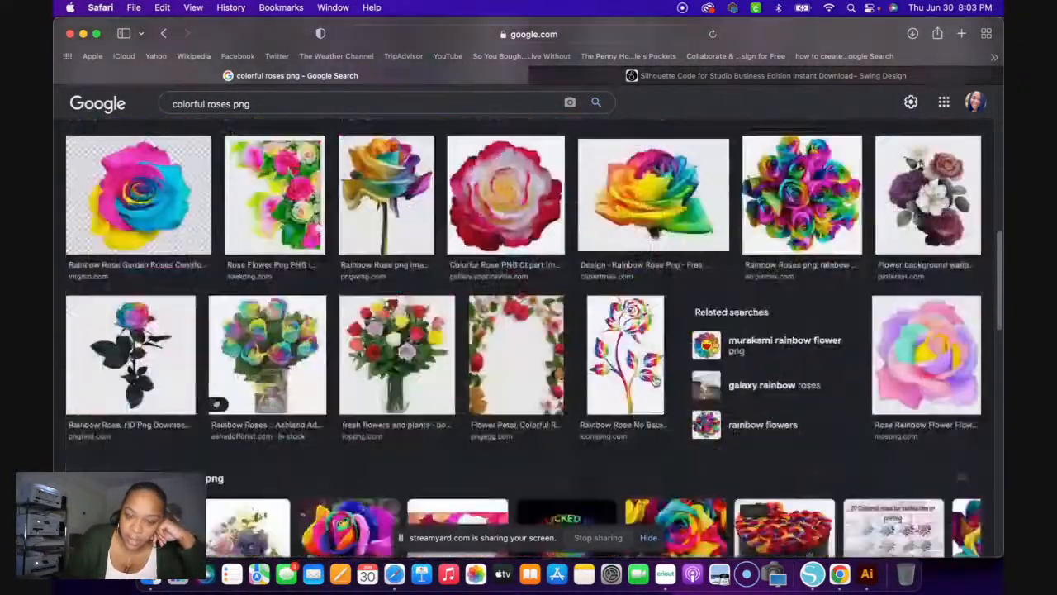
scroll(651, 381, "down", 8)
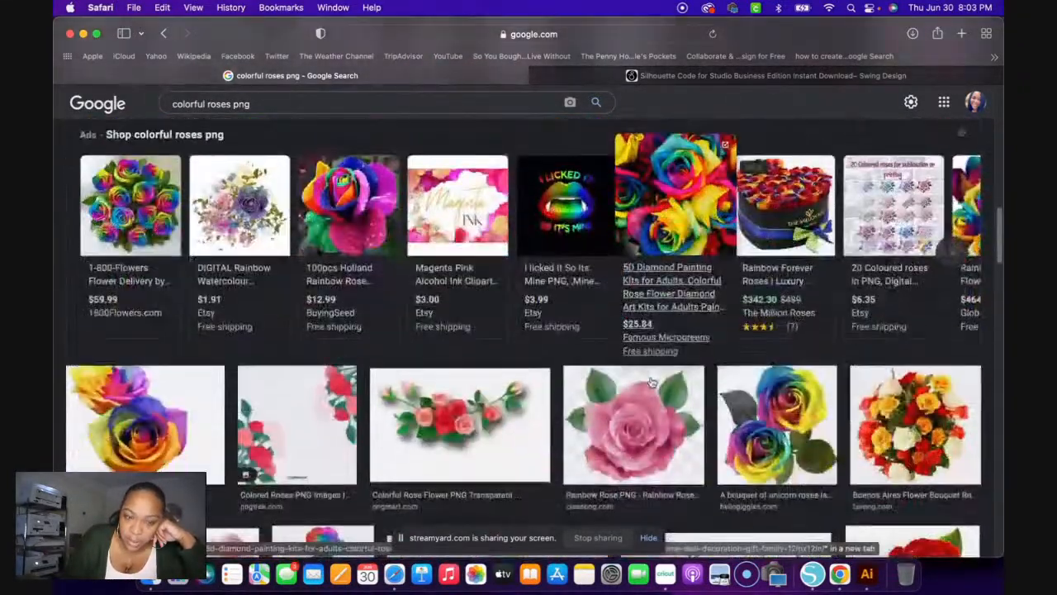
scroll(650, 383, "down", 20)
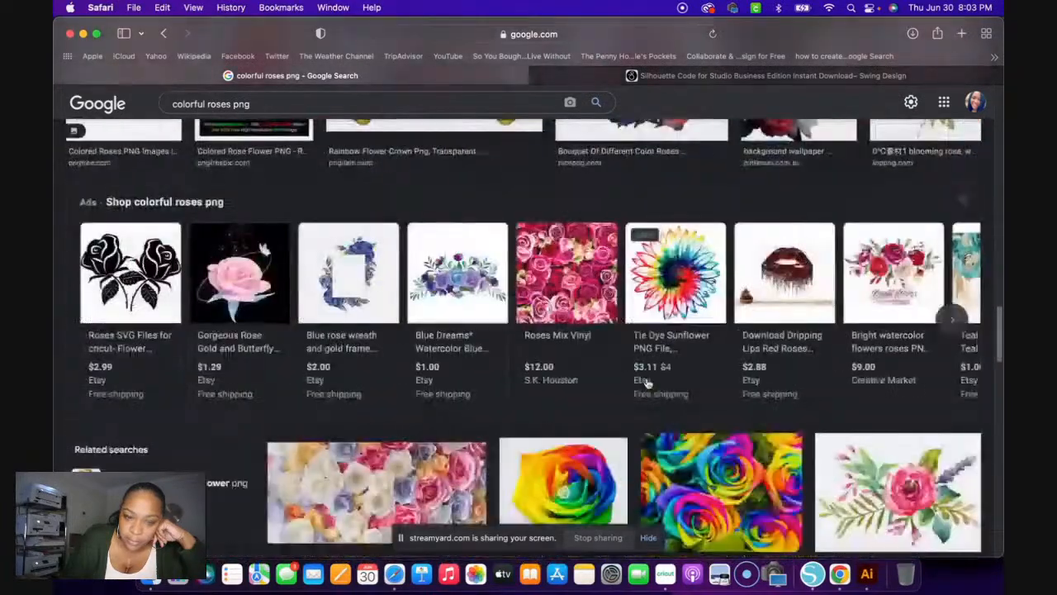
scroll(645, 384, "down", 3)
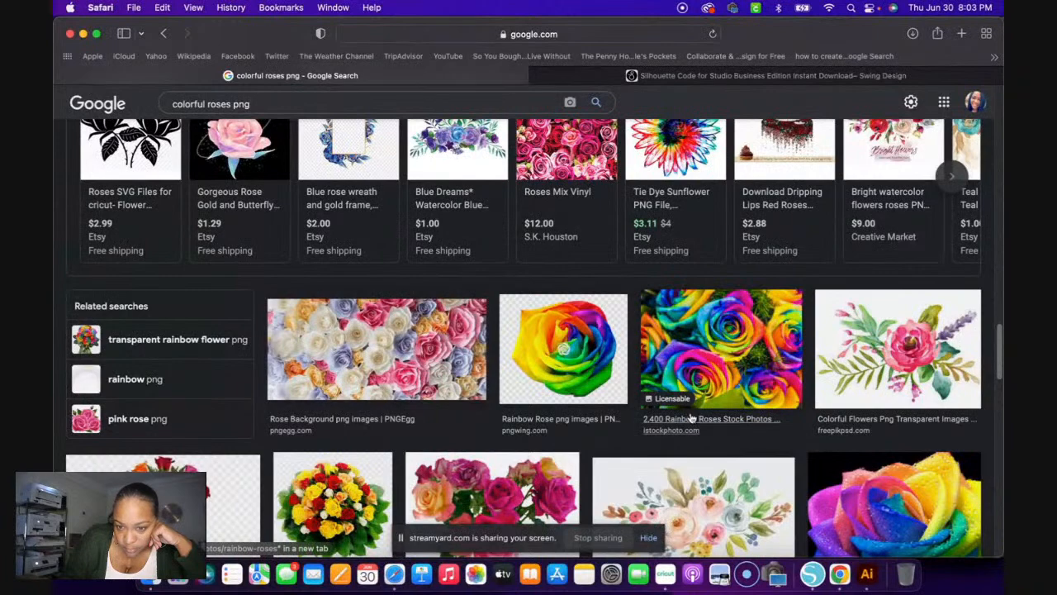
scroll(688, 406, "down", 10)
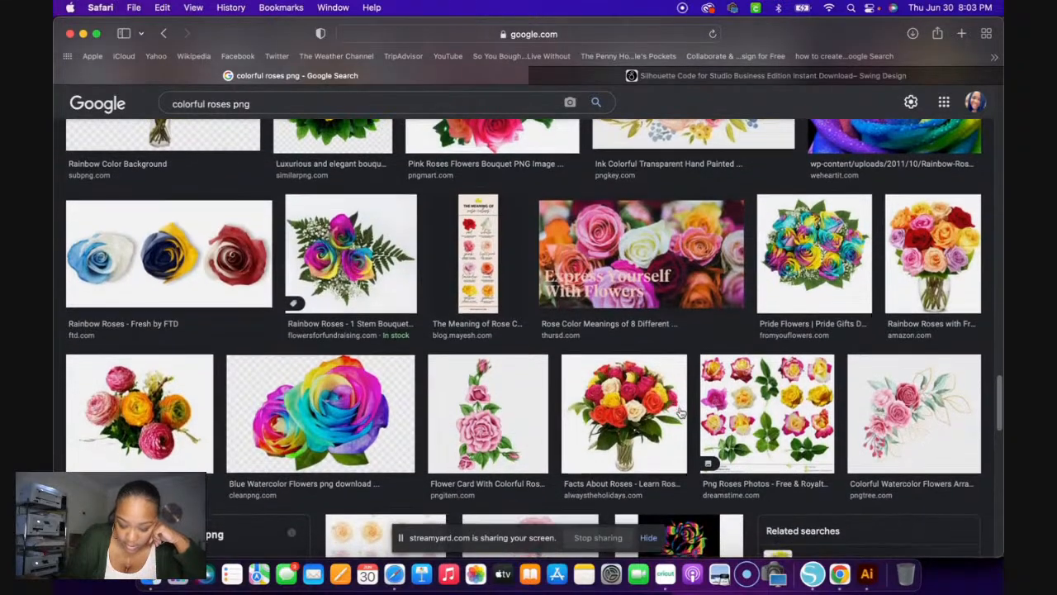
scroll(681, 416, "down", 1)
scroll(682, 416, "down", 10)
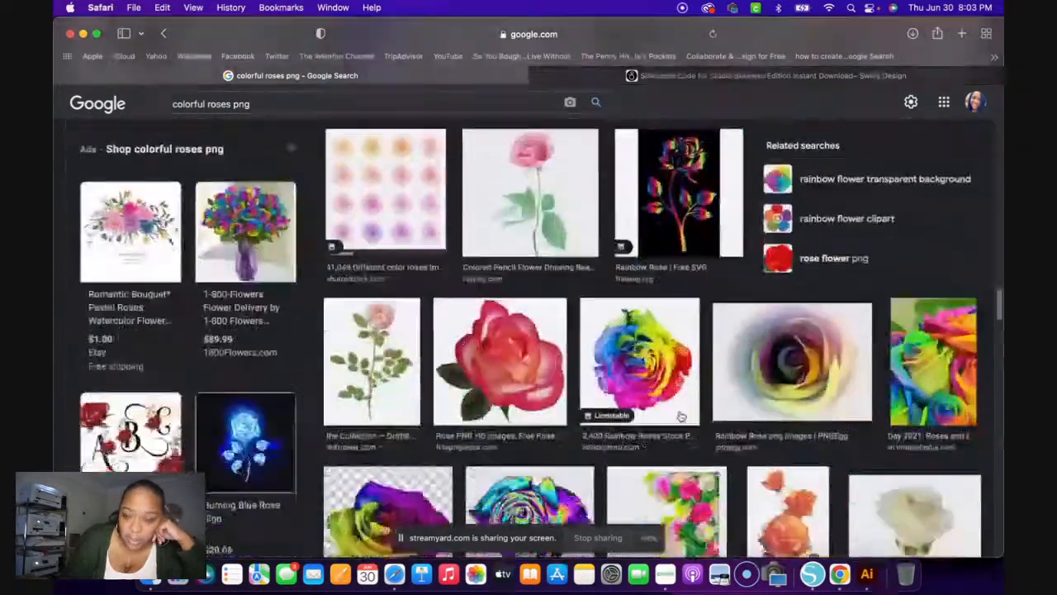
scroll(680, 416, "down", 2)
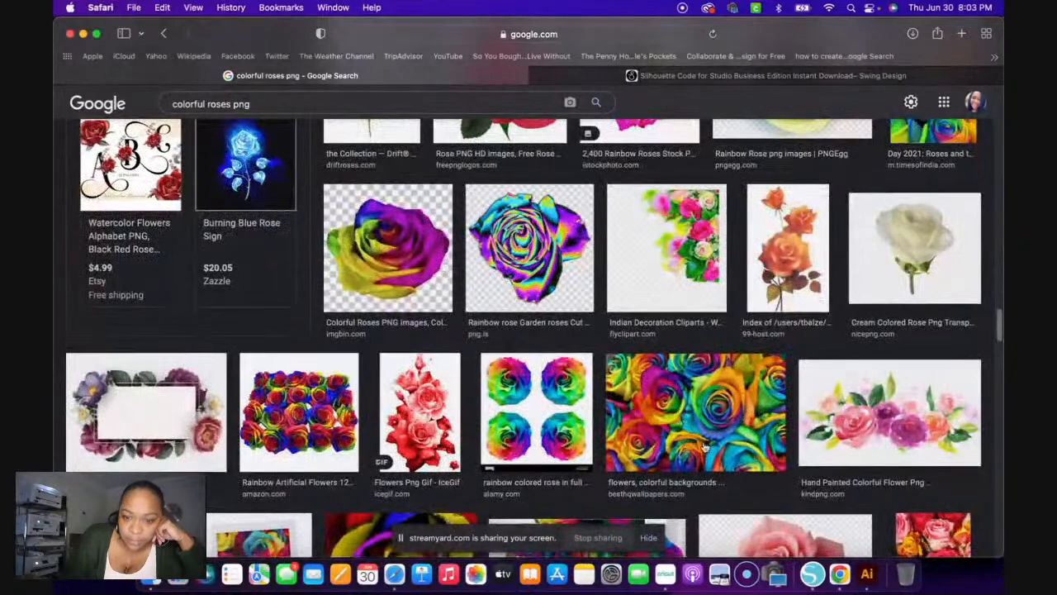
- Open the preview of the colorful roses bouquet wallpaper from besthqwallpapers and copy the image
left_click(701, 432)
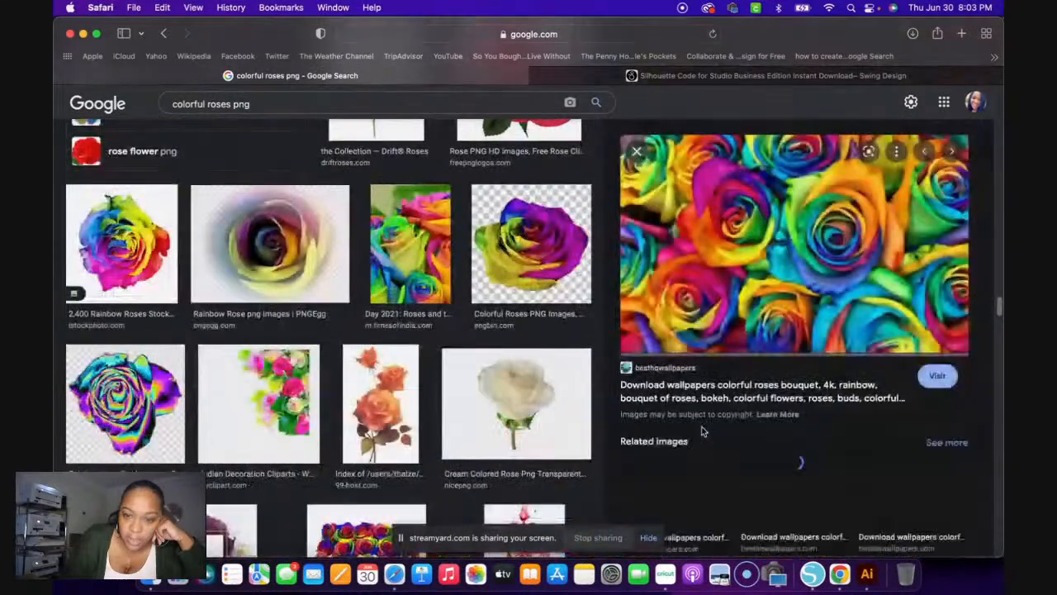
right_click(745, 259)
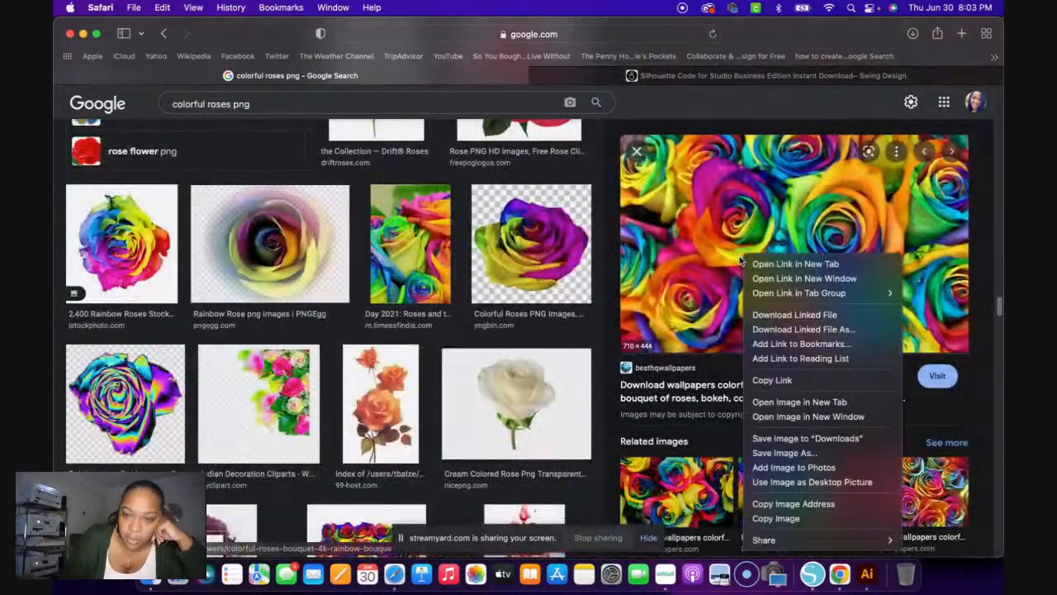
left_click(809, 518)
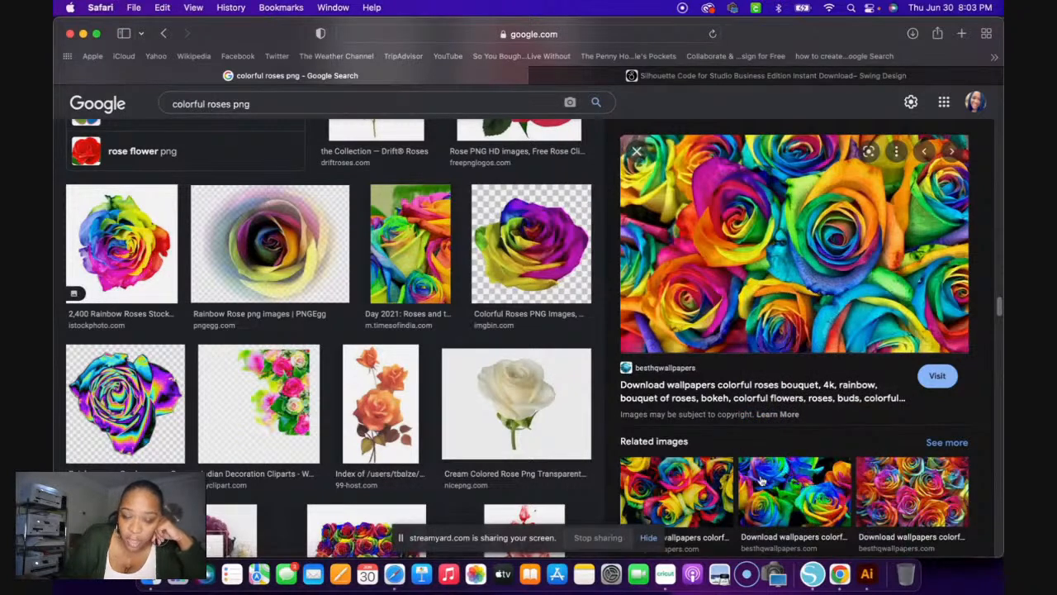
- Switch to Silhouette Studio, move the pink "things" lettering down clear of the BLINGY word, and deselect it
left_click(812, 572)
left_click(191, 198)
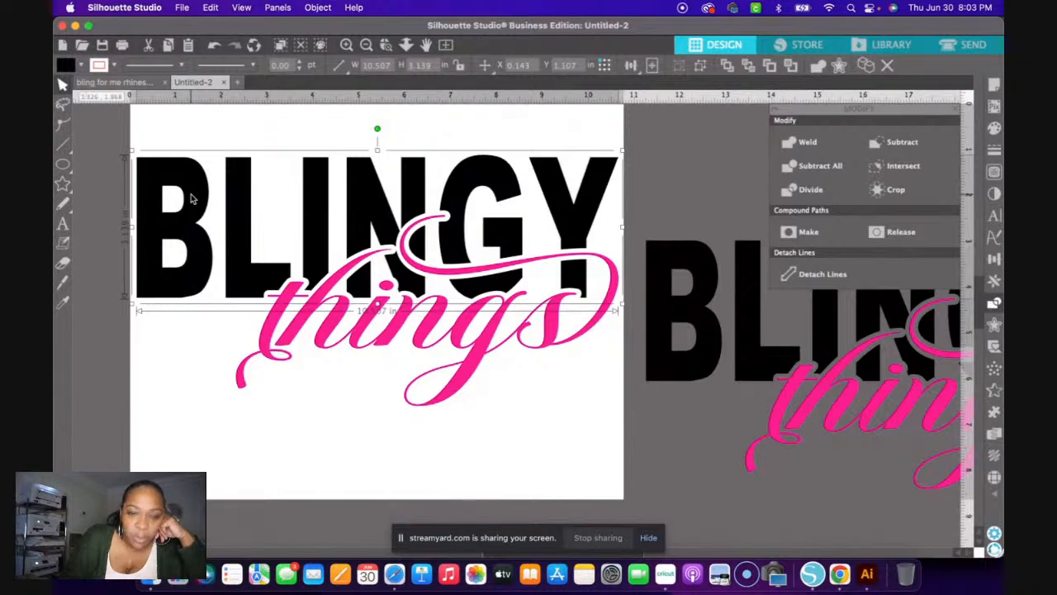
left_click(501, 432)
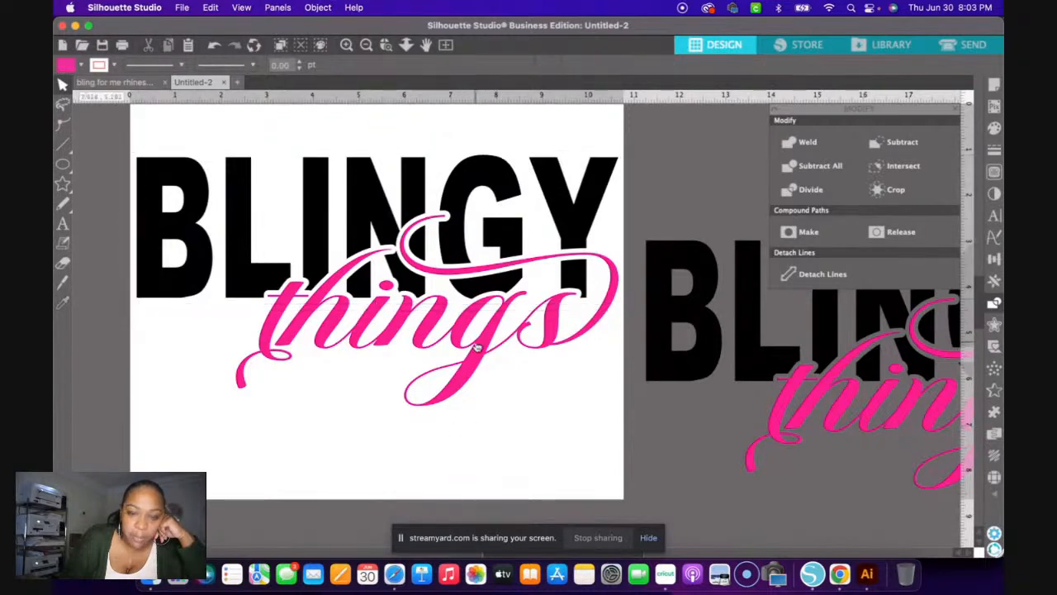
left_click_drag(476, 347, 465, 538)
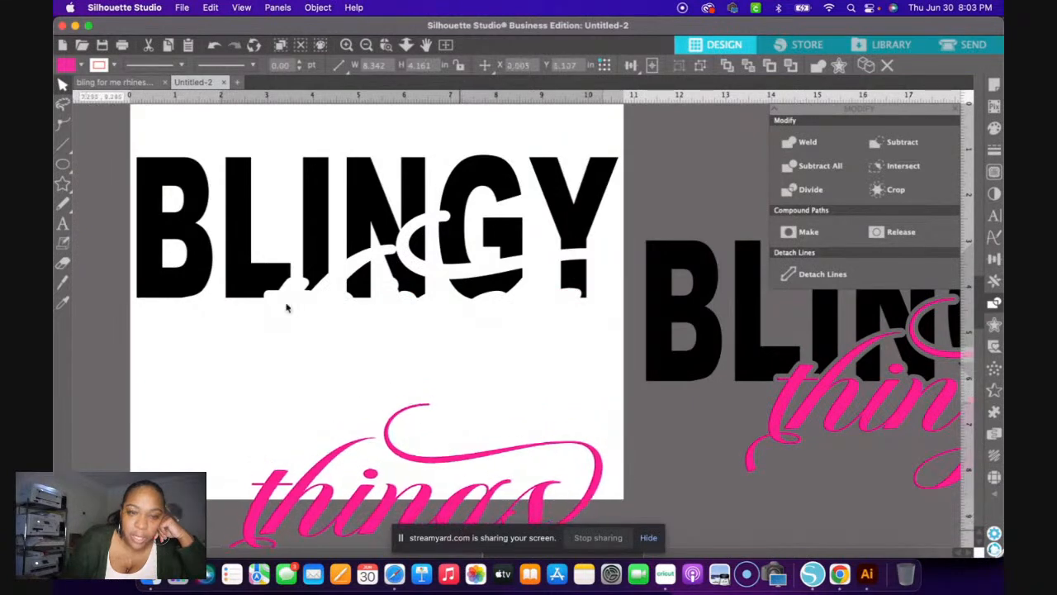
left_click(352, 381)
- Paste the copied roses image, move it over the start of the BLINGY word, and enlarge it to about 6.78 in wide
right_click(229, 344)
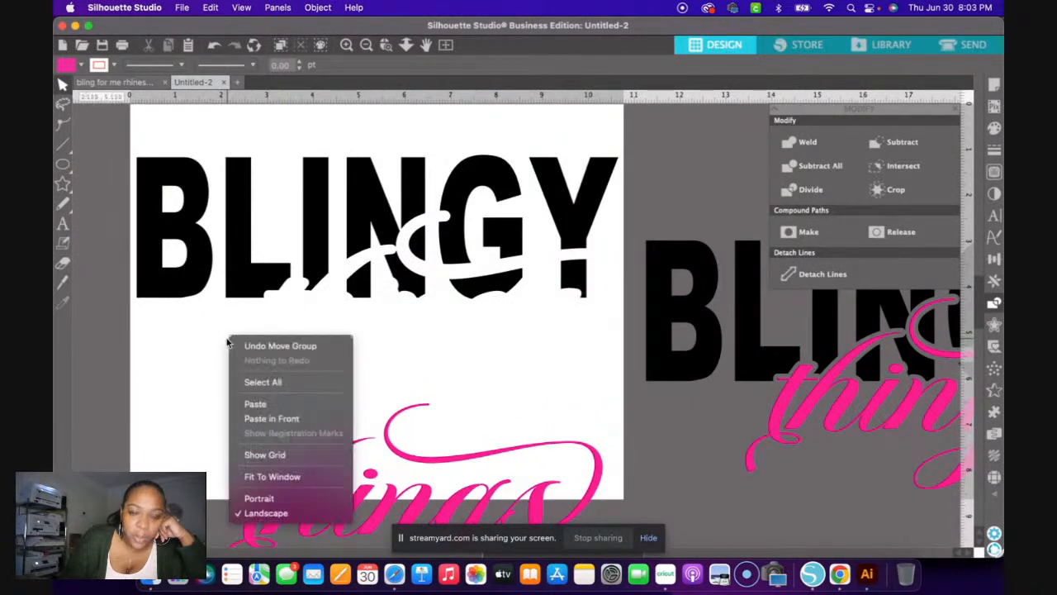
left_click(260, 404)
left_click_drag(439, 325, 200, 238)
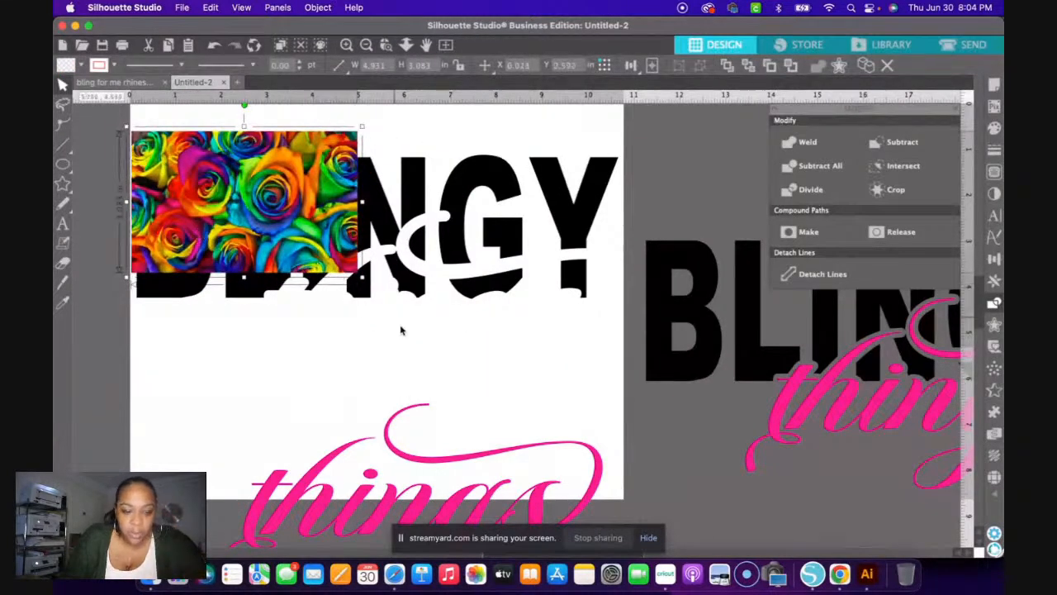
left_click_drag(362, 278, 467, 304)
- Send the roses image behind the BLINGY lettering and enlarge it to about 10.6 by 6.63 in, covering the whole word
right_click(377, 242)
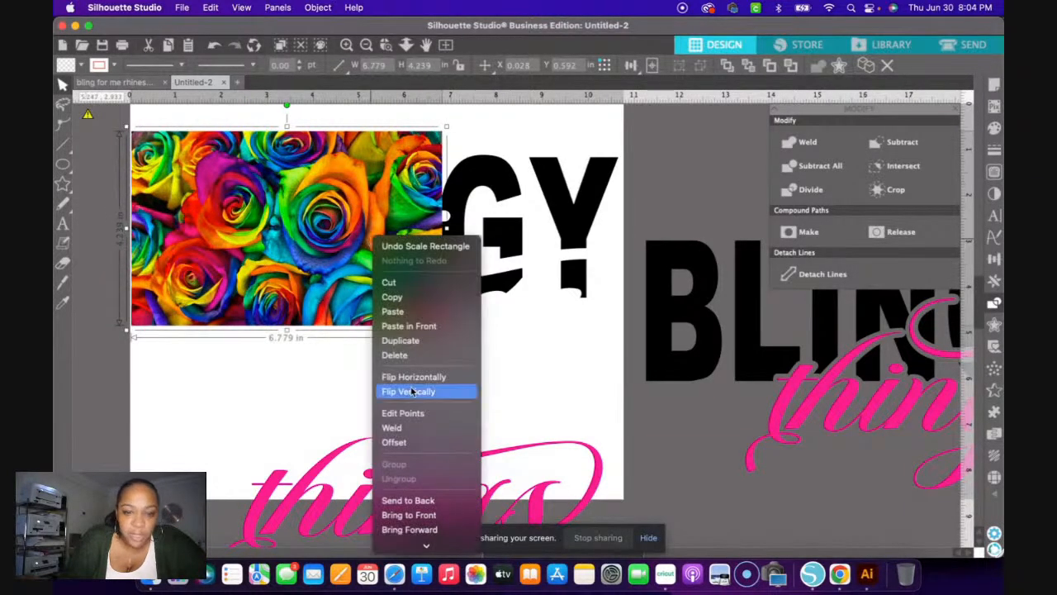
left_click(421, 501)
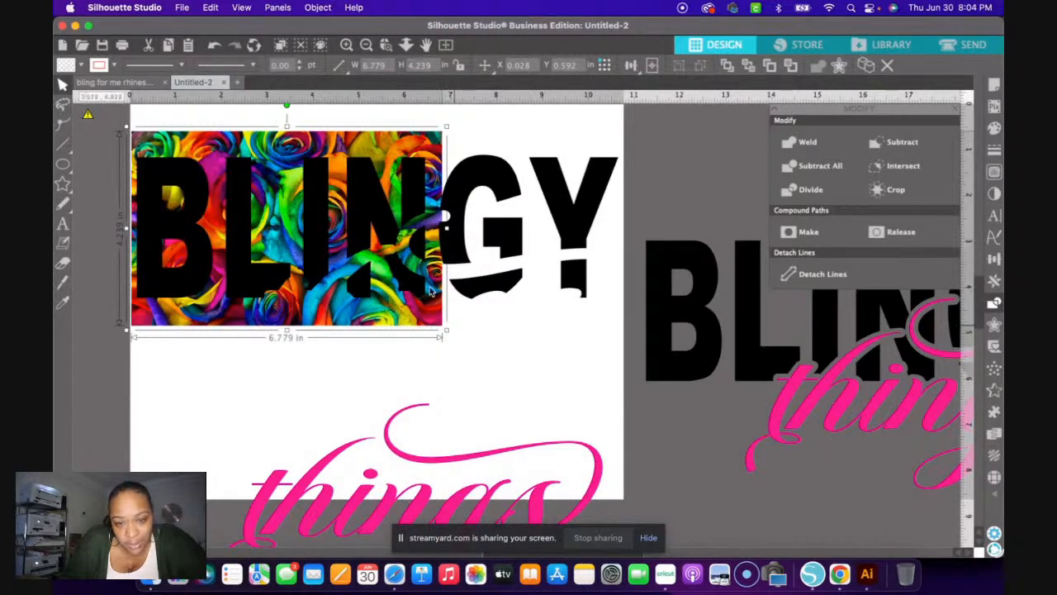
left_click_drag(384, 299, 382, 263)
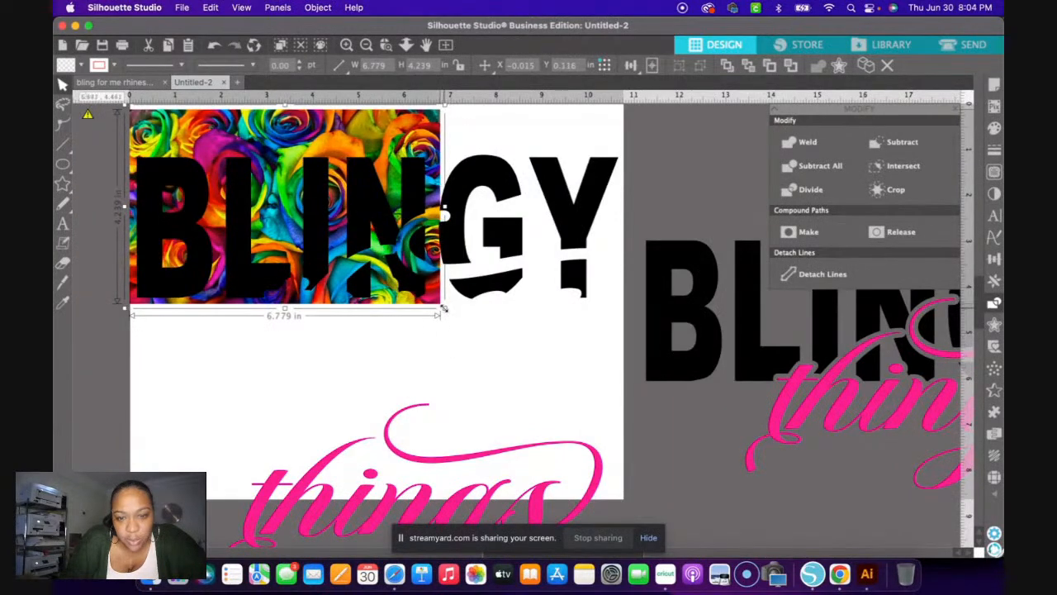
left_click_drag(443, 308, 632, 414)
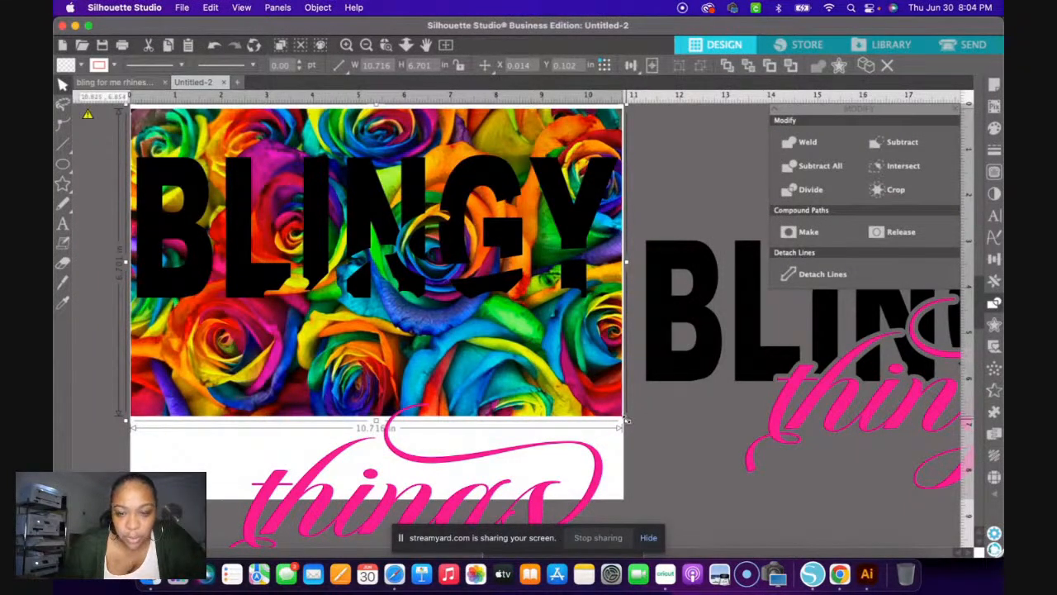
left_click_drag(625, 421, 628, 421)
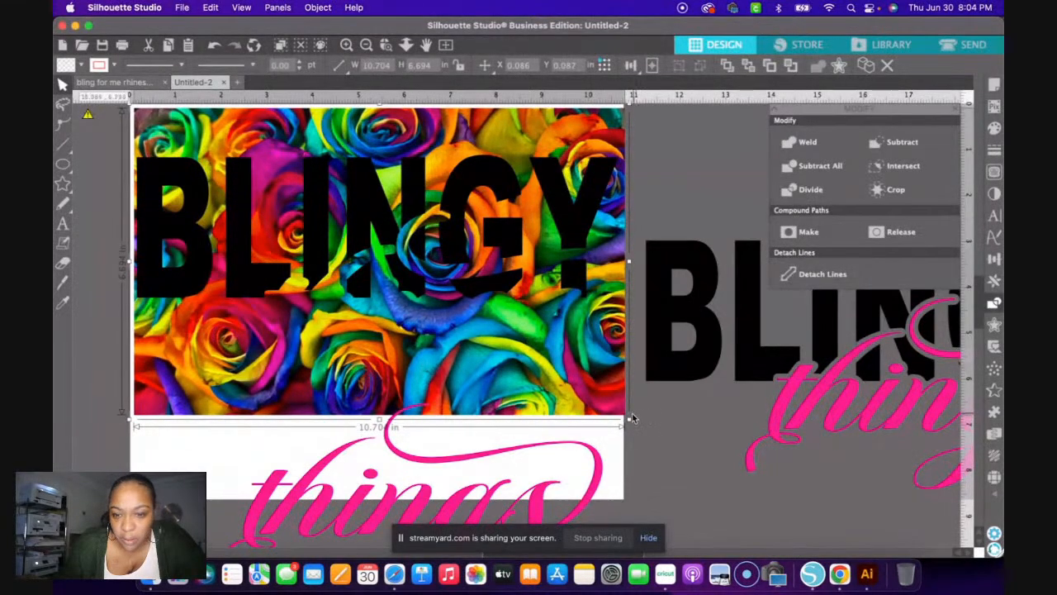
left_click_drag(628, 423, 625, 420)
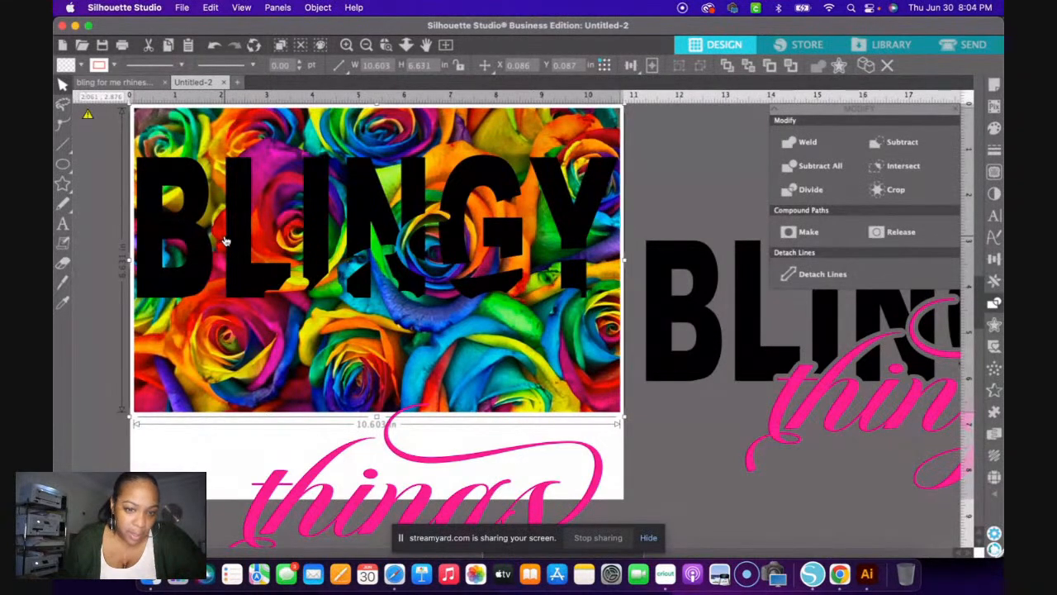
- Select the BLINGY lettering together with the roses image, crop the image to the letters, and group the resulting pieces
left_click_drag(101, 223, 232, 224)
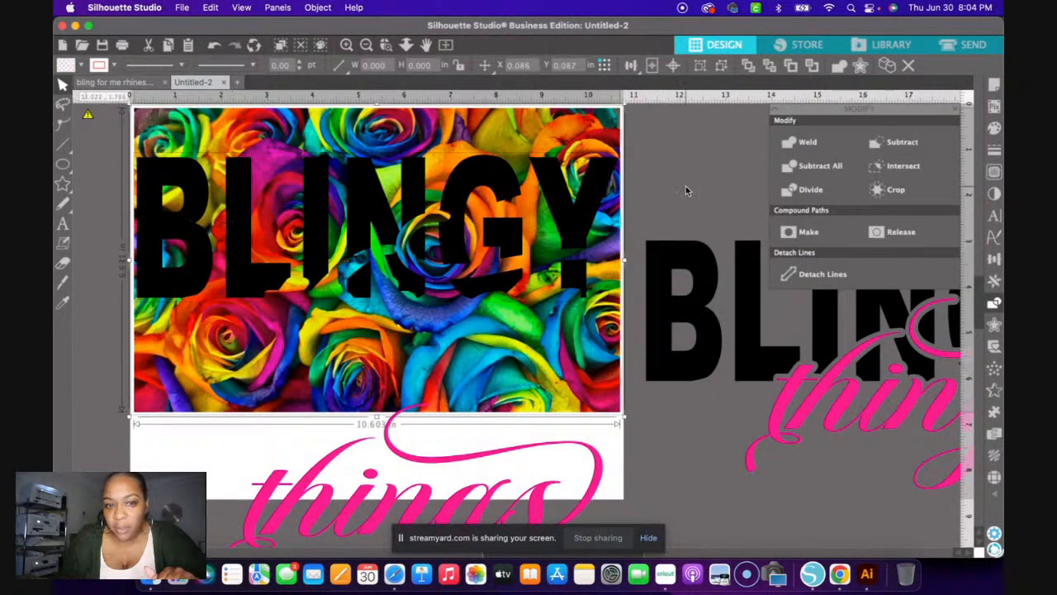
left_click(892, 192)
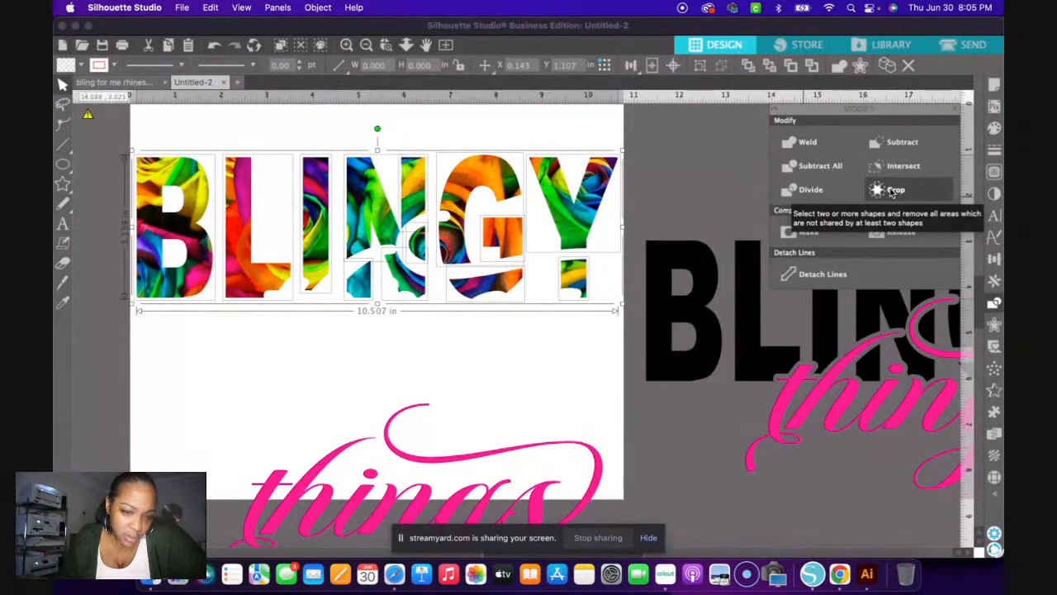
right_click(456, 189)
left_click(509, 408)
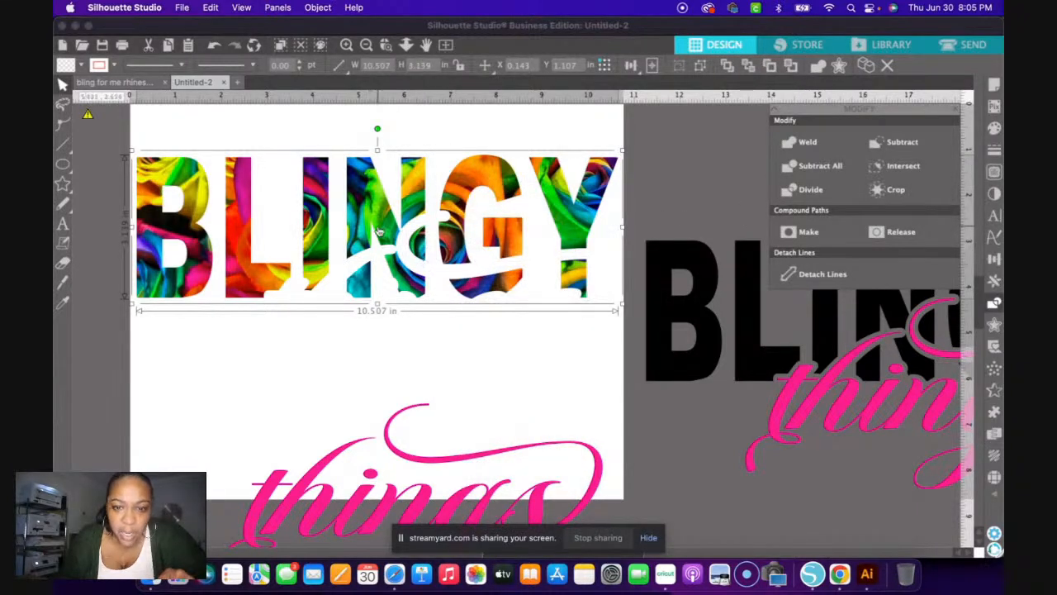
- Nudge the rose-filled BLINGY word and move the pink "things" lettering back into its cut-out, at about X 2.380 in and Y 2.448 in
left_click_drag(378, 231, 382, 234)
left_click(419, 502)
left_click_drag(418, 502, 439, 312)
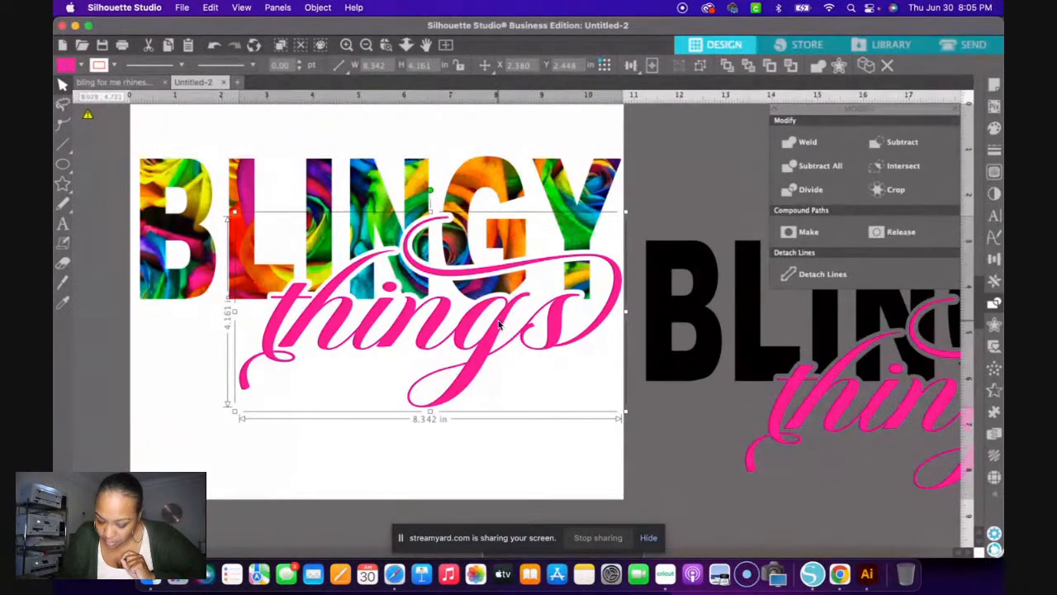
- Select the rose-filled BLINGY word and the pink "things" lettering on the page and group them
scroll(537, 373, "down", 2)
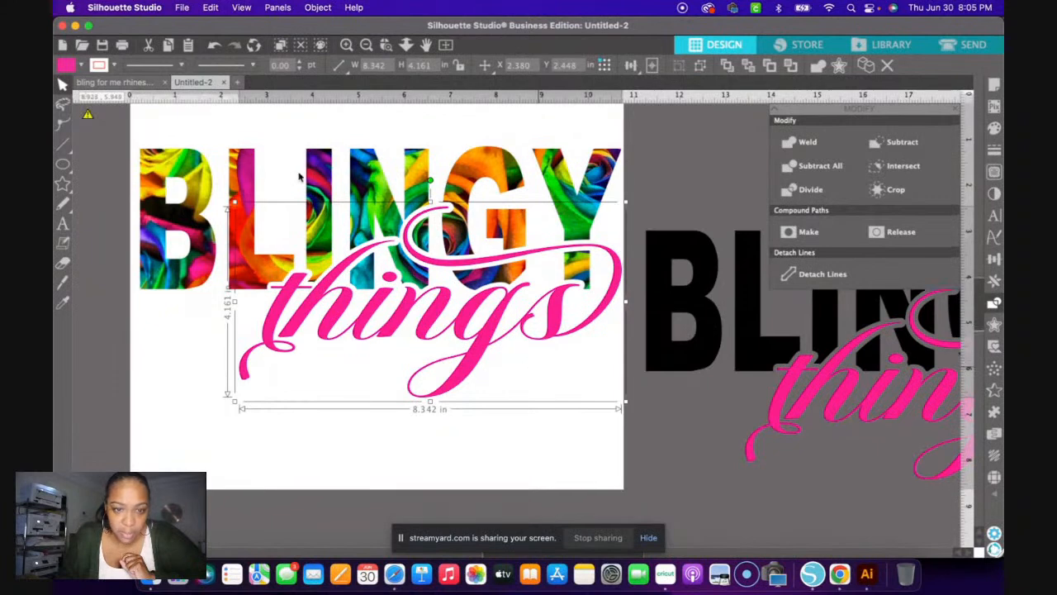
left_click(189, 129)
left_click_drag(163, 120, 569, 428)
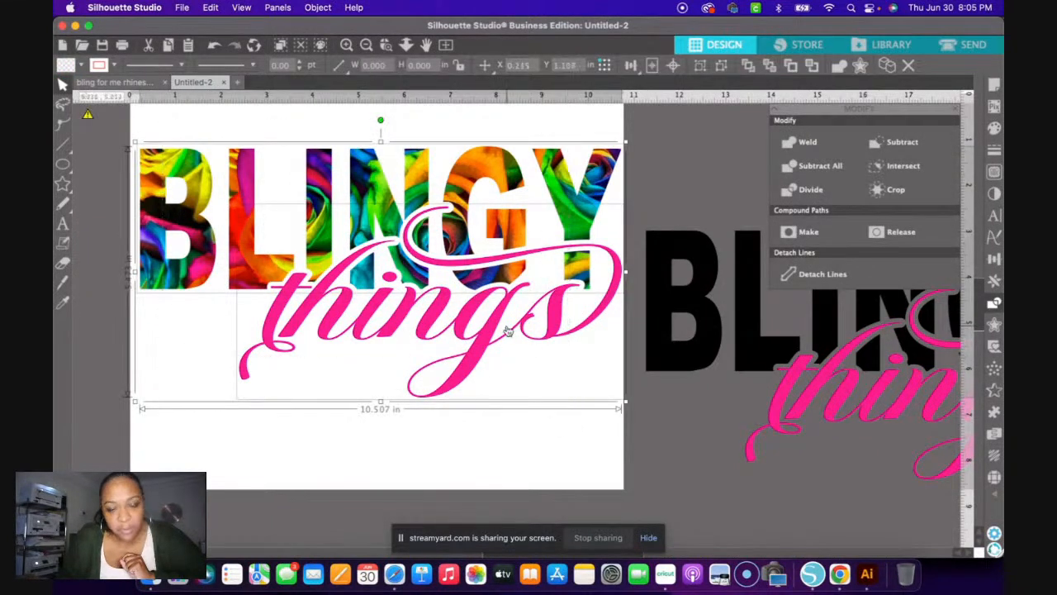
right_click(433, 233)
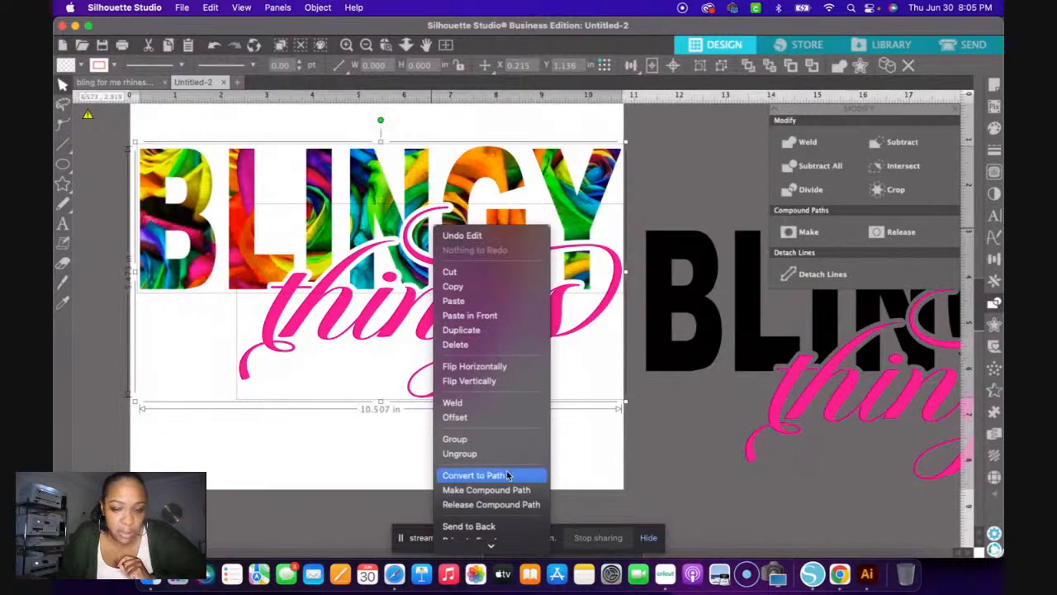
left_click(507, 439)
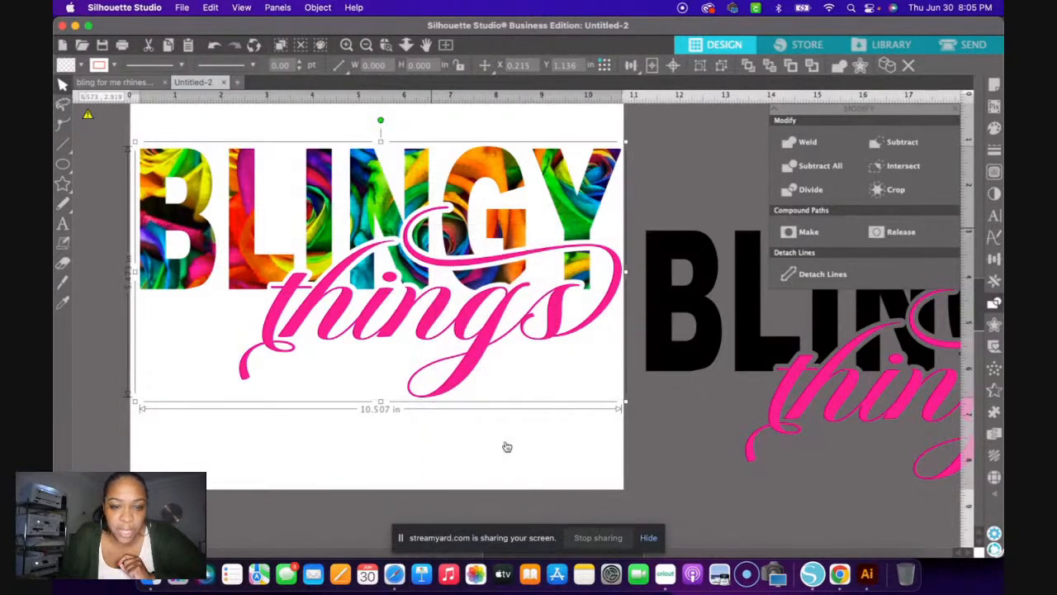
- Move the grouped BLINGY things design down the page to about X 0.273 in and Y 2.433 in
key("Down")
key("Down")
key("Down")
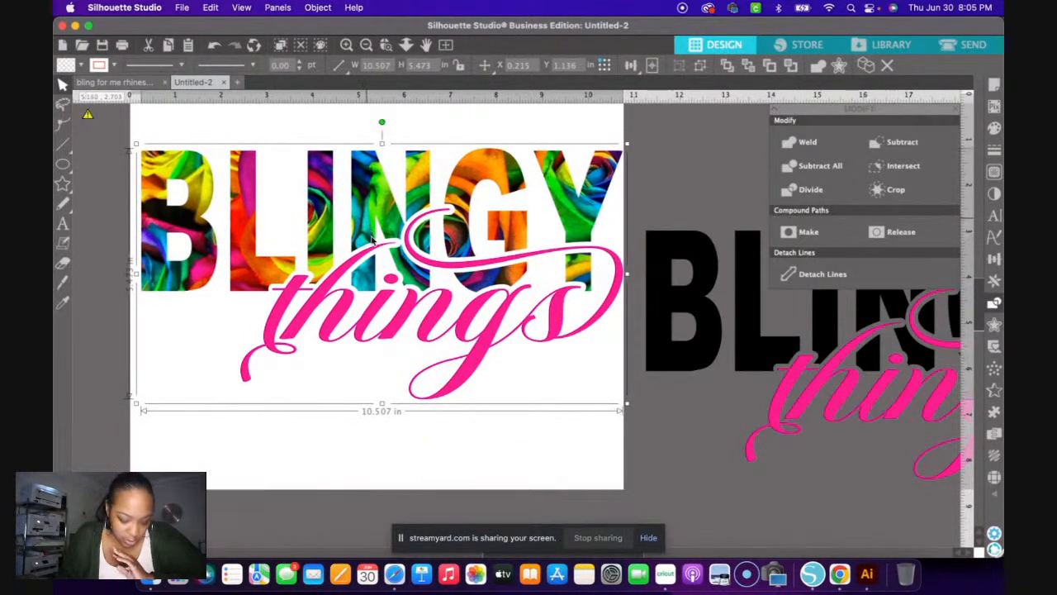
key("Right")
key("Down")
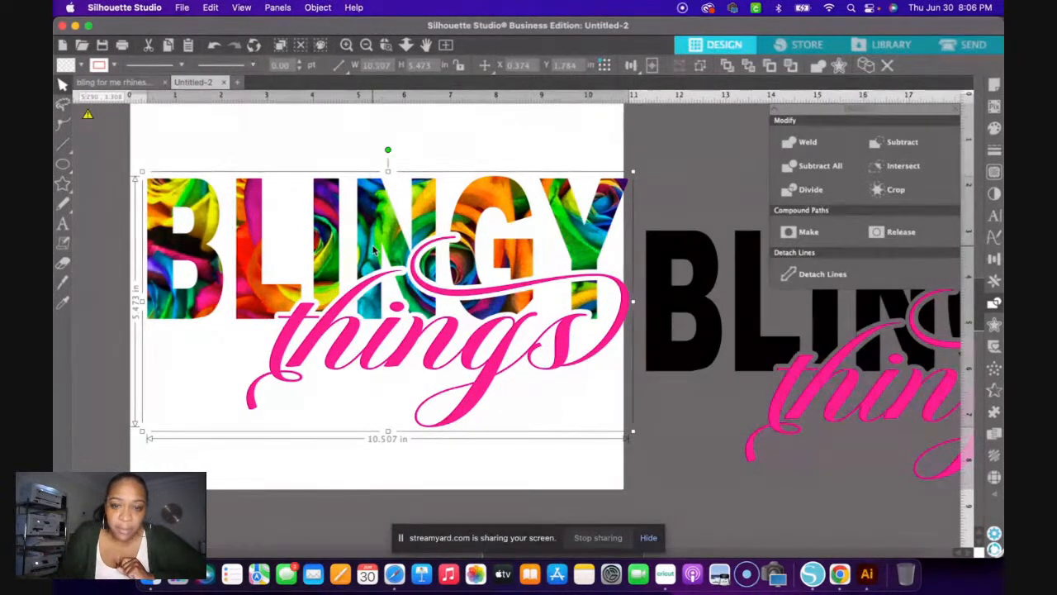
left_click_drag(373, 235, 370, 263)
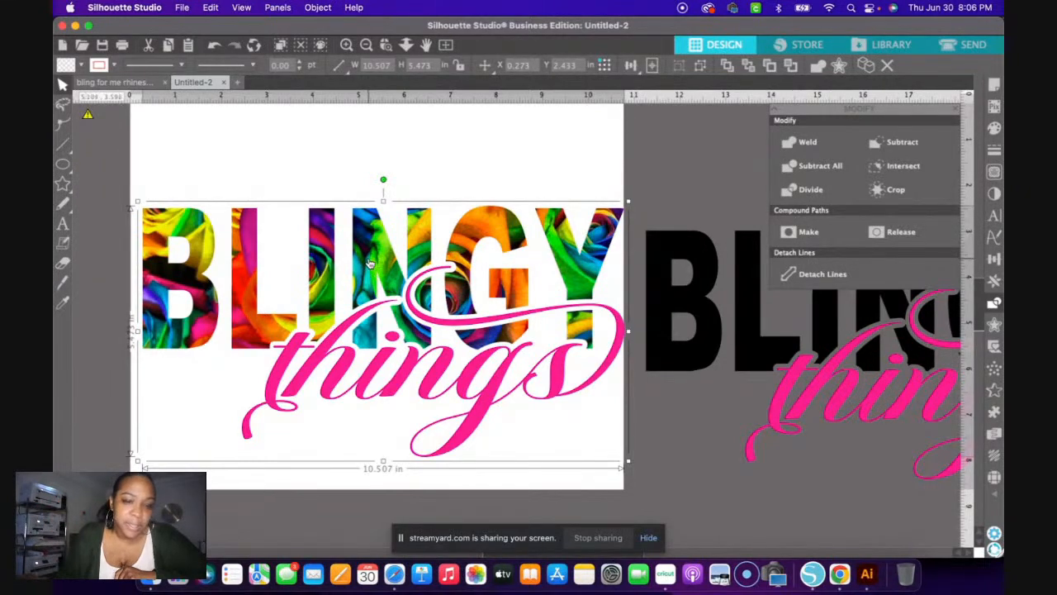
- Move the rose-filled design below the page, and place the black-and-pink BLINGY things copy on the page at about X 0.287 in, Y 1.669 in
left_click_drag(387, 261, 436, 547)
left_click_drag(412, 505, 384, 517)
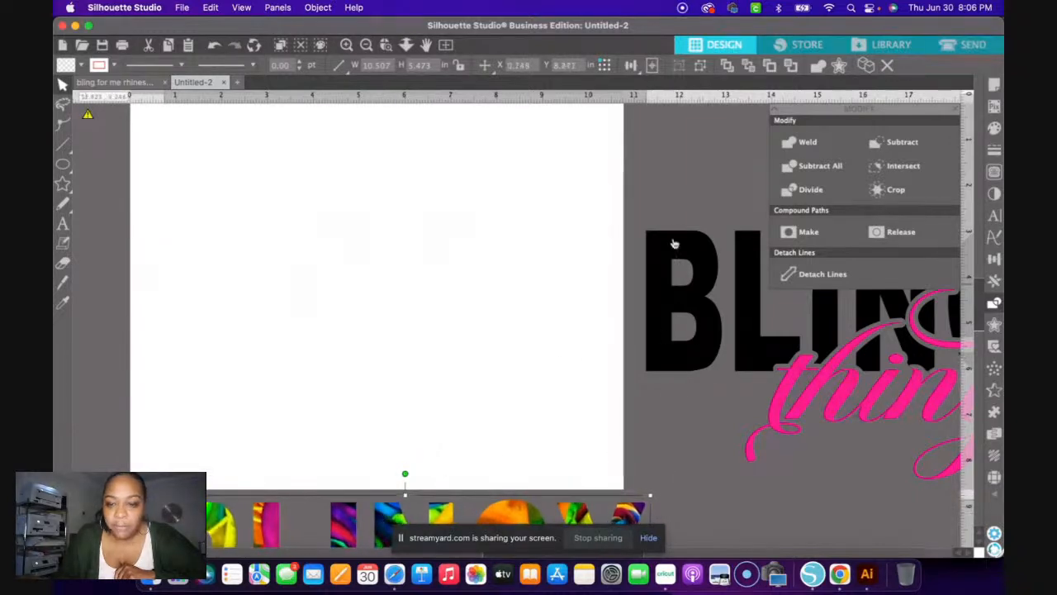
left_click(739, 319)
left_click_drag(877, 434, 880, 438)
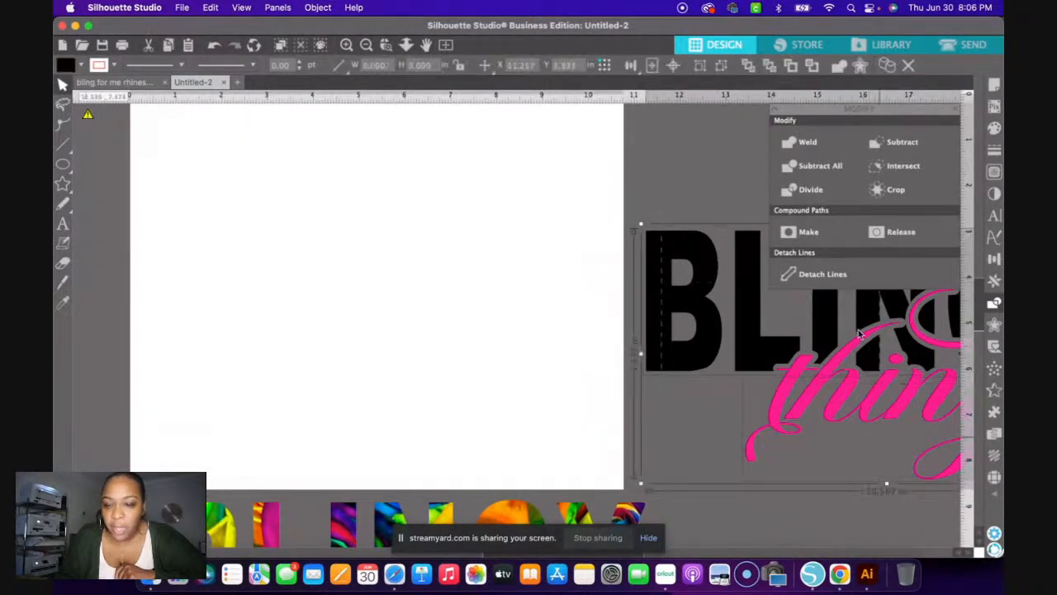
left_click_drag(867, 325, 367, 269)
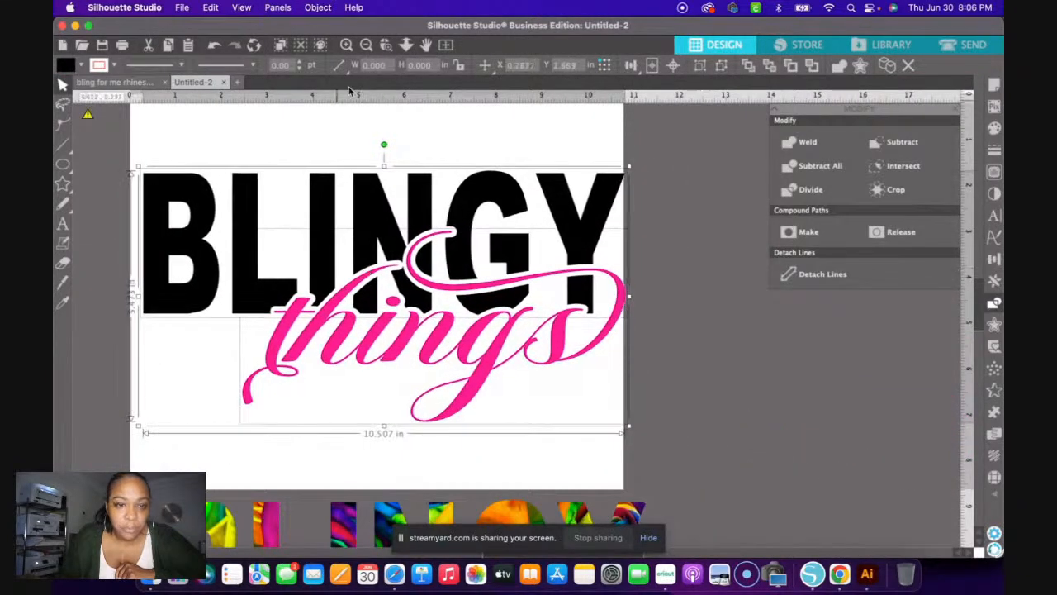
- Close the Modify options and nudge the black-and-pink design to about X 0.191 in and Y 1.650 in, leaving it deselected
left_click(346, 44)
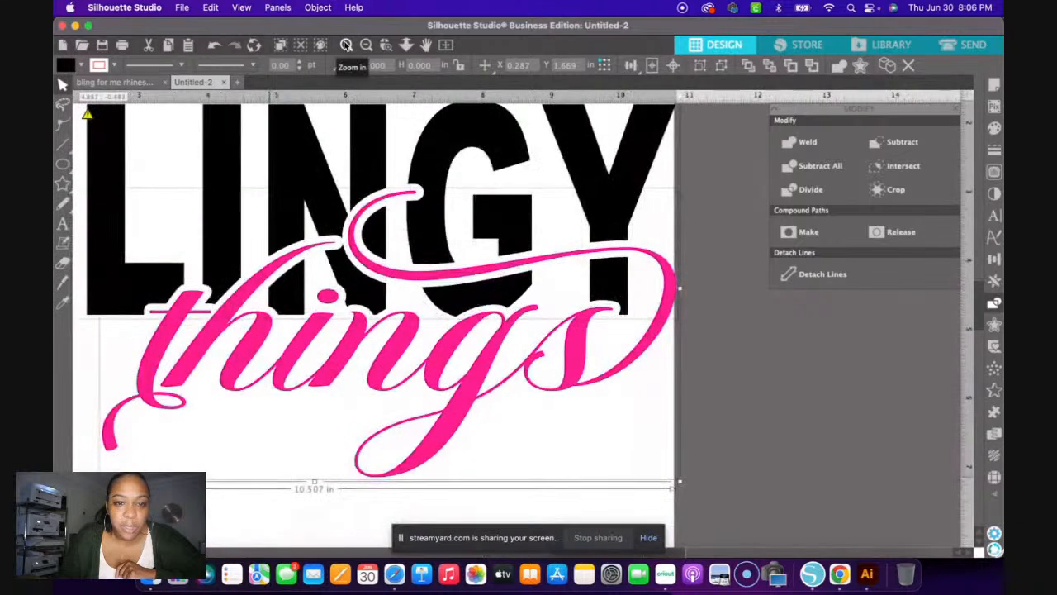
scroll(501, 317, "left", 3)
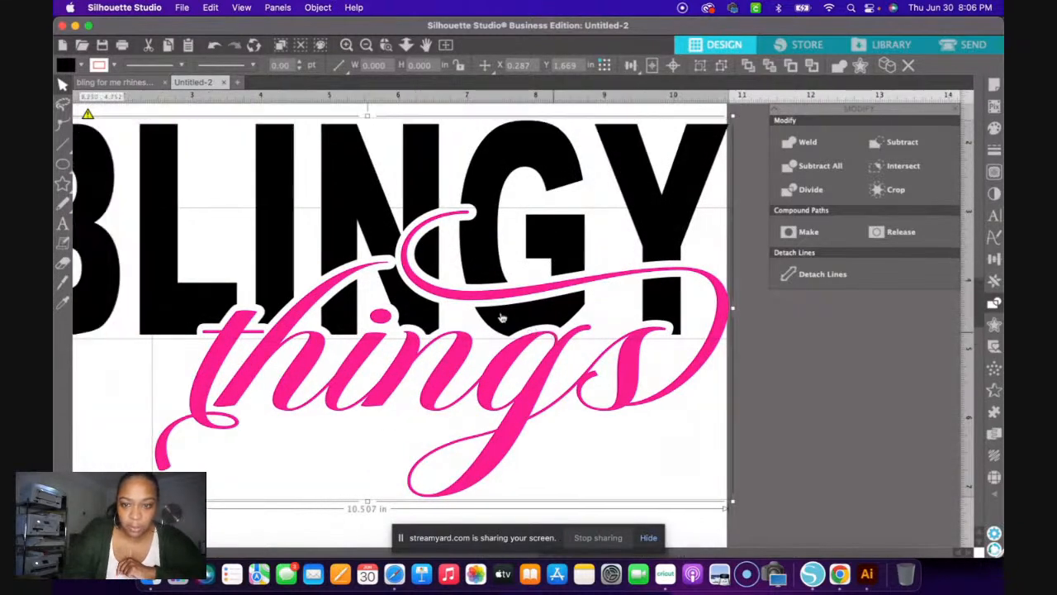
scroll(502, 317, "left", 3)
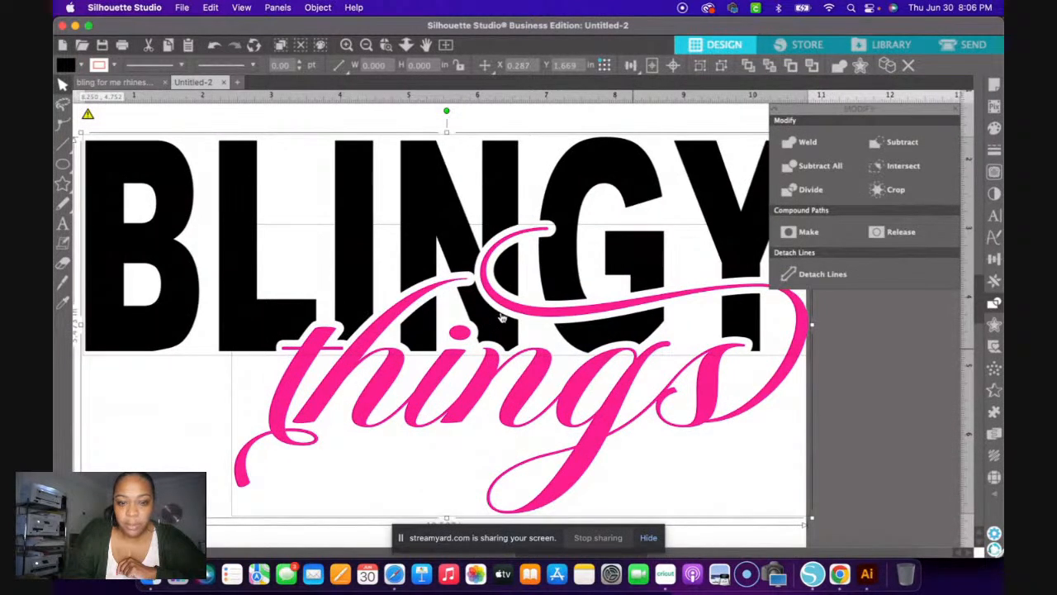
scroll(502, 318, "left", 1)
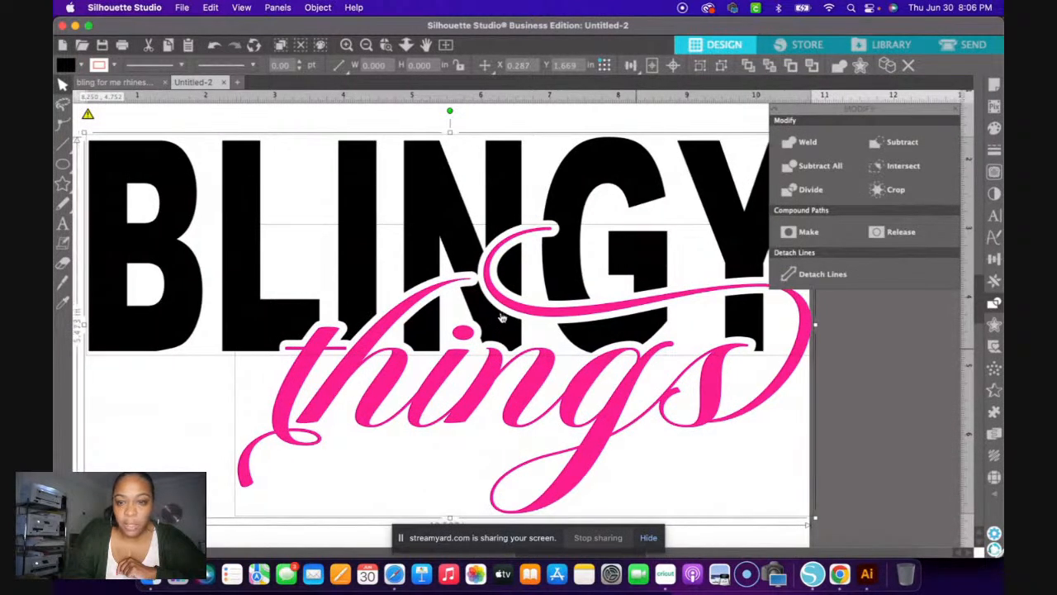
left_click(956, 110)
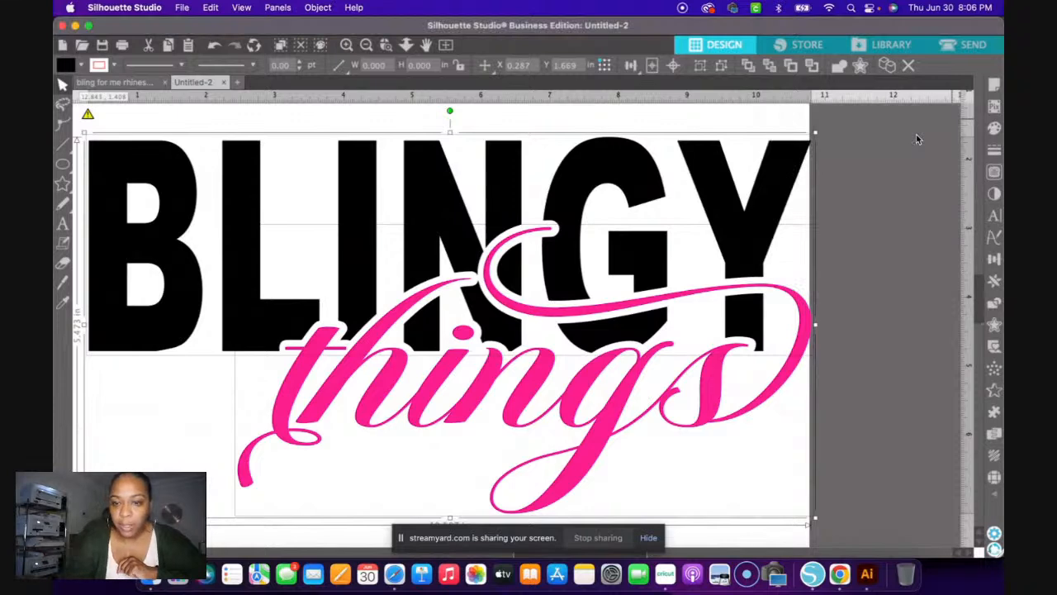
scroll(915, 136, "left", 2)
scroll(916, 133, "left", 1)
left_click_drag(595, 203, 587, 204)
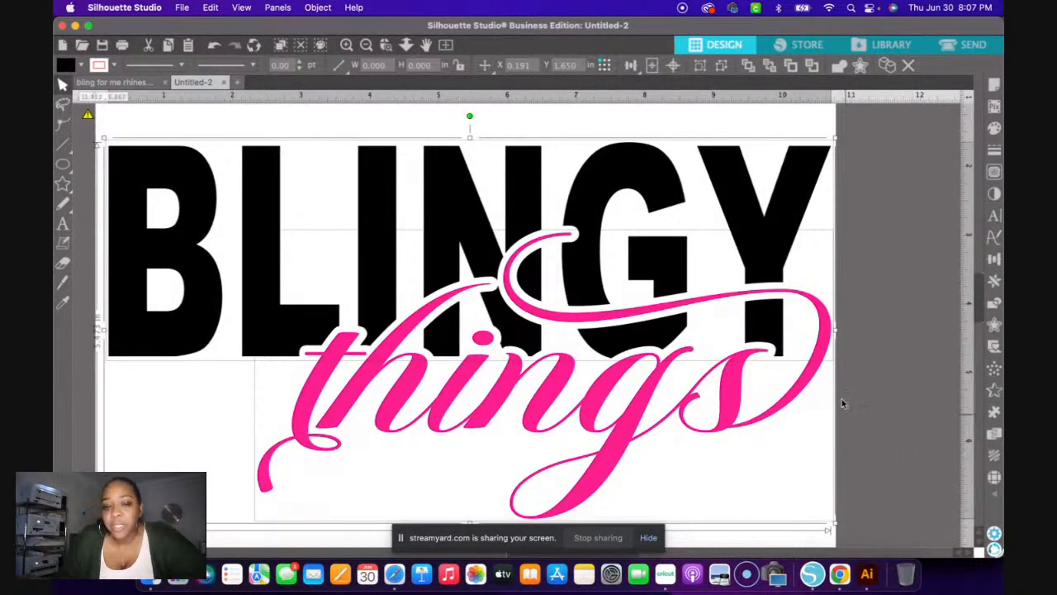
left_click(912, 356)
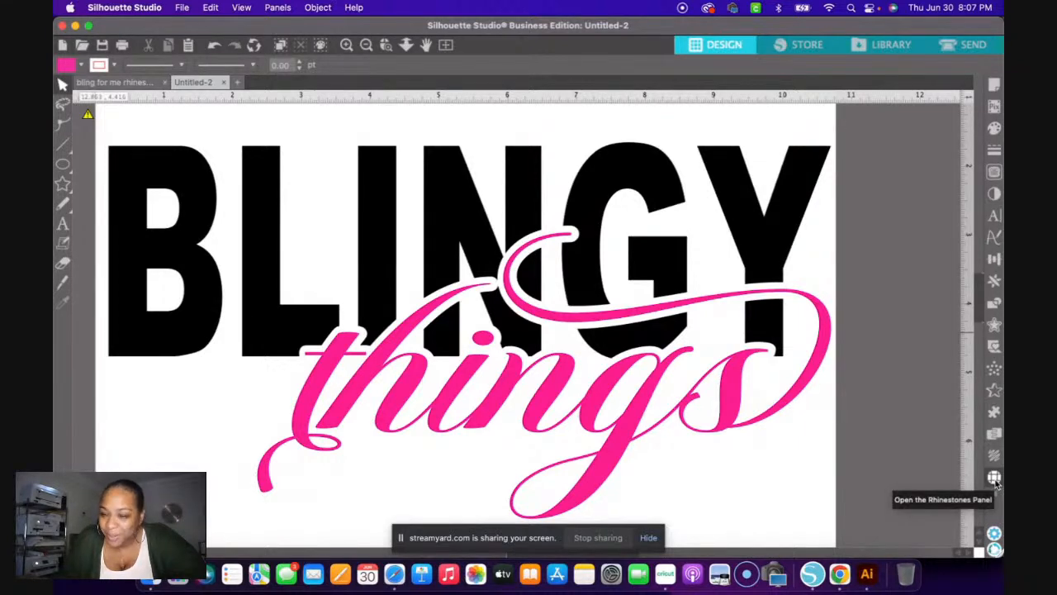
- Open the rhinestone settings, look at the library of coloured stones, and return to the basic rhinestone options
left_click(995, 479)
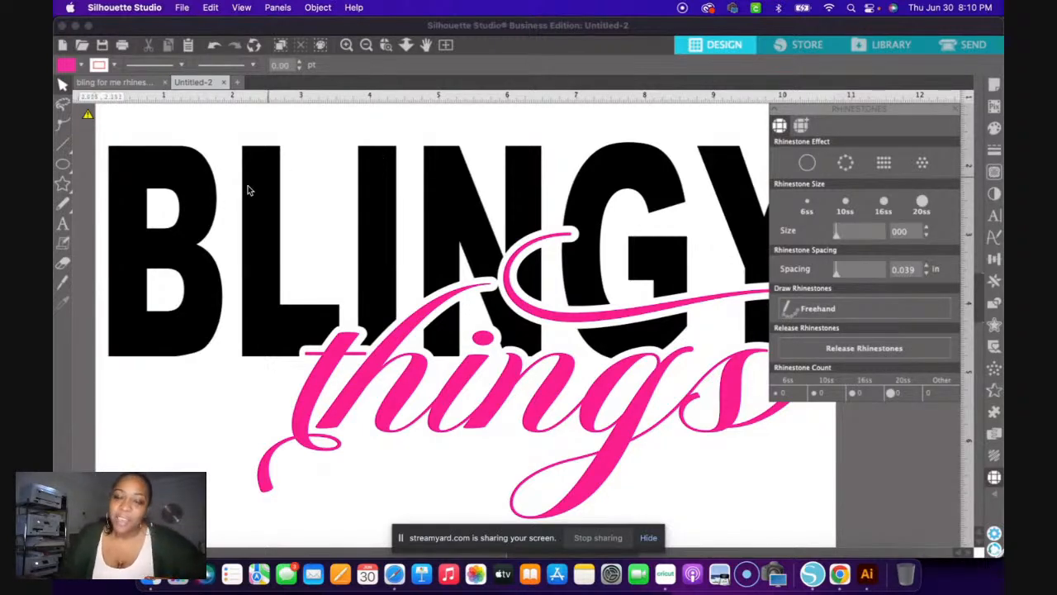
left_click(261, 236)
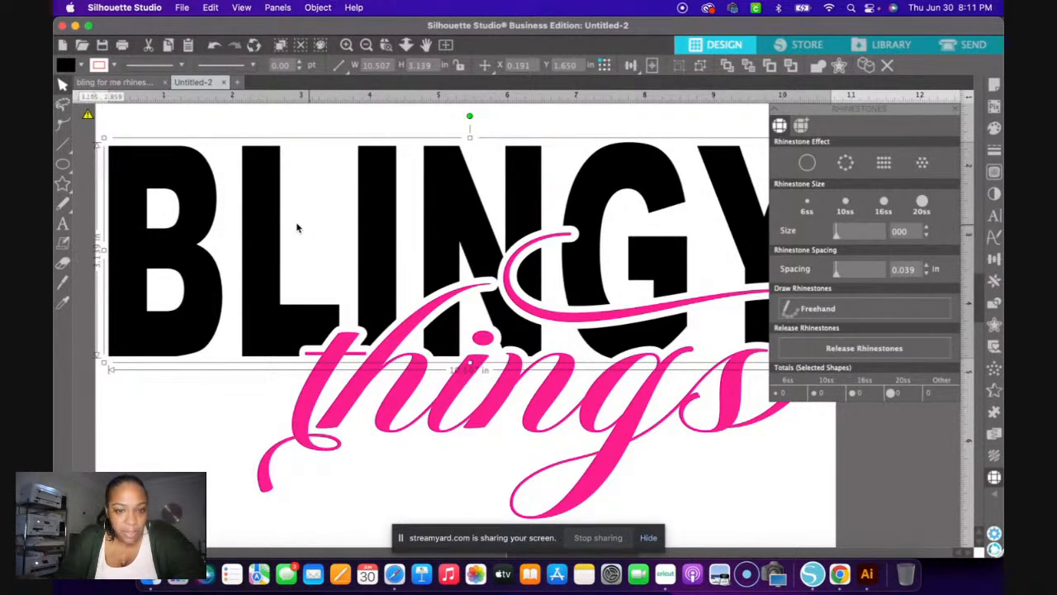
left_click(662, 124)
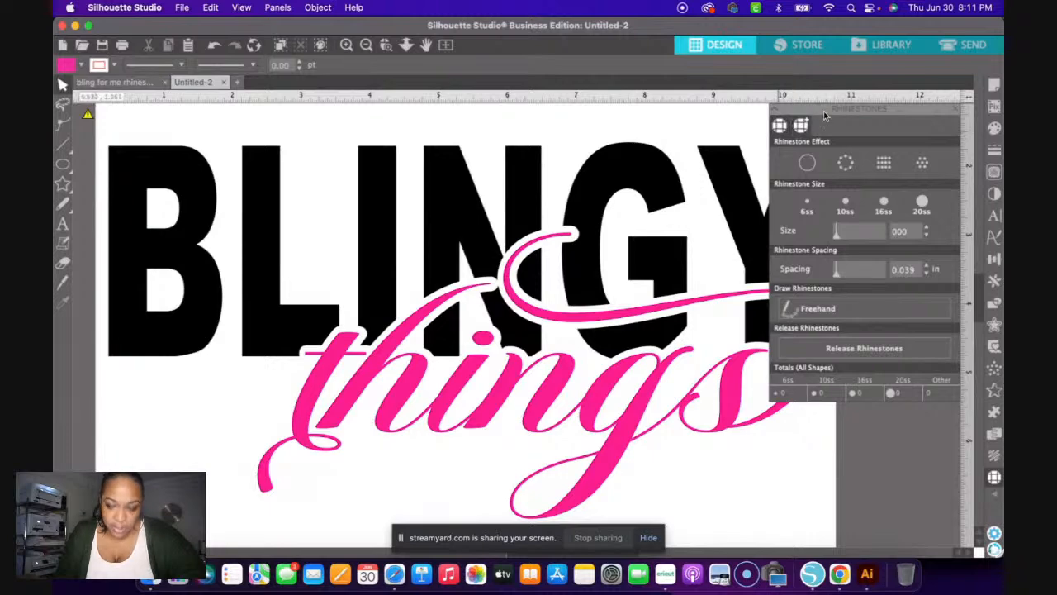
left_click(802, 126)
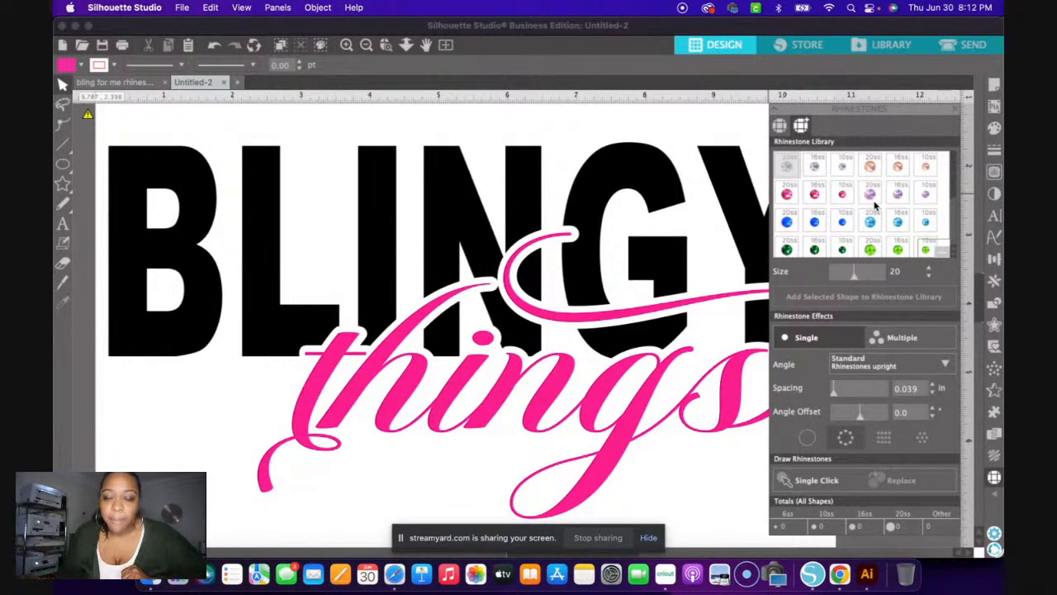
left_click(780, 128)
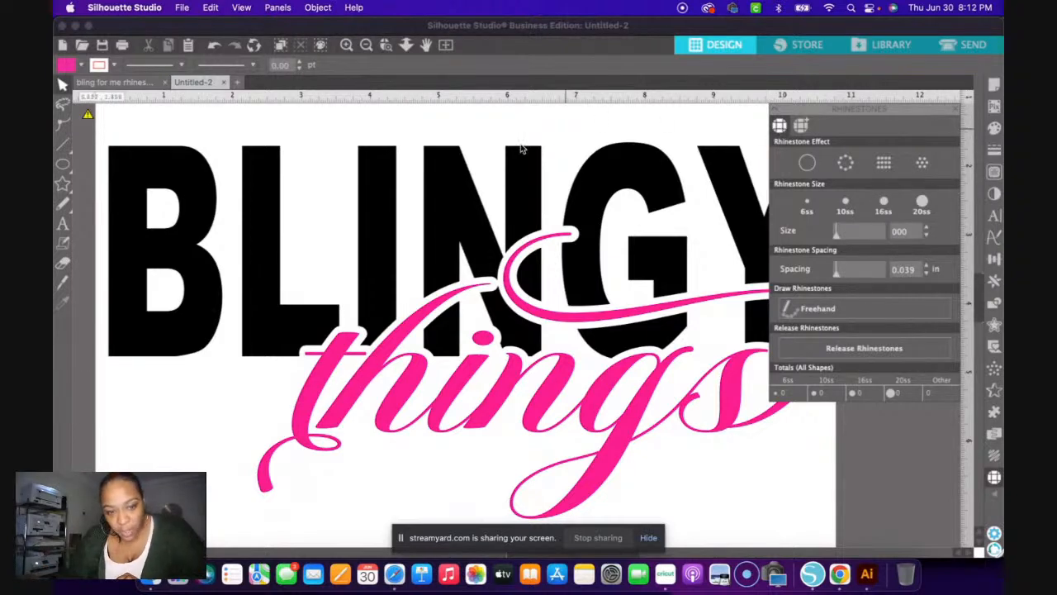
- Apply the edge rhinestone effect to the black BLINGY lettering, outlining the letters with 6ss stones
left_click(456, 180)
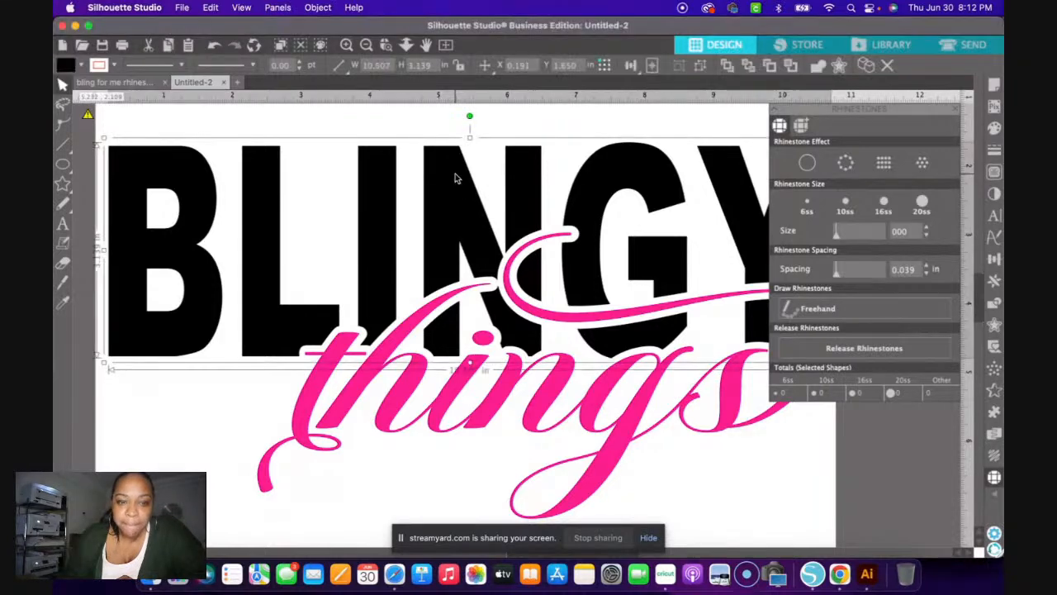
left_click(848, 169)
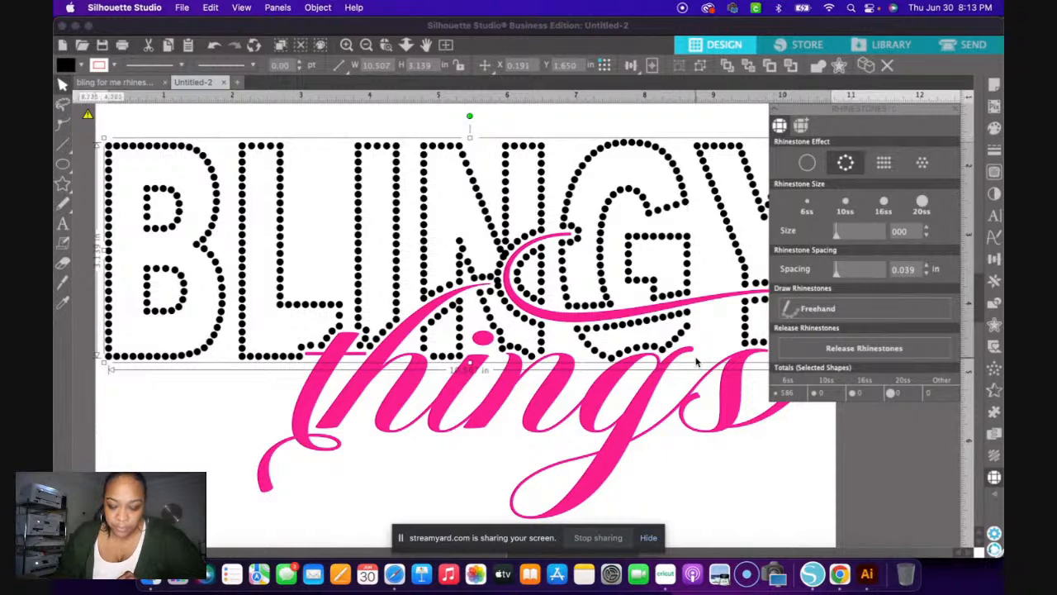
left_click(367, 45)
left_click(367, 45)
left_click(367, 46)
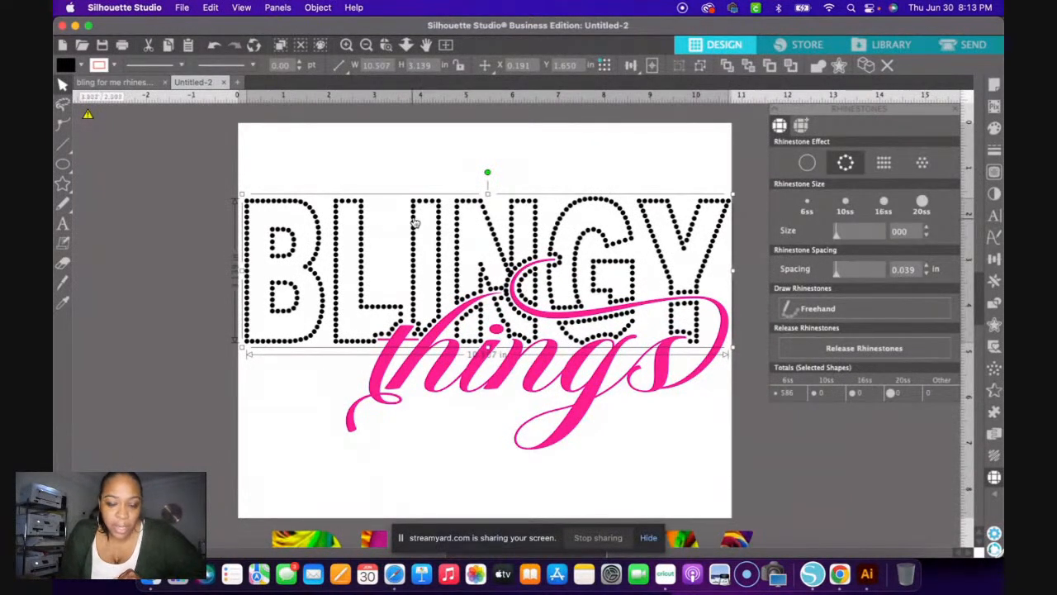
left_click(346, 45)
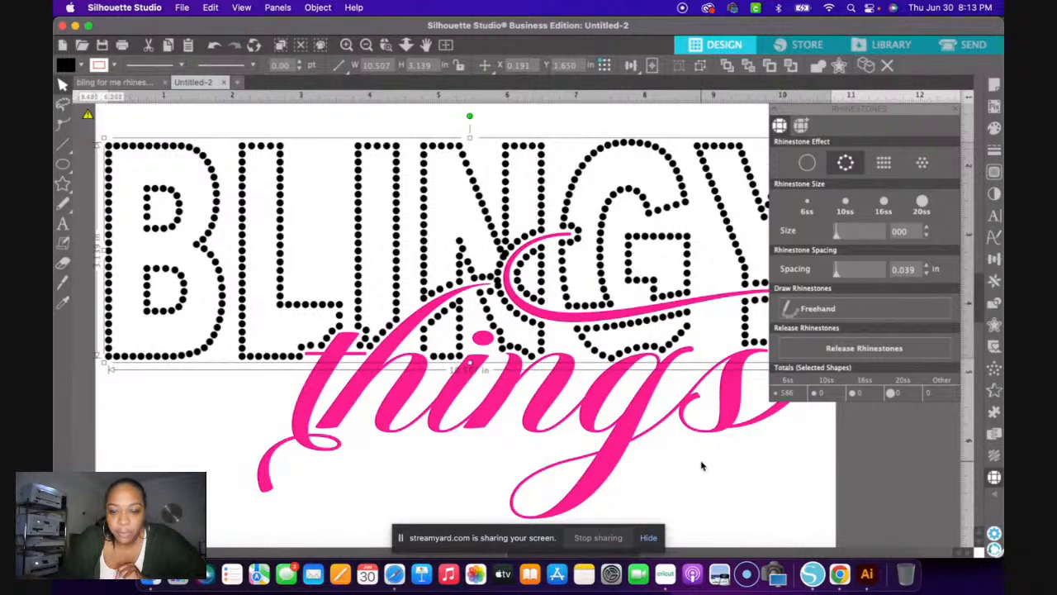
scroll(701, 466, "right", 5)
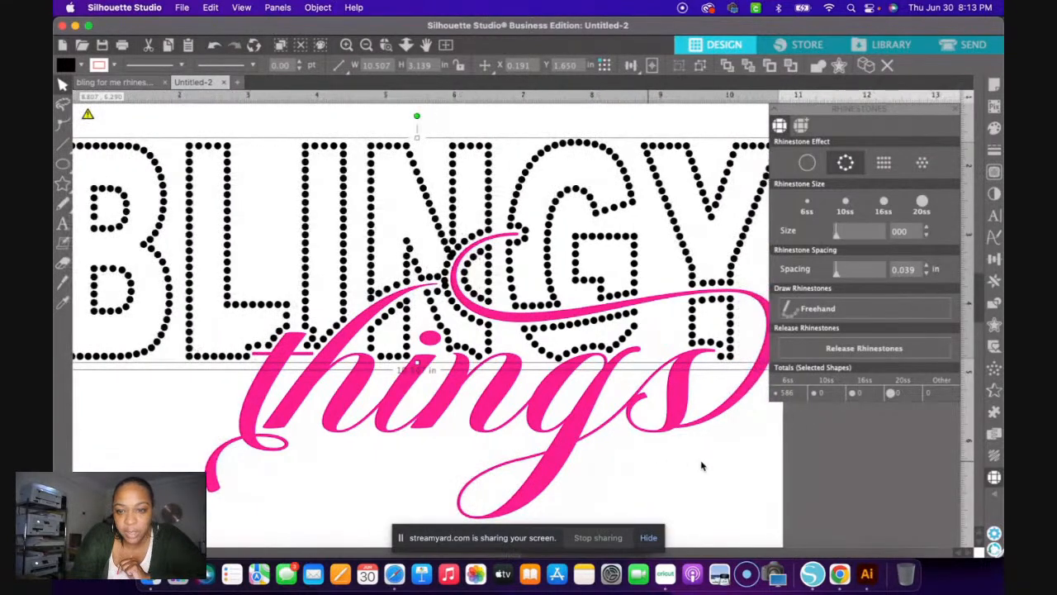
scroll(701, 466, "right", 1)
scroll(701, 465, "left", 3)
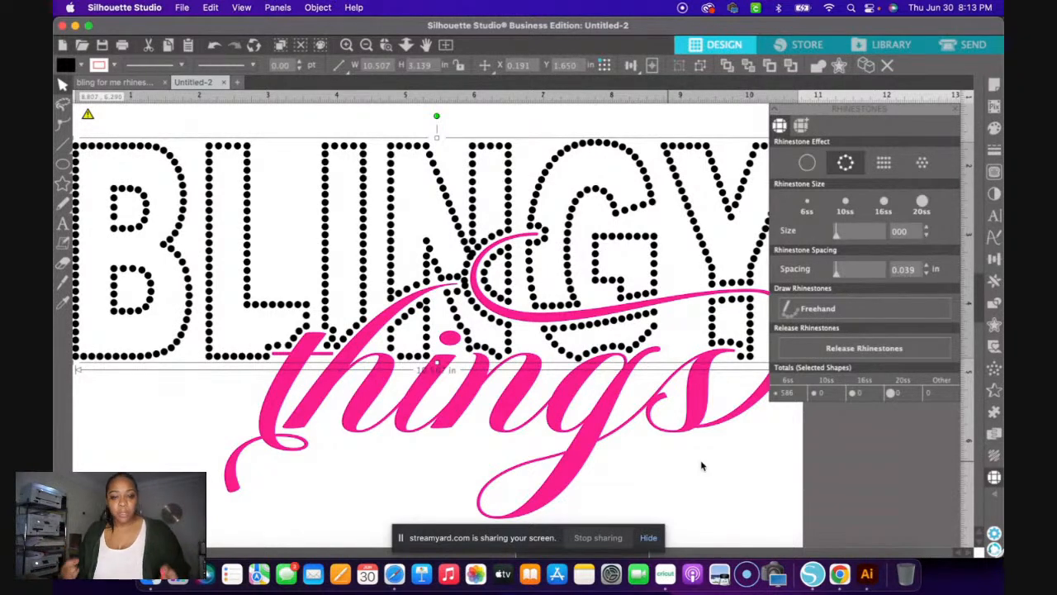
- Compare the rhinestone-outlined BLINGY things design with the rose-filled version below the page
scroll(584, 428, "down", 2)
scroll(583, 428, "down", 10)
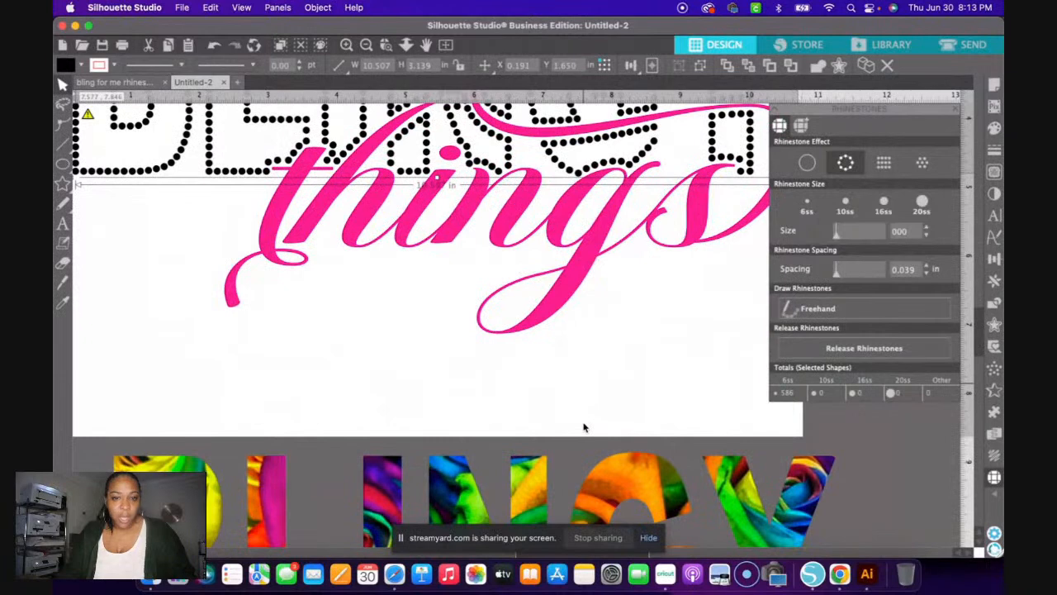
scroll(584, 428, "down", 7)
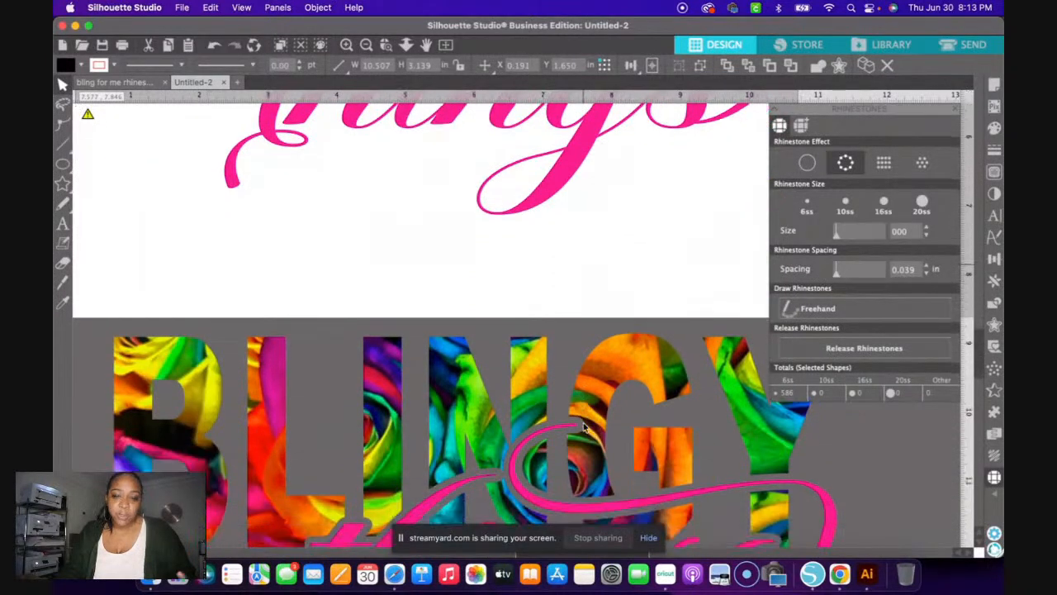
scroll(584, 428, "down", 3)
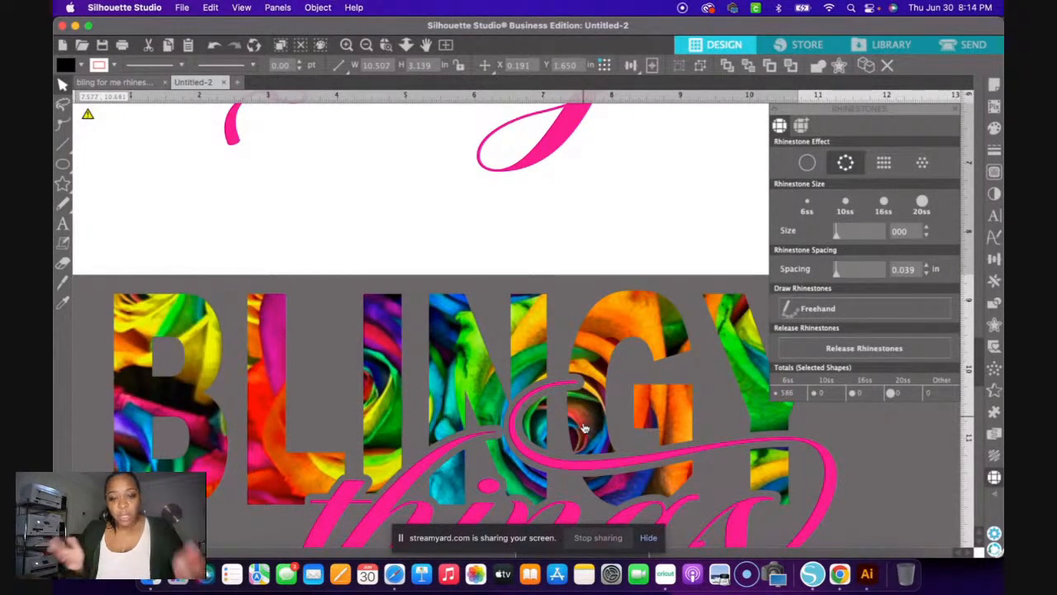
scroll(616, 398, "down", 3)
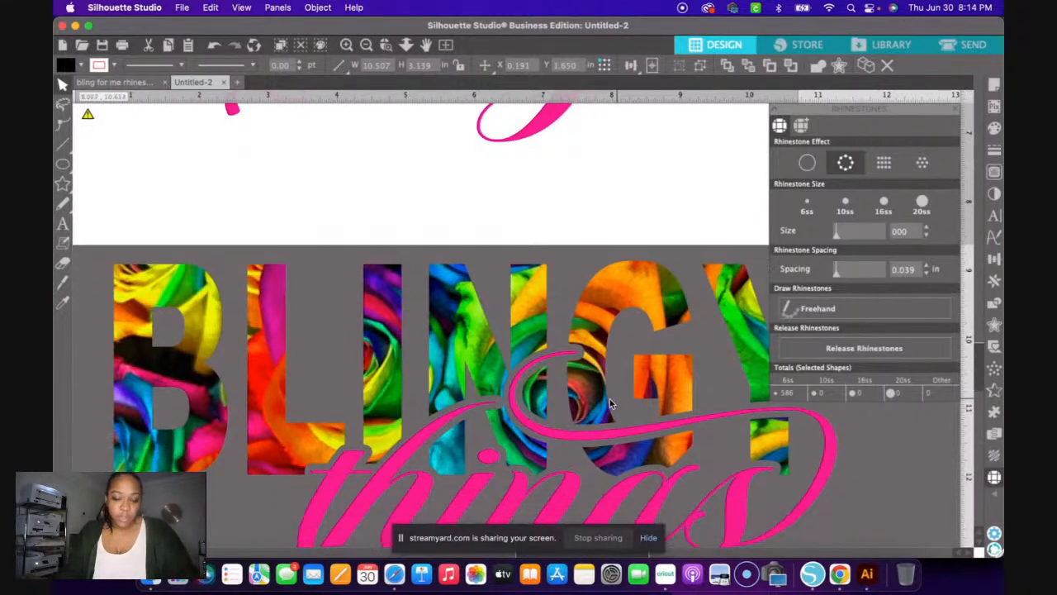
scroll(607, 403, "down", 1)
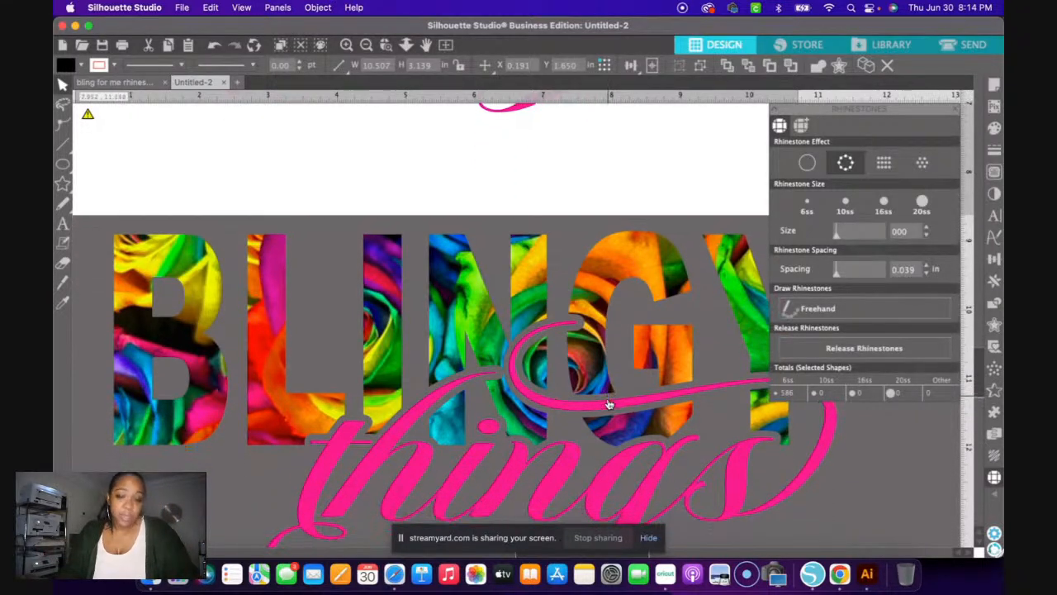
scroll(608, 403, "up", 4)
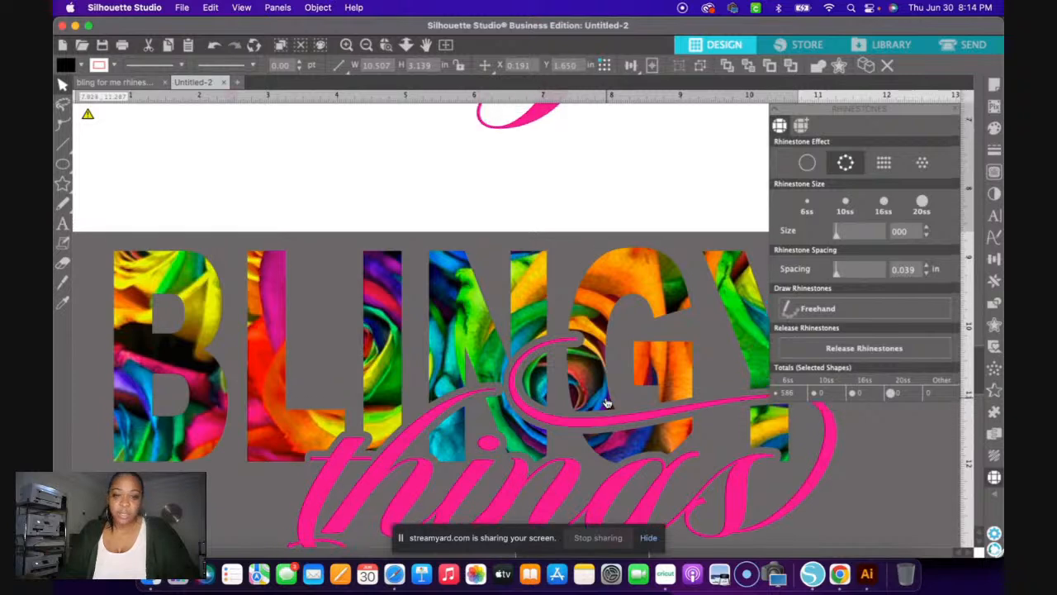
scroll(607, 403, "up", 10)
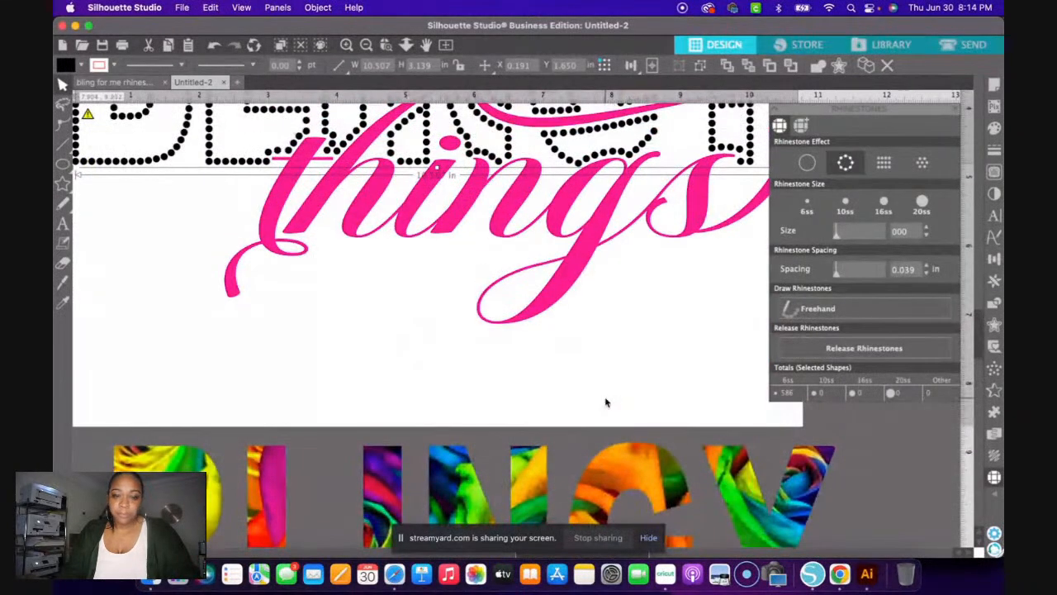
scroll(603, 402, "up", 4)
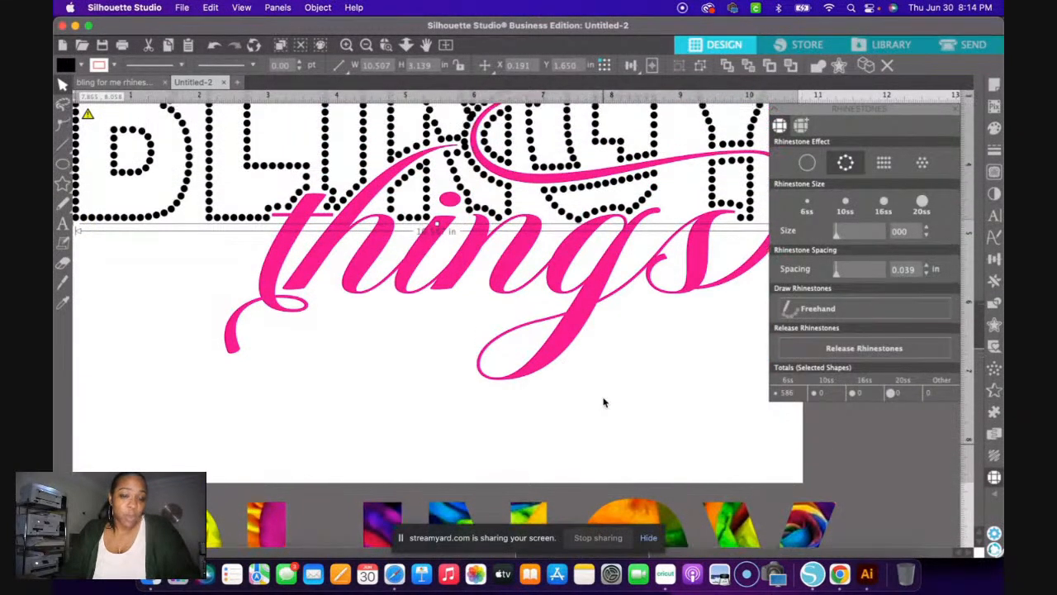
scroll(602, 402, "up", 2)
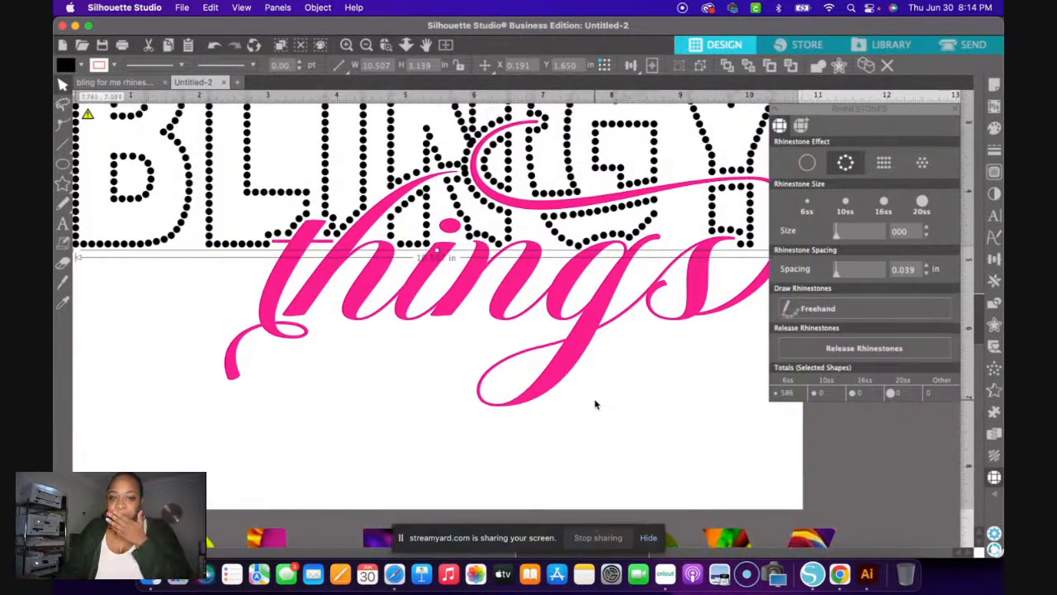
scroll(594, 363, "up", 3)
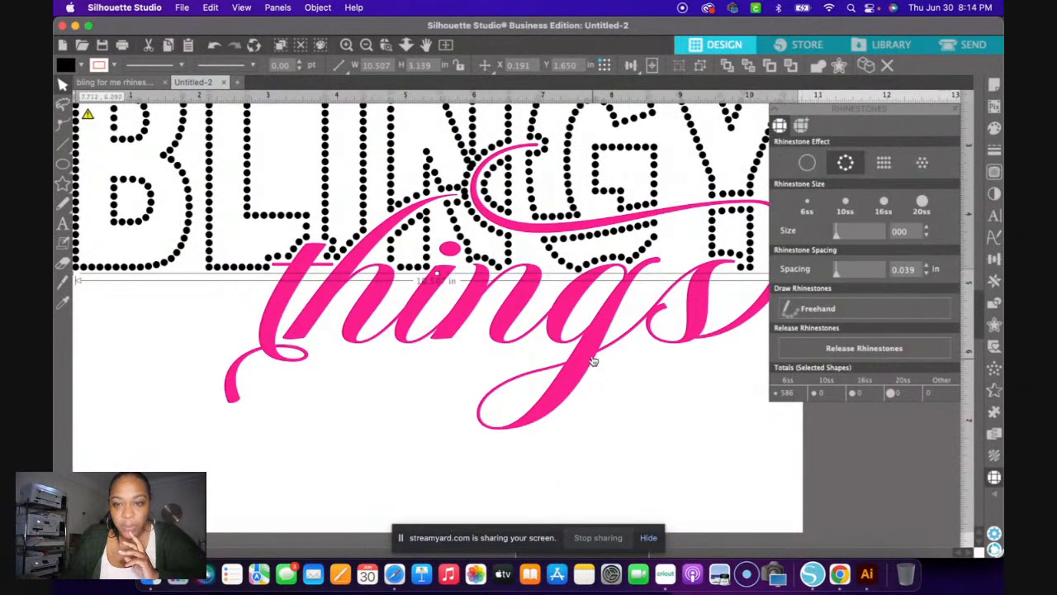
- Change the rhinestones outlining the BLINGY lettering to size 10ss
scroll(594, 361, "up", 4)
scroll(594, 361, "up", 1)
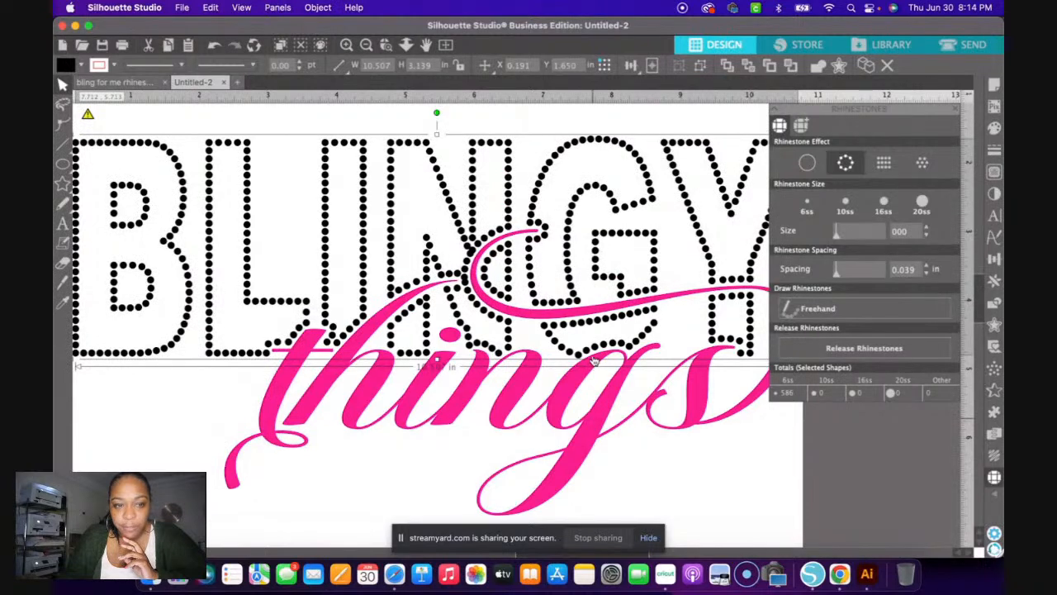
left_click(844, 206)
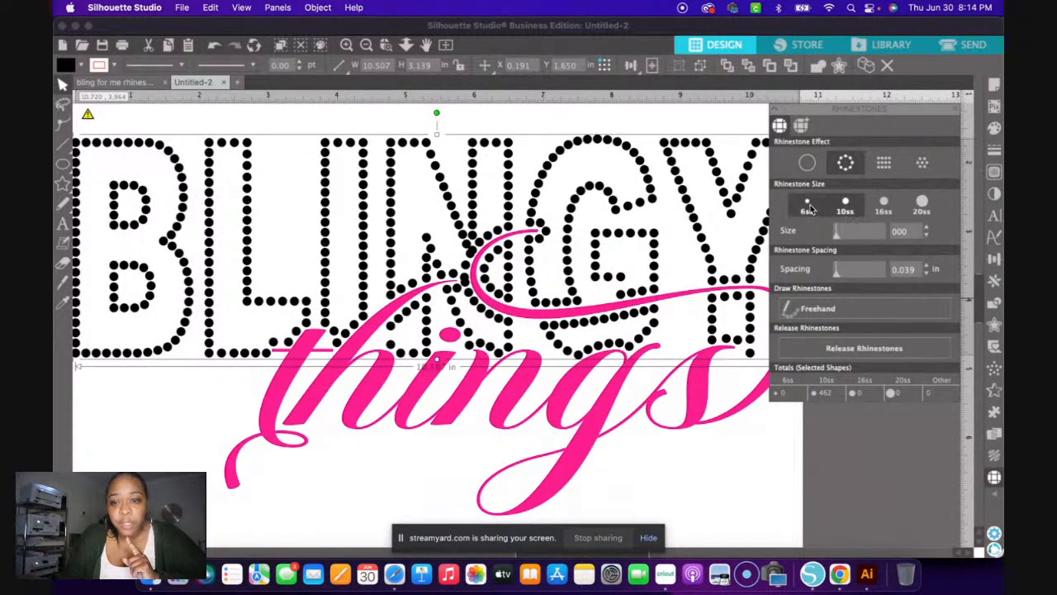
- Compare the 6ss stone size with 10ss on the outlined BLINGY lettering, keeping 10ss, and check the stones where the letters overlap the script
left_click(808, 206)
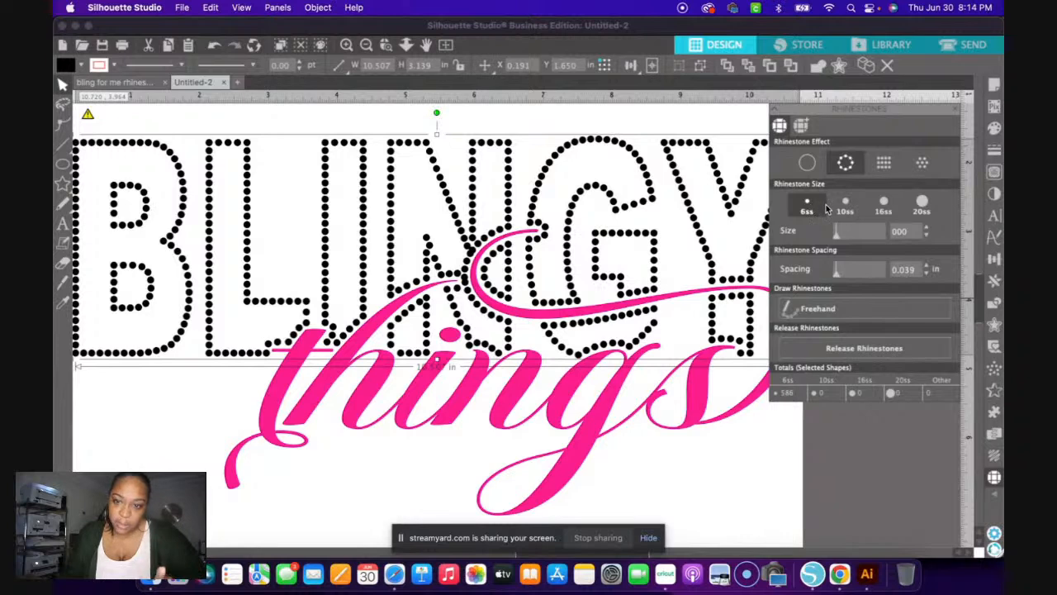
left_click(847, 207)
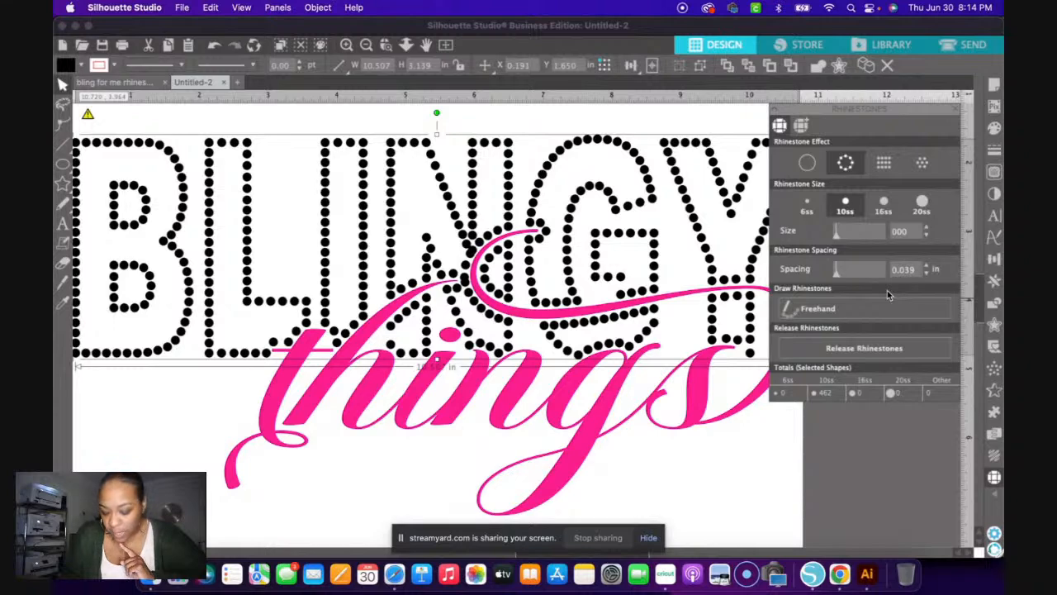
left_click(347, 47)
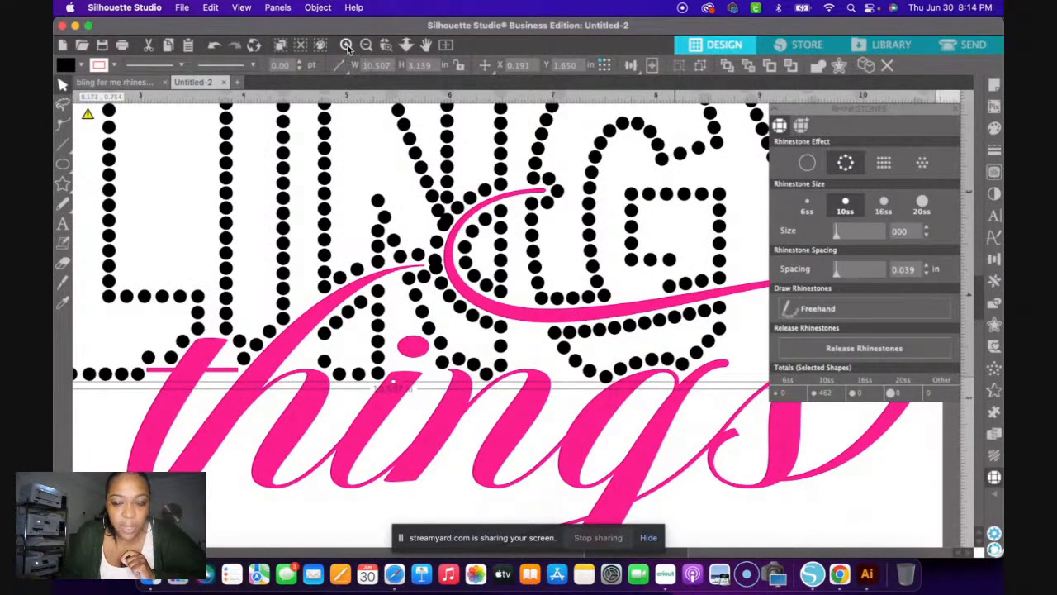
left_click(347, 46)
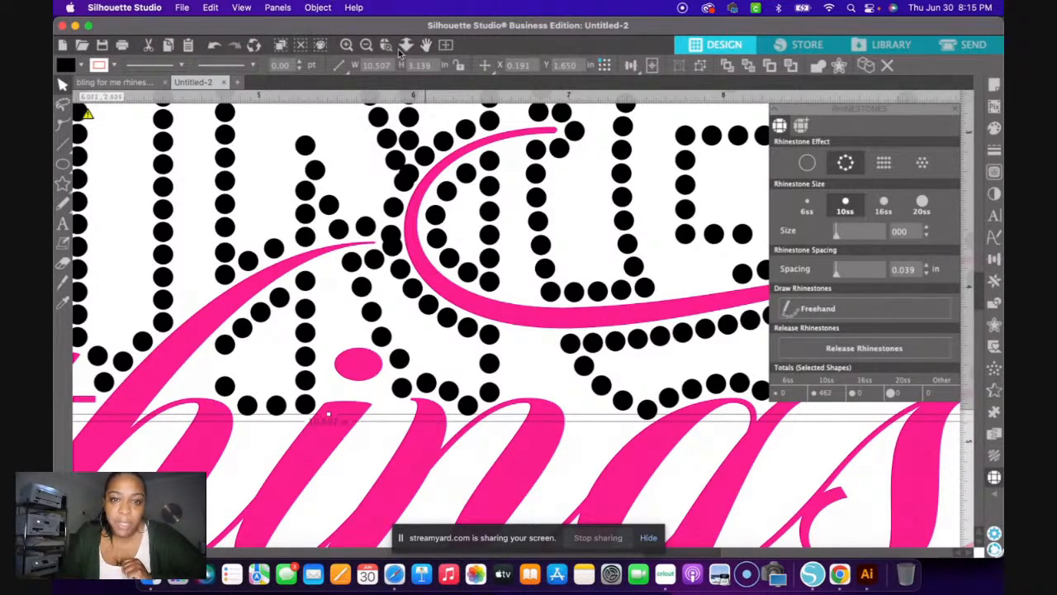
left_click(367, 47)
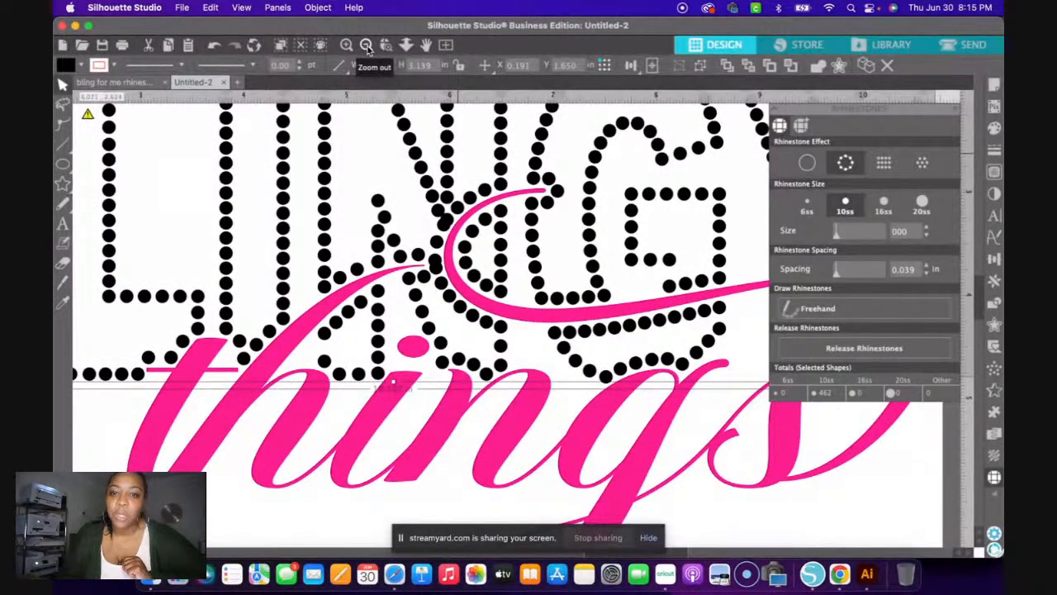
left_click(367, 46)
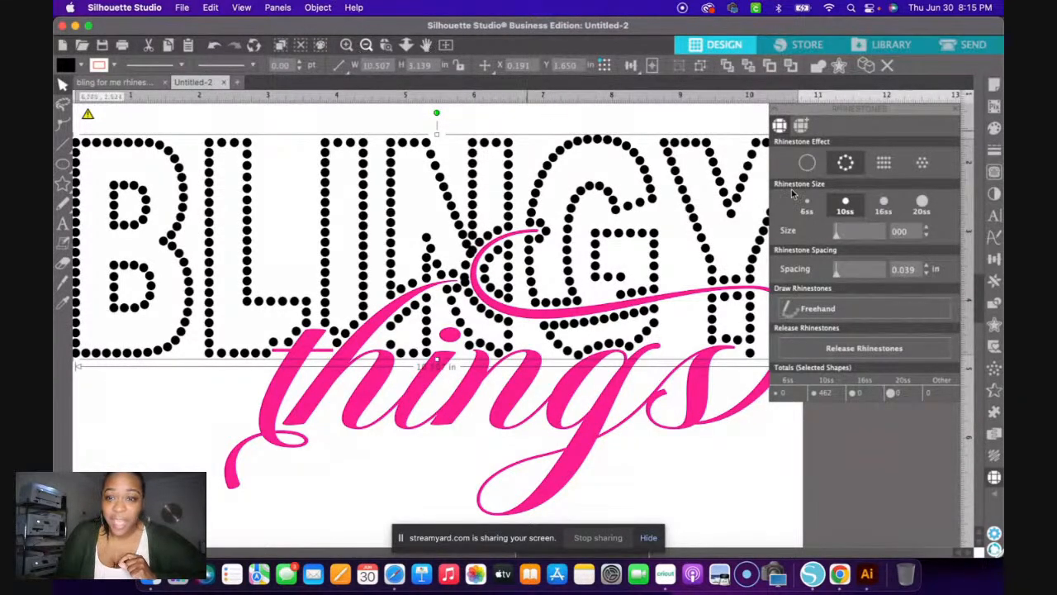
- Change the rhinestone effect on the BLINGY lettering to the linear fill with 10ss stones
left_click(883, 168)
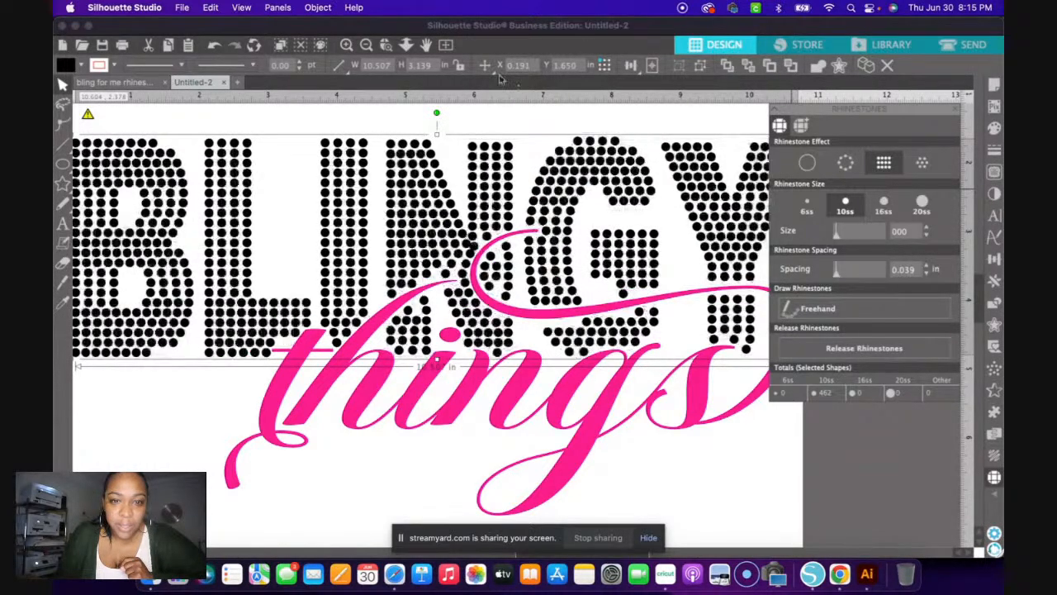
left_click(367, 45)
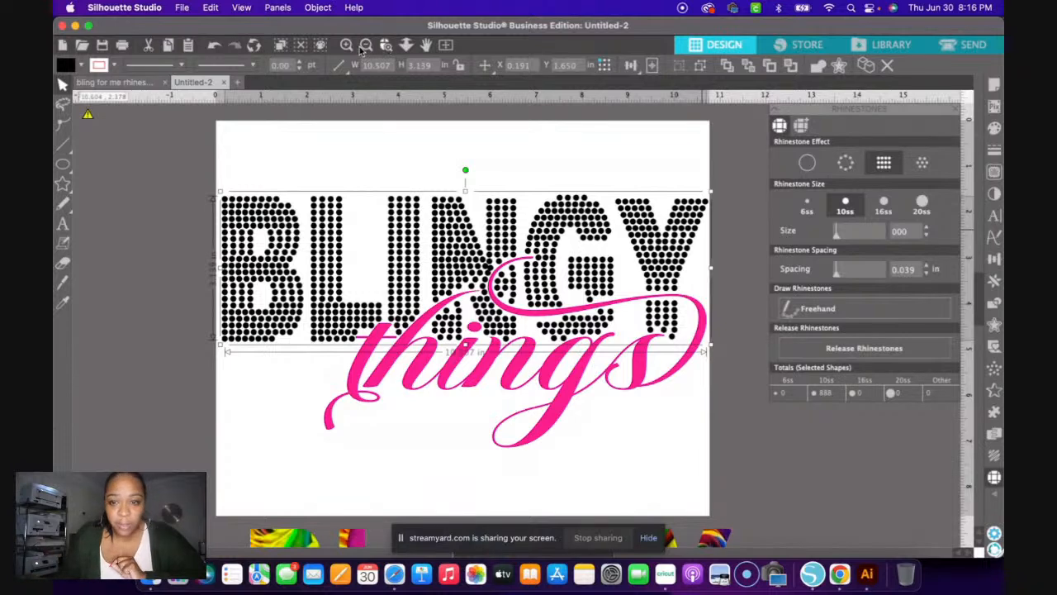
left_click(346, 46)
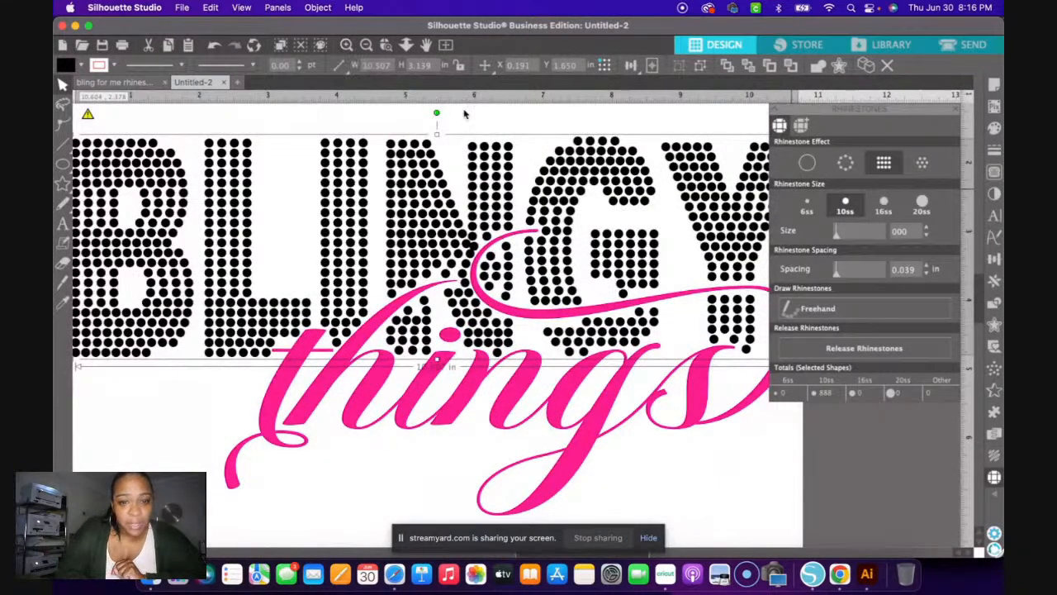
- Examine the linear-filled rhinestones letter by letter across BLINGY, including the area around the script's swash
scroll(485, 126, "left", 2)
scroll(487, 126, "left", 3)
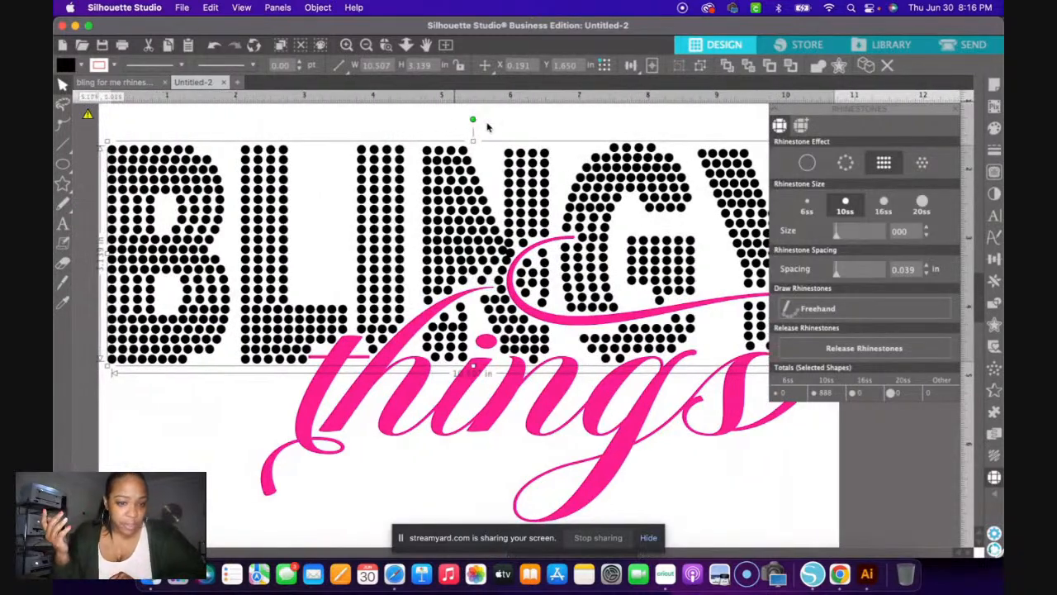
scroll(487, 127, "left", 3)
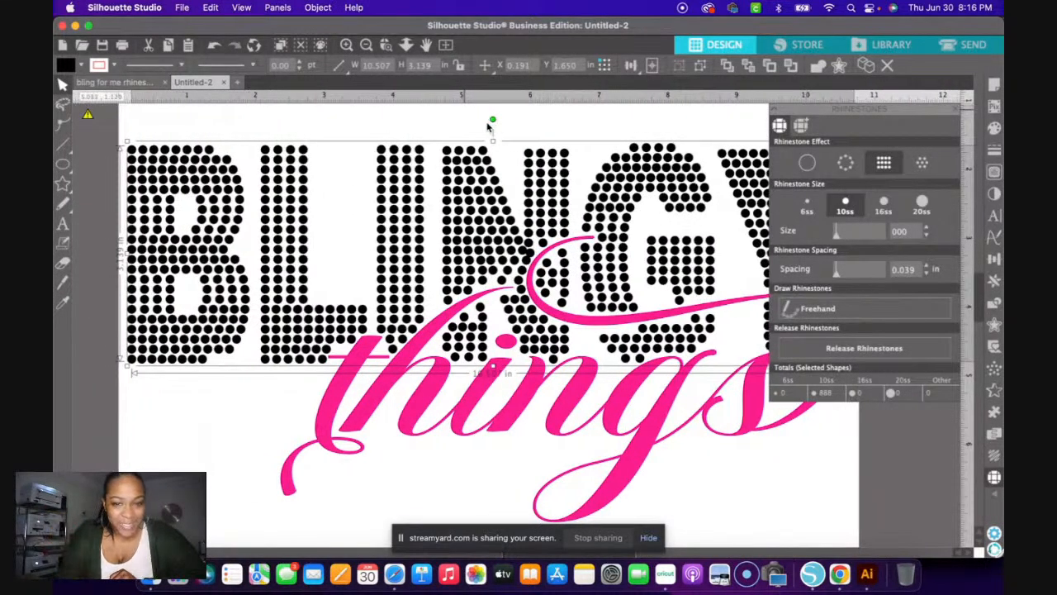
scroll(485, 127, "left", 1)
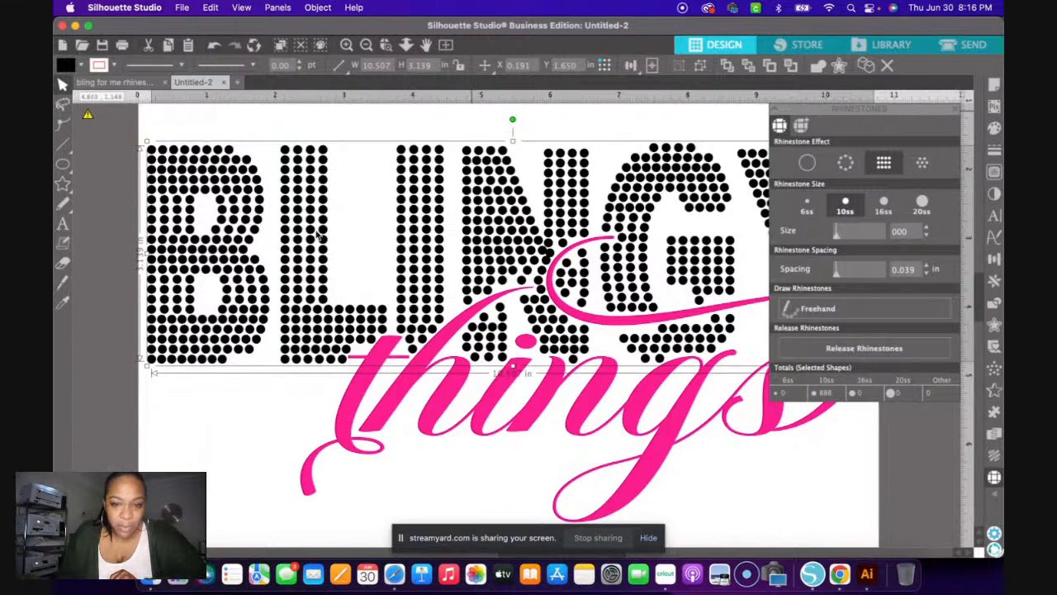
scroll(362, 196, "left", 1)
scroll(433, 243, "left", 1)
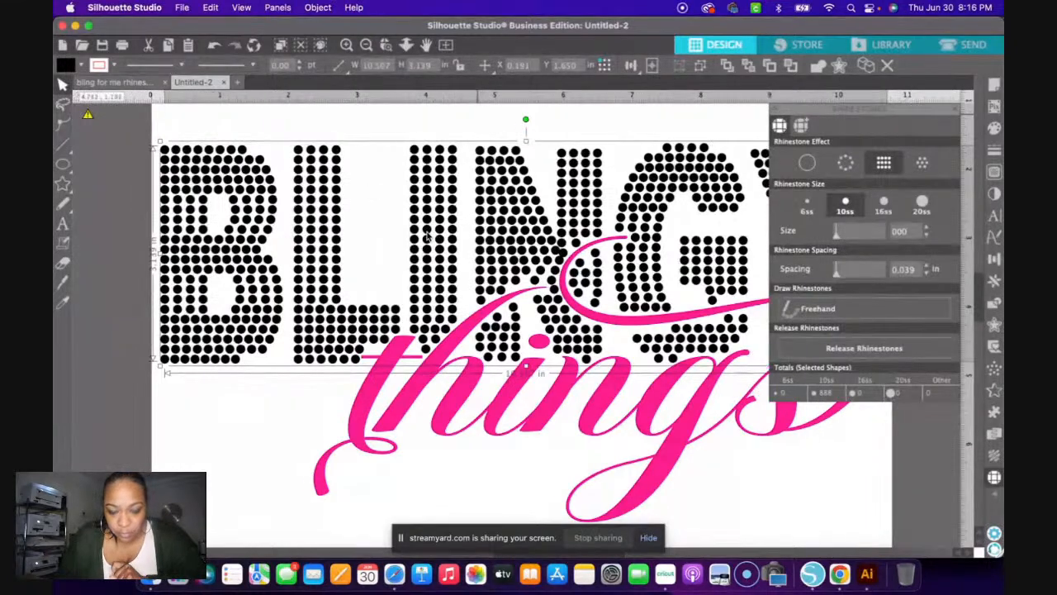
scroll(428, 411, "left", 1)
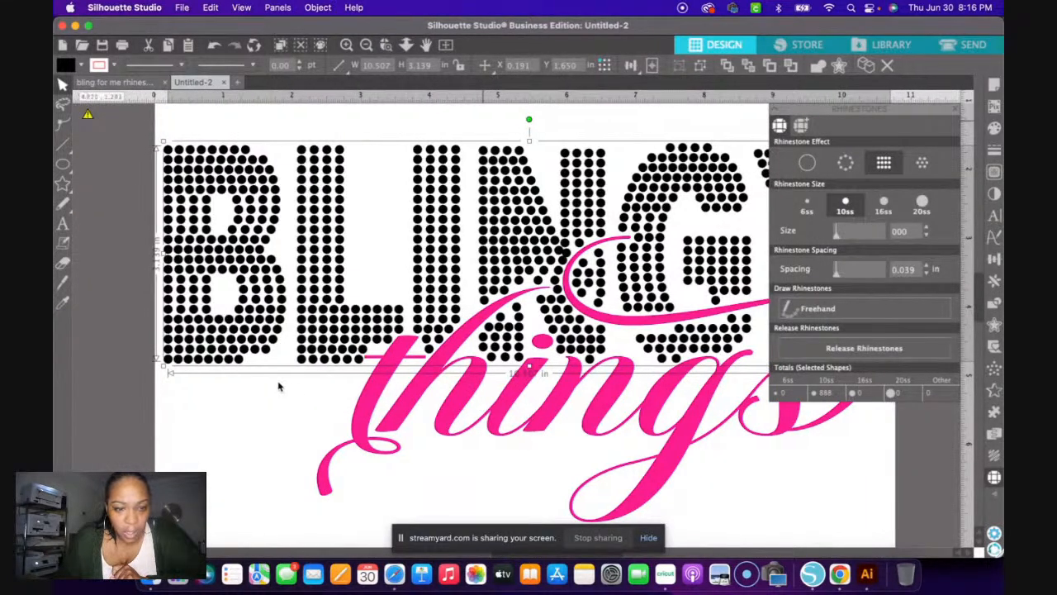
scroll(265, 158, "right", 3)
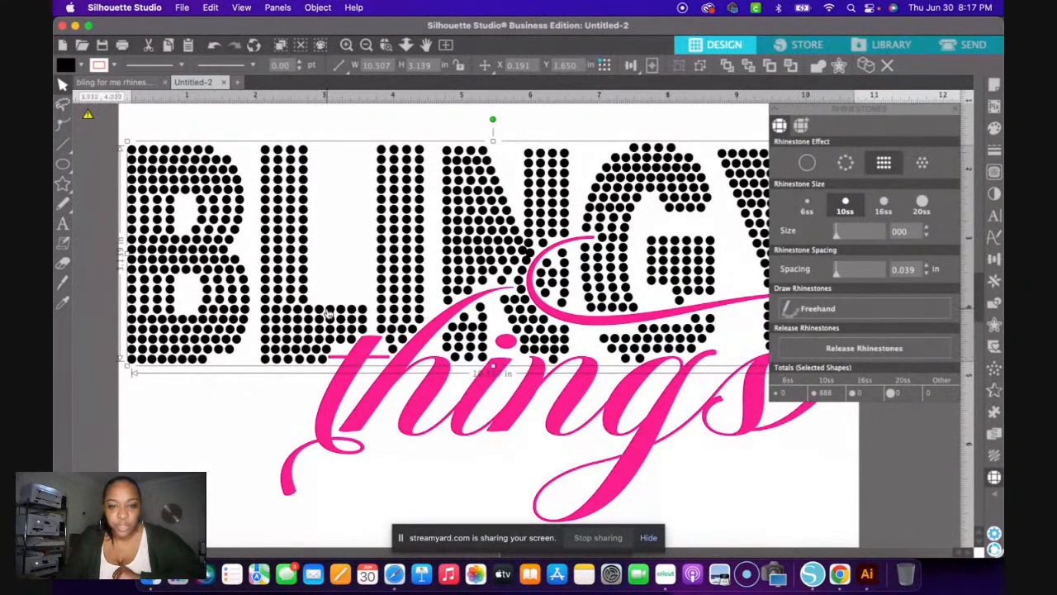
scroll(328, 312, "right", 4)
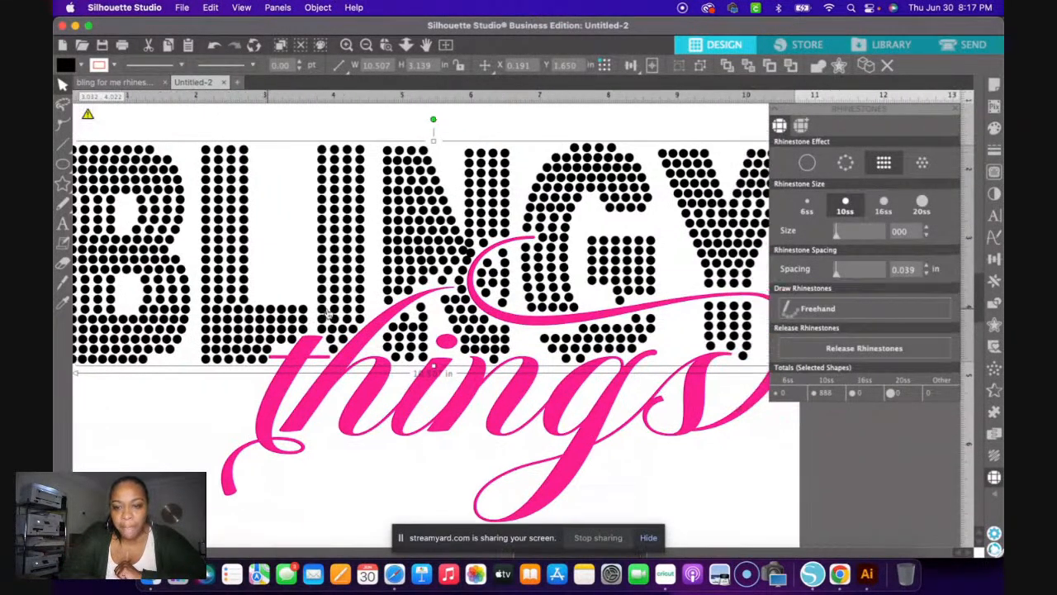
scroll(296, 314, "right", 2)
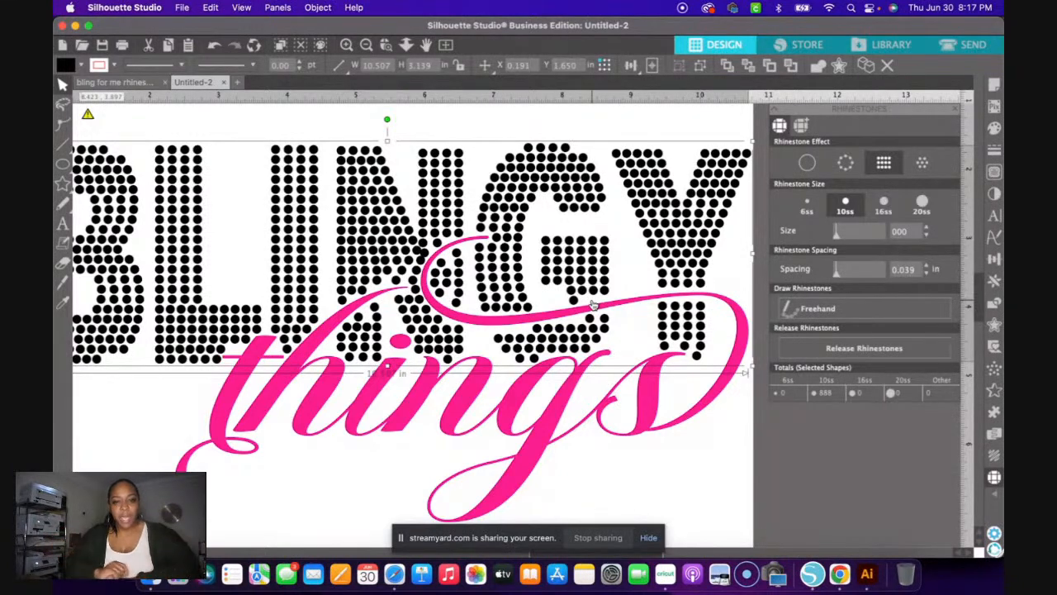
left_click(365, 44)
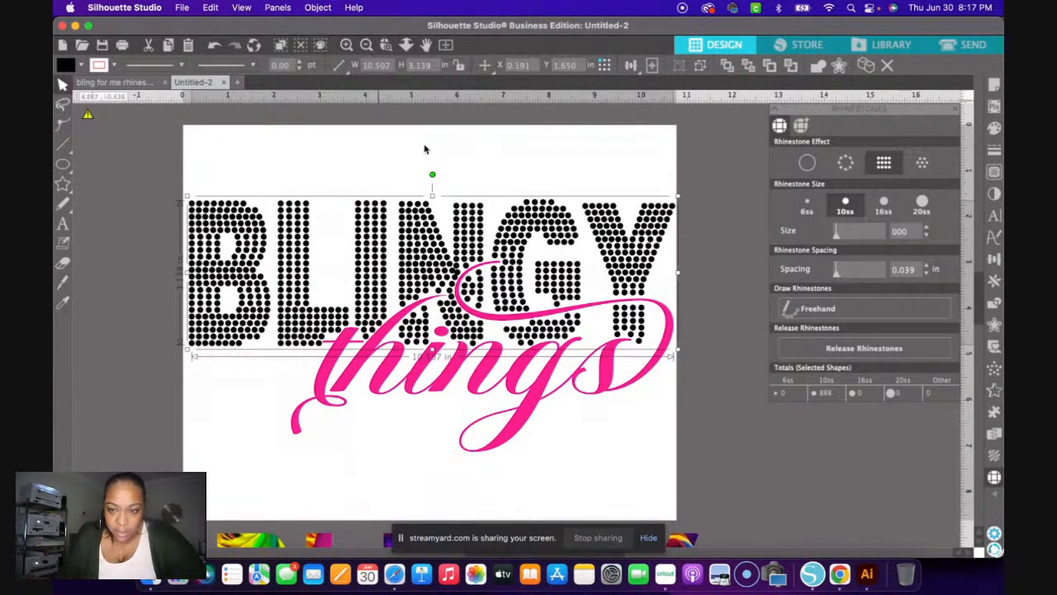
- Try 6ss stones on BLINGY, return to 10ss and apply a radial fill to the lettering
left_click(807, 207)
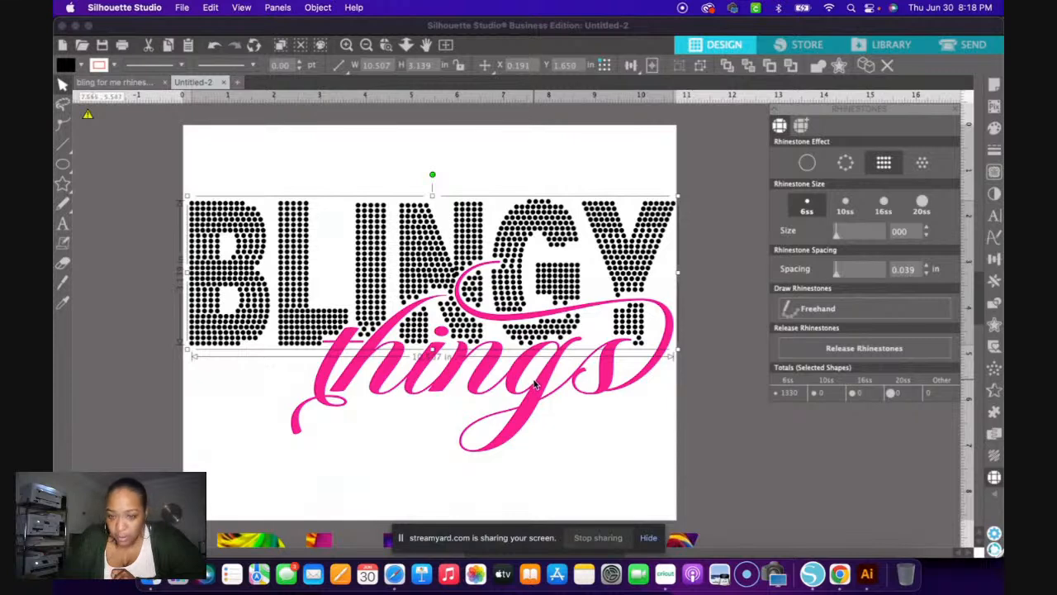
left_click(844, 202)
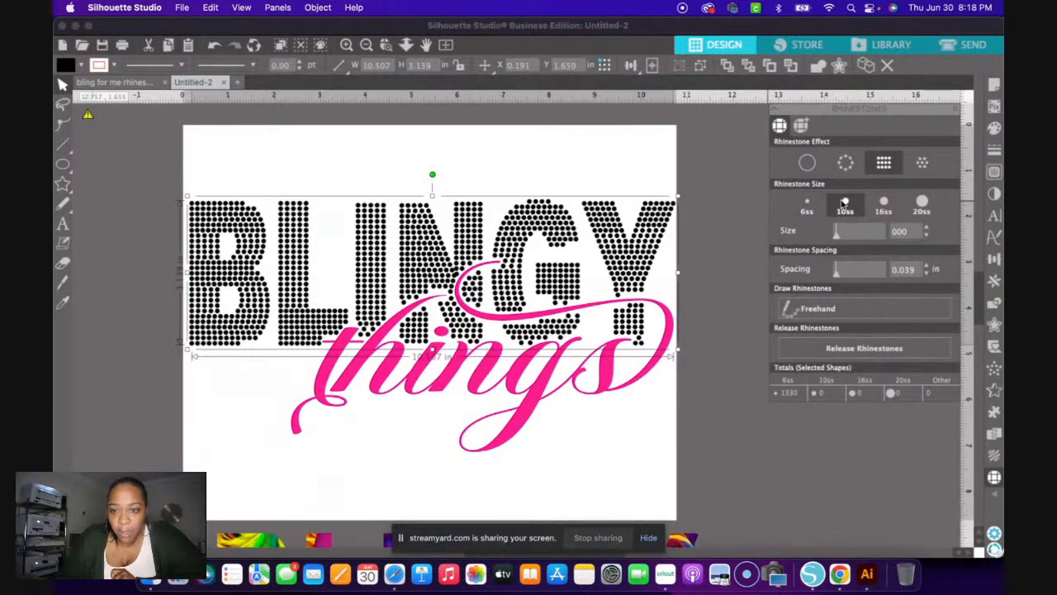
left_click(924, 163)
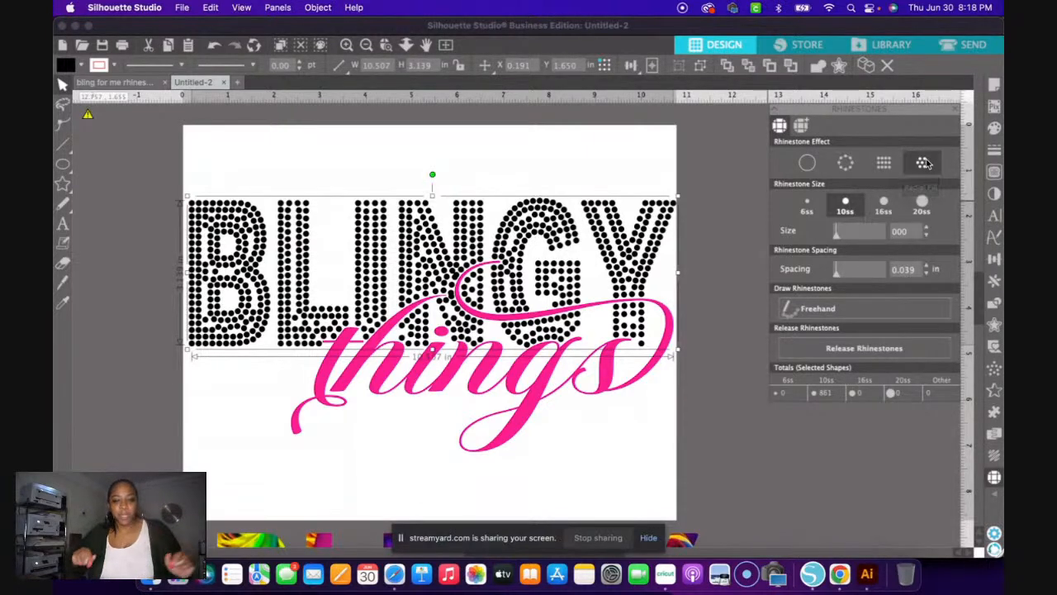
left_click(347, 45)
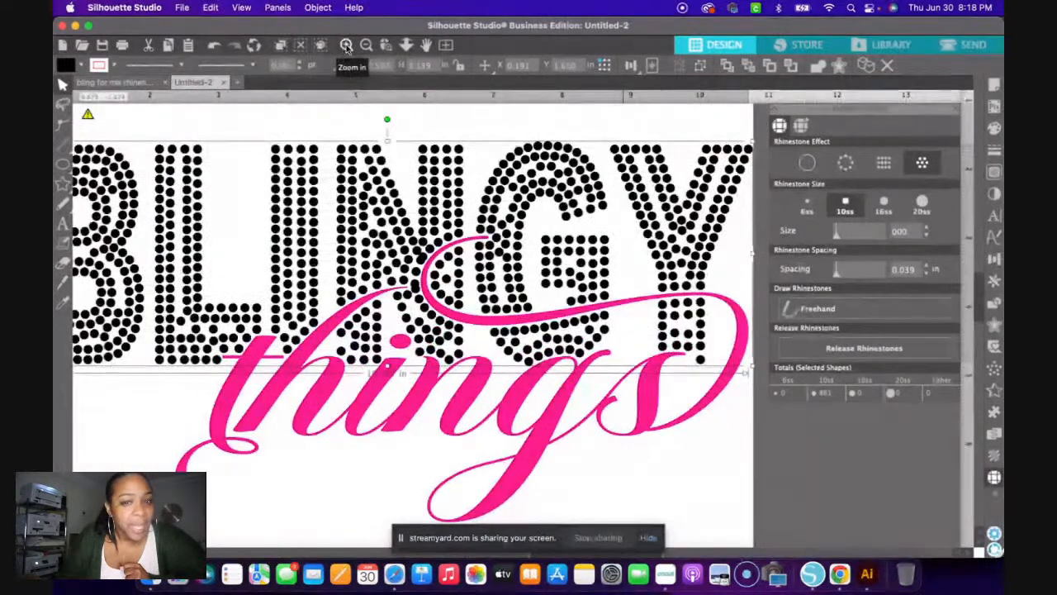
left_click(366, 45)
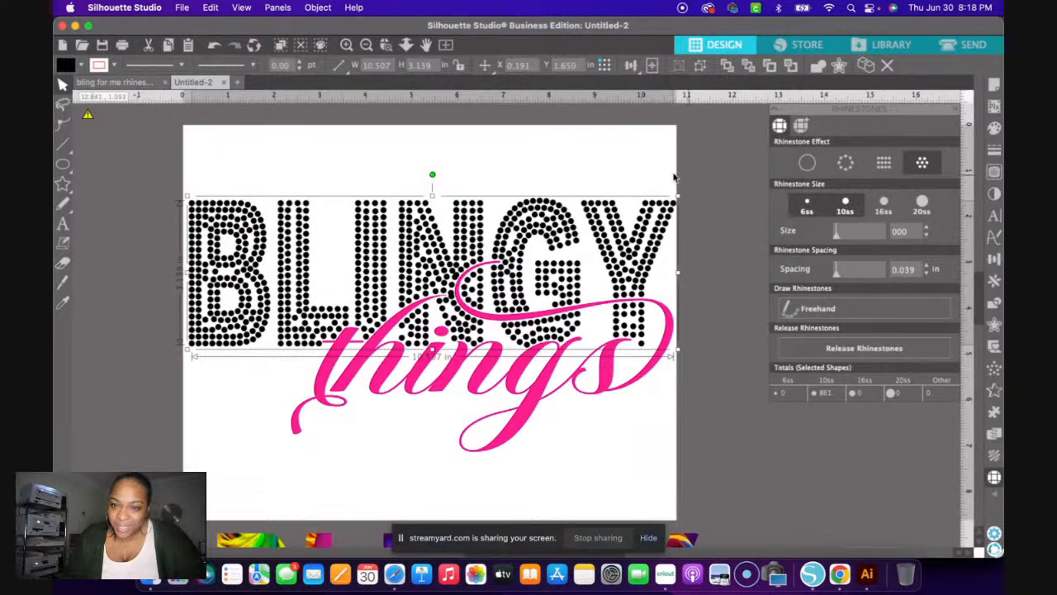
left_click(346, 46)
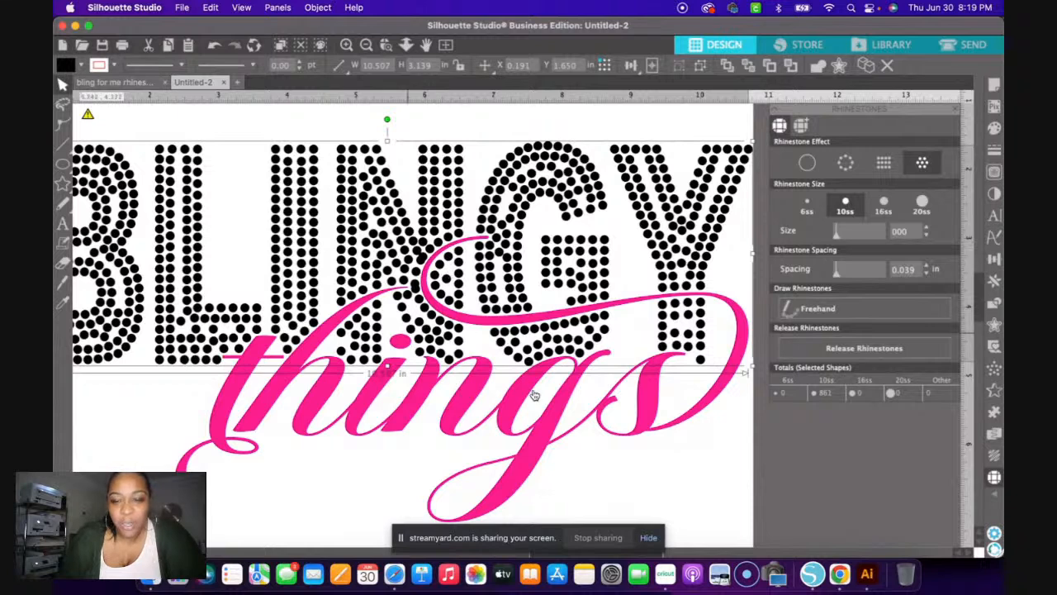
left_click(123, 442)
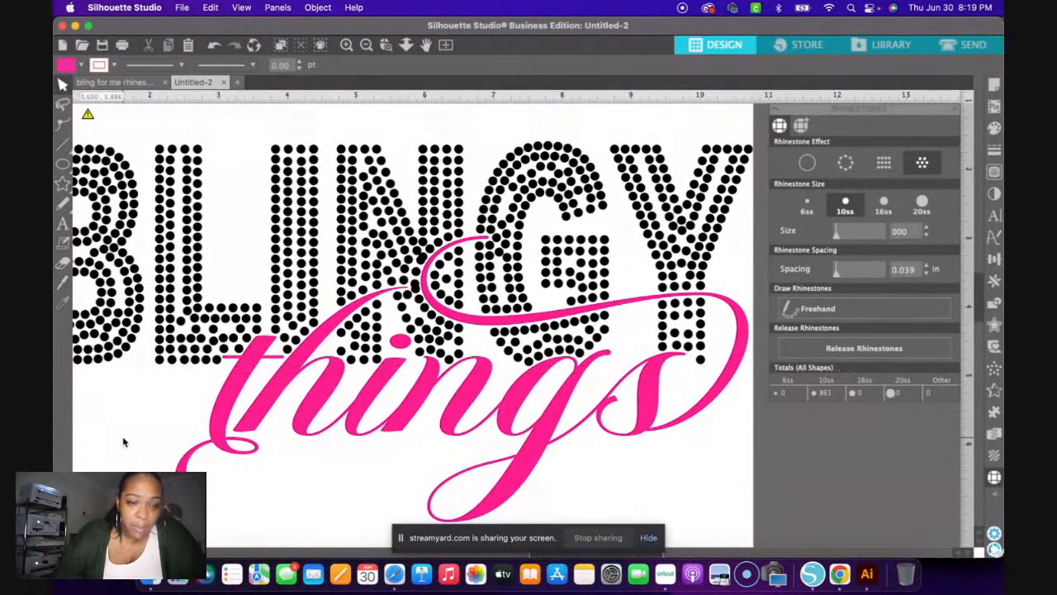
scroll(124, 442, "left", 5)
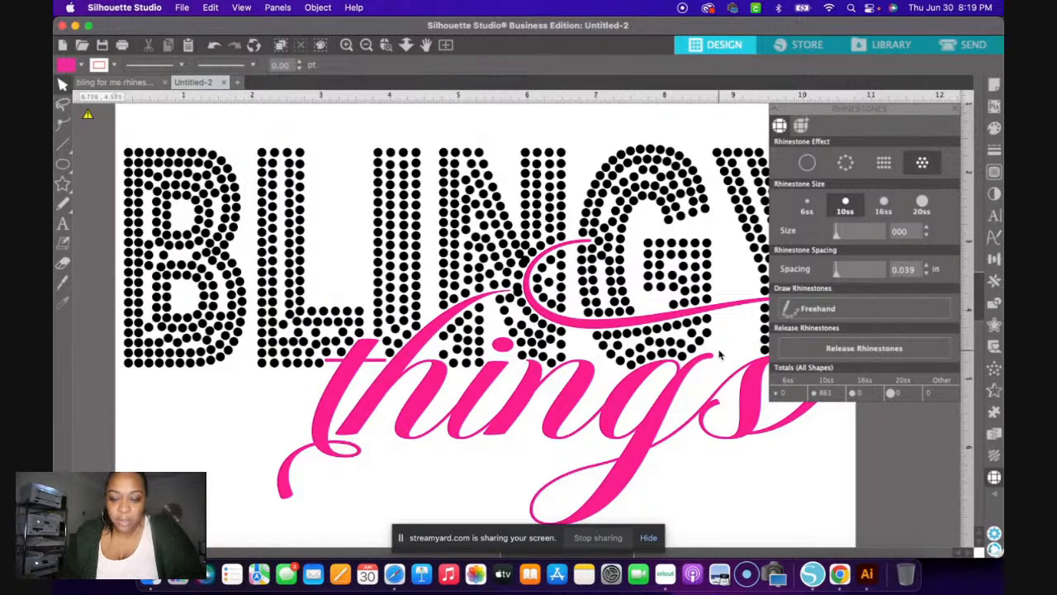
scroll(719, 353, "right", 2)
scroll(718, 354, "right", 2)
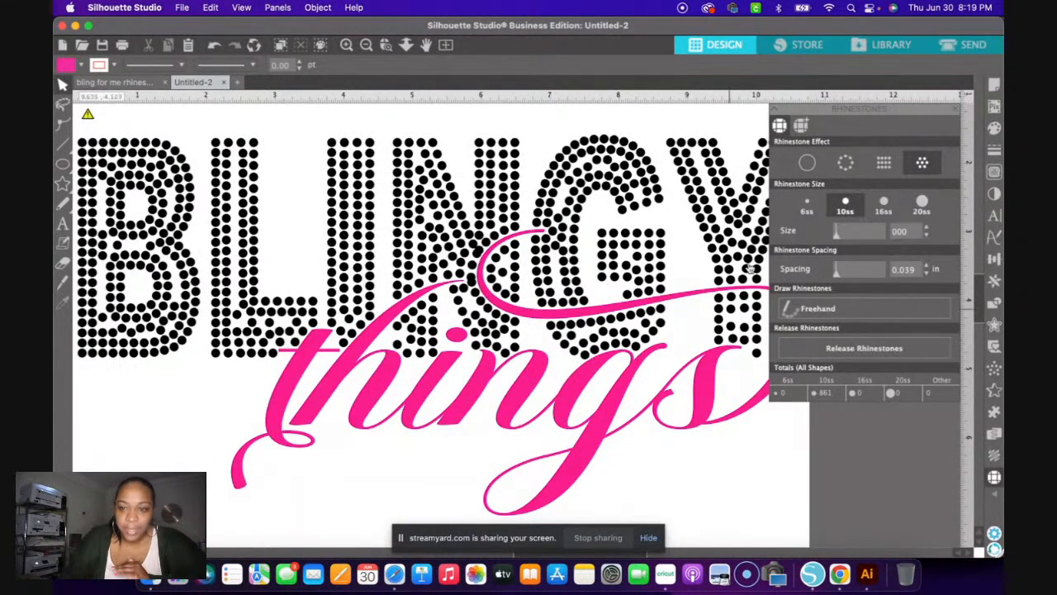
- Switch the BLINGY lettering to linear fill for comparison and restore the radial fill
left_click(890, 169)
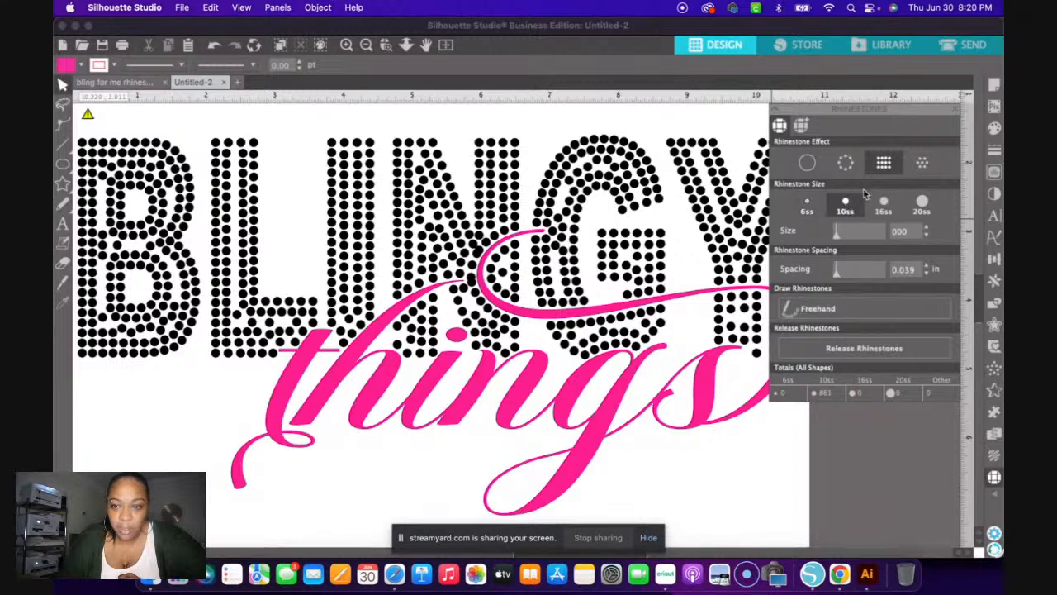
left_click(741, 194)
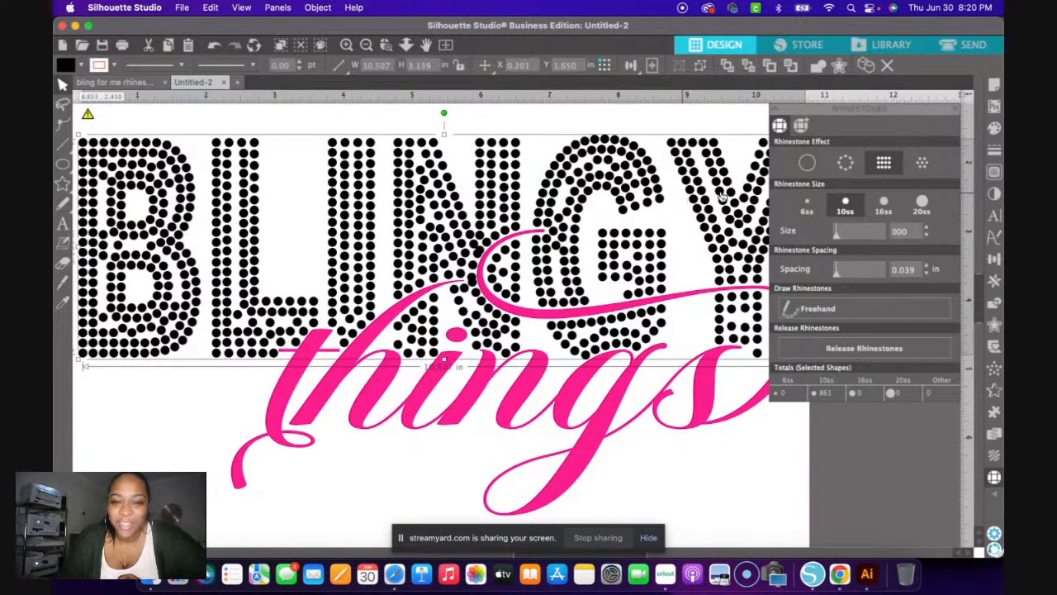
left_click(884, 164)
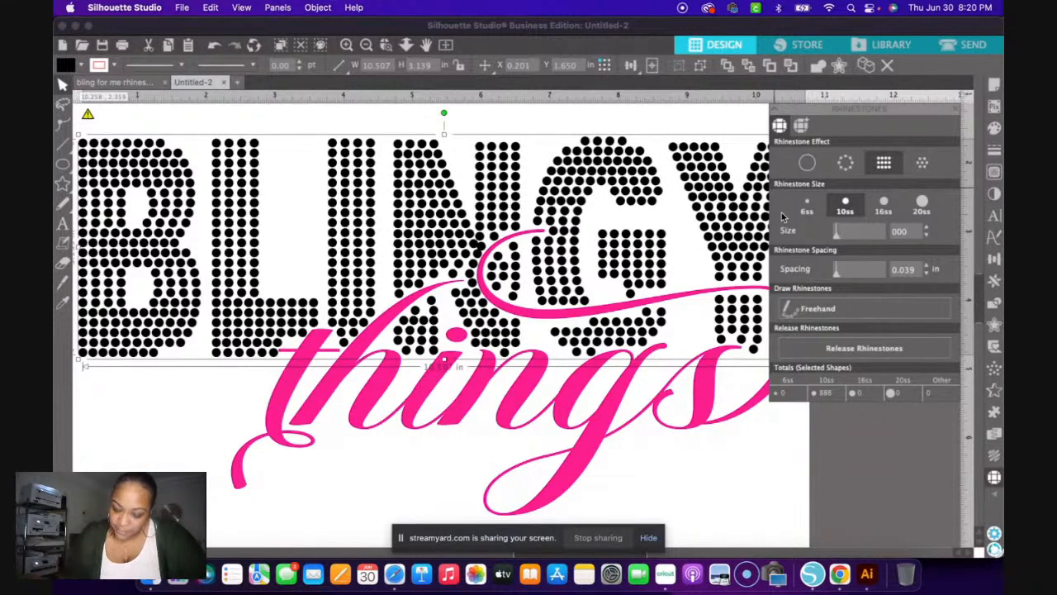
left_click(462, 238)
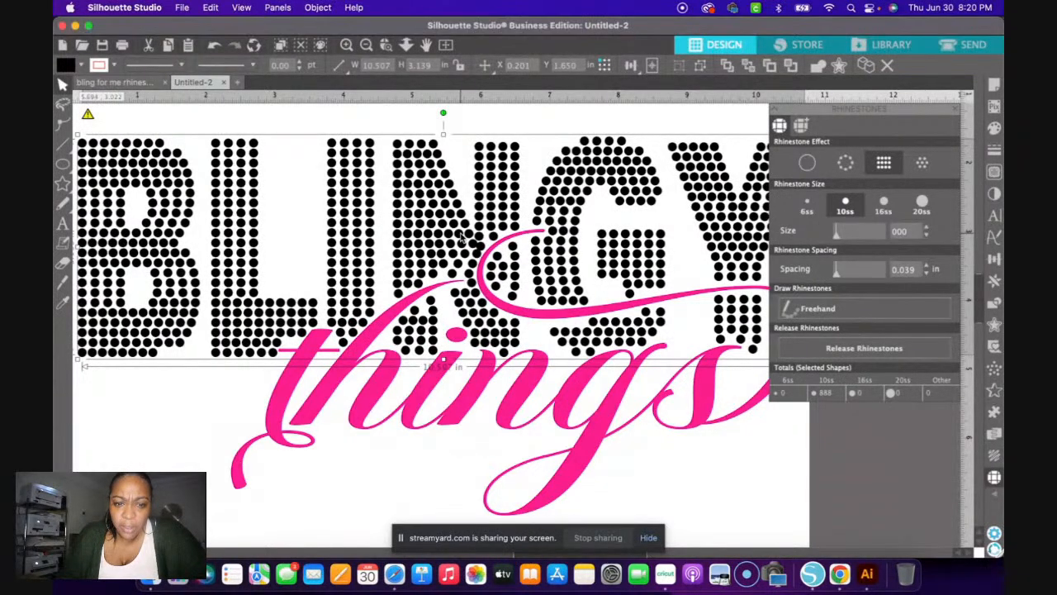
left_click(922, 164)
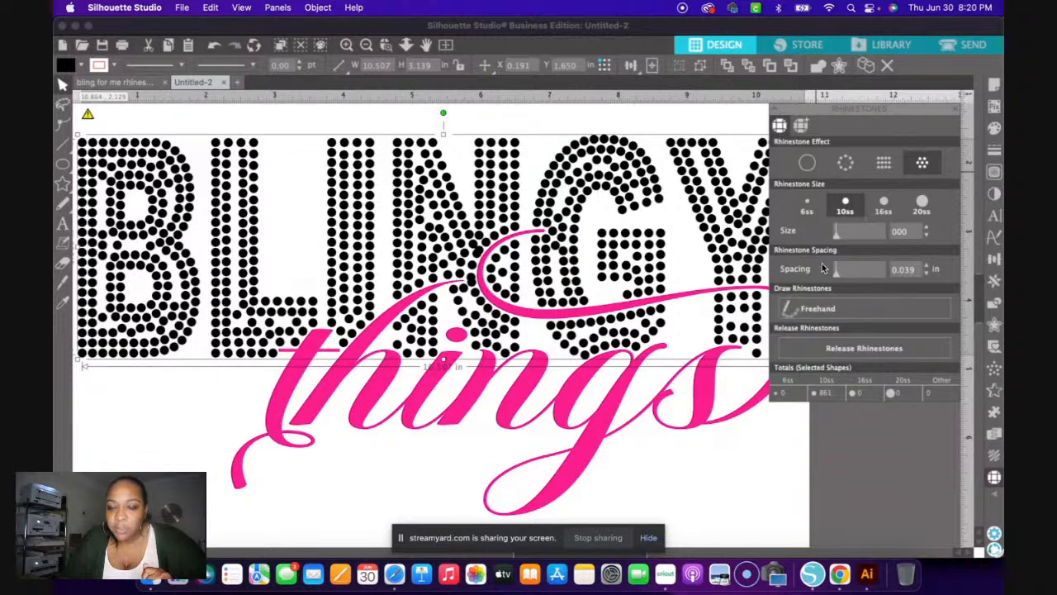
- Try a rhinestone spacing of 0.015 in on the radial-filled BLINGY lettering and review the stones across the word
double_click(912, 270)
key("BackSpace")
type(".015")
key("Tab")
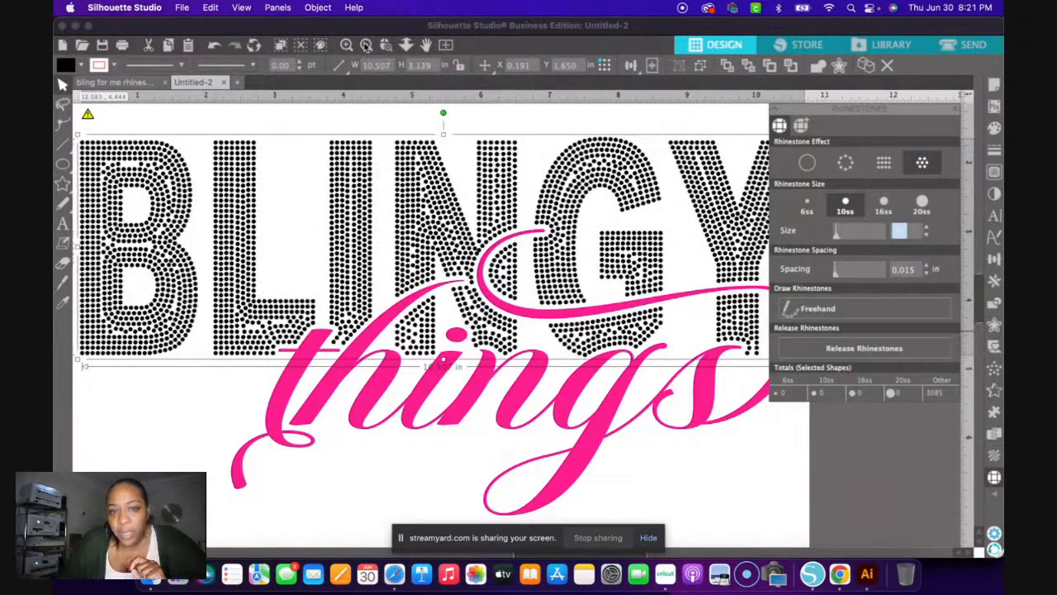
left_click(366, 46)
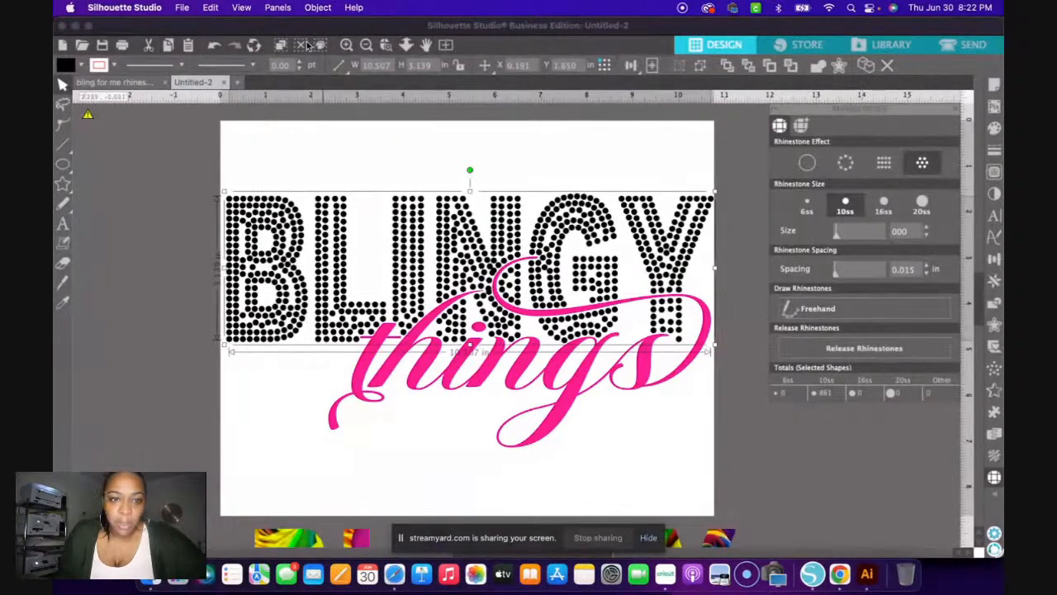
left_click(345, 45)
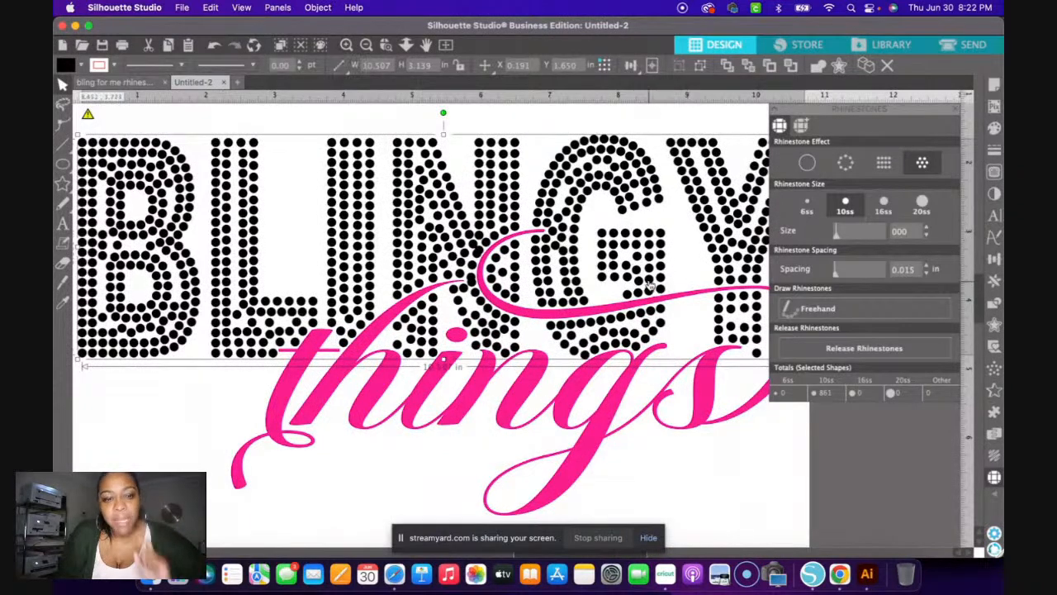
- Preview a linear fill on the BLINGY lettering, restore the radial fill and set the rhinestone spacing to 0.010 in
left_click(884, 163)
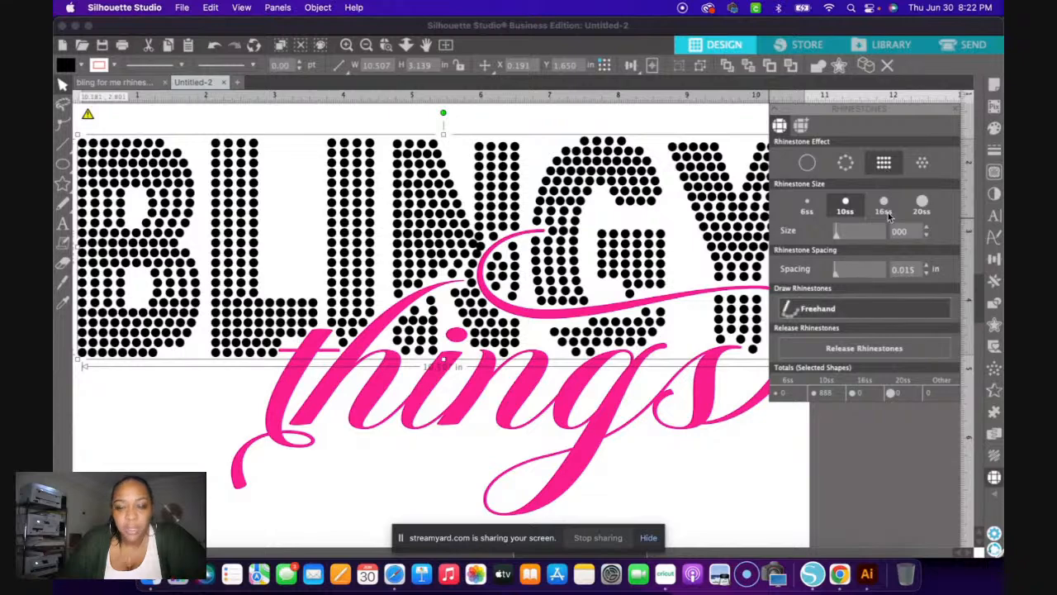
left_click(922, 163)
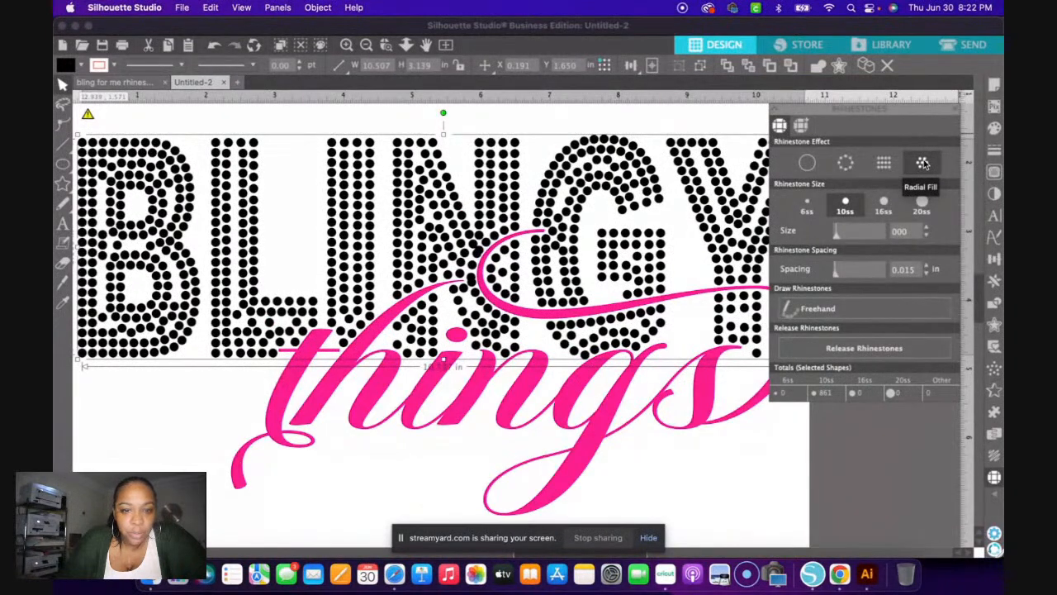
double_click(914, 270)
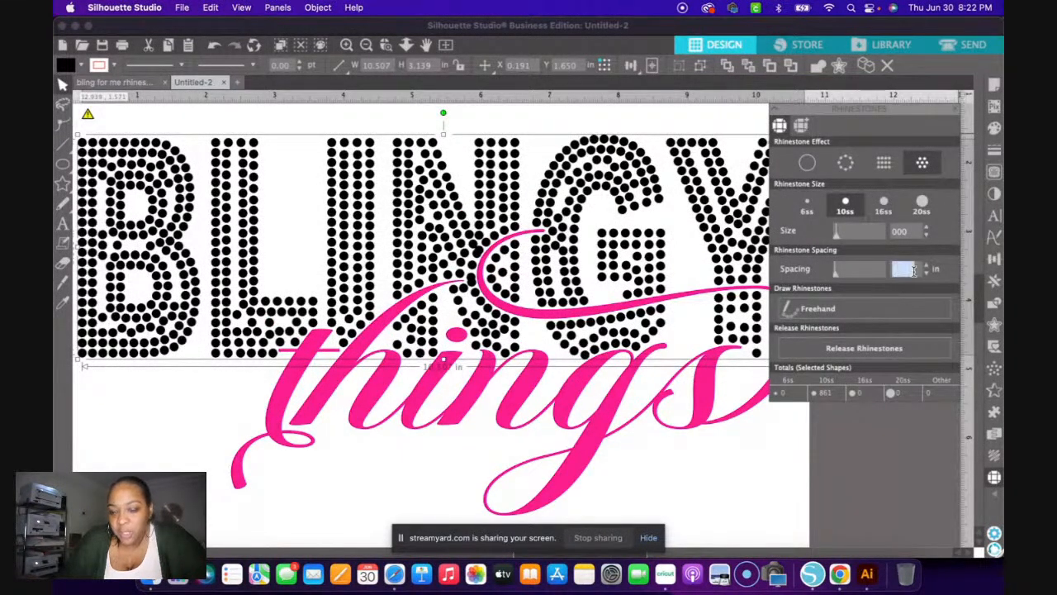
key("BackSpace")
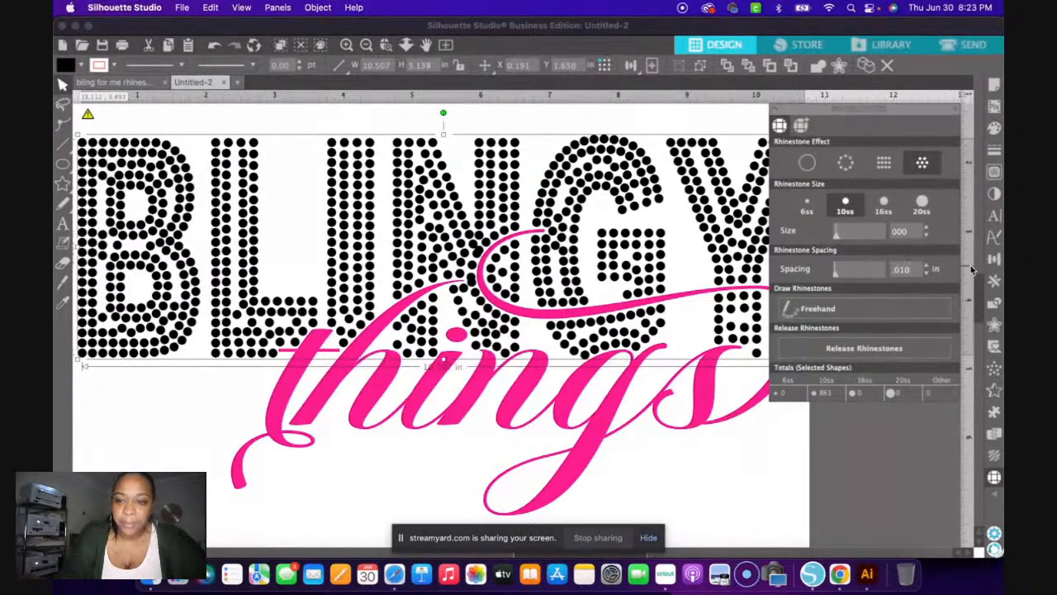
key("Return")
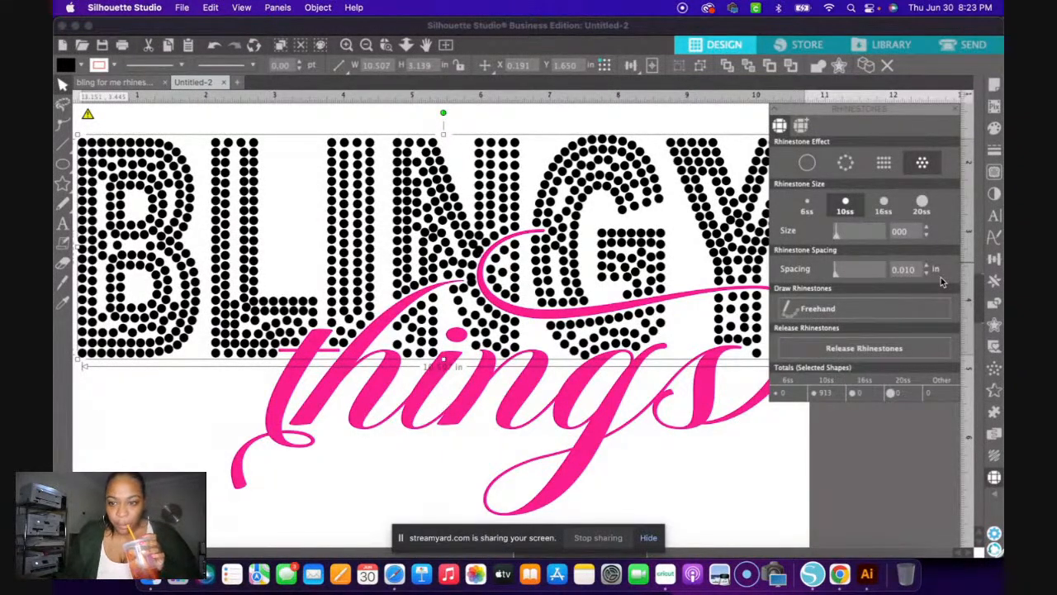
key("Tab")
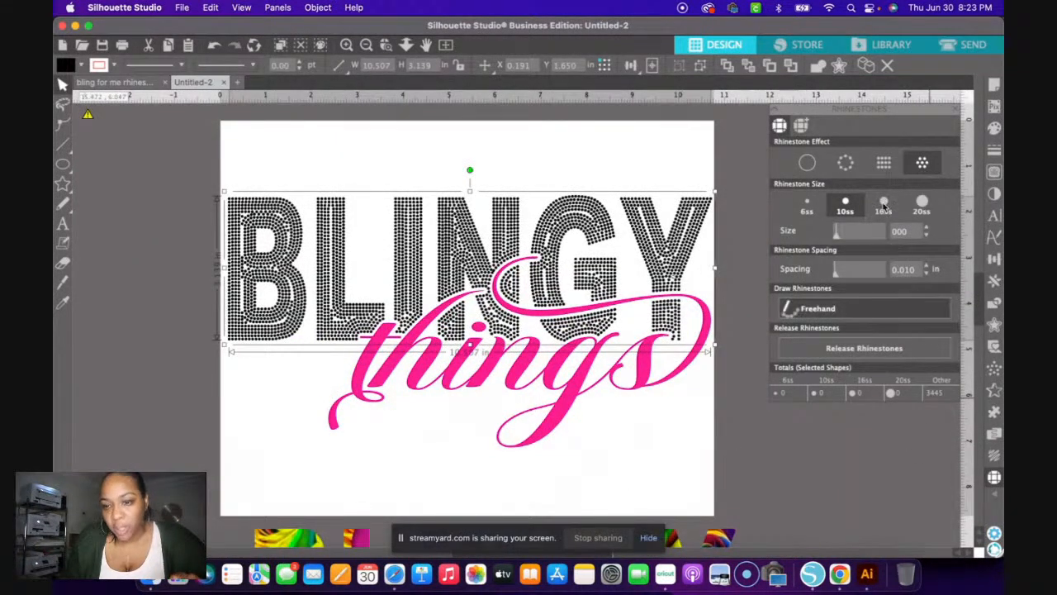
- Compare linear and radial fill with the smaller stones, return BLINGY to 10ss stones and apply the linear fill
left_click(883, 162)
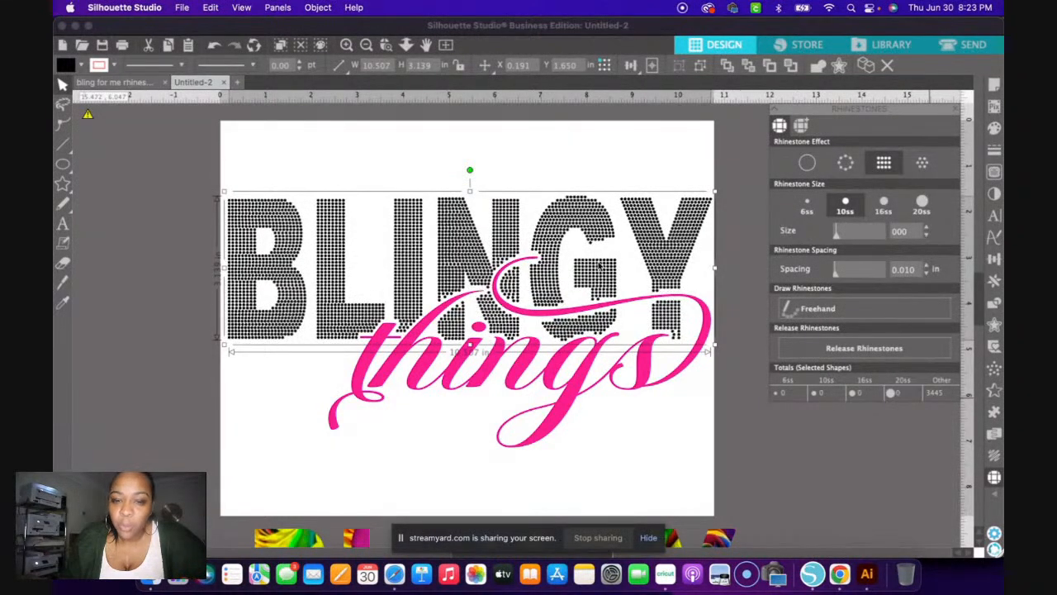
left_click(922, 164)
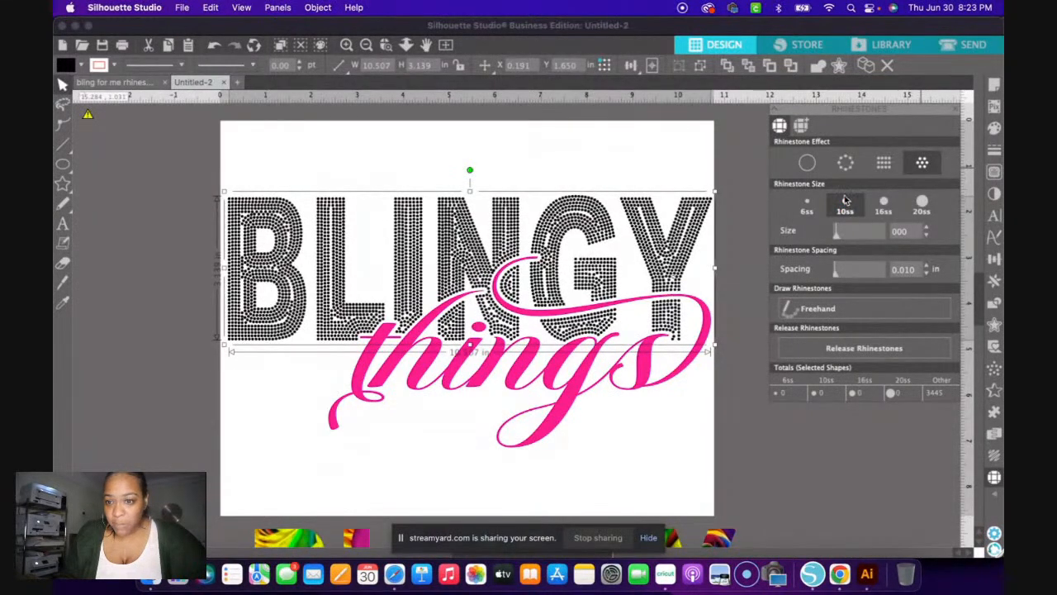
left_click(845, 199)
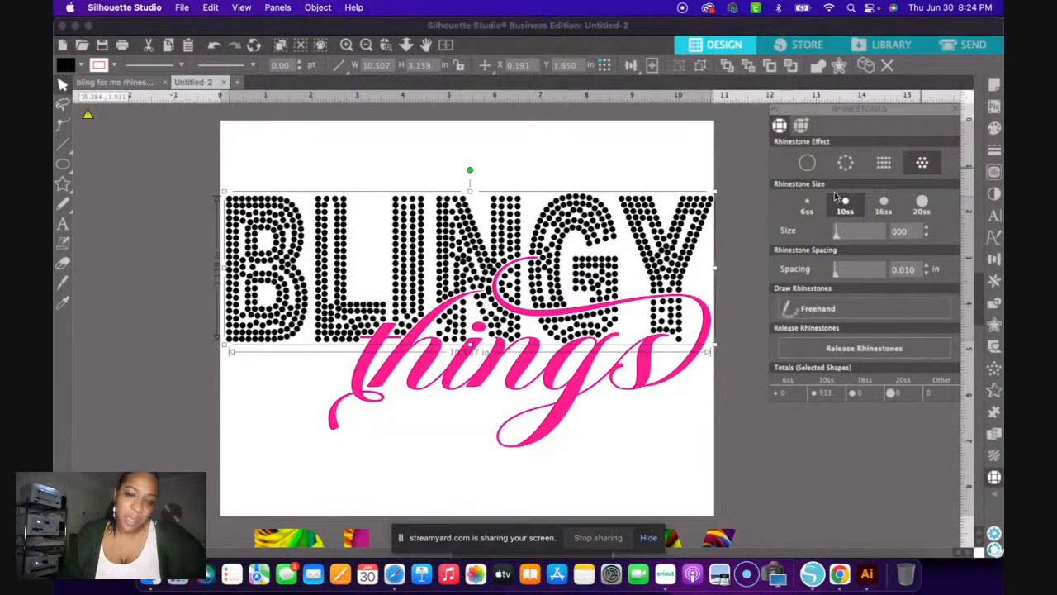
left_click(882, 164)
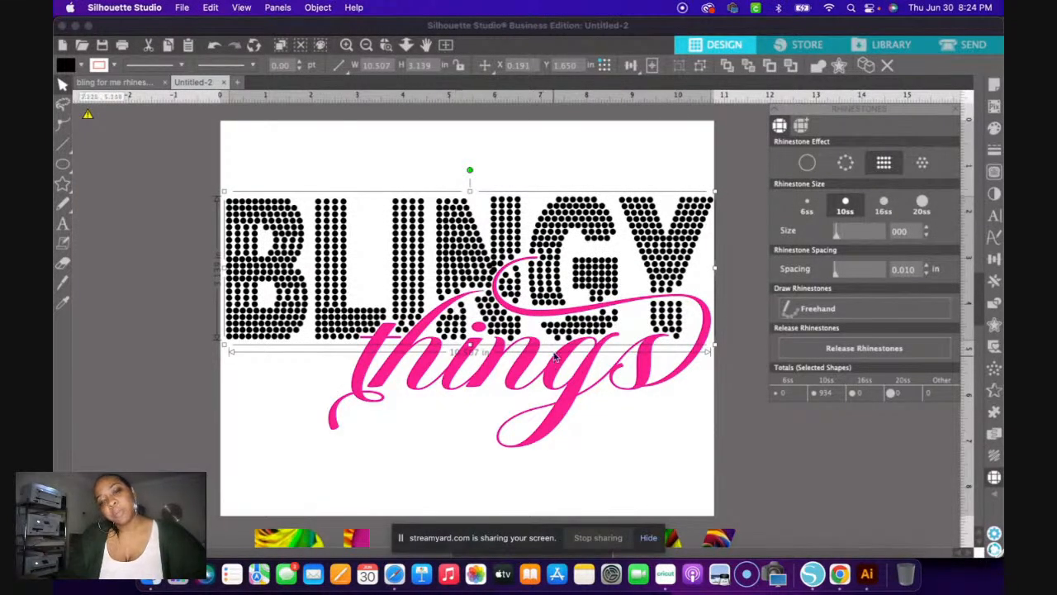
- Examine the linear-filled 10ss stones up close in the N and G, especially where the script's swash cuts through the letters
scroll(553, 357, "down", 5)
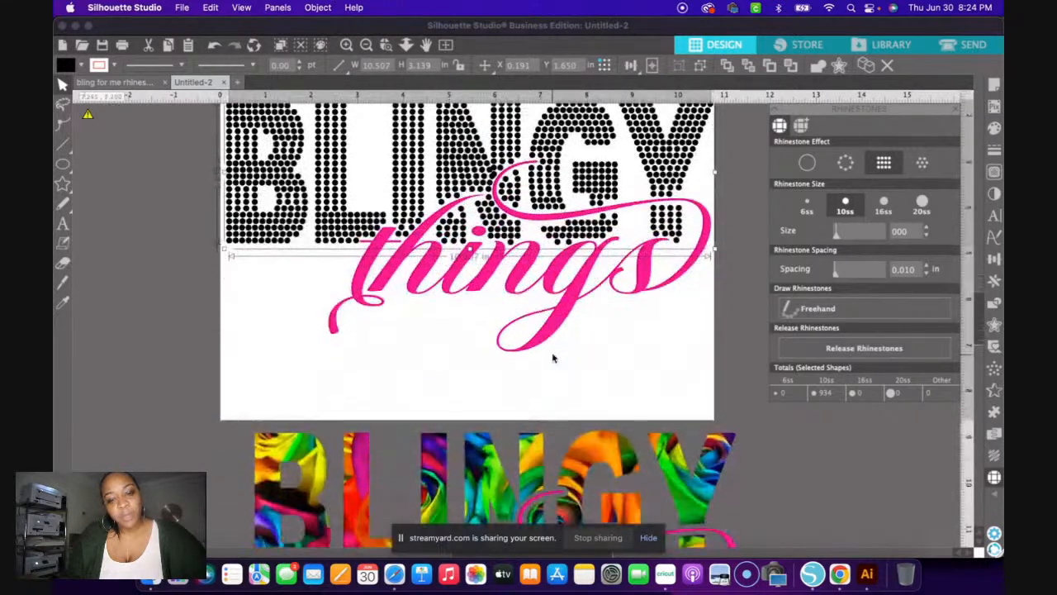
scroll(554, 356, "up", 2)
scroll(554, 357, "up", 2)
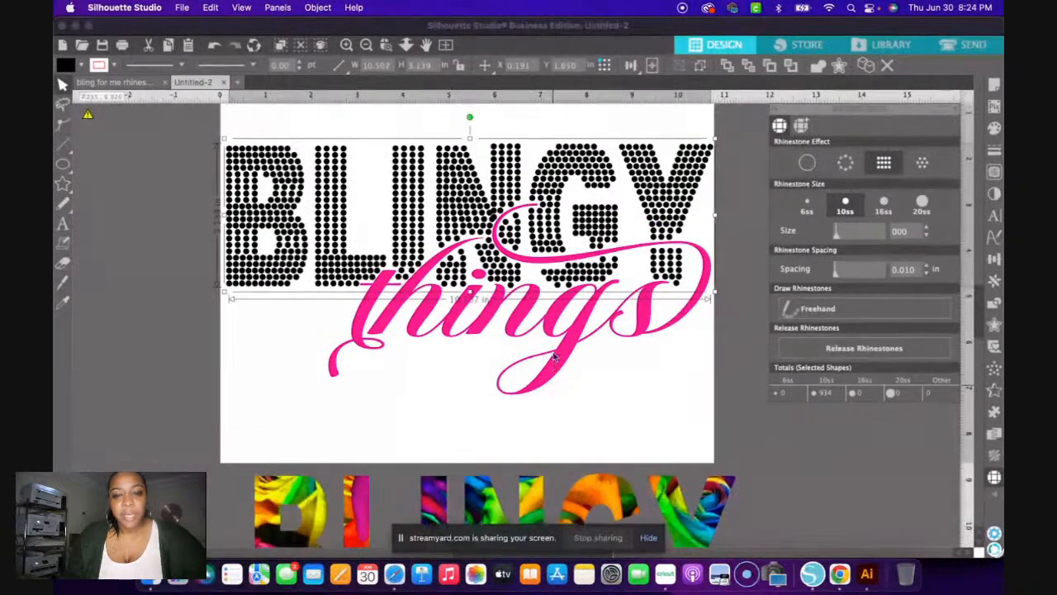
left_click(346, 46)
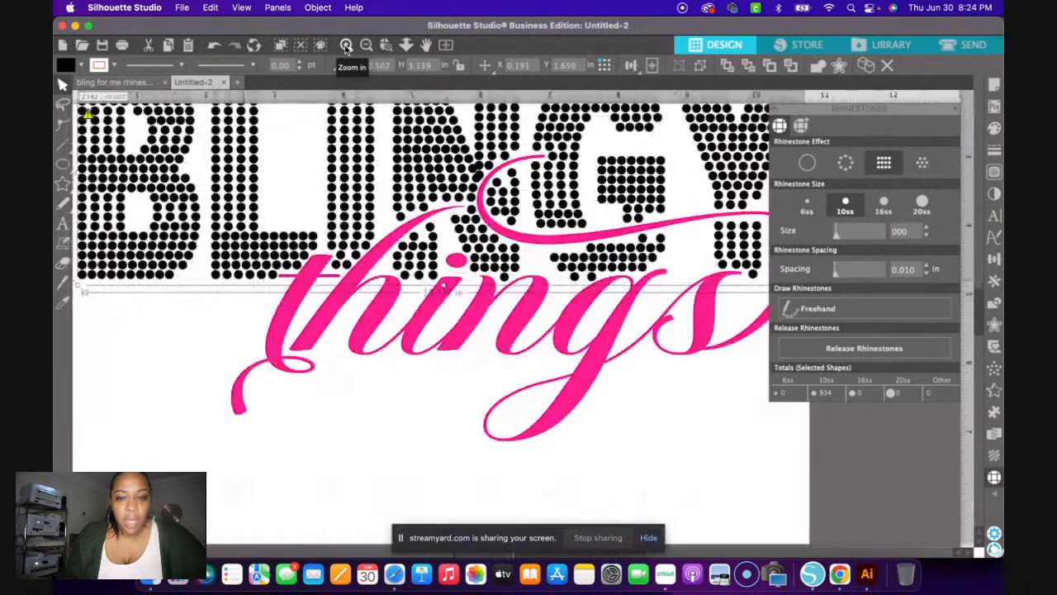
left_click(521, 325)
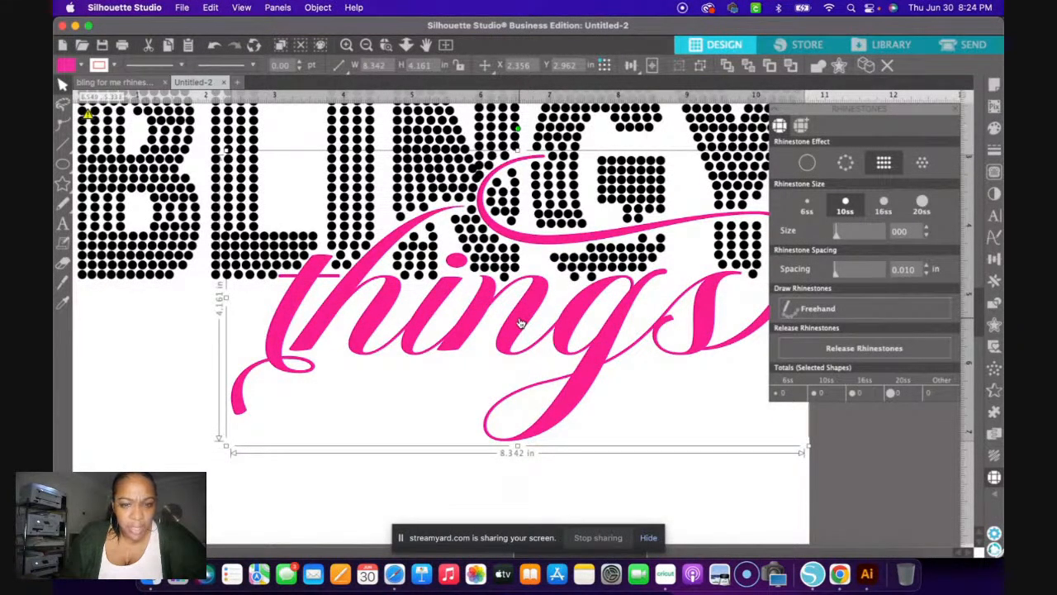
scroll(521, 324, "up", 3)
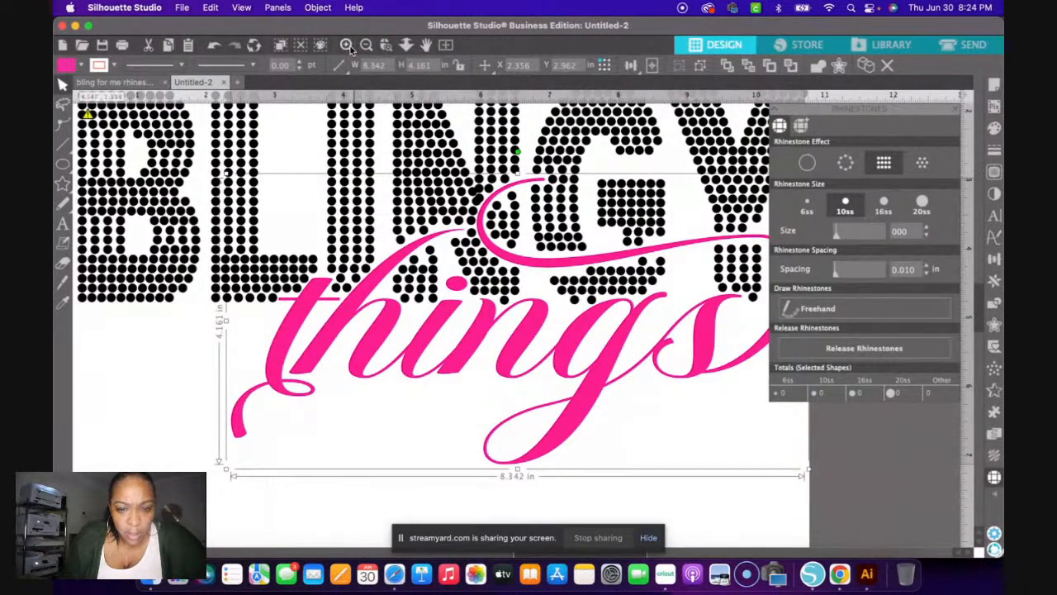
left_click(346, 45)
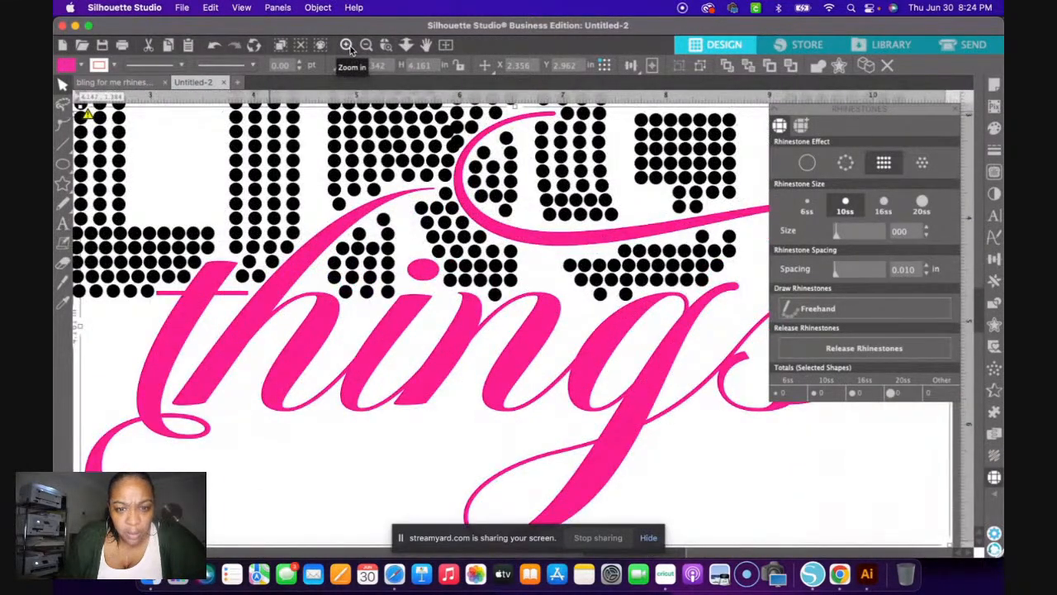
left_click(347, 45)
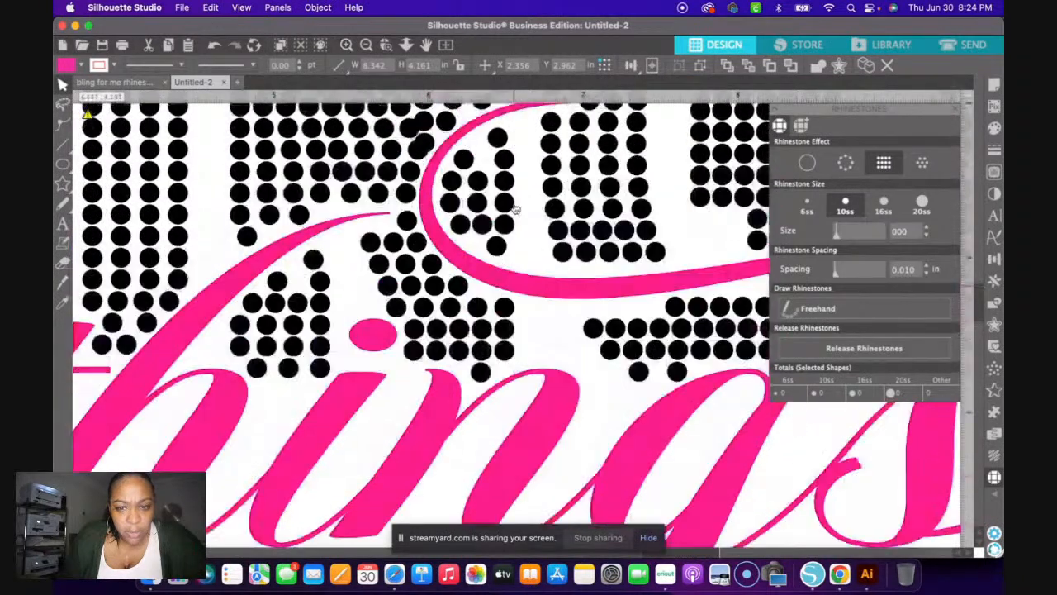
scroll(512, 208, "up", 2)
scroll(510, 209, "up", 2)
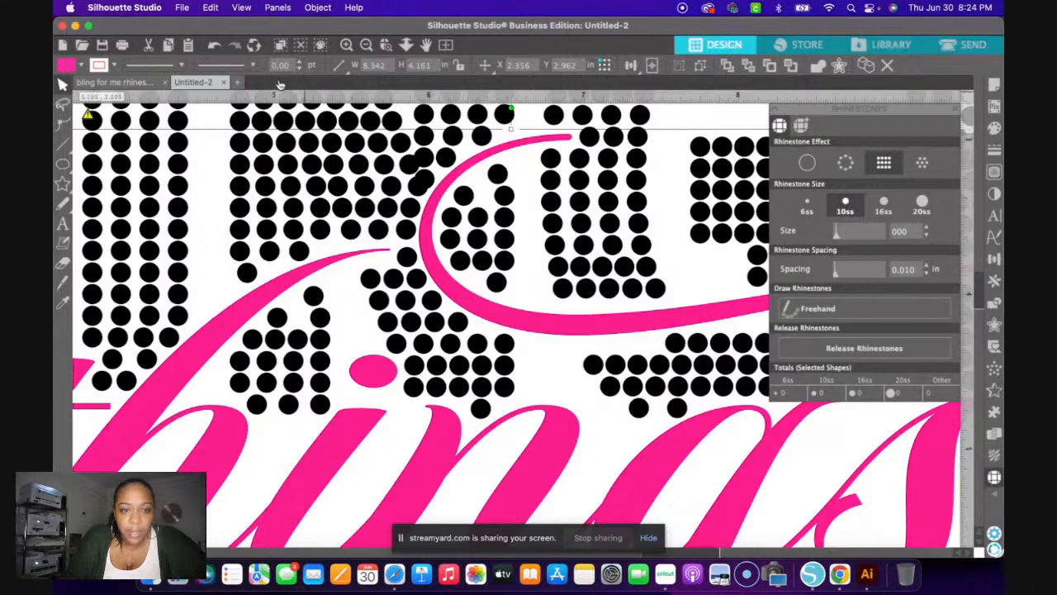
left_click(367, 45)
left_click(367, 45)
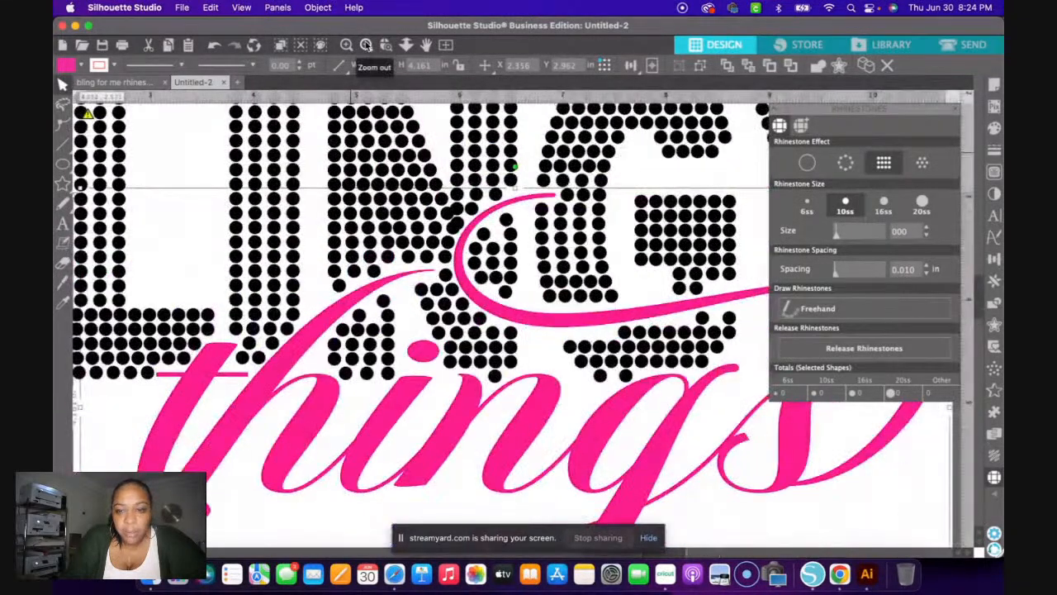
scroll(452, 235, "up", 3)
scroll(453, 236, "up", 5)
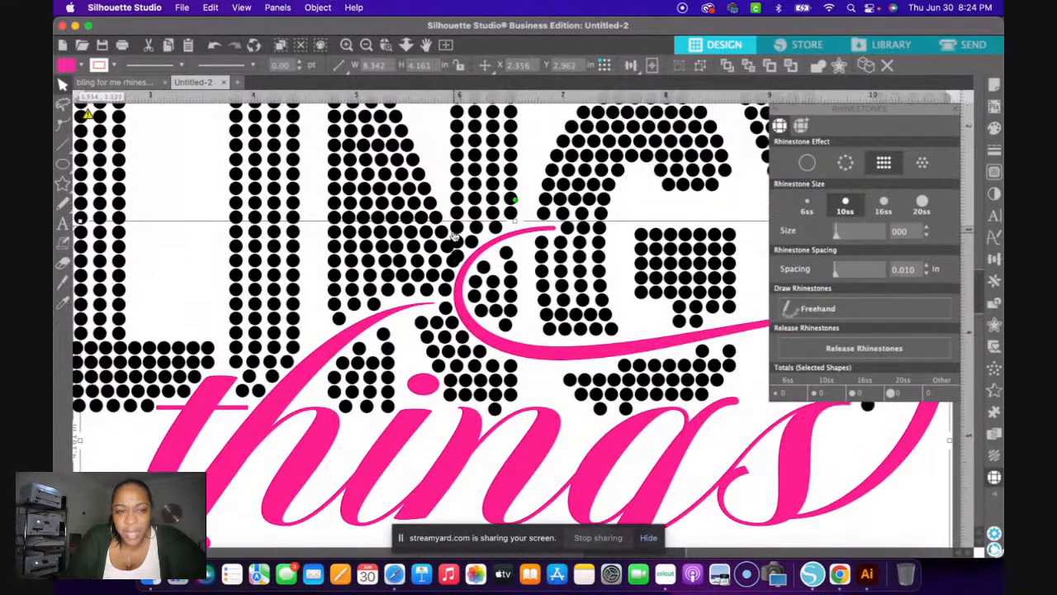
scroll(453, 235, "down", 2)
scroll(452, 235, "down", 2)
scroll(453, 236, "down", 2)
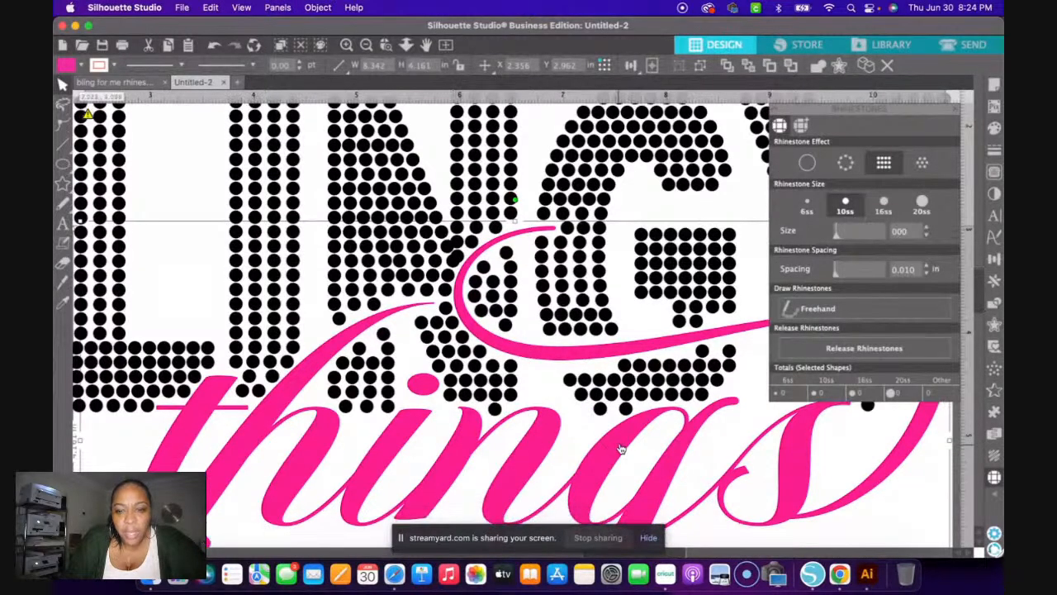
- Move the pink "things" script away from the rhinestone lettering and off the right side of the page
left_click_drag(637, 455, 680, 518)
scroll(361, 192, "down", 1)
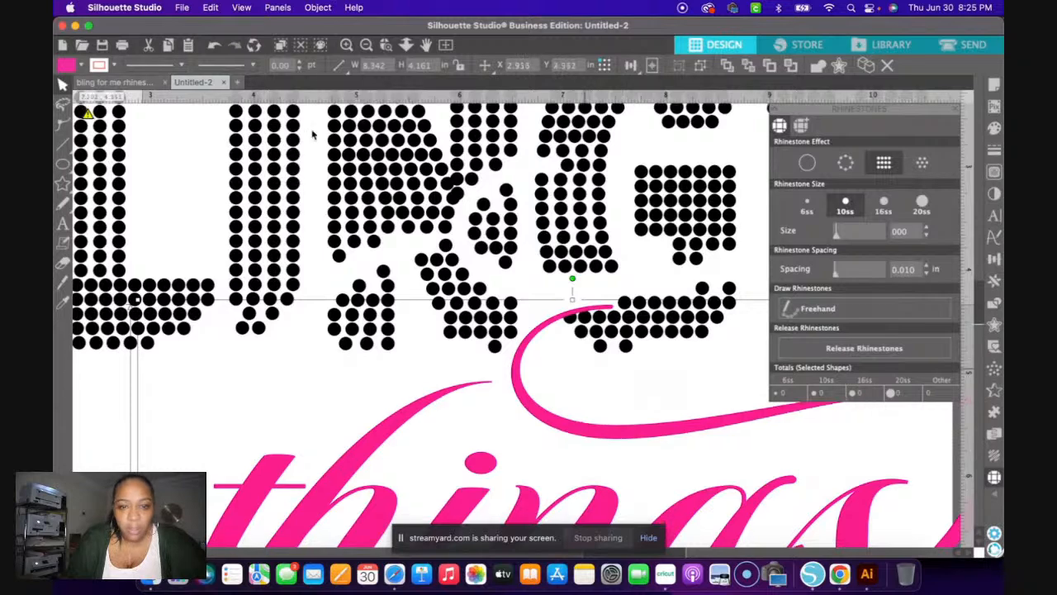
left_click(368, 45)
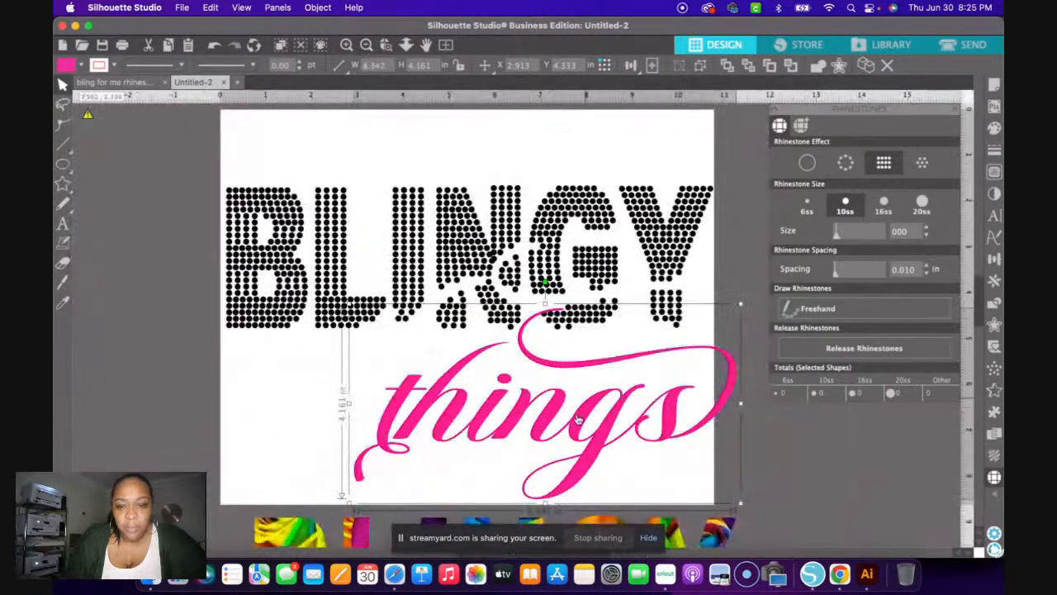
left_click_drag(587, 400, 941, 440)
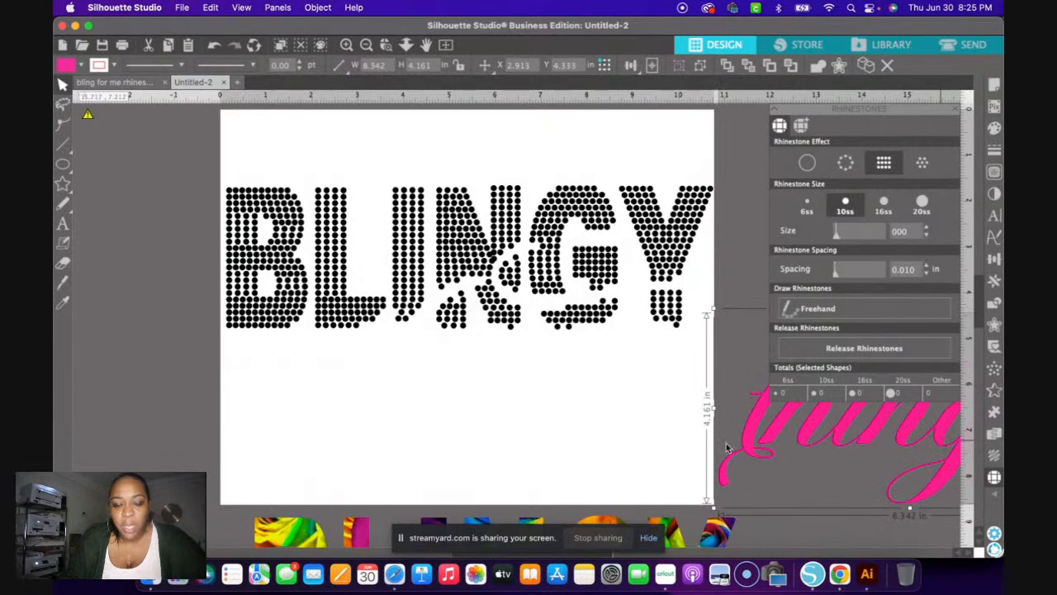
- Move the multicolored "Blingy things" design over the rhinestone lettering on the page and send it to the back
left_click(301, 540)
left_click_drag(302, 541, 274, 228)
left_click_drag(274, 221, 278, 216)
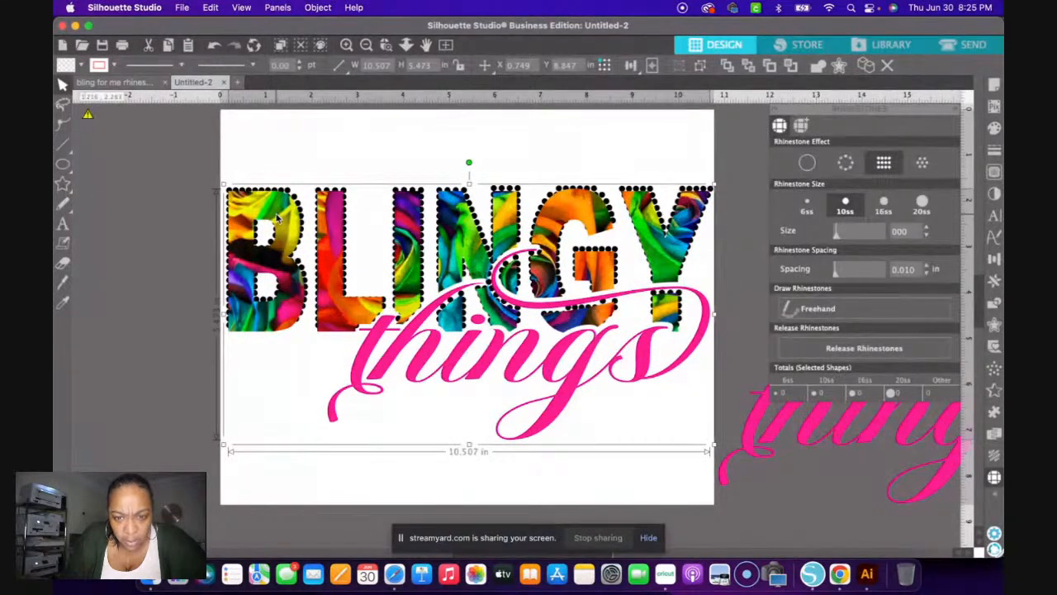
right_click(277, 217)
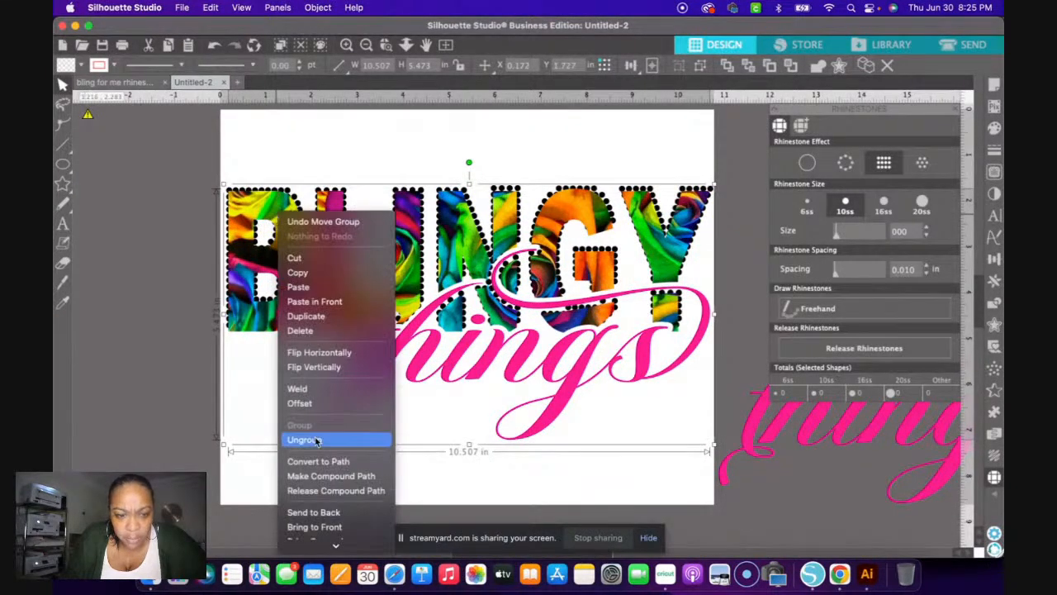
left_click(313, 470)
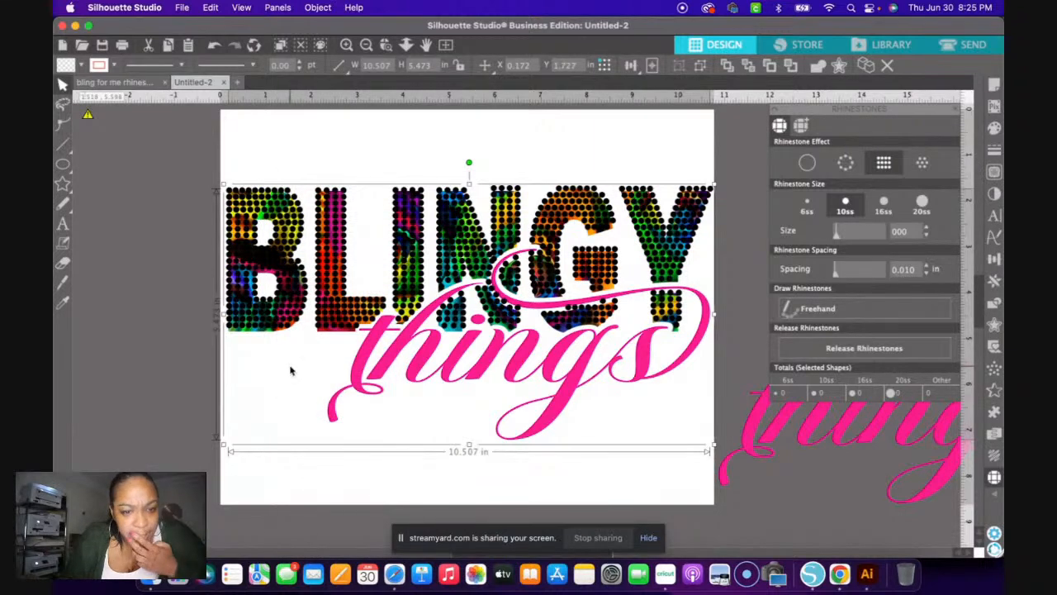
- Align the multicolored design beneath the rhinestone lettering at about X 0.193 in and Y 1.704 in
key("Left")
key("Up")
key("Up")
key("Up")
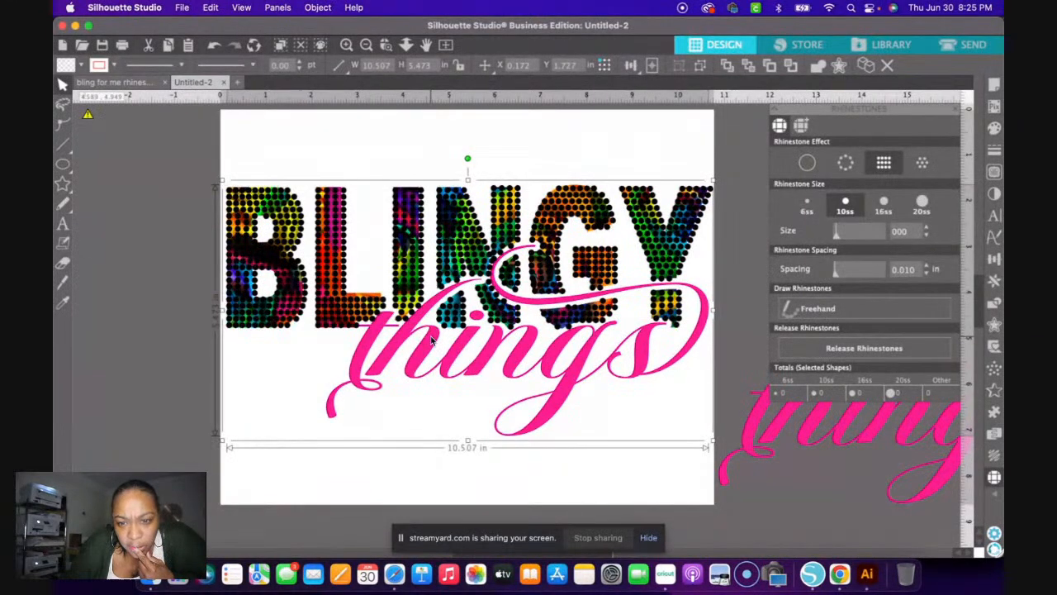
left_click_drag(431, 339, 433, 339)
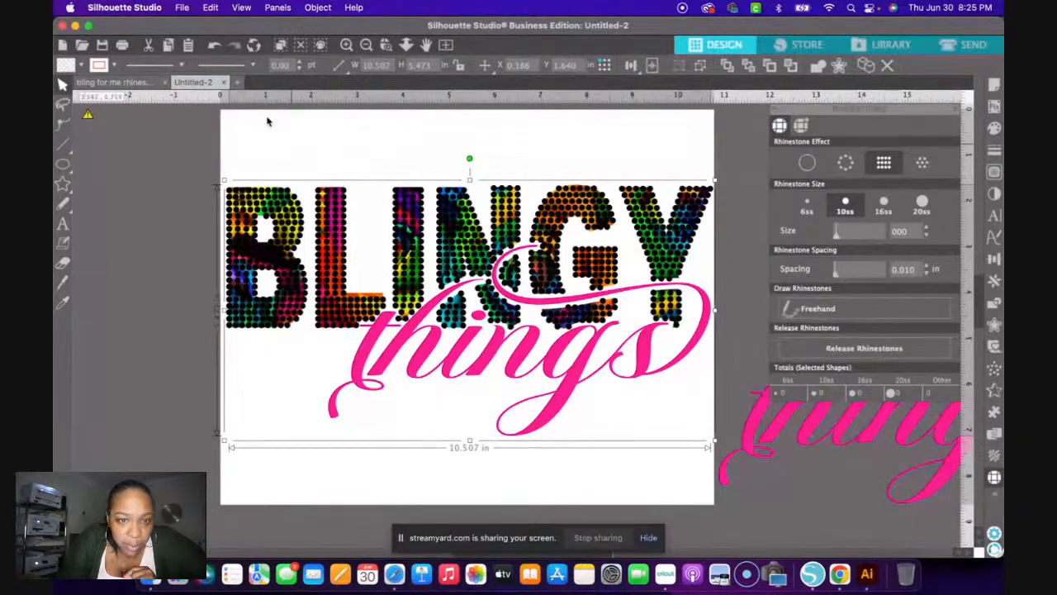
left_click(348, 46)
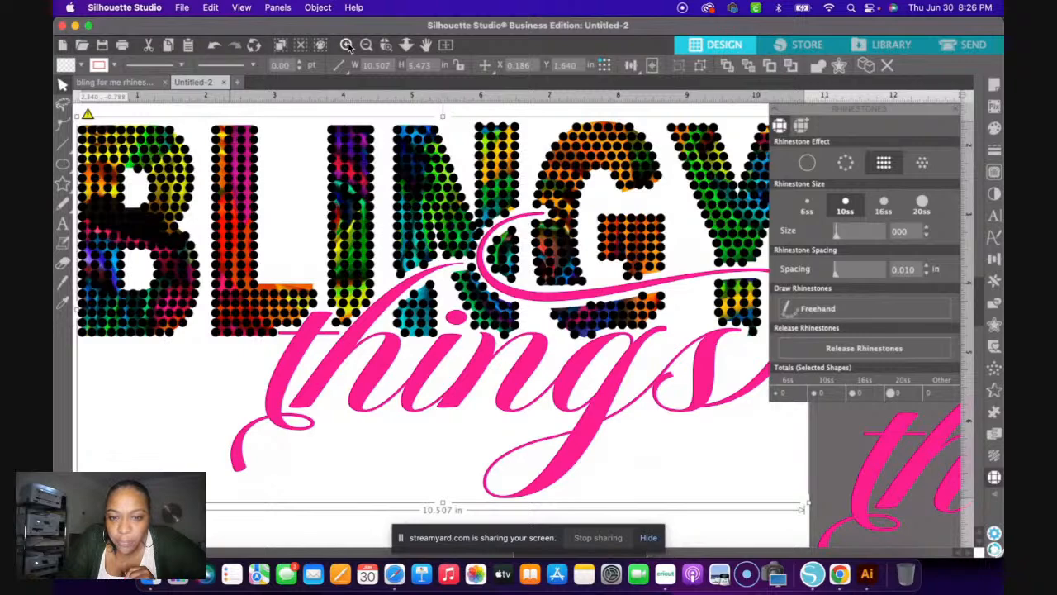
left_click(348, 45)
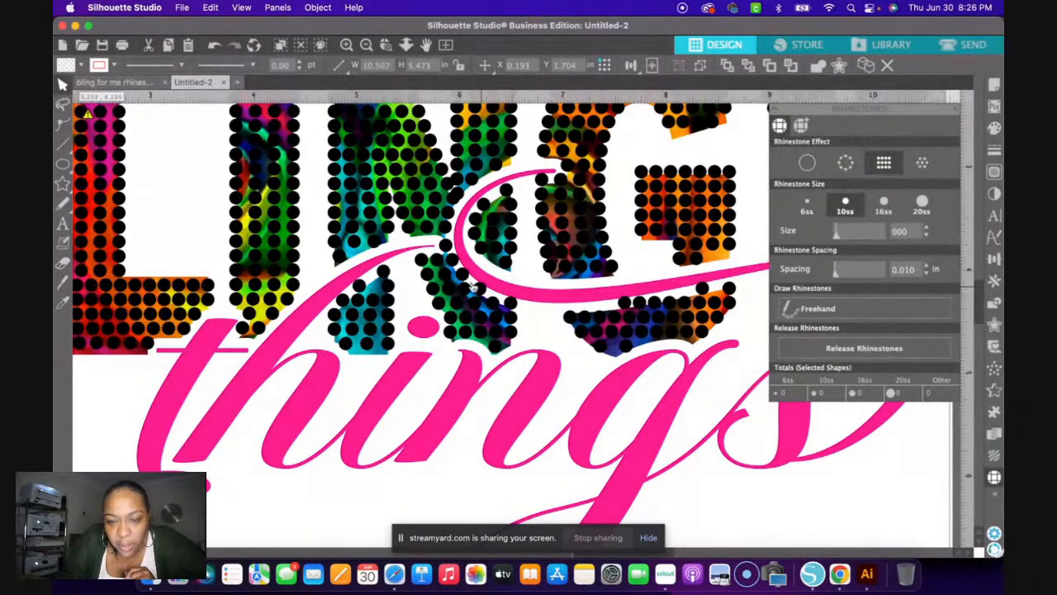
- Select the rhinestone BLINGY lettering and ungroup it
left_click(473, 154)
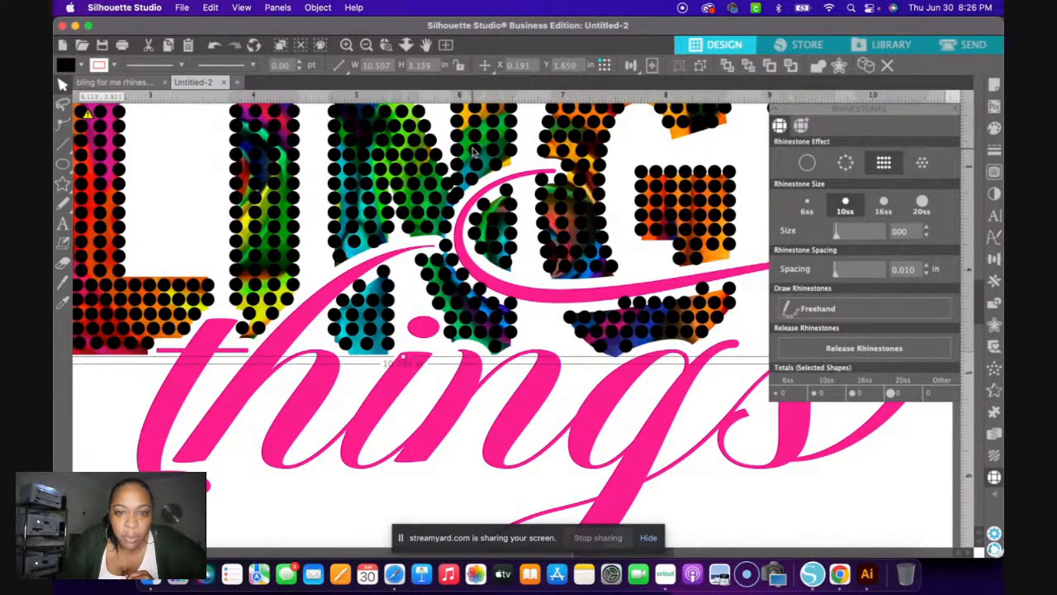
left_click(368, 45)
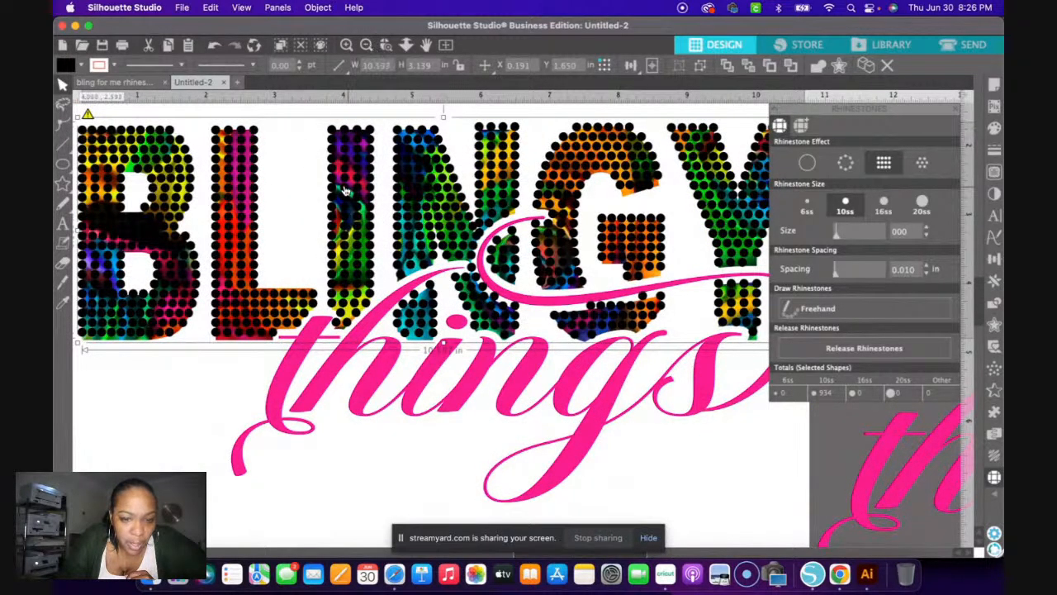
right_click(251, 256)
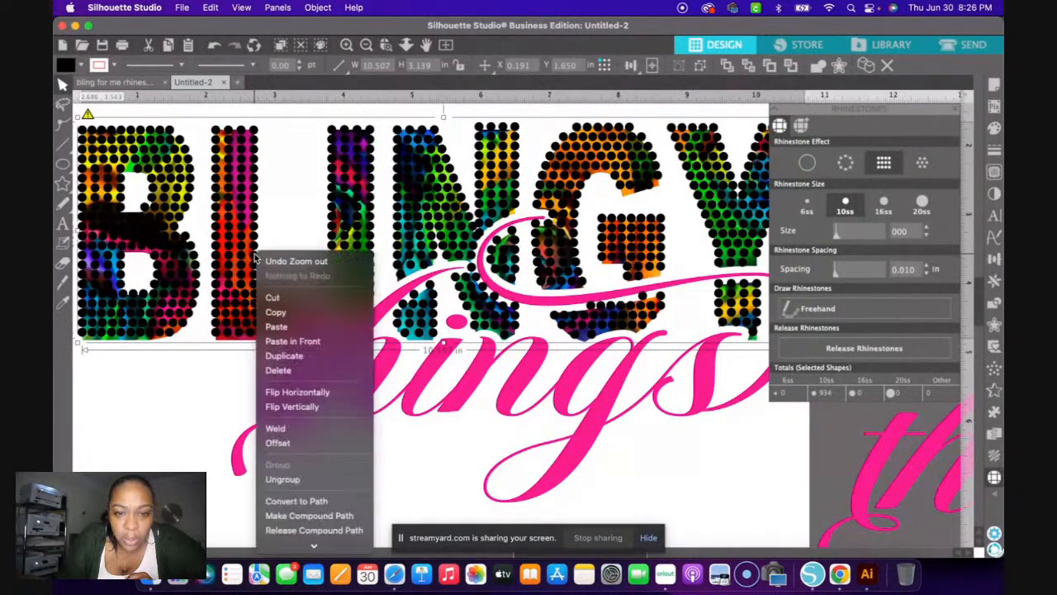
left_click(310, 481)
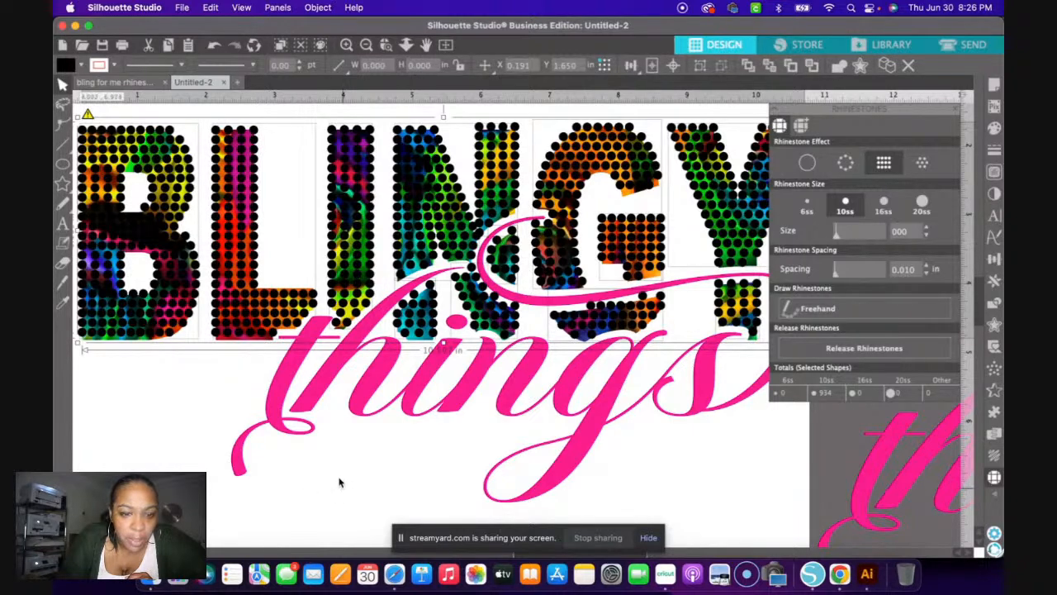
- Move the multicolored "Blingy things" design below the rhinestone lettering, at about X 0.135 in and Y 5.510 in
left_click(372, 385)
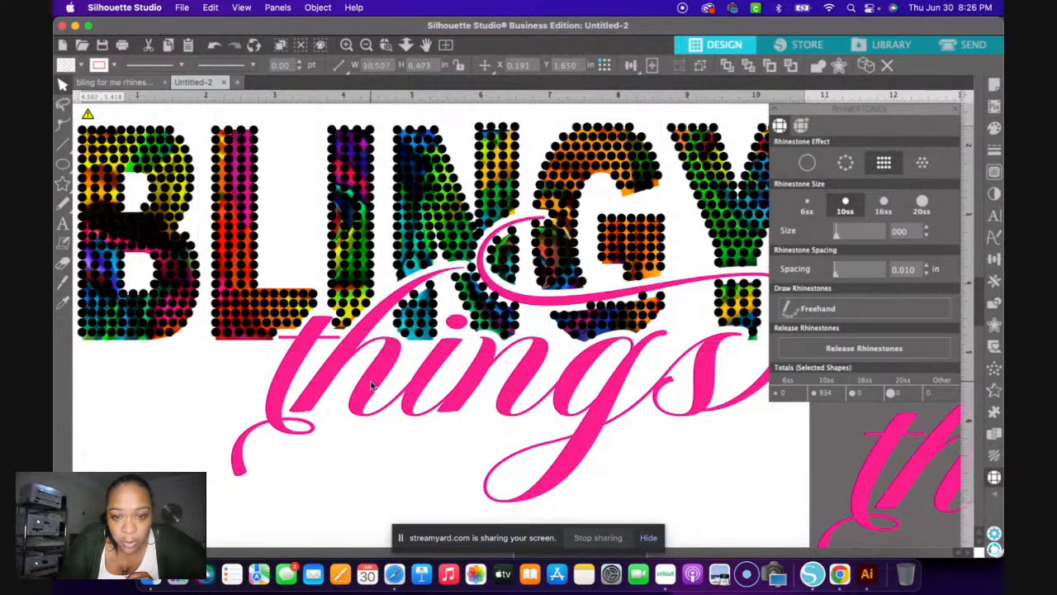
left_click_drag(372, 386, 369, 593)
left_click_drag(437, 461, 420, 401)
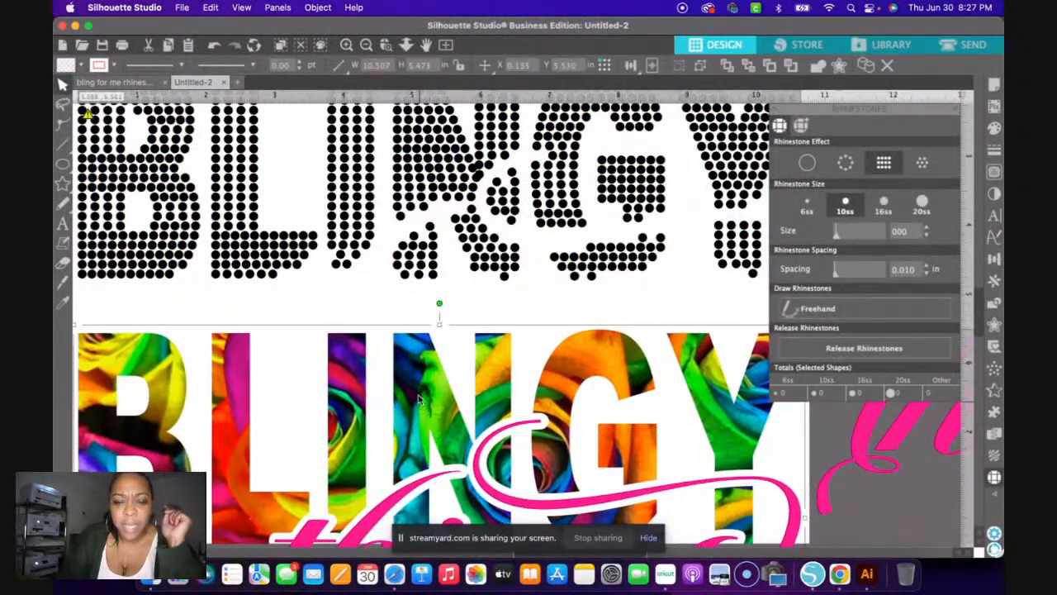
scroll(394, 328, "up", 1)
scroll(401, 311, "up", 2)
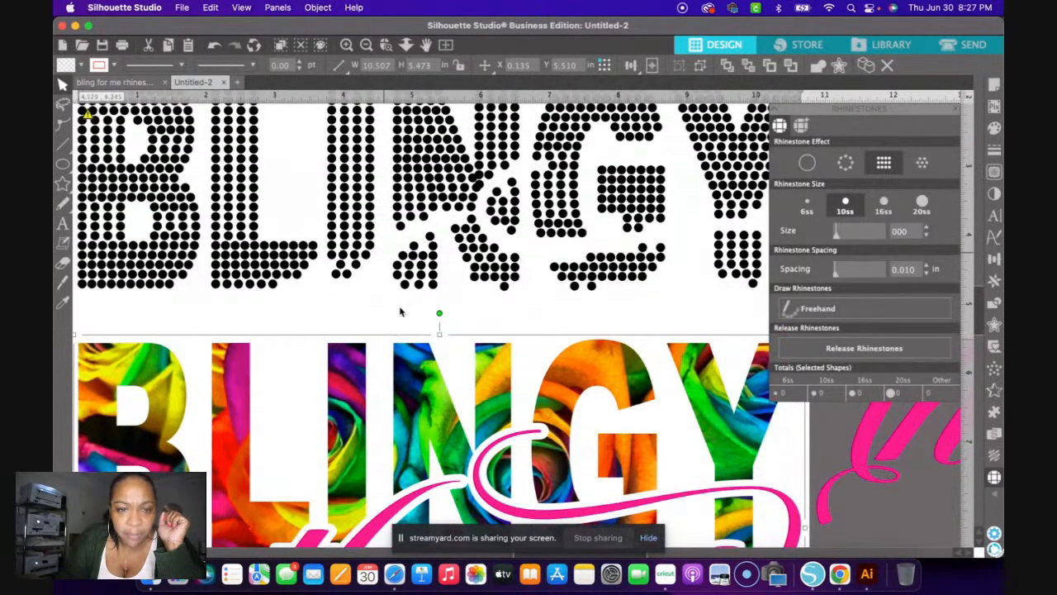
left_click(366, 45)
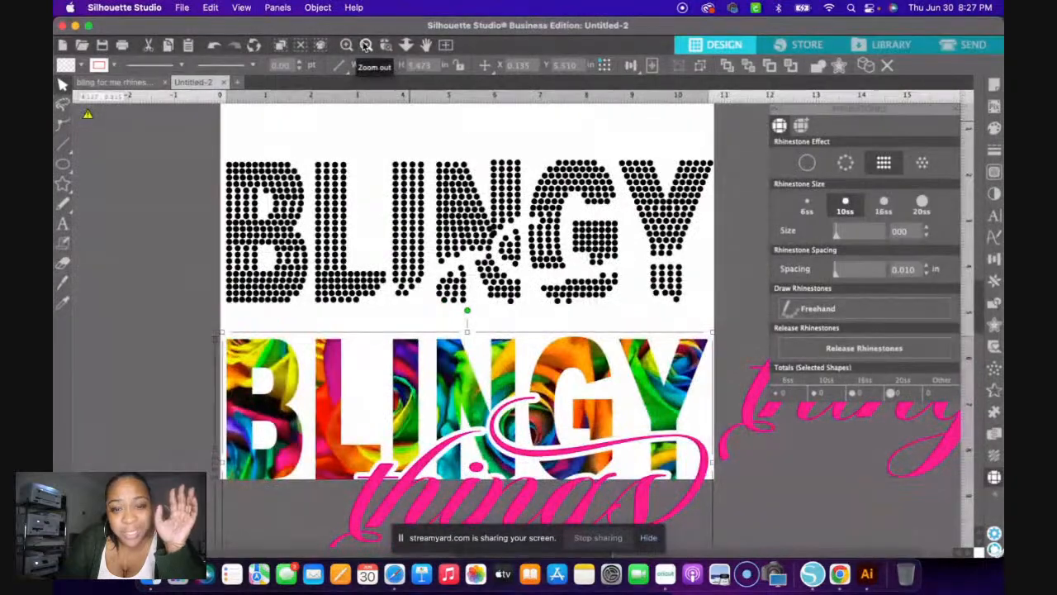
left_click(346, 44)
left_click(346, 45)
scroll(467, 266, "up", 3)
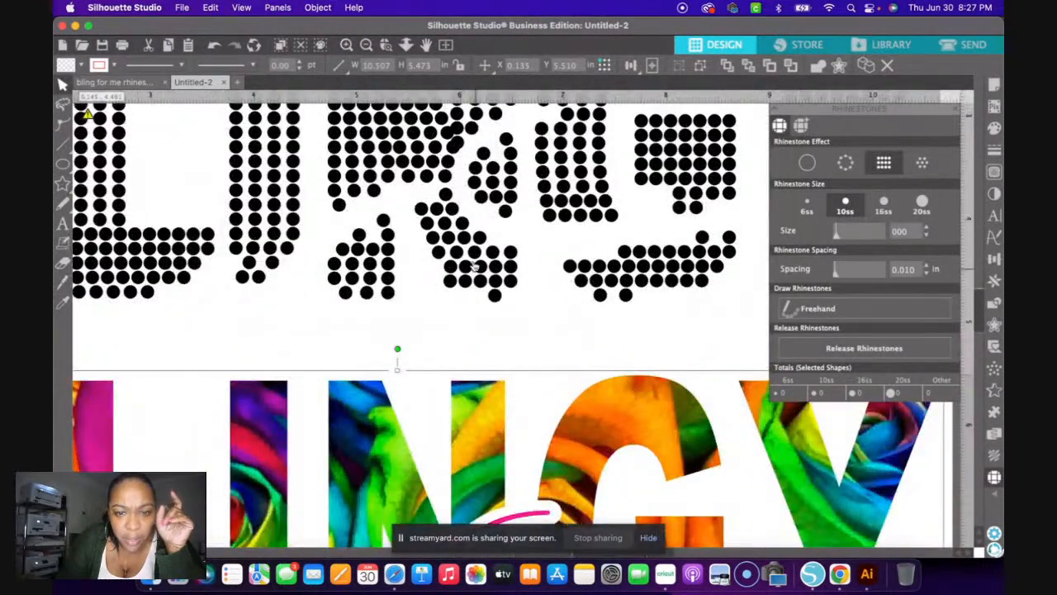
scroll(469, 267, "up", 8)
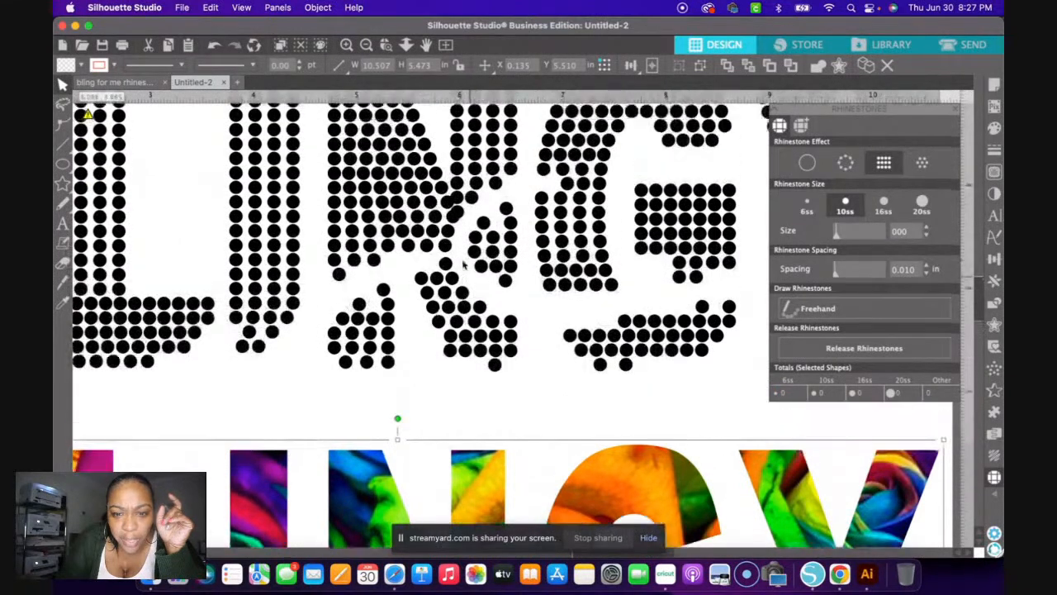
scroll(462, 264, "up", 3)
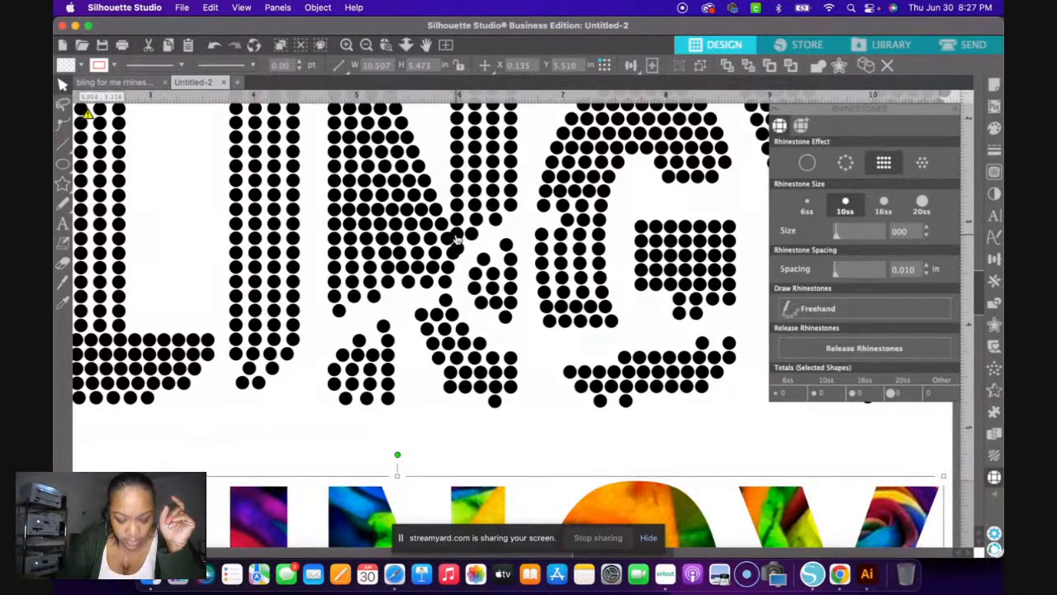
left_click(455, 239)
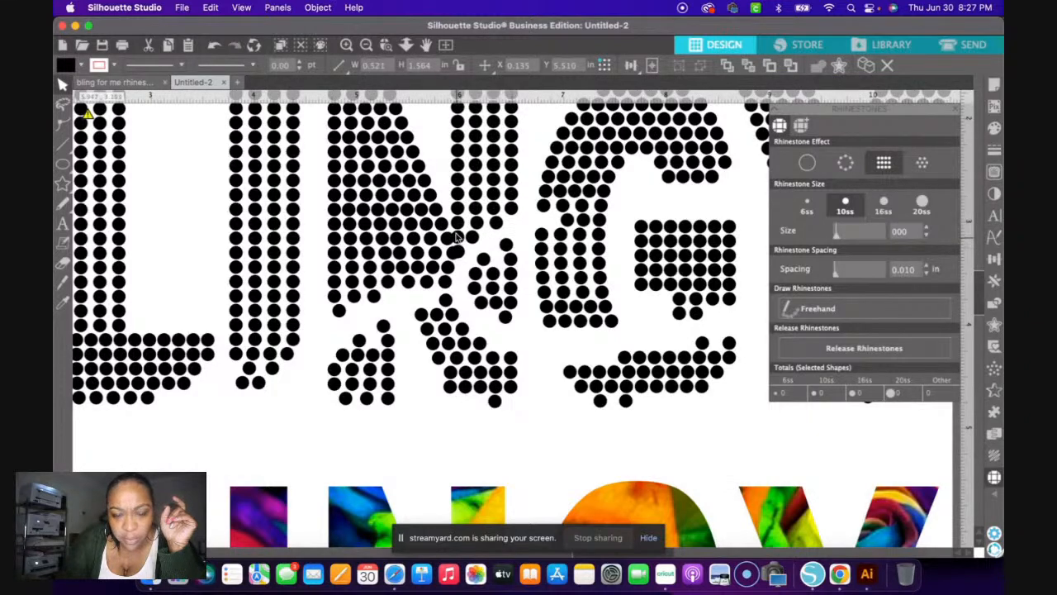
left_click(211, 7)
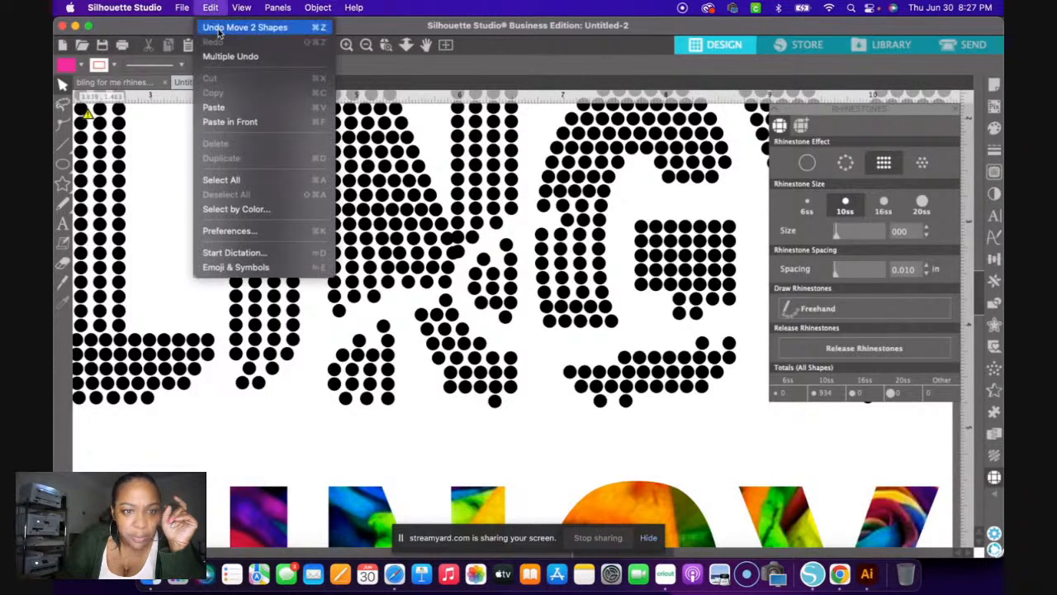
left_click(218, 27)
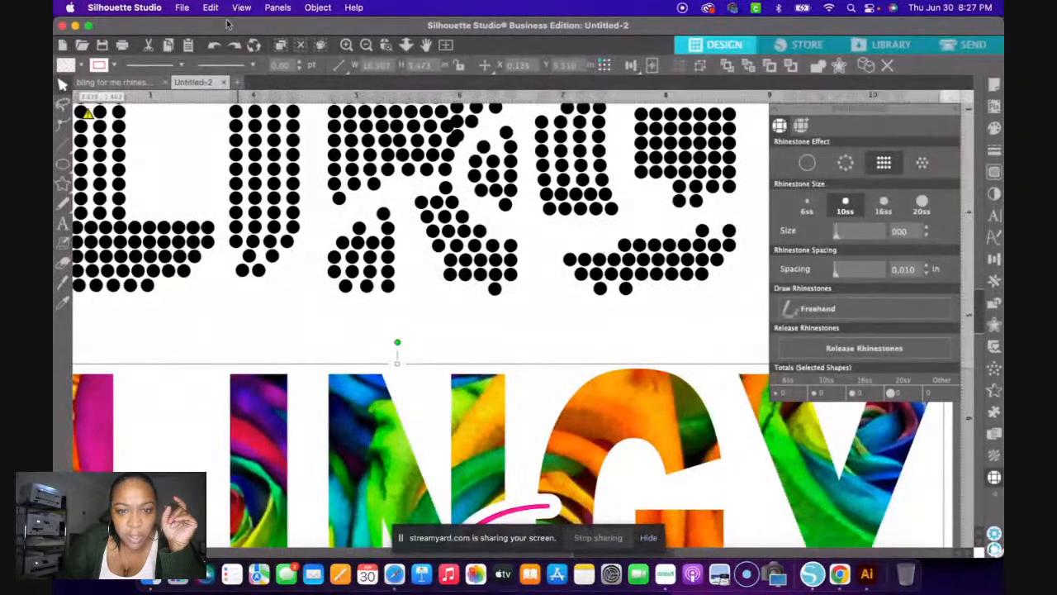
- Select the rhinestone pieces of the BLINGY lettering and ungroup them into individual stones
scroll(453, 271, "up", 2)
scroll(453, 271, "up", 5)
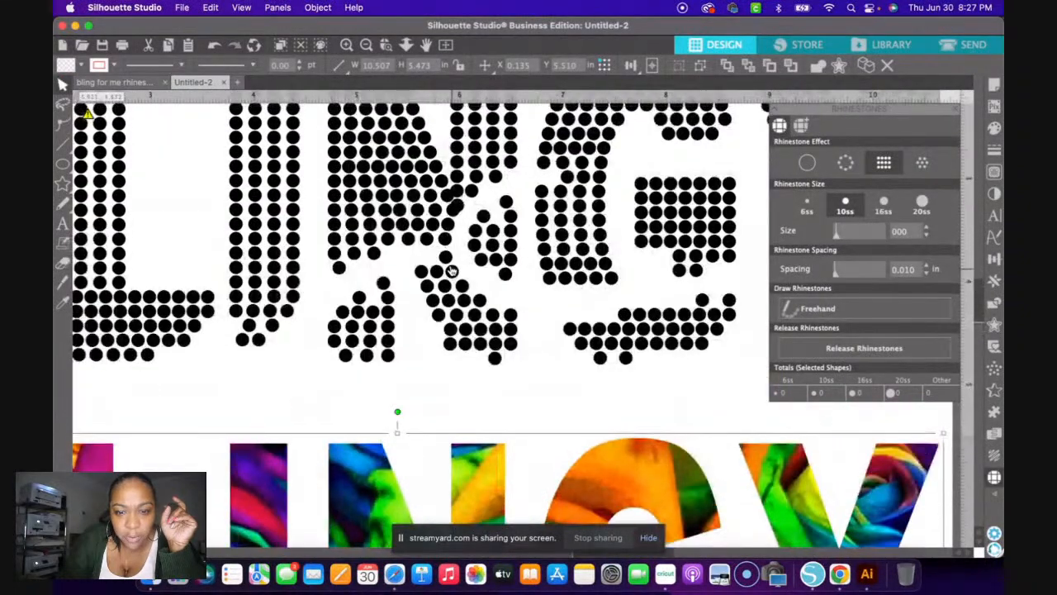
scroll(452, 264, "up", 2)
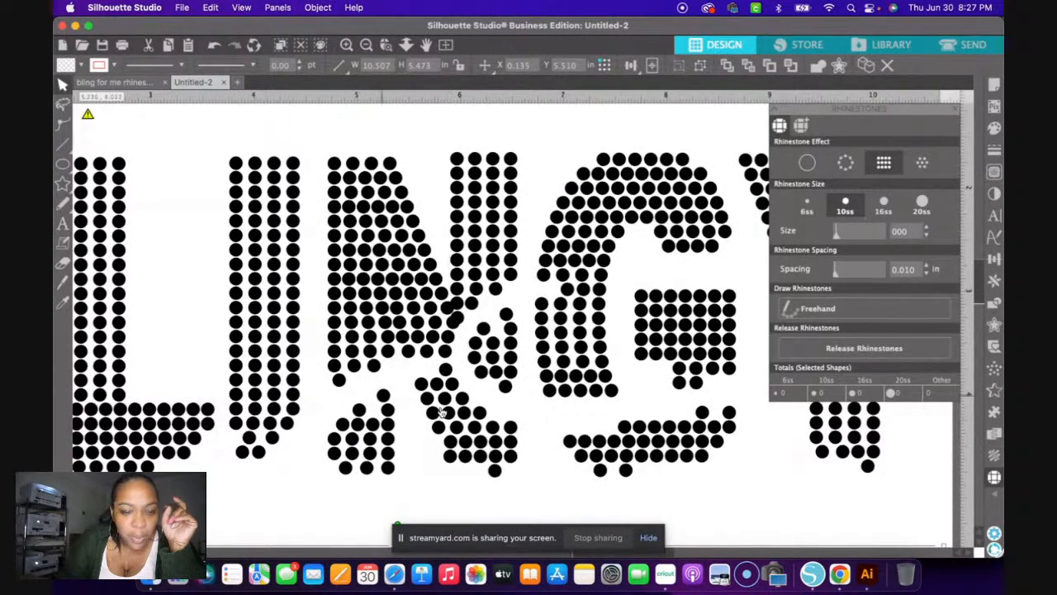
left_click(366, 45)
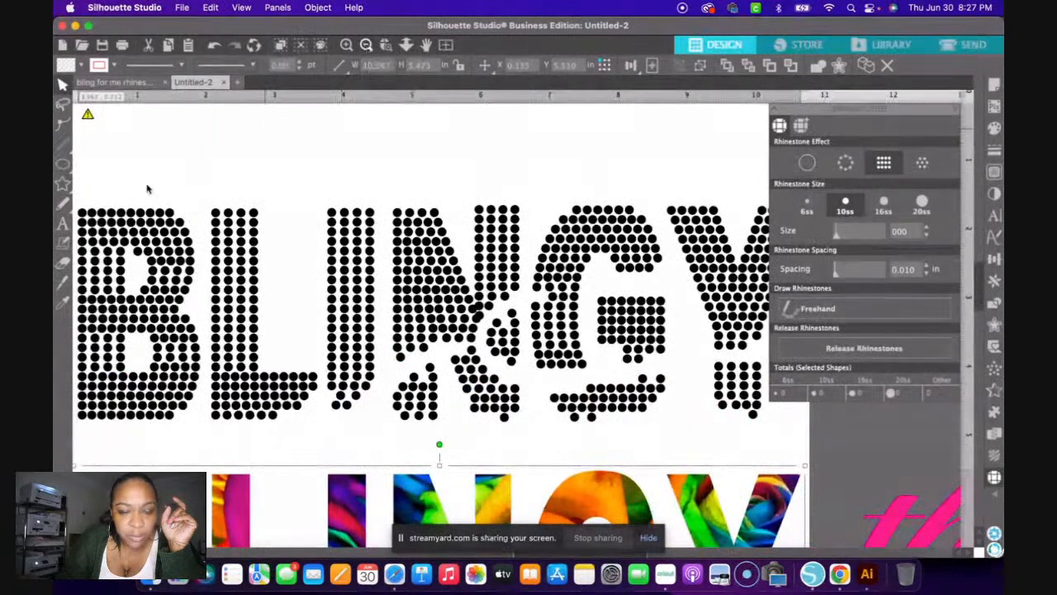
left_click(78, 171)
left_click_drag(78, 171, 761, 353)
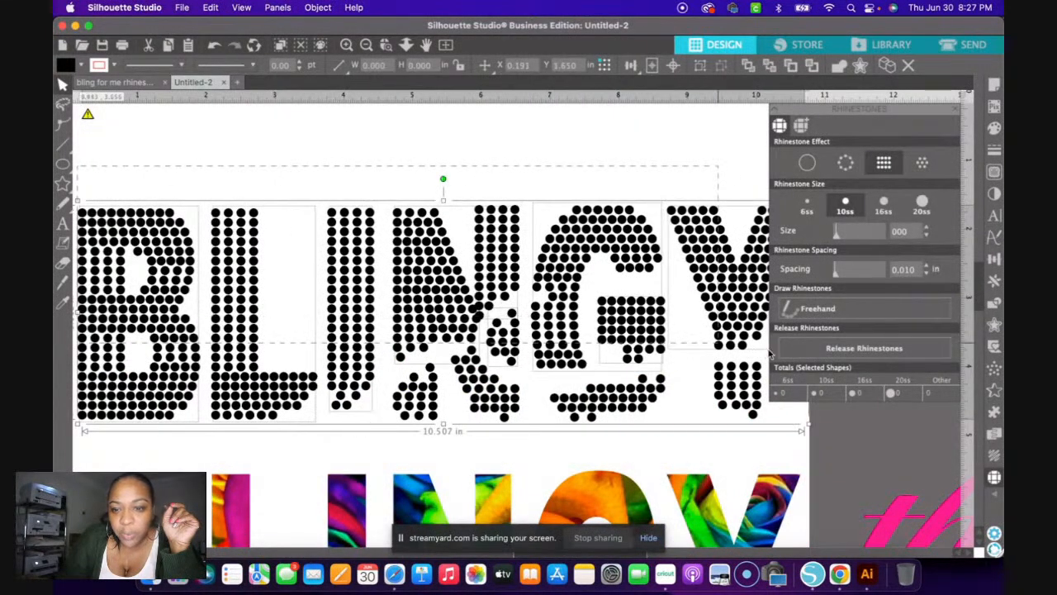
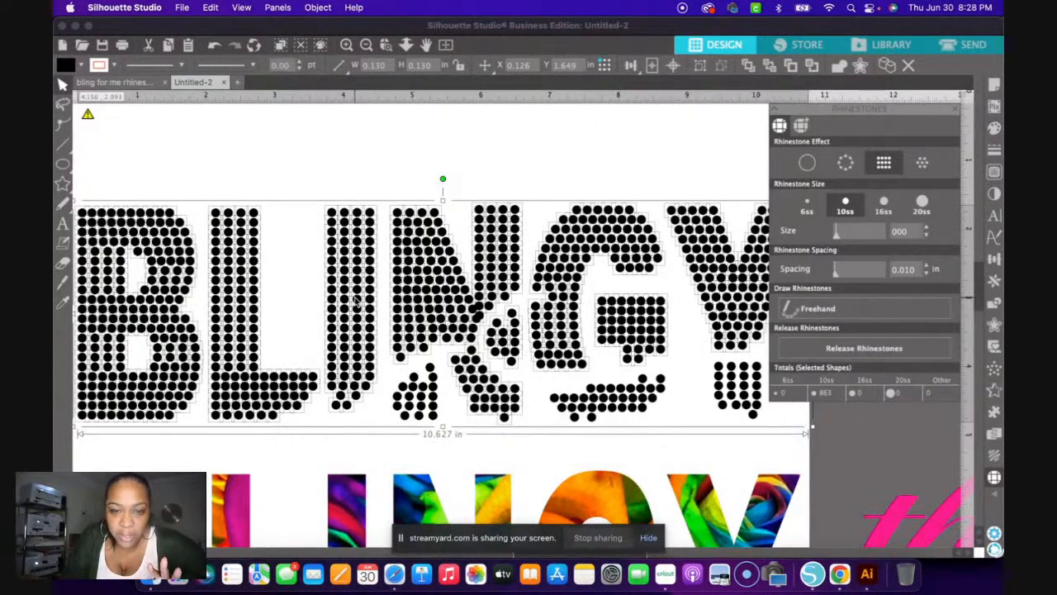
left_click(348, 46)
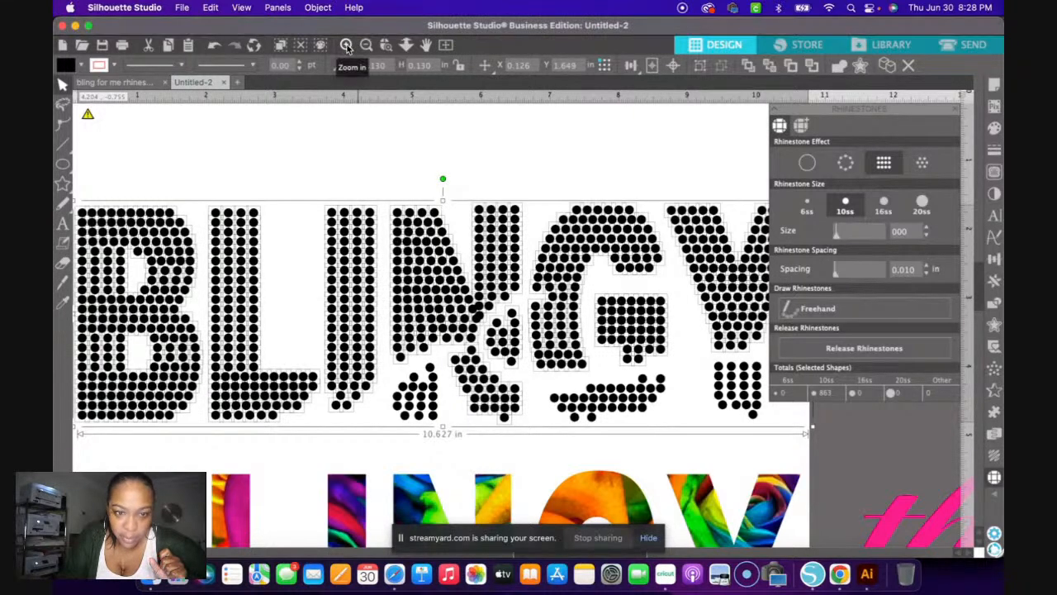
left_click(347, 45)
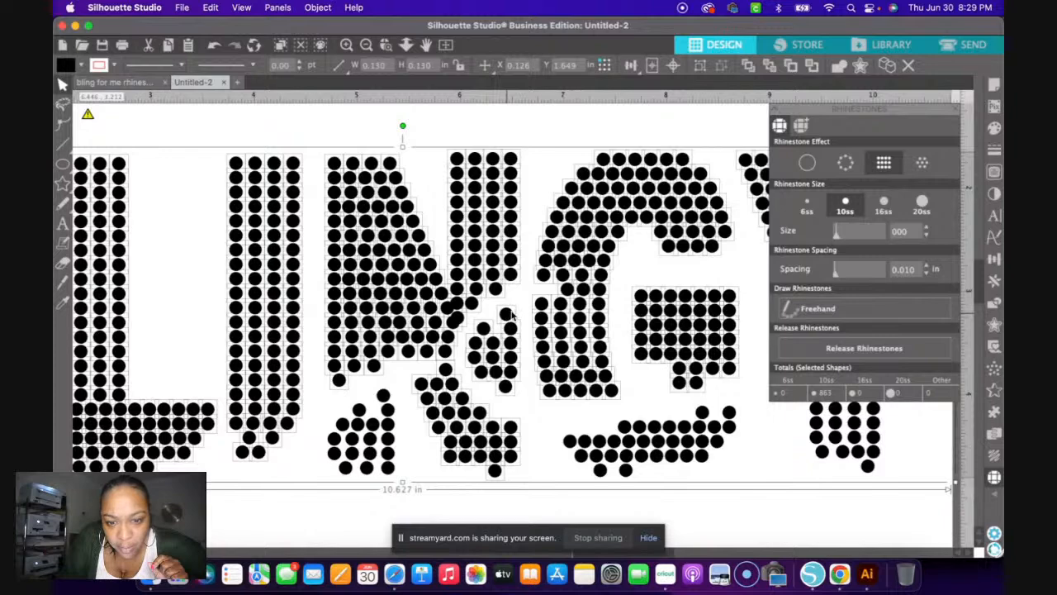
left_click_drag(511, 314, 515, 312)
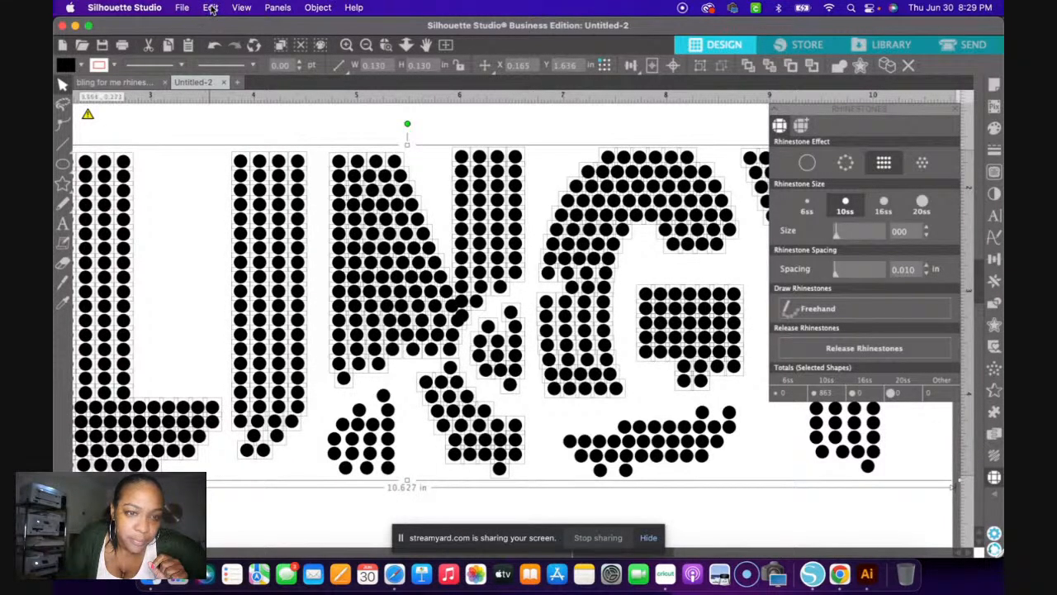
left_click(211, 8)
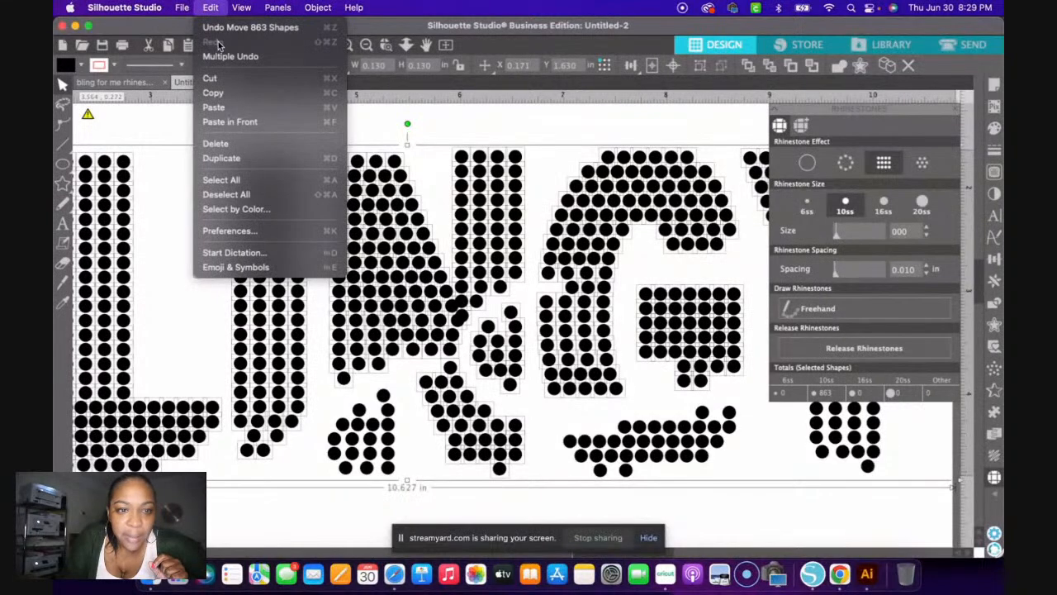
left_click(220, 31)
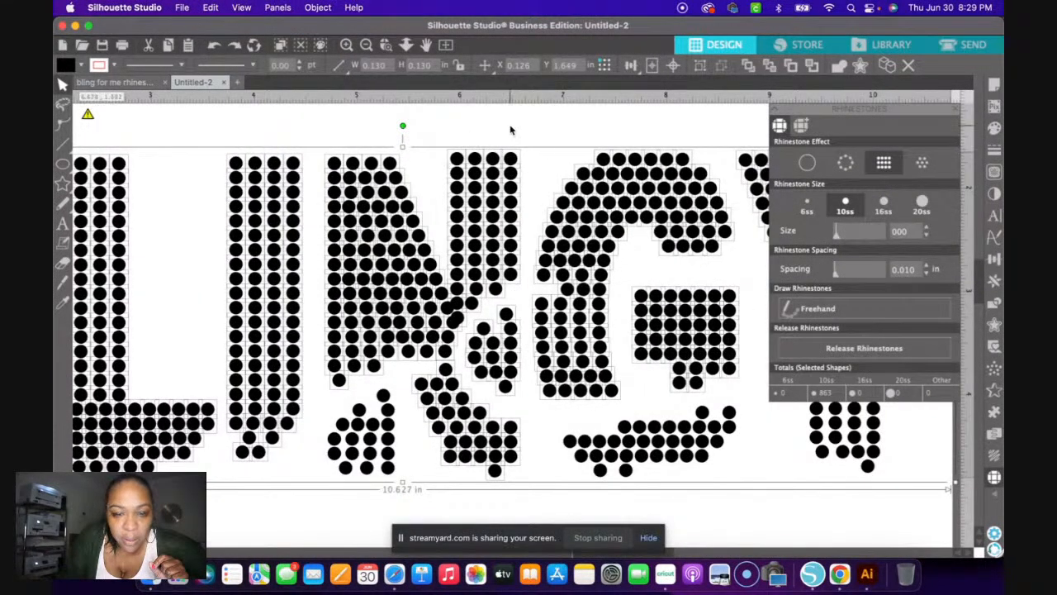
- Move the two overlapping stones at the N's diagonal and upright junction to the empty space below the lettering
left_click(509, 131)
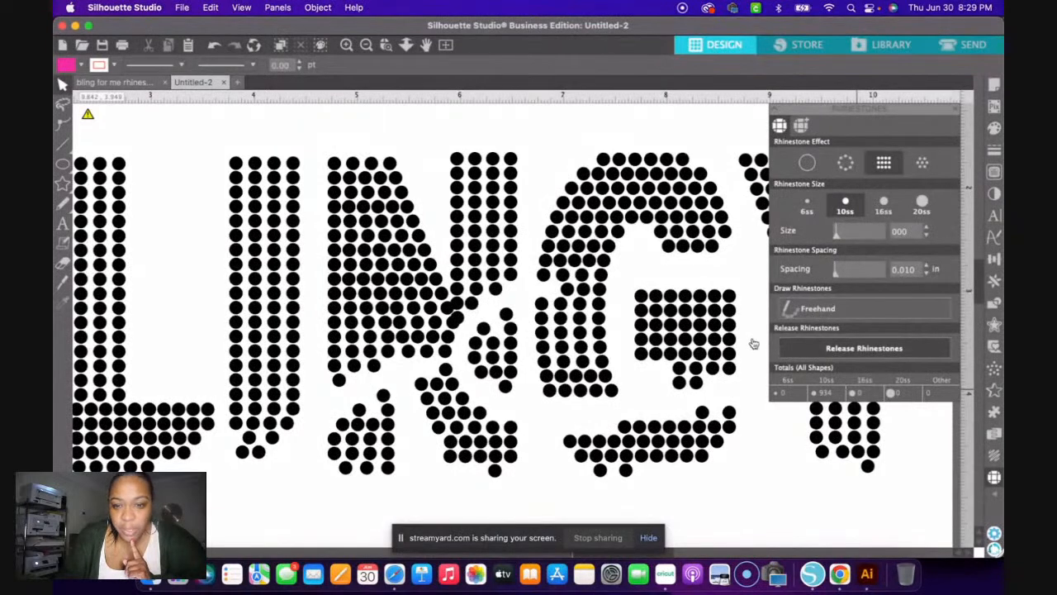
left_click(459, 321)
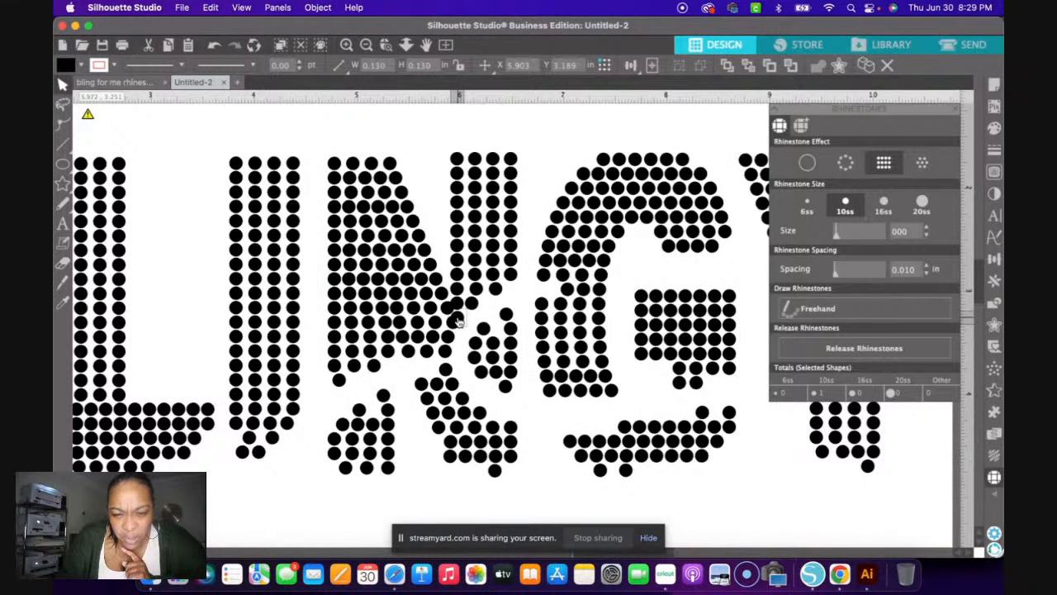
left_click_drag(459, 321, 409, 490)
left_click_drag(326, 524, 288, 523)
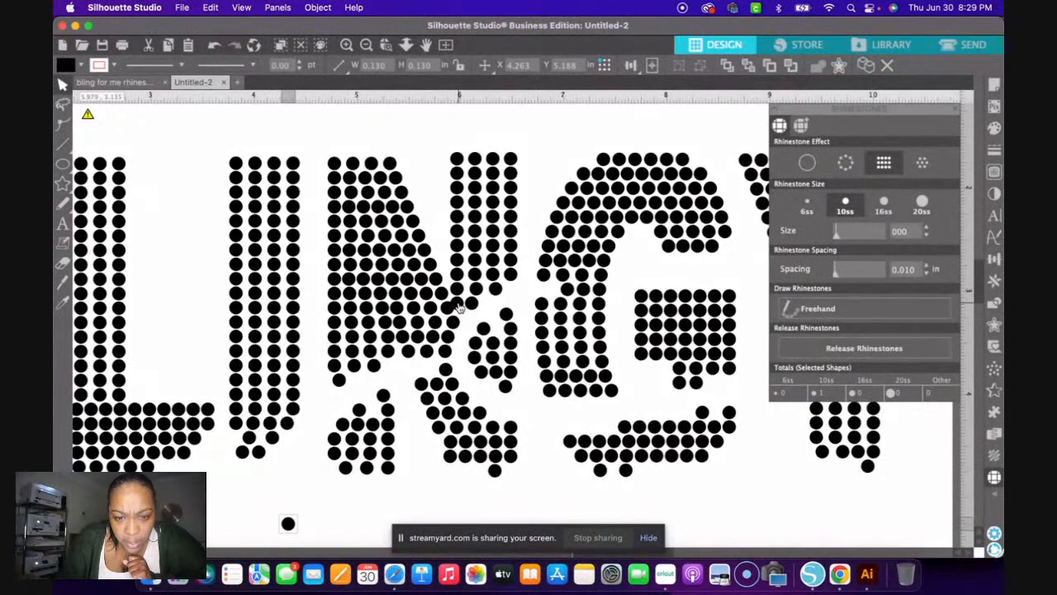
left_click_drag(367, 468, 306, 527)
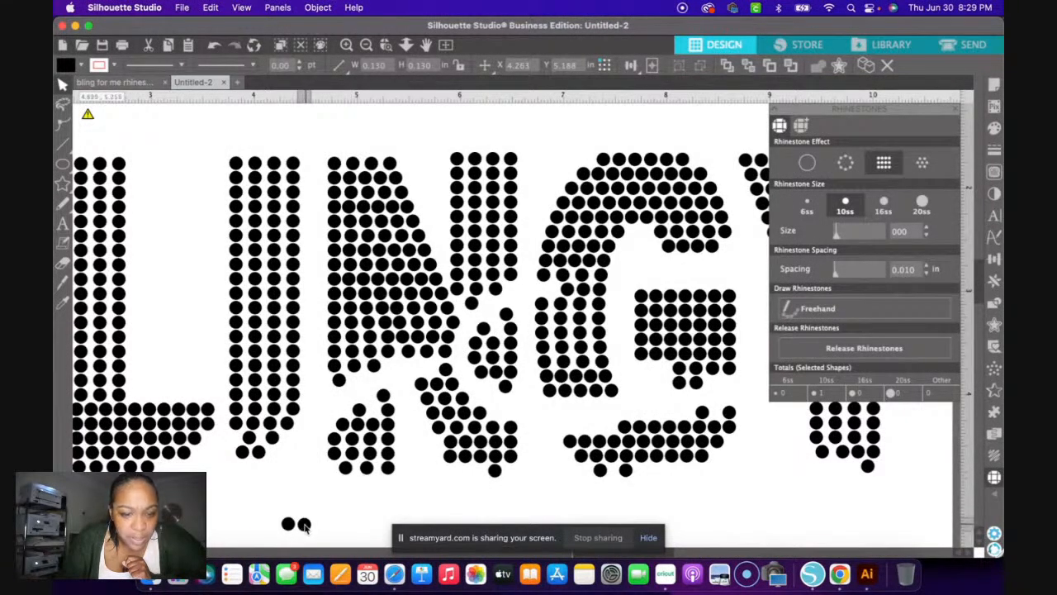
left_click(288, 501)
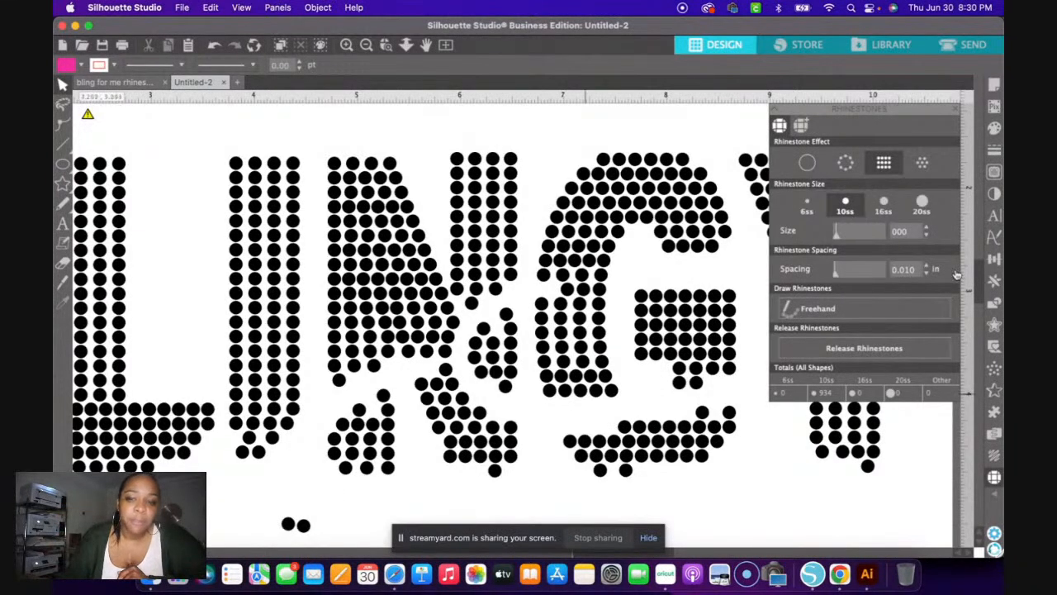
- Nudge the top stone of the N's small detached cluster into line with its outer column, at about X 6.416 in and Y 3.156 in
left_click(834, 311)
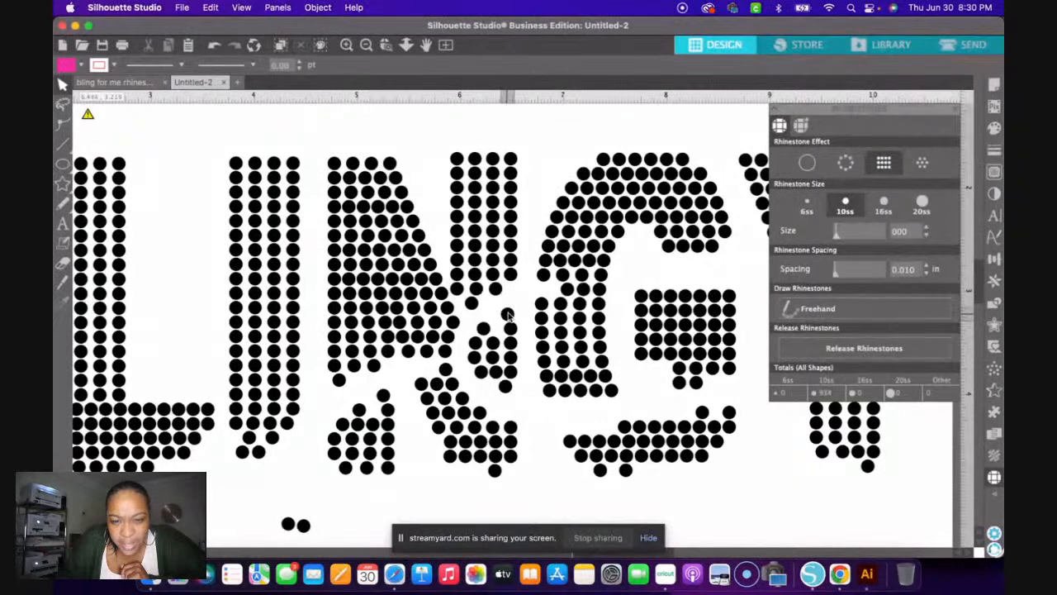
left_click(508, 315)
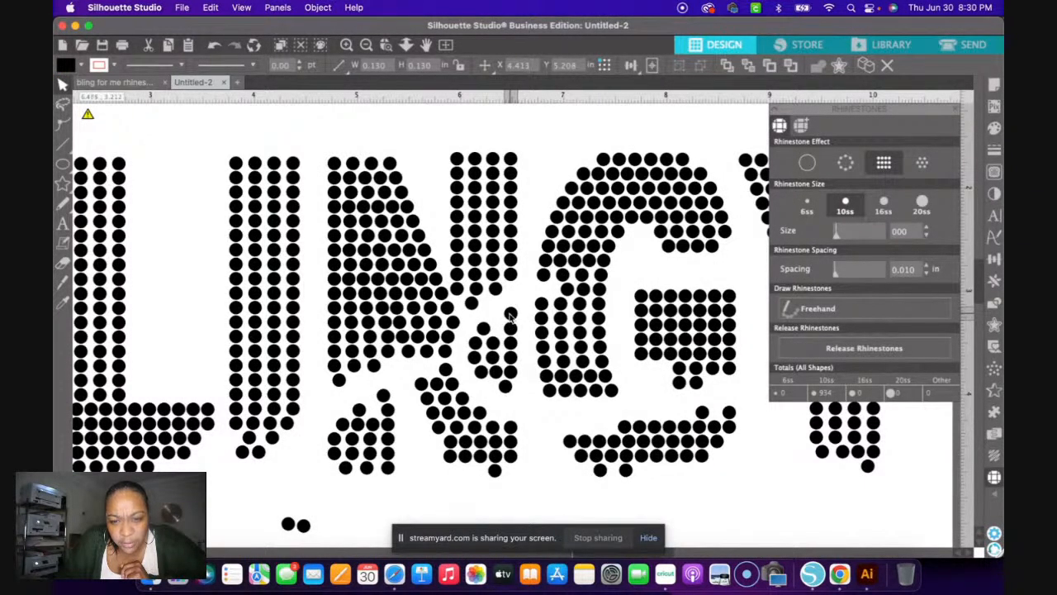
left_click(518, 341)
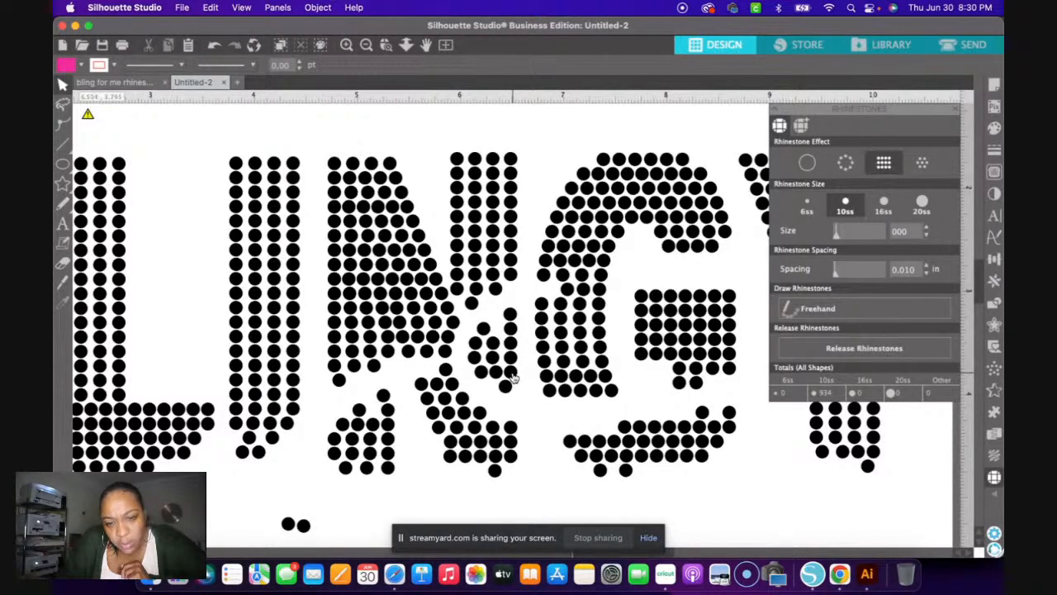
left_click(510, 316)
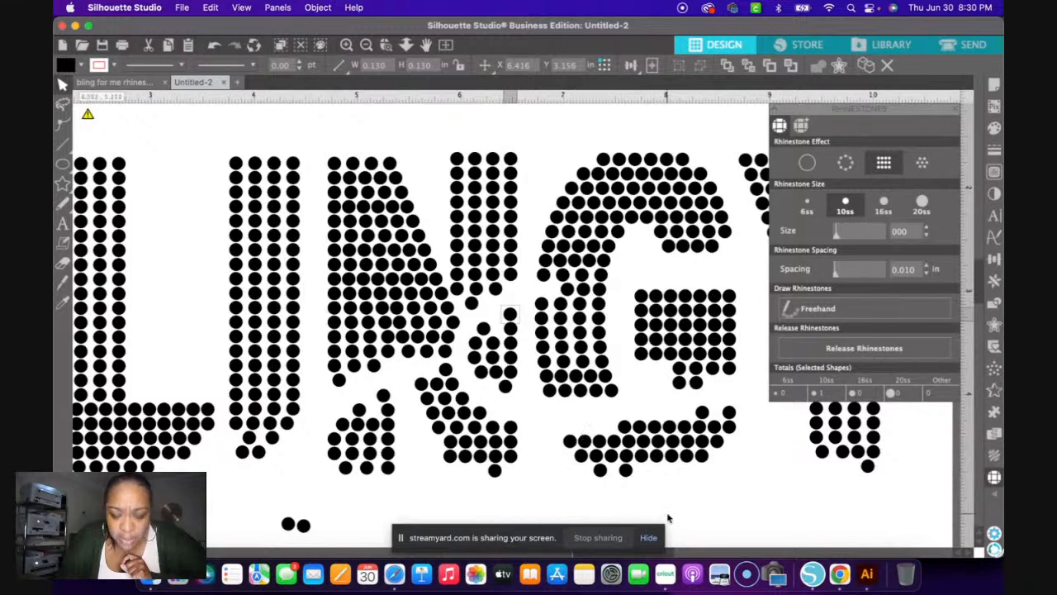
- Examine the stones of the N, G and Y for overlaps and uneven placement
scroll(668, 517, "right", 3)
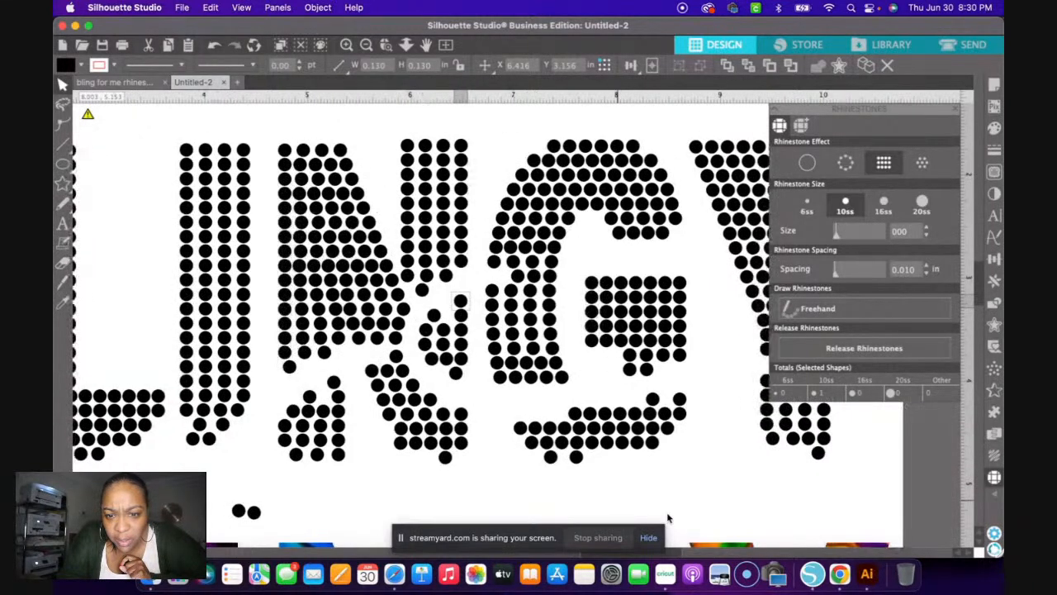
scroll(668, 518, "right", 4)
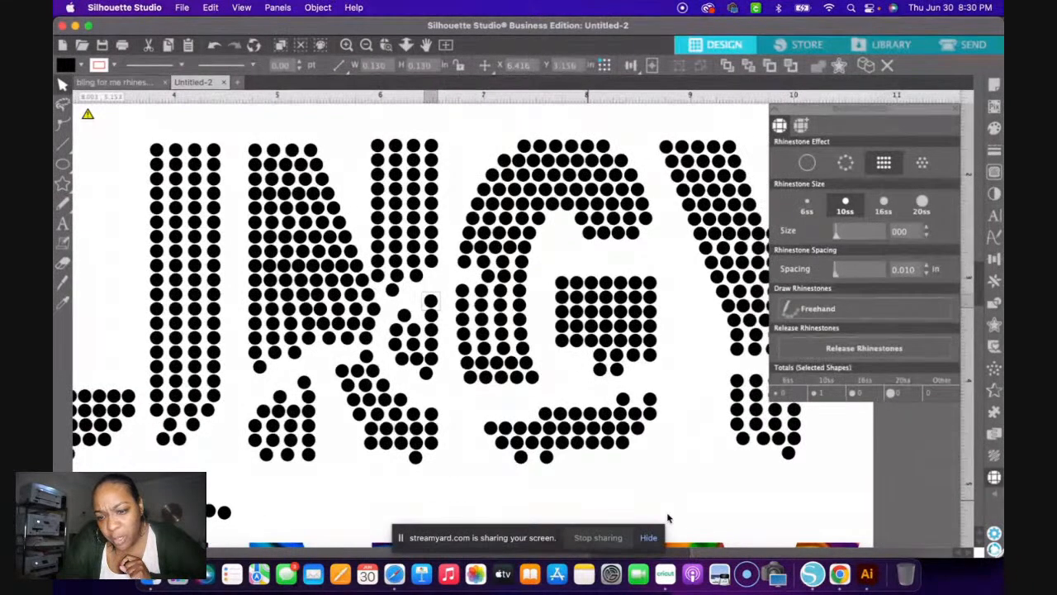
scroll(668, 517, "right", 3)
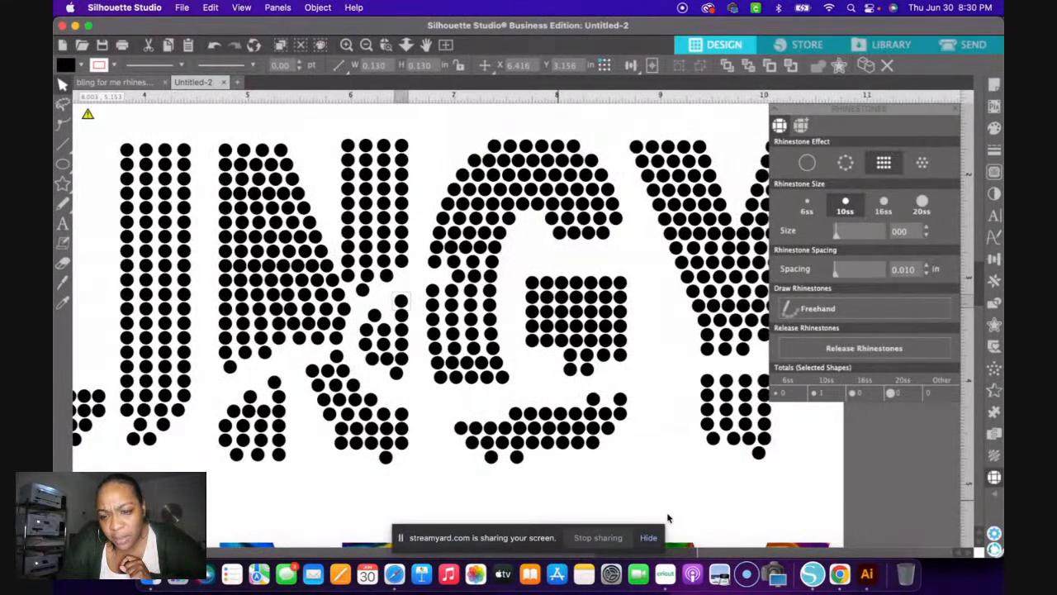
scroll(669, 517, "left", 1)
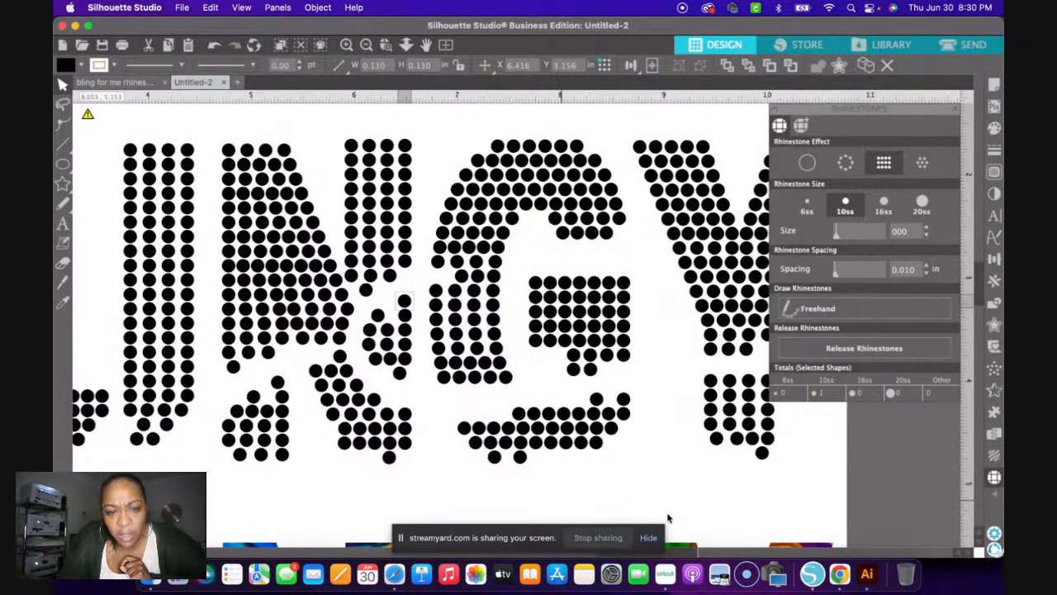
scroll(668, 517, "left", 1)
scroll(668, 518, "left", 3)
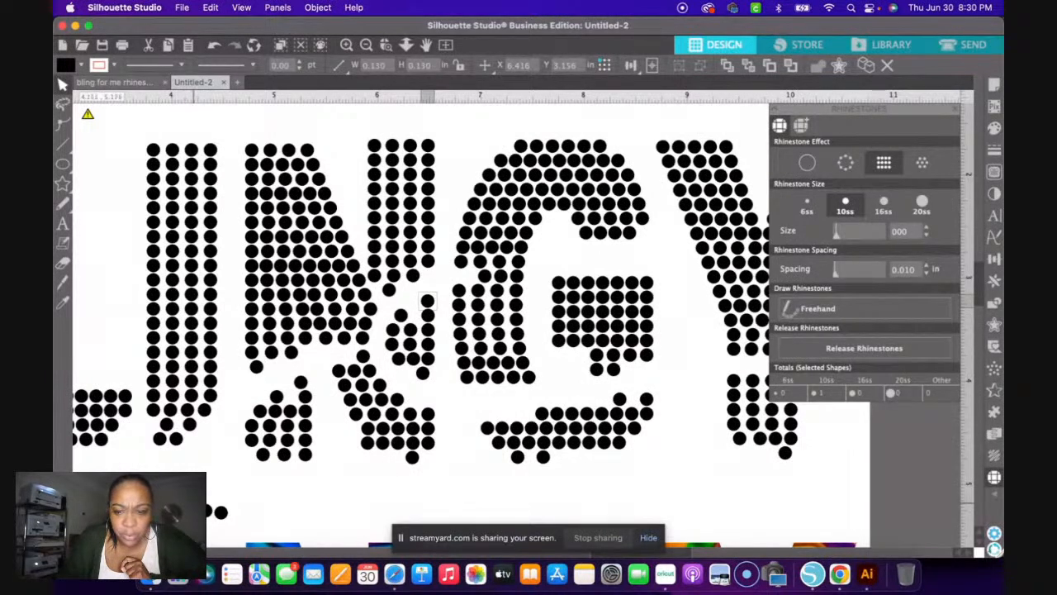
left_click(368, 46)
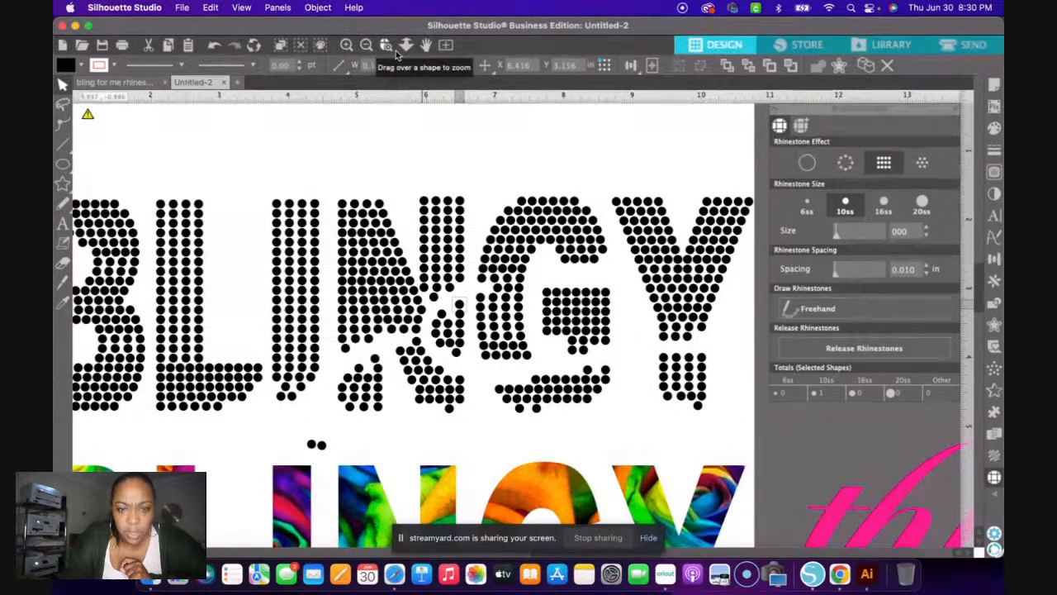
- Move the multicoloured BLINGY things artwork up over the rhinestone lettering and fine-tune its alignment with the stones
scroll(441, 145, "left", 2)
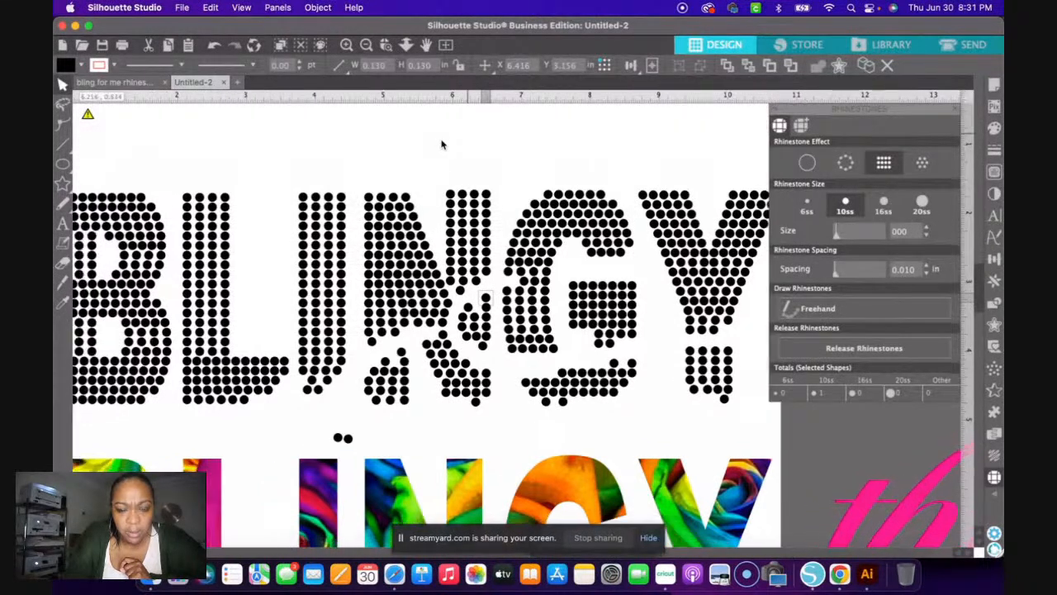
scroll(441, 144, "left", 1)
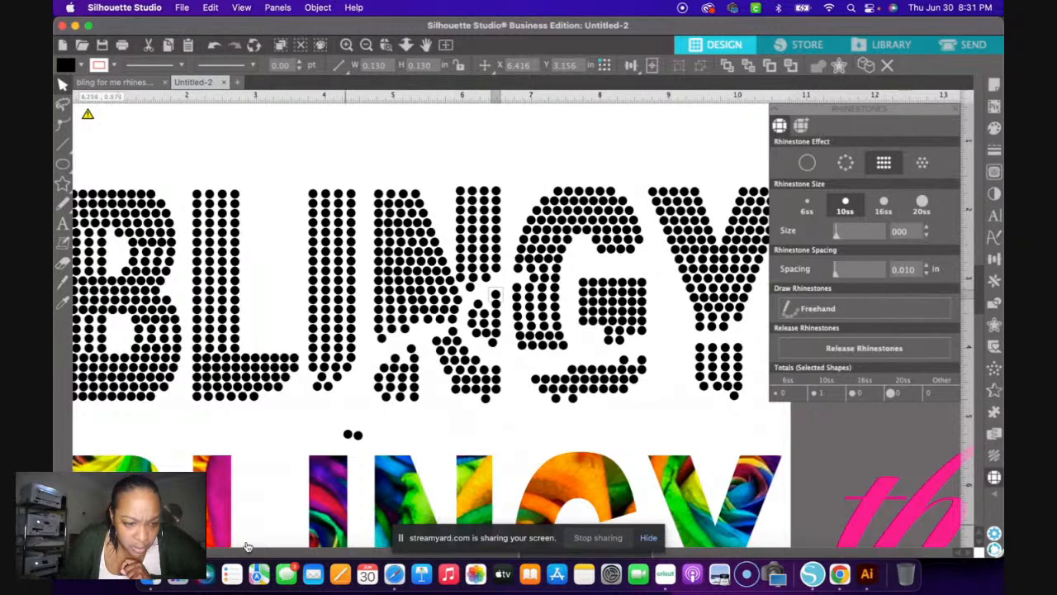
left_click_drag(141, 513, 145, 251)
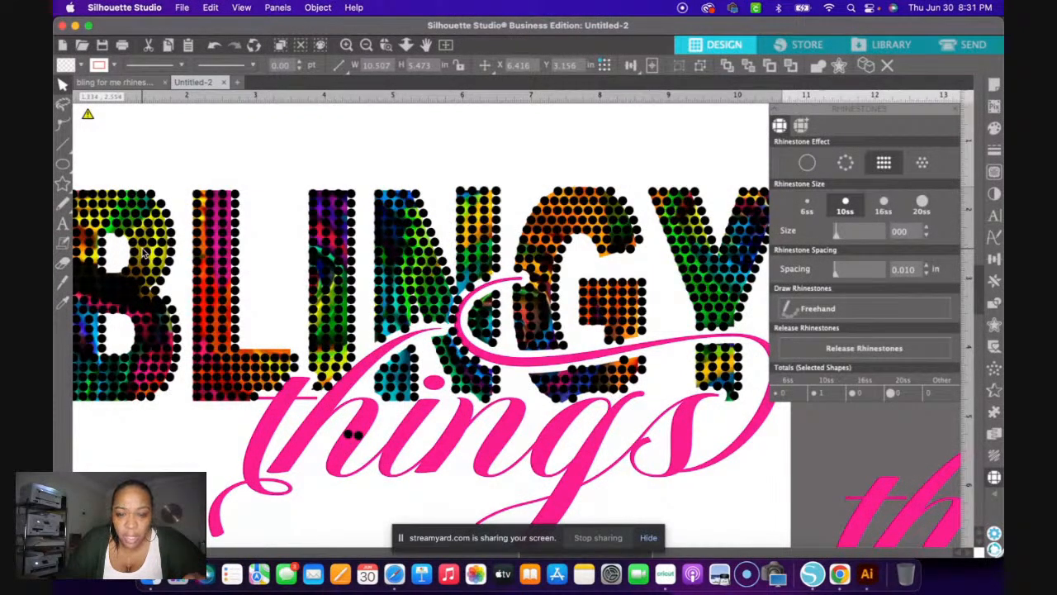
left_click_drag(143, 252, 148, 251)
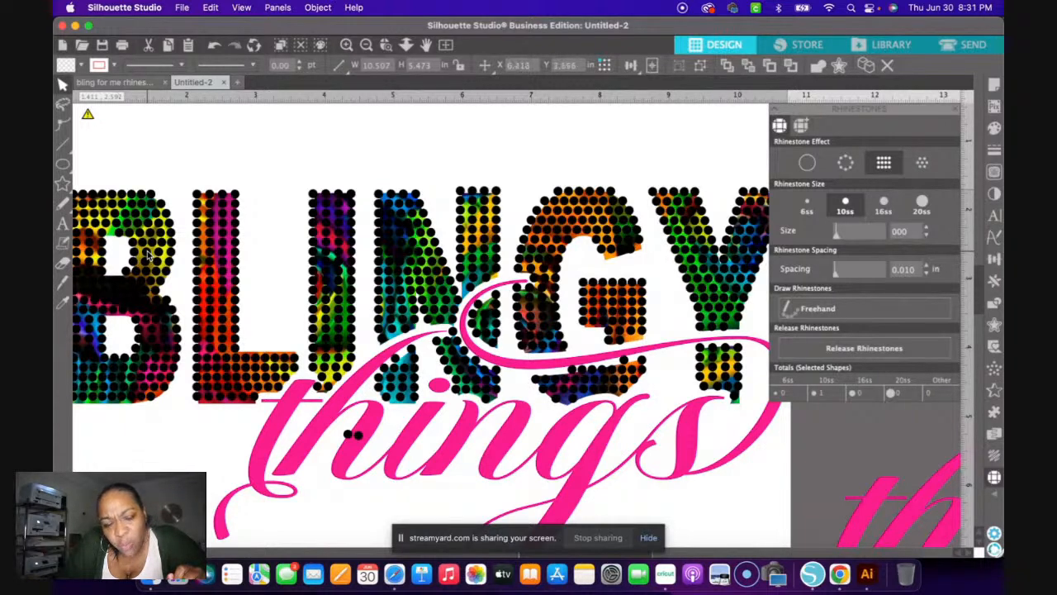
key("super+z")
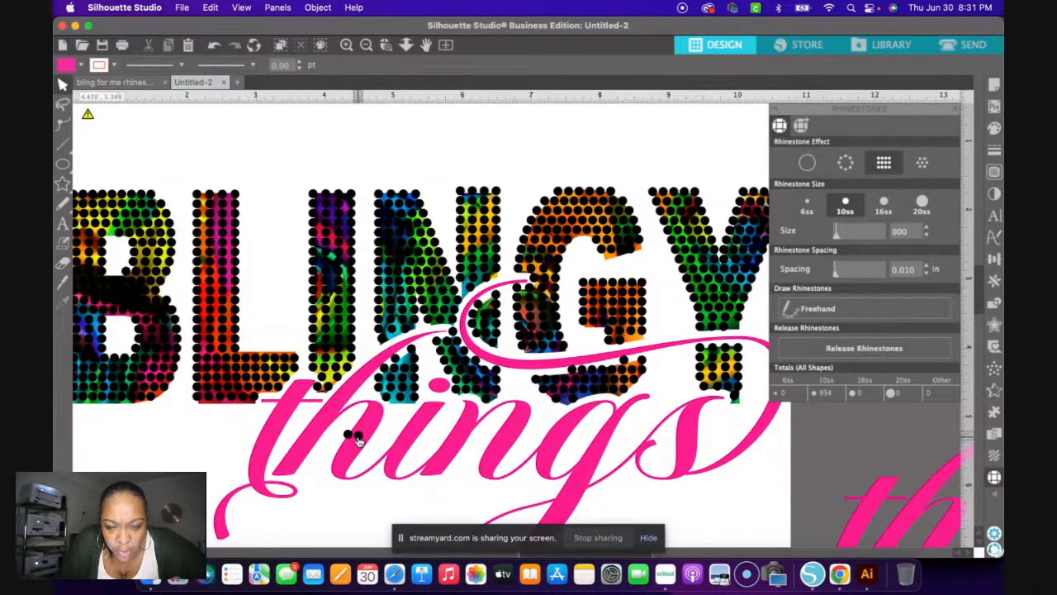
- Delete the outer of the two spare stones below the lettering, the one farther from the L
left_click(360, 438)
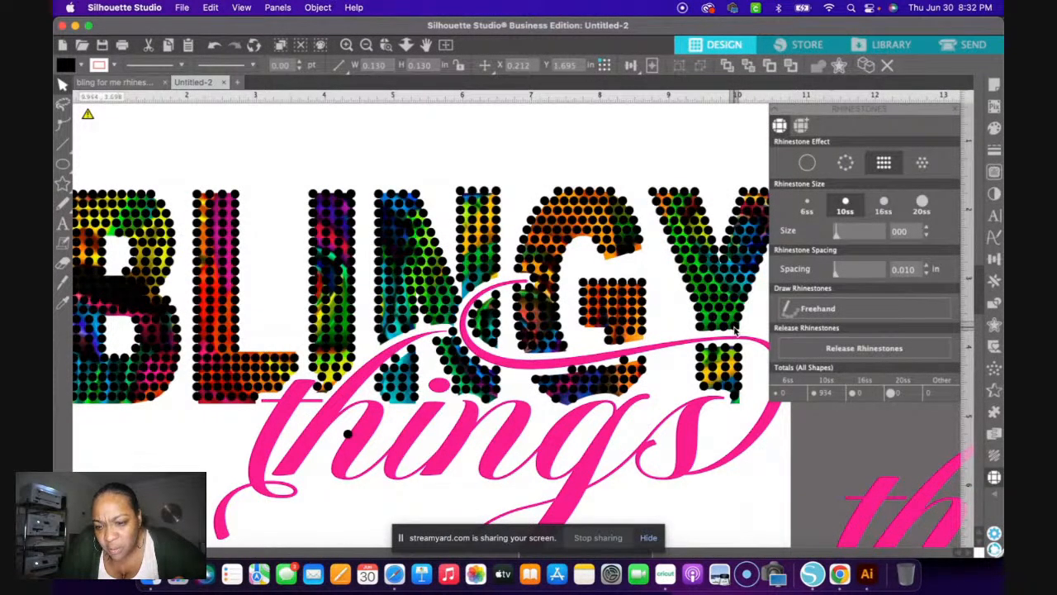
left_click(761, 386)
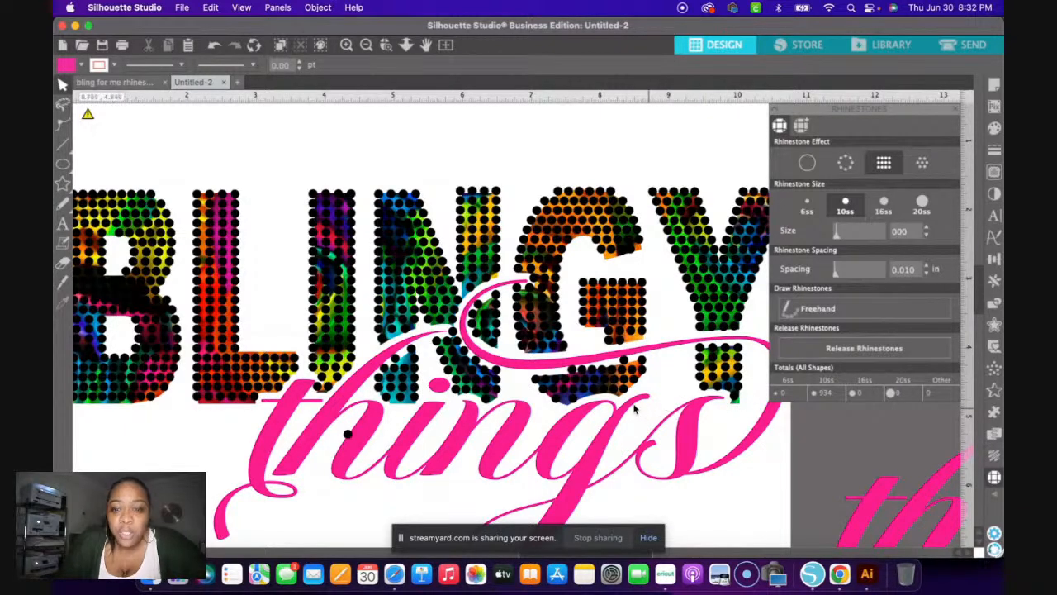
- Release the rhinestones of the G's detached lower curve into individual stones
left_click(626, 361)
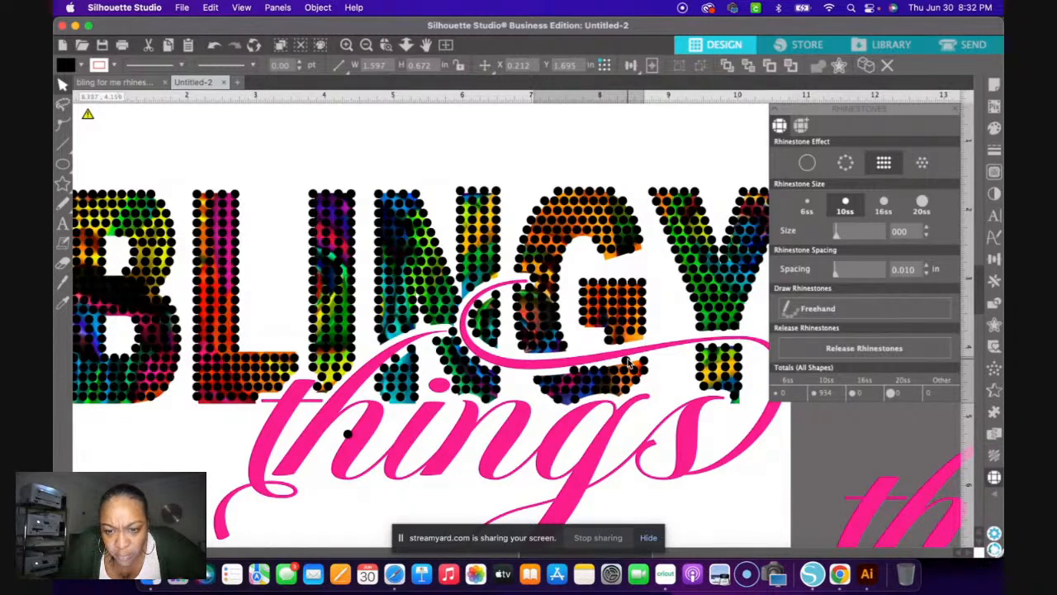
left_click(626, 365)
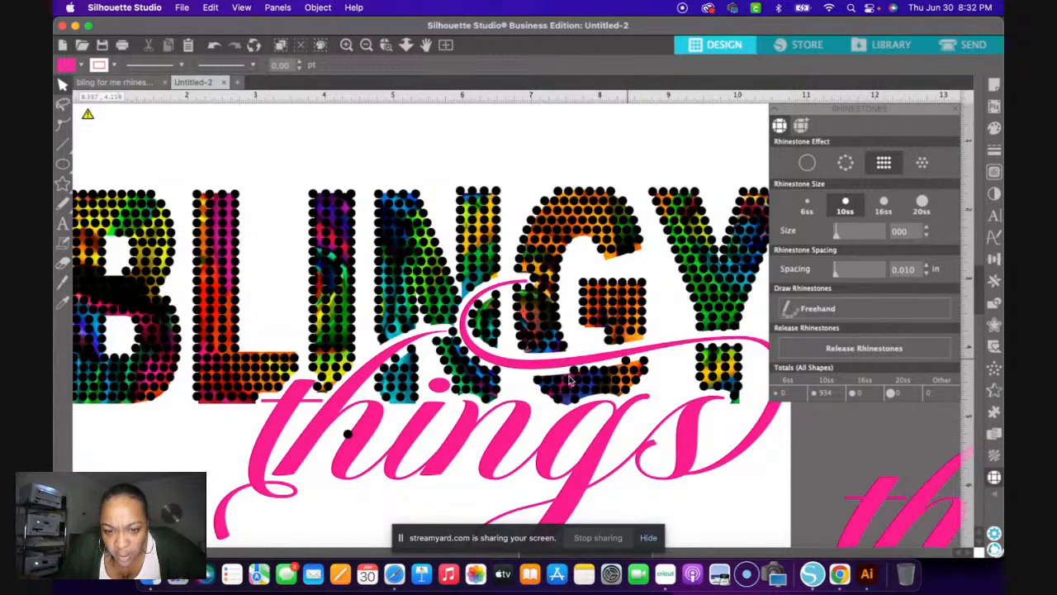
right_click(614, 376)
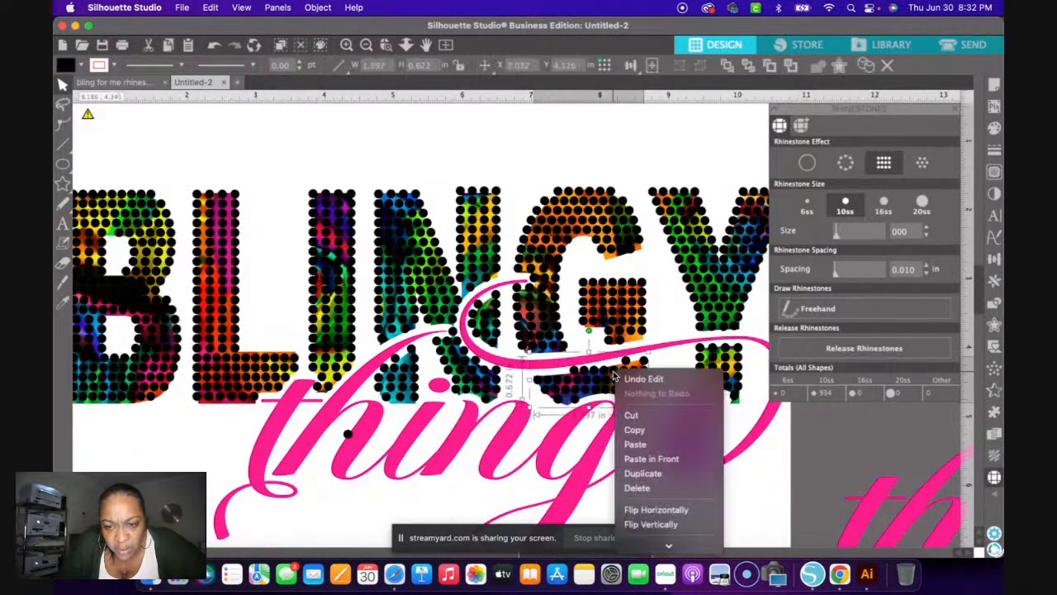
left_click(834, 352)
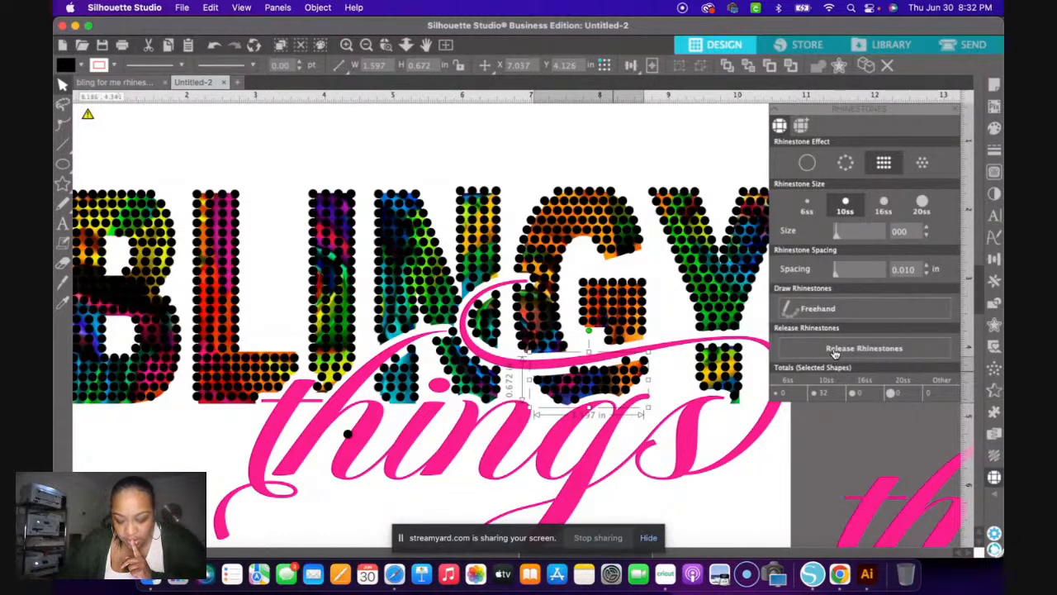
left_click(834, 353)
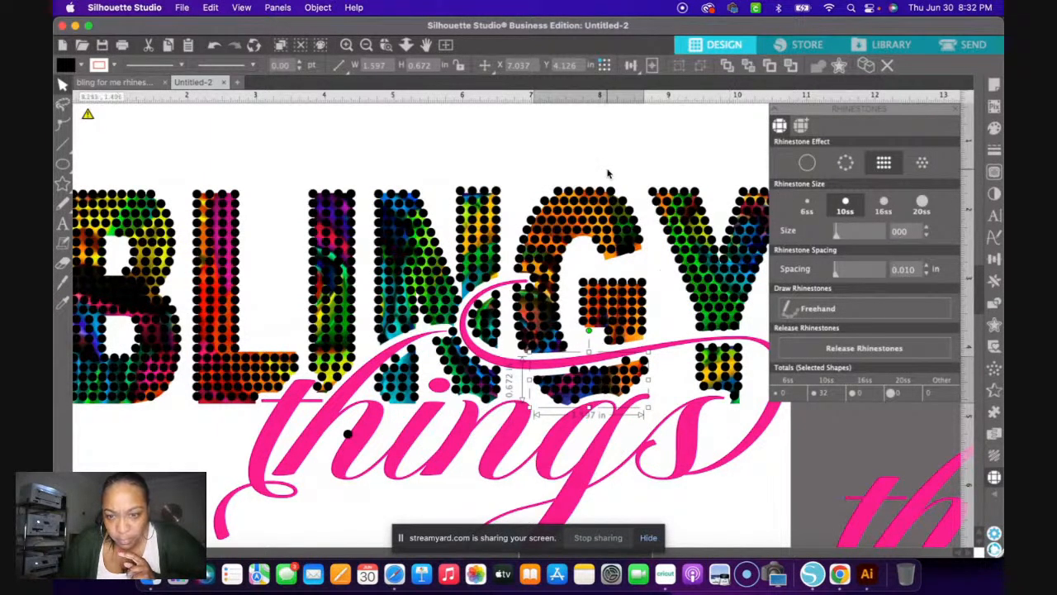
left_click(638, 376)
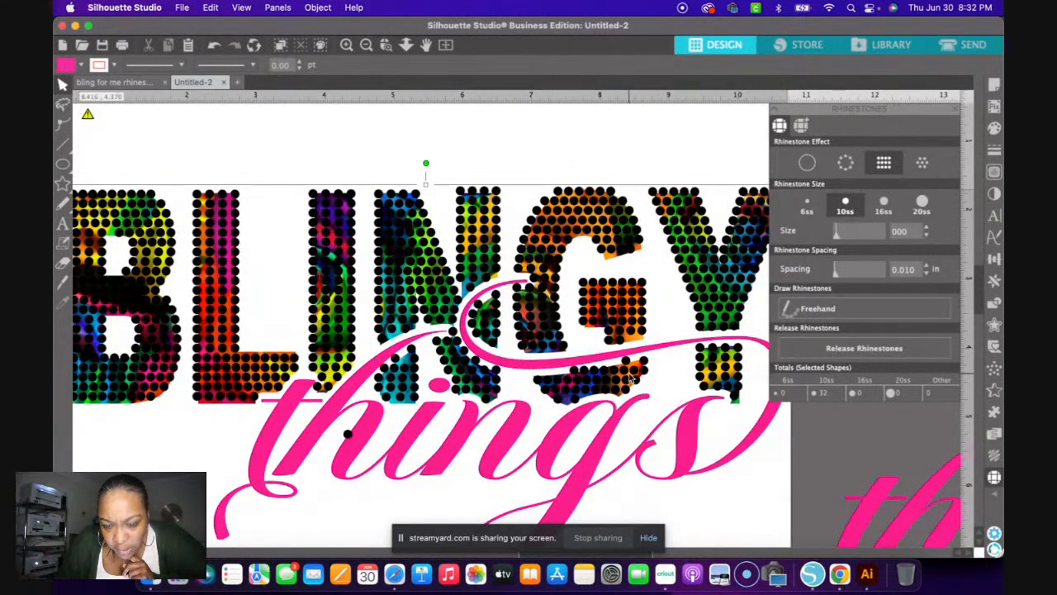
left_click(583, 161)
left_click(565, 373)
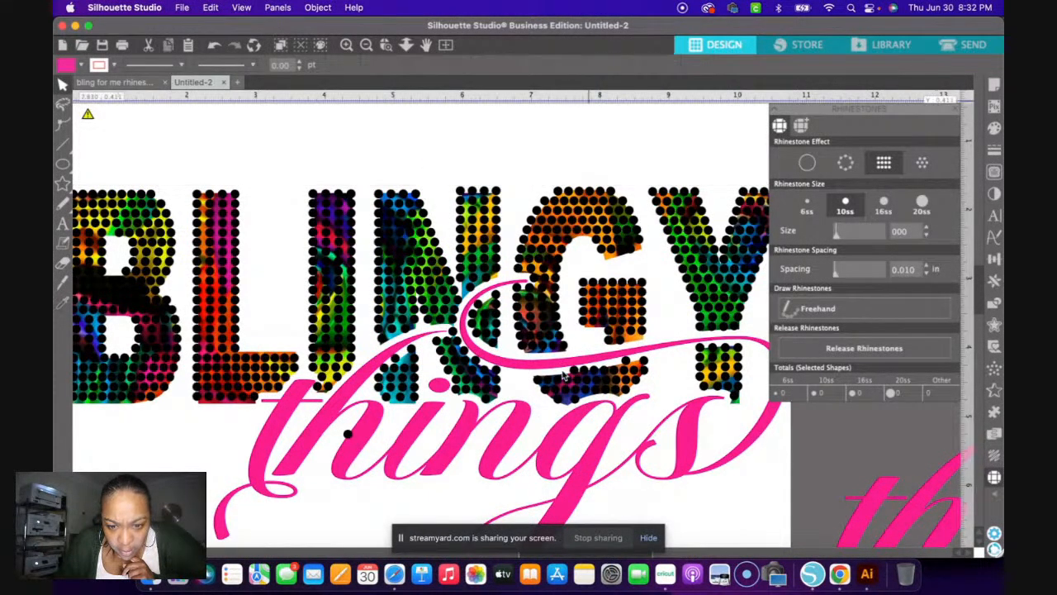
left_click(575, 373)
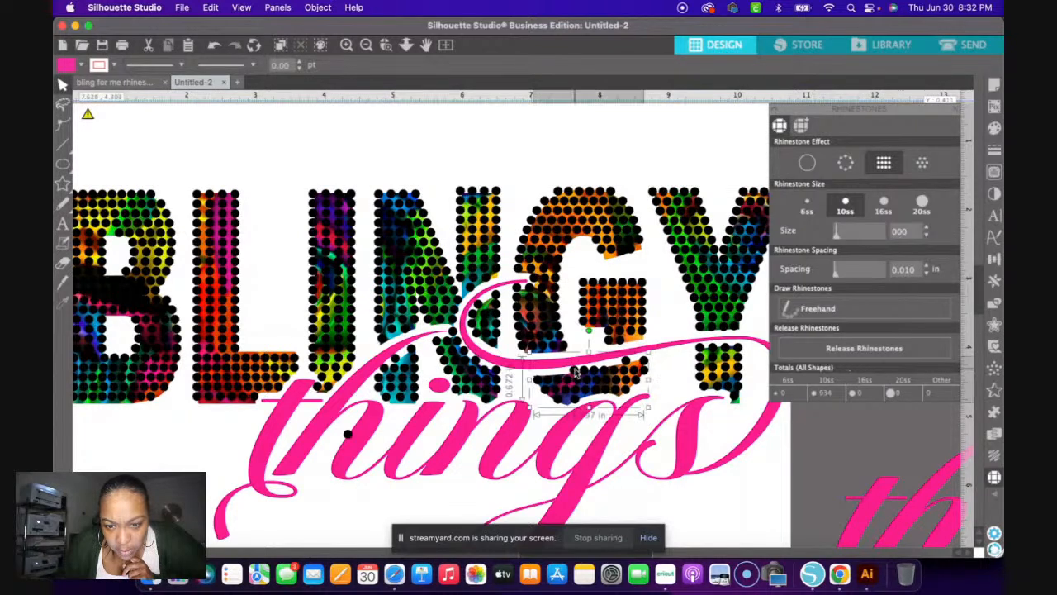
left_click(881, 349)
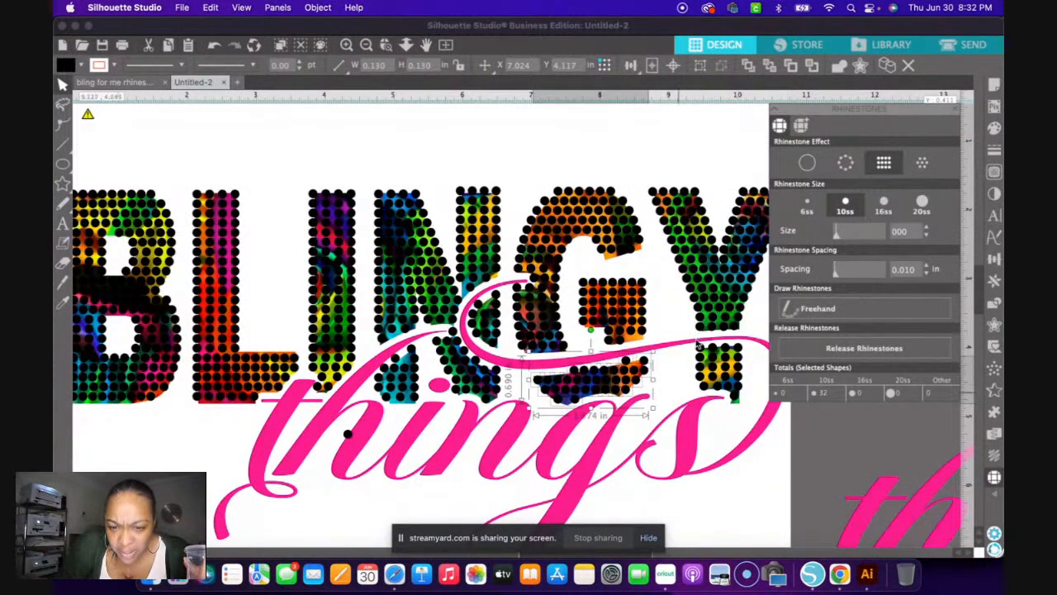
left_click(677, 374)
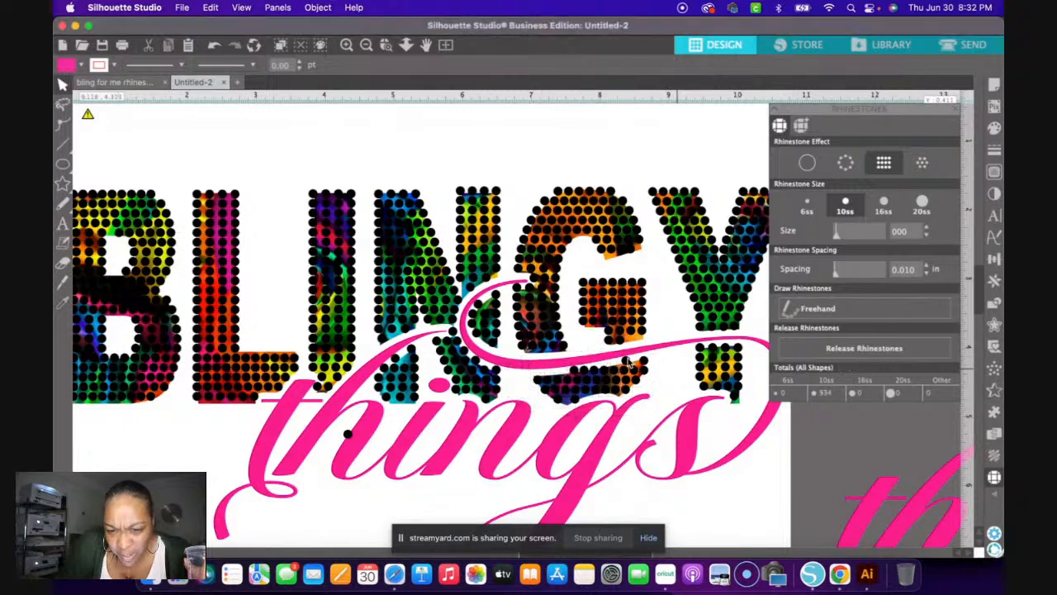
- Delete the raised stone near the end of the G's lower curve and the remaining spare stone below the lettering
left_click(630, 364)
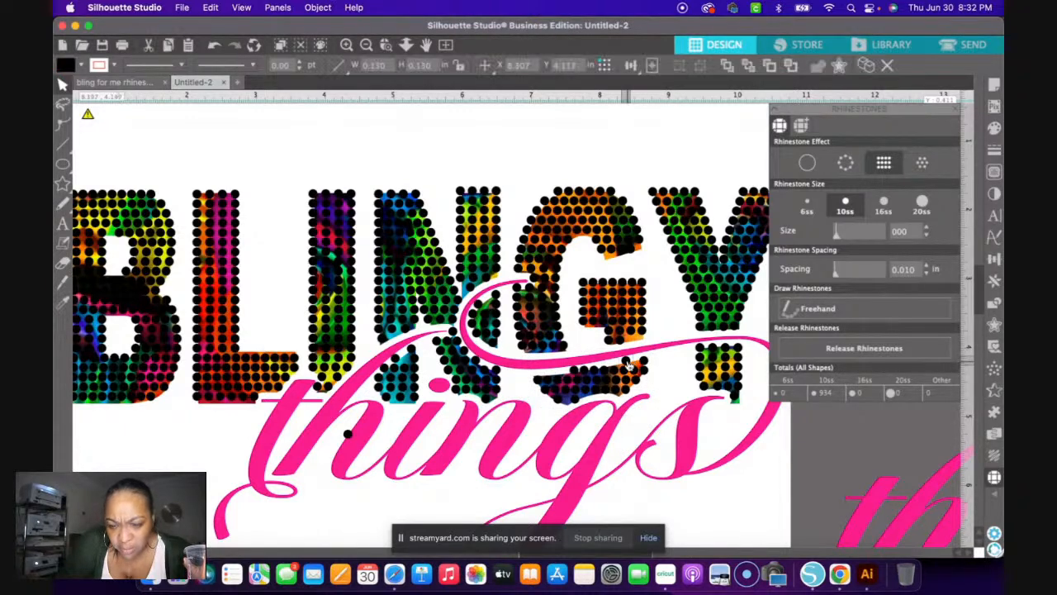
key("Delete")
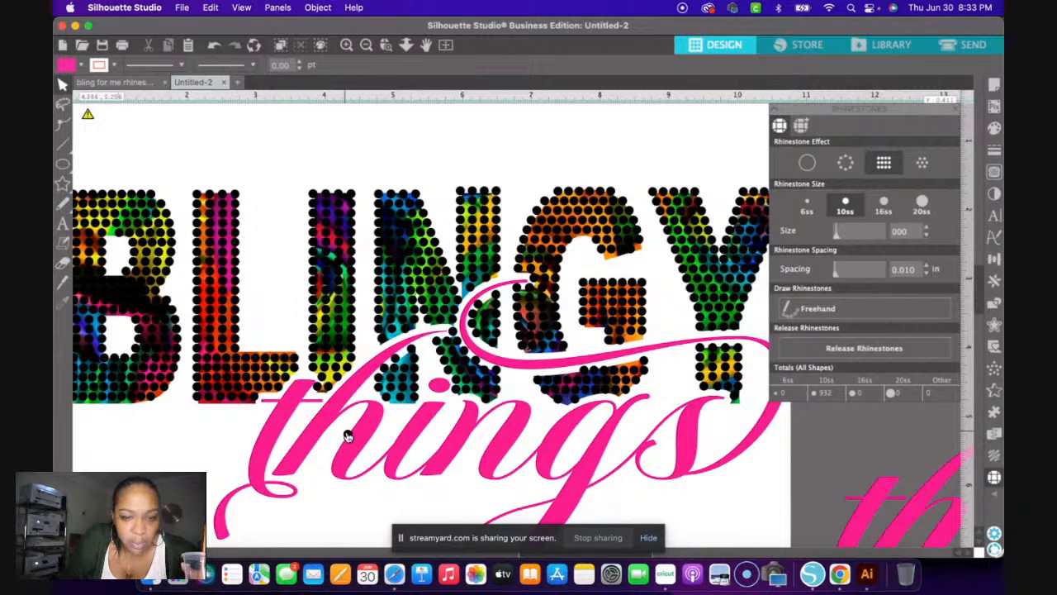
left_click(349, 436)
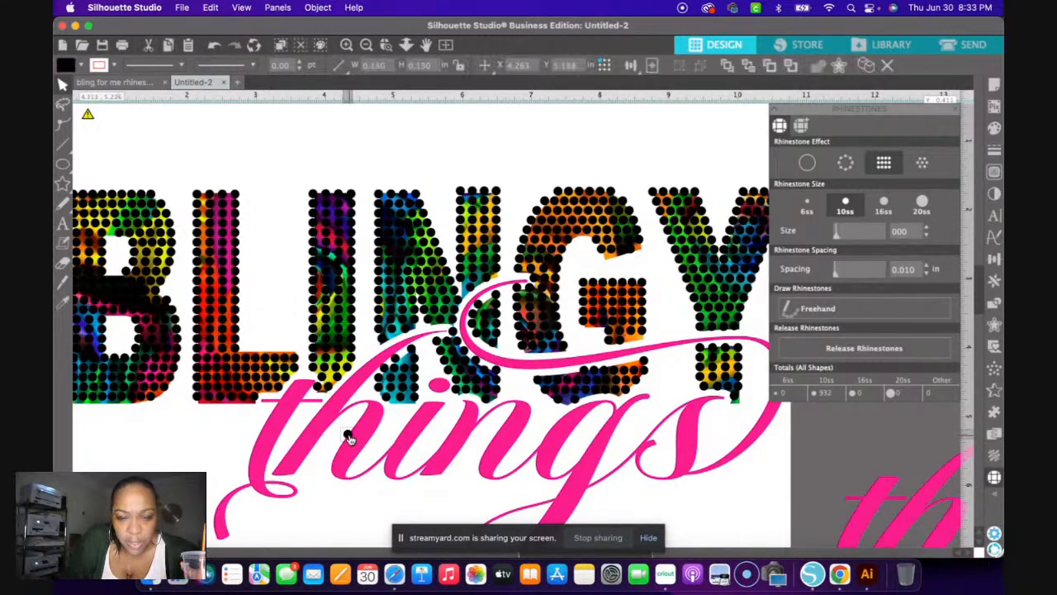
key("Delete")
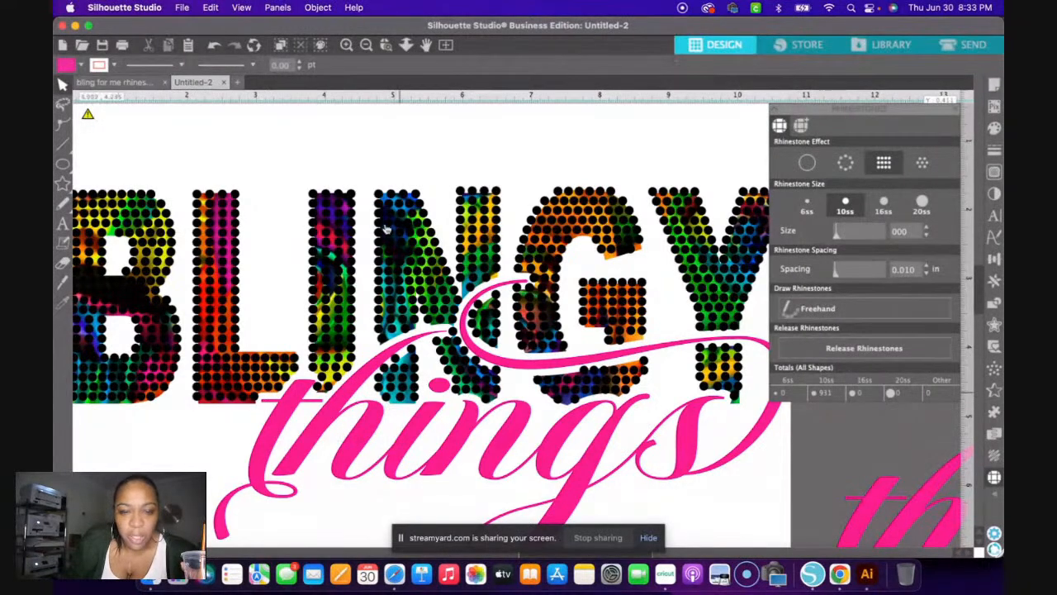
- Move the multicoloured artwork back down below the rhinestone lettering, to about X 0.198 in and Y 6.062 in
left_click(366, 45)
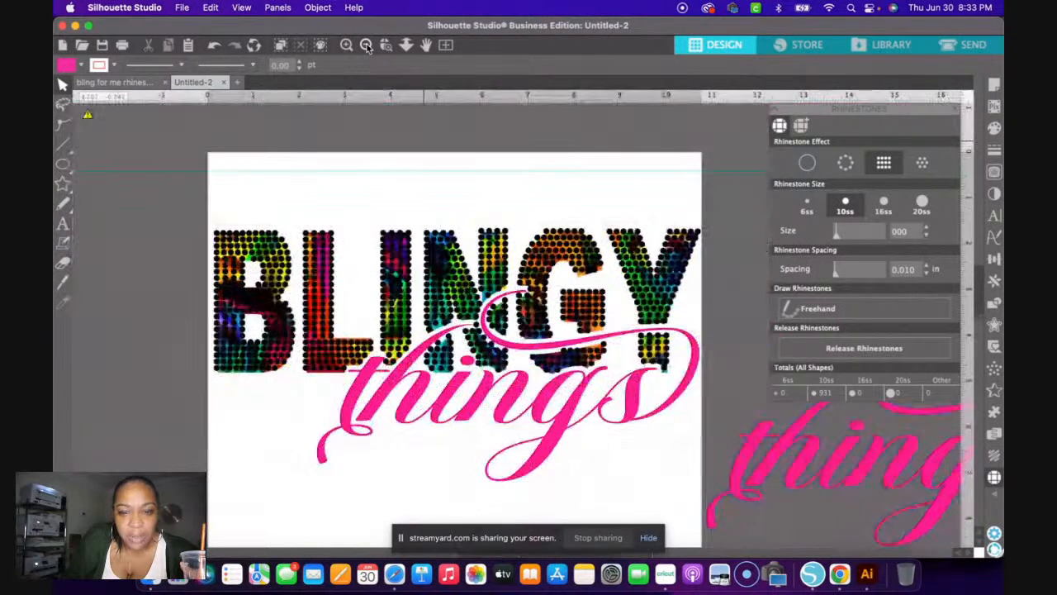
left_click(563, 421)
left_click_drag(561, 485, 564, 550)
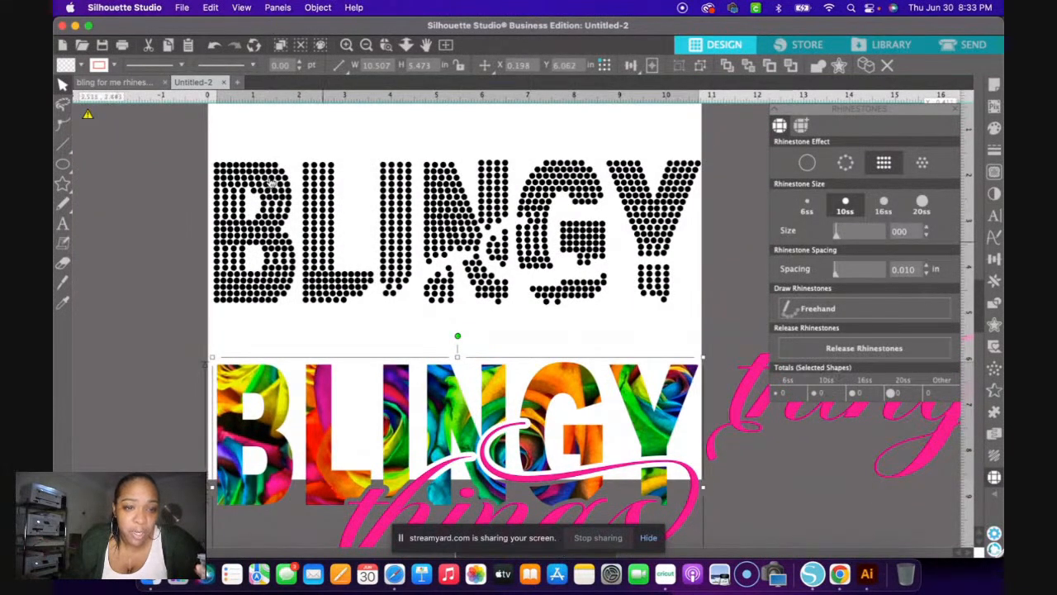
- Release the rhinestones of the N's detached lower-left cluster and the Y's detached base into individual stones
left_click_drag(205, 129, 716, 318)
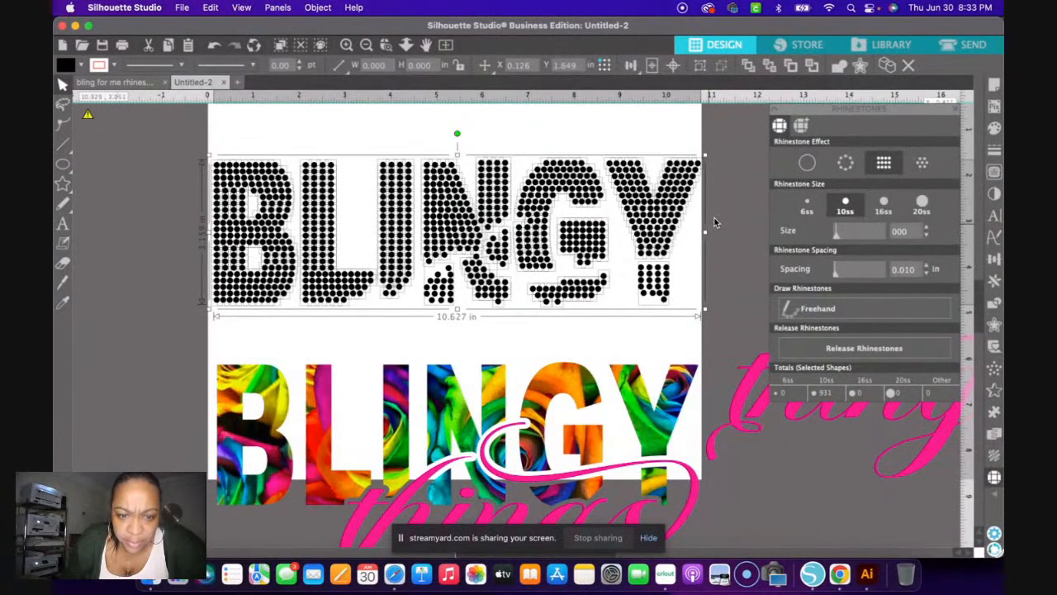
left_click(716, 221)
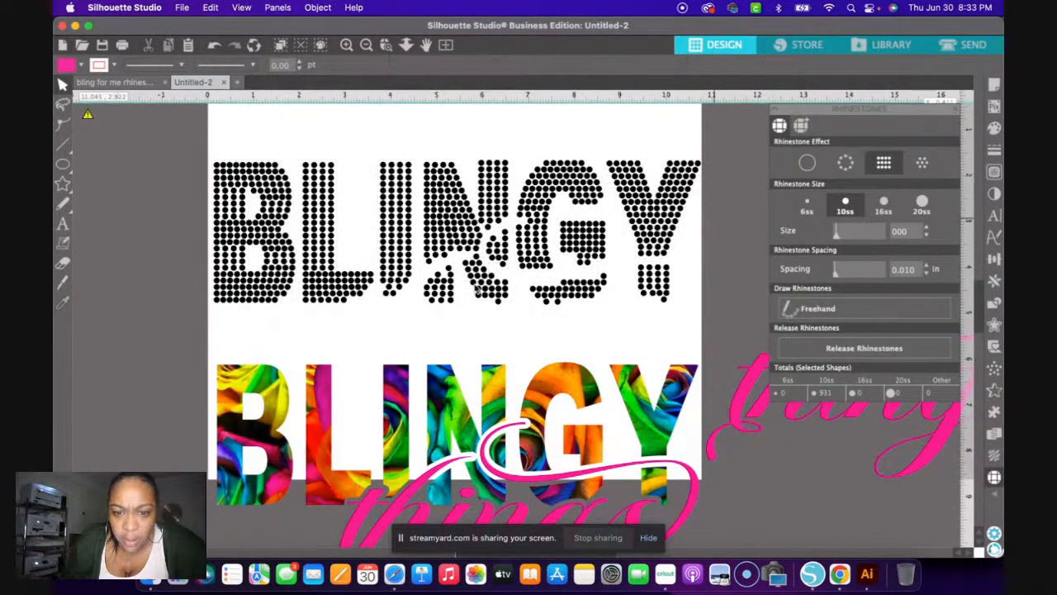
left_click(444, 300)
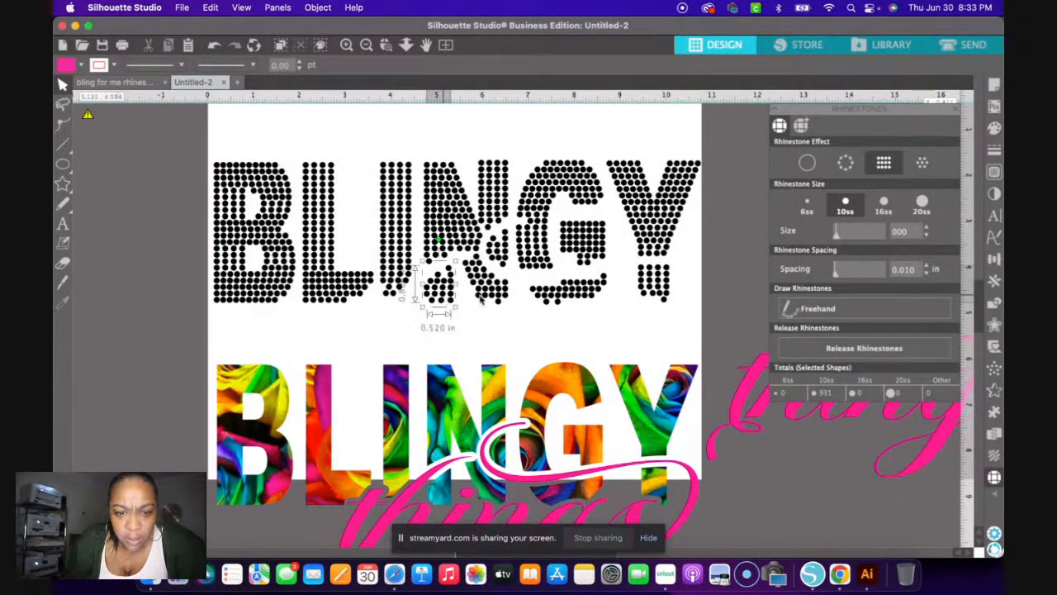
left_click(654, 282, "shift")
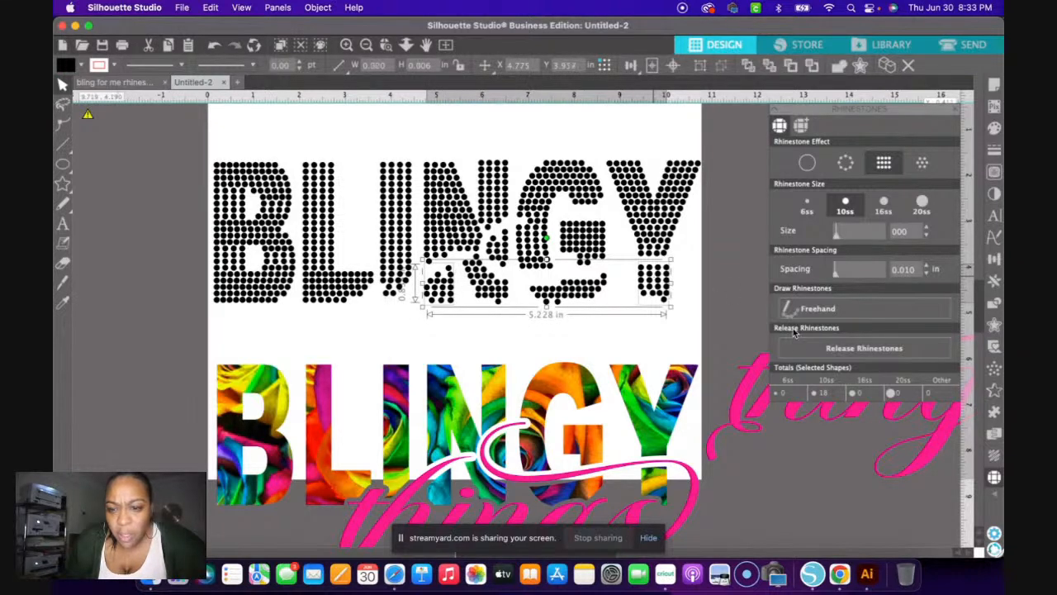
left_click(830, 348)
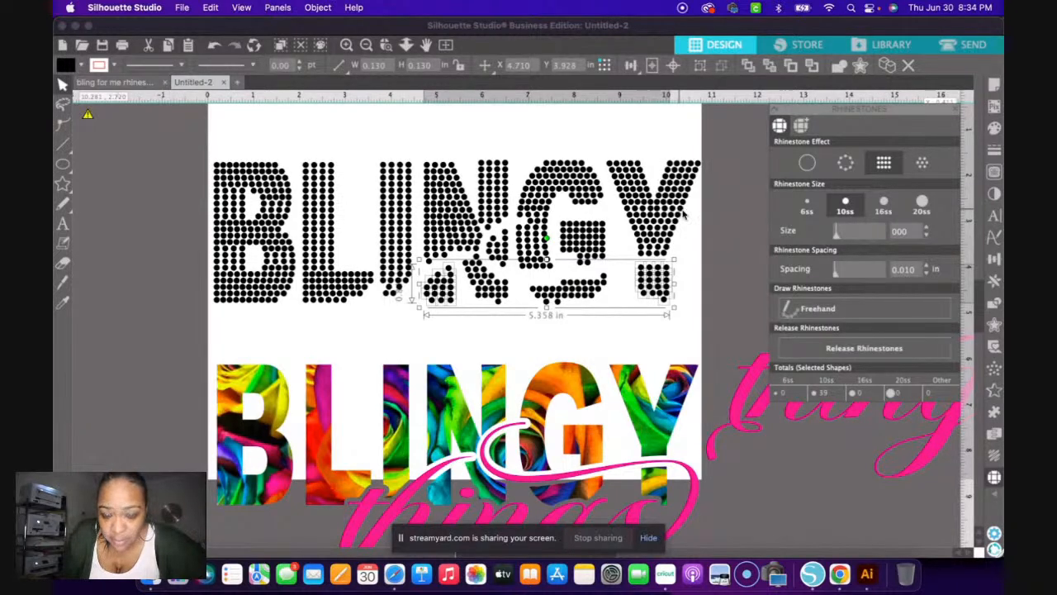
left_click(864, 348)
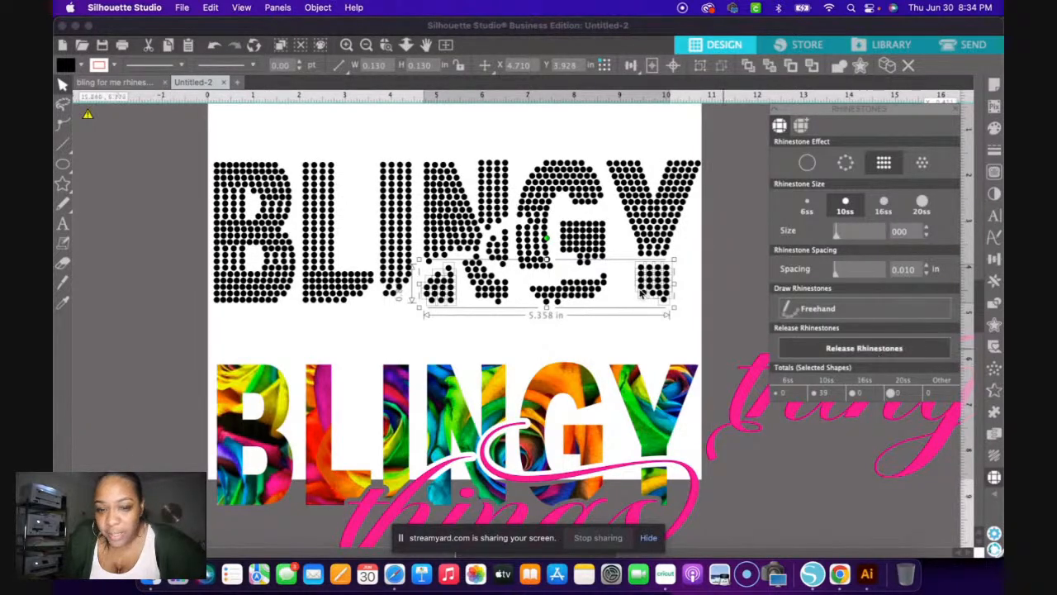
left_click(711, 290)
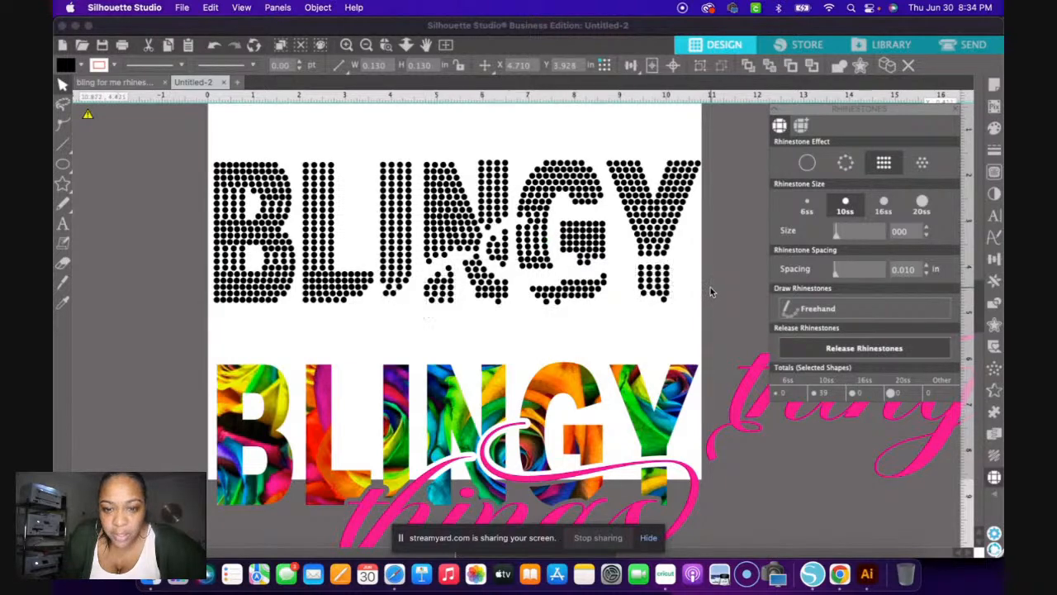
- Select all stones of the BLINGY rhinestone lettering and group them into one object
left_click(173, 121)
left_click_drag(204, 164, 468, 324)
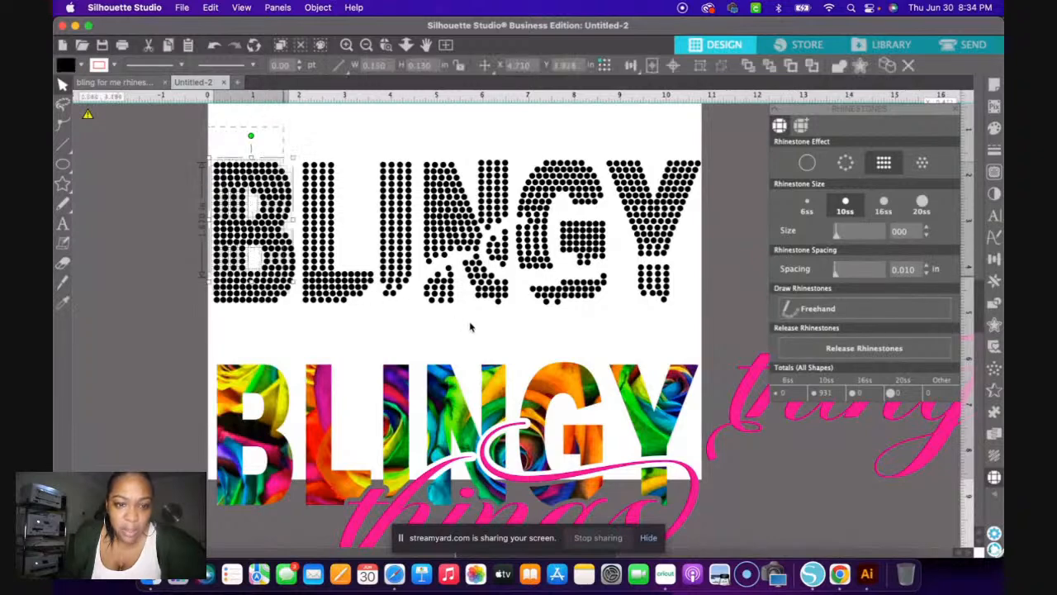
left_click_drag(632, 353, 752, 337)
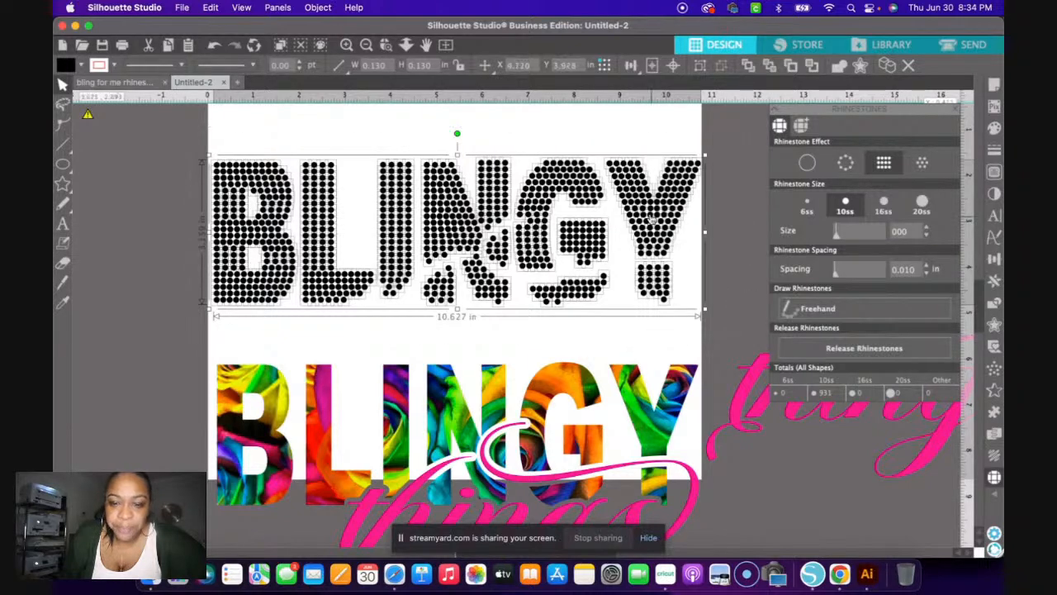
right_click(652, 218)
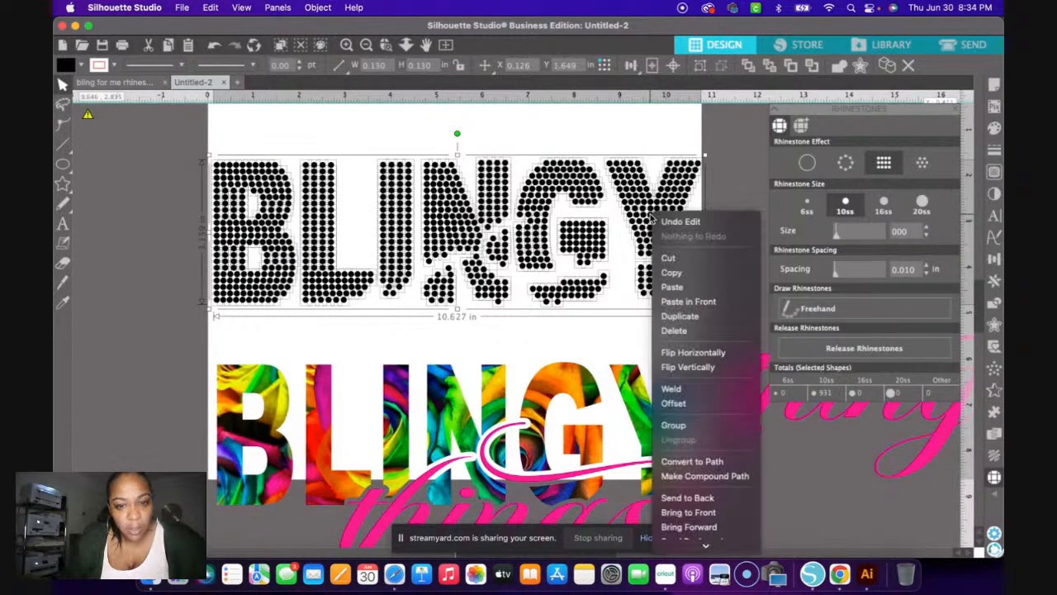
left_click(673, 426)
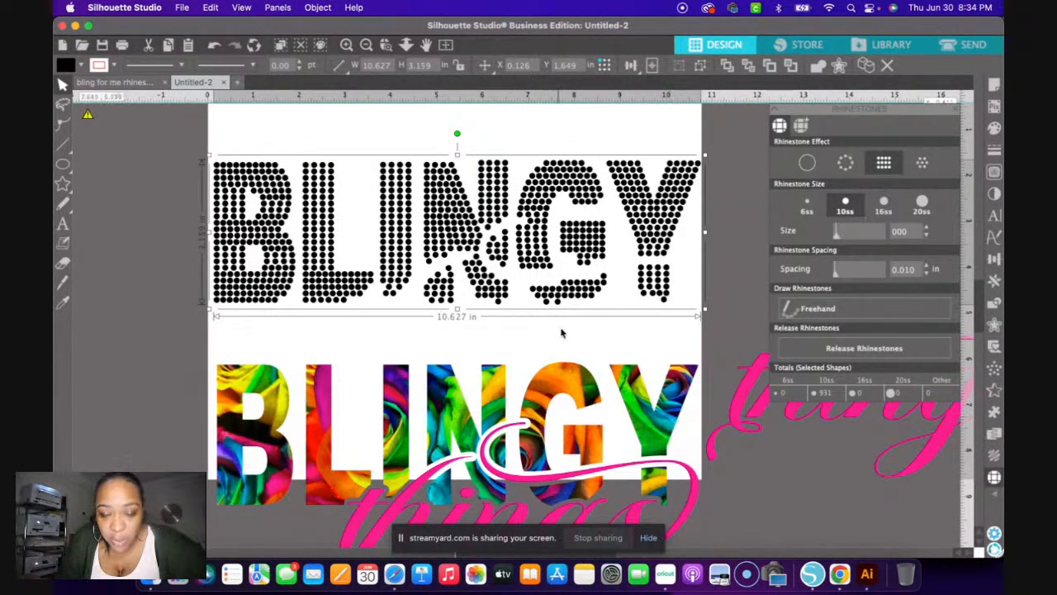
- Make the grouped BLINGY rhinestone lettering a compound path and set its fill to transparent
right_click(656, 214)
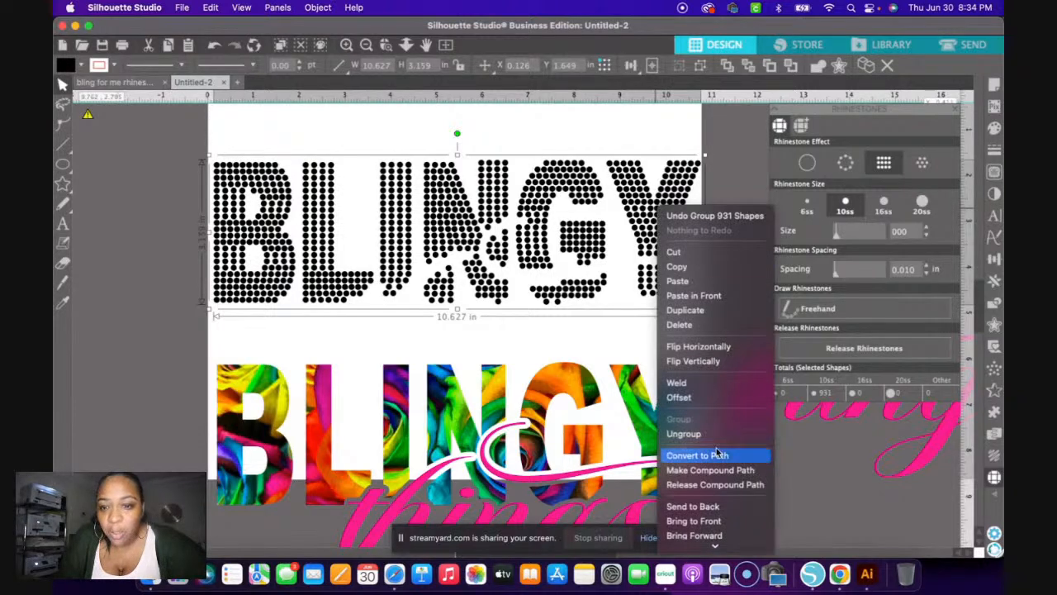
left_click(859, 500)
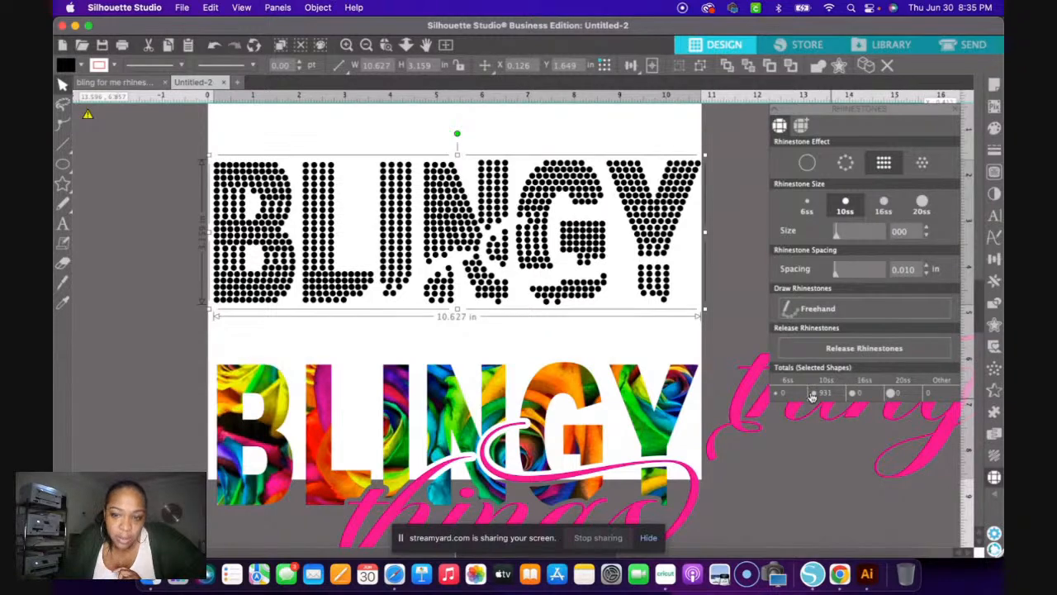
right_click(454, 233)
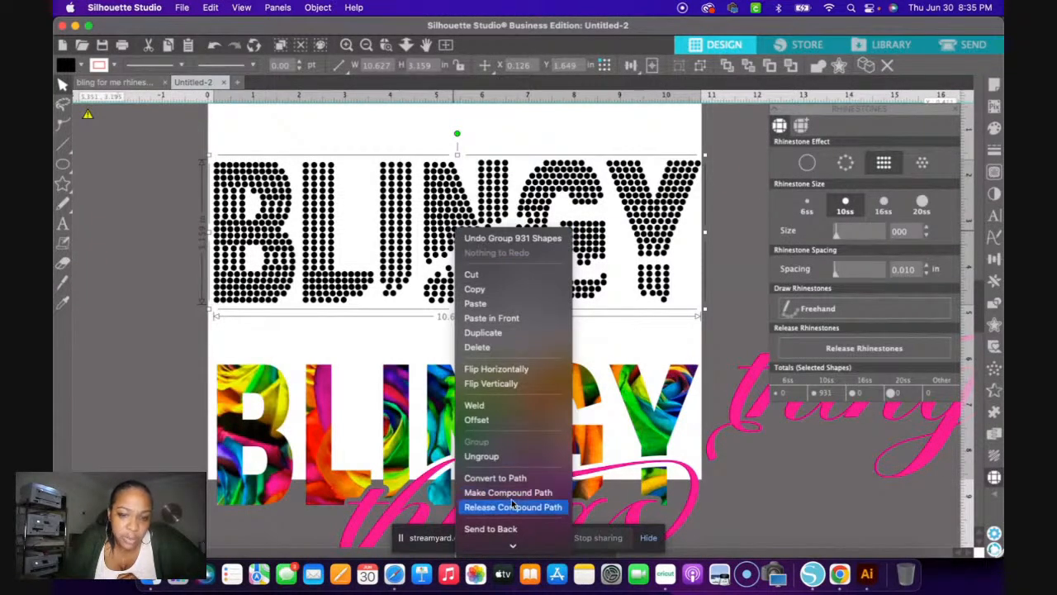
left_click(318, 8)
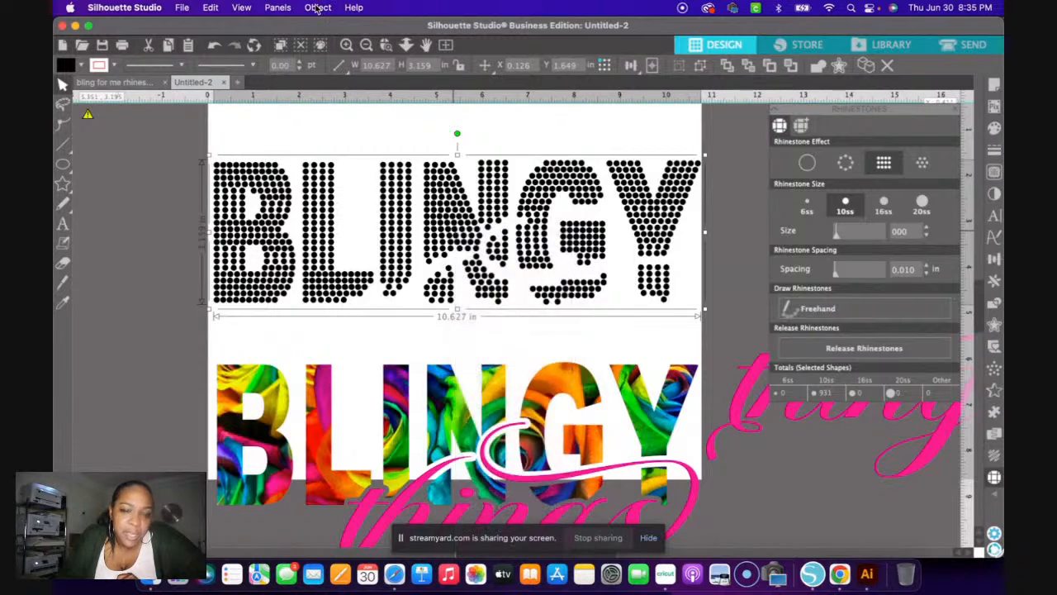
left_click(318, 8)
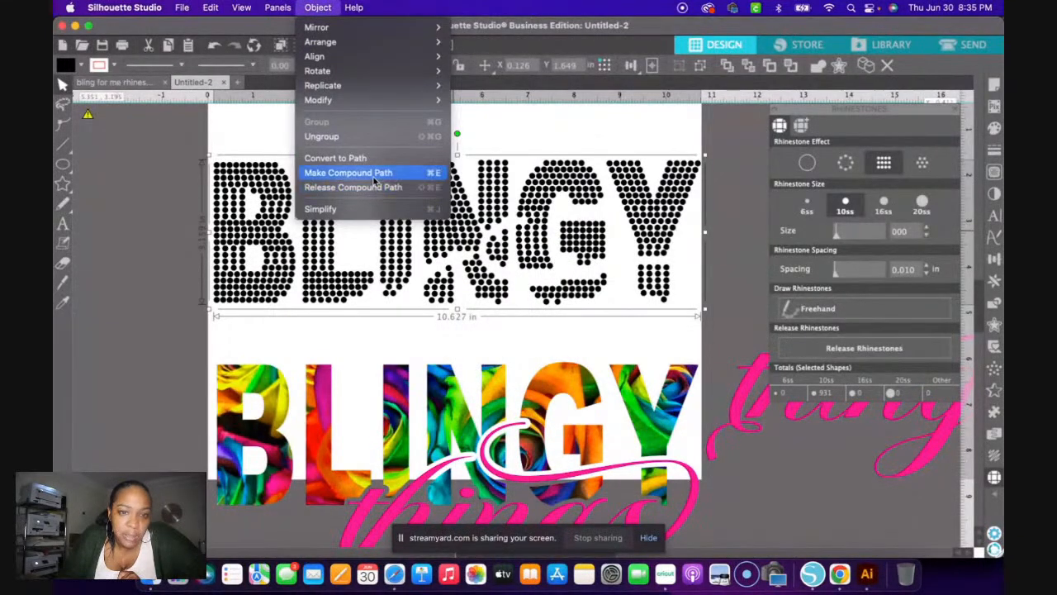
left_click(505, 200)
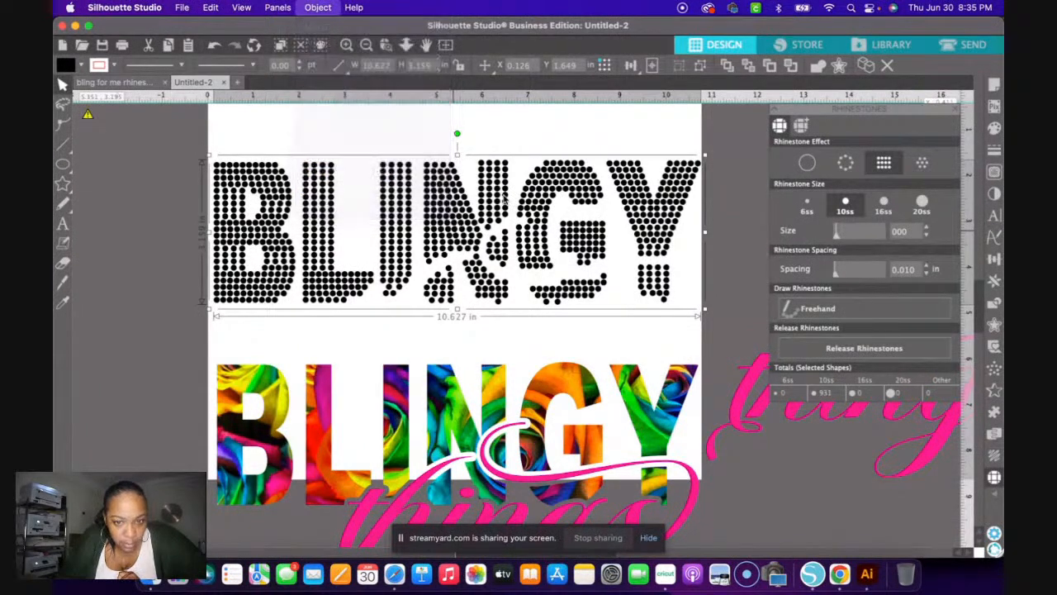
right_click(503, 199)
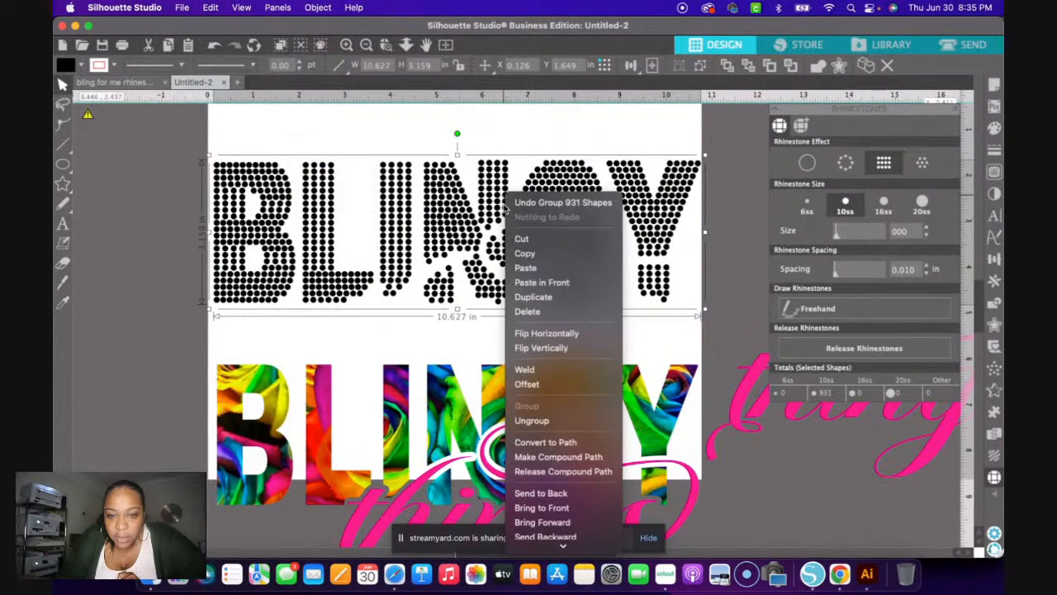
left_click(570, 458)
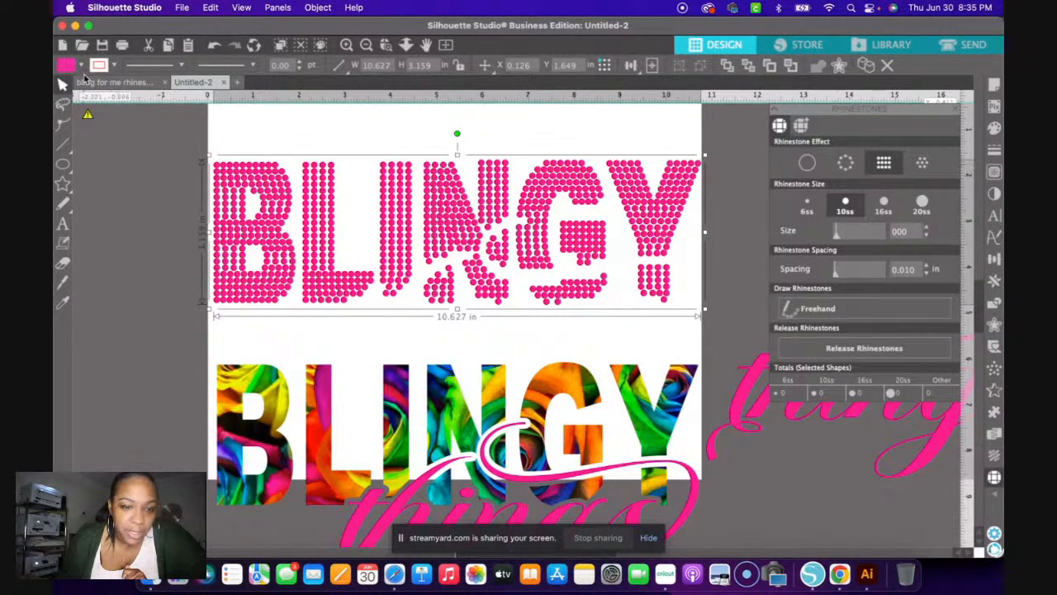
left_click(81, 68)
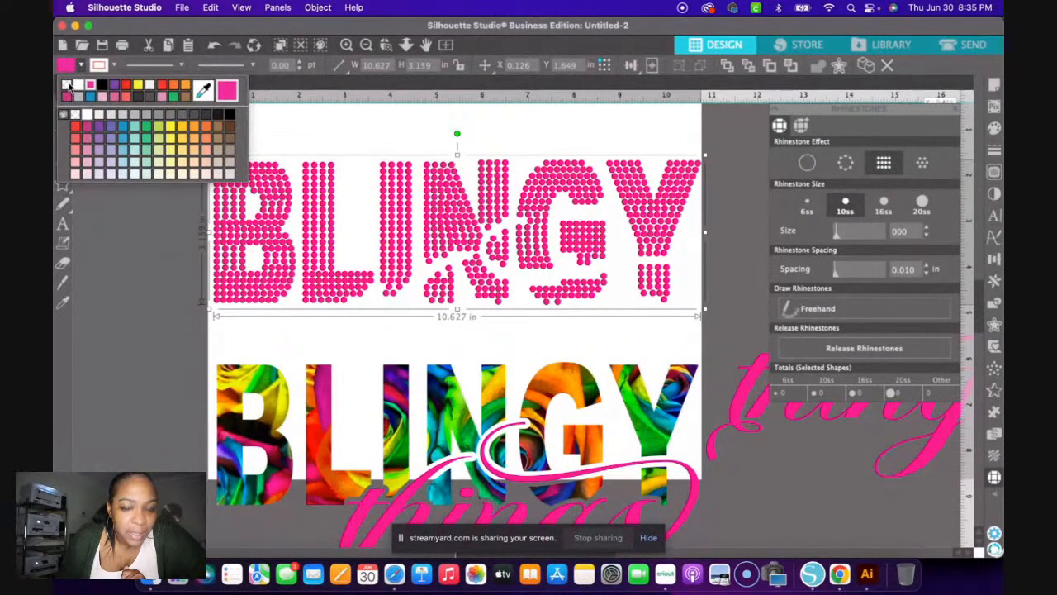
left_click(68, 84)
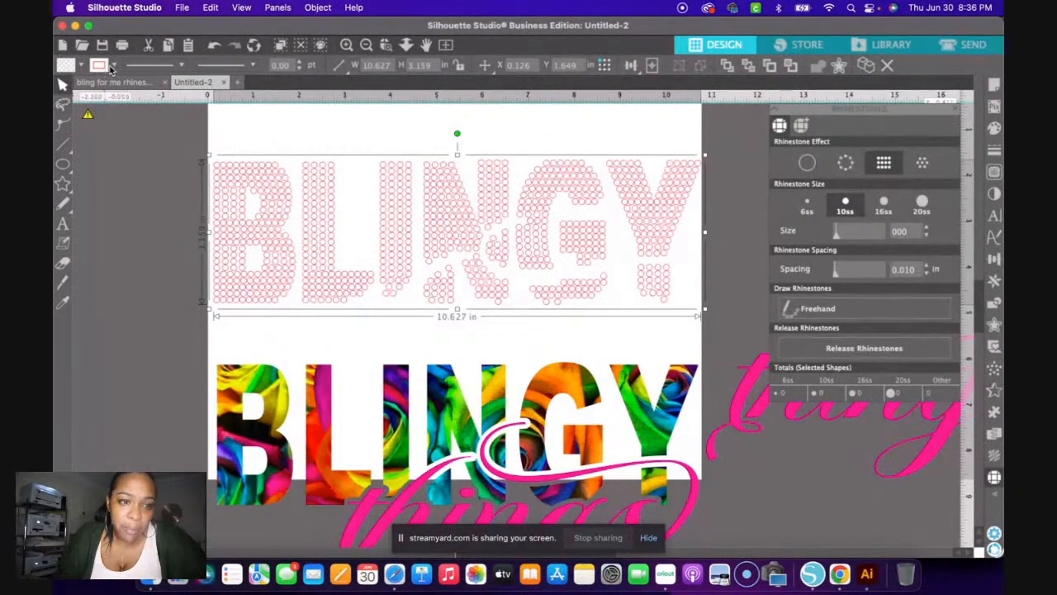
- Examine the outlined stone circles along the lower edges of the N and G up close and deselect the lettering
left_click(347, 46)
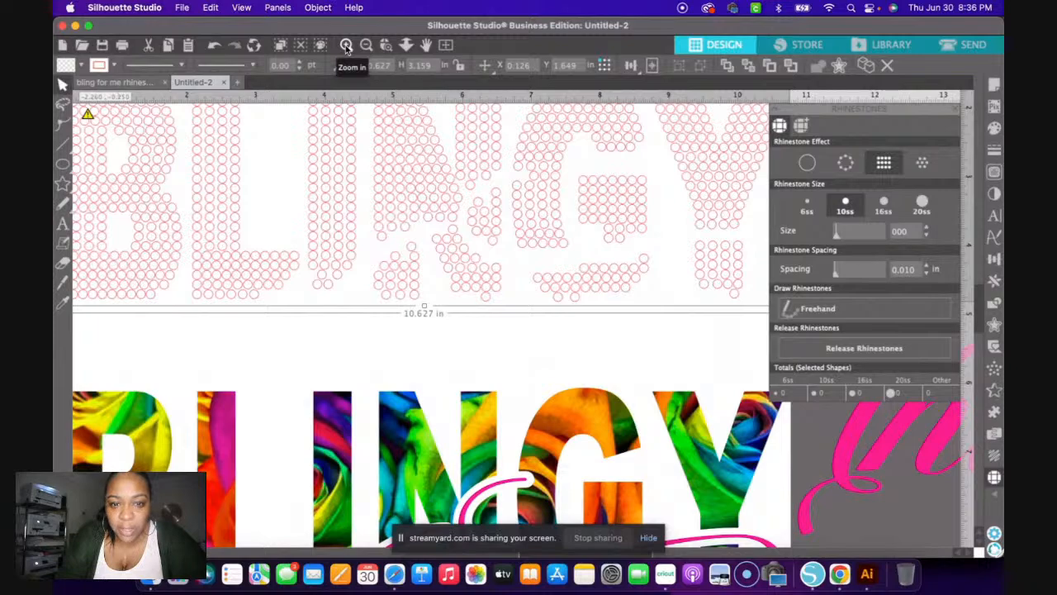
left_click(347, 45)
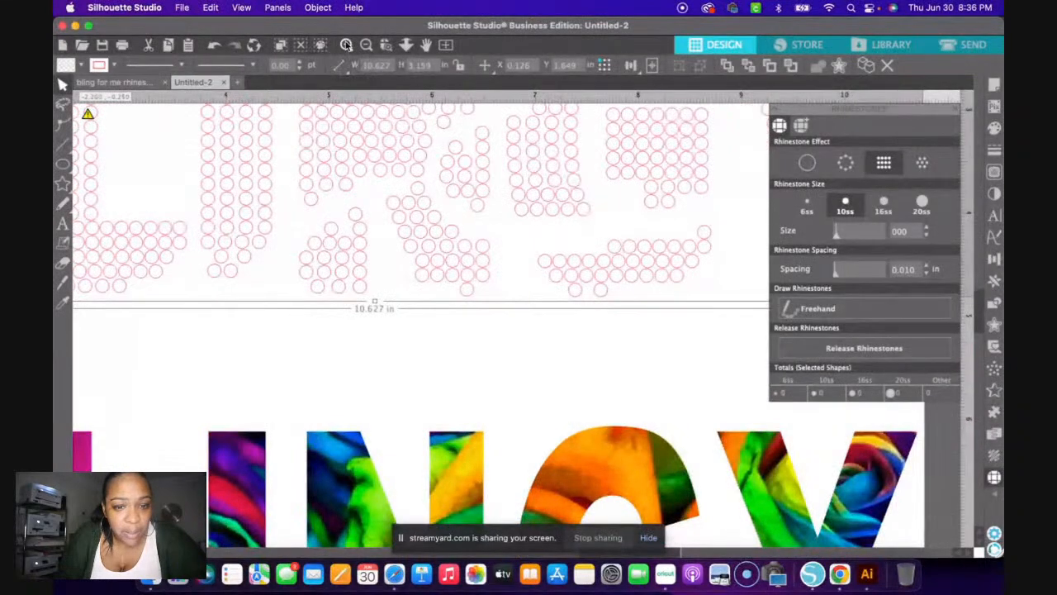
left_click(347, 46)
left_click(347, 45)
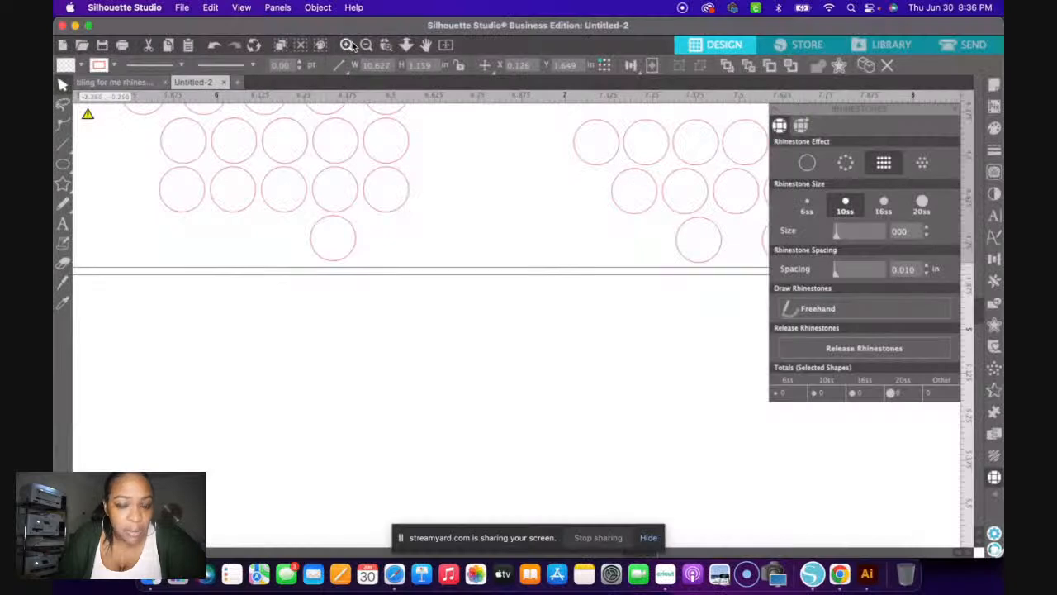
left_click(366, 46)
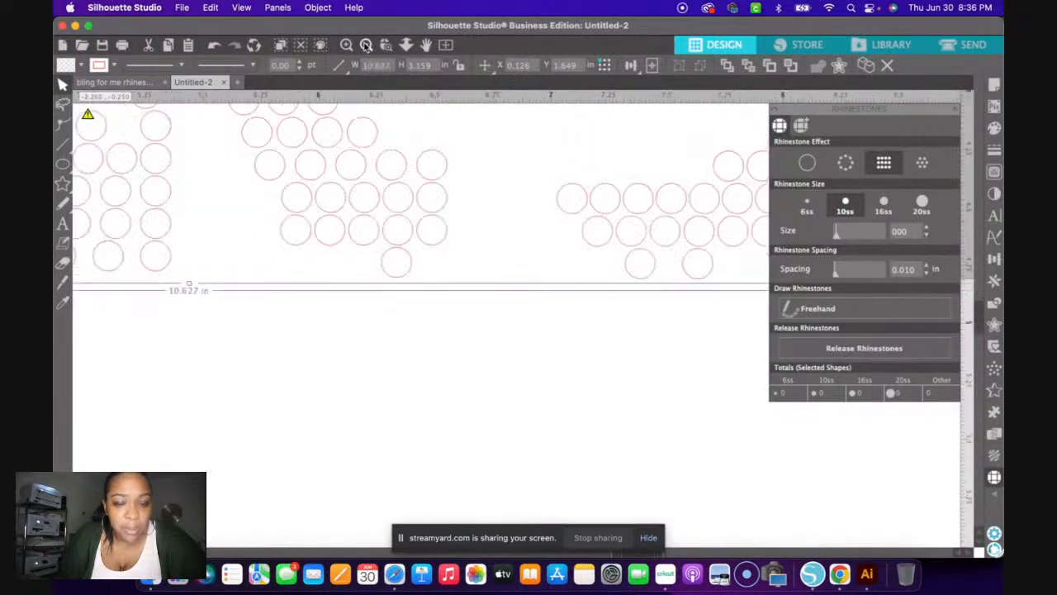
left_click(365, 46)
left_click(366, 46)
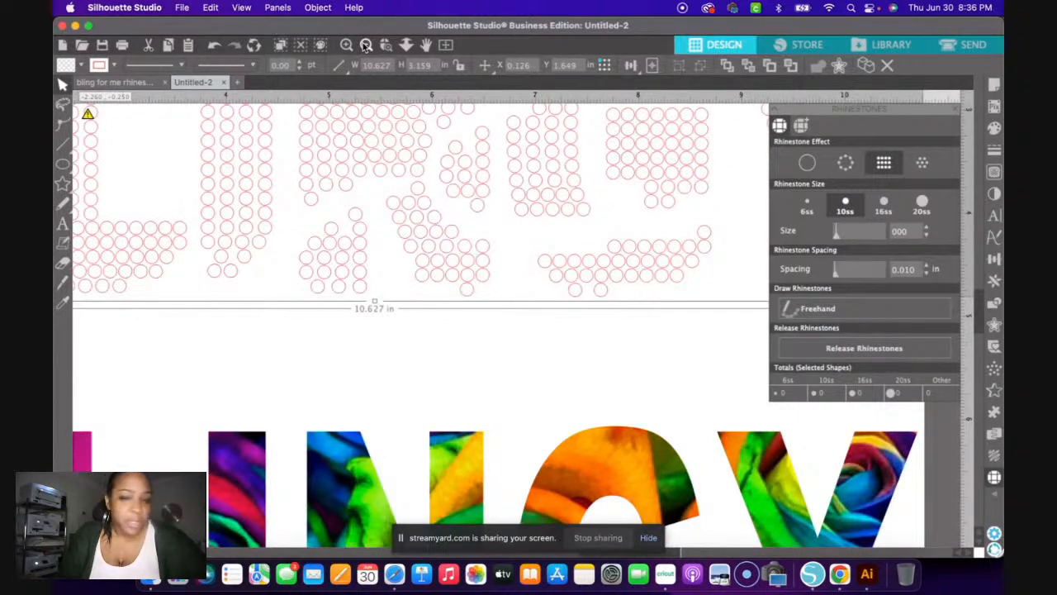
left_click(366, 45)
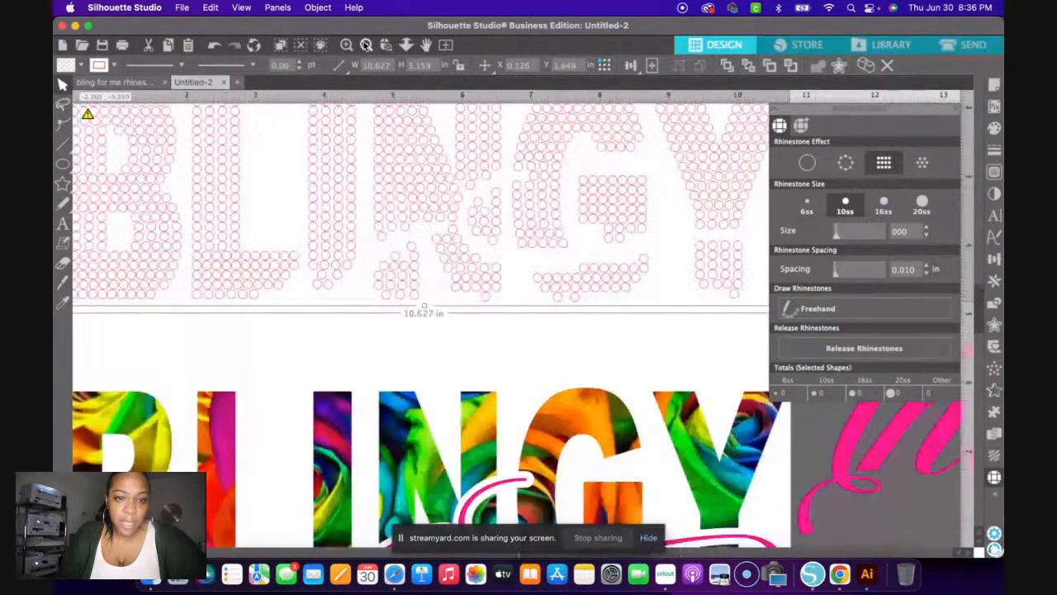
left_click(366, 45)
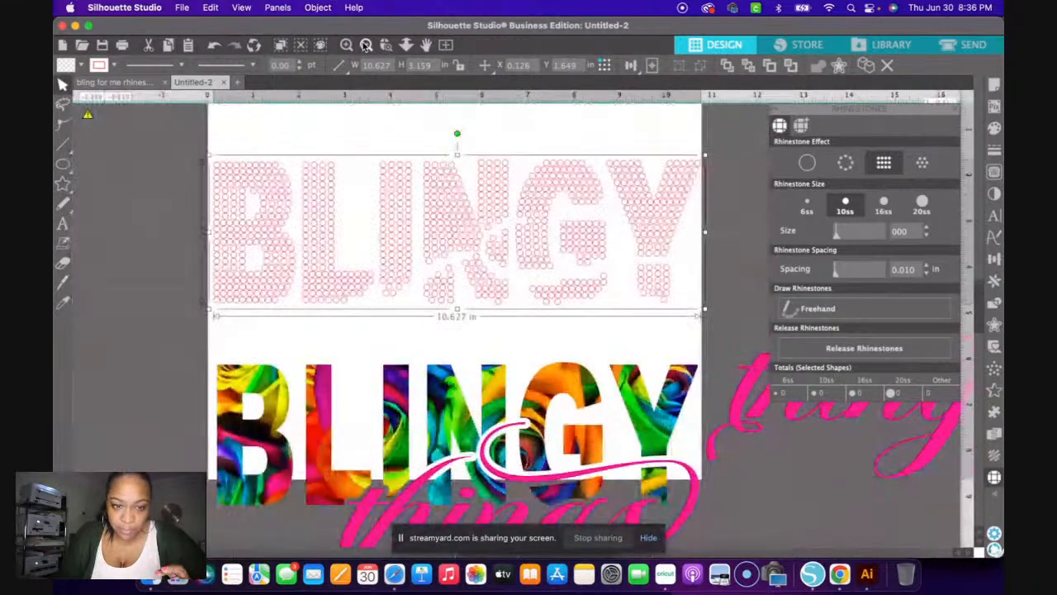
left_click(135, 246)
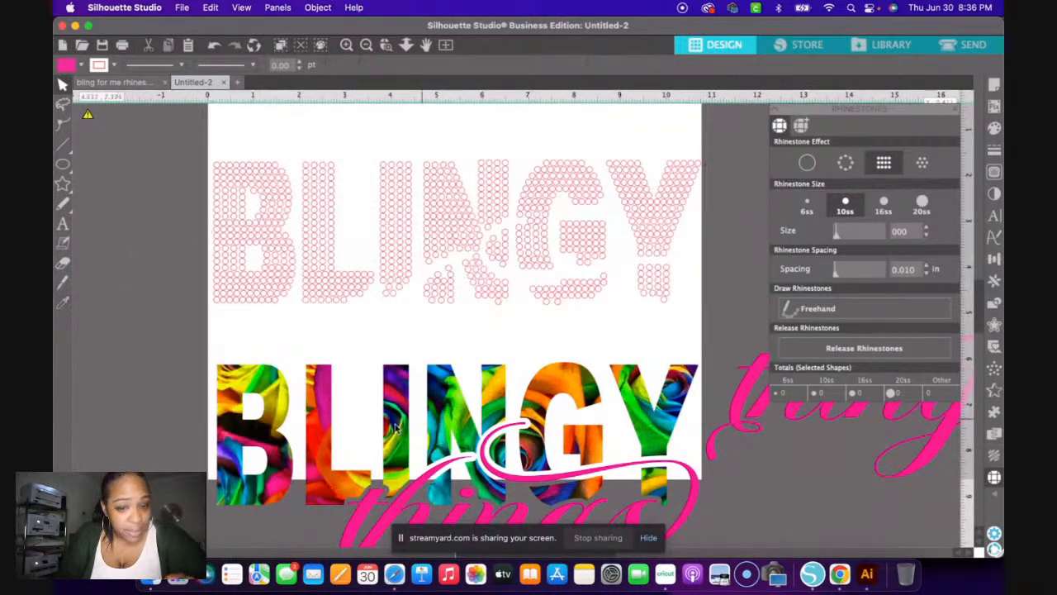
- Move the separate pink "things" script onto the page over the lower part of the rhinestone lettering, at about X 2.351 in and Y 2.978 in
mouse_move(401, 431)
left_mouse_down()
mouse_move(398, 445)
mouse_move(393, 438)
left_mouse_up()
left_click(740, 411)
left_click(740, 406)
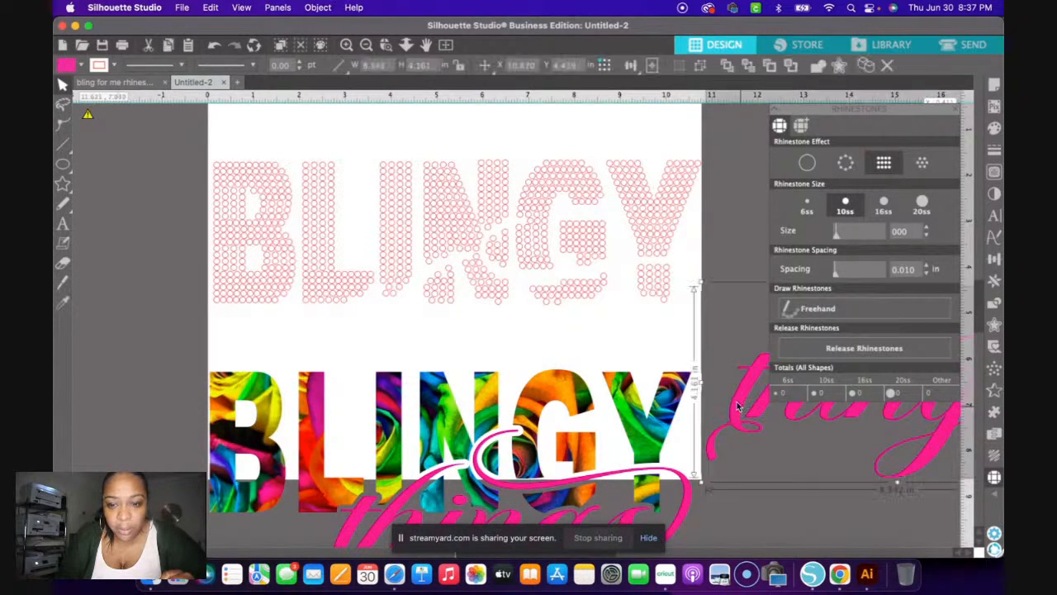
left_click_drag(738, 403, 347, 335)
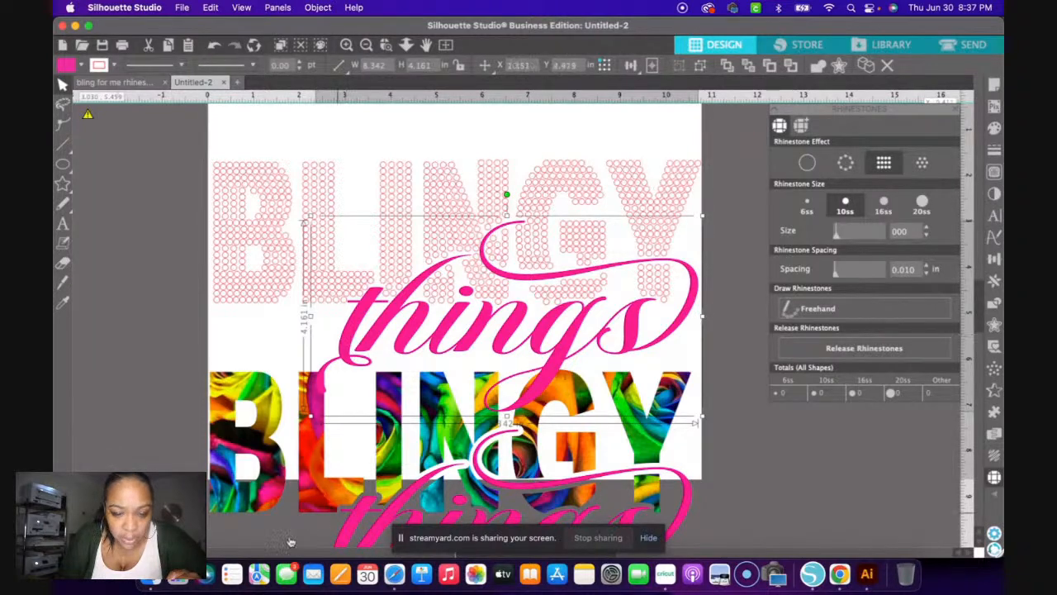
- Compare the multicoloured artwork with the rhinestone layout by overlaying it, and move it below the page to about X 0.241 in and Y 9.017 in
left_click(313, 483)
left_click_drag(313, 483, 321, 267)
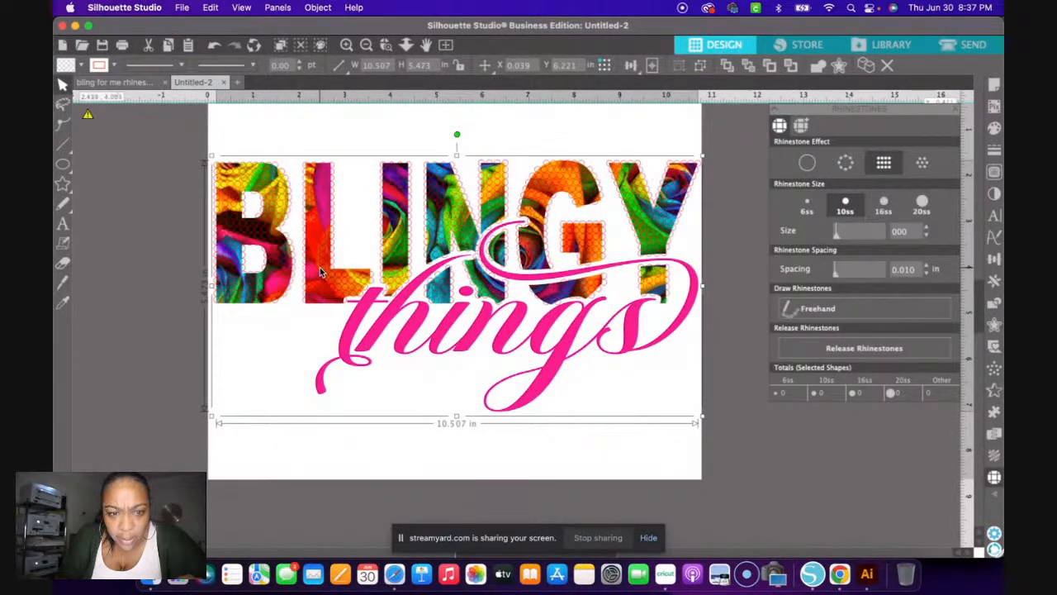
left_click_drag(319, 267, 325, 555)
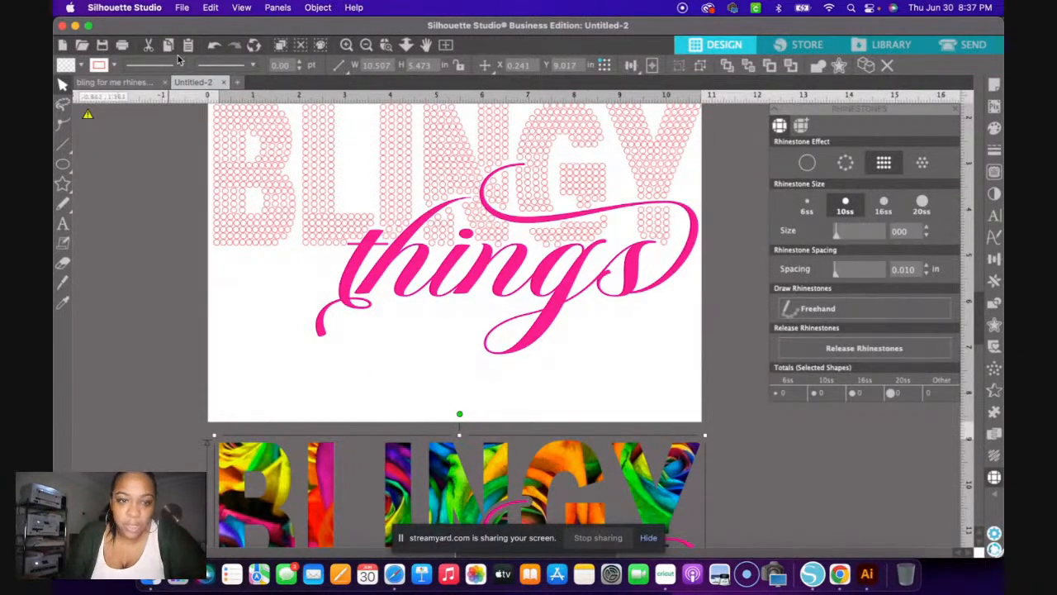
- Try the edge rhinestone effect in size 10ss on the multicoloured artwork below the page and inspect its stones
left_click(346, 44)
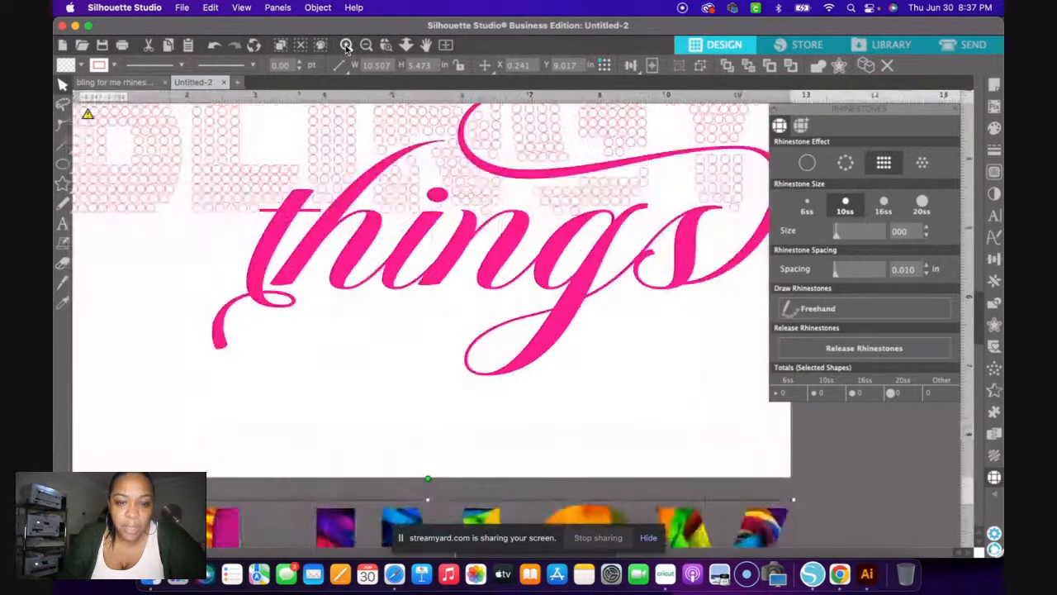
scroll(464, 107, "up", 2)
scroll(464, 107, "right", 2)
scroll(464, 107, "up", 1)
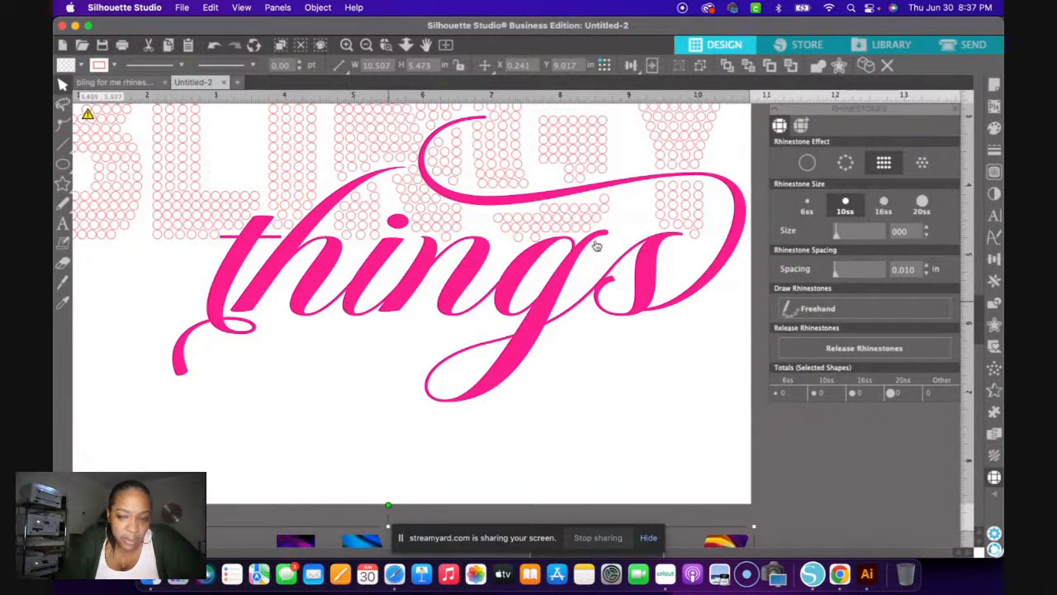
left_click(842, 165)
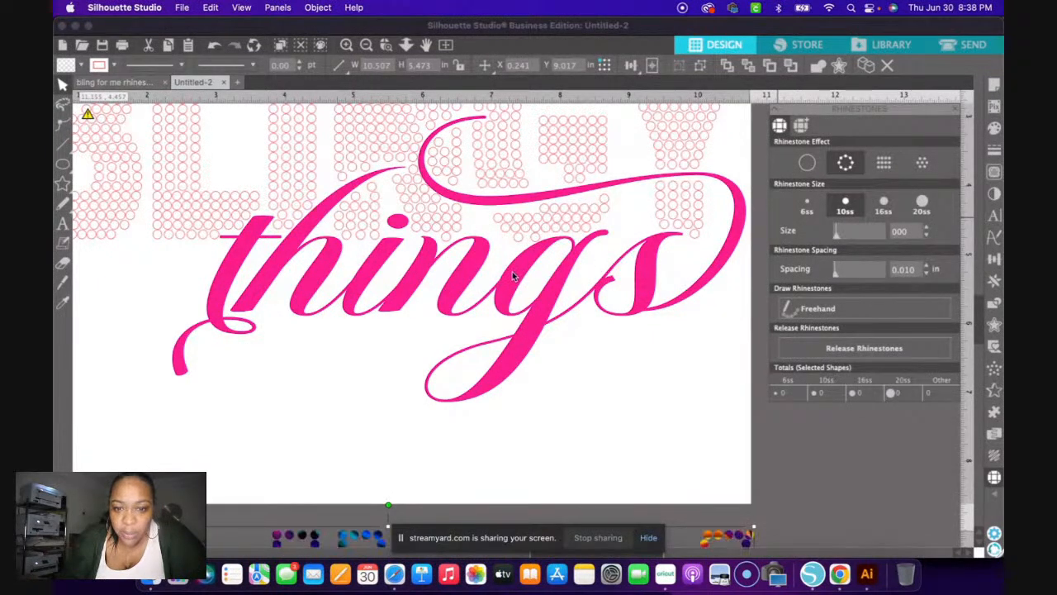
left_click(306, 263)
scroll(367, 398, "down", 3)
scroll(369, 397, "down", 10)
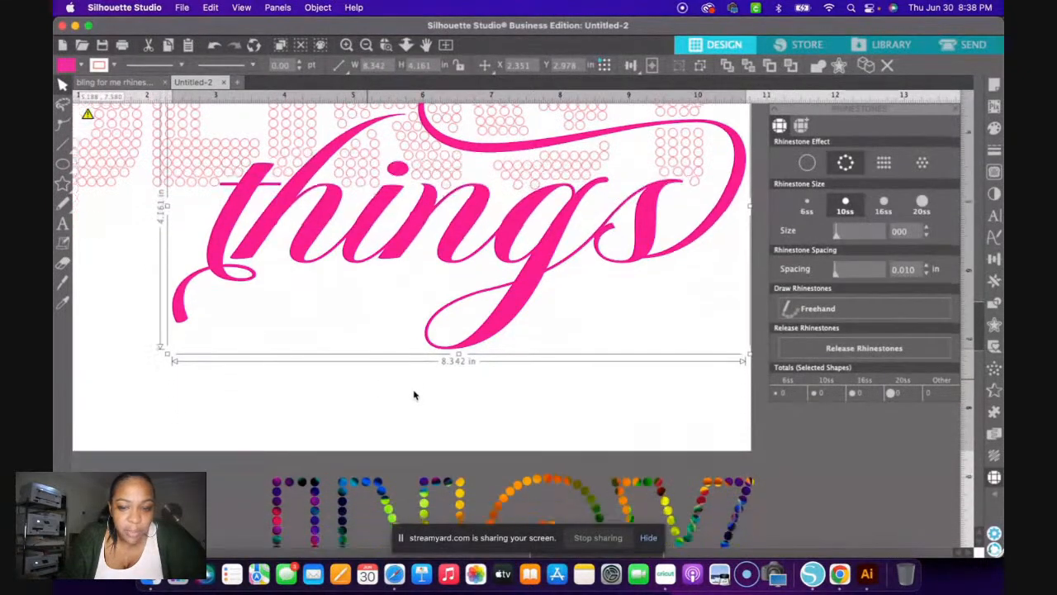
scroll(408, 393, "down", 12)
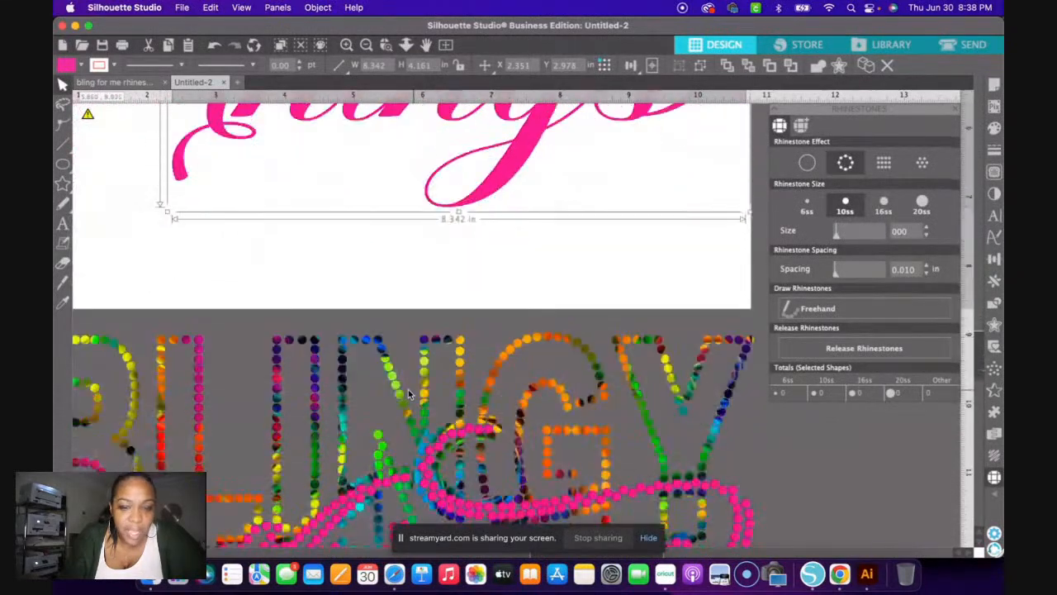
scroll(408, 395, "down", 15)
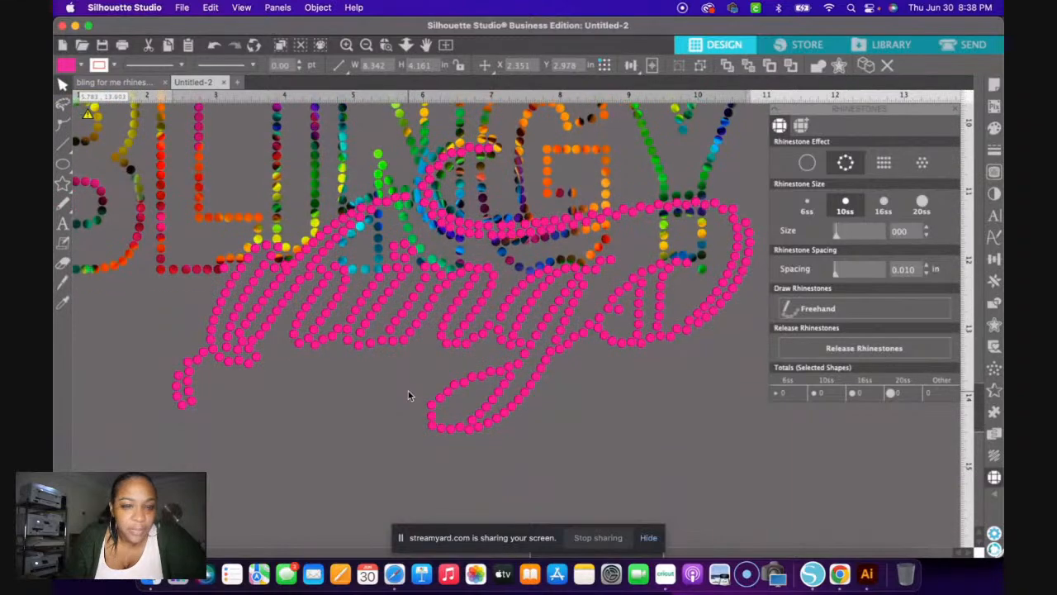
scroll(408, 395, "up", 8)
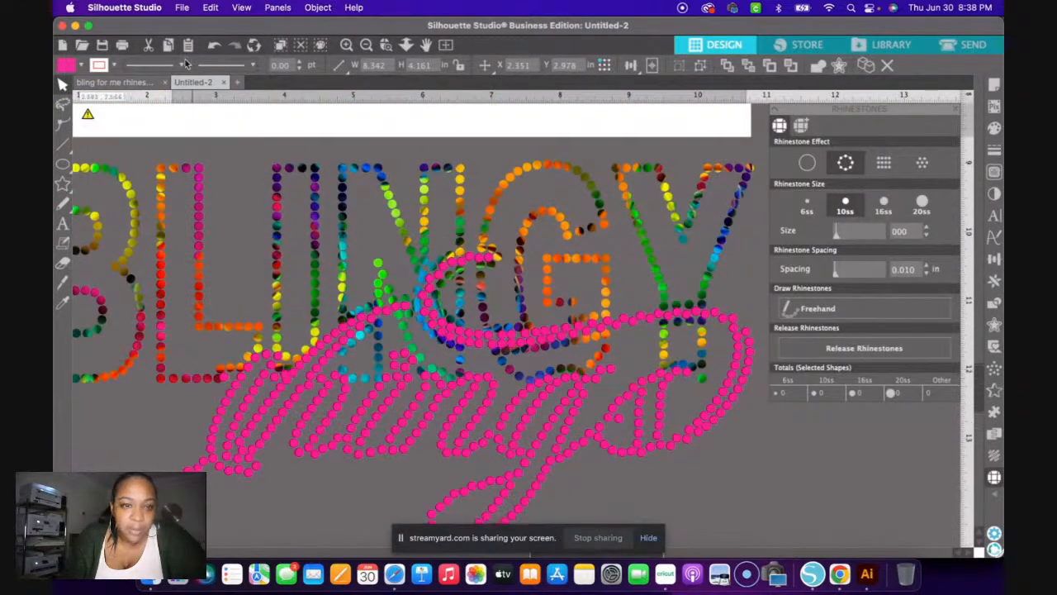
- Undo the edge rhinestone effect on the multicoloured artwork and check the artwork below the page
left_click(212, 10)
left_click(219, 27)
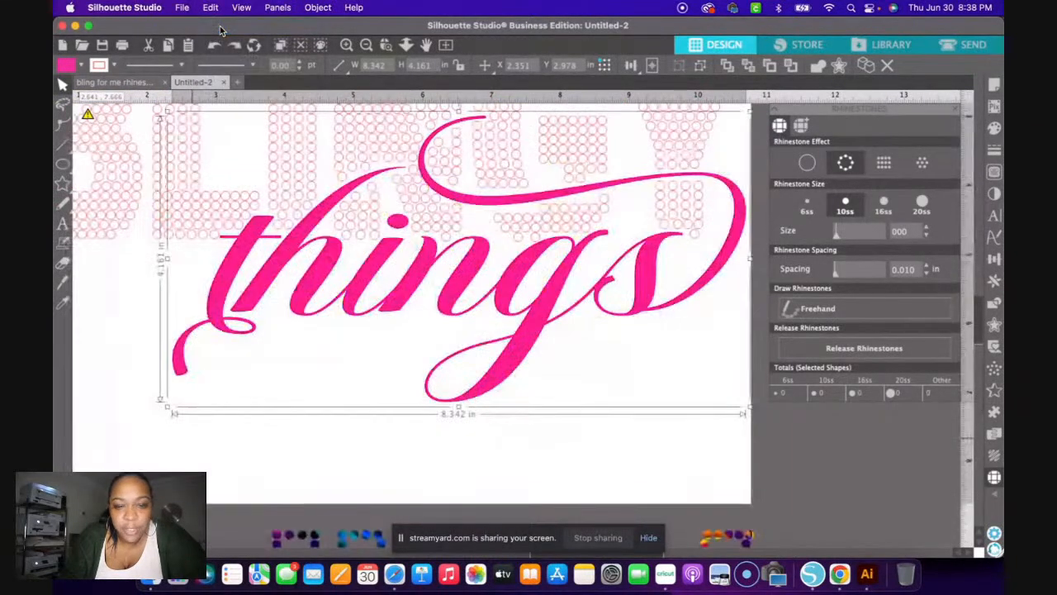
left_click(211, 7)
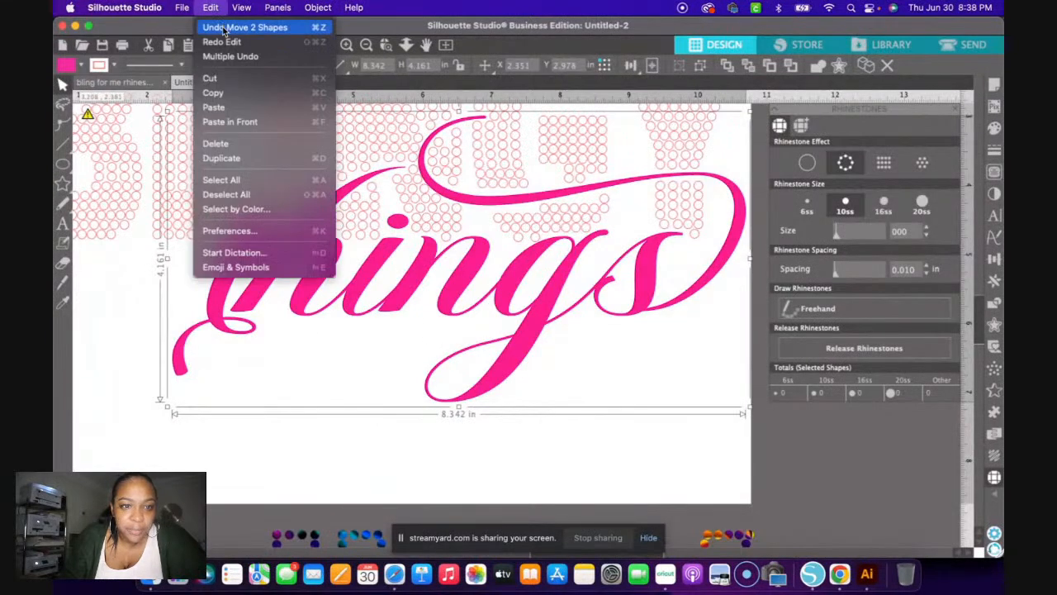
left_click(224, 28)
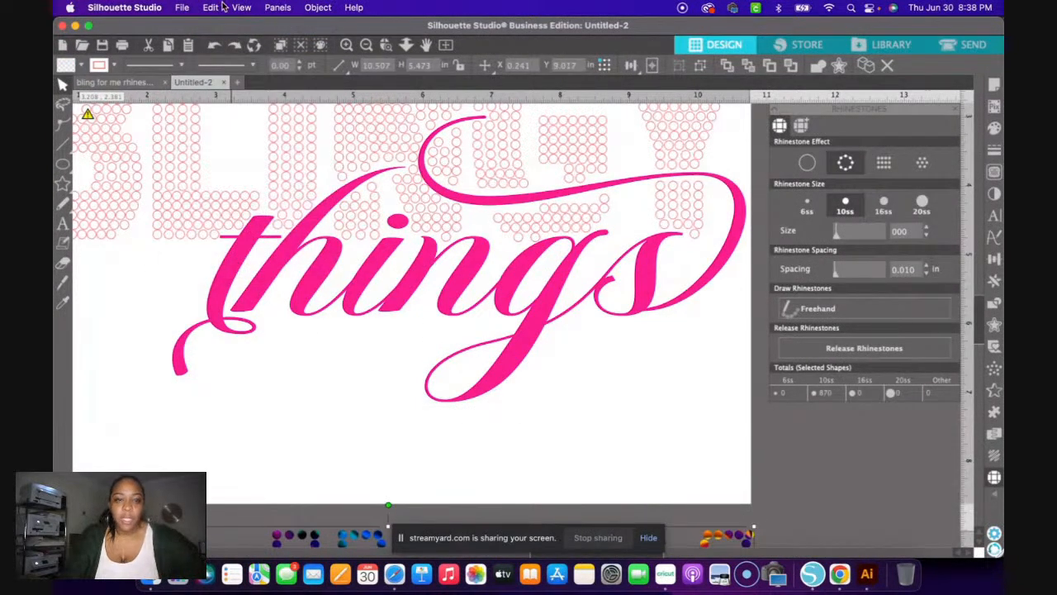
left_click(222, 7)
left_click(223, 30)
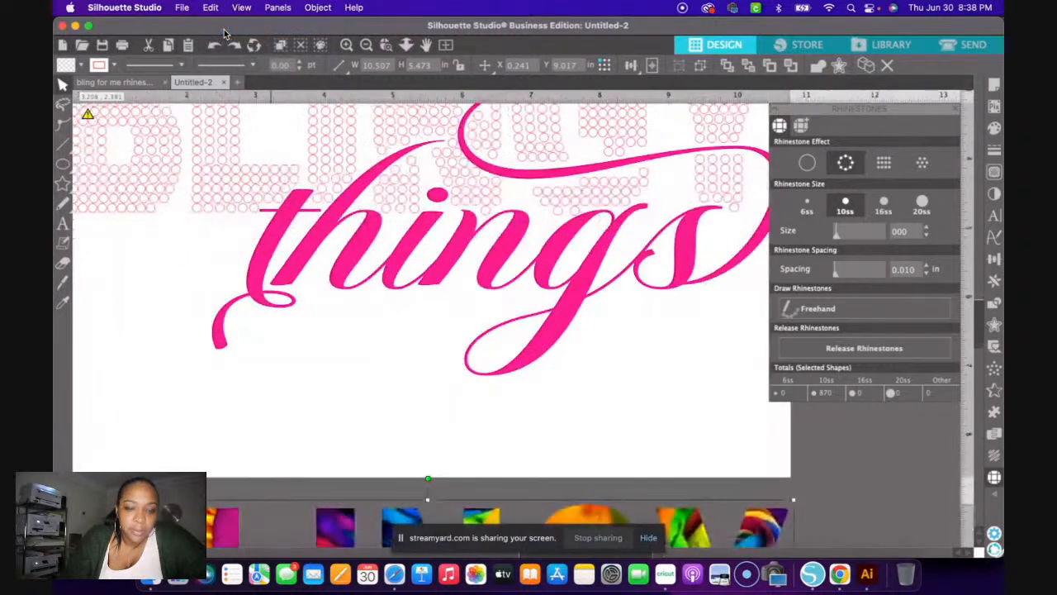
scroll(506, 424, "down", 2)
scroll(504, 424, "down", 3)
scroll(501, 423, "down", 1)
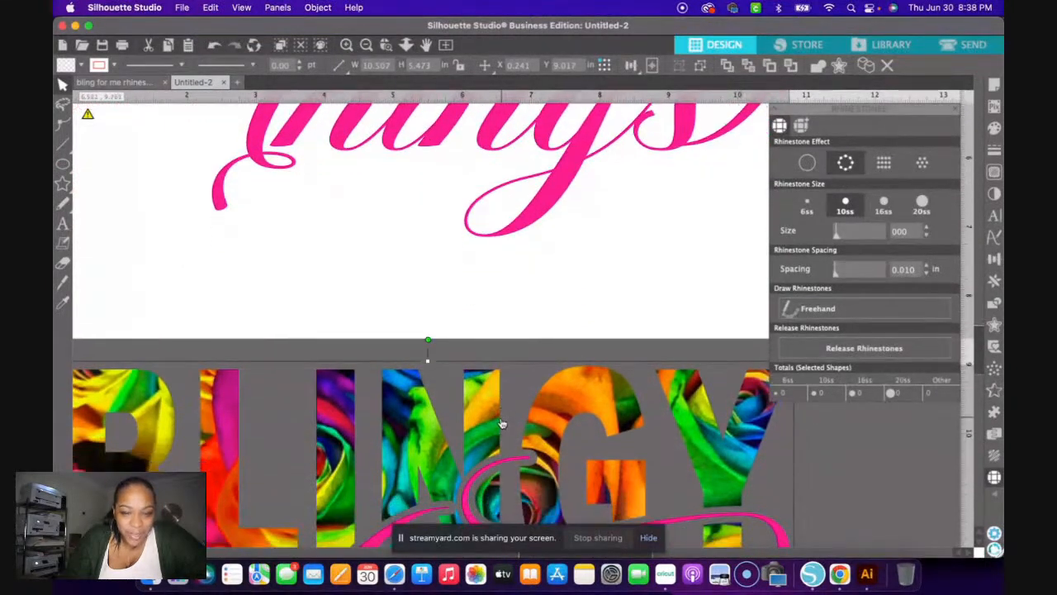
scroll(501, 423, "up", 3)
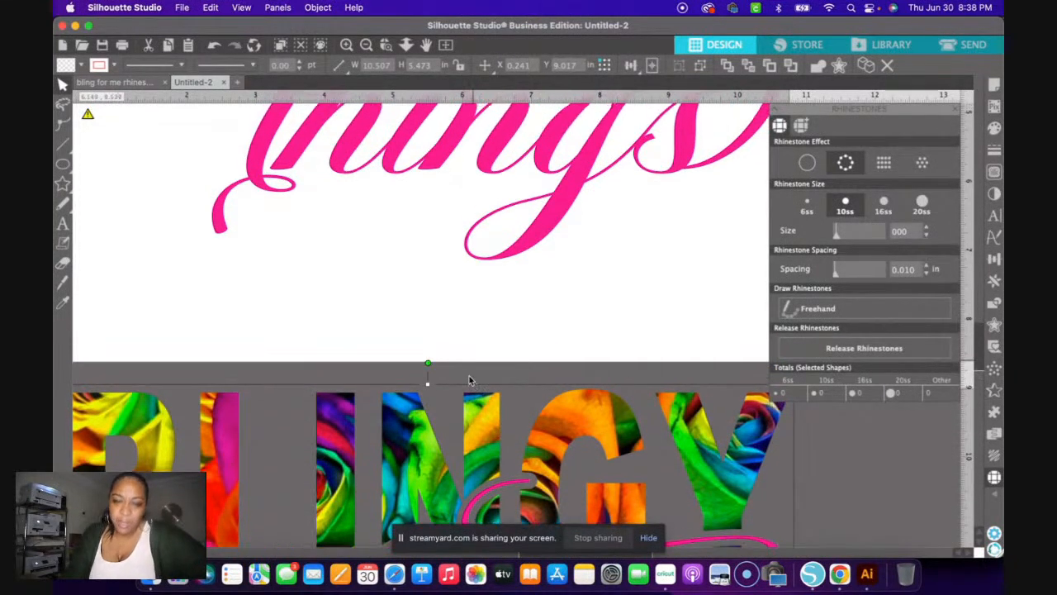
- Apply the edge rhinestone effect in size 10ss to the pink "things" script on the page
scroll(468, 375, "up", 3)
scroll(452, 368, "up", 3)
scroll(438, 357, "up", 3)
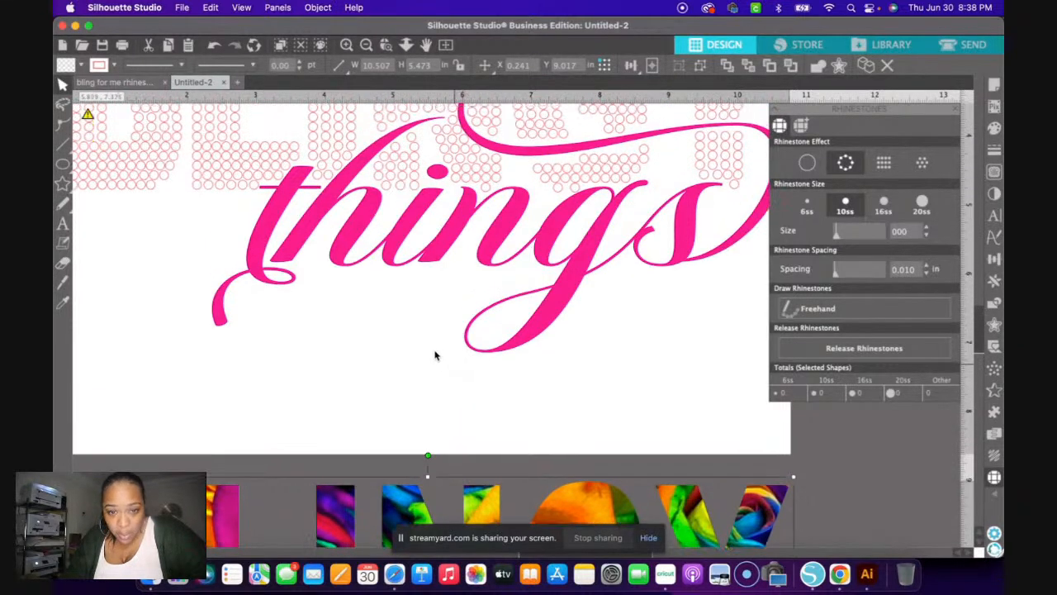
left_click(434, 355)
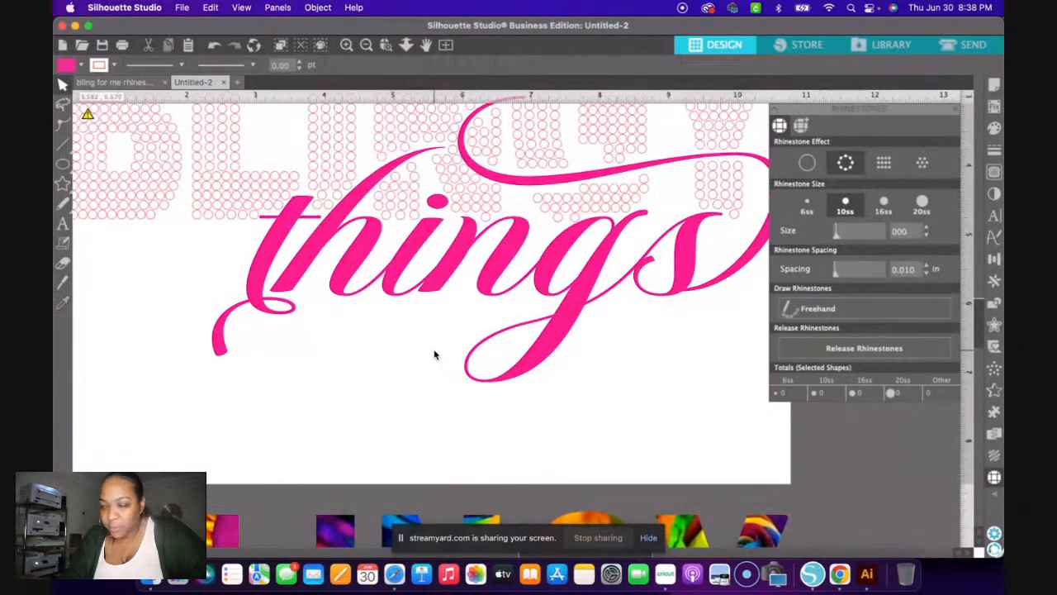
scroll(419, 384, "up", 3)
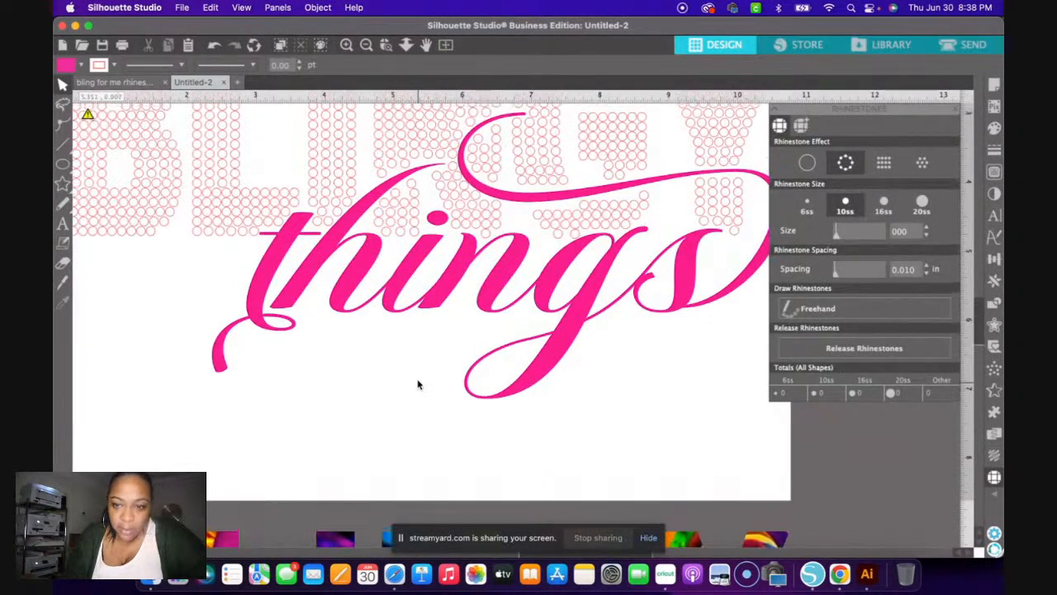
scroll(421, 390, "right", 3)
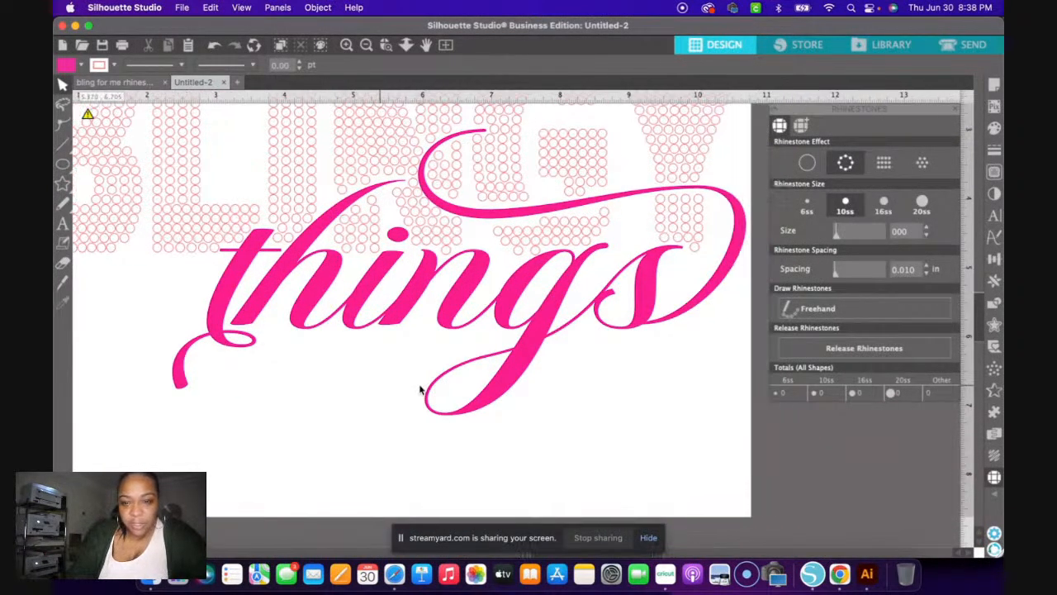
left_click(365, 47)
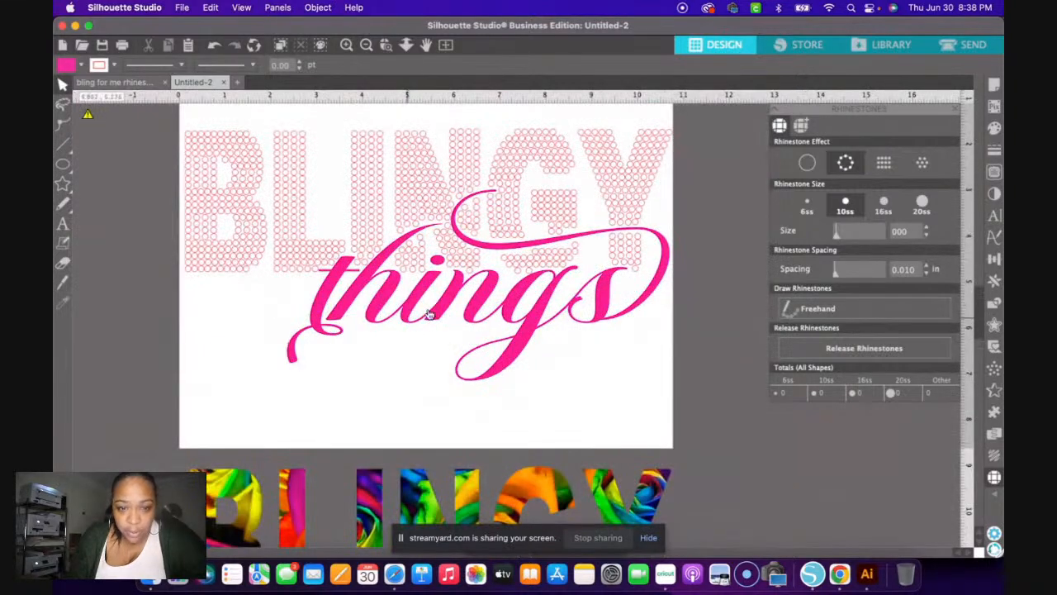
left_click(538, 321)
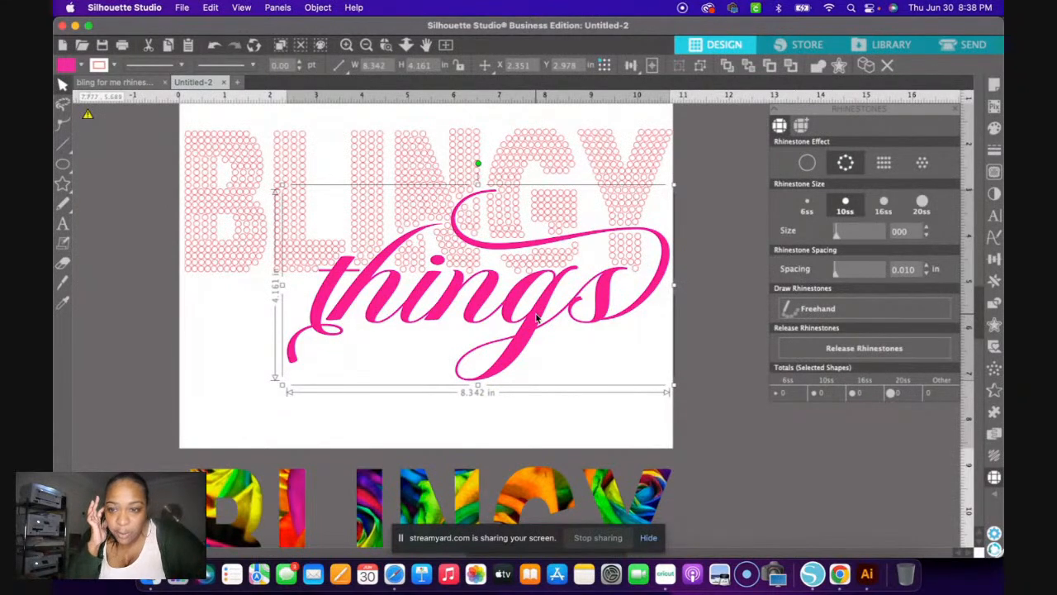
left_click(850, 165)
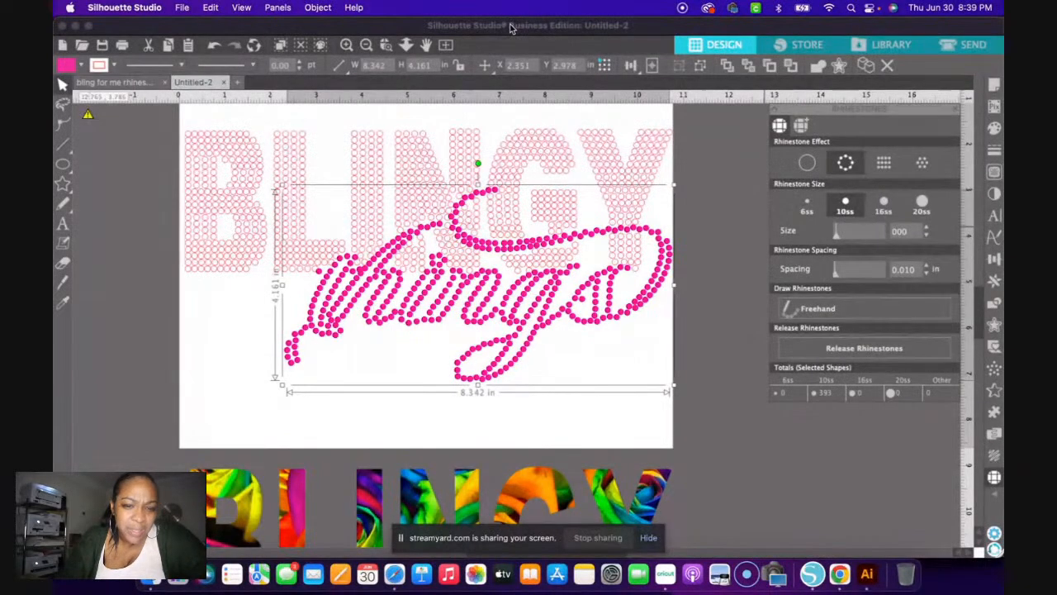
- Try the radial fill and linear fill effects at 10ss on the "things" script, and switch back to the edge effect
left_click(924, 166)
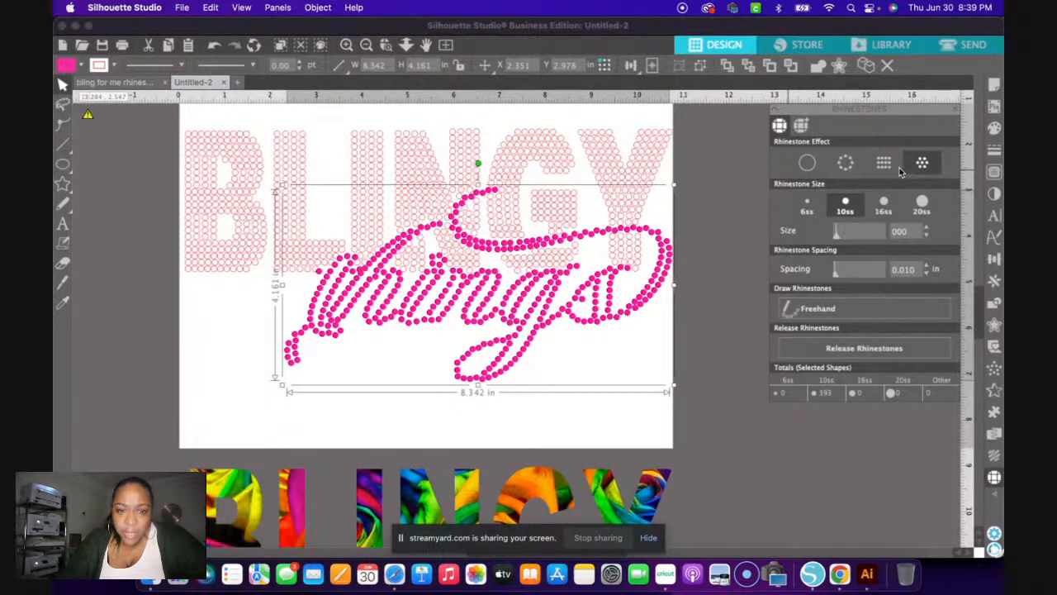
left_click(900, 169)
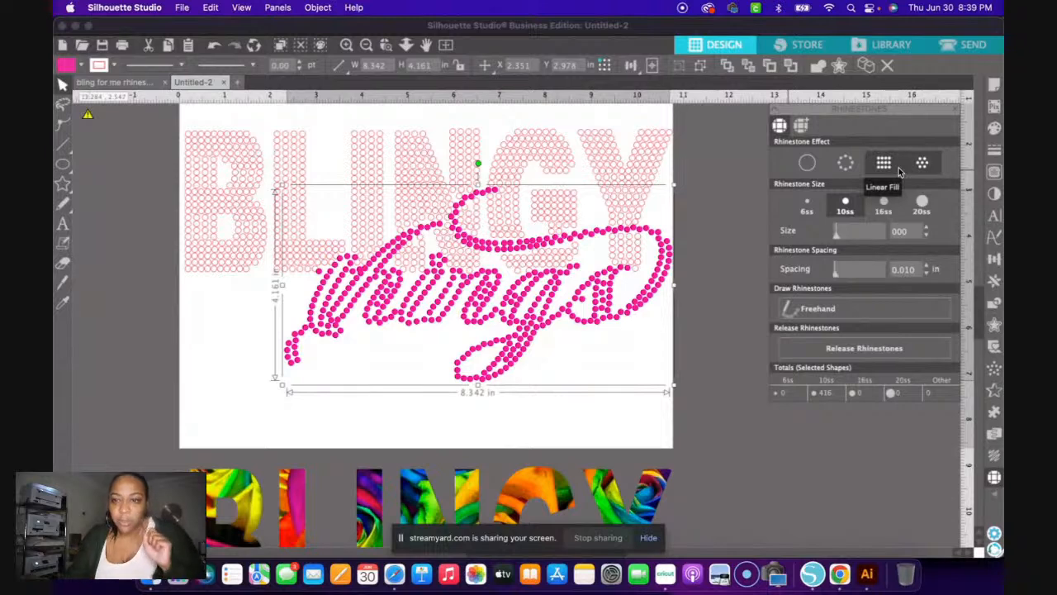
left_click(883, 164)
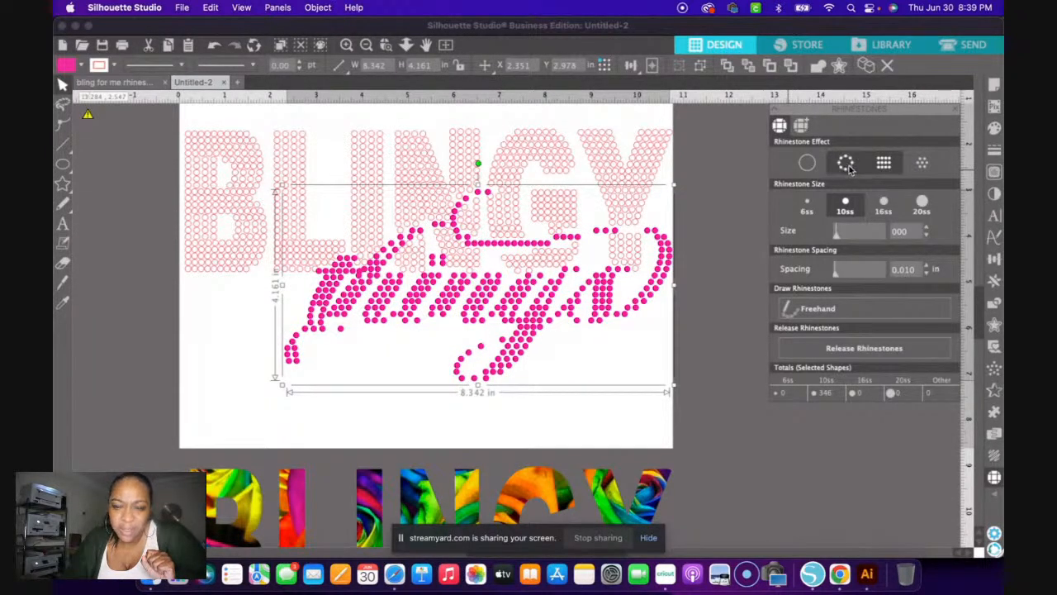
left_click(846, 164)
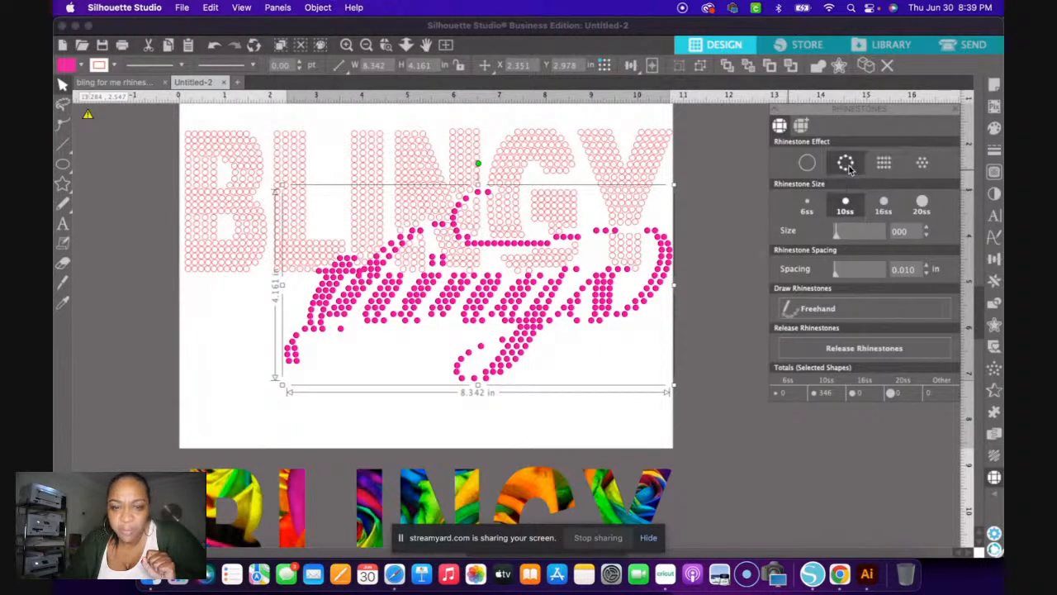
- Set the "things" script's rhinestones to size 6ss with the radial fill effect and inspect the stones up close
left_click(807, 205)
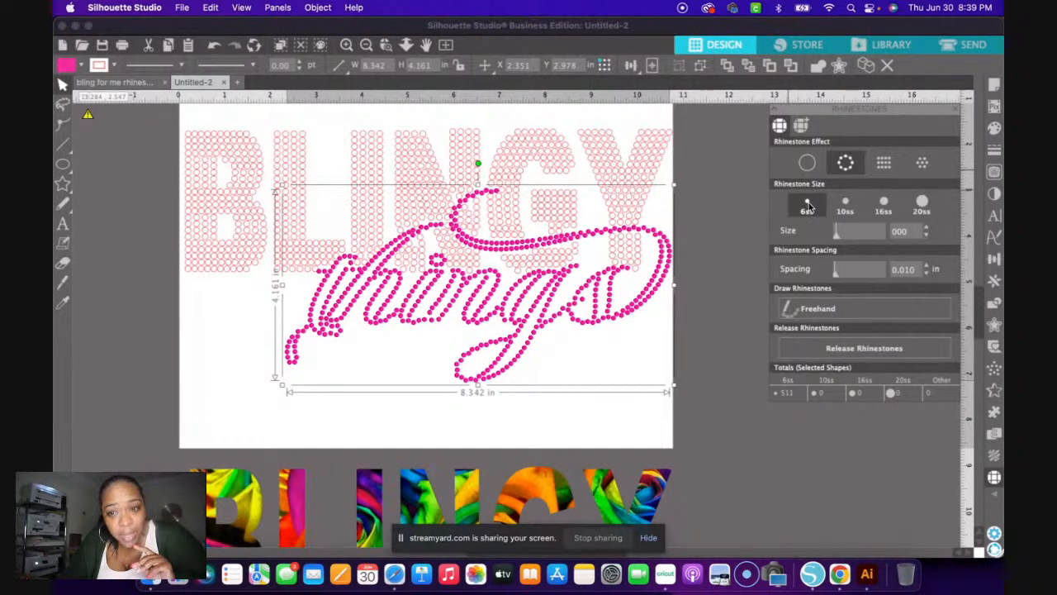
left_click(926, 165)
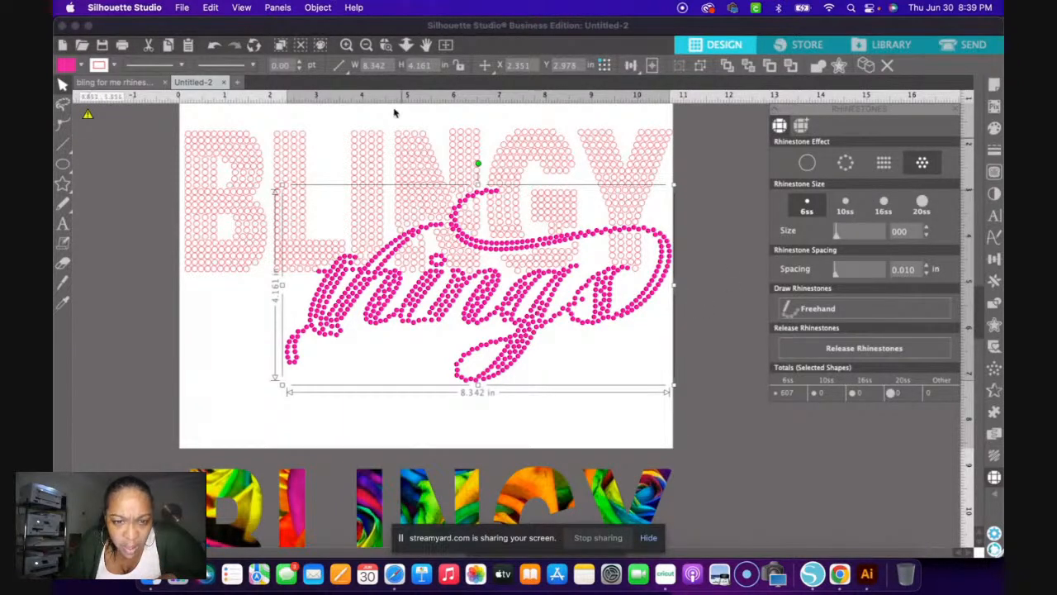
left_click(346, 46)
left_click(346, 46)
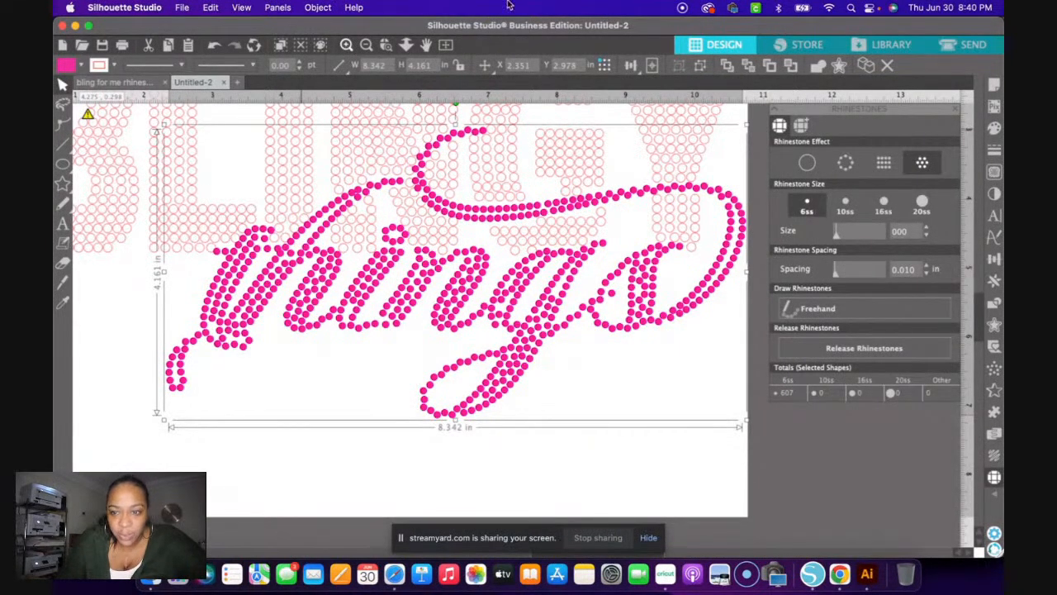
- Compare the linear fill effect in size 6ss on the "things" script, and return to radial fill
left_click(892, 164)
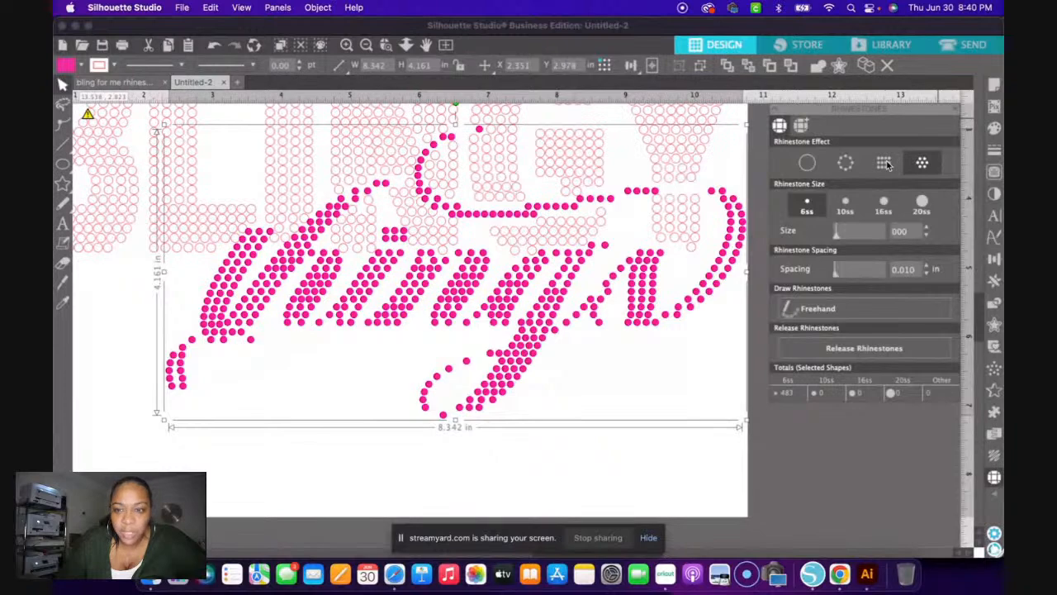
left_click(885, 164)
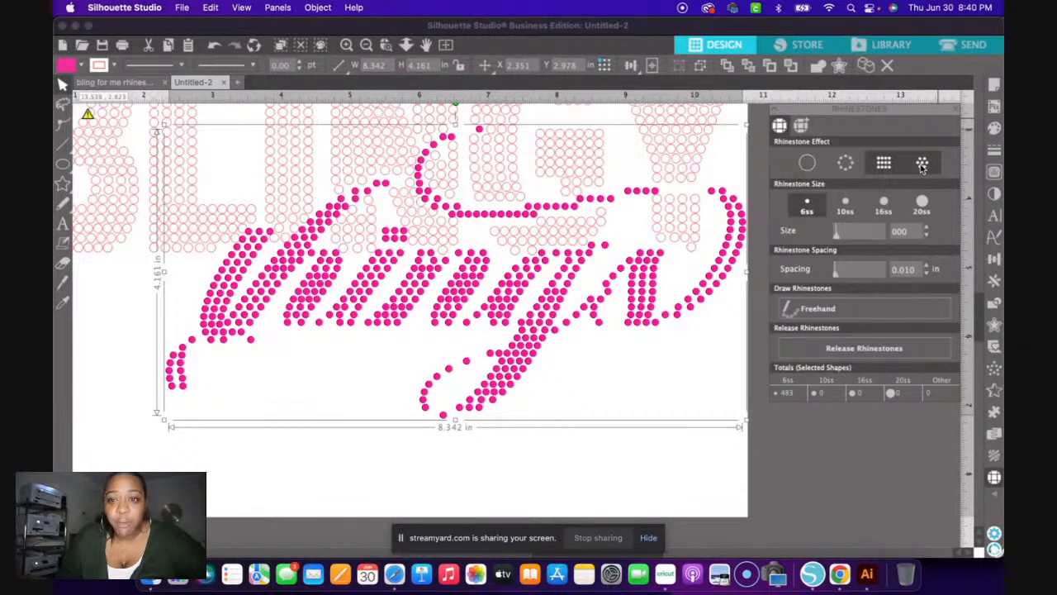
left_click(922, 164)
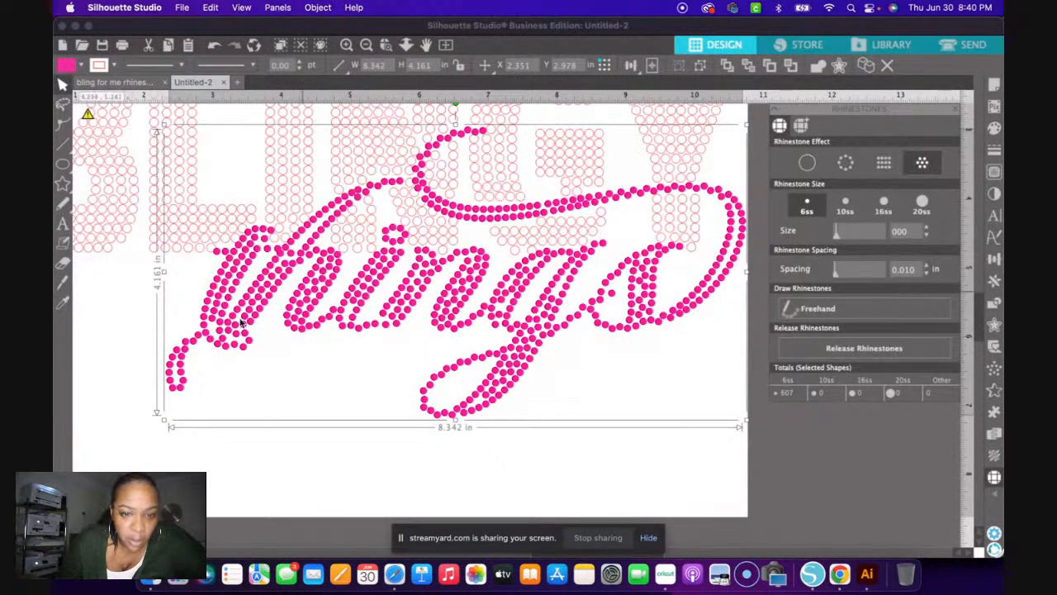
- Set the rhinestone spacing of the "things" script to 0.015 in while viewing its stones up close
left_click(348, 46)
left_click(347, 45)
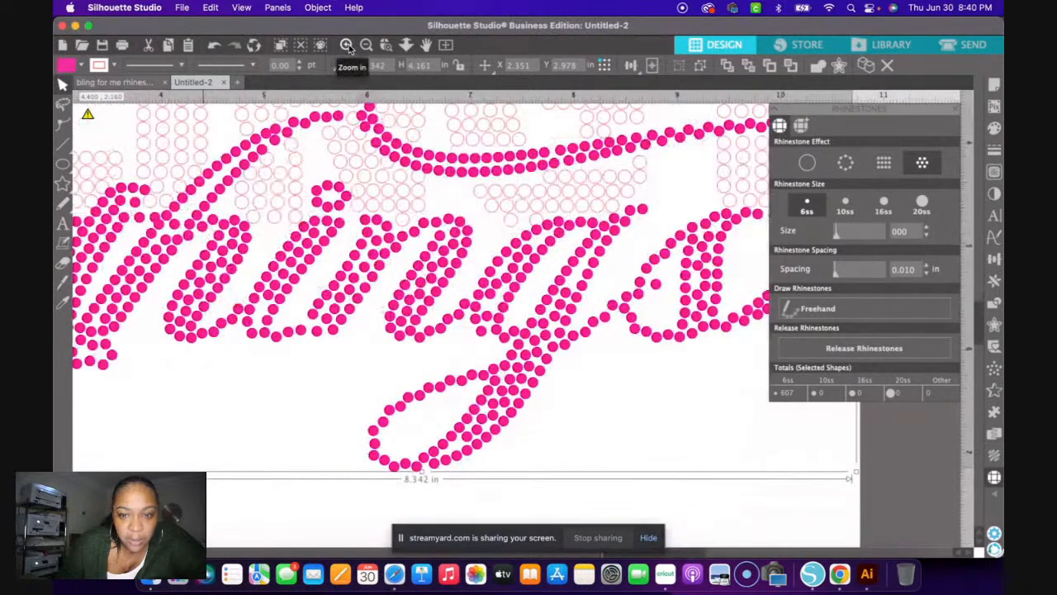
double_click(905, 270)
type(".015")
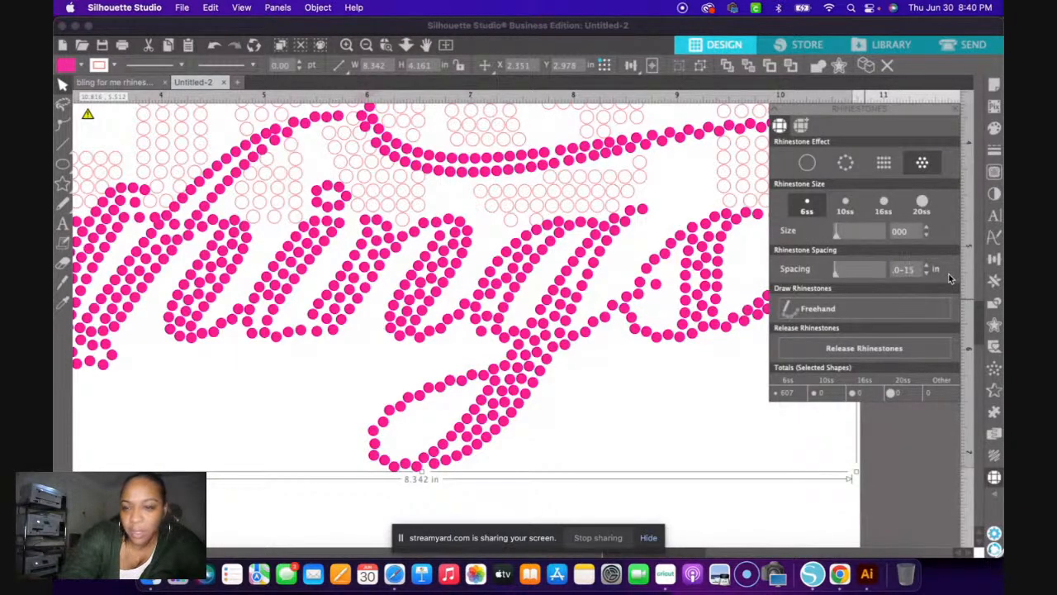
key("BackSpace")
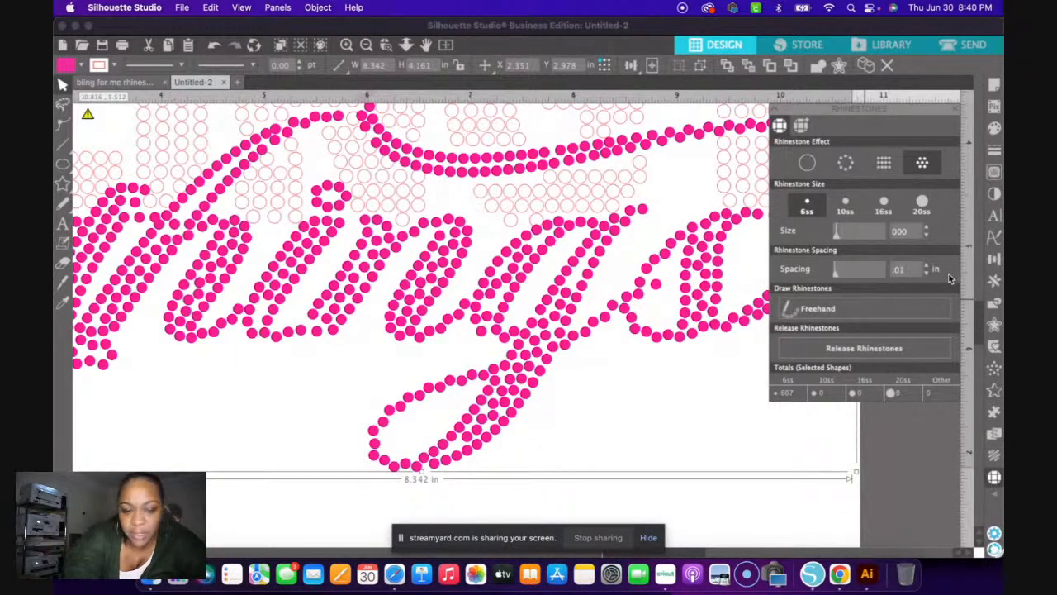
type("5")
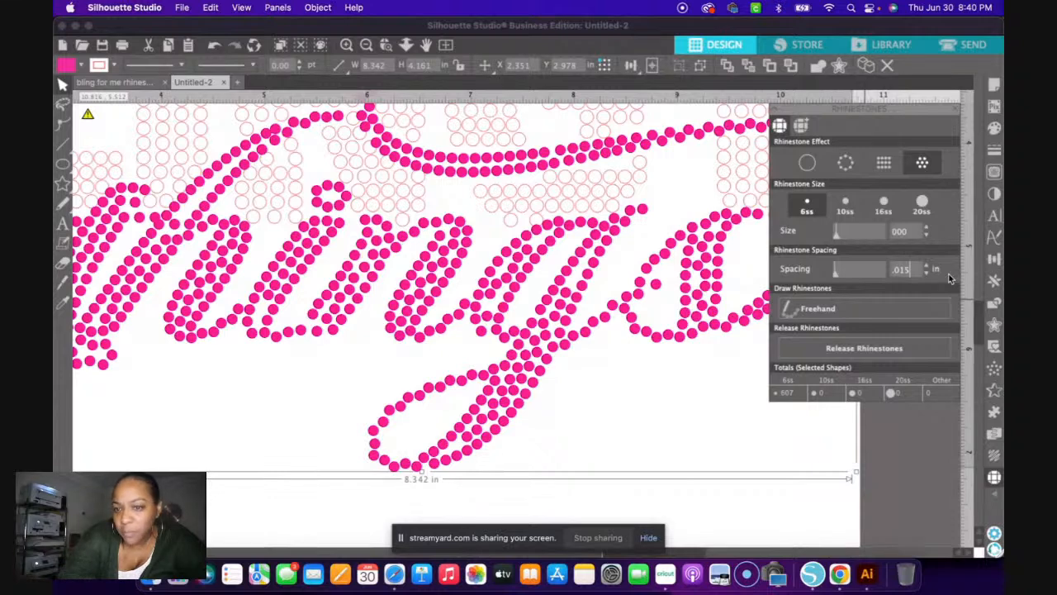
key("Tab")
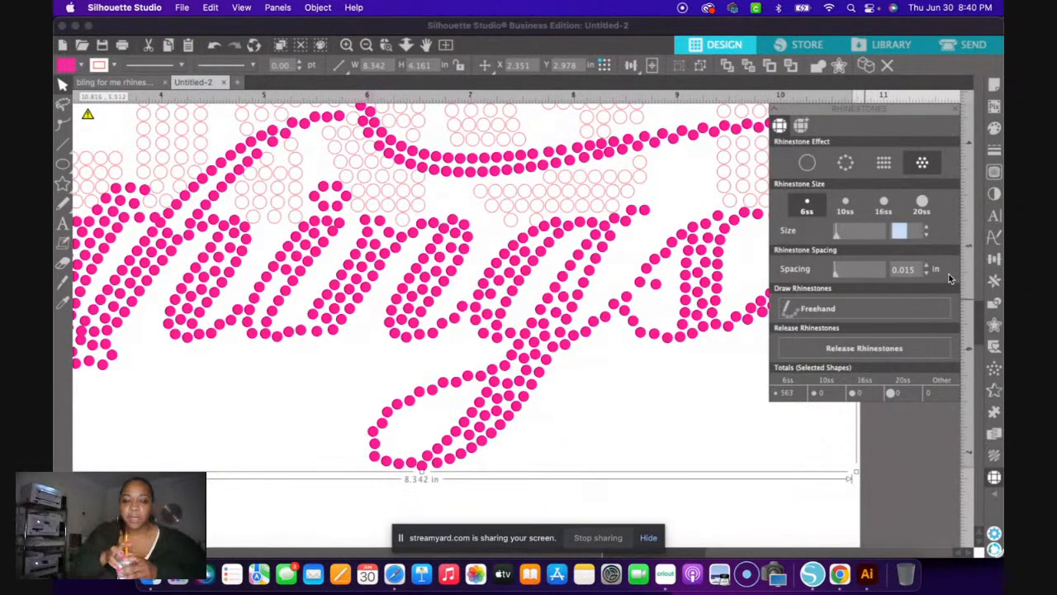
- Try a rhinestone spacing of 0.020 in on the 6ss "things" script, and check the whole design with nothing selected
left_click(366, 45)
left_click(365, 45)
left_click(366, 45)
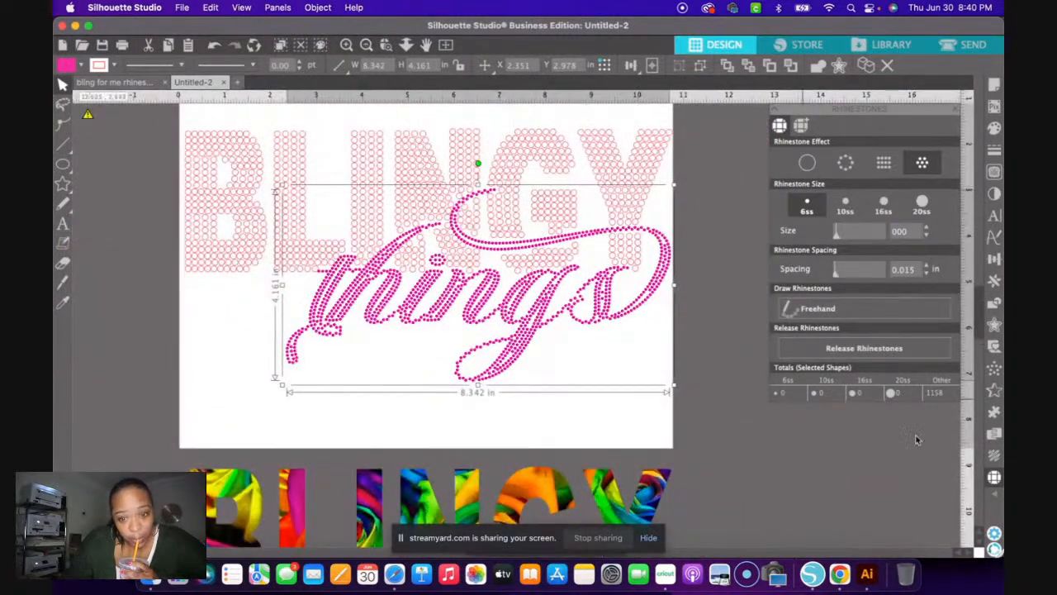
left_click(808, 206)
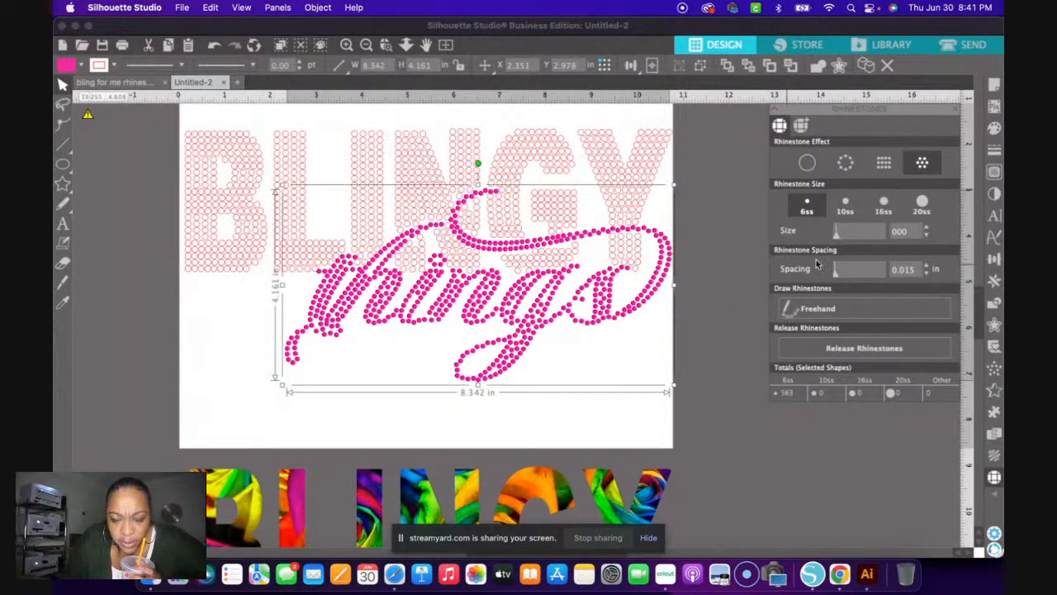
left_click(912, 266)
type(".02")
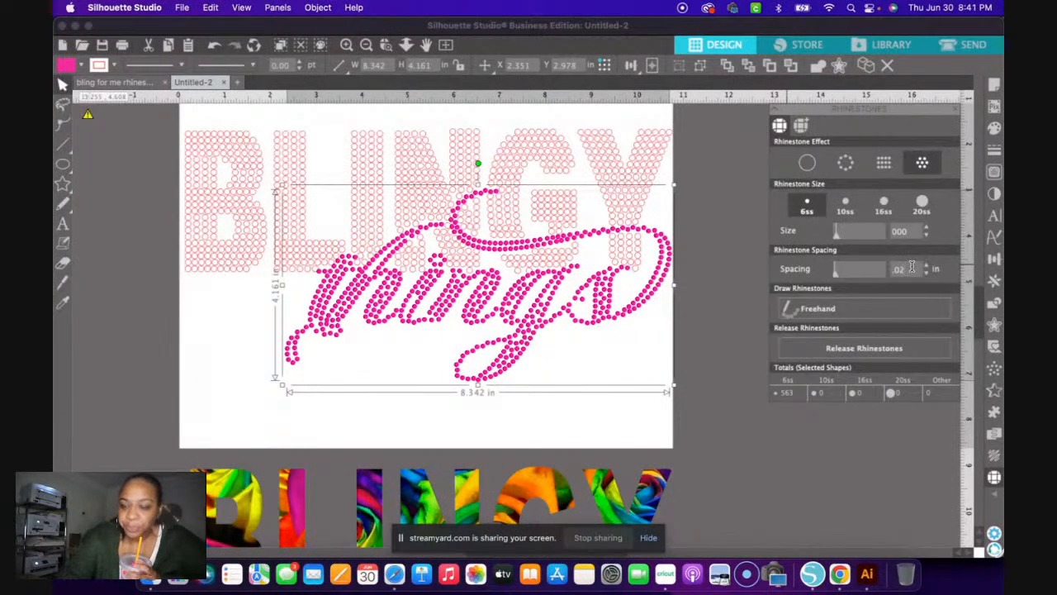
key("Return")
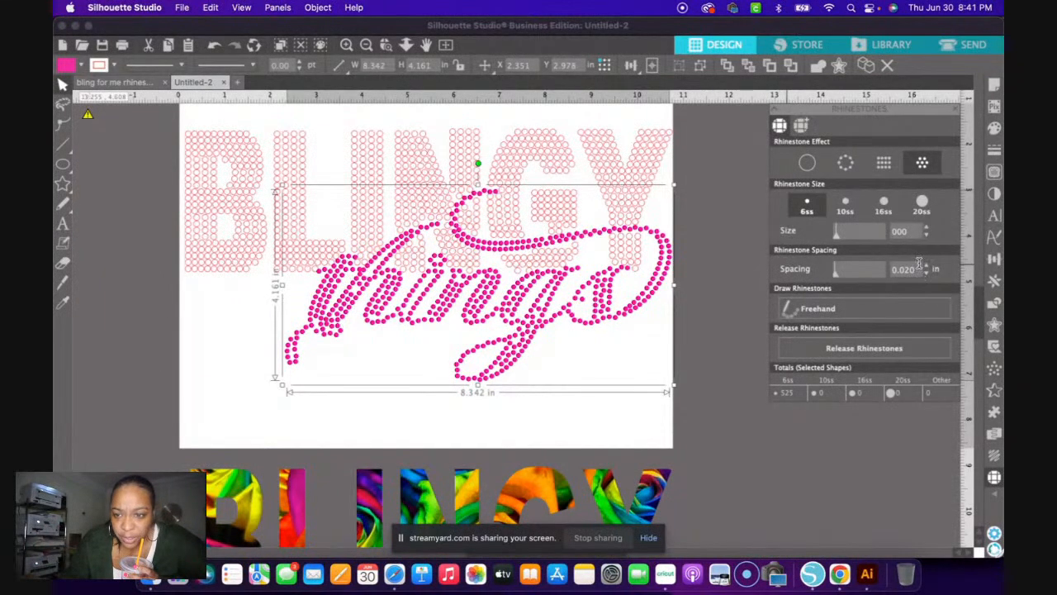
key("Tab")
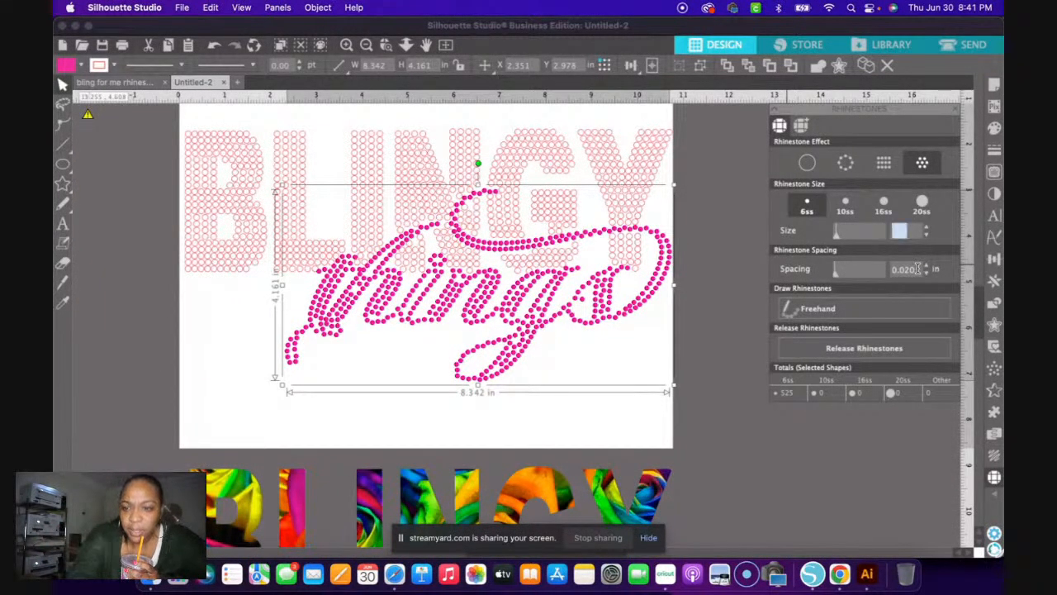
left_click(723, 205)
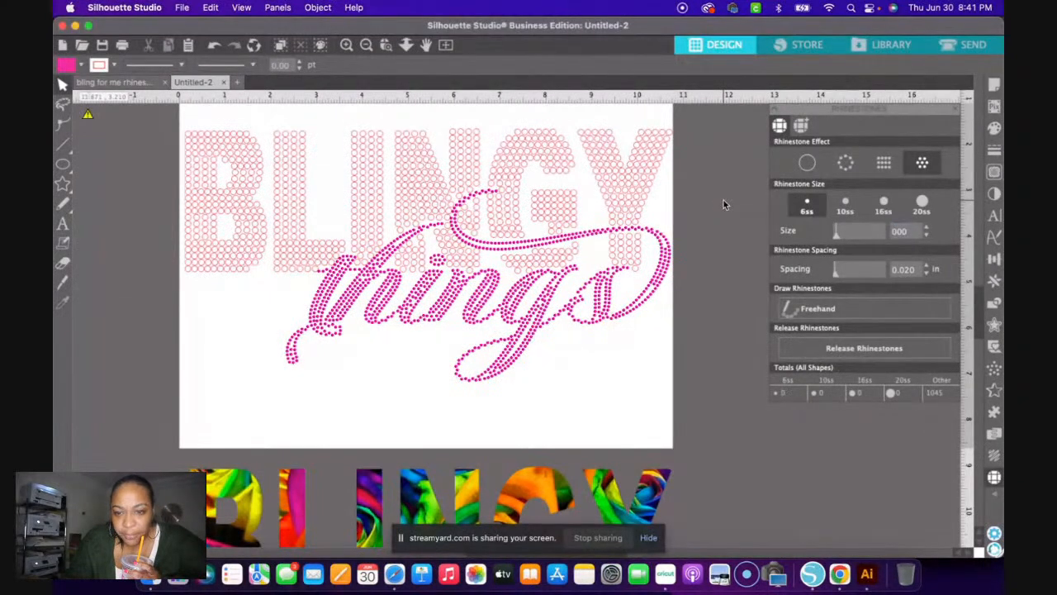
left_click(807, 204)
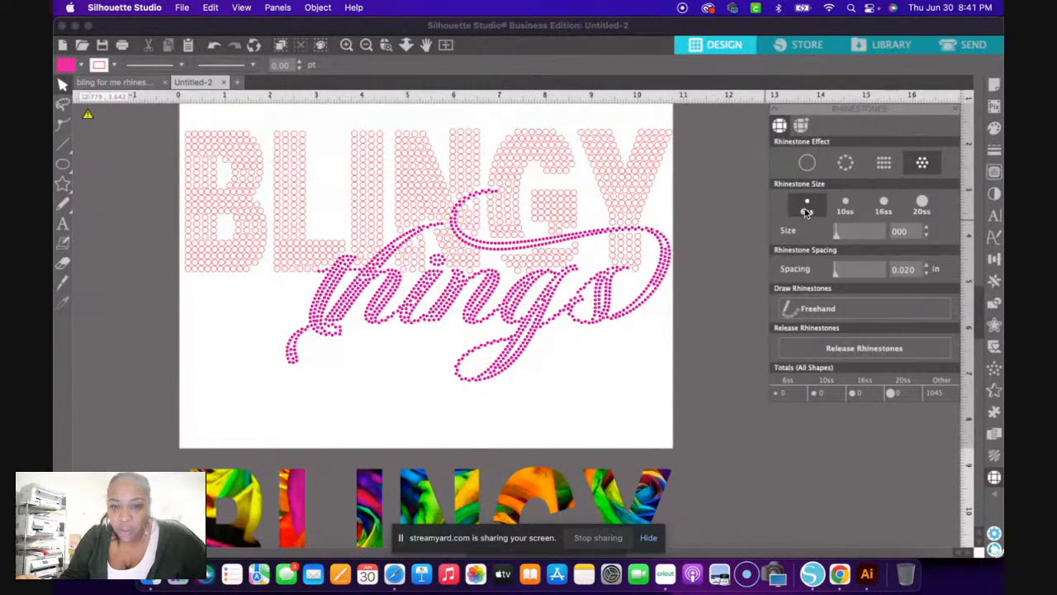
left_click(921, 165)
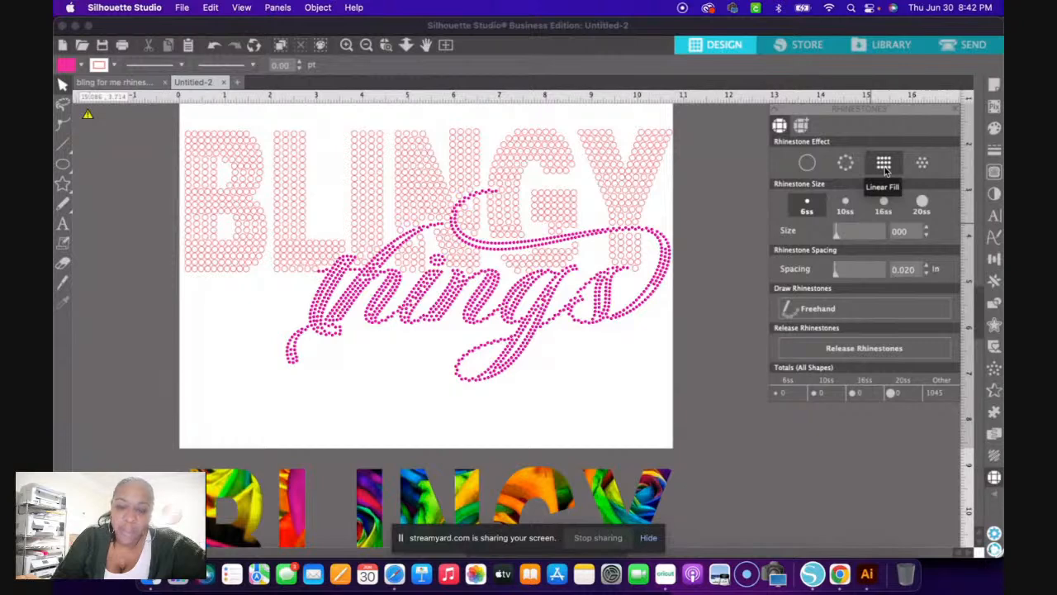
- Reselect the "things" script, give it the radial fill effect, and set its rhinestone spacing to 0.018 in
left_click(480, 315)
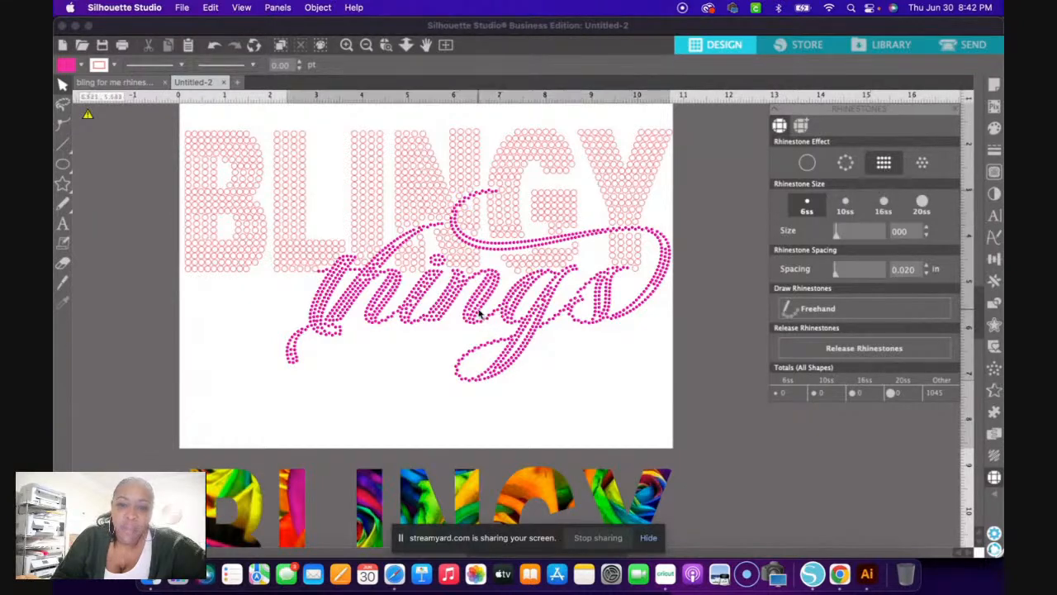
left_click(923, 164)
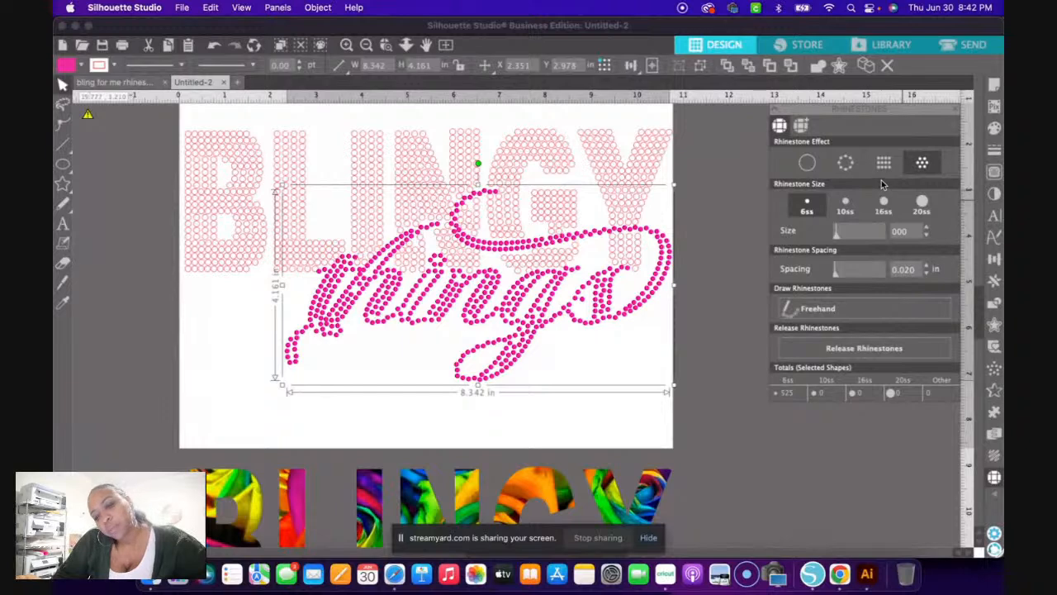
left_click(912, 275)
type(".018")
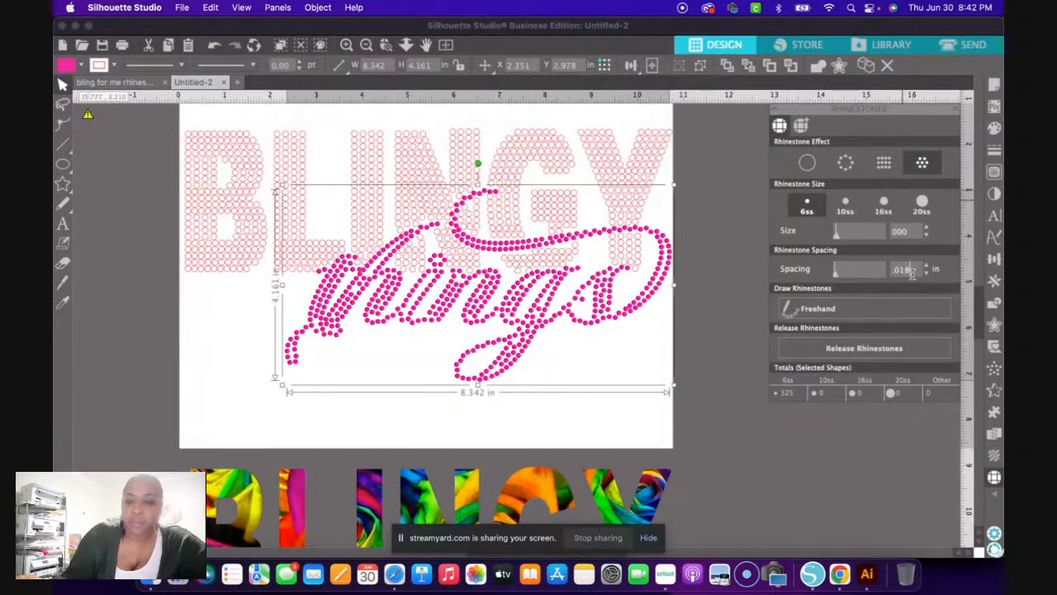
key("Tab")
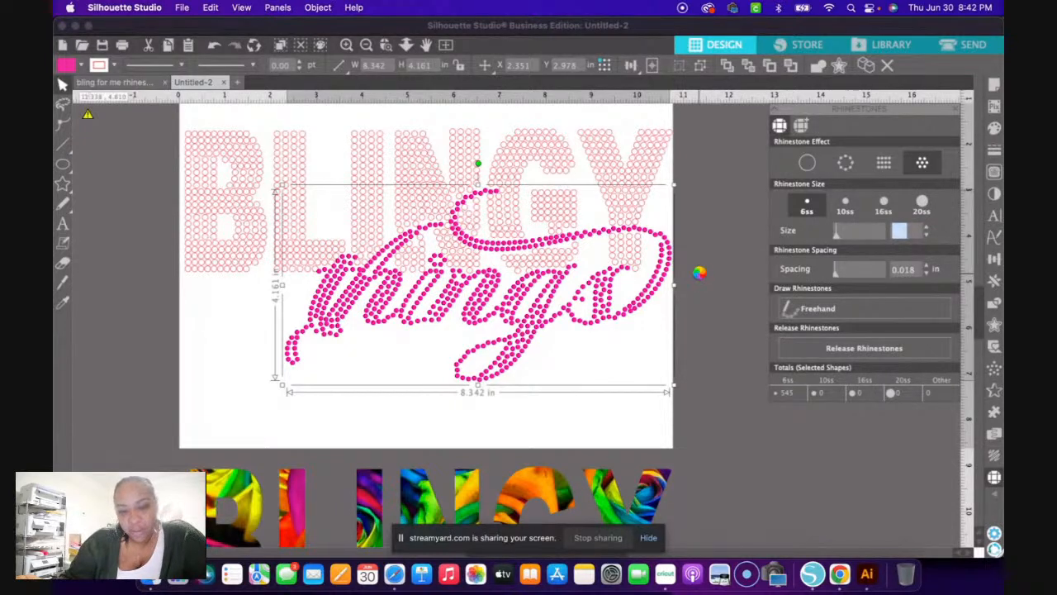
left_click(555, 299)
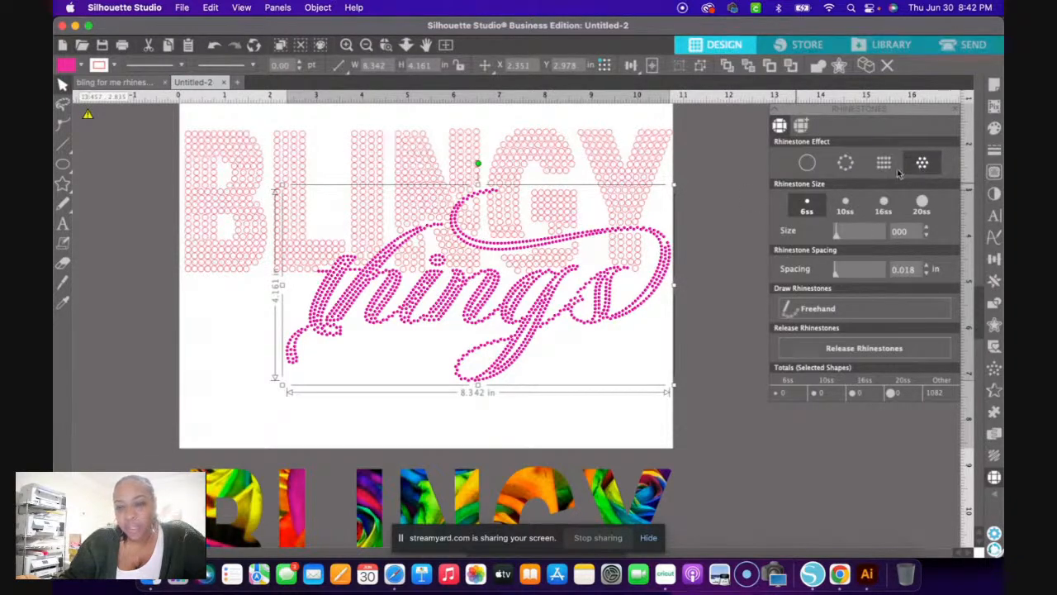
- Set the rhinestones of the "things" script to 6ss and nudge the script to about X 2.370, Y 2.968 in
left_click(809, 207)
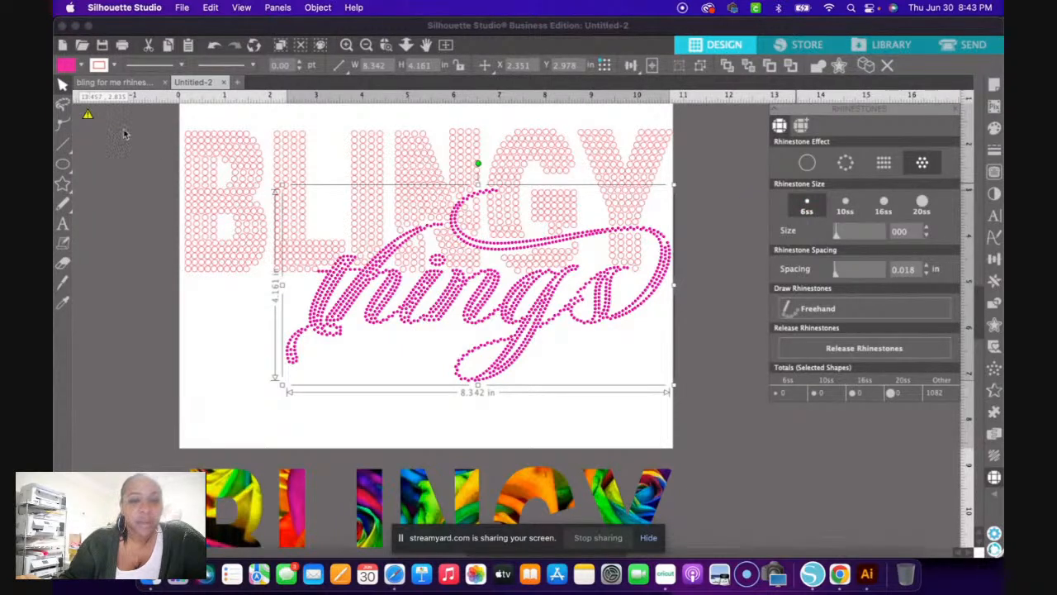
left_click(346, 46)
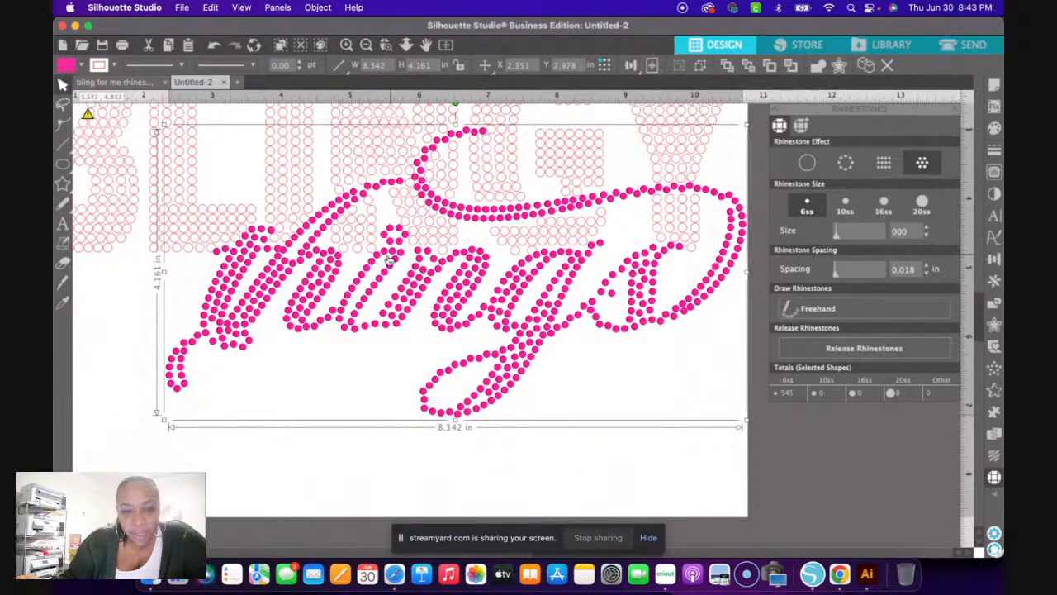
left_click_drag(376, 277, 374, 280)
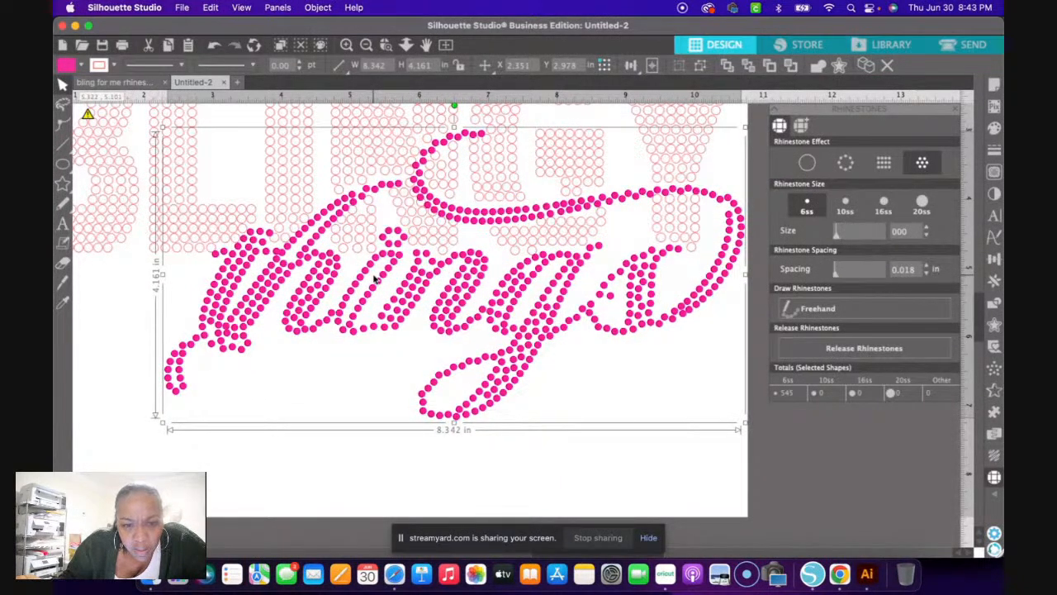
left_click_drag(374, 279, 374, 278)
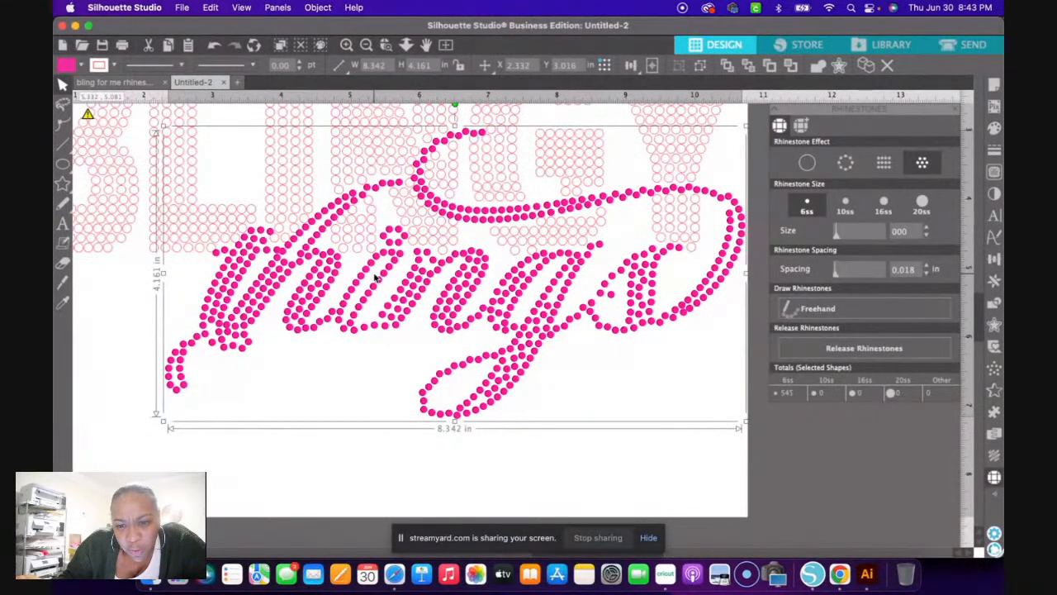
left_click_drag(375, 278, 377, 276)
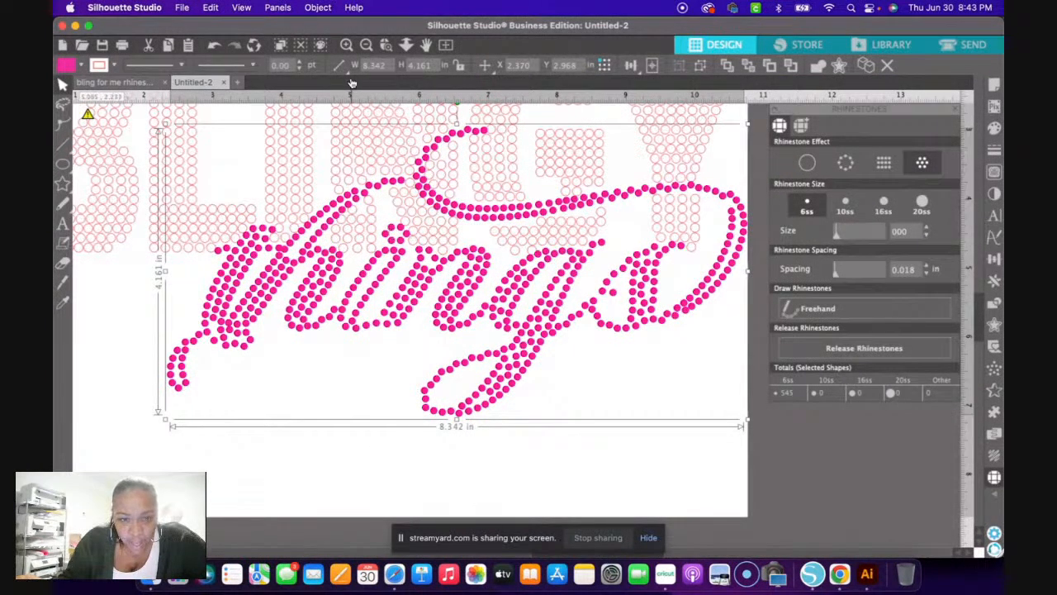
- Inspect the "things" stones up close, release the script's rhinestones into individual stones, and clear the selection
left_click(346, 44)
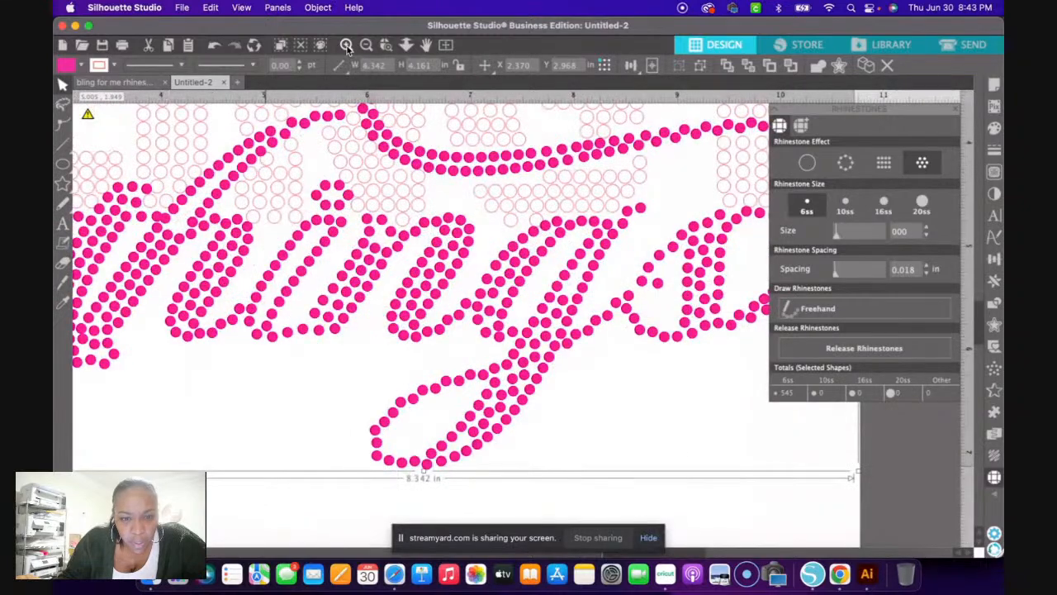
left_click(346, 44)
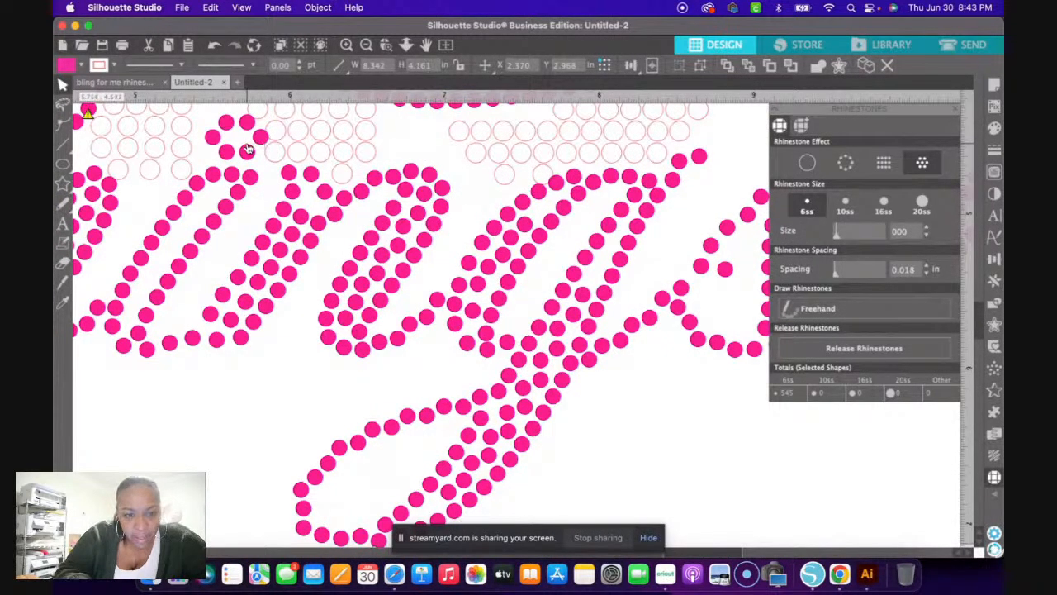
scroll(248, 148, "left", 5)
scroll(248, 149, "up", 3)
scroll(247, 148, "left", 2)
scroll(247, 148, "up", 1)
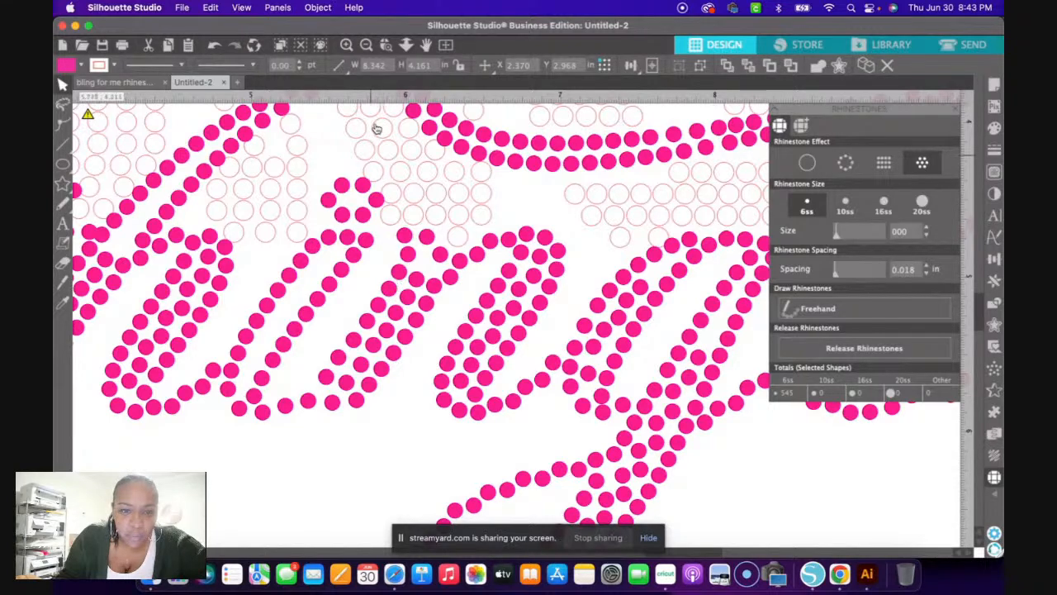
left_click(367, 46)
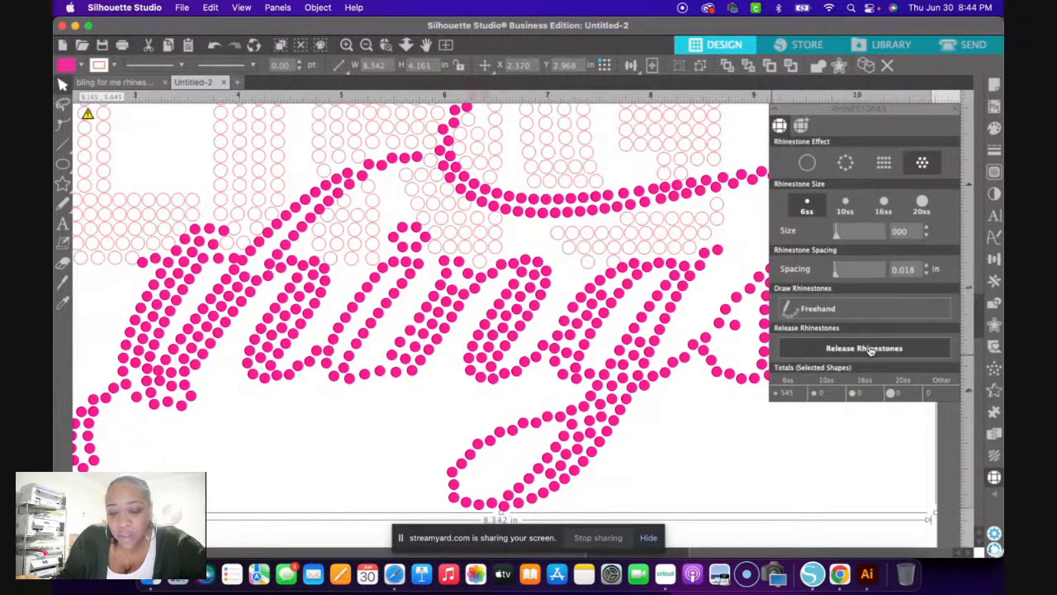
left_click(871, 349)
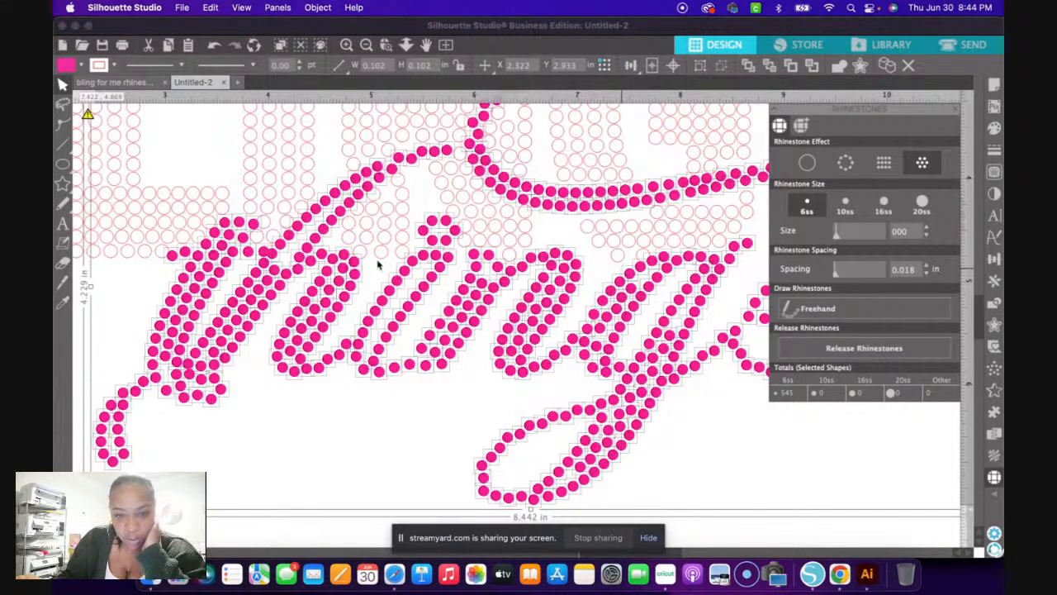
left_click(370, 441)
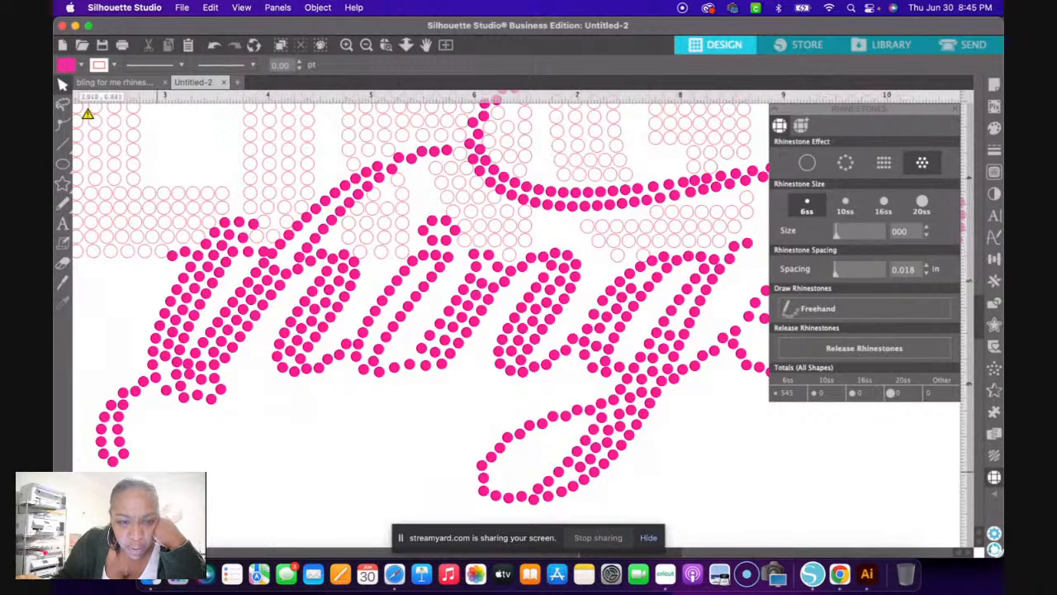
- Check that the stones in the tail of the "t" are separate by selecting them as a group, and clear the selection
left_click(113, 405)
left_click_drag(112, 402, 102, 371)
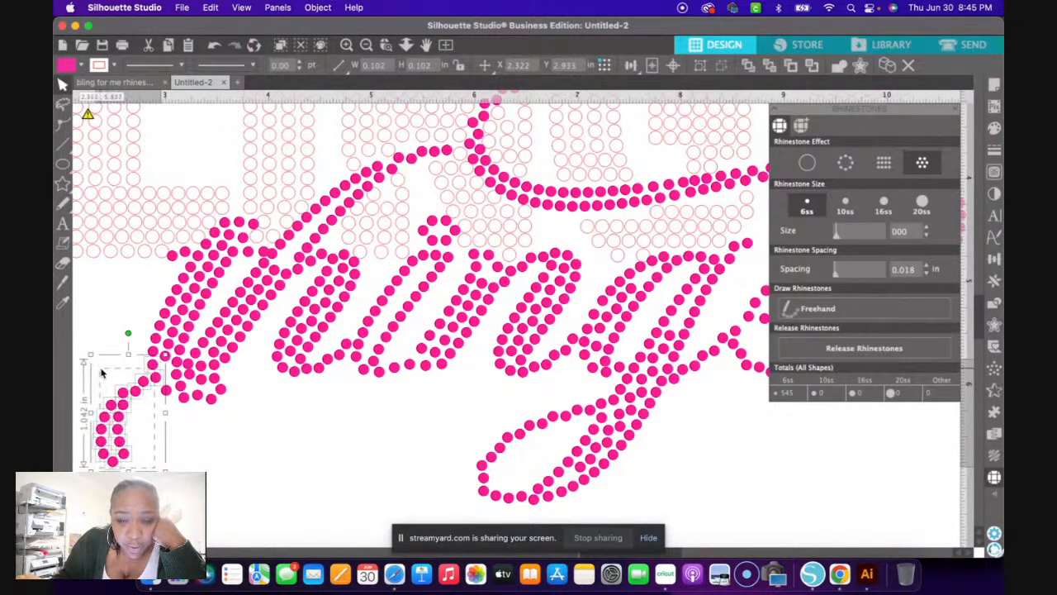
left_click(290, 439)
- Draw a freehand looping line of 6ss rhinestones, about 1.230 by 1.557 in, in the blank area below the "things" script
scroll(326, 433, "down", 4)
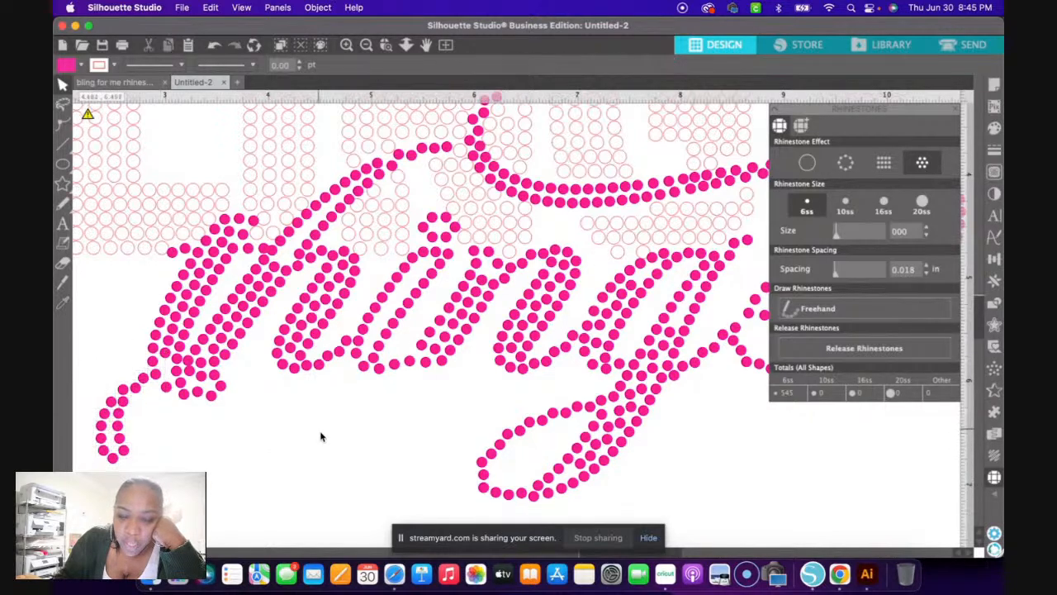
scroll(335, 430, "down", 3)
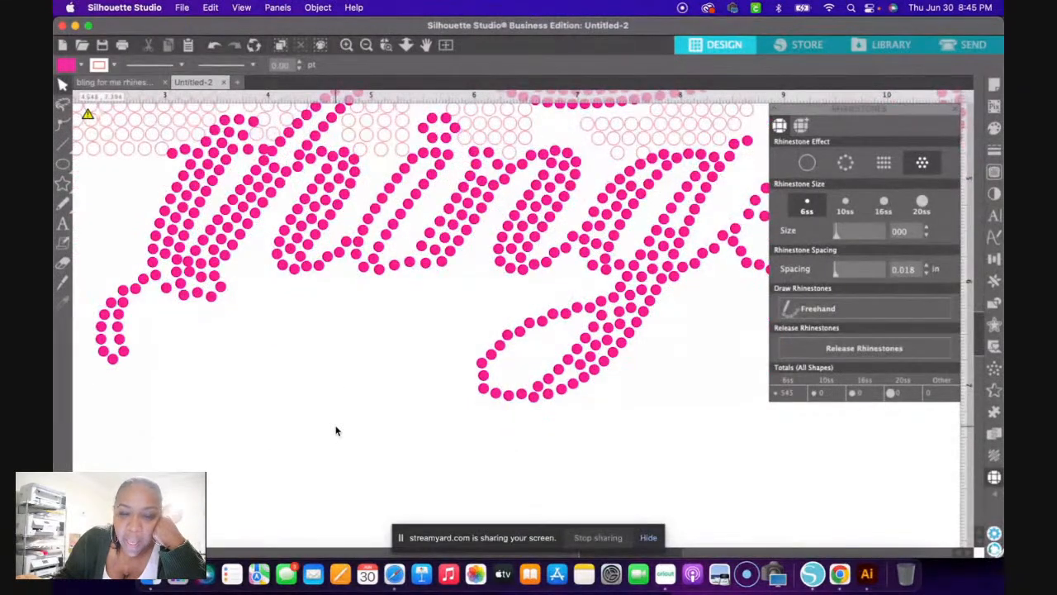
left_click(806, 309)
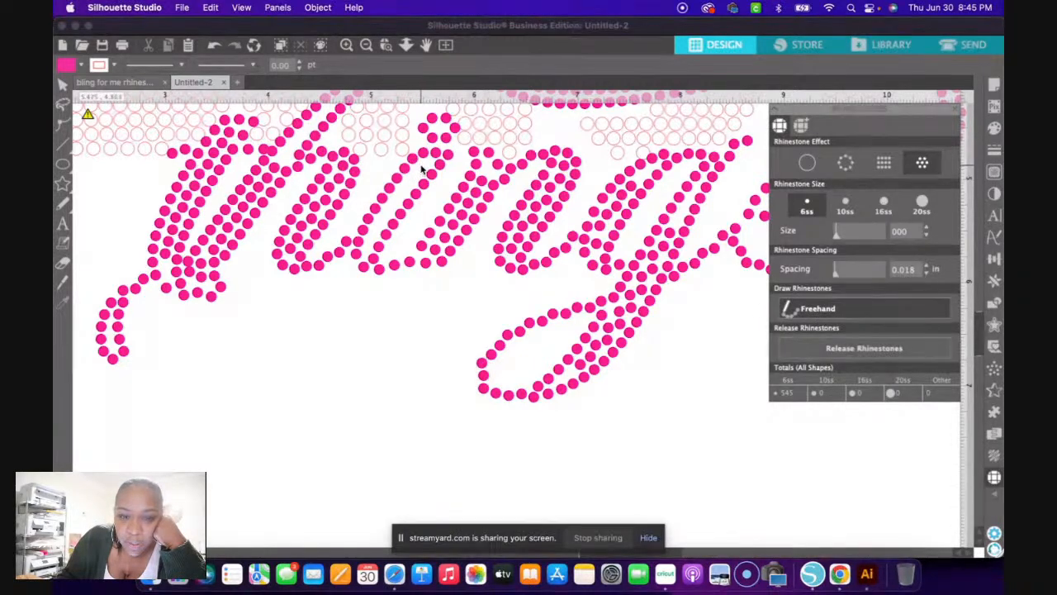
left_click(279, 365)
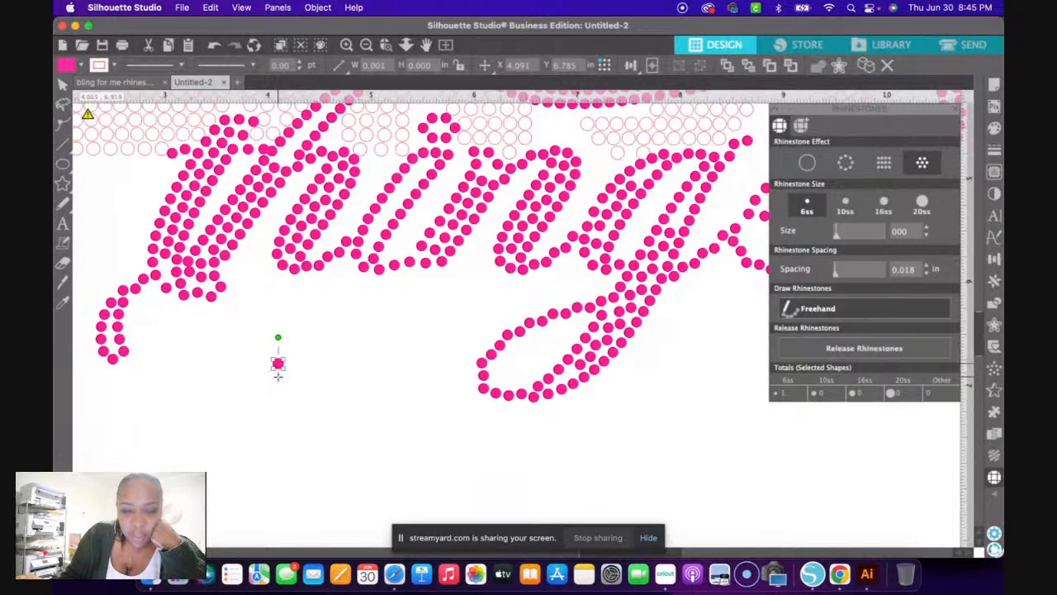
mouse_move(278, 376)
left_mouse_down()
mouse_move(279, 474)
mouse_move(303, 507)
mouse_move(342, 497)
mouse_move(353, 441)
mouse_move(341, 383)
mouse_move(313, 355)
mouse_move(276, 349)
mouse_move(242, 379)
mouse_move(225, 422)
mouse_move(273, 493)
left_mouse_up()
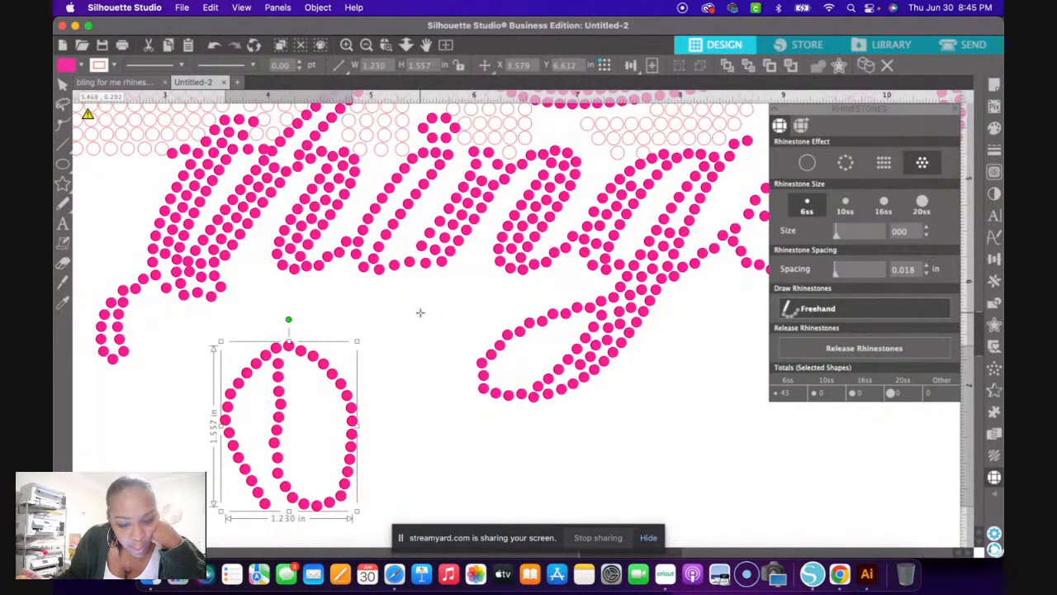
- Release the freehand rhinestone loop into individual stones and deselect them
left_click(62, 86)
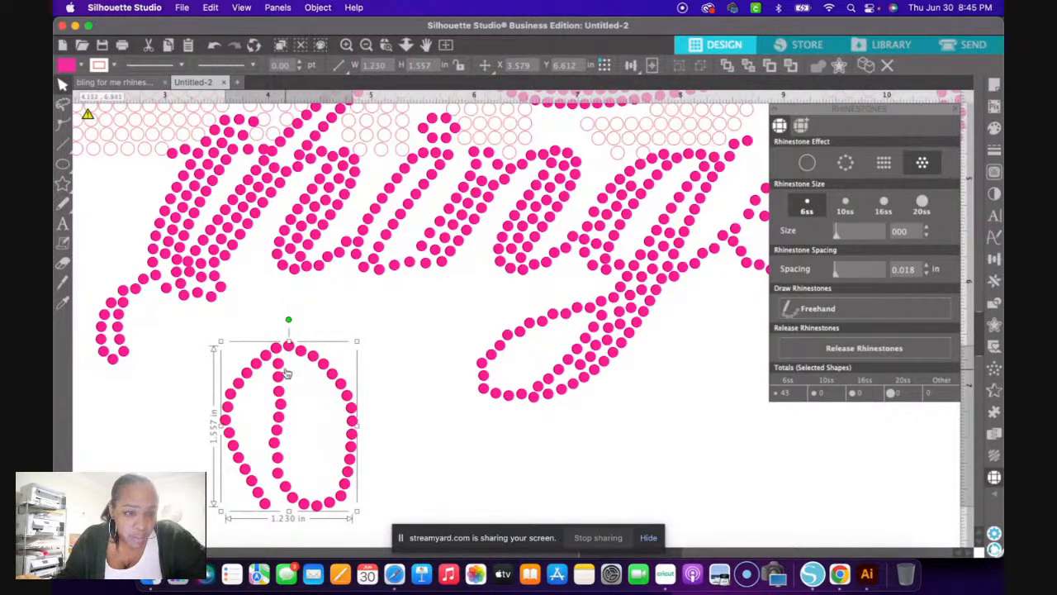
left_click(115, 66)
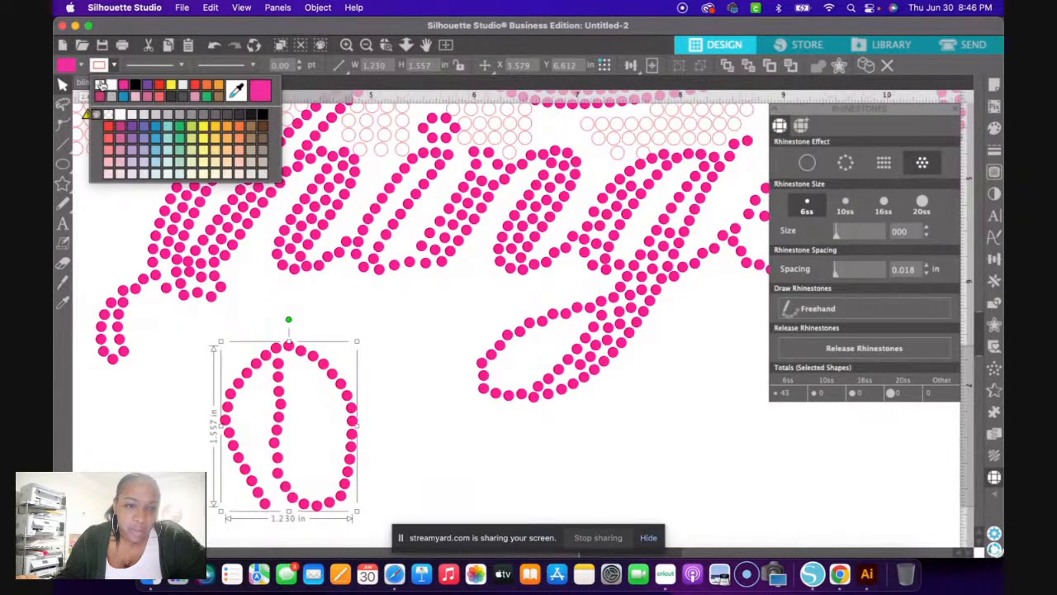
left_click(101, 87)
left_click(114, 66)
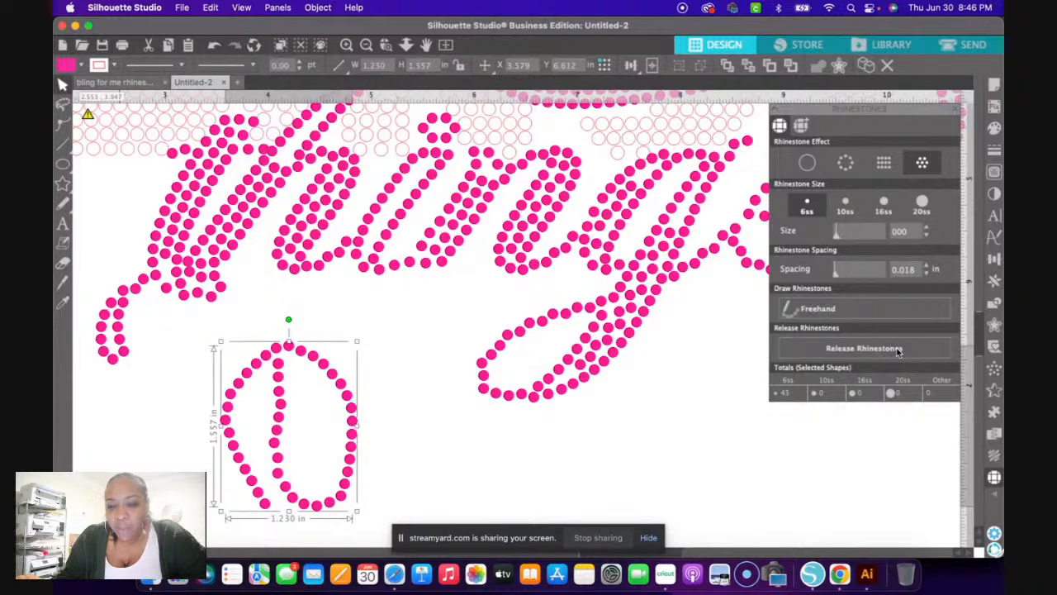
left_click(838, 350)
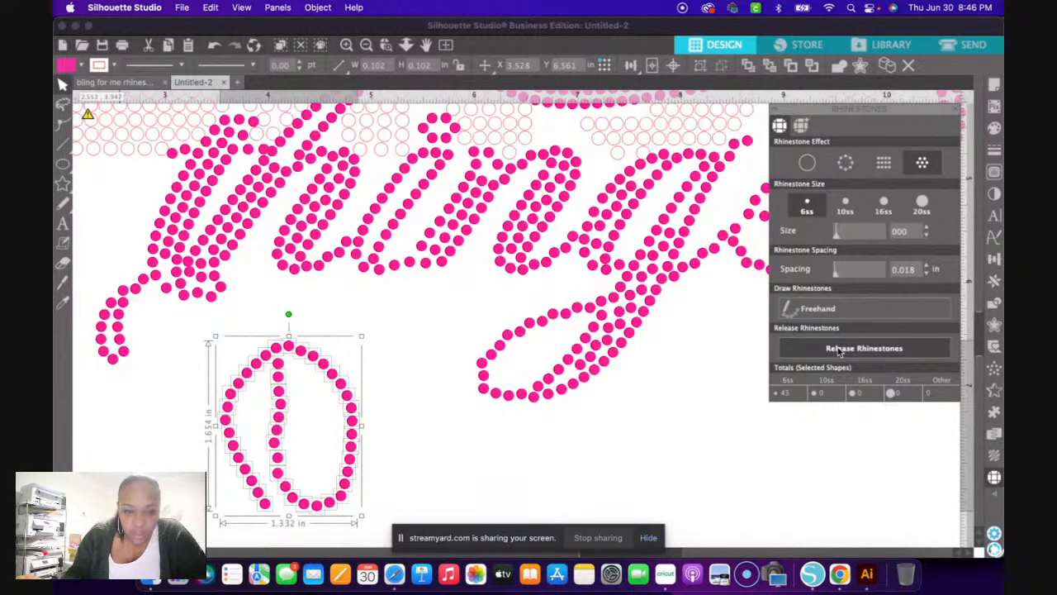
left_click(396, 357)
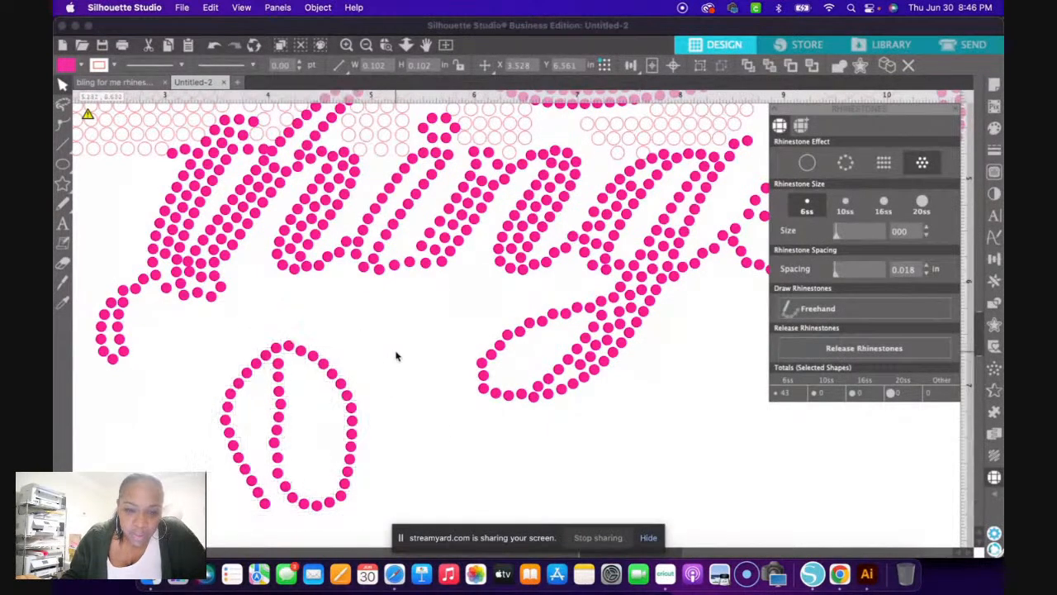
- Move two spare stones from the top of the freehand loop into the gaps at the base of the "t" and "h"
left_click(305, 355)
mouse_move(289, 349)
left_mouse_down()
mouse_move(243, 308)
mouse_move(167, 271)
left_mouse_up()
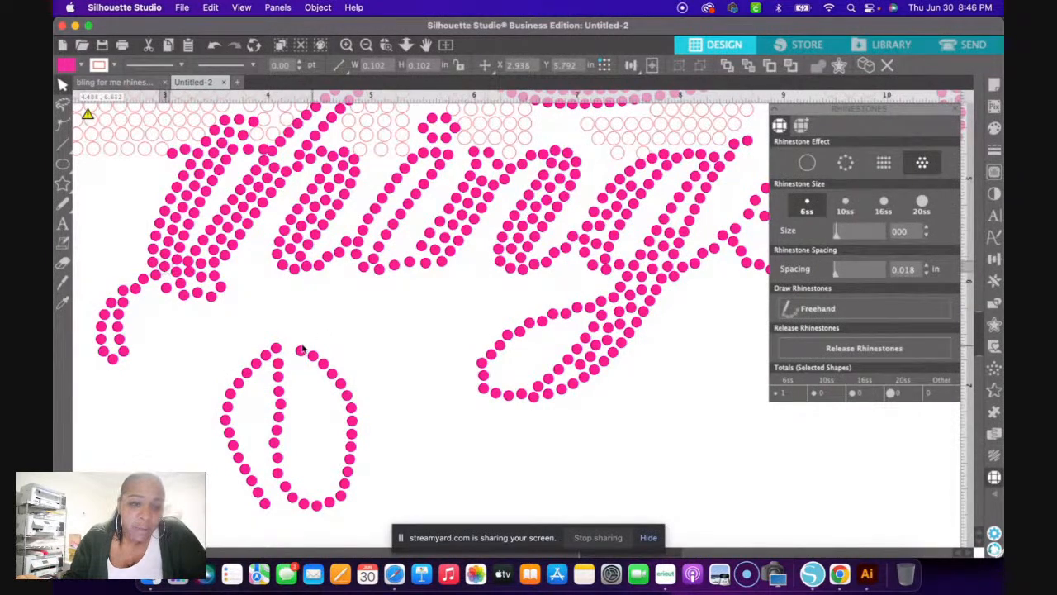
left_click_drag(302, 352, 207, 282)
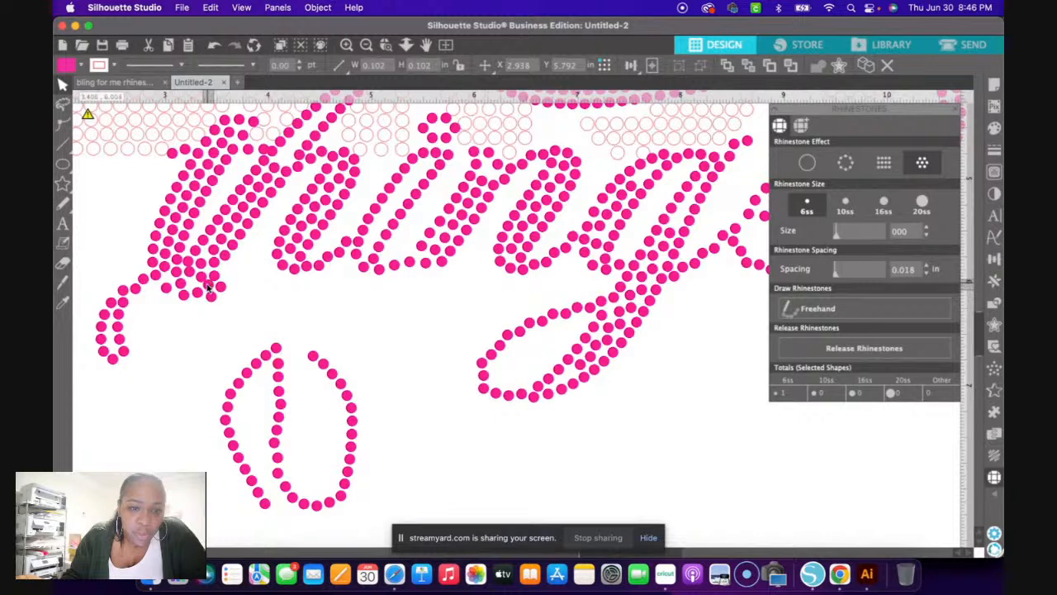
left_click(220, 292)
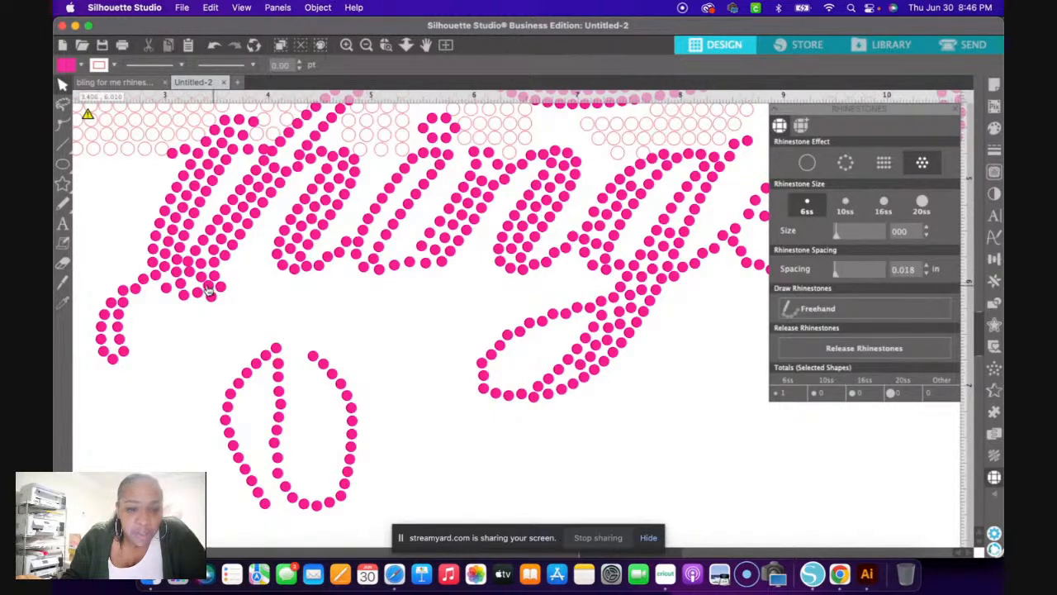
left_click(208, 288)
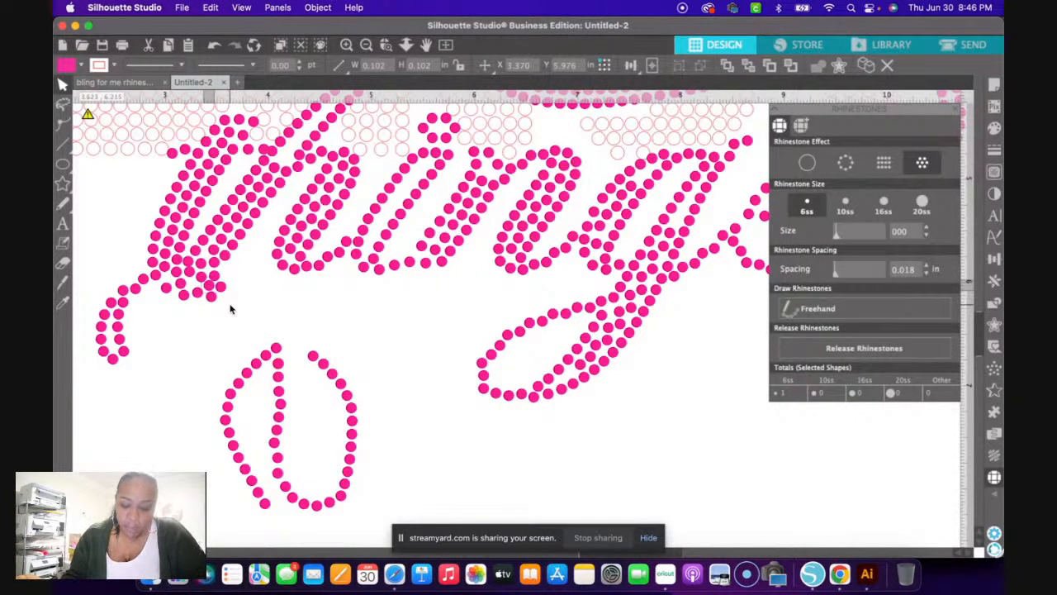
- Move another spare stone to the junction at the top of the "h" and delete the surplus stone there
scroll(415, 305, "up", 2)
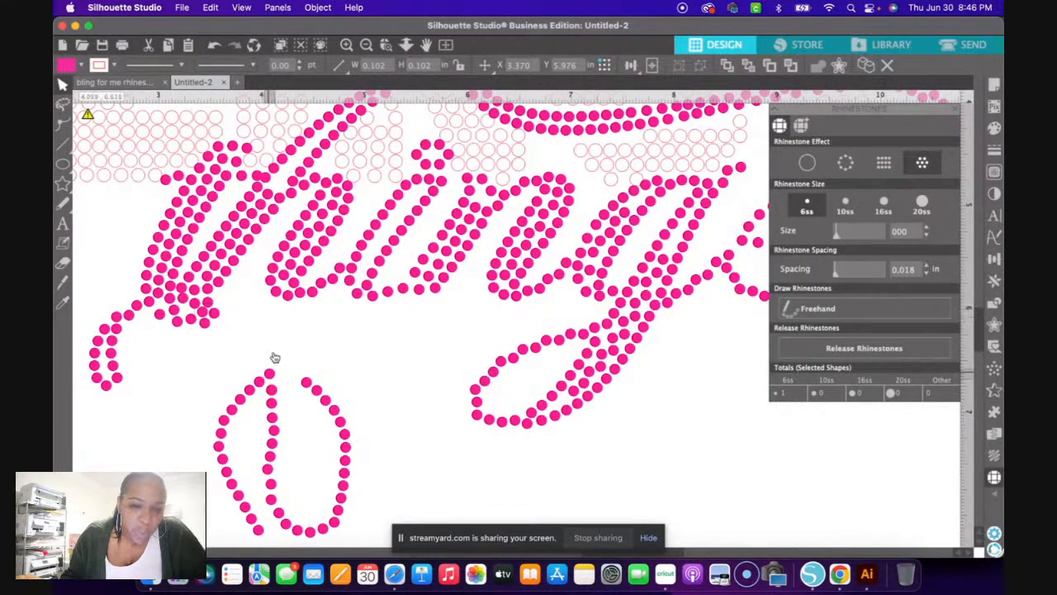
left_click(270, 185)
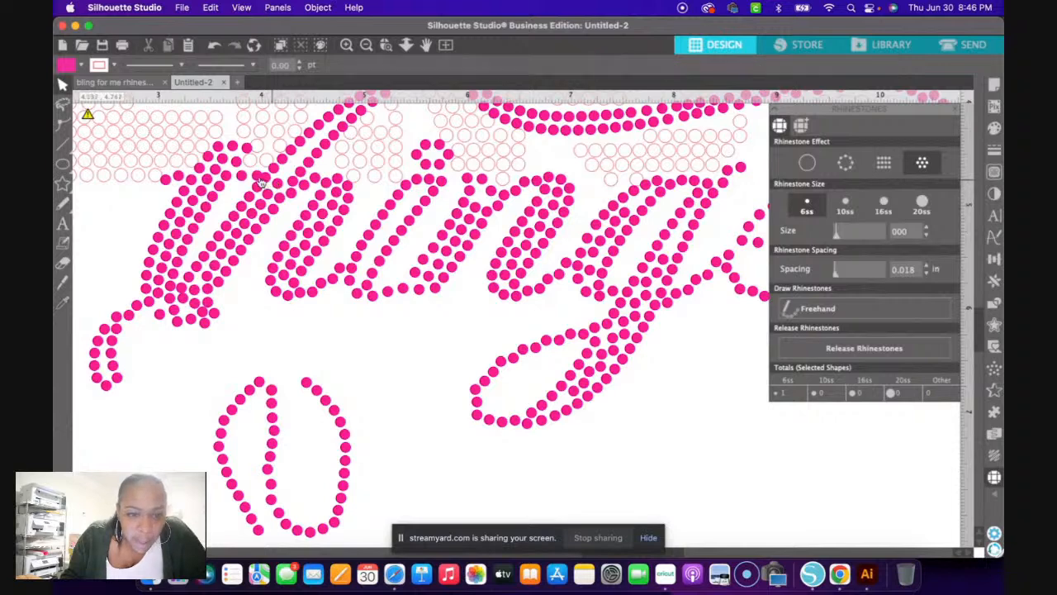
left_click(264, 185)
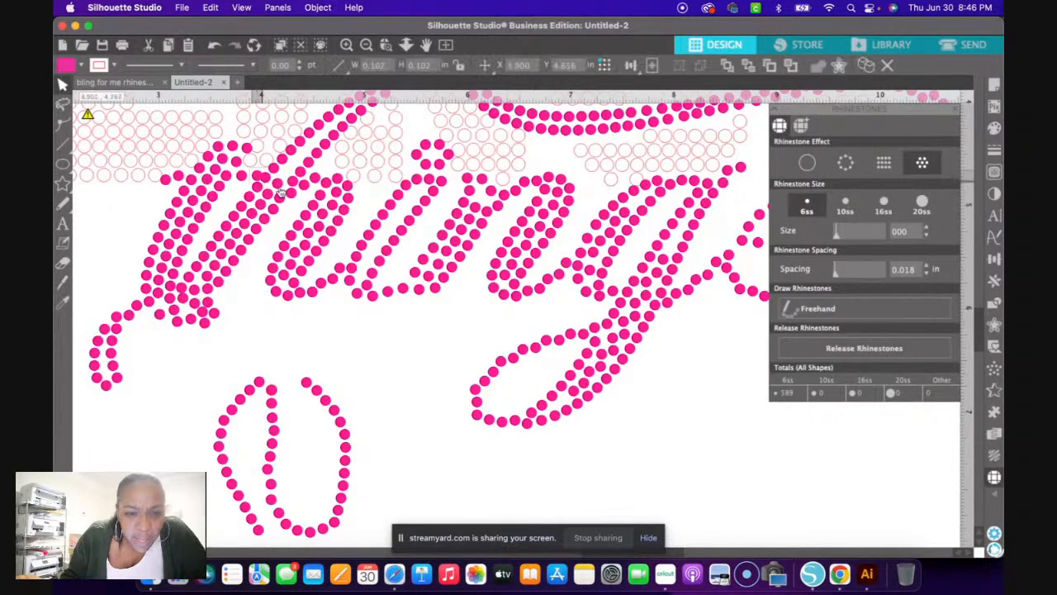
key("Delete")
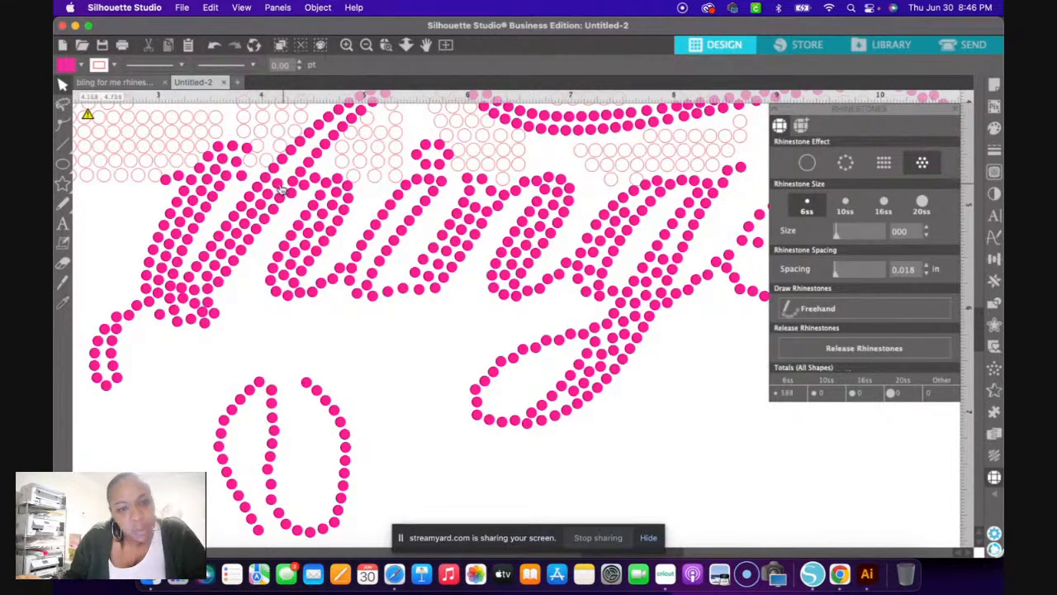
- Delete the stray stone at the far left tip of the "t" and nudge the stones along its upper edge into even spacing
left_click(164, 182)
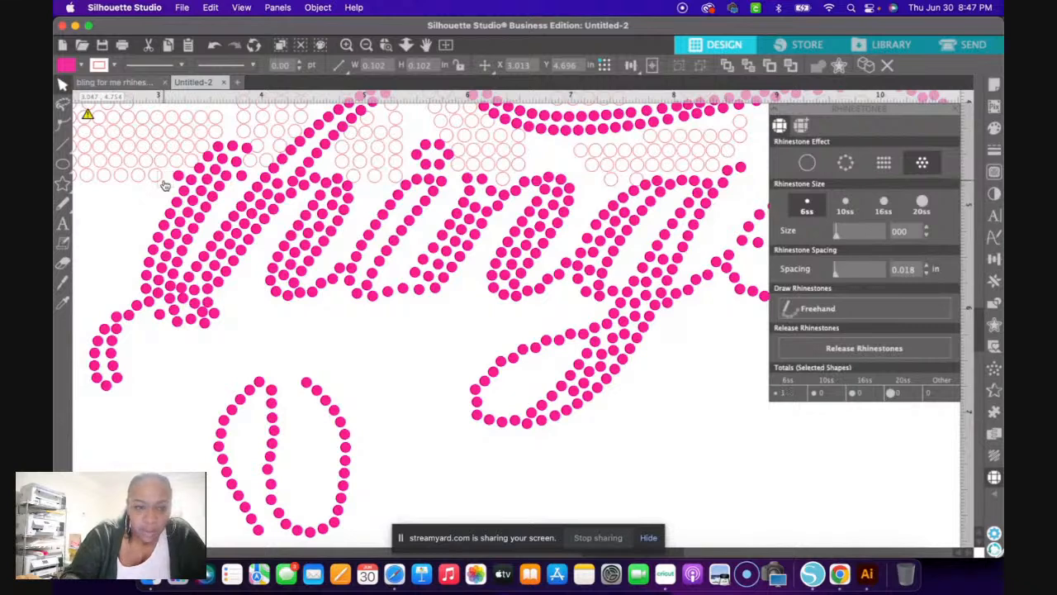
key("Delete")
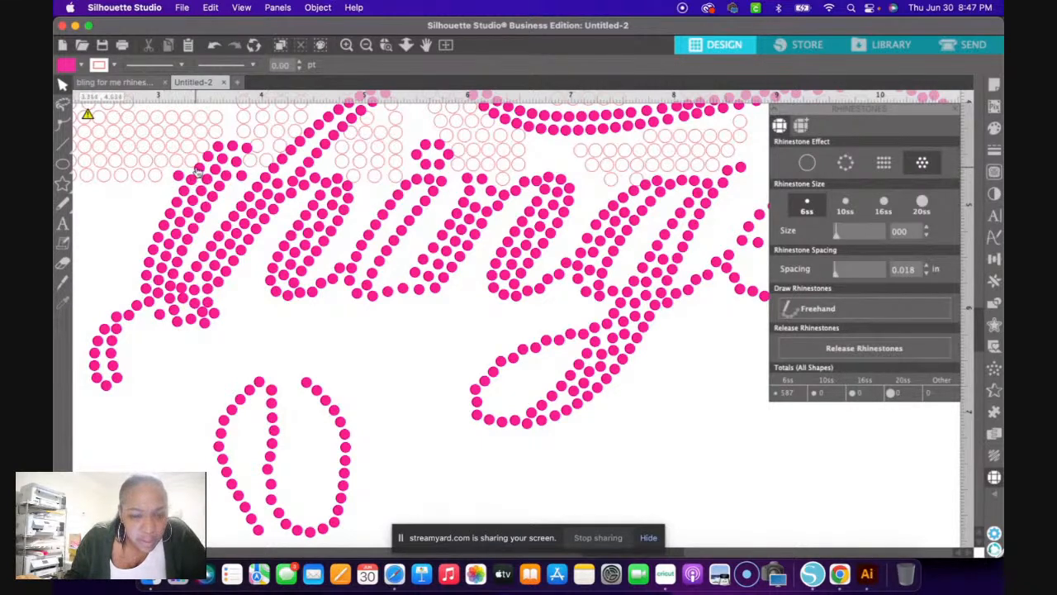
left_click(199, 171)
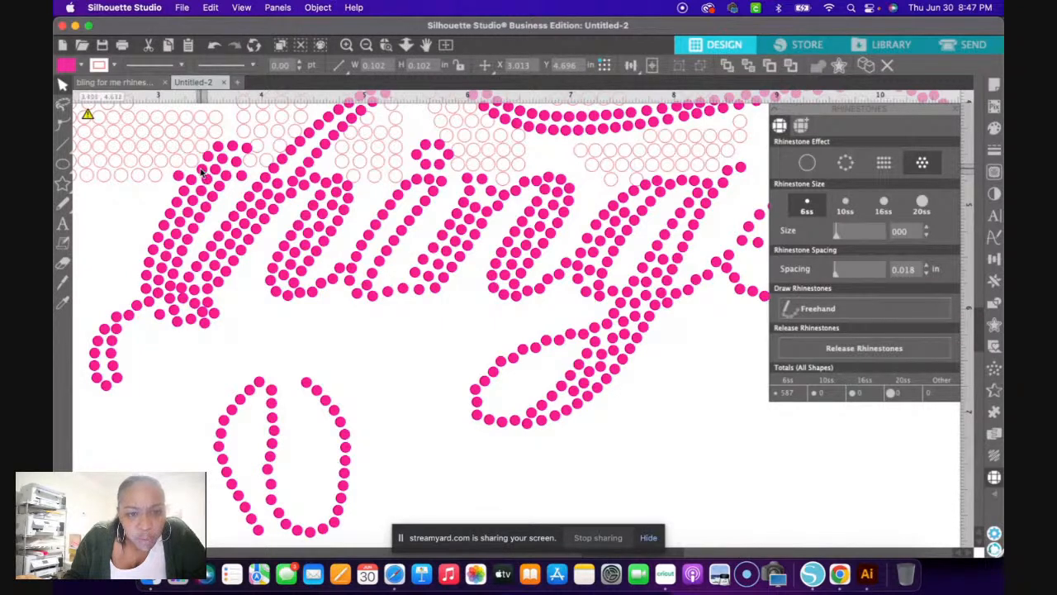
left_click(204, 171)
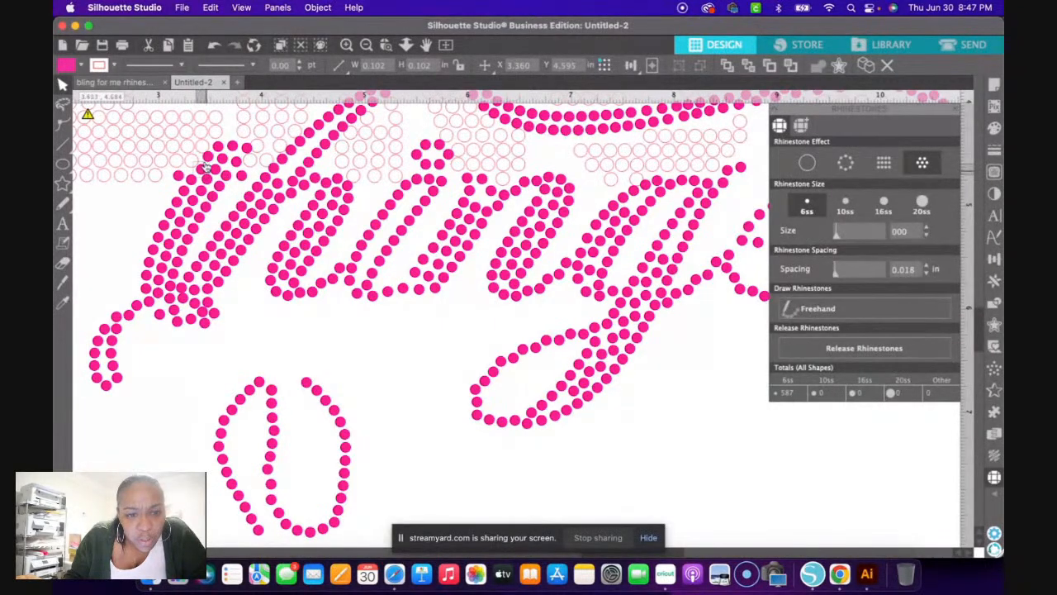
left_click(210, 162)
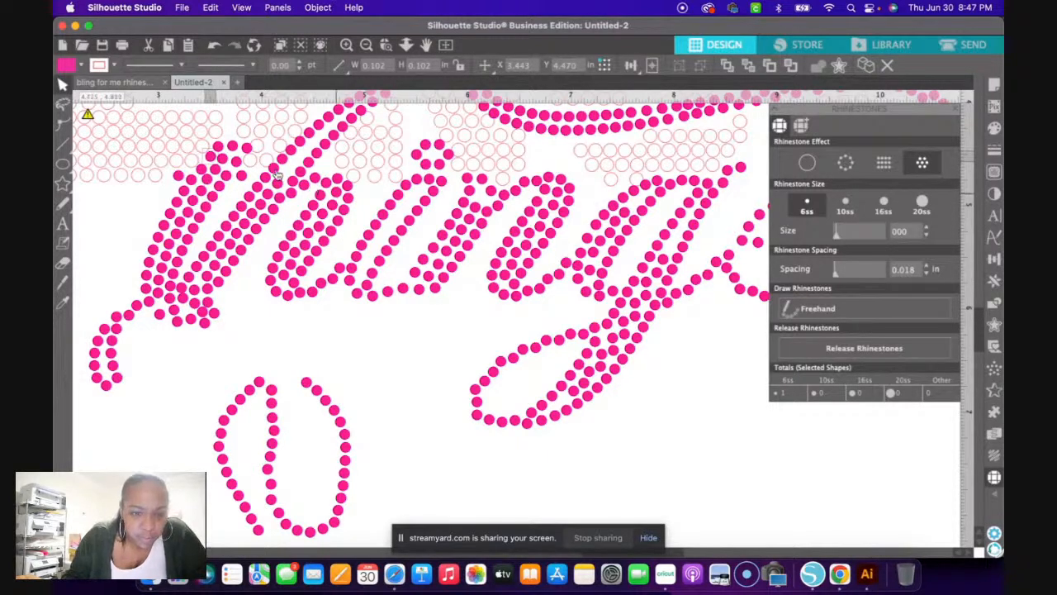
- Nudge the top stone of the "t" and move three spare stones into the gap where the "h" ascender meets its arch
left_click(249, 150)
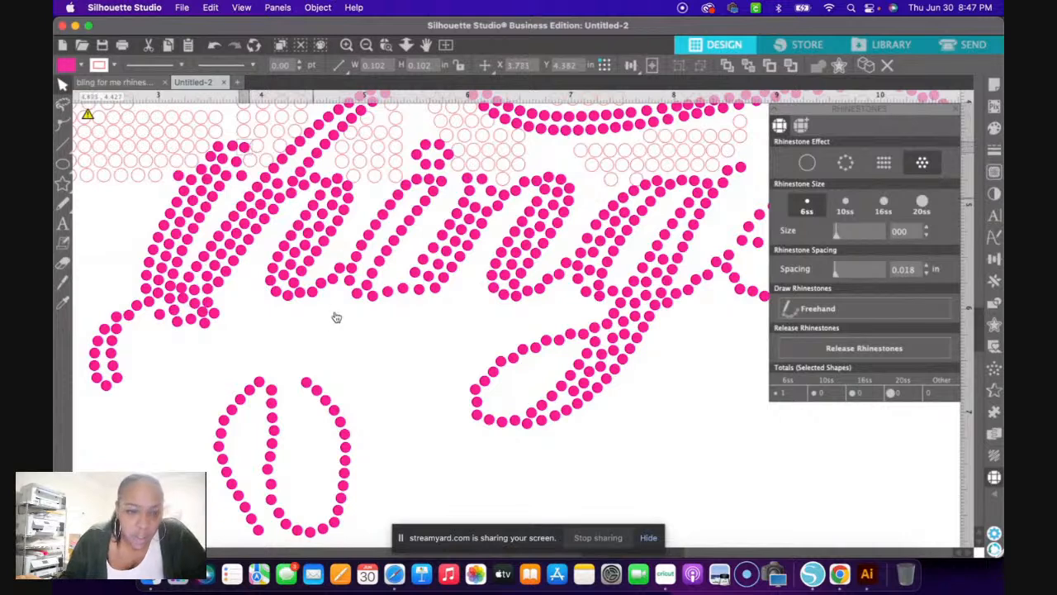
left_click_drag(307, 384, 288, 176)
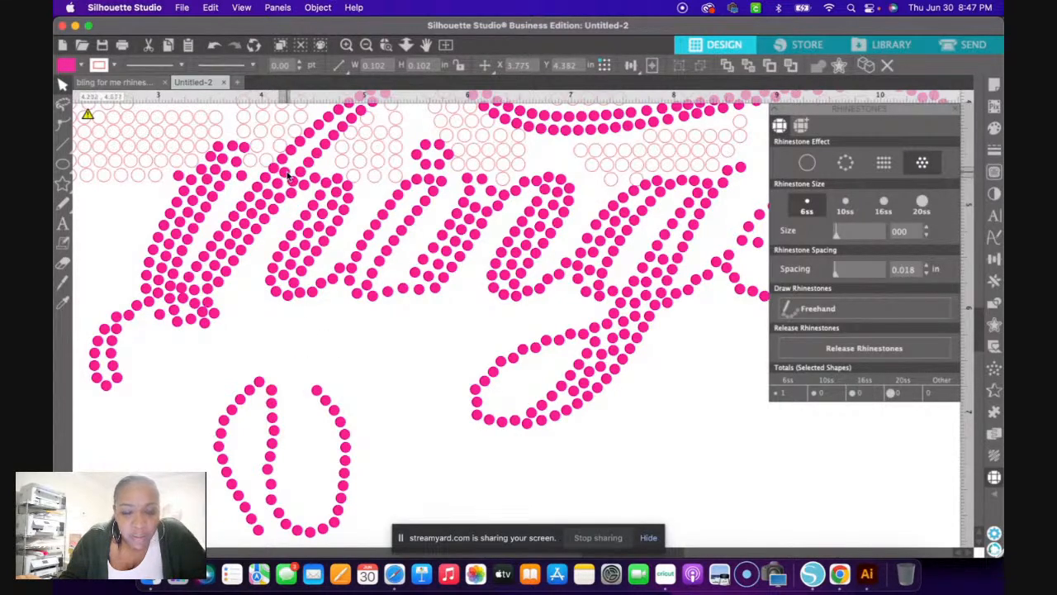
left_click_drag(317, 390, 295, 165)
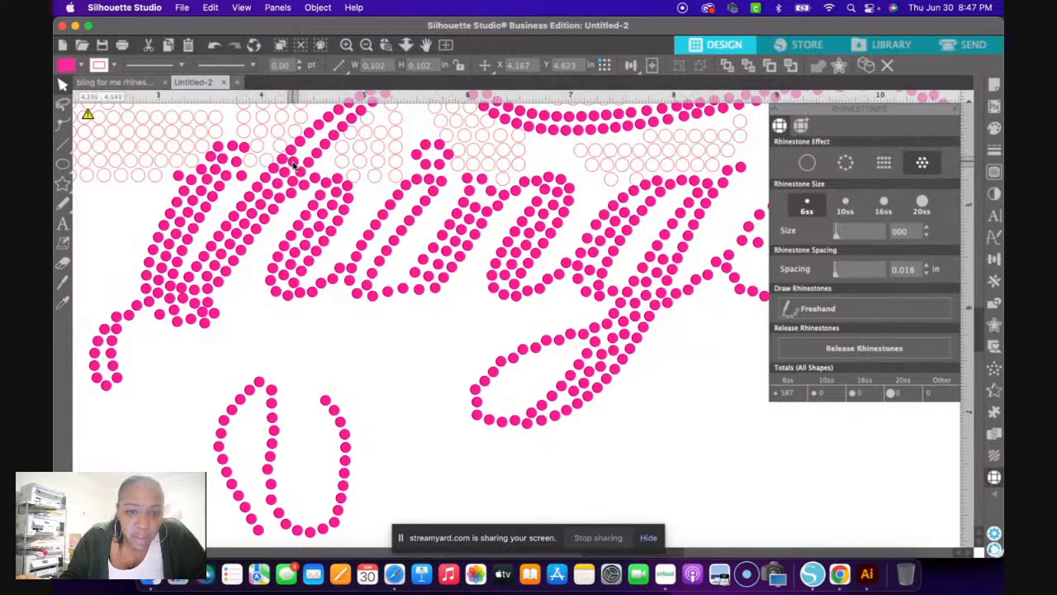
left_click(304, 363)
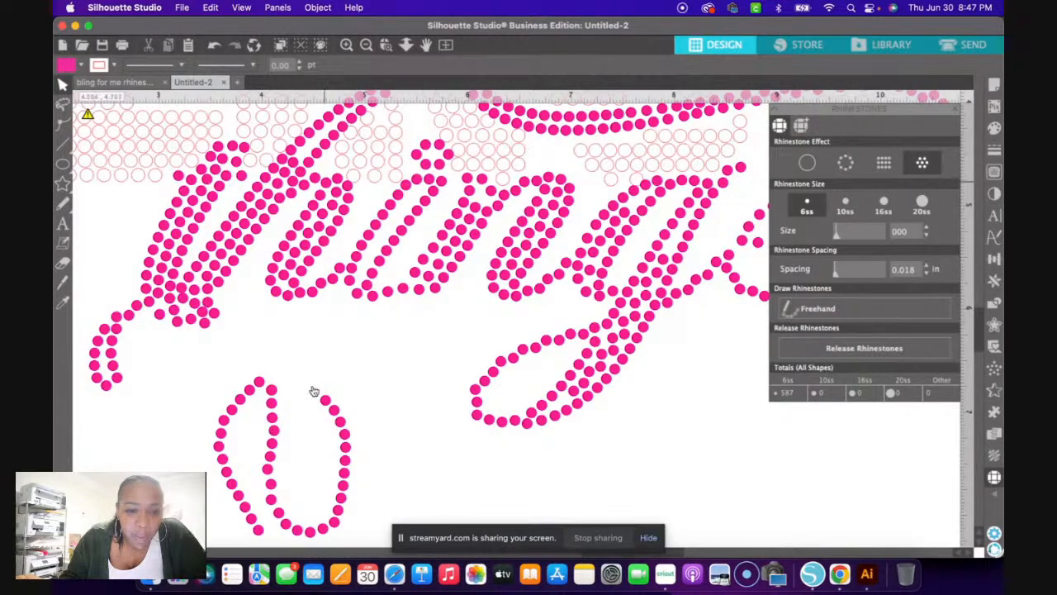
left_click(304, 175)
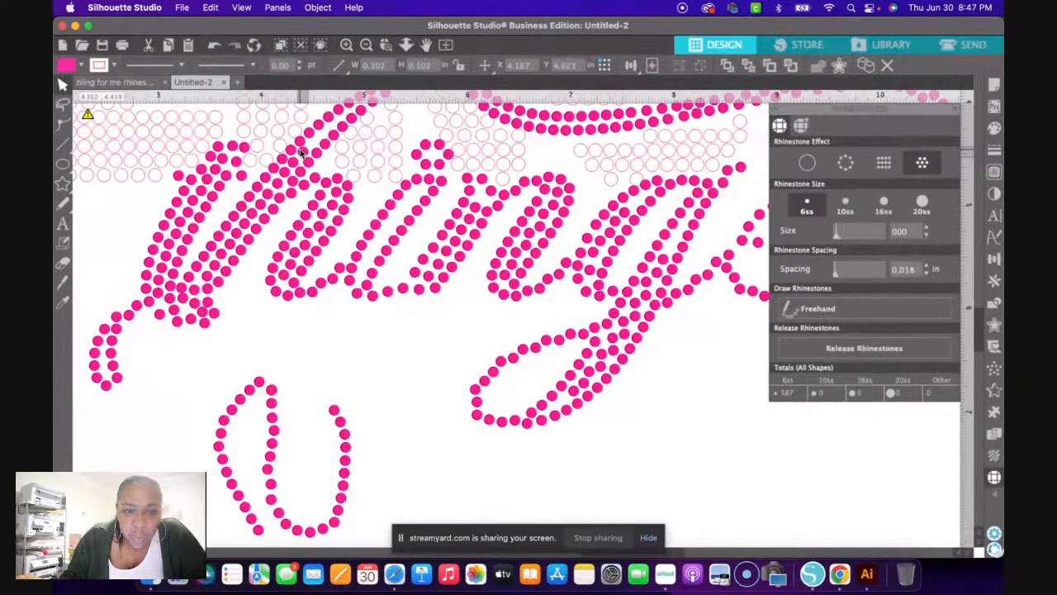
left_click(403, 314)
scroll(347, 382, "up", 2)
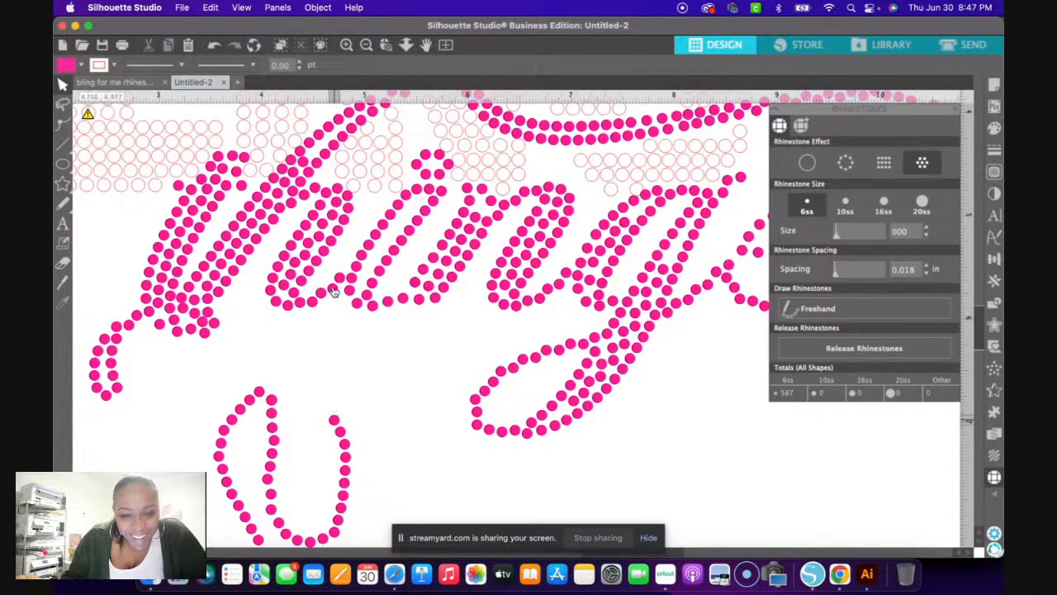
- Move another spare stone further up inside the "h" ascender and delete the surplus stone beside it
left_click(314, 163)
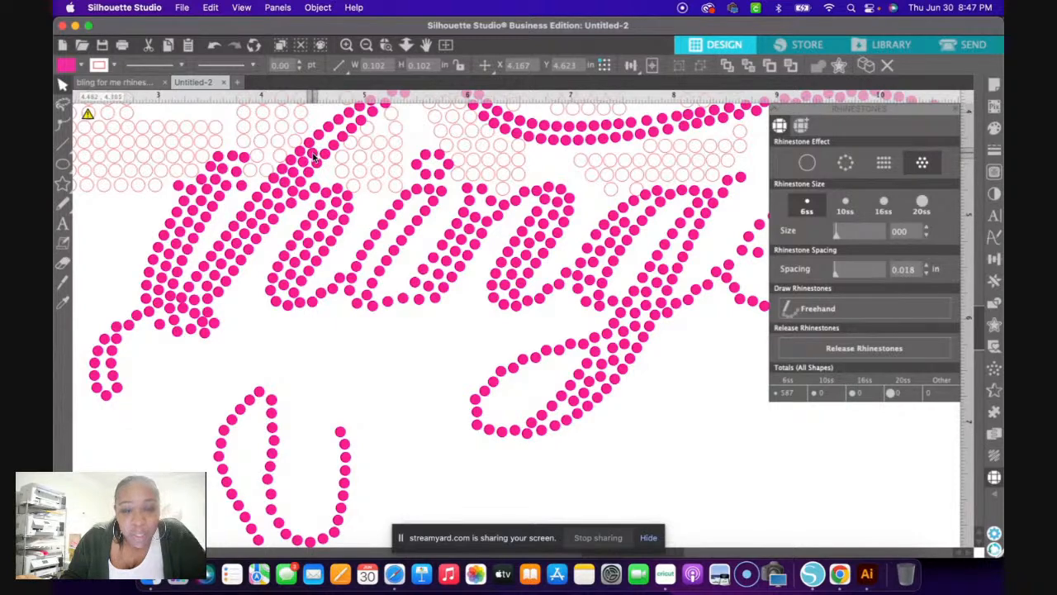
left_click(324, 161)
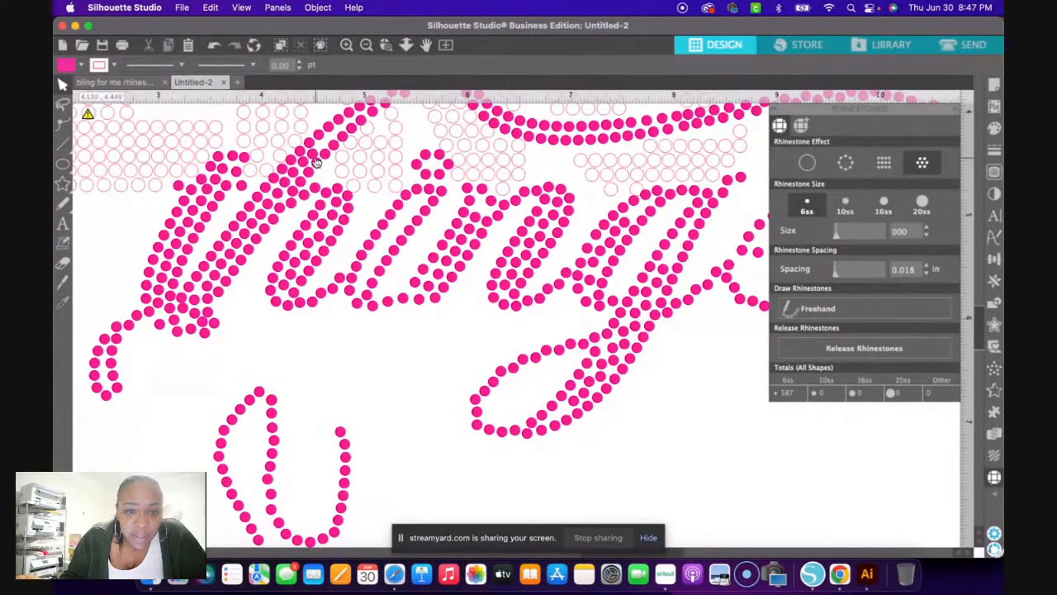
left_click(354, 176)
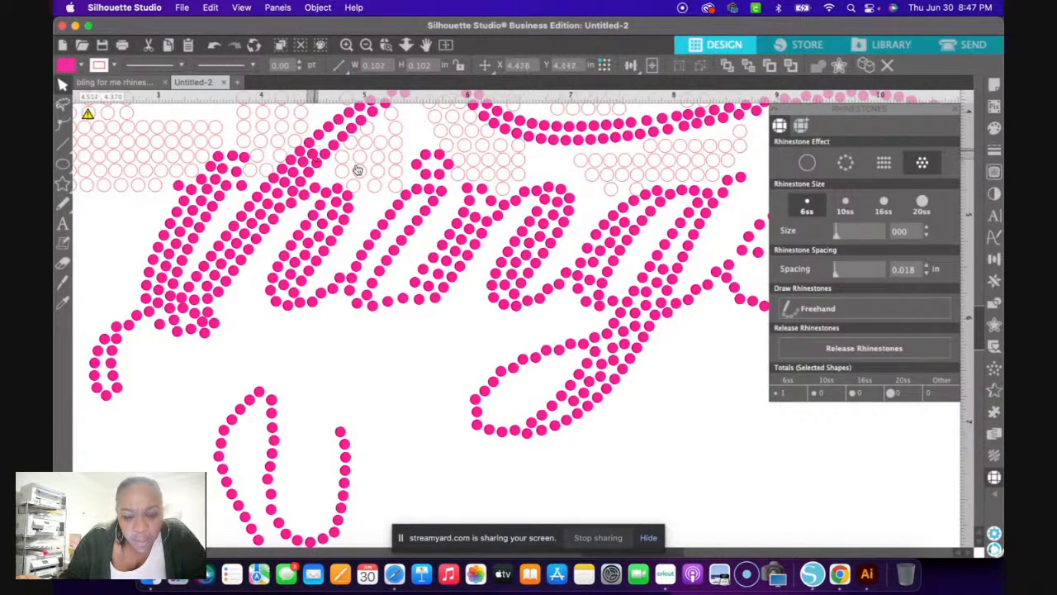
key("Delete")
scroll(341, 179, "up", 1)
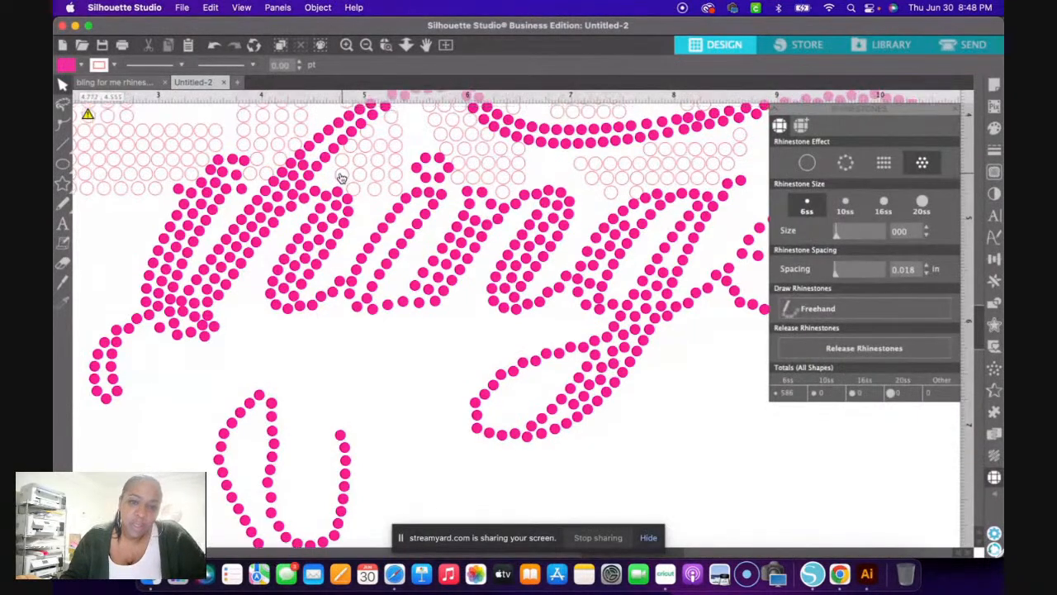
scroll(342, 192, "up", 3)
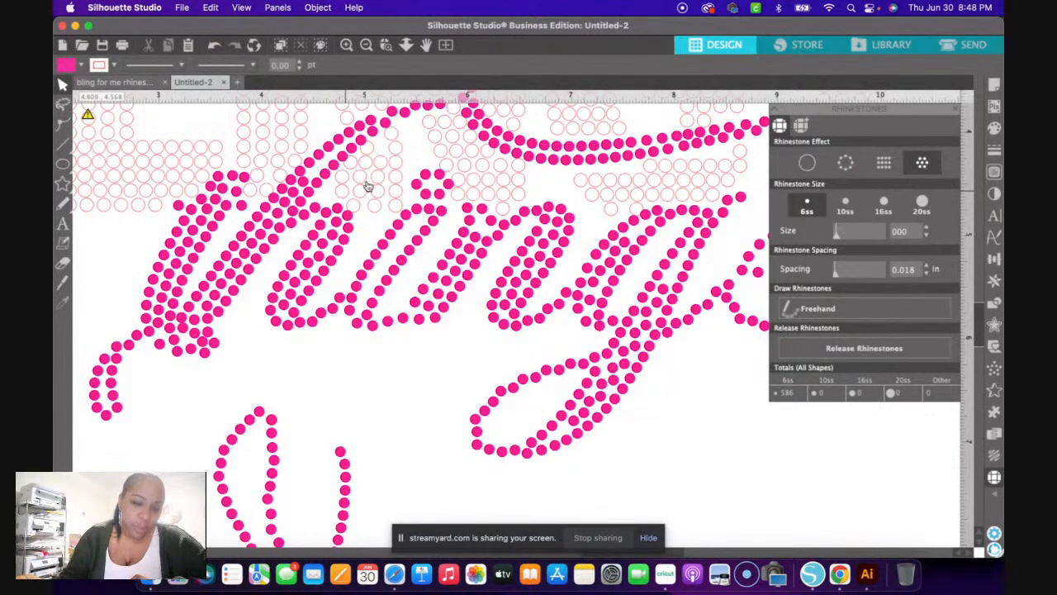
- Fill the lower half of the "i" stem with a line of spare stones from the freehand loop
left_click_drag(341, 452, 336, 398)
left_click_drag(344, 357, 365, 298)
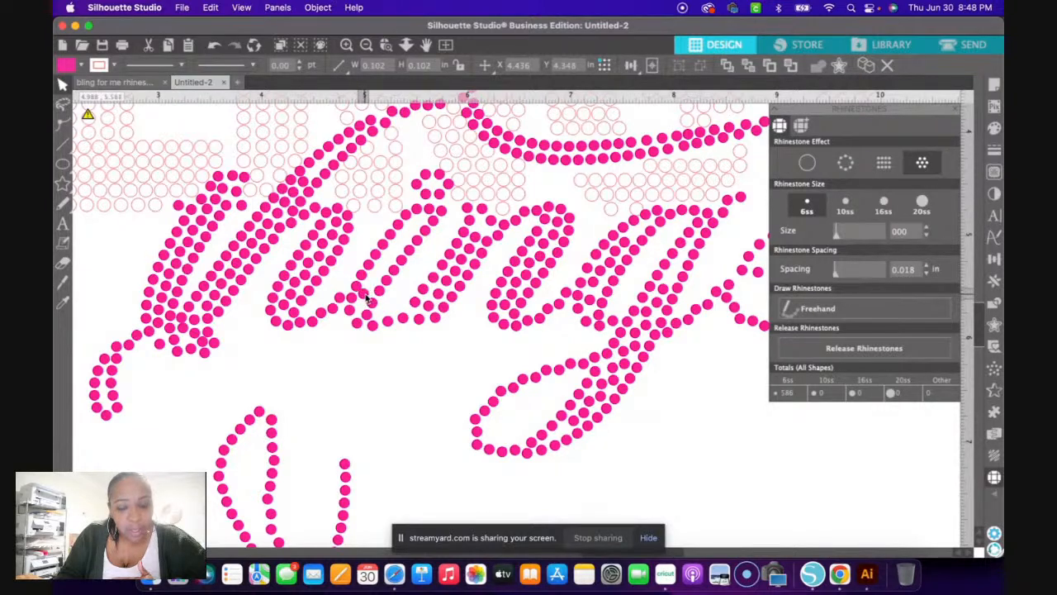
left_click(406, 389)
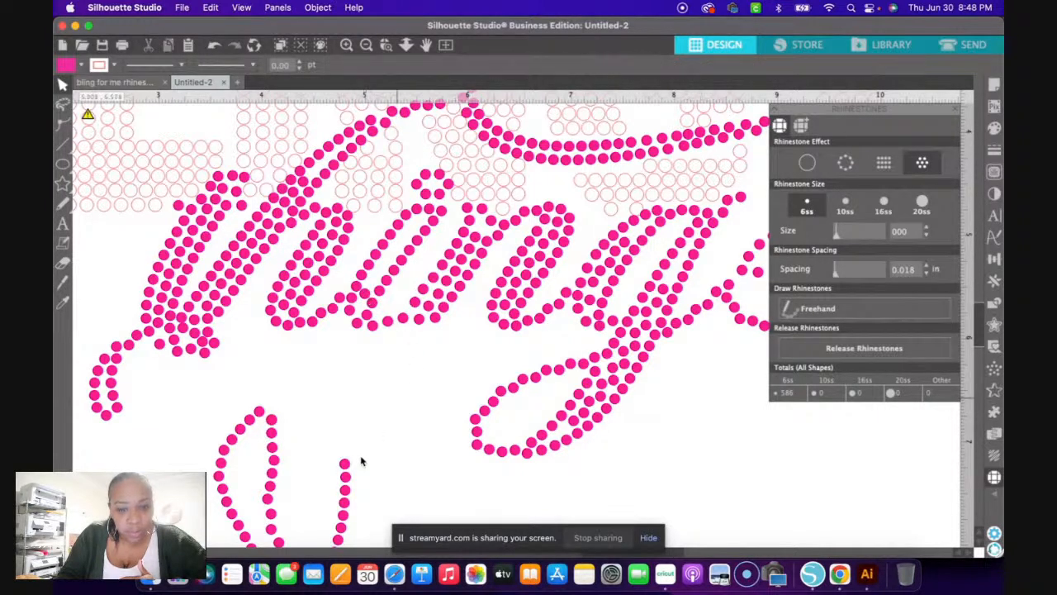
left_click_drag(346, 464, 366, 291)
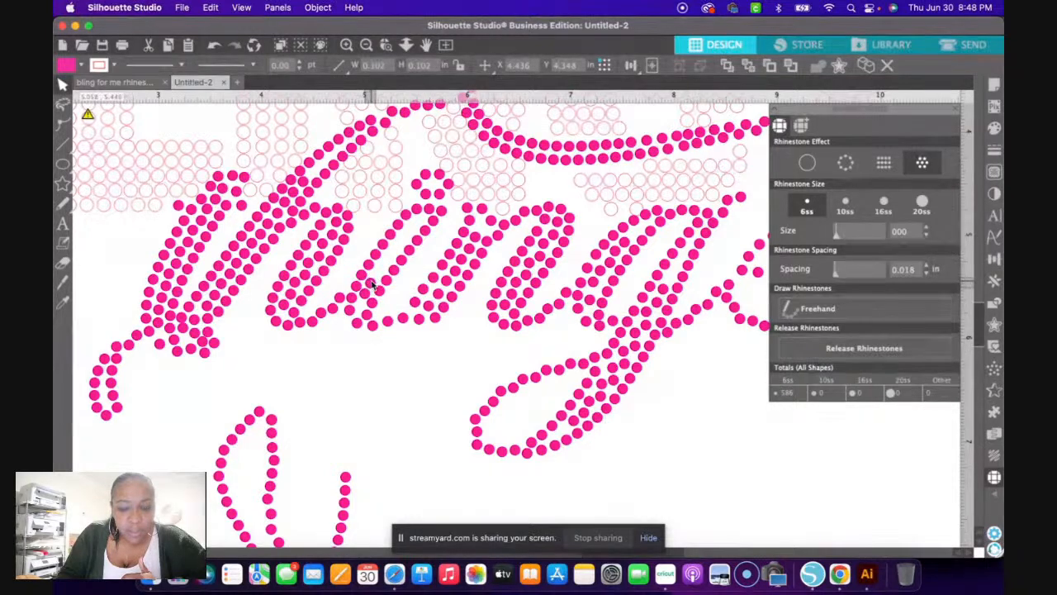
left_click_drag(345, 476, 382, 278)
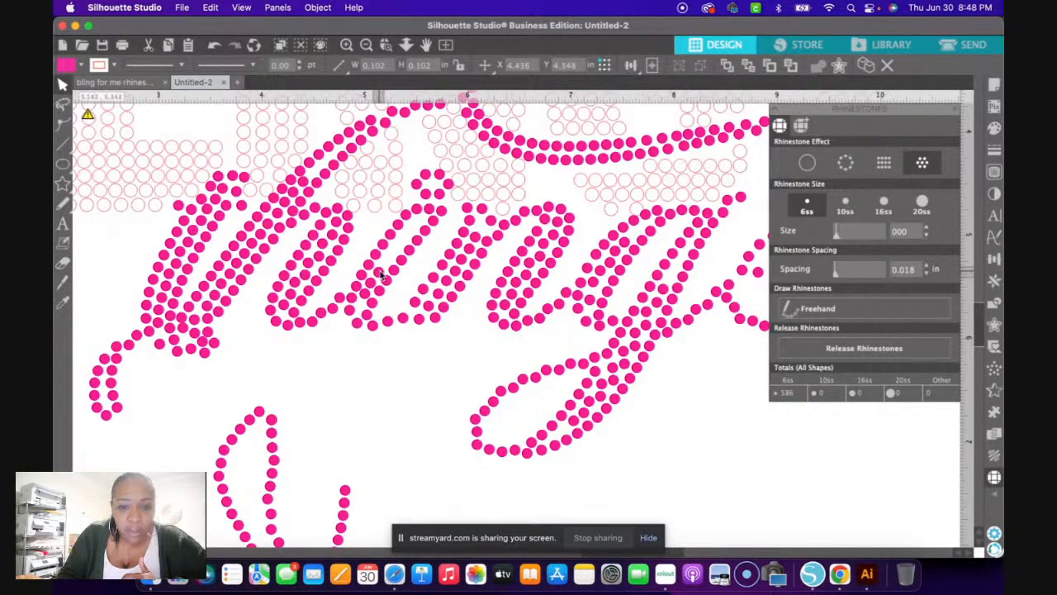
left_click(342, 473)
left_click_drag(344, 490, 385, 269)
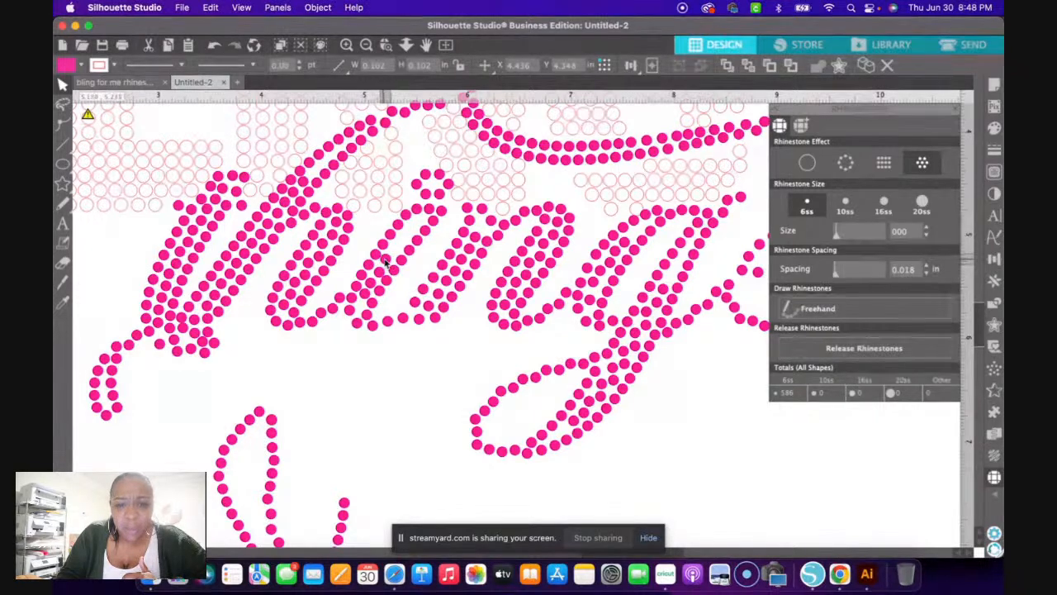
left_click(381, 277)
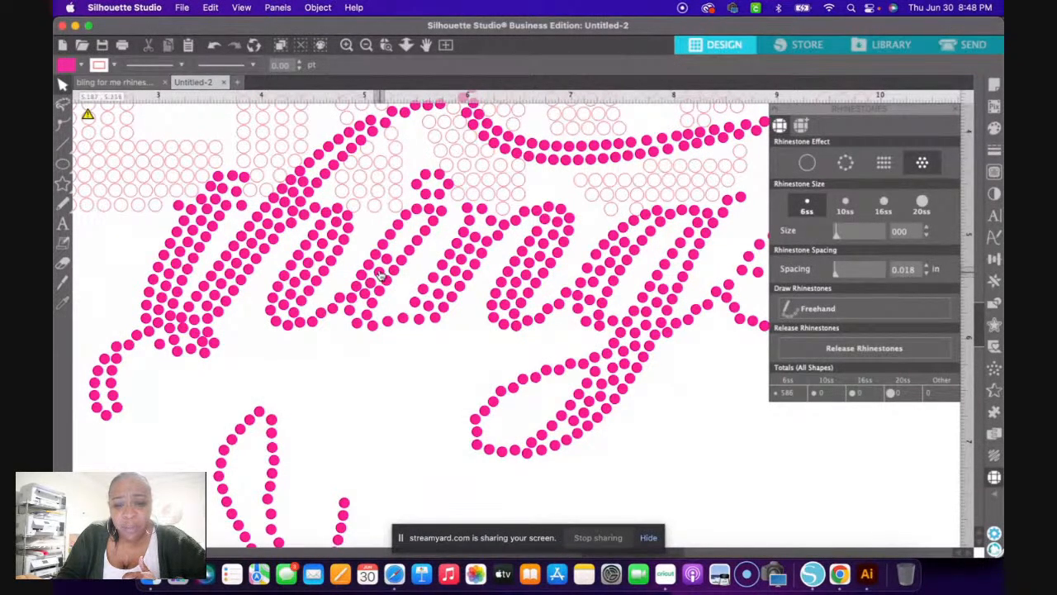
left_click(381, 277)
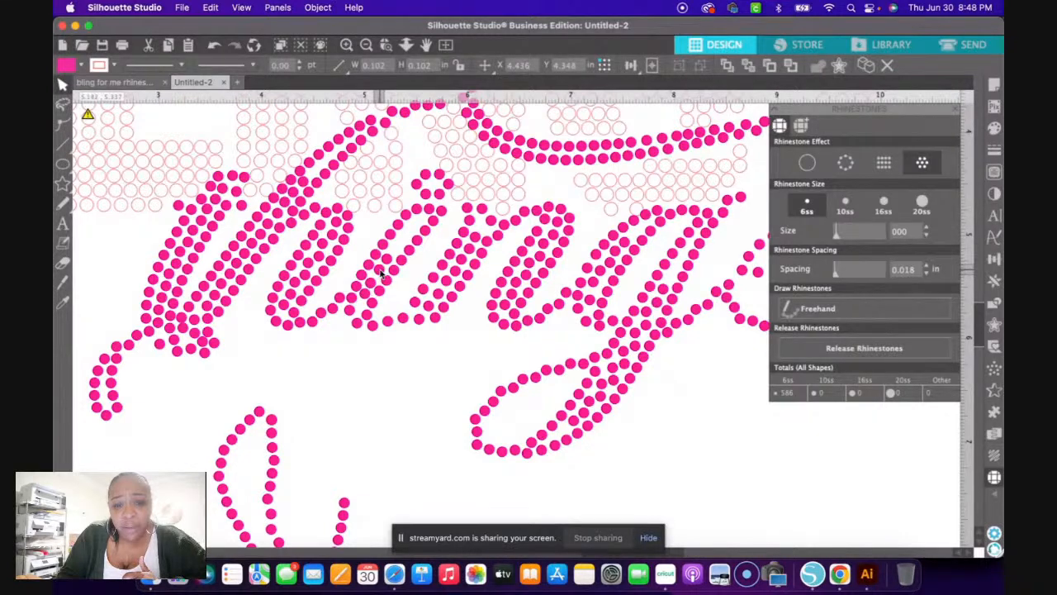
- Continue the line of spare stones up the middle of the "i" stem to its top
left_click_drag(344, 503, 395, 250)
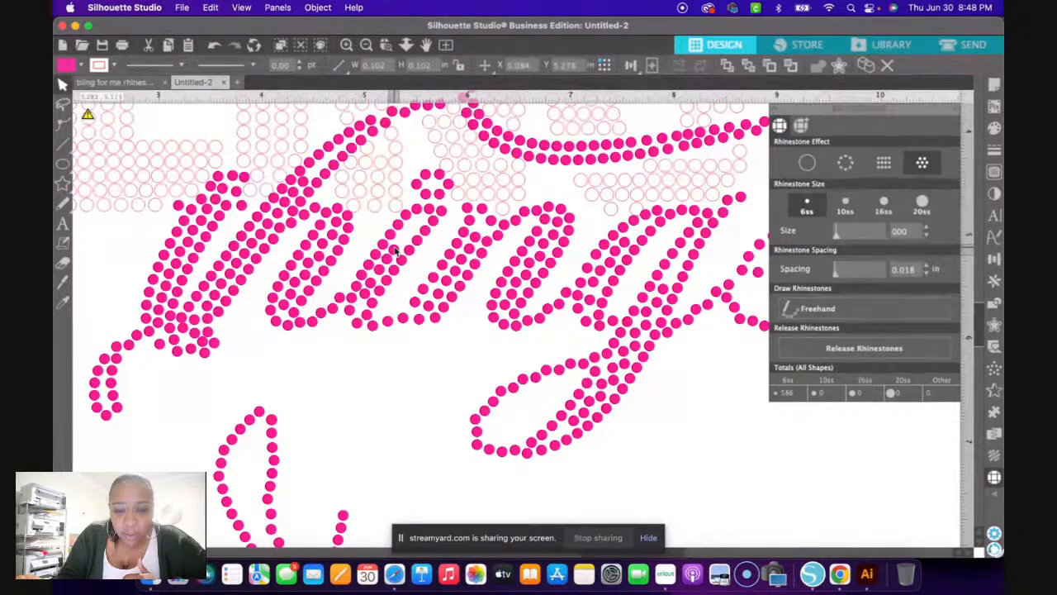
left_click(343, 478)
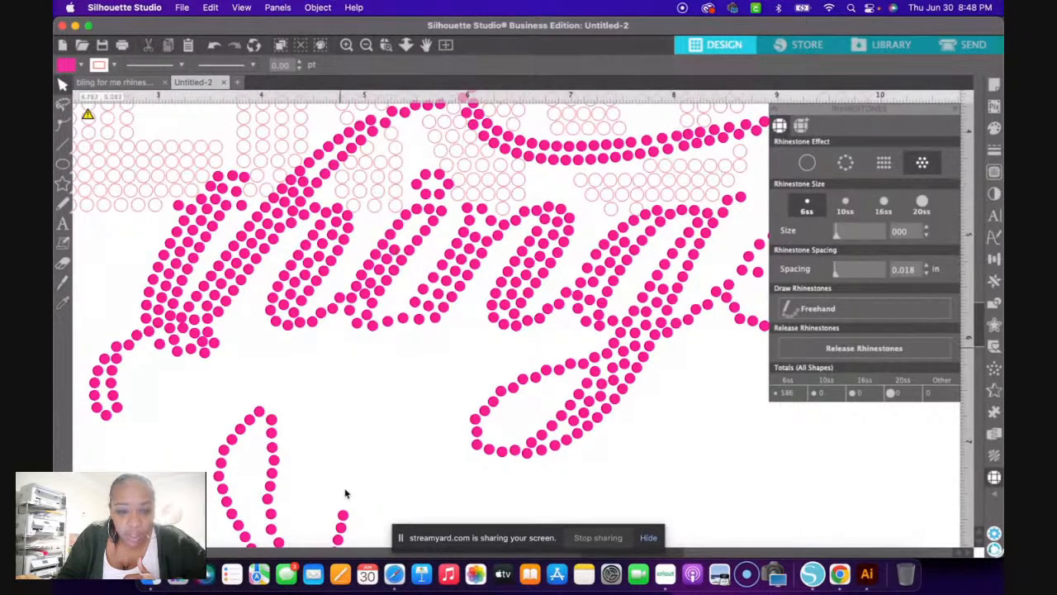
left_click(401, 246)
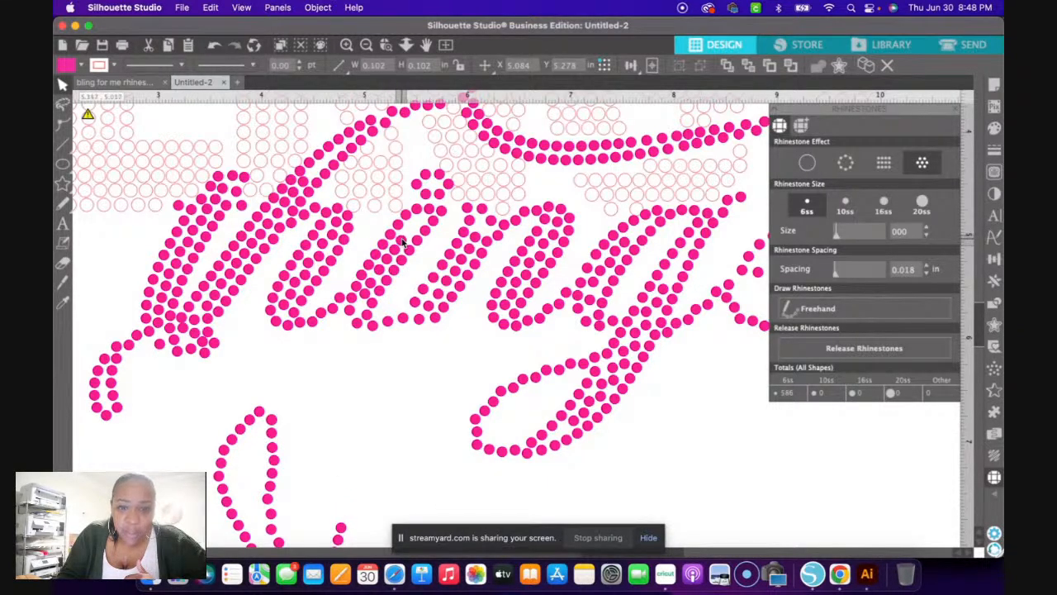
left_click(347, 506)
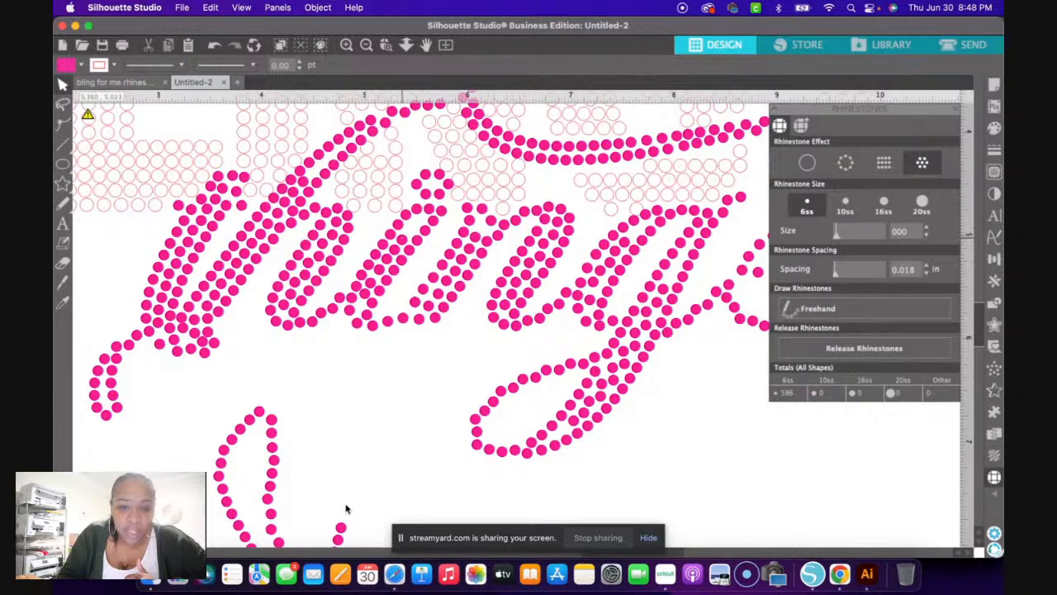
left_click_drag(342, 528, 408, 233)
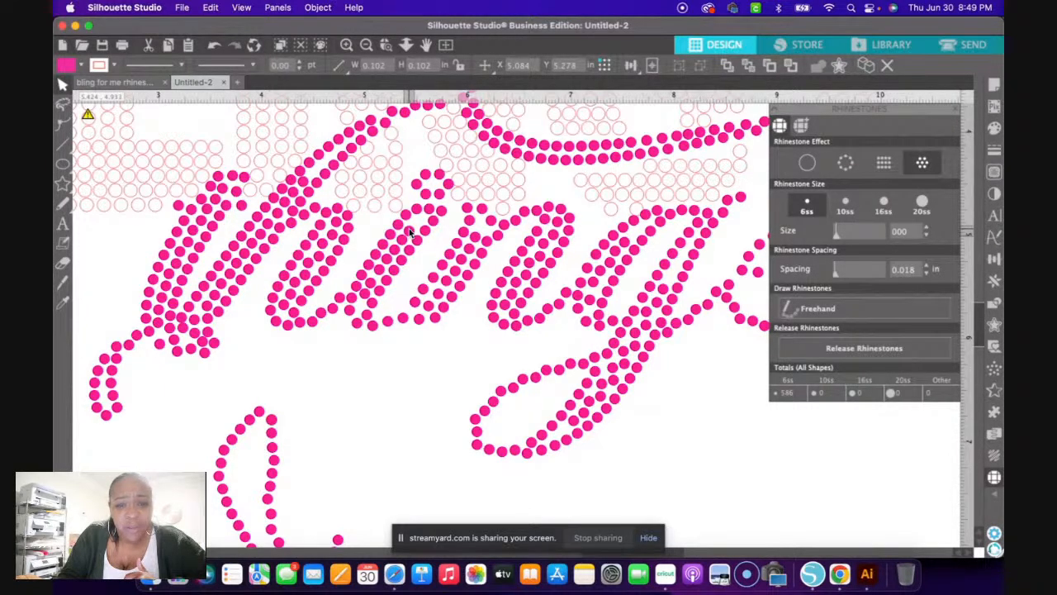
left_click(415, 376)
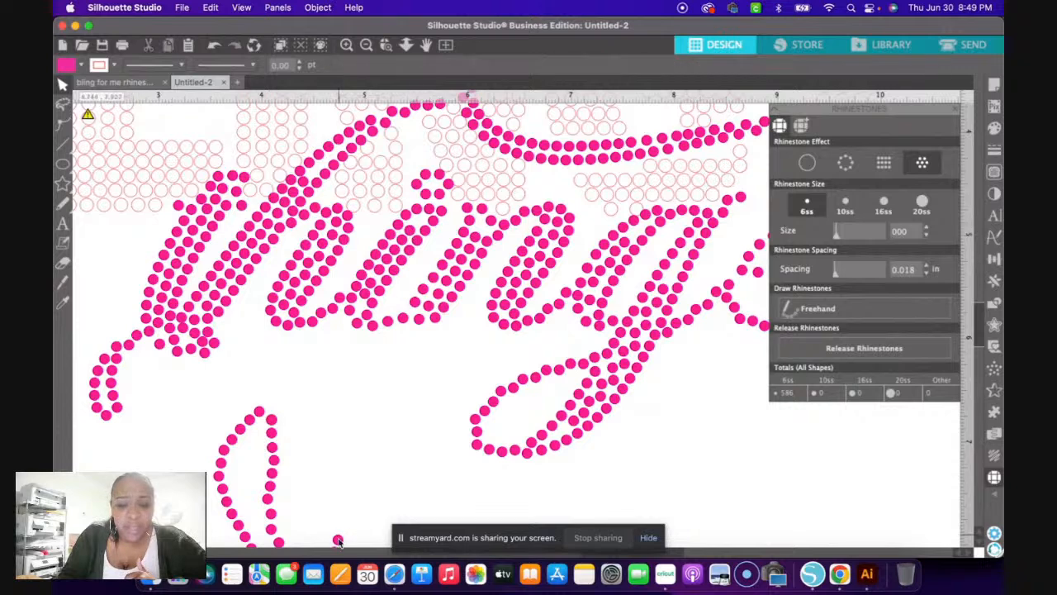
left_click_drag(337, 540, 343, 382)
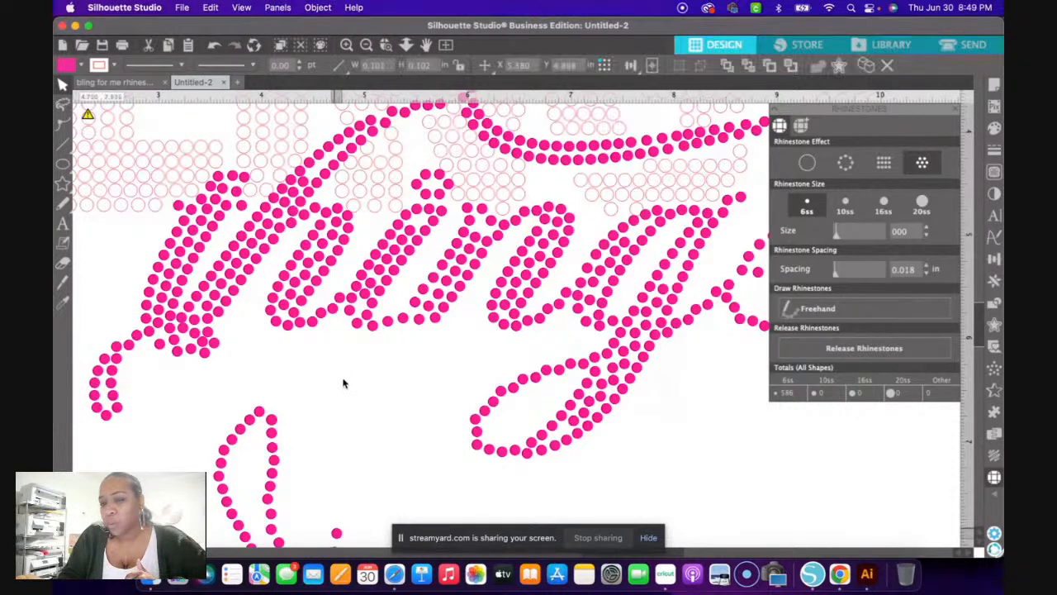
left_click_drag(392, 278, 417, 219)
left_click(425, 223)
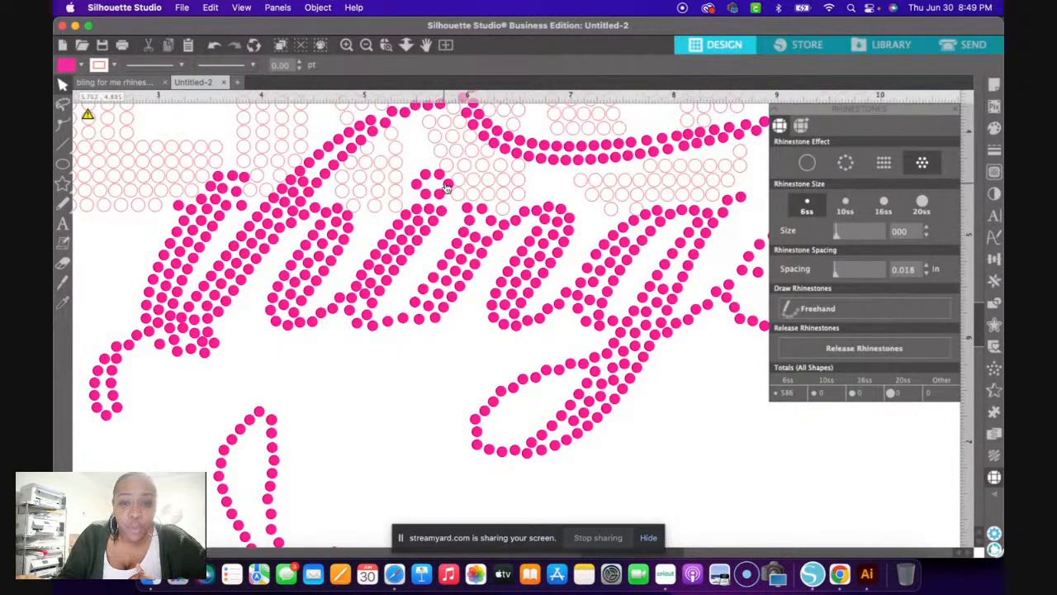
- Tighten the ring of stones forming the dot of the "i" and place a spare stone in its centre
left_click(440, 188)
left_click_drag(426, 178, 436, 177)
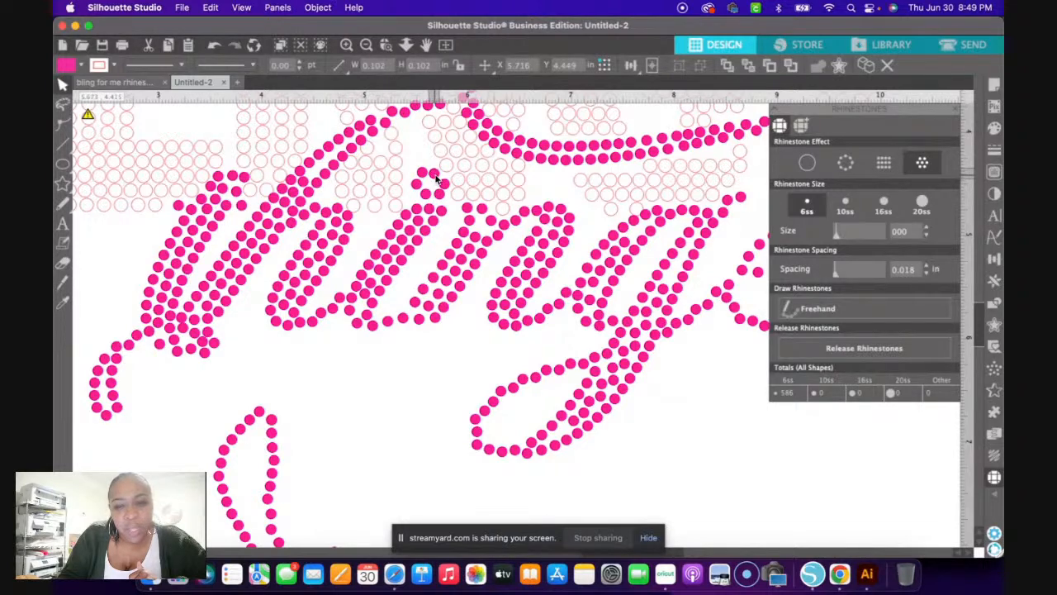
left_click(409, 240)
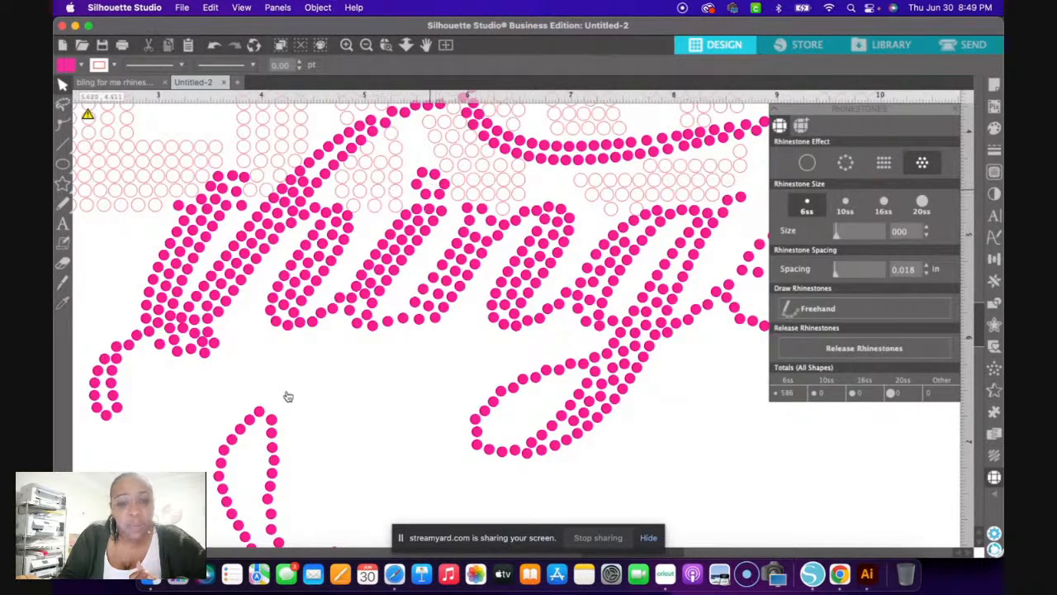
mouse_move(274, 421)
left_mouse_down()
mouse_move(352, 272)
mouse_move(450, 169)
mouse_move(435, 185)
left_mouse_up()
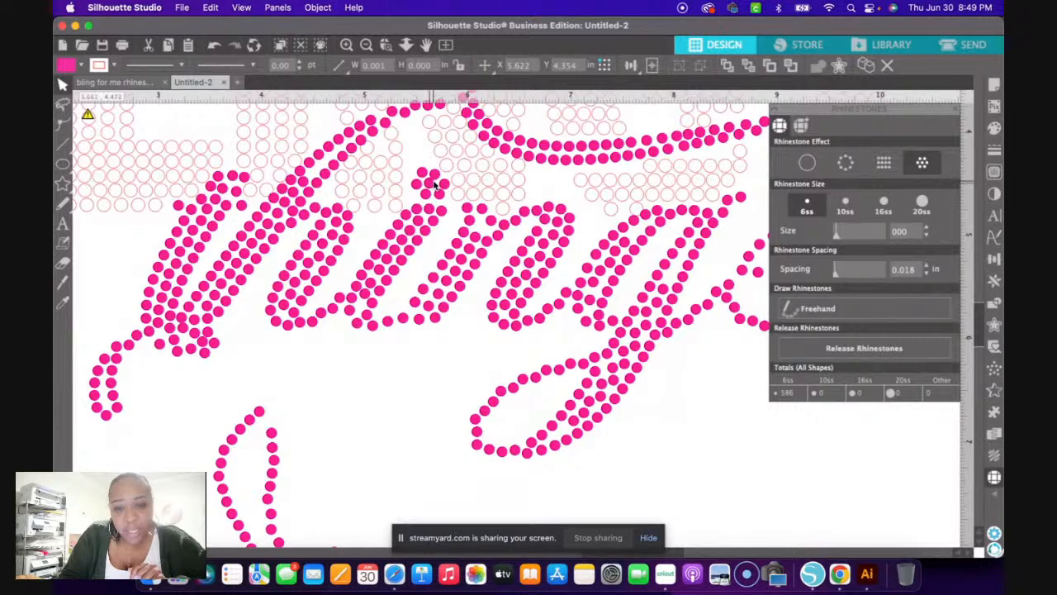
left_click(438, 182)
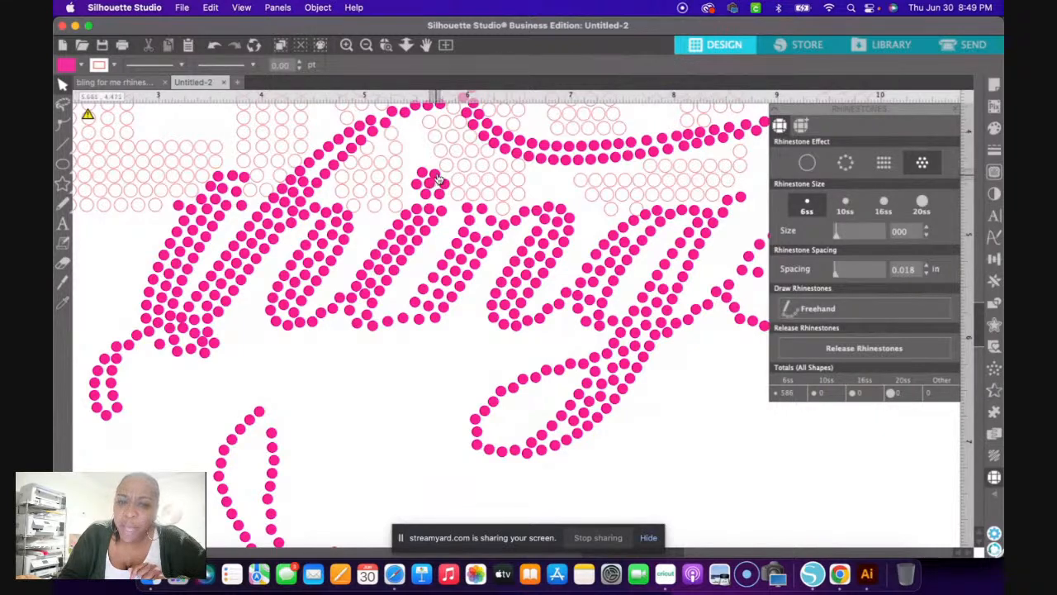
left_click(438, 176)
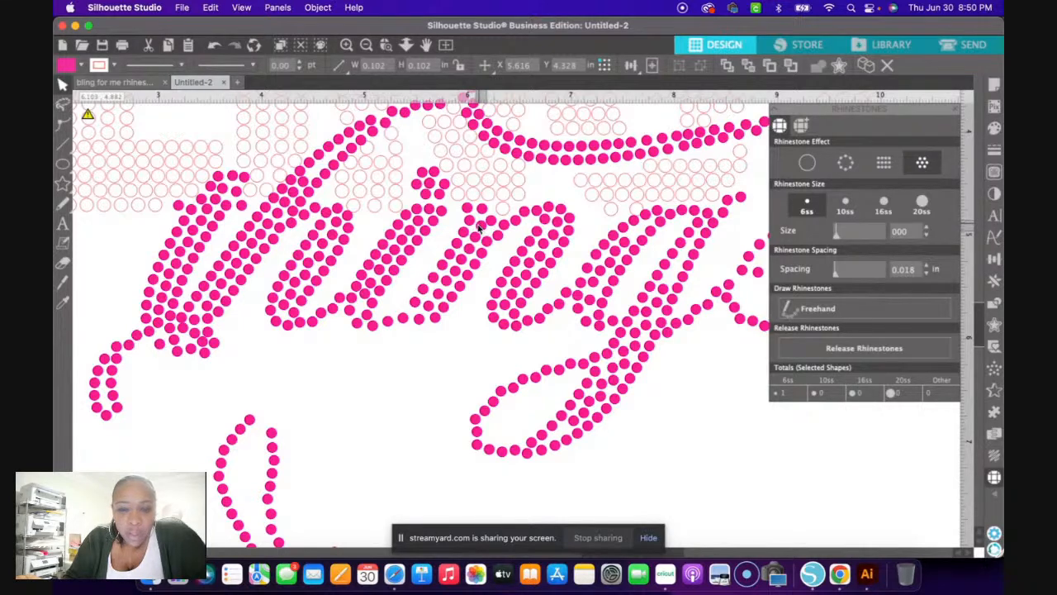
- Move spare stones into the gaps in the "g" tail and upper bowl, and nudge the stone at the tail loop's left end
left_click(468, 292)
mouse_move(273, 436)
left_mouse_down()
mouse_move(356, 425)
mouse_move(575, 434)
mouse_move(565, 431)
left_mouse_up()
left_click(646, 443)
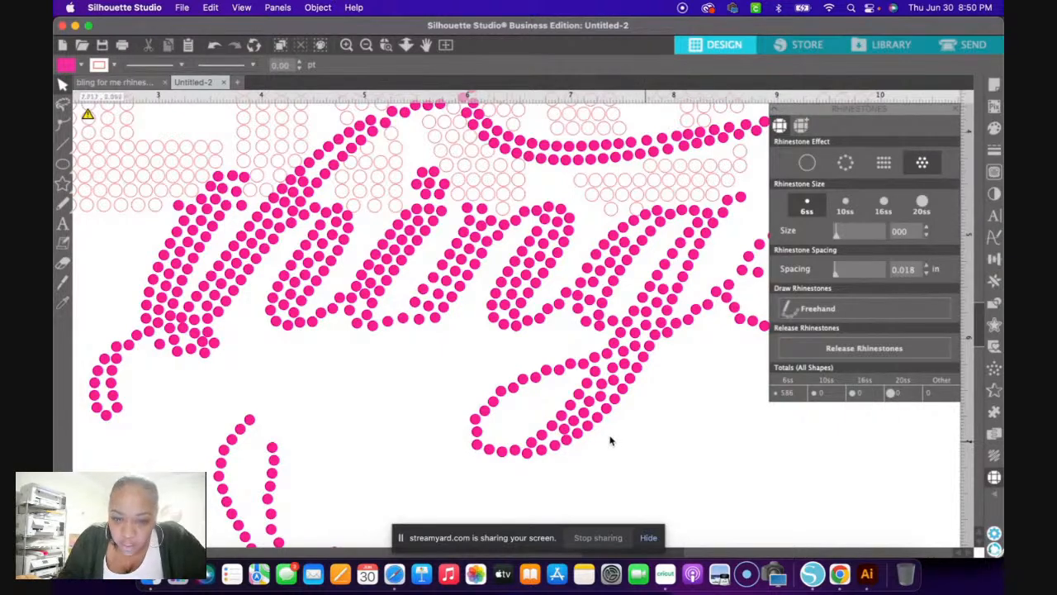
left_click(566, 435)
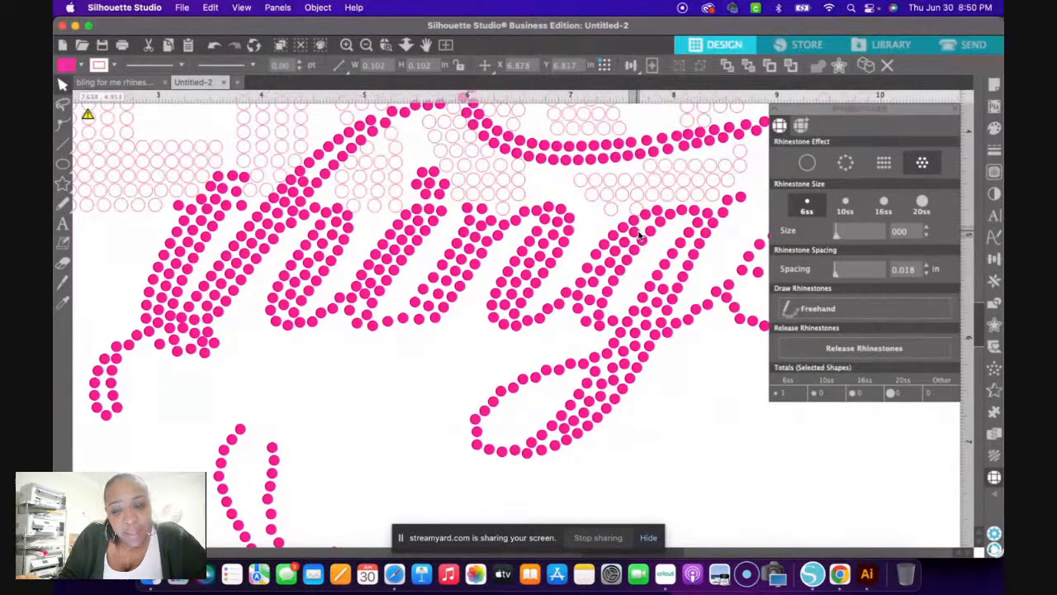
left_click(619, 298)
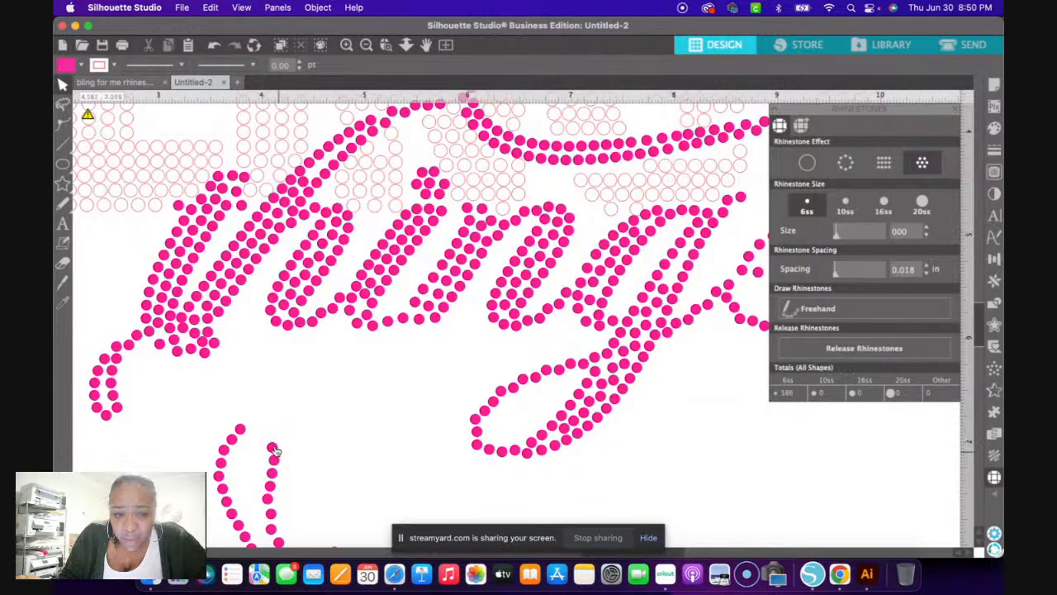
left_click(476, 436)
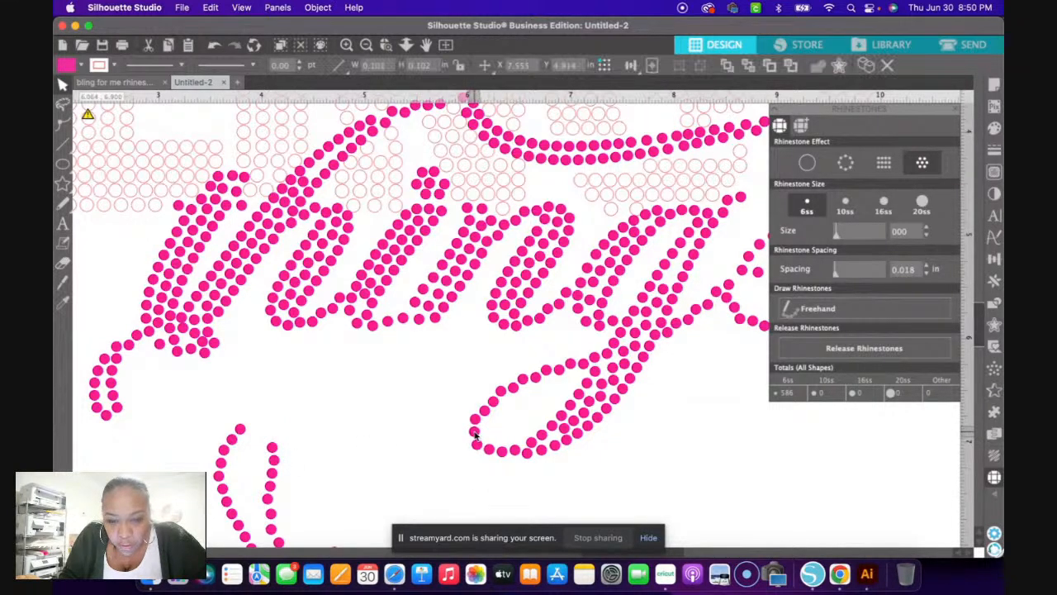
- Nudge the stones along the upper edge of the "g" tail loop so they follow an evenly spaced, smooth curve
left_click(484, 416)
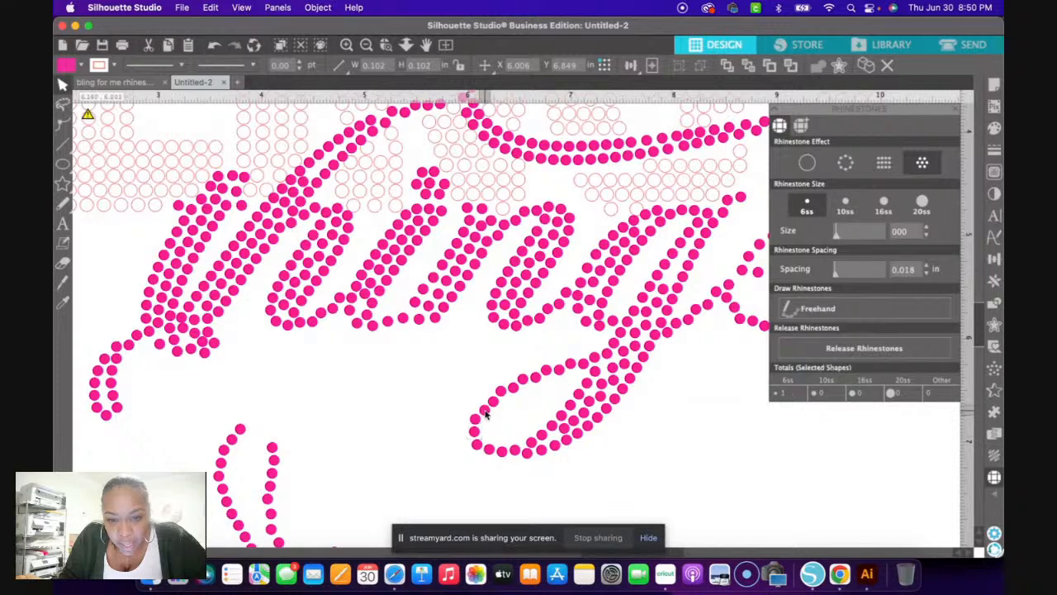
left_click_drag(484, 411, 482, 409)
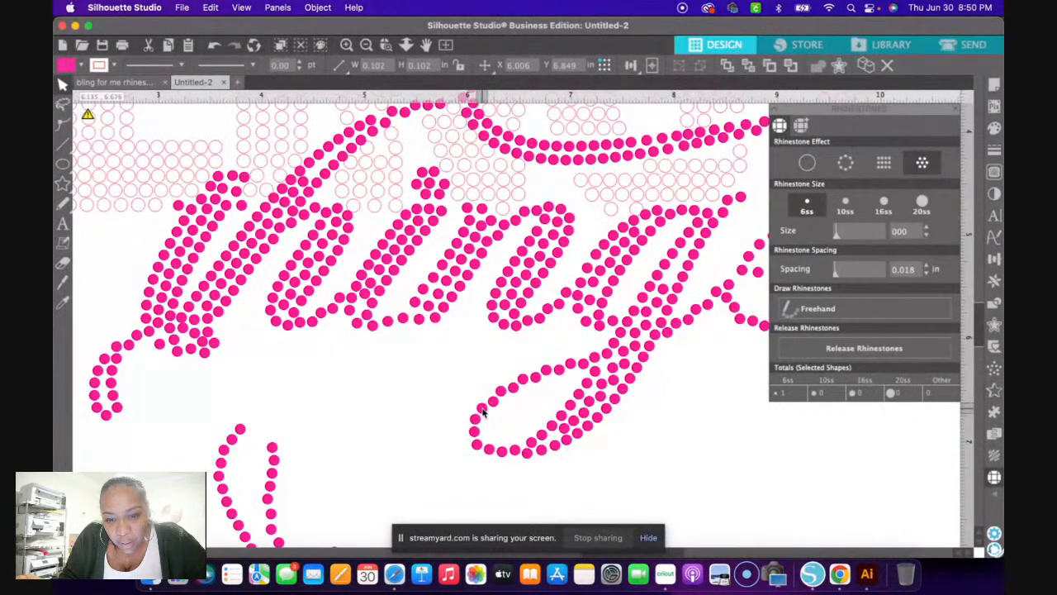
left_click(490, 404)
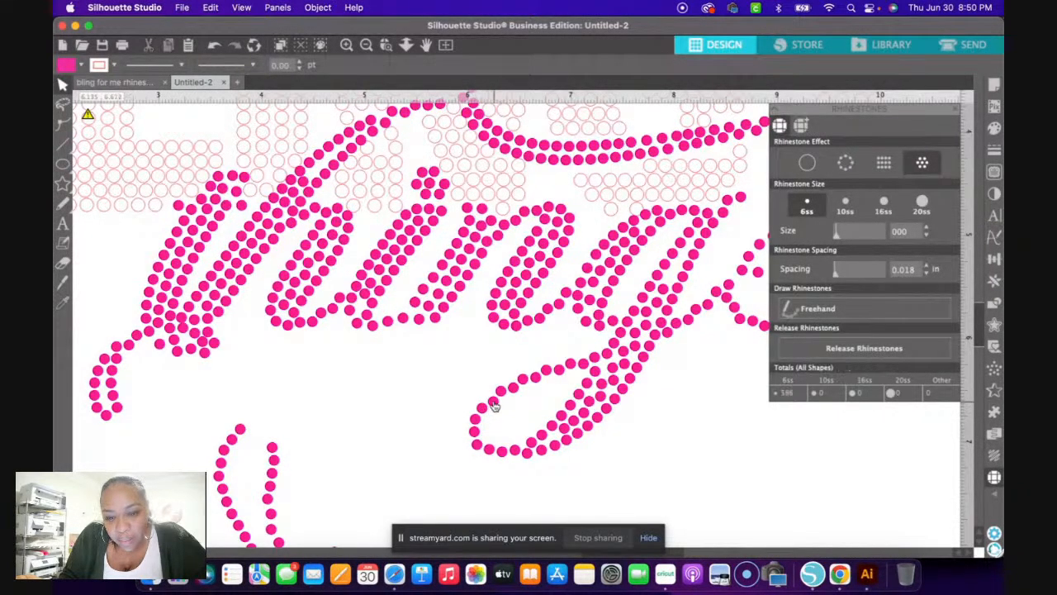
left_click(490, 403)
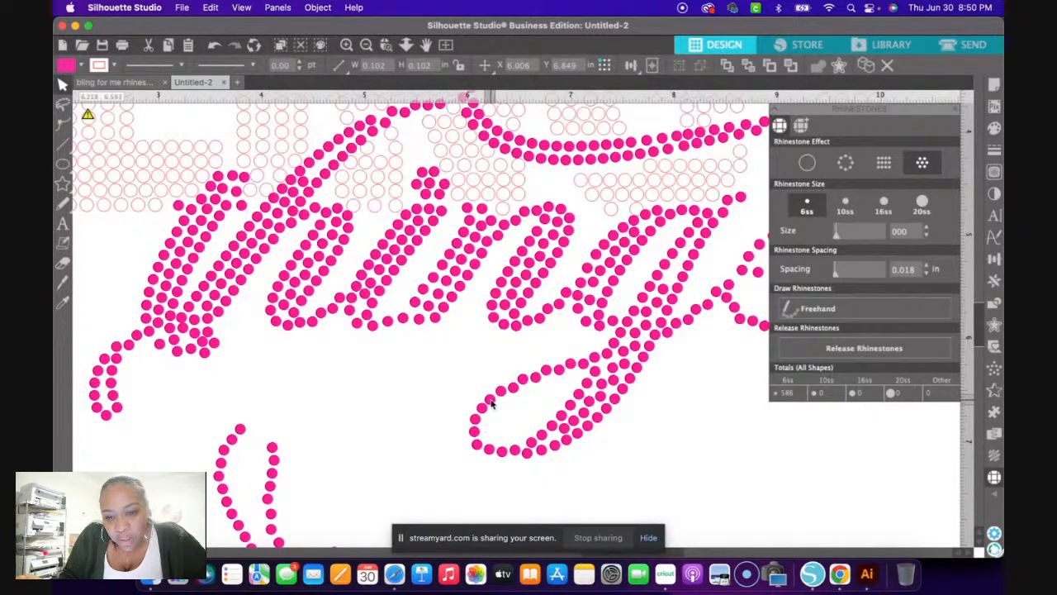
left_click(535, 380)
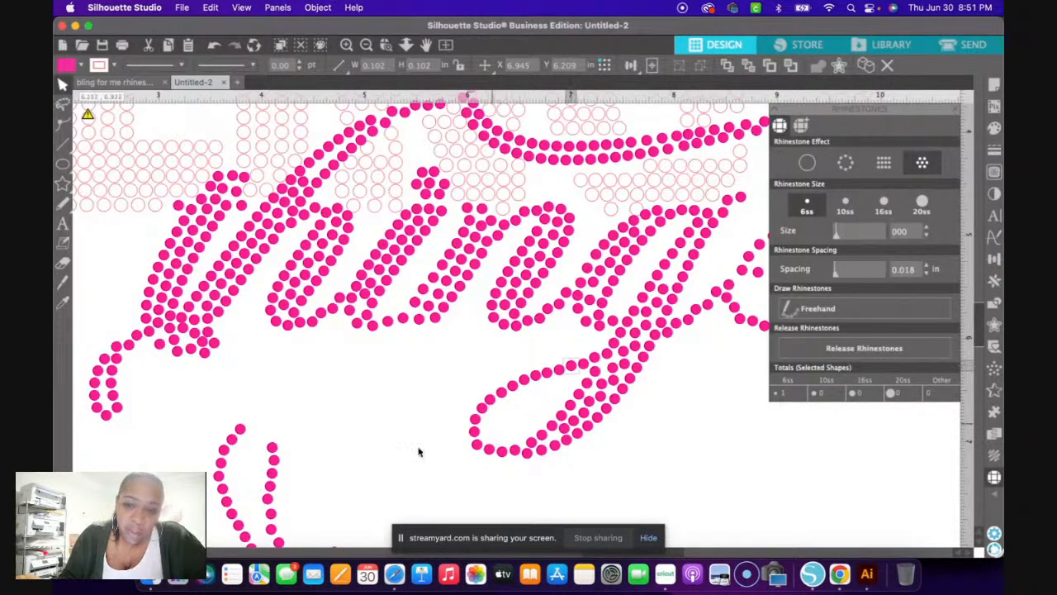
- Move two spare stones from the freehand loop into the gap inside the upper part of the "g" downstroke
left_click_drag(271, 447, 530, 363)
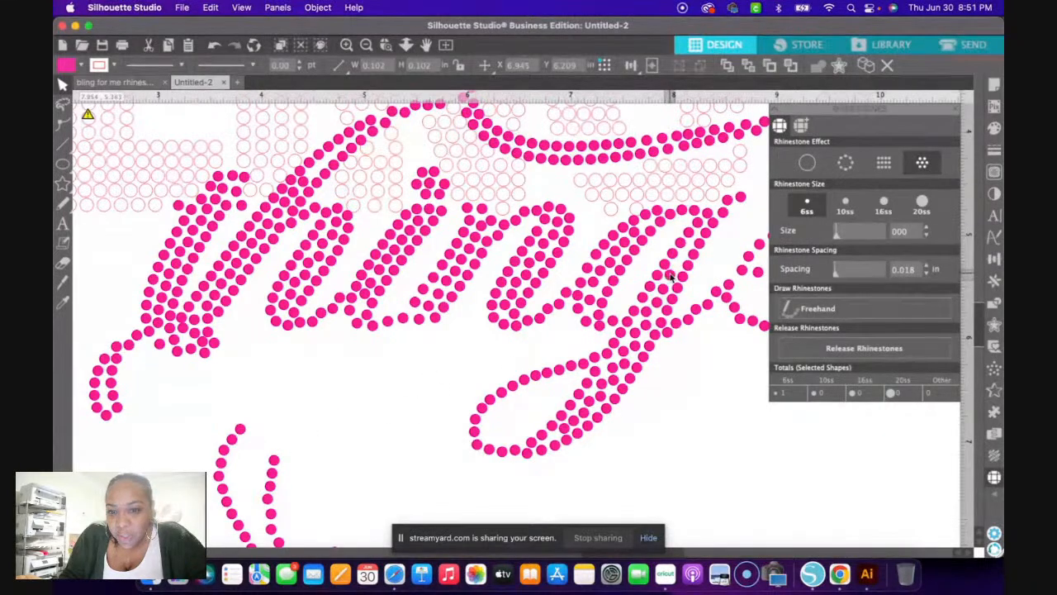
left_click_drag(275, 460, 512, 336)
left_click_drag(577, 296, 677, 264)
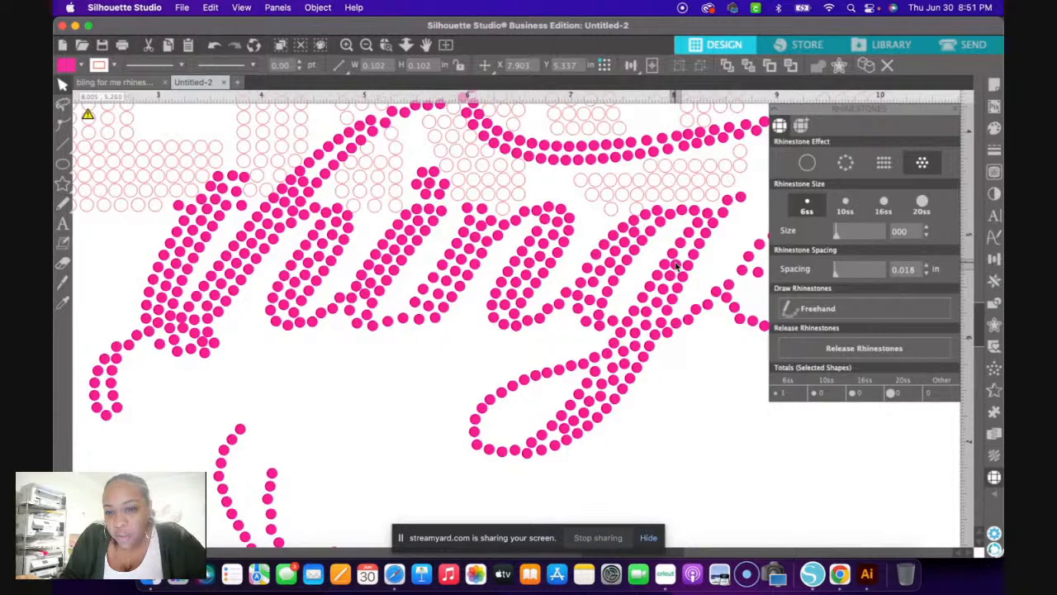
left_click(566, 352)
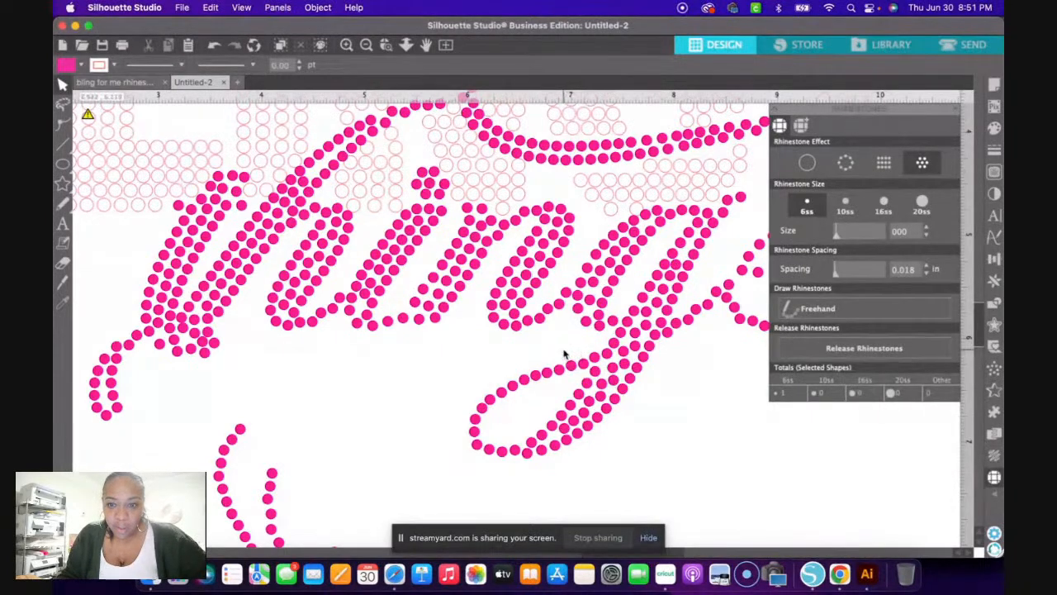
left_click(367, 44)
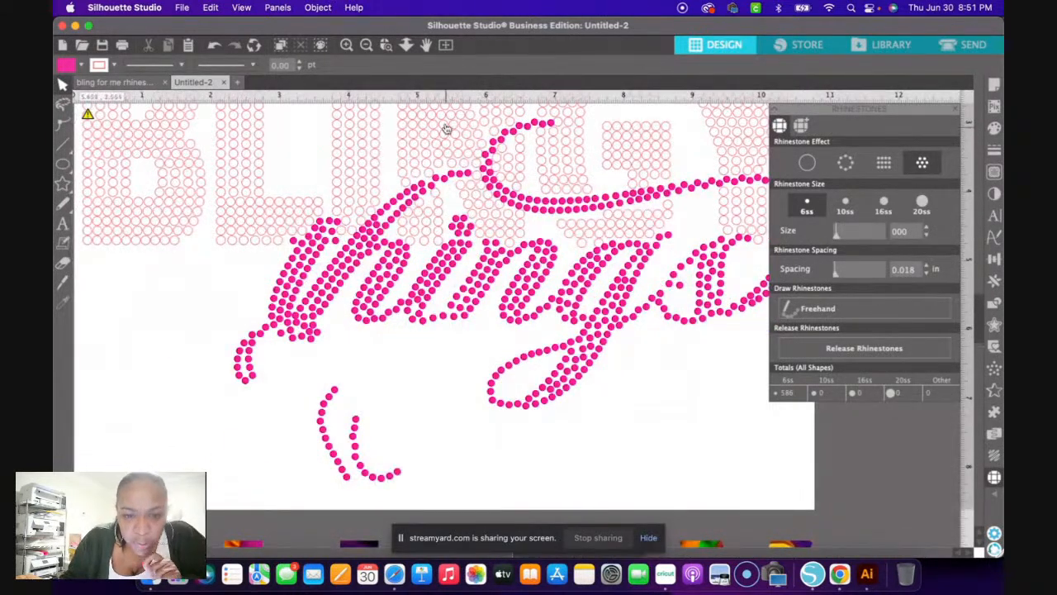
left_click(347, 45)
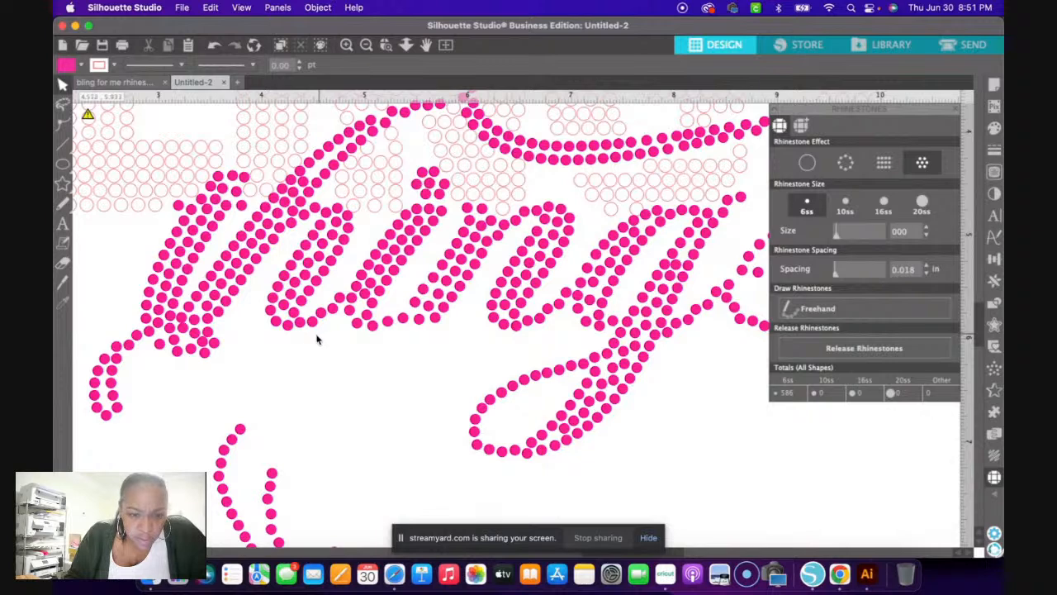
- Fill the gap at the base of the "i" in "things" with a spare rhinestone and move the remaining loose stones closer beneath the word
left_click(183, 332)
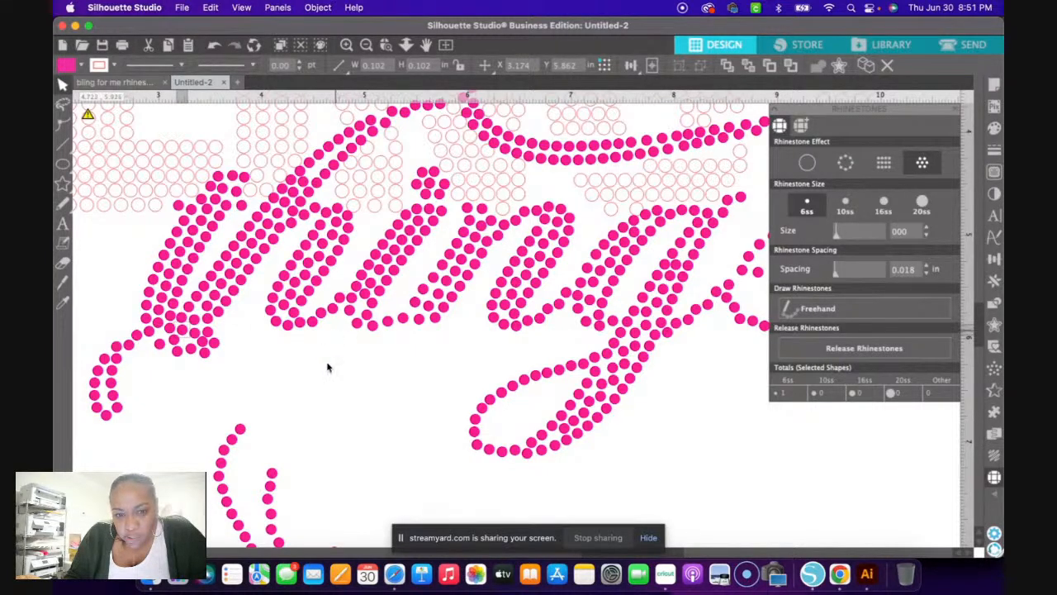
left_click_drag(270, 473, 345, 361)
left_click_drag(367, 320, 360, 307)
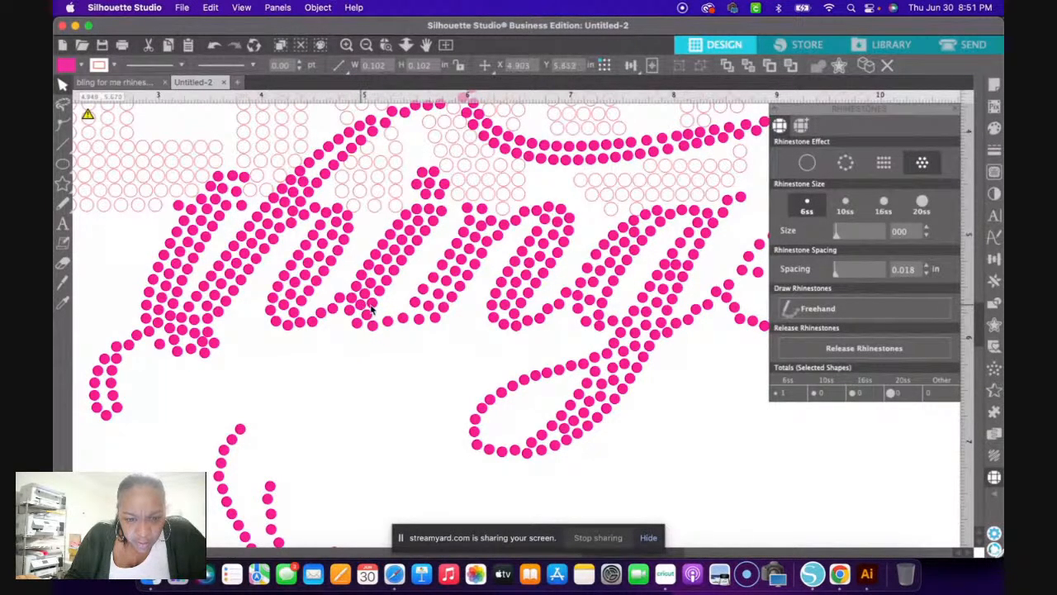
left_click(374, 308)
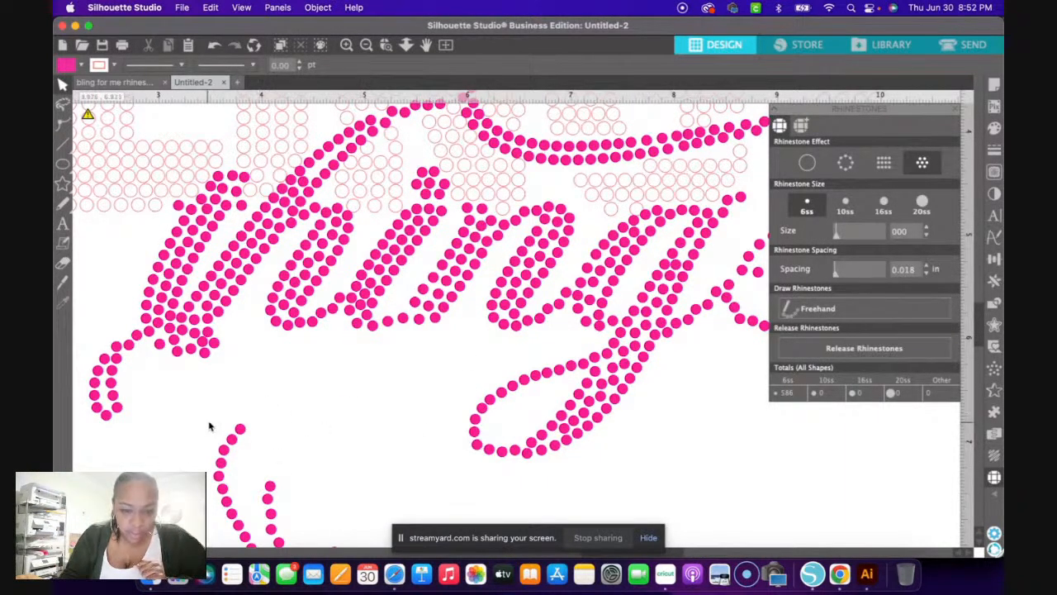
left_click(211, 431)
left_click_drag(285, 530, 312, 469)
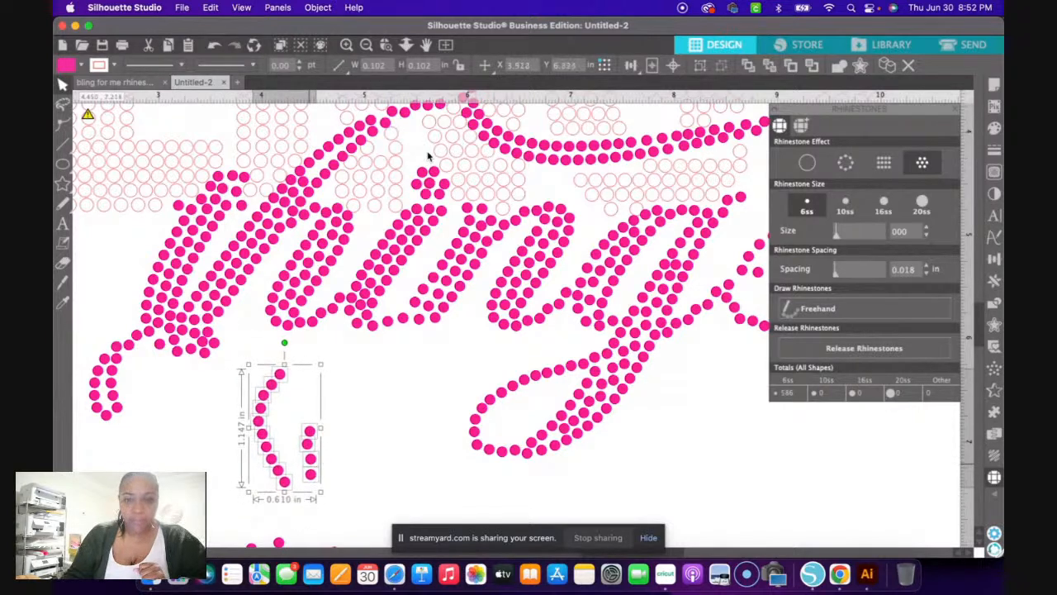
- Delete one rhinestone near the tip of the upper swash above the "h" and even out the spacing of the stones beside it
scroll(442, 340, "right", 4)
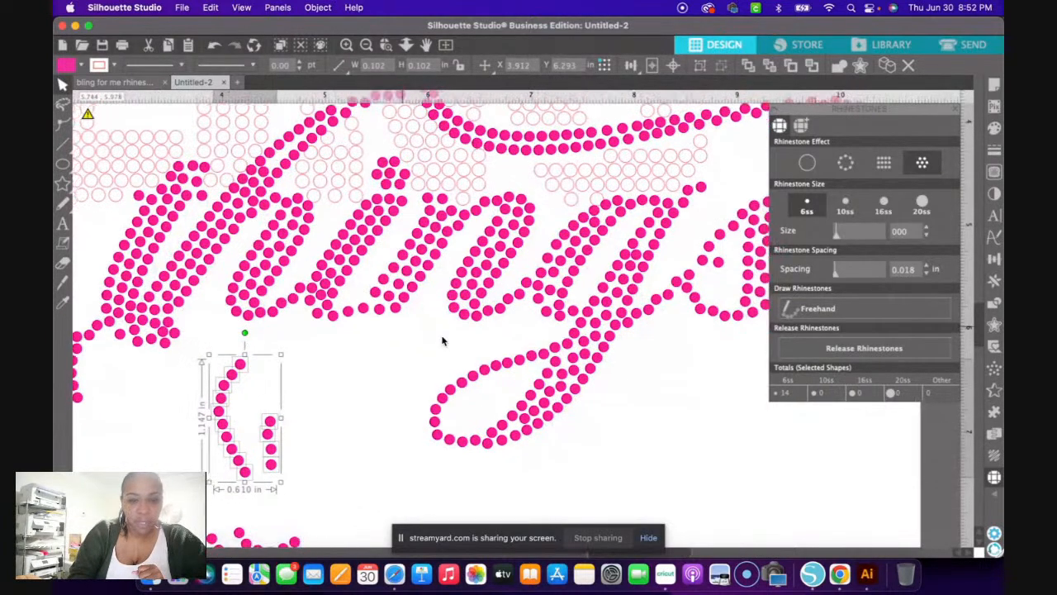
scroll(442, 341, "up", 1)
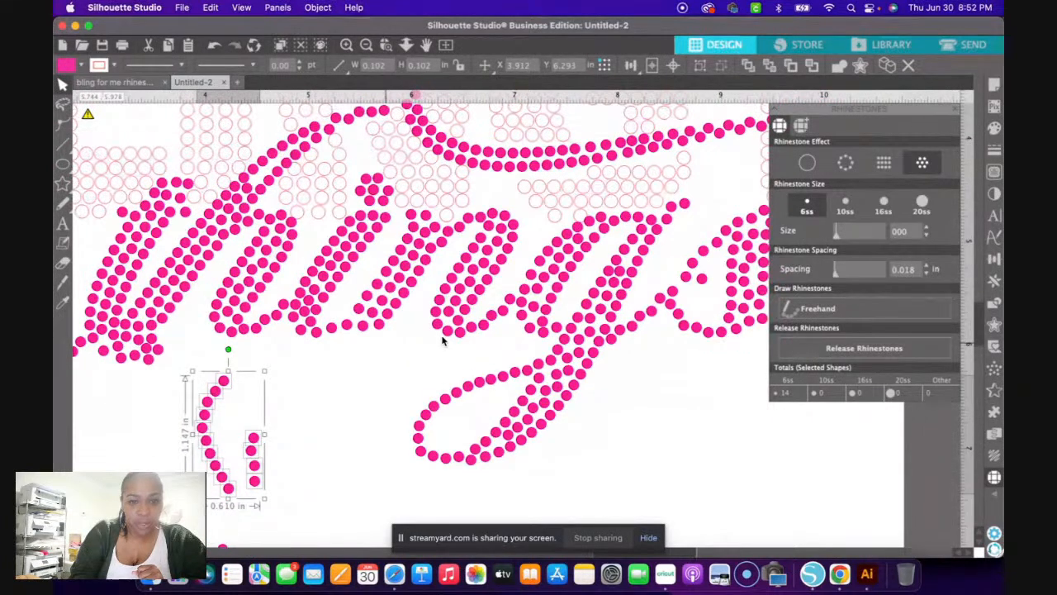
scroll(442, 340, "up", 3)
scroll(442, 340, "up", 1)
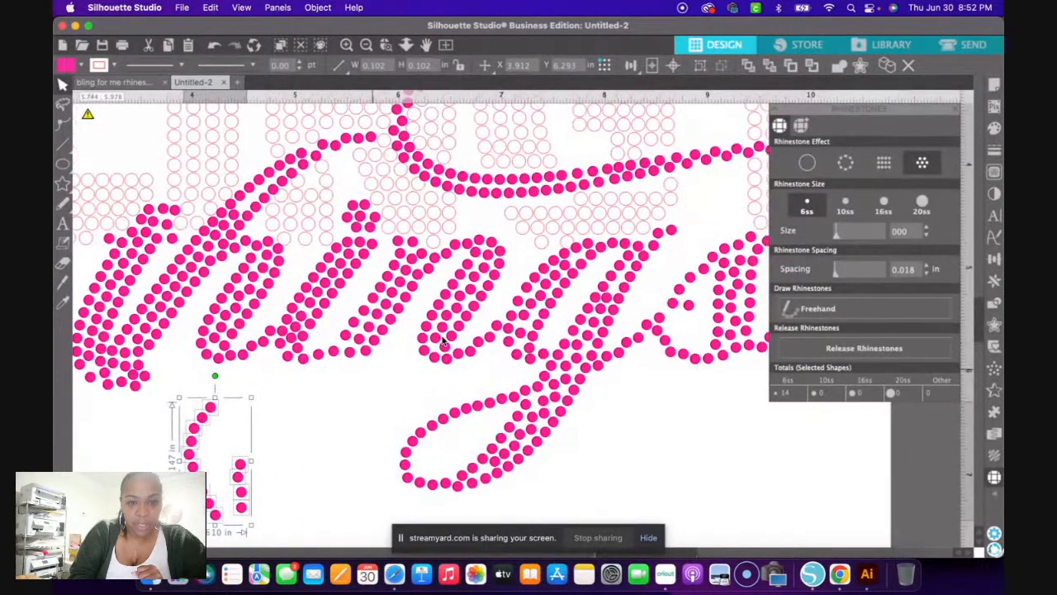
scroll(441, 340, "right", 1)
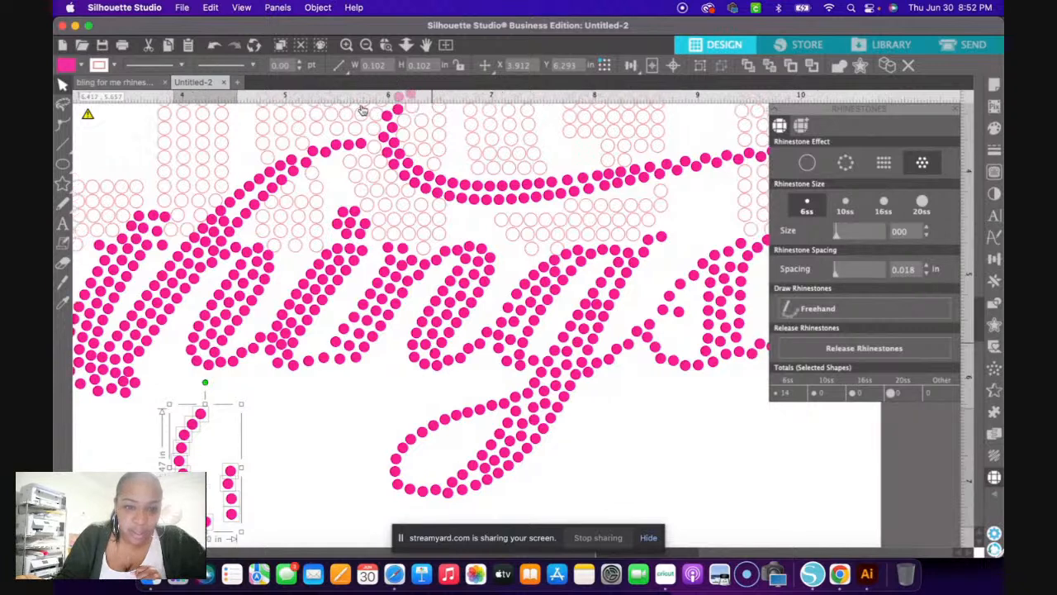
left_click(316, 158)
left_click_drag(315, 157, 366, 151)
key("Delete")
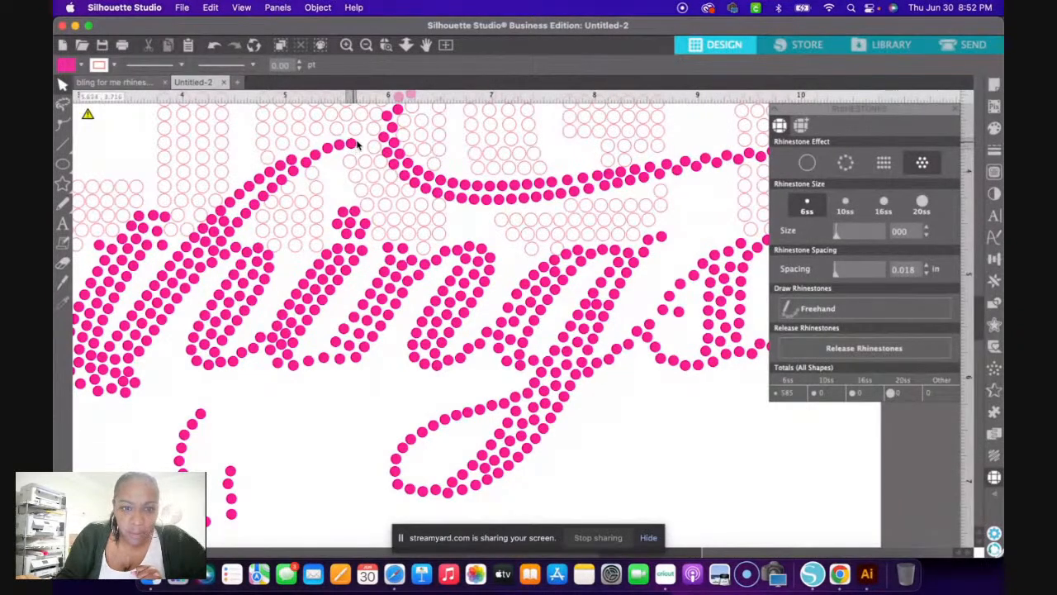
key("super+z")
left_click(299, 165)
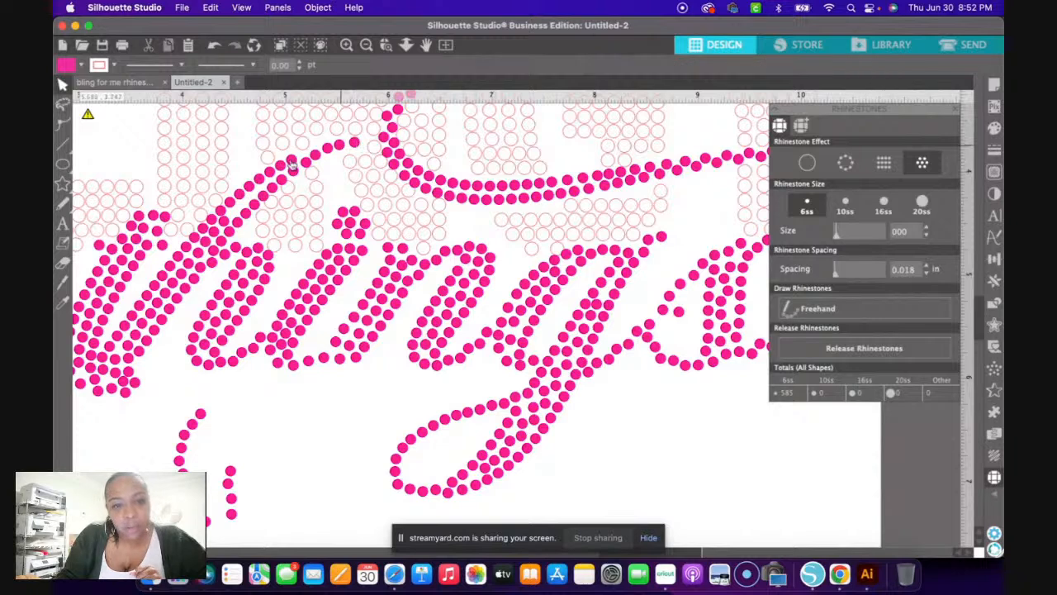
left_click(303, 164)
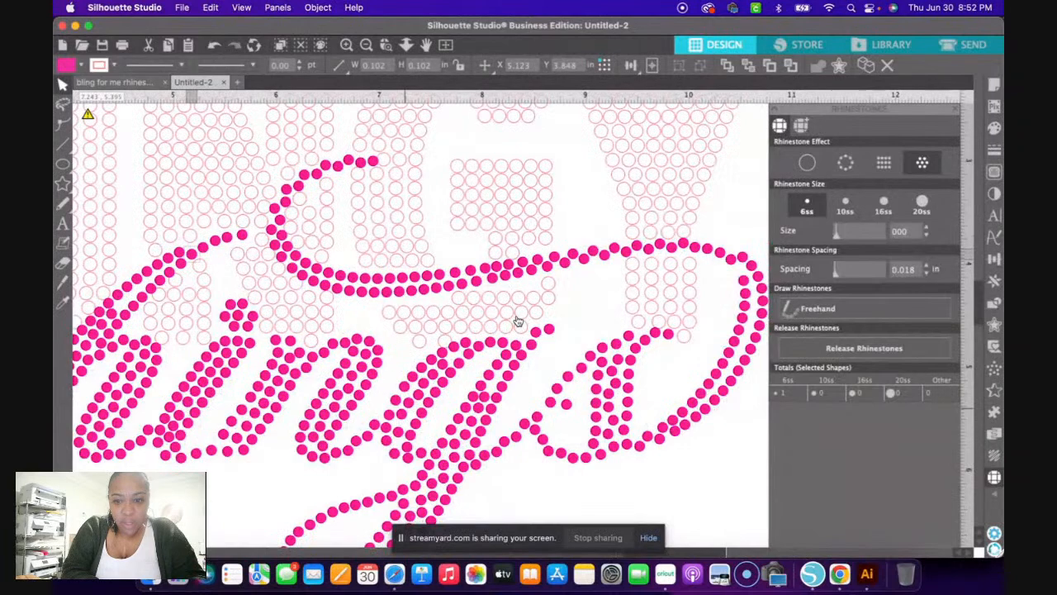
- Delete the end rhinestone of the long "s" swash's upper tip and shift the adjacent stones into a smoother curve
scroll(518, 321, "right", 1)
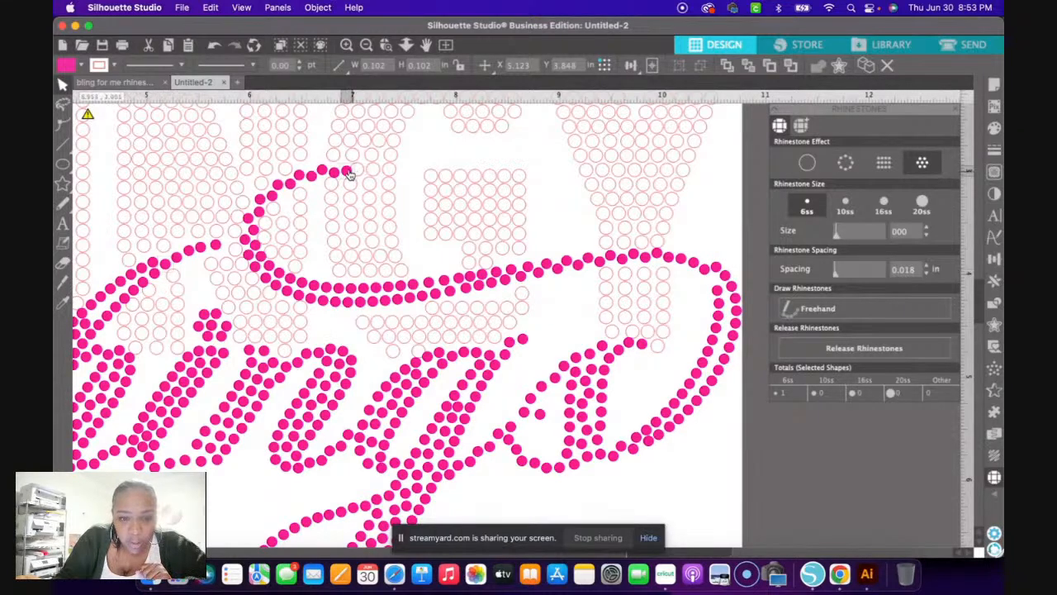
key("Delete")
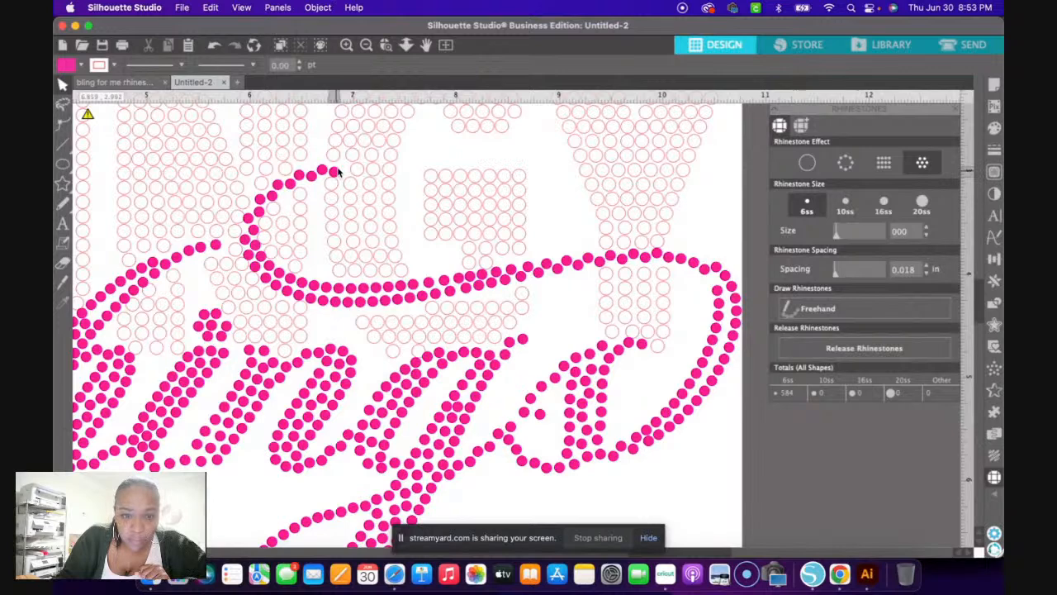
left_click(336, 170)
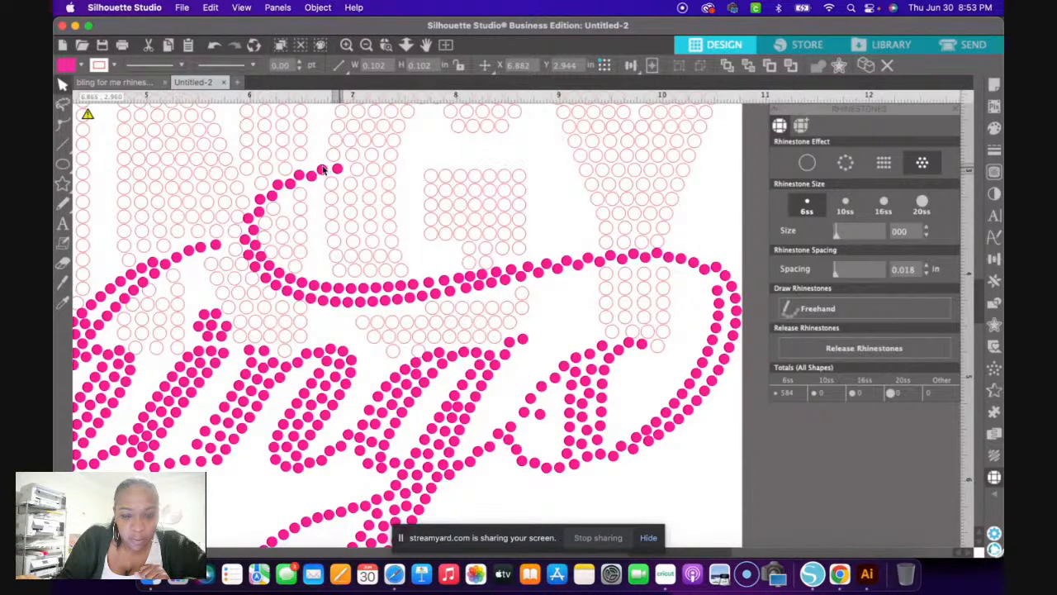
left_click(327, 172)
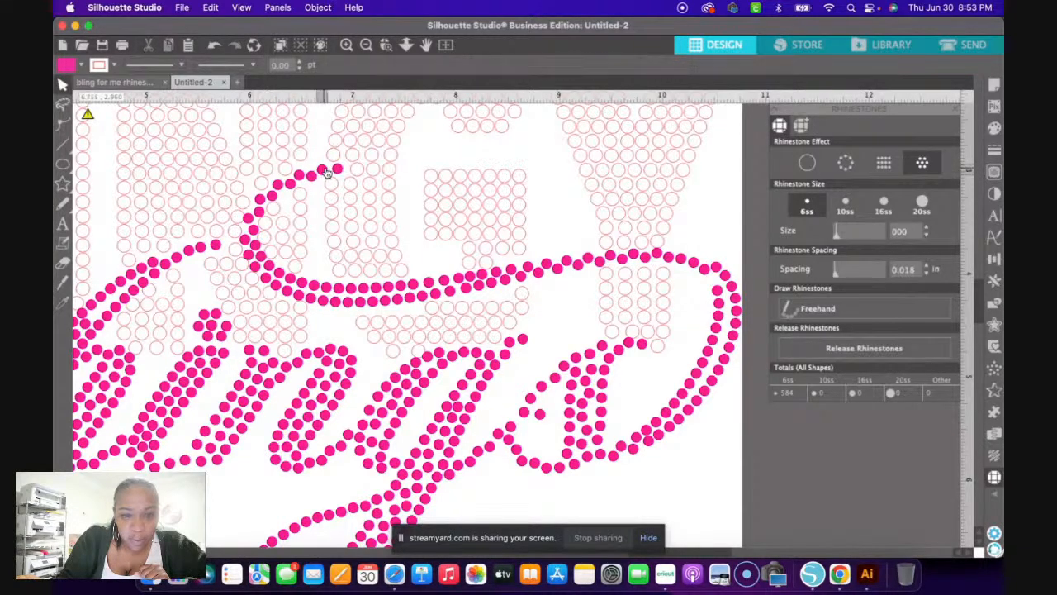
left_click(326, 171)
left_click(314, 178)
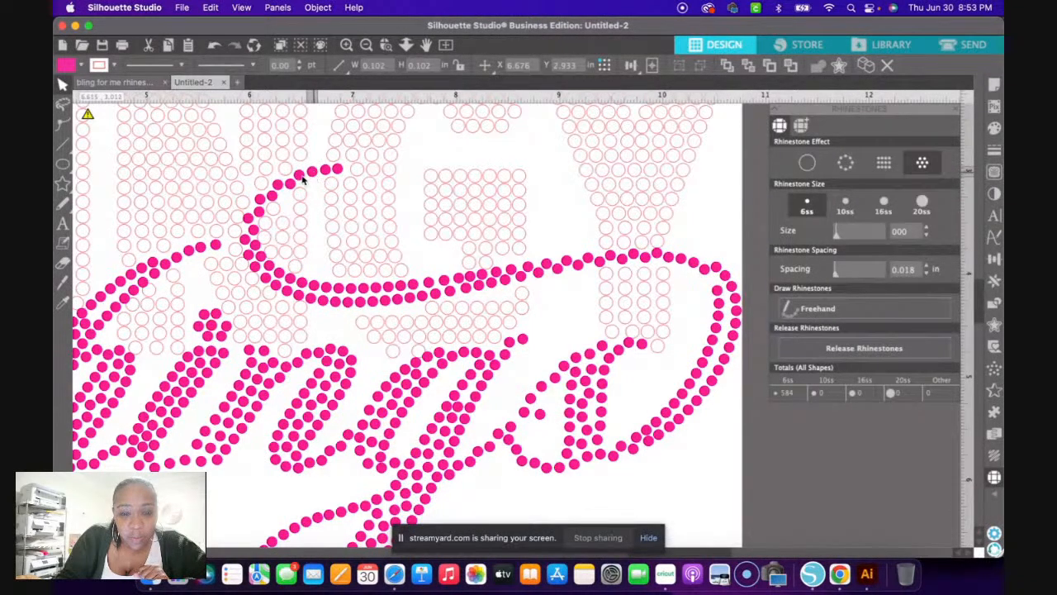
left_click(303, 180)
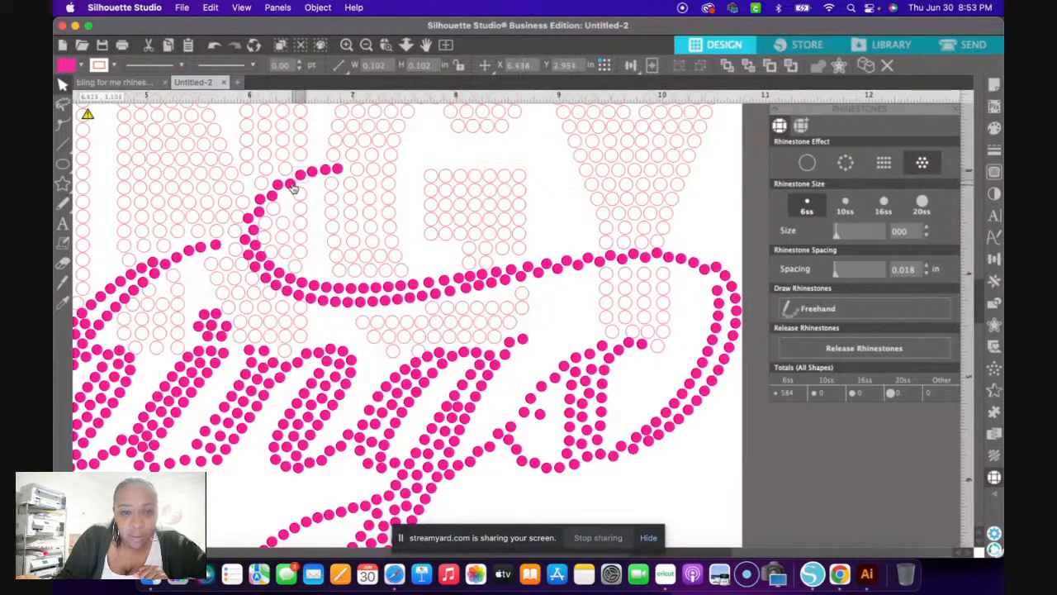
left_click(292, 184)
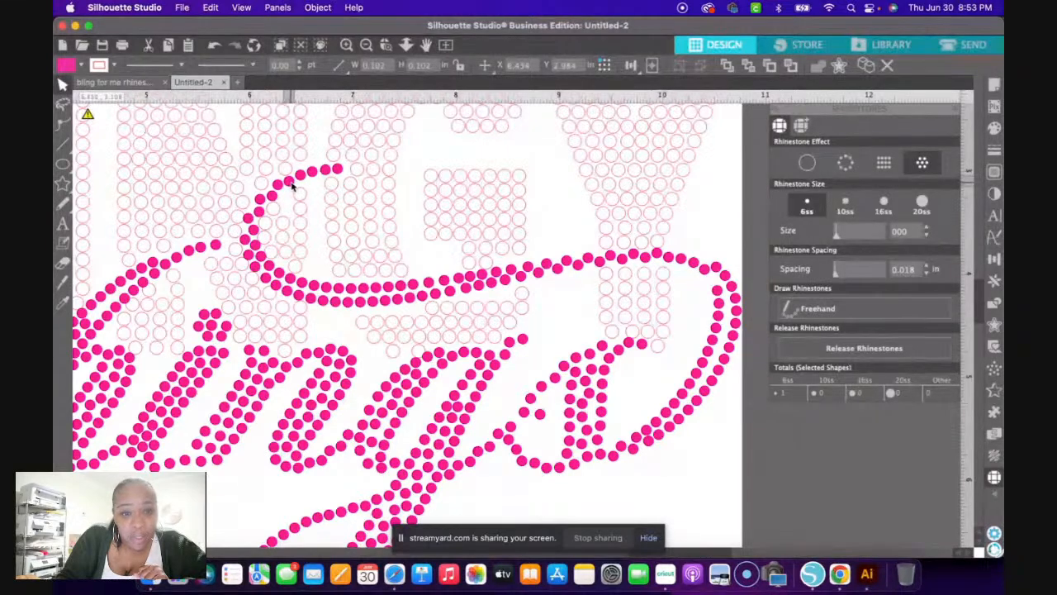
left_click(271, 197)
left_click(269, 195)
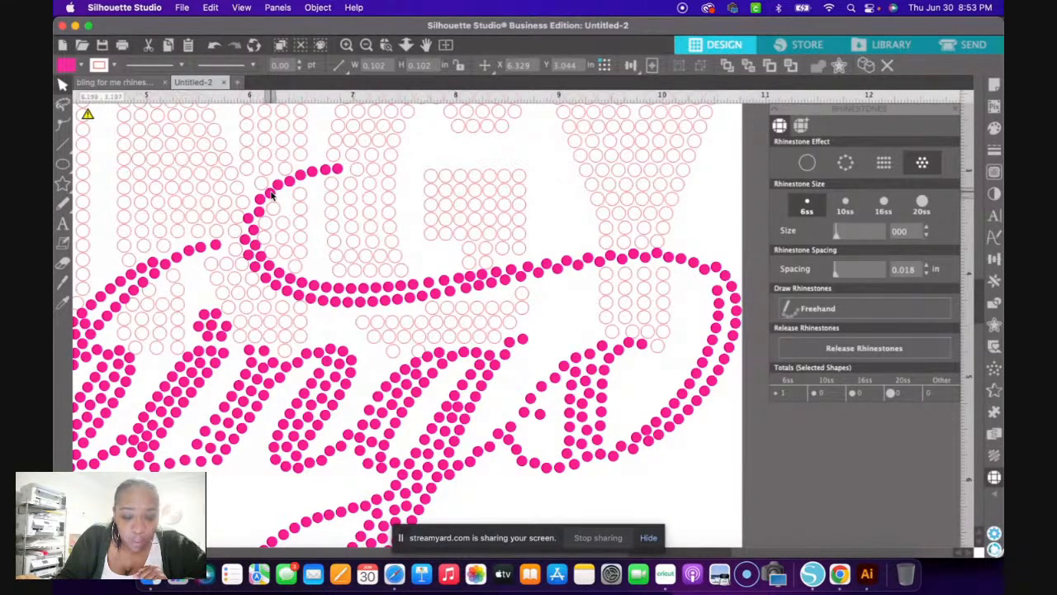
key("Delete")
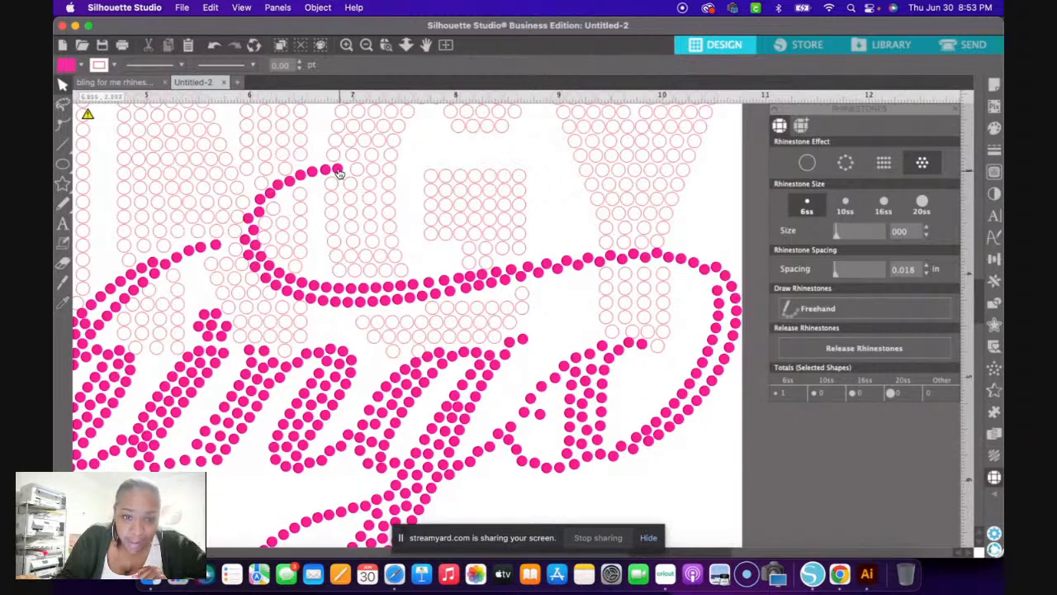
- Respace the rhinestones evenly from the "s" swash's upper tip down into its bend
left_click(339, 171)
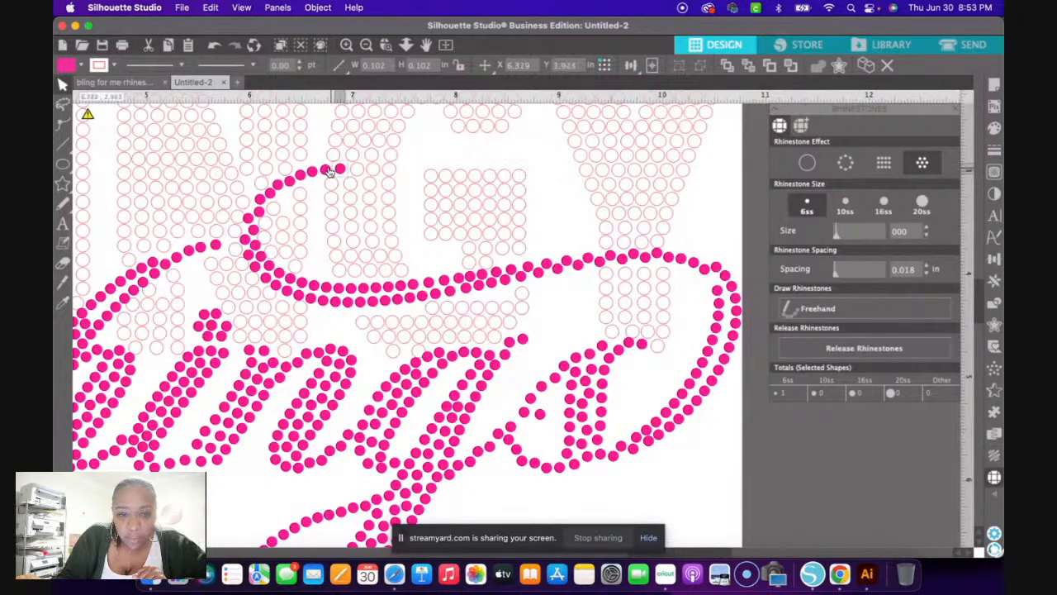
left_click(331, 171)
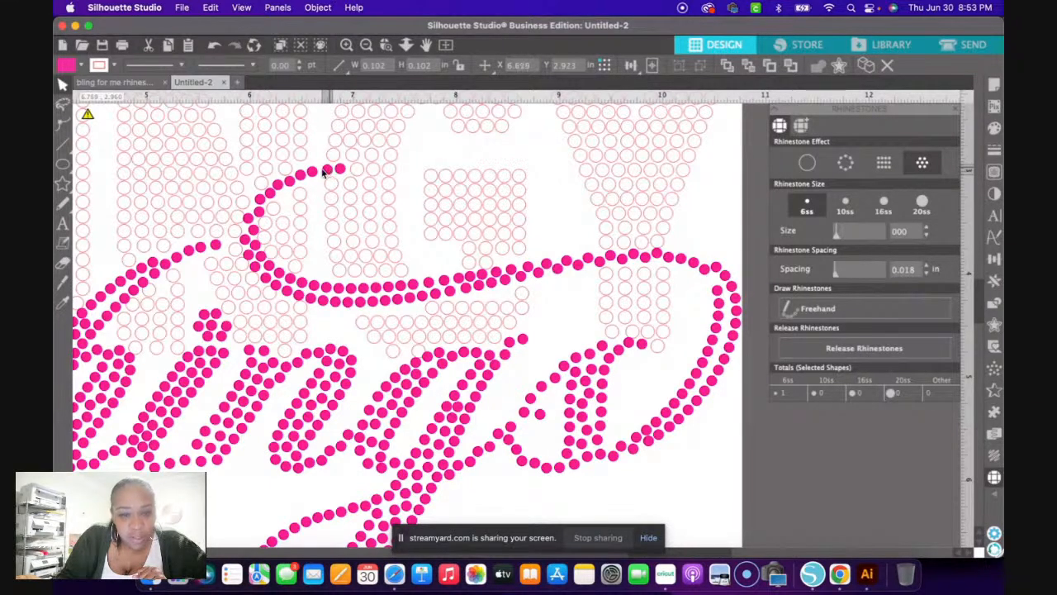
left_click(317, 173)
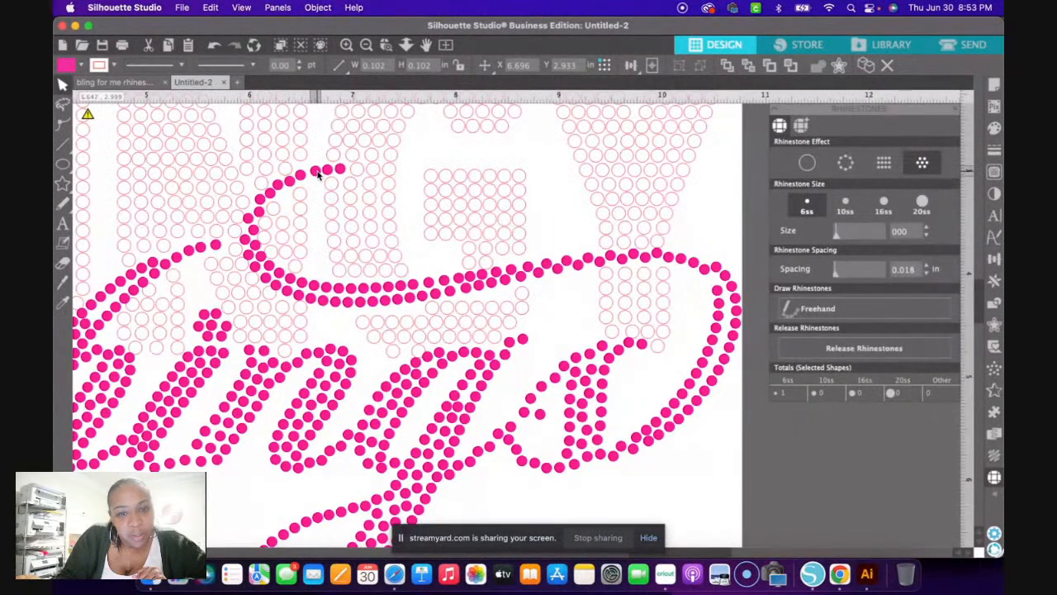
key("Delete")
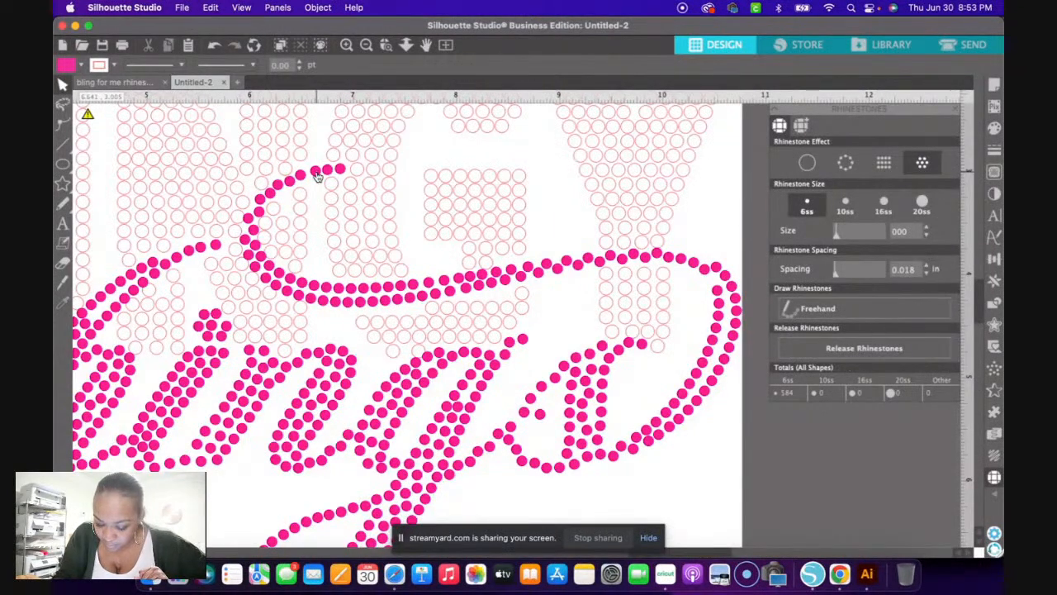
left_click_drag(303, 177, 305, 176)
left_click(293, 184)
left_click_drag(294, 183, 273, 193)
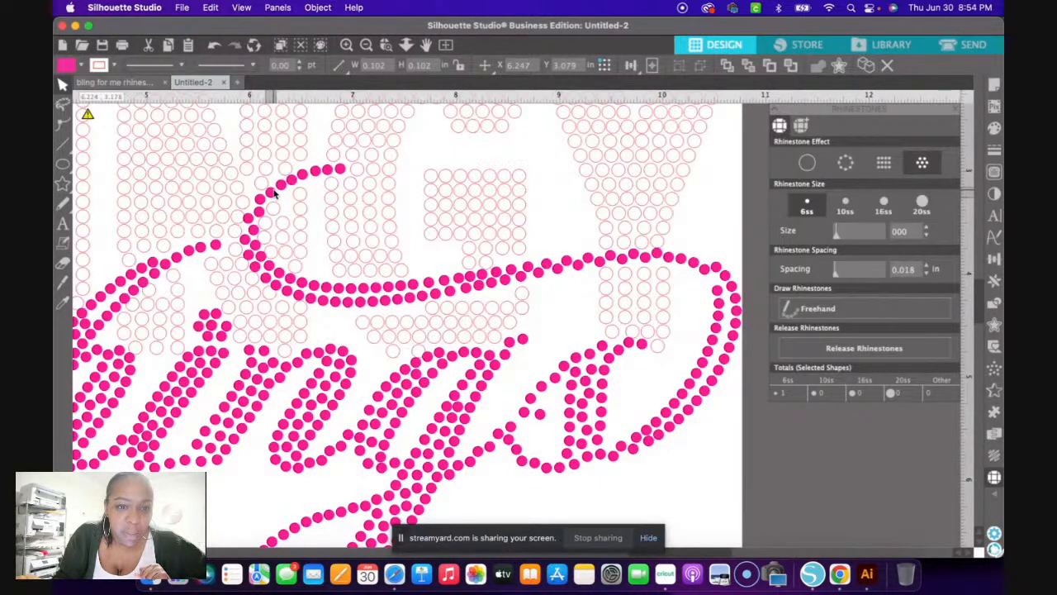
left_click_drag(276, 192, 263, 204)
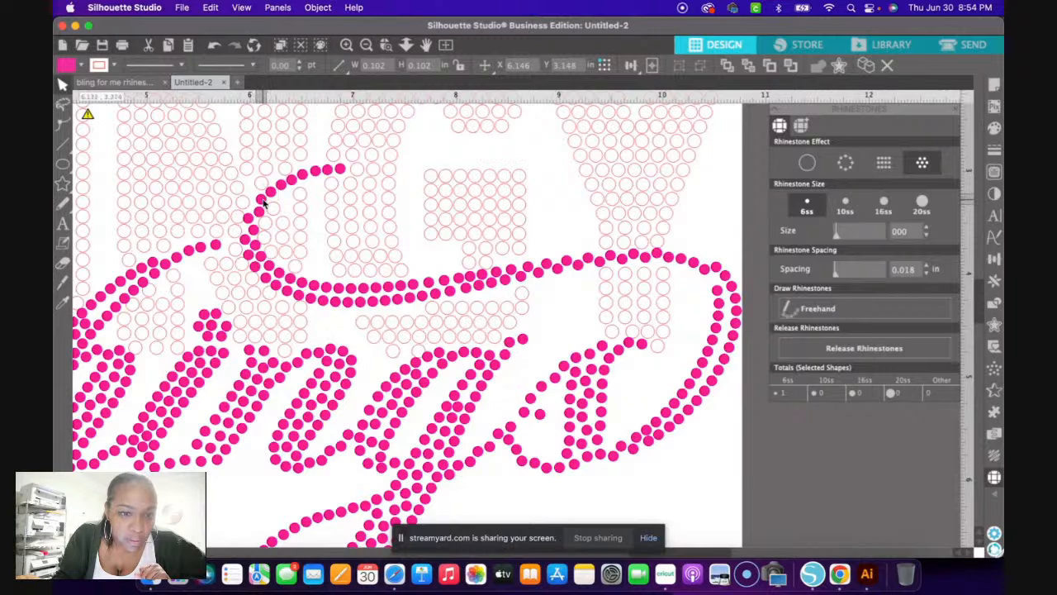
left_click_drag(262, 203, 258, 212)
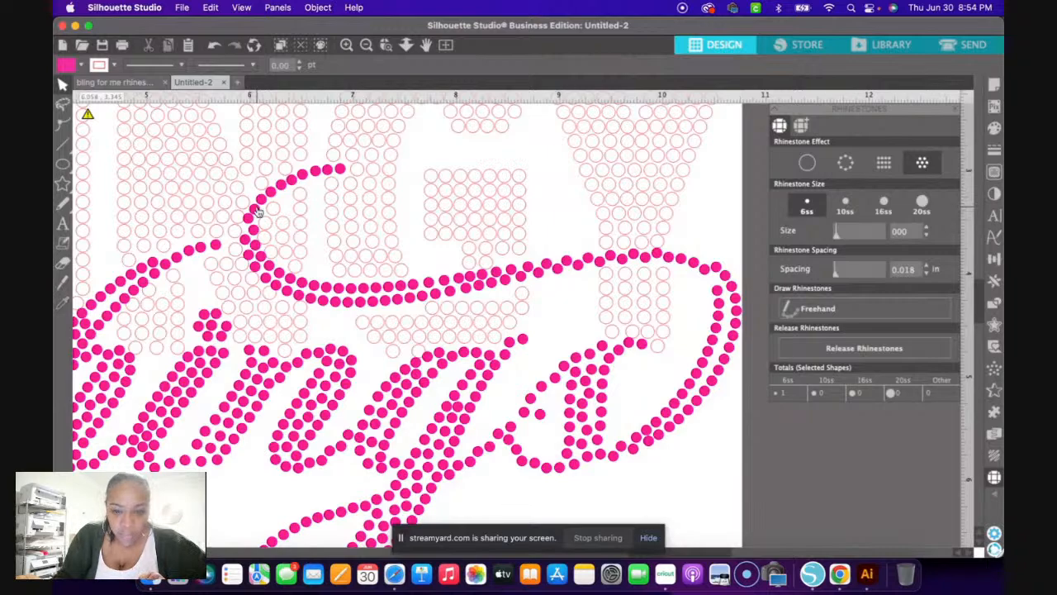
left_click(291, 221)
- Straighten and evenly respace the rhinestones along the top of the long "s" swash where it crosses the "Y"
scroll(433, 309, "down", 2)
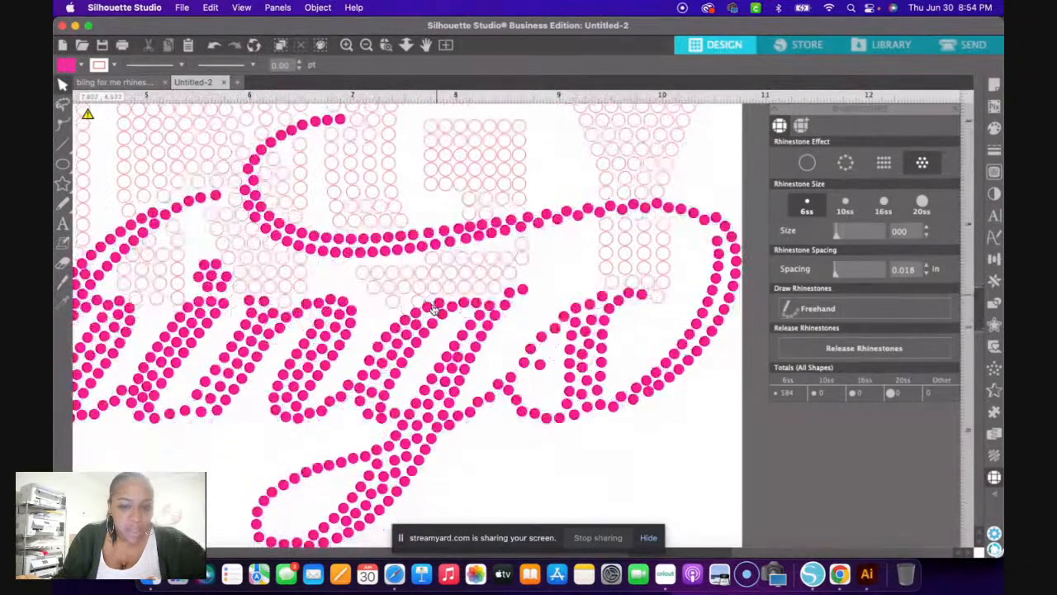
scroll(433, 309, "down", 5)
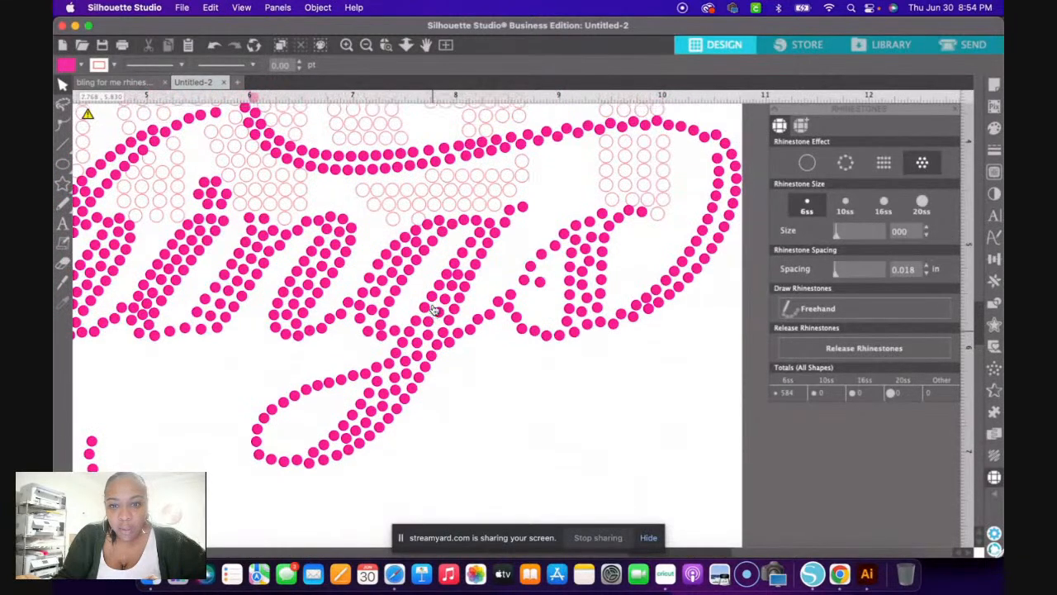
scroll(432, 309, "up", 2)
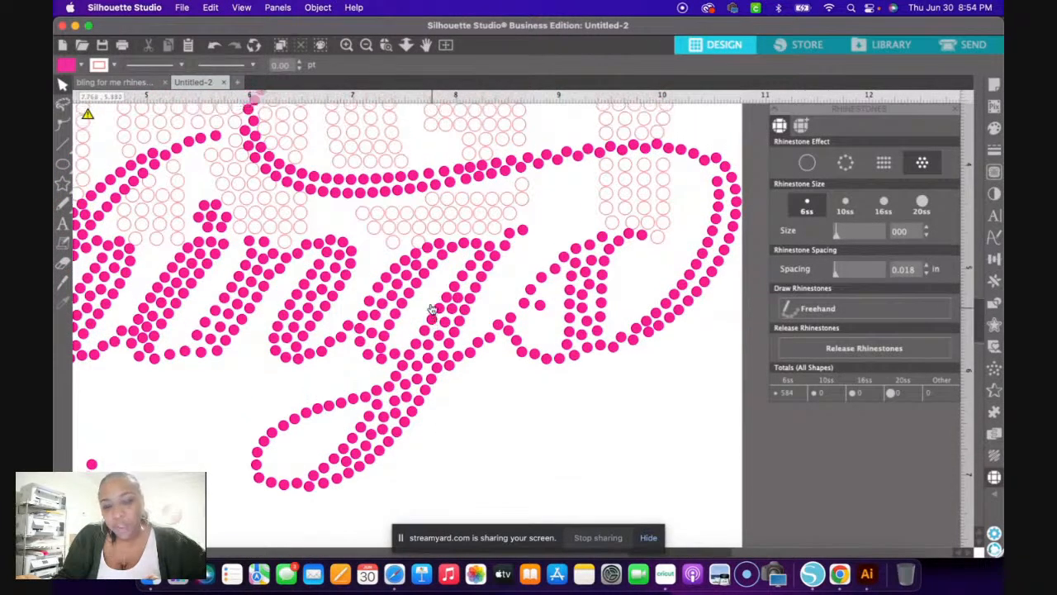
scroll(432, 309, "up", 1)
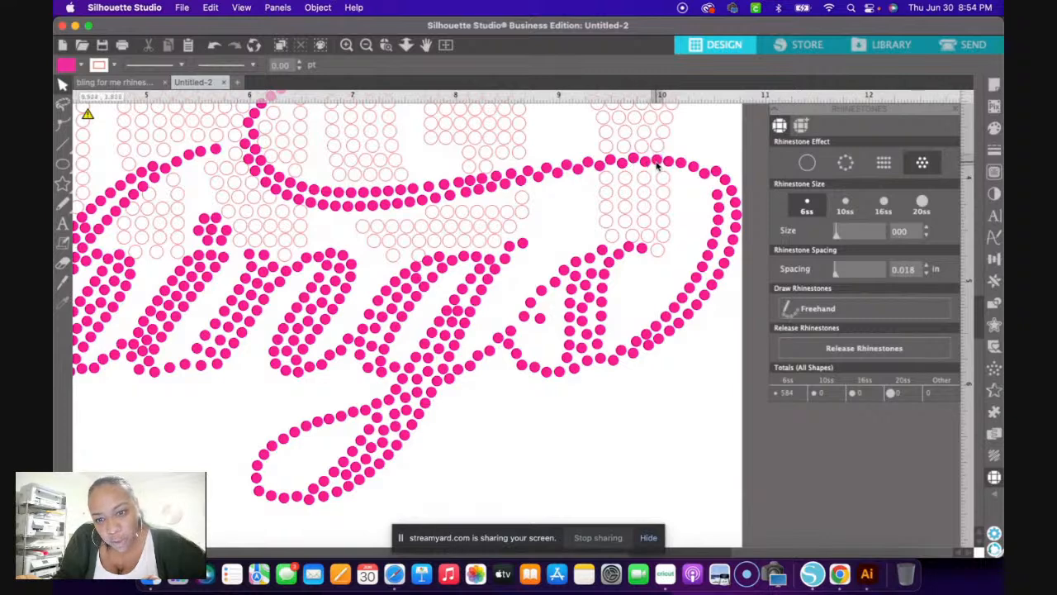
left_click(658, 166)
left_click(655, 165)
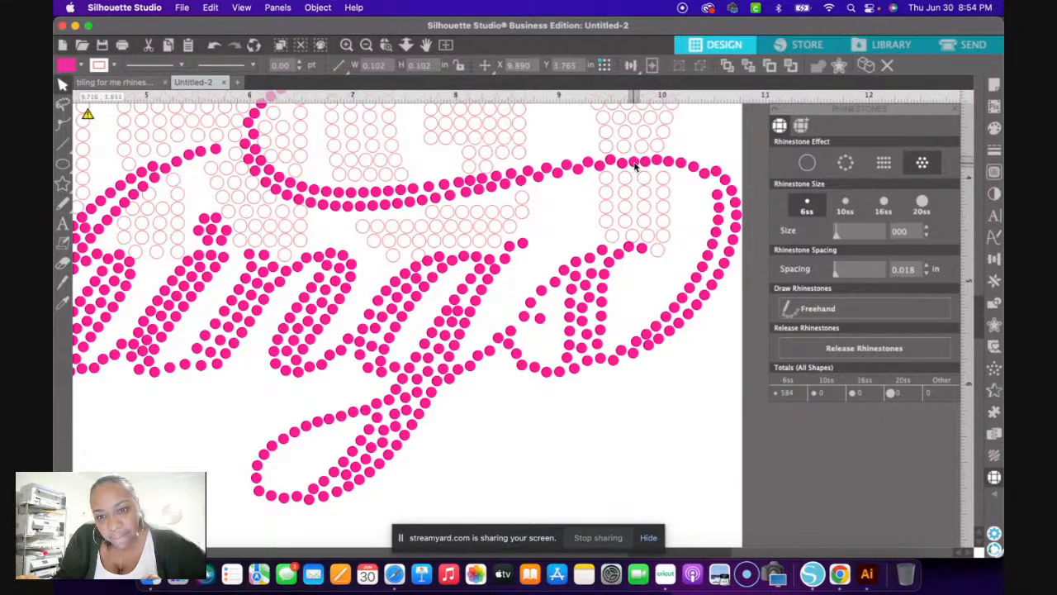
left_click(634, 166)
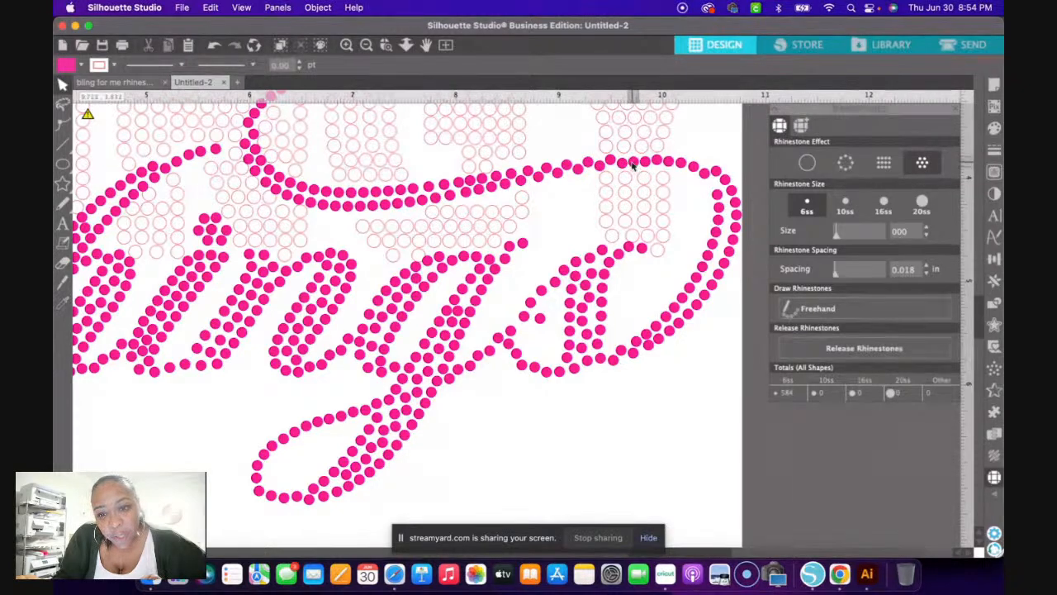
left_click(632, 165)
left_click(621, 165)
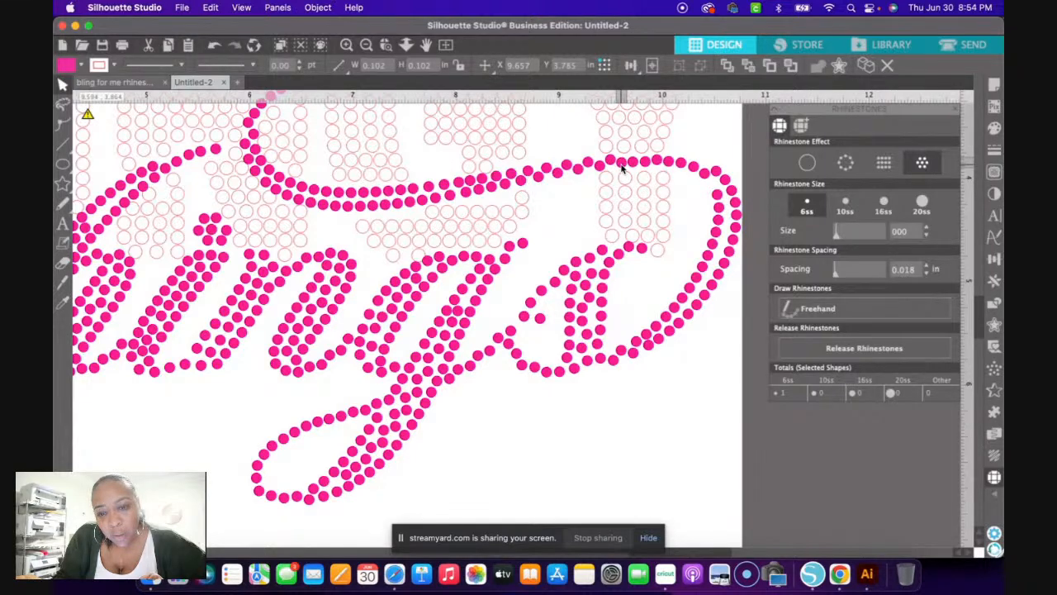
left_click(616, 163)
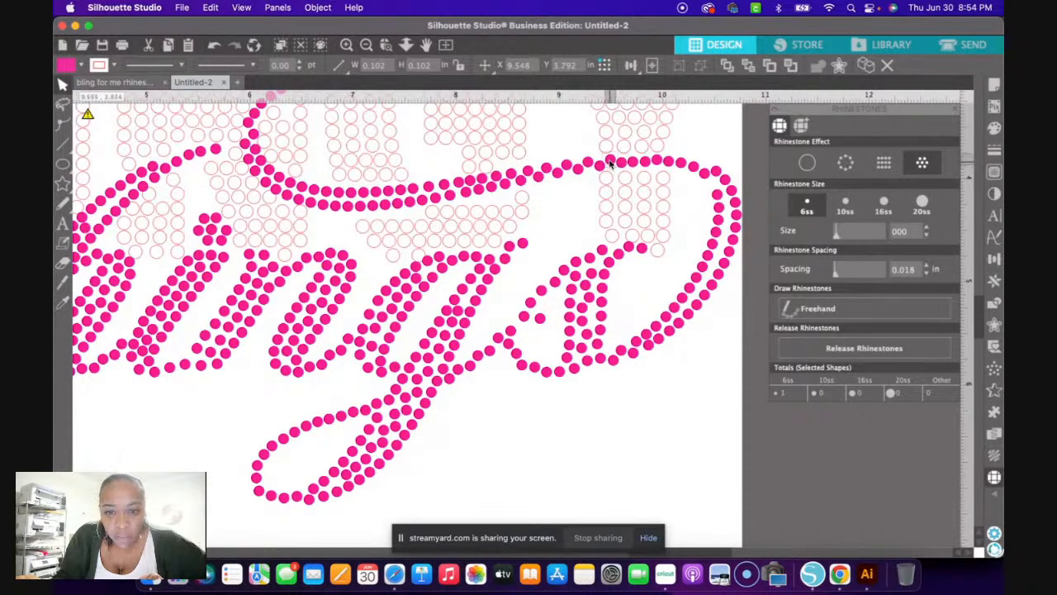
left_click(704, 172)
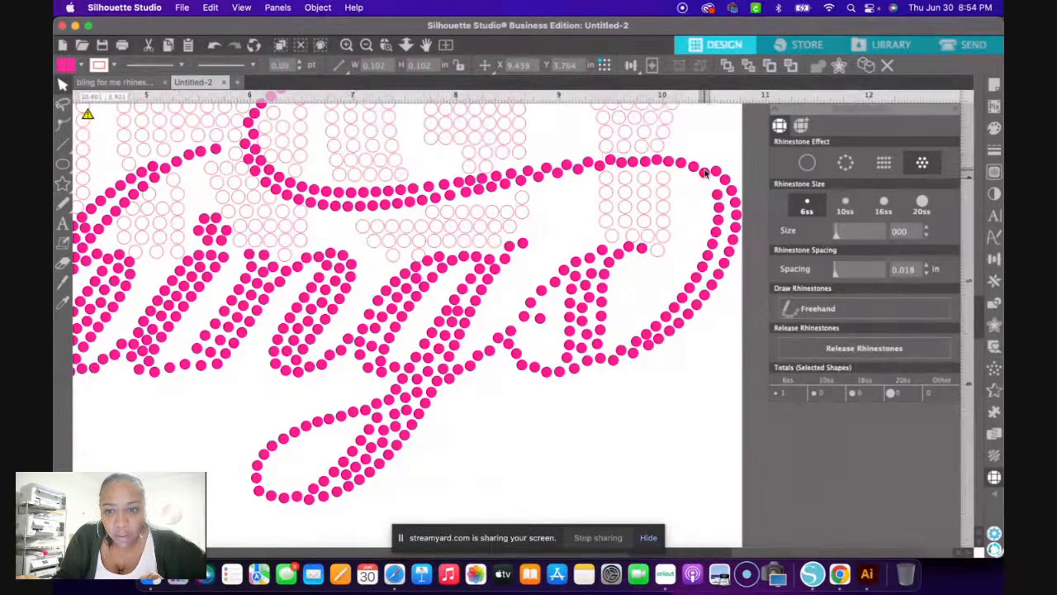
- Delete one crowded rhinestone from the top of the "s" swash beneath the "Y" and spread its neighbours evenly across the gap
left_click(616, 168)
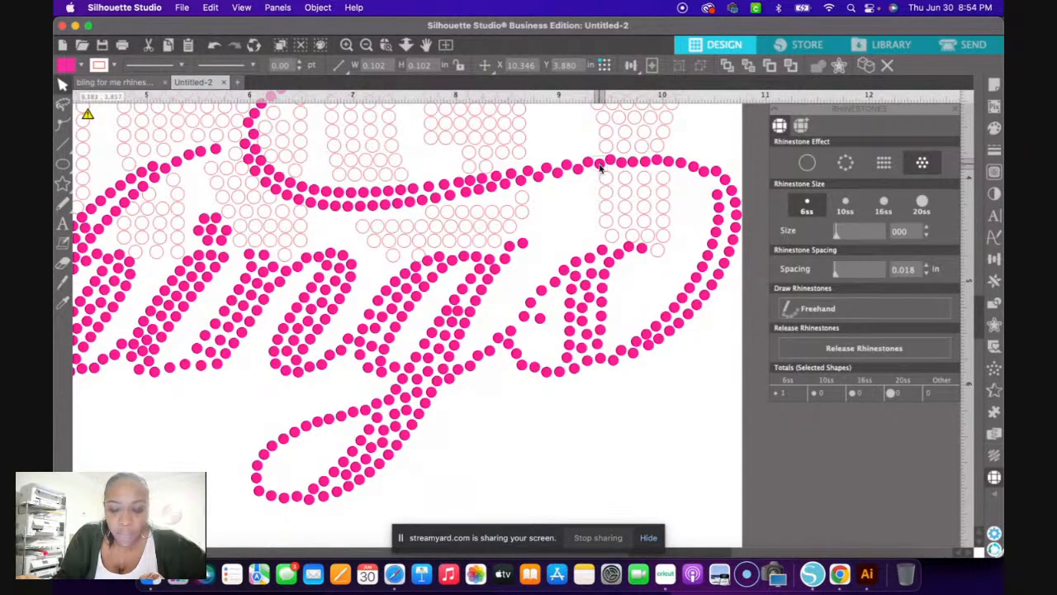
key("Delete")
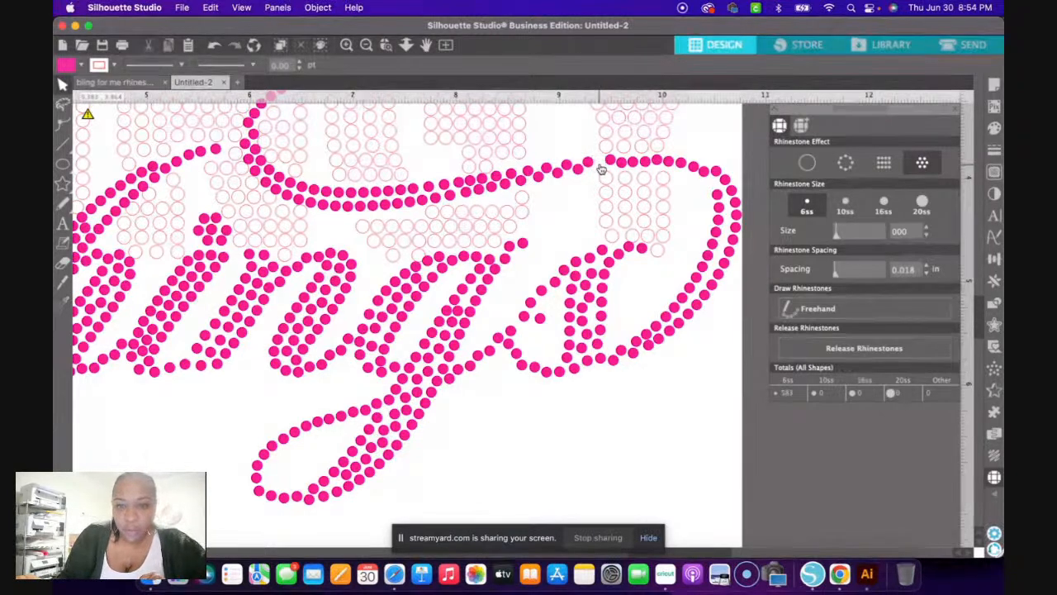
left_click(607, 164)
left_click_drag(608, 165, 619, 166)
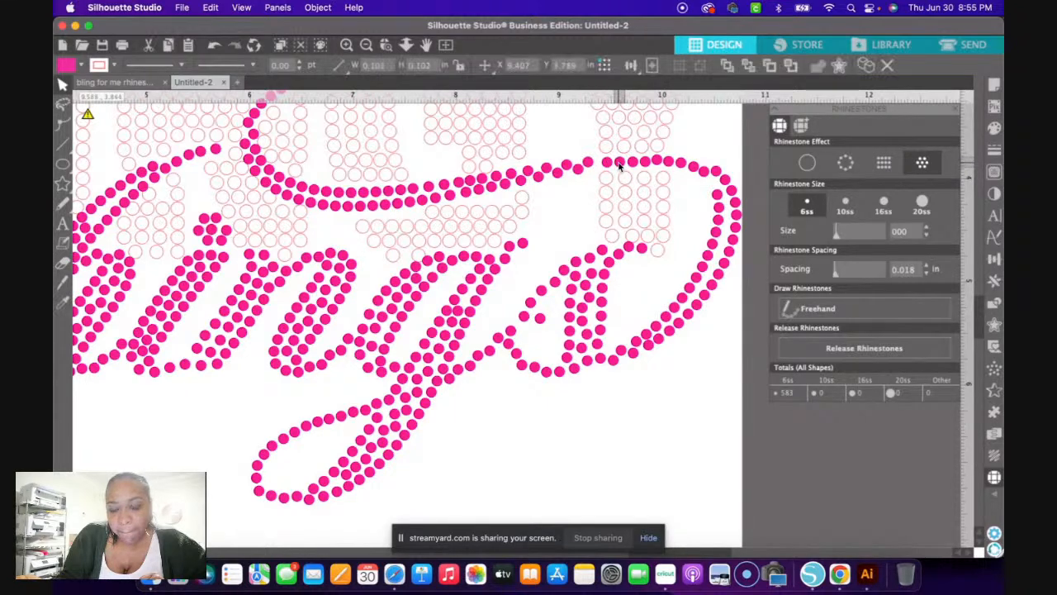
left_click(593, 165)
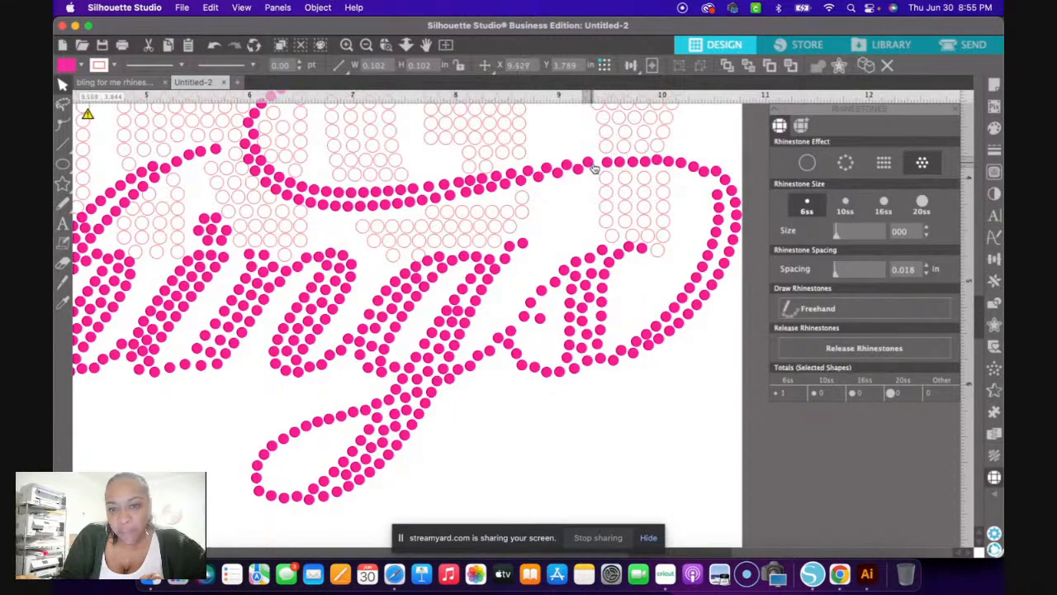
left_click_drag(594, 165, 596, 168)
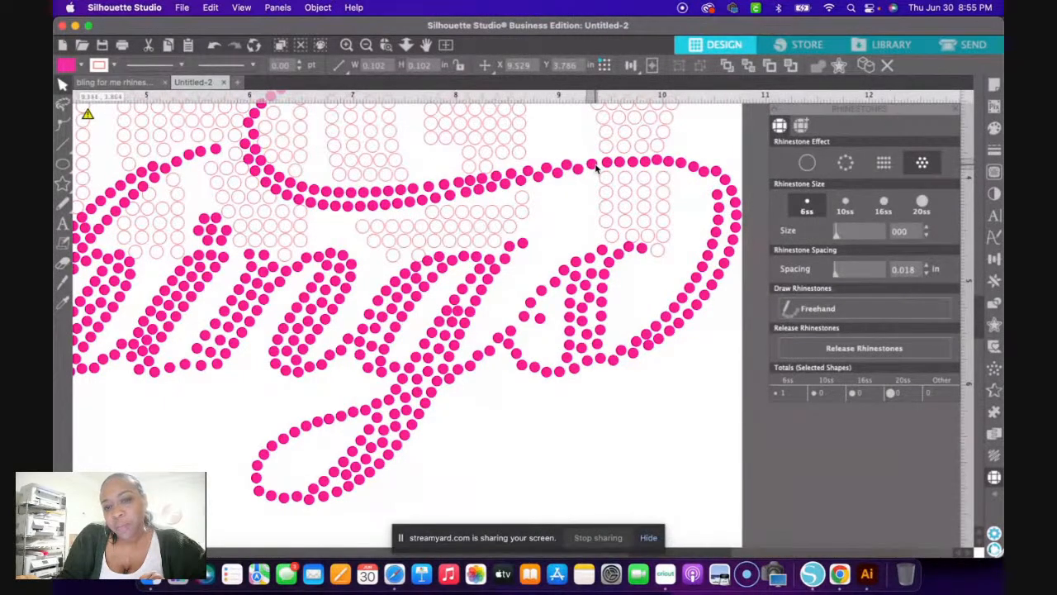
left_click(596, 169)
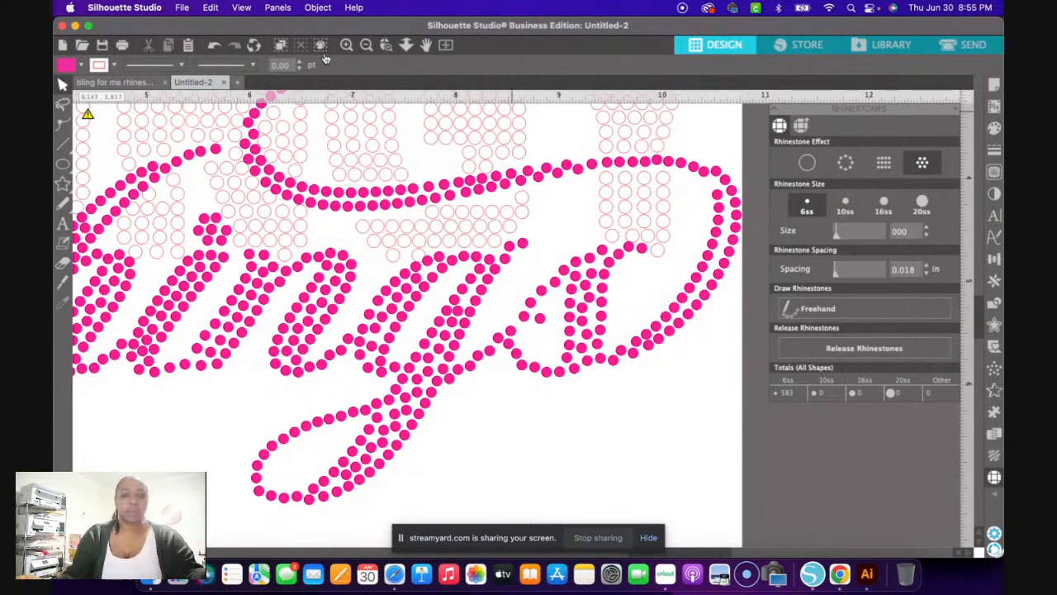
- Delete all the leftover spare rhinestones beneath the word "things"
left_click(367, 46)
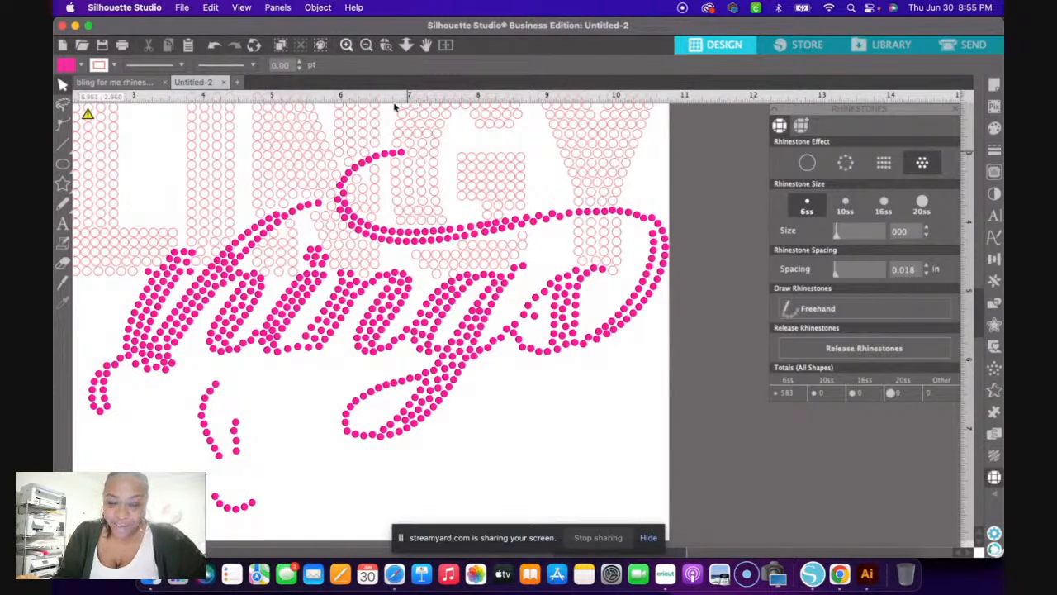
left_click(366, 45)
left_click_drag(293, 345, 361, 462)
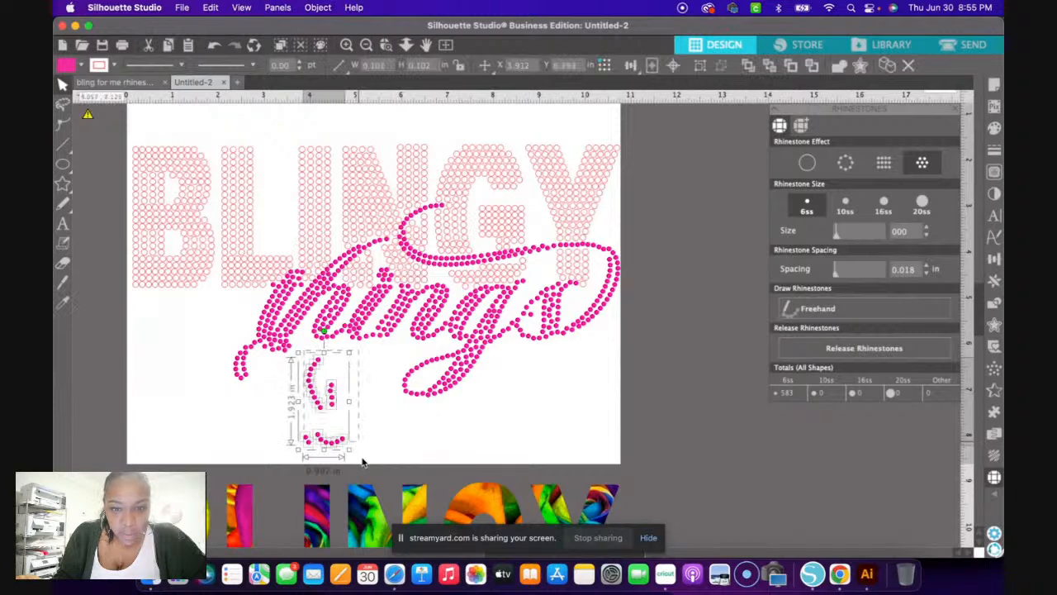
key("Delete")
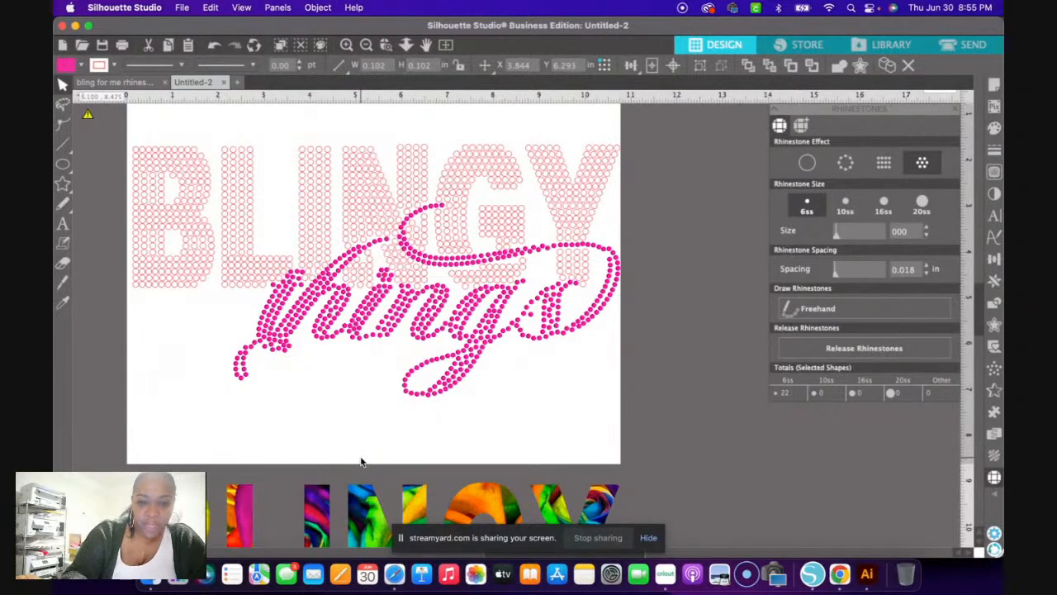
- Move the "BLINGY" rhinestone word up clear of "things" and group all the stones of "things" together
left_click(345, 184)
left_click_drag(339, 139, 349, 91)
left_click_drag(228, 211, 616, 456)
left_click_drag(685, 452, 685, 452)
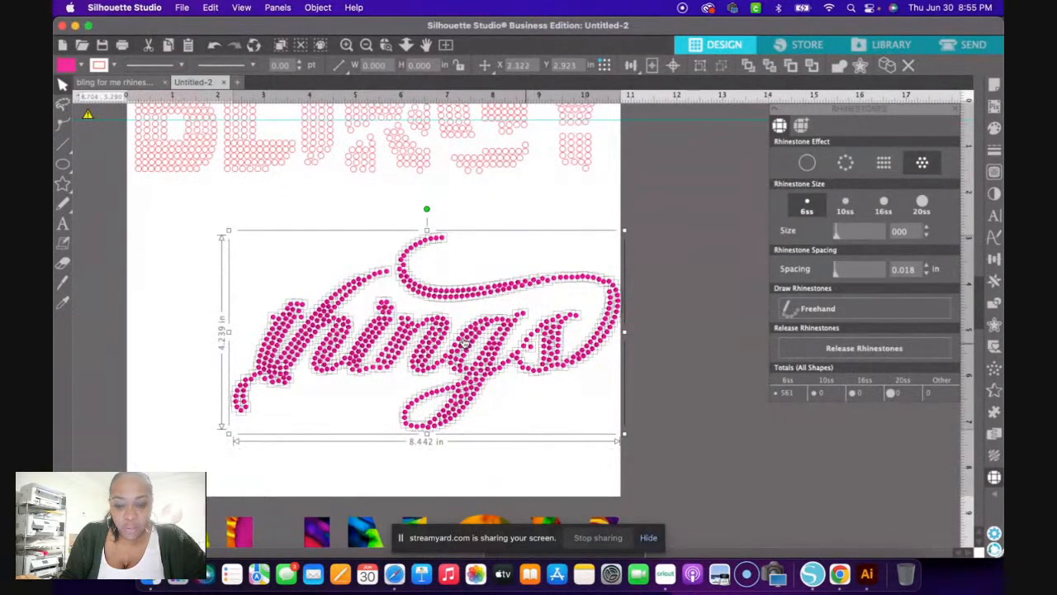
right_click(467, 348)
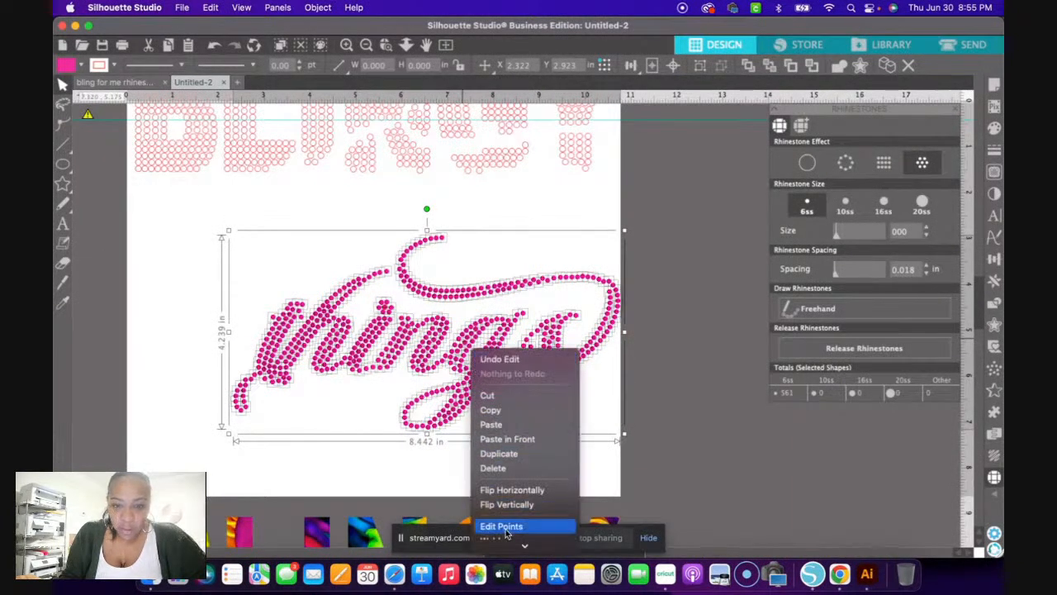
left_click(499, 474)
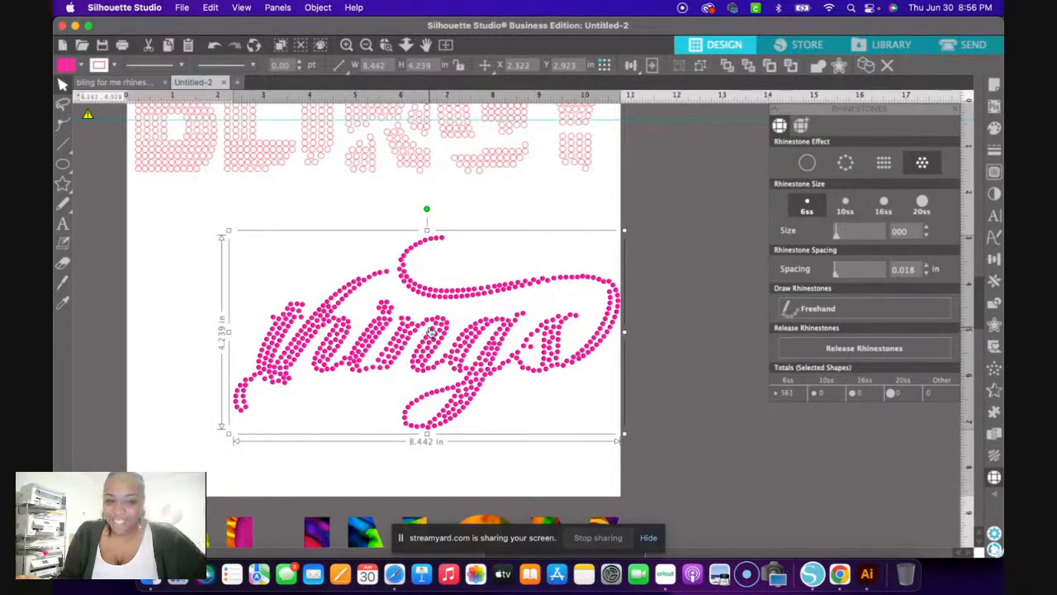
- Make the grouped "things" rhinestones a compound path and set their line colour to transparent
right_click(425, 331)
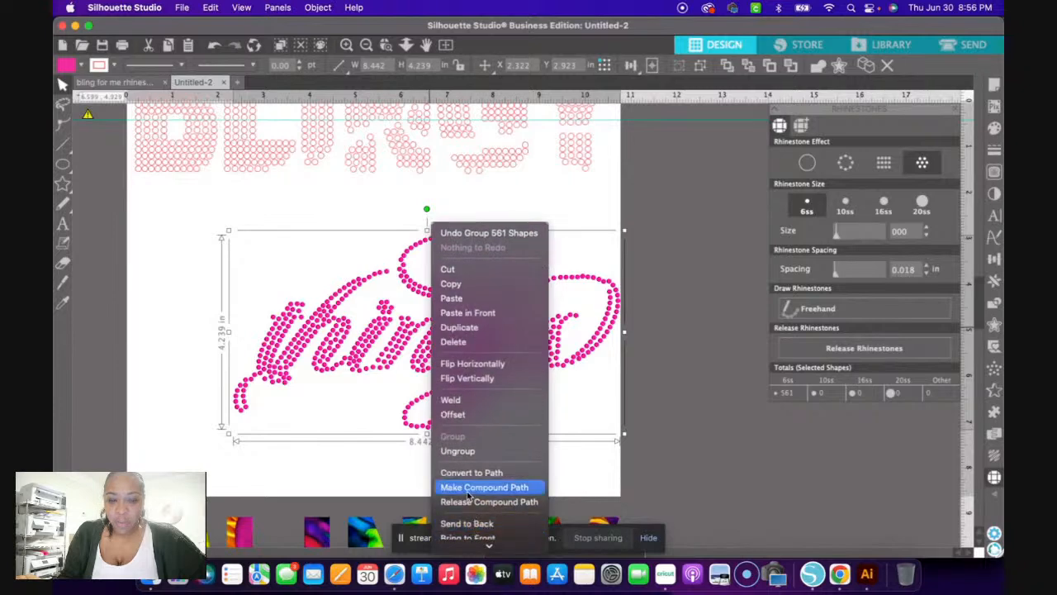
left_click(467, 490)
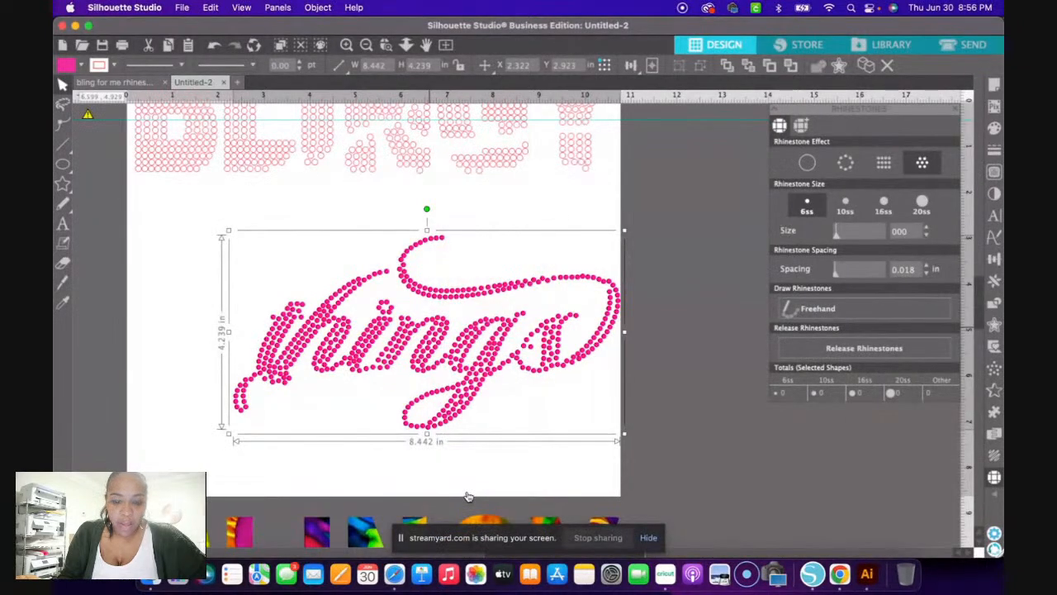
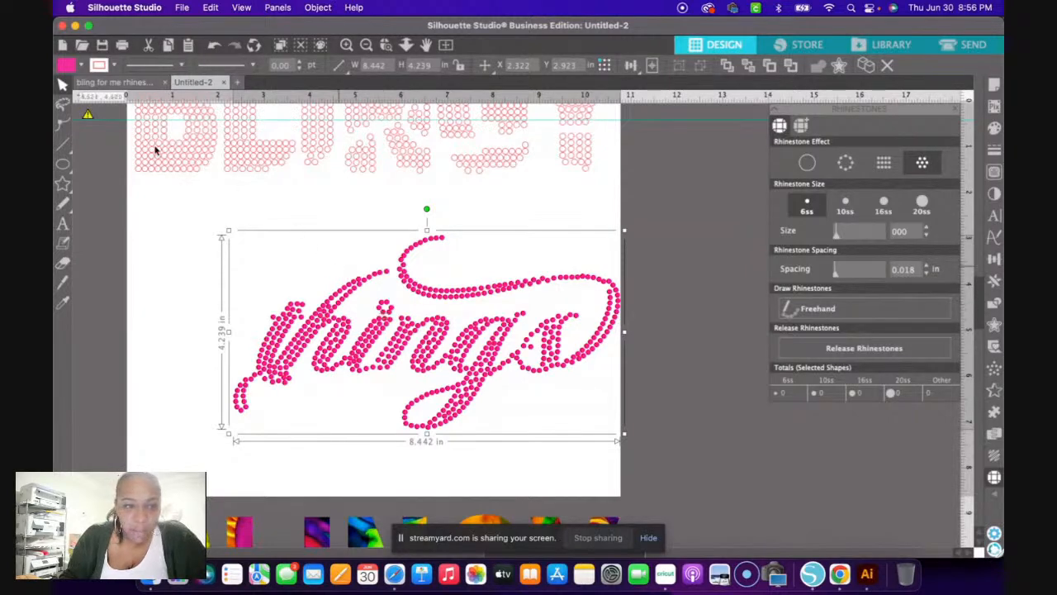
left_click(115, 66)
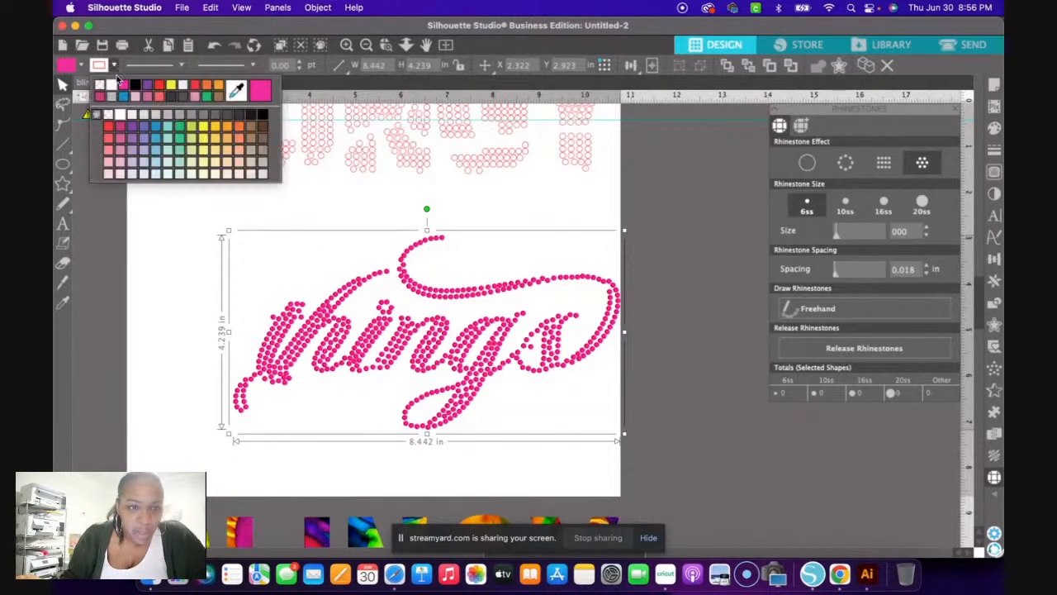
left_click(100, 86)
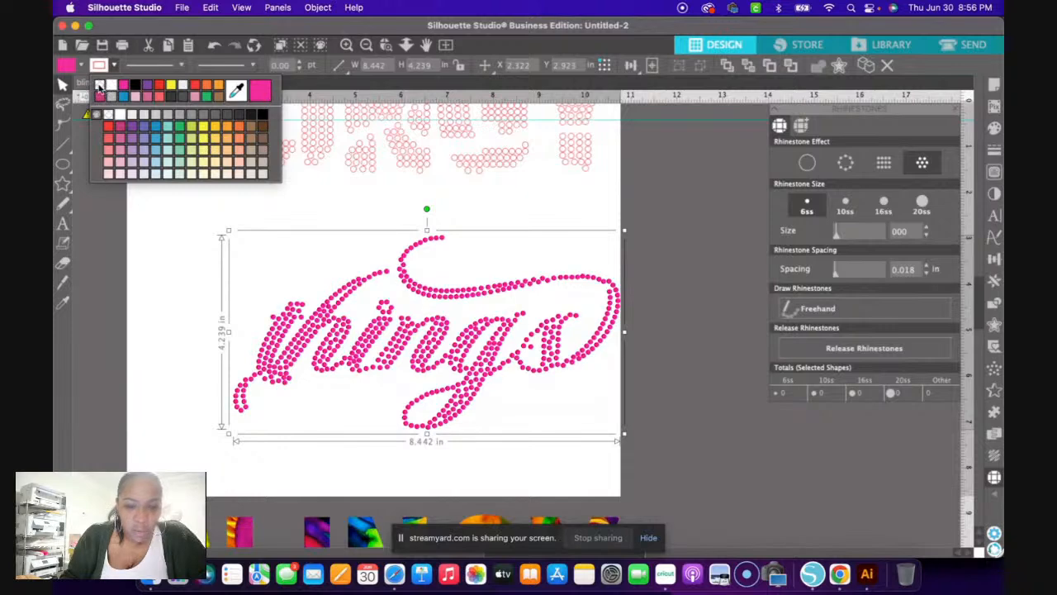
left_click(120, 324)
left_click(120, 325)
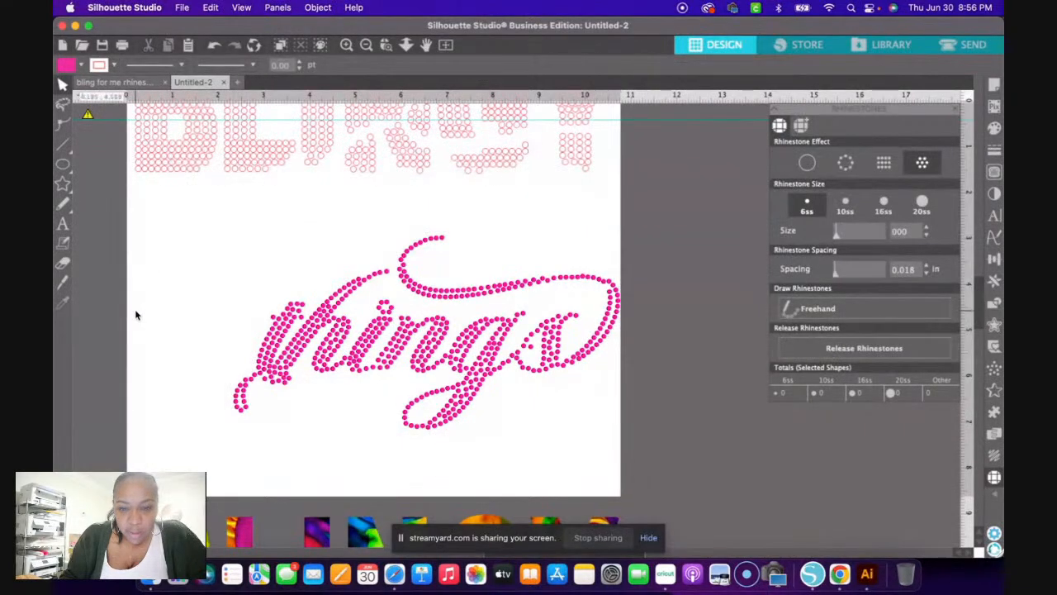
- Move the "things" script up so it overlaps the lower part of "BLINGY" again
left_click(480, 341)
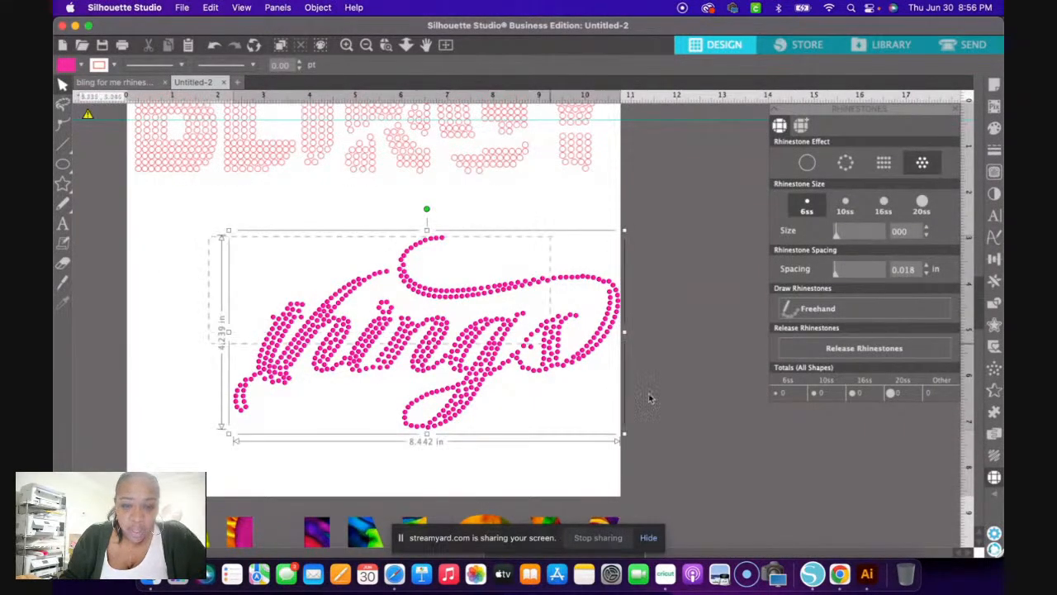
left_click_drag(465, 345, 474, 217)
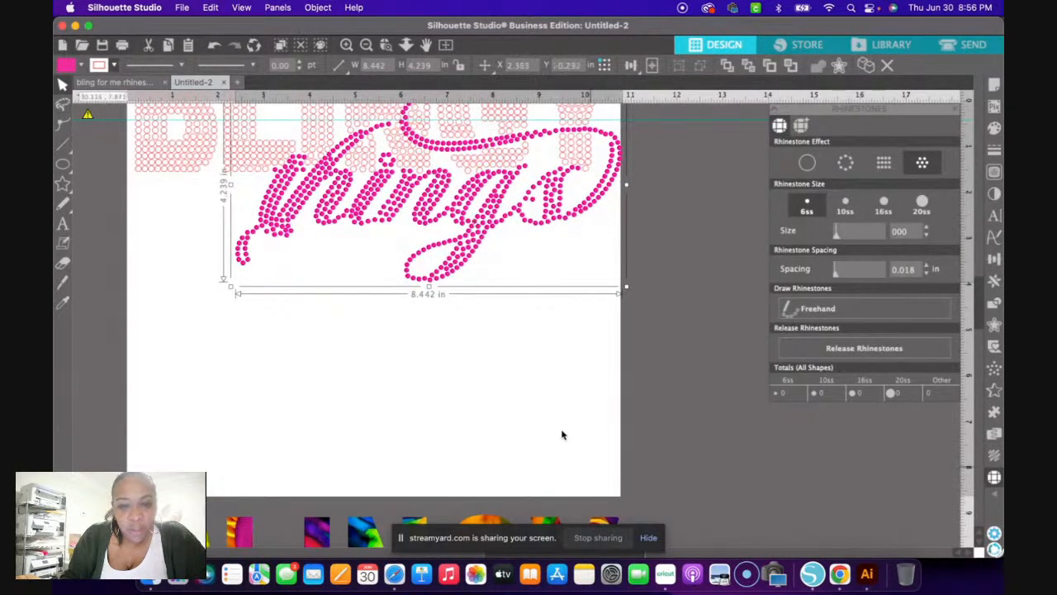
scroll(269, 399, "up", 5)
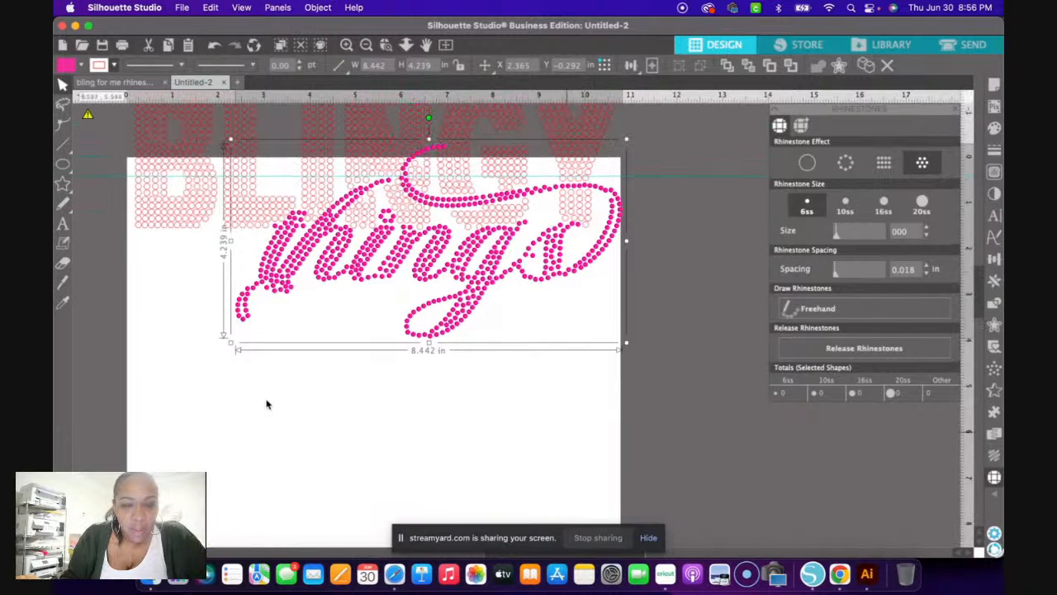
scroll(267, 403, "up", 4)
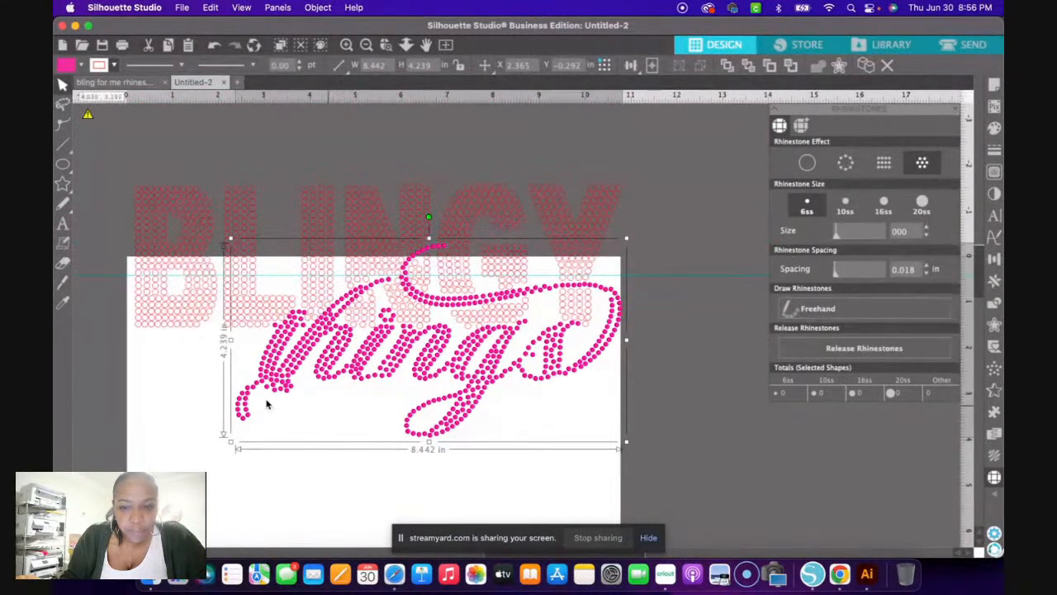
scroll(266, 403, "up", 2)
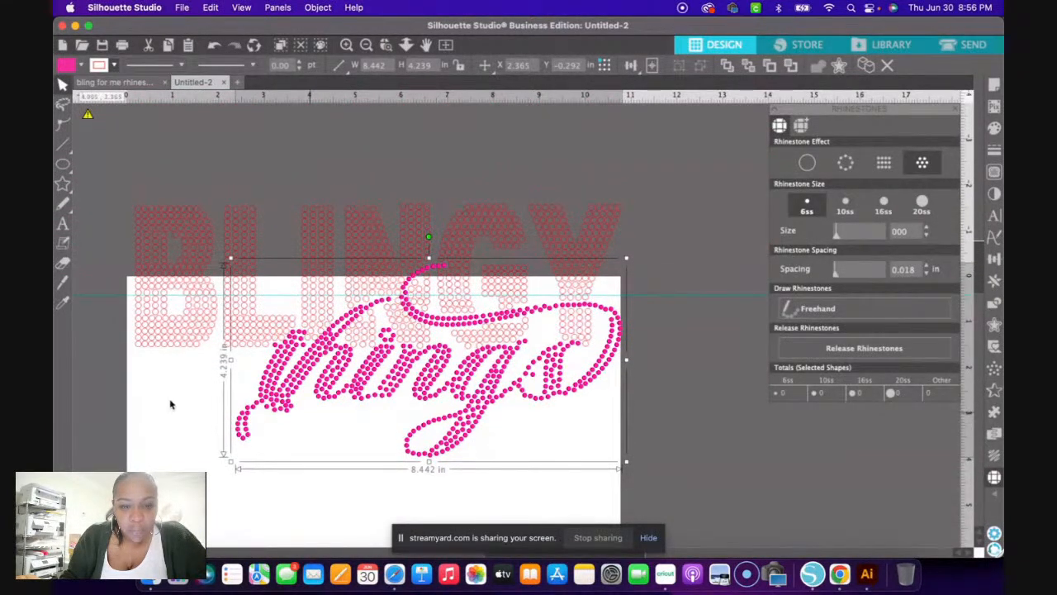
scroll(96, 403, "up", 2)
left_click(97, 405)
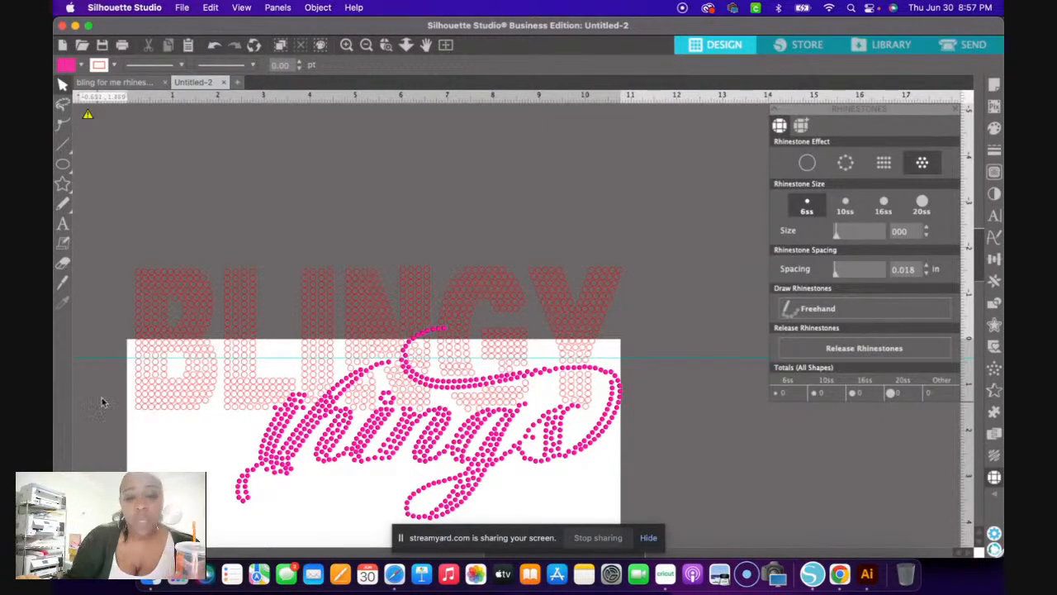
scroll(147, 341, "down", 2)
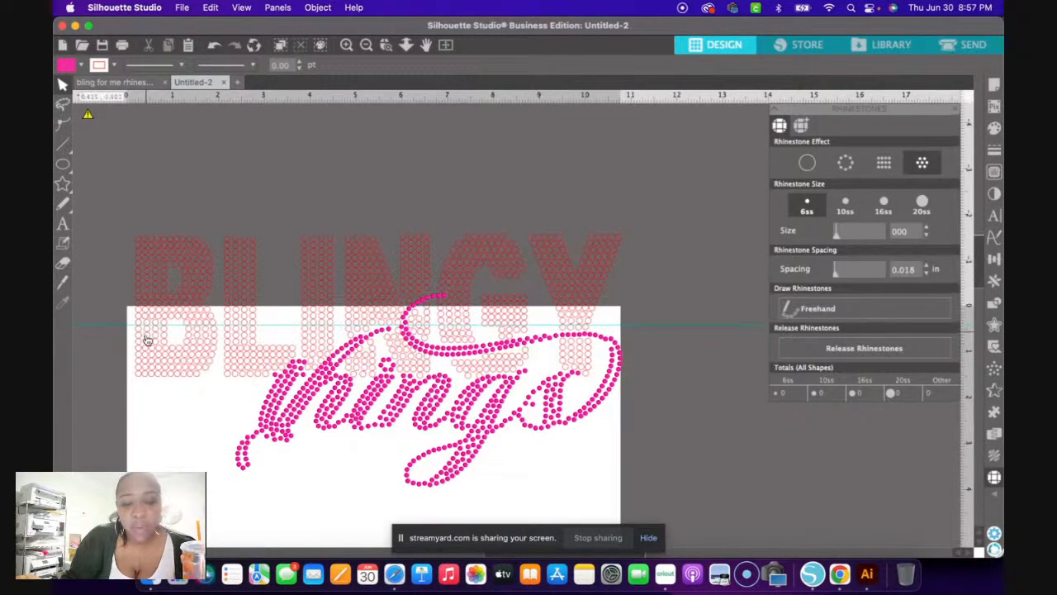
scroll(146, 277, "down", 2)
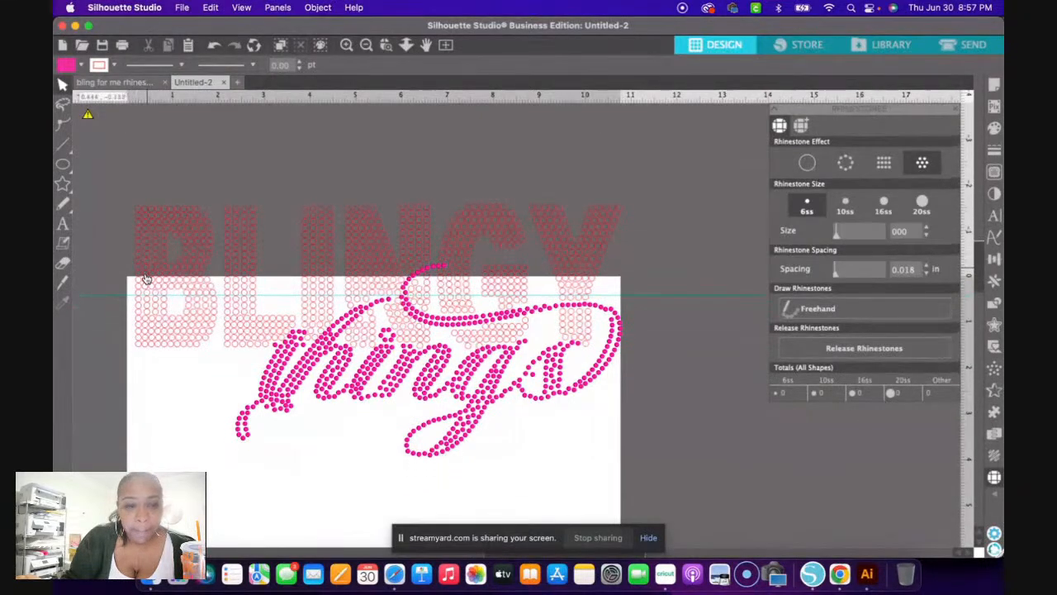
- Move the overlapping "BLINGY" and "things" rhinestone words down together so they sit fully on the page
scroll(146, 278, "down", 2)
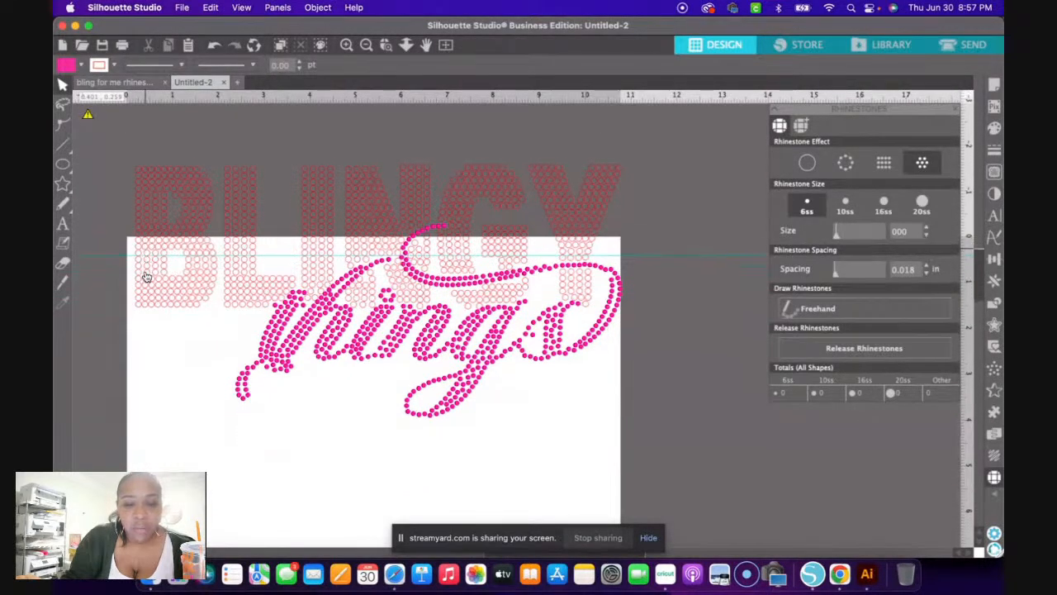
left_click(171, 216)
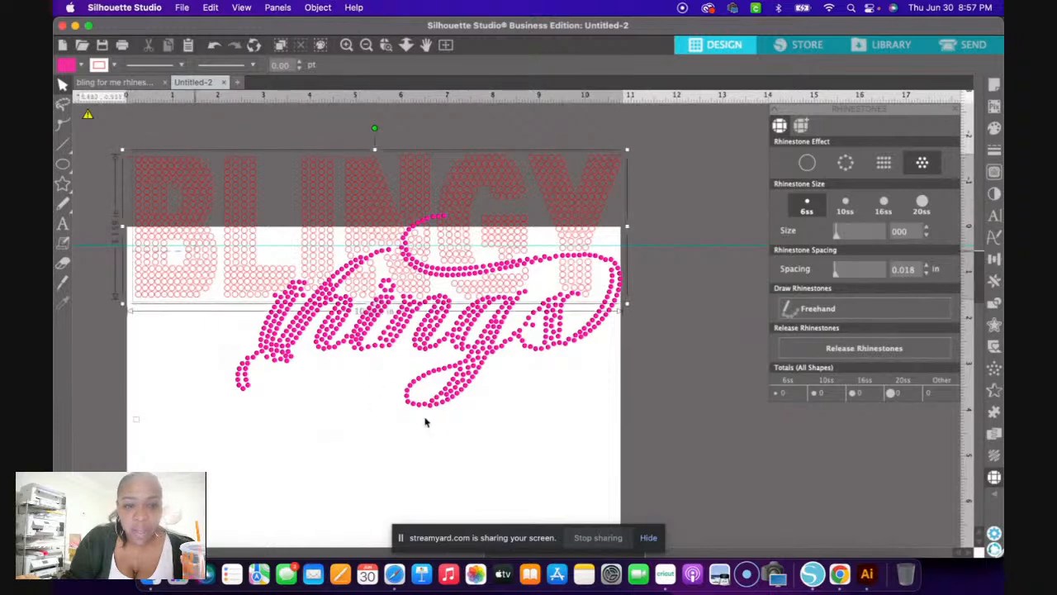
left_click_drag(533, 438, 533, 437)
left_click_drag(442, 261, 440, 381)
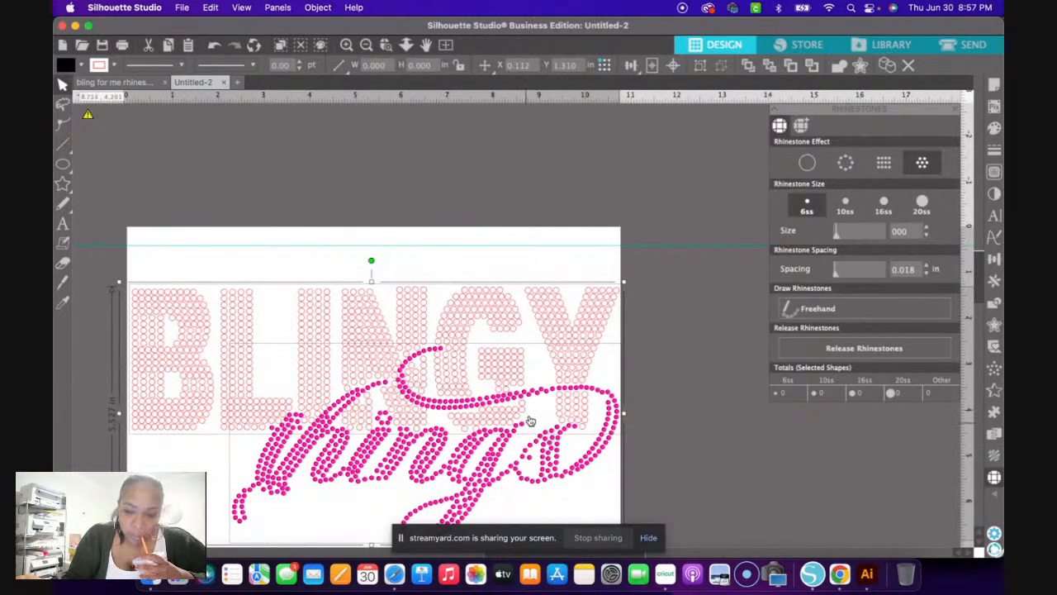
left_click(647, 218)
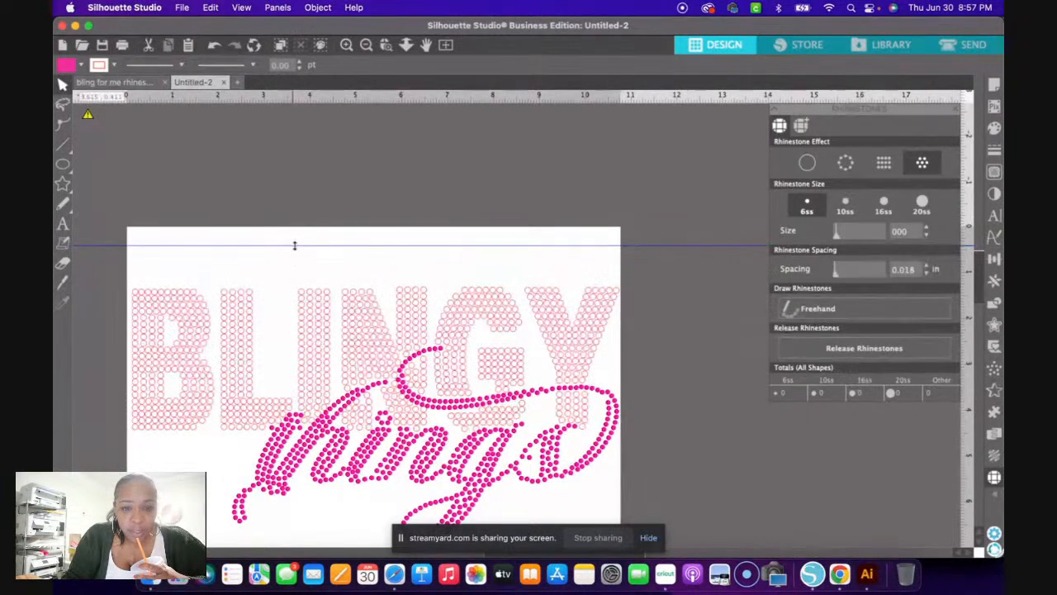
- Fill the "BLINGY" rhinestones with black and set their line colour to transparent
left_click(306, 308)
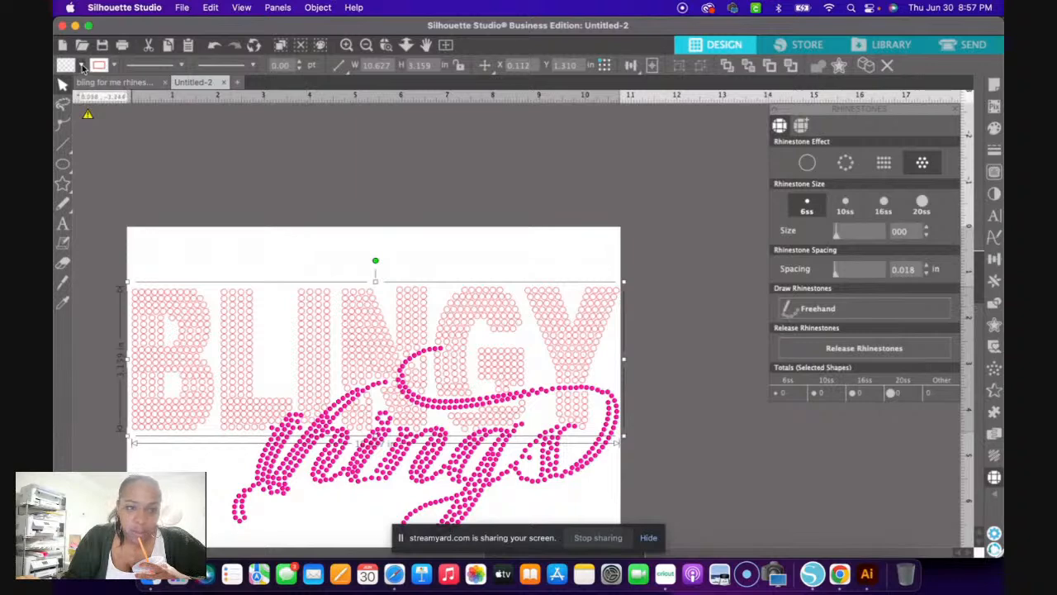
left_click(81, 66)
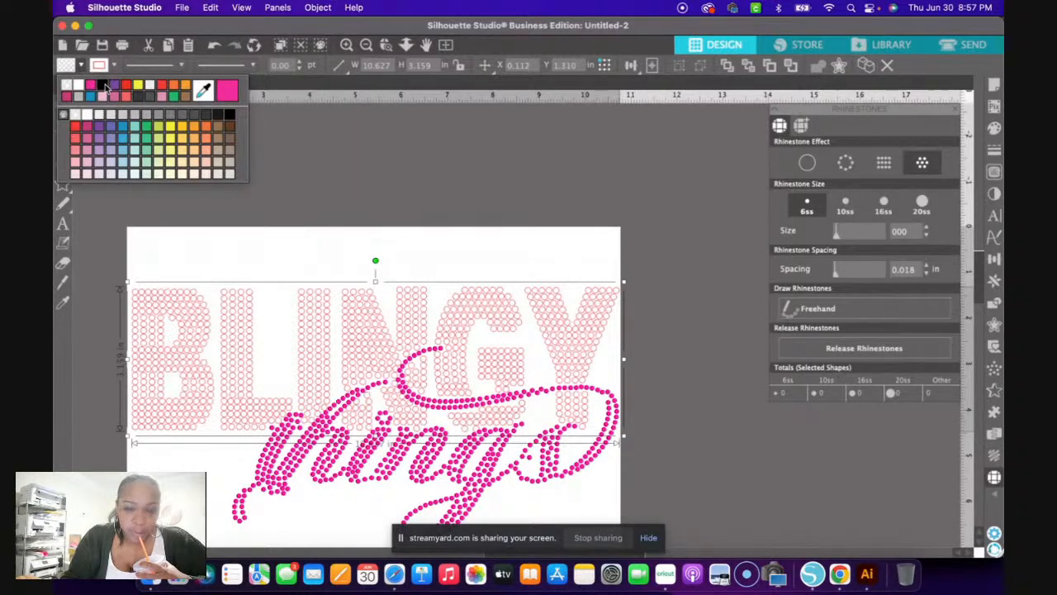
left_click(104, 85)
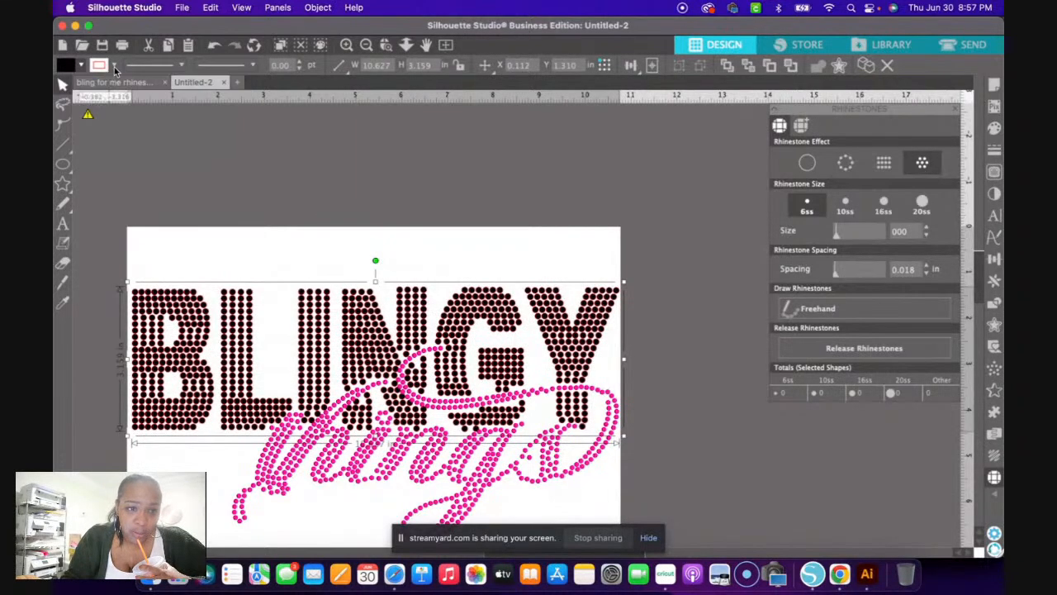
left_click(115, 66)
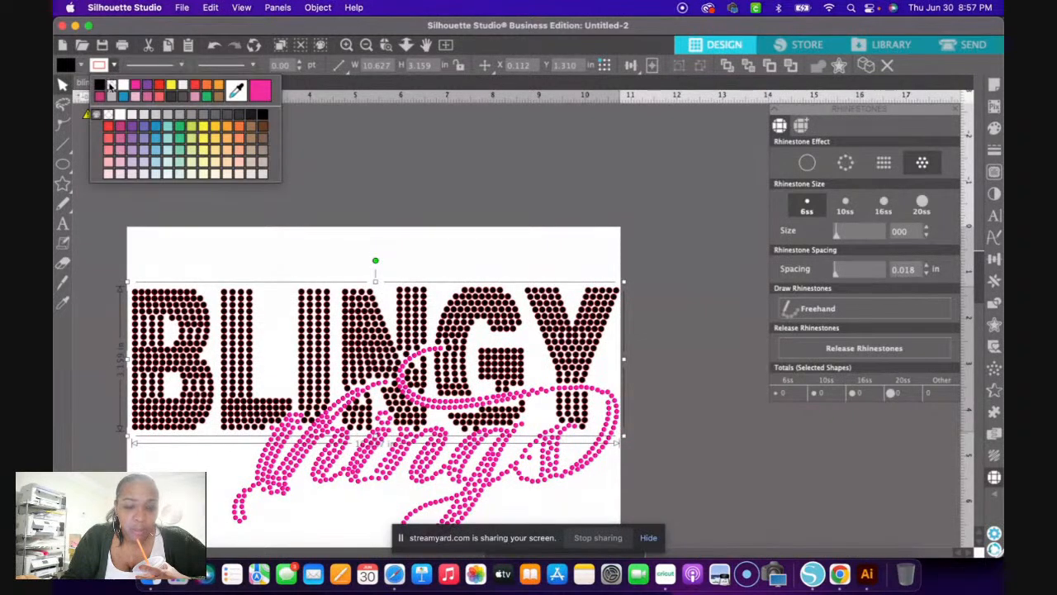
left_click(110, 88)
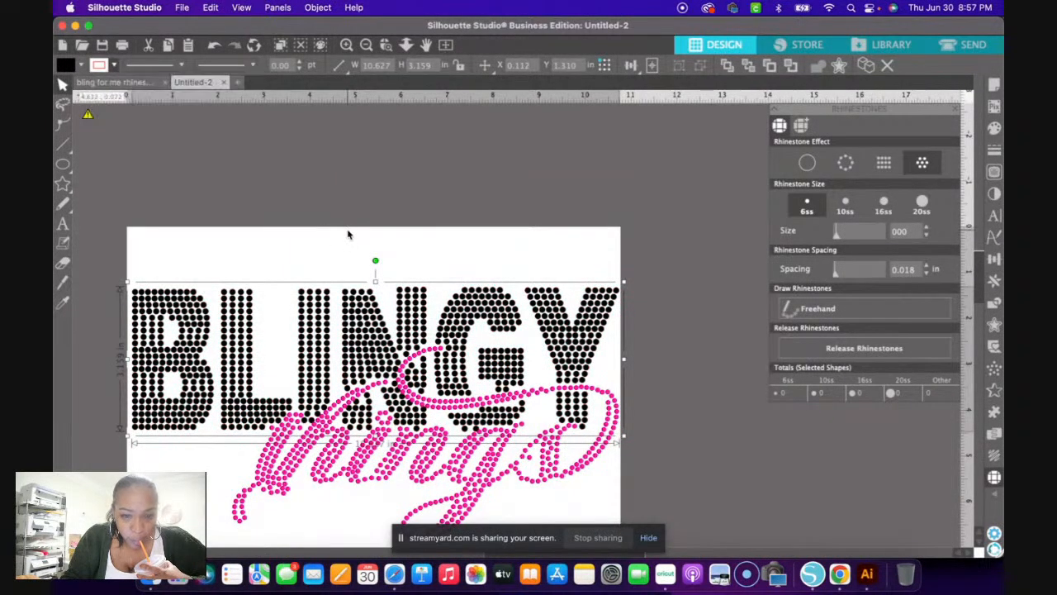
left_click(351, 235)
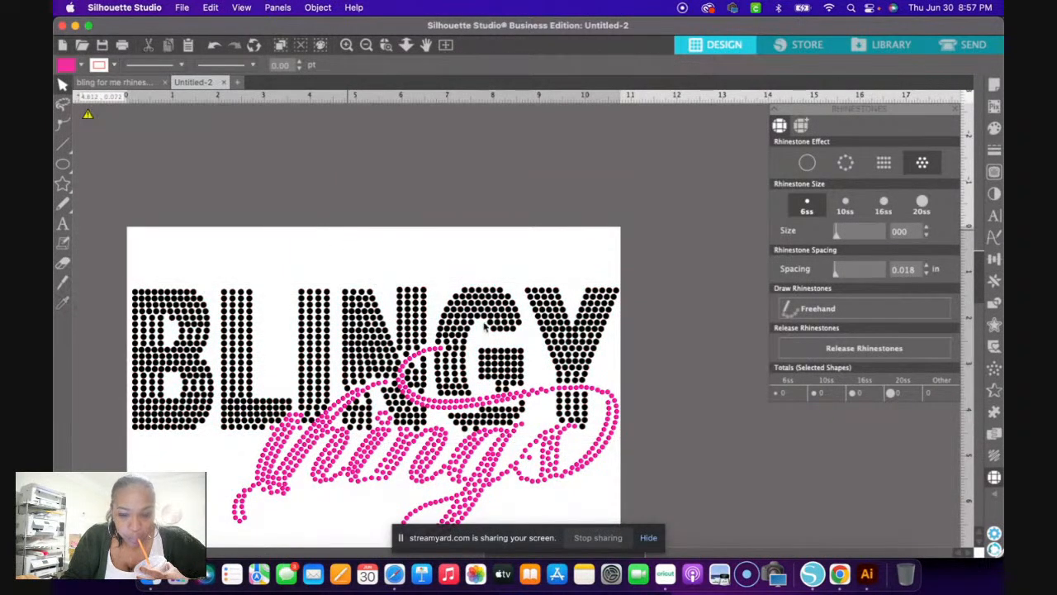
- Lay the multicoloured "BLINGY" and pink "things" artwork under the rhinestone lettering to check how they line up
left_click(488, 456)
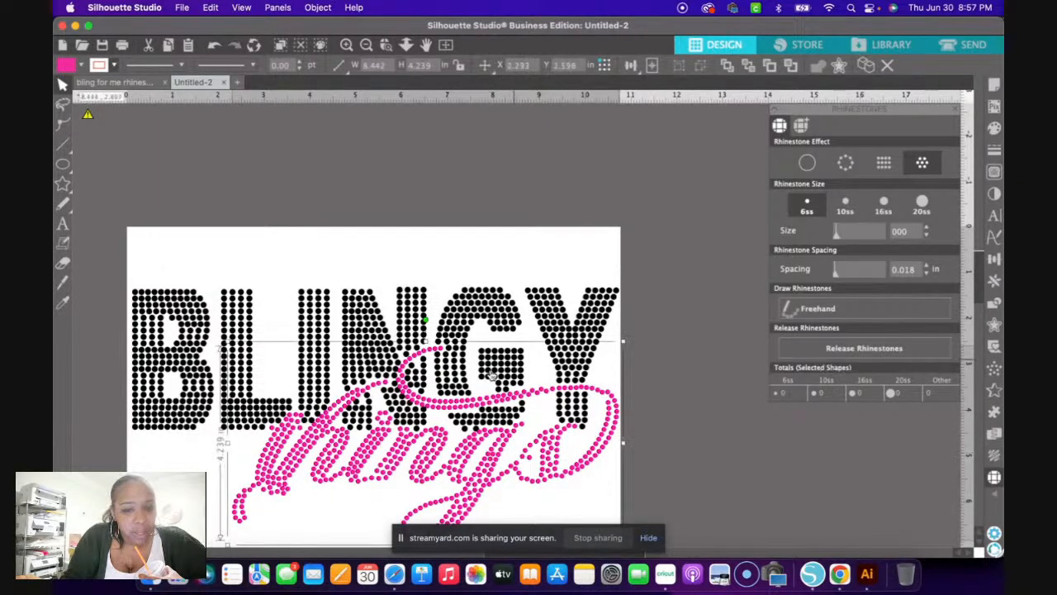
scroll(429, 381, "down", 5)
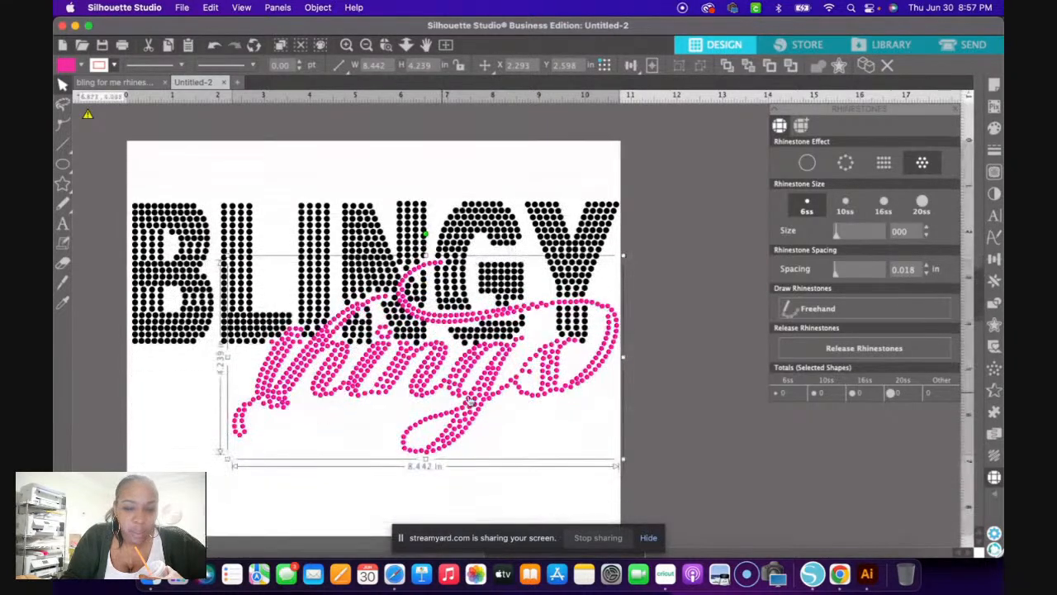
left_click(669, 438)
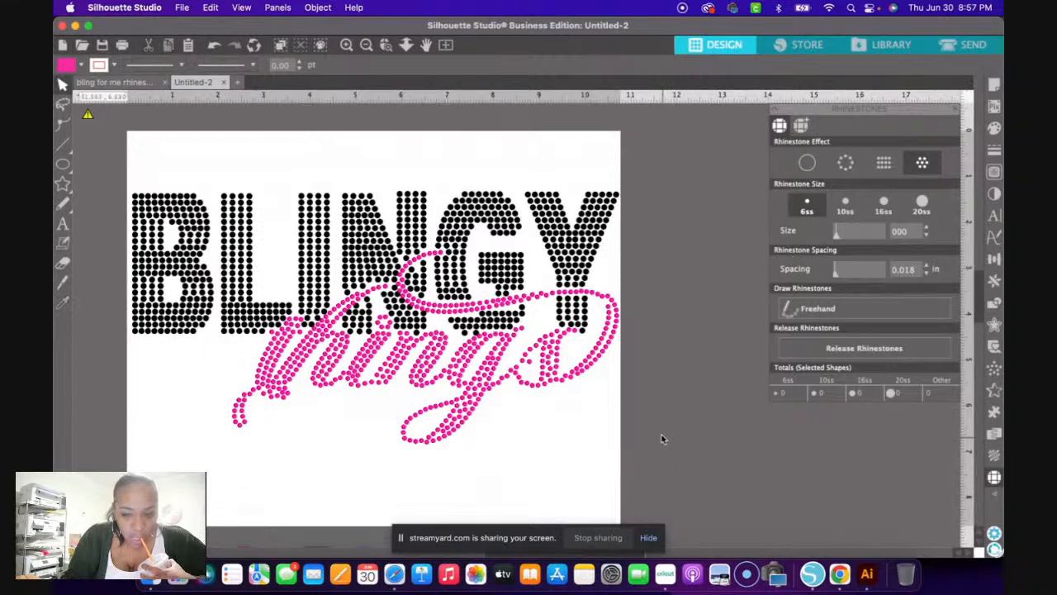
scroll(662, 439, "down", 5)
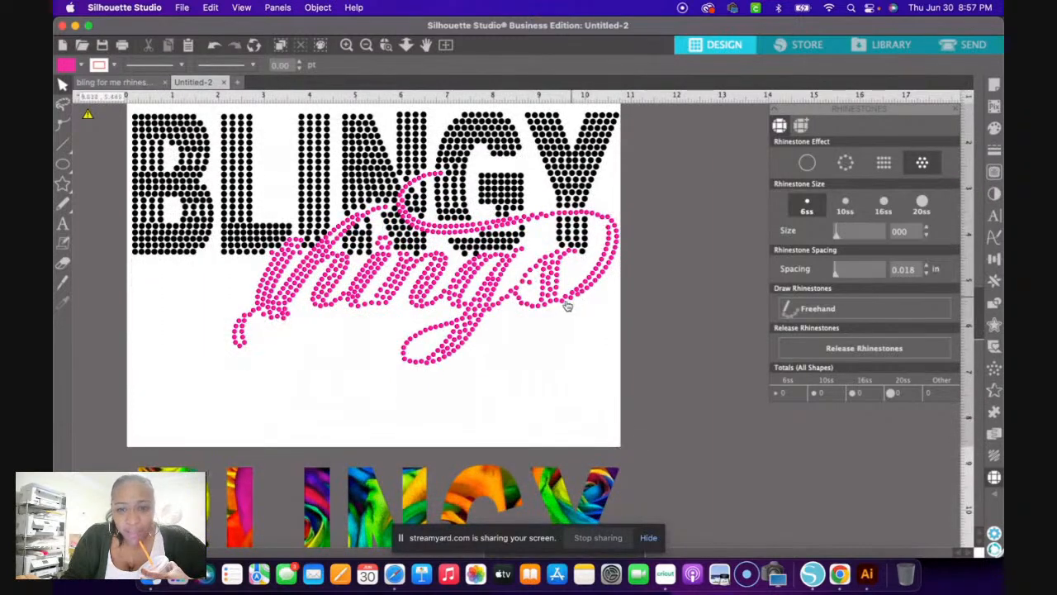
left_click_drag(500, 493, 450, 208)
left_click_drag(425, 164, 496, 142)
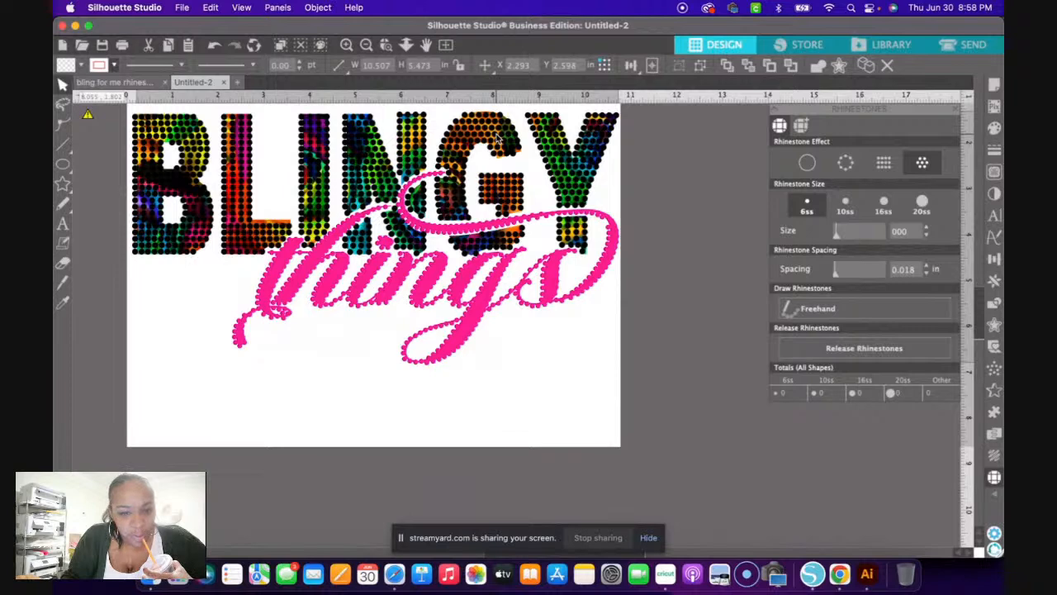
left_click(624, 135)
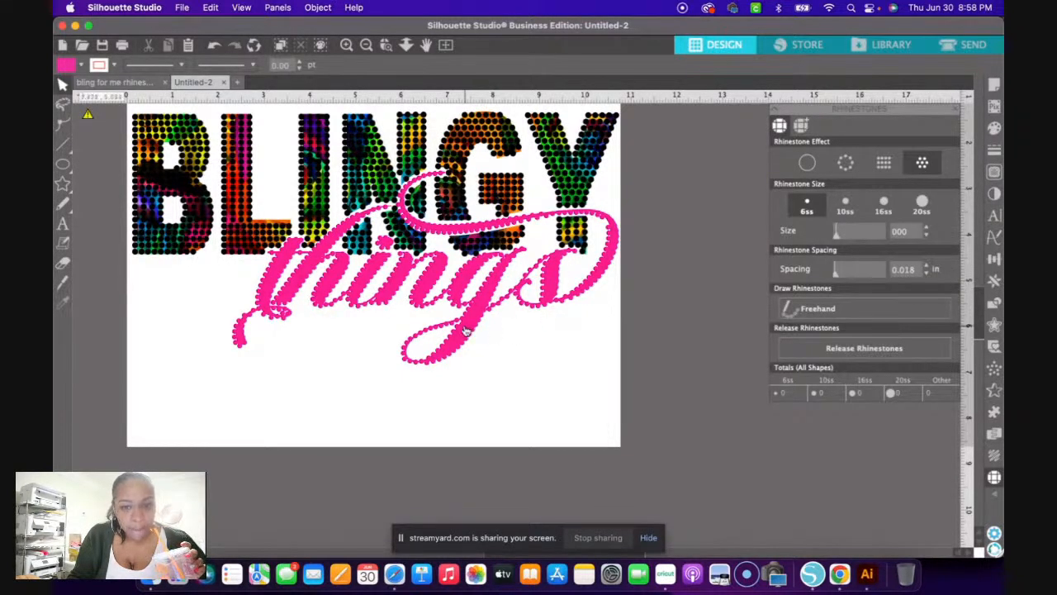
- Move the multicoloured "BLINGY" and solid pink "things" artwork back off the rhinestones to the area below the page
left_click_drag(473, 325, 423, 385)
left_click_drag(440, 264, 411, 560)
left_click_drag(329, 480, 347, 510)
left_click(371, 413)
left_click_drag(402, 362, 471, 294)
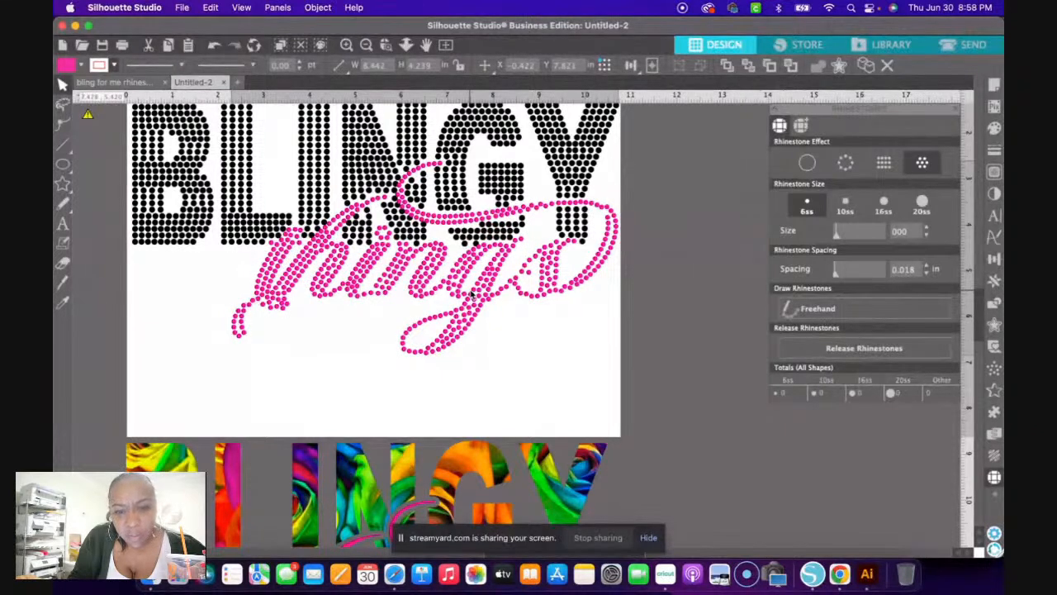
left_click_drag(472, 293, 472, 293)
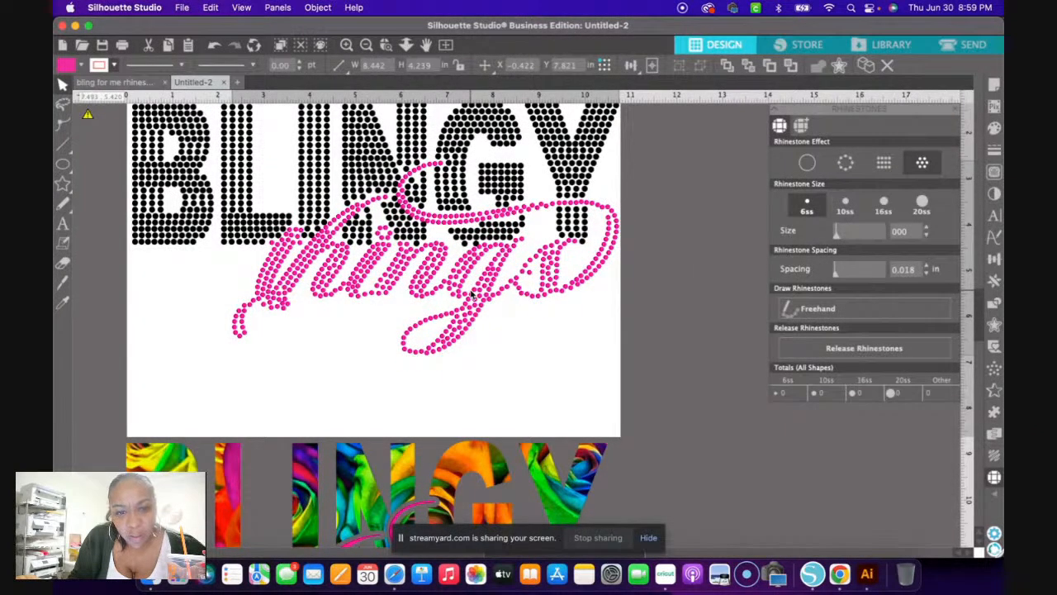
left_click(632, 348)
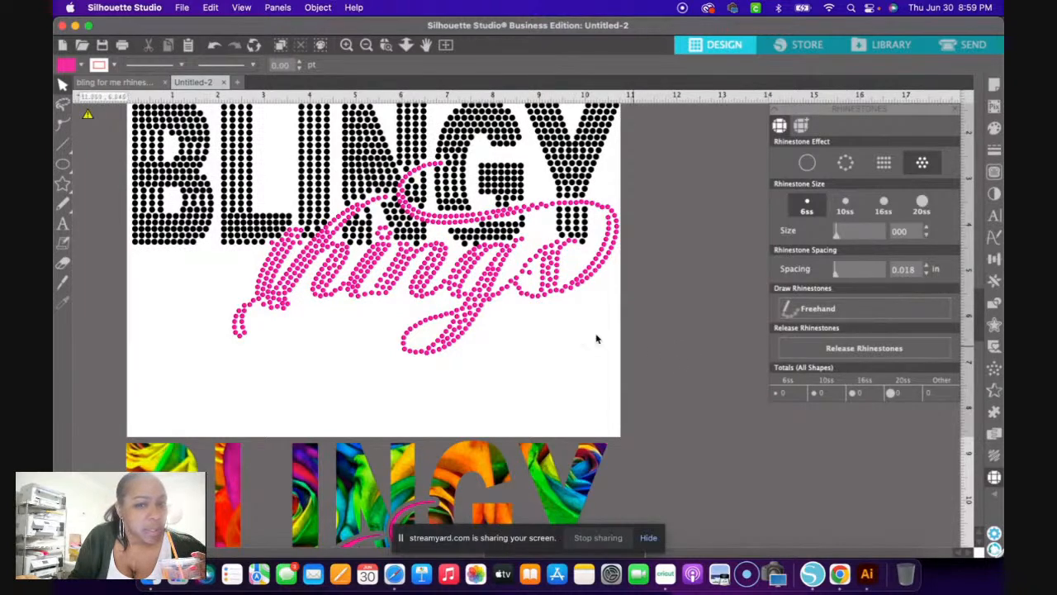
- Nudge the pink "things" rhinestones in small increments to X 2.278, Y 2.598 to fine-tune their overlap with "BLINGY"
left_click_drag(611, 363, 190, 151)
left_click(707, 341)
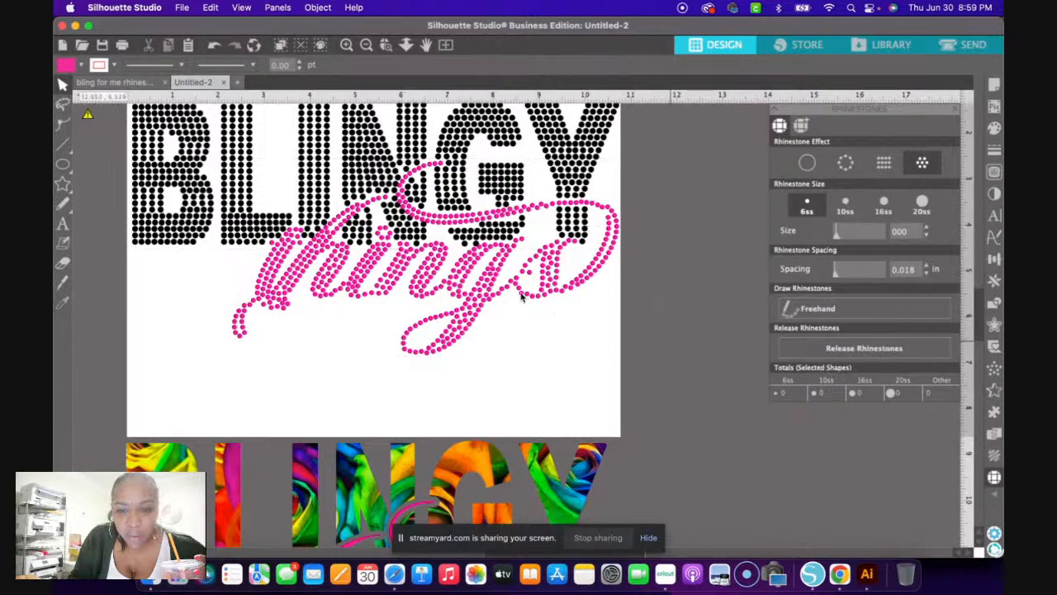
left_click(486, 281)
key("Down")
key("Right")
key("Right")
key("Right")
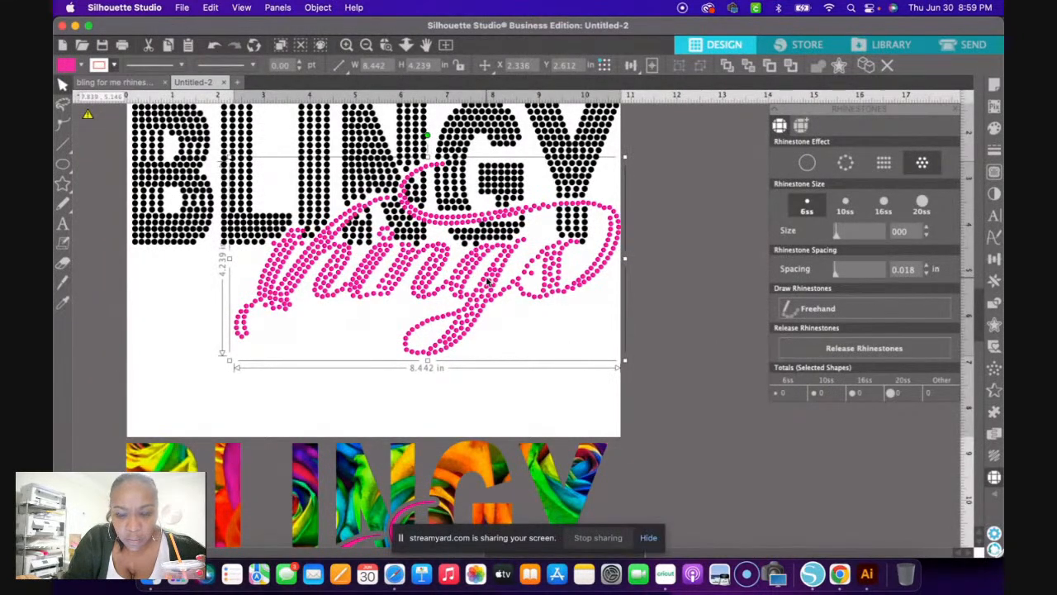
key("Left")
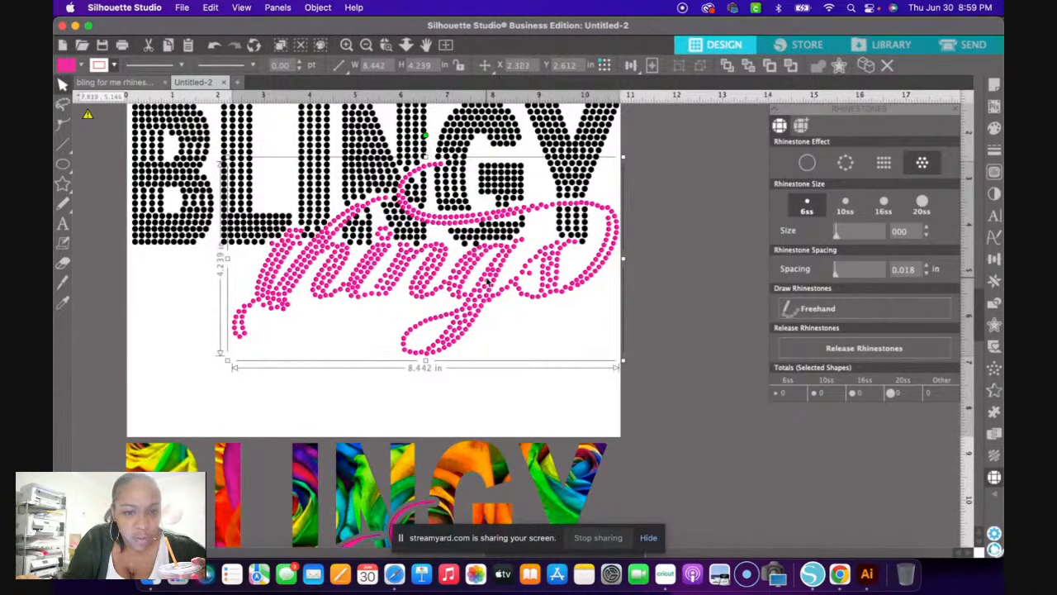
key("Left")
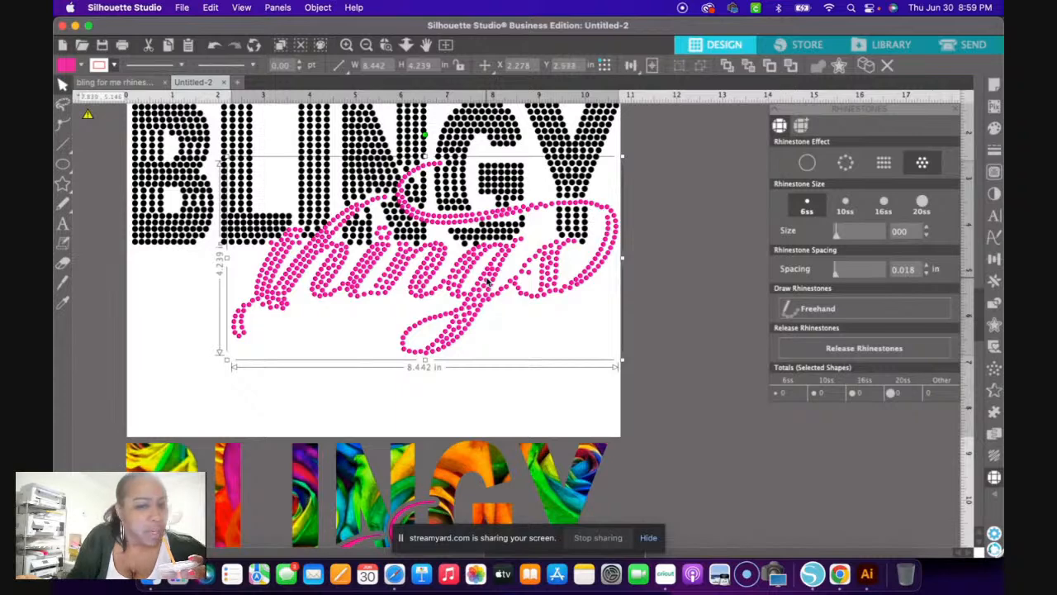
- Select both rhinestone words and try to save the design to the hard drive as an SVG named "blingy things"
left_click_drag(708, 325, 120, 114)
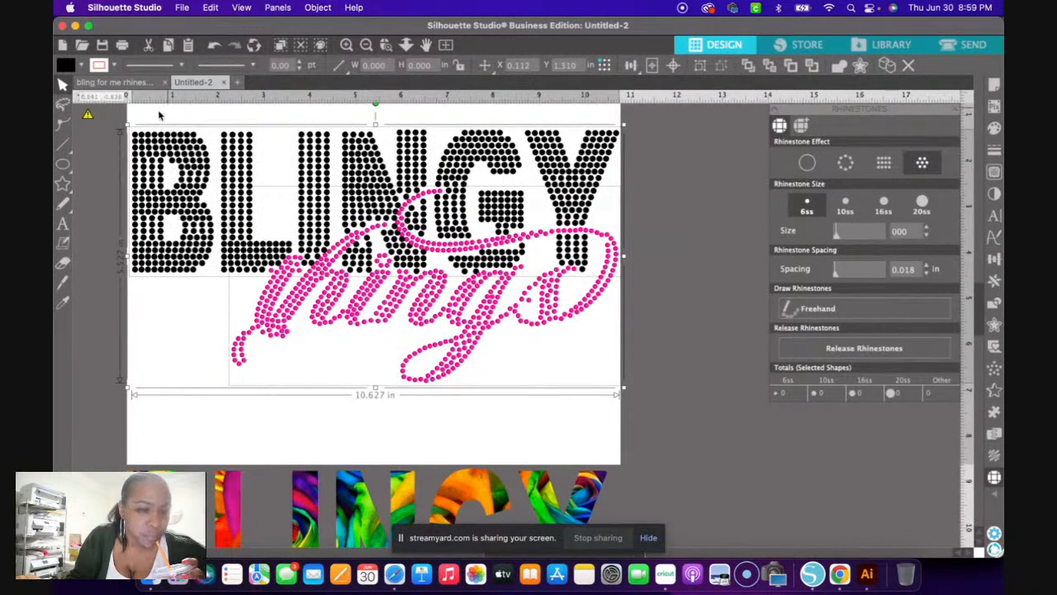
left_click(184, 6)
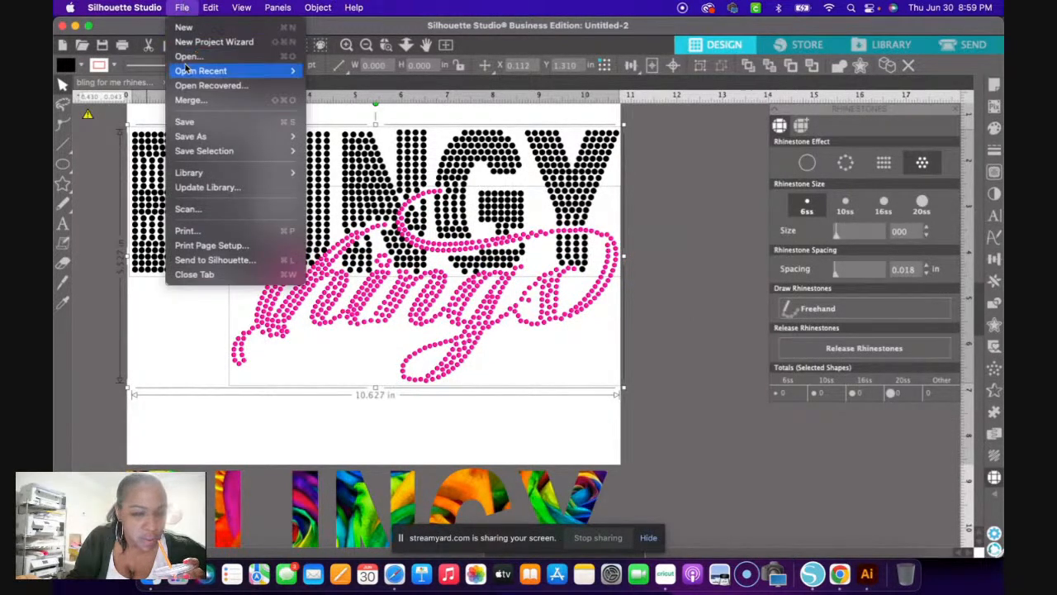
mouse_move(205, 171)
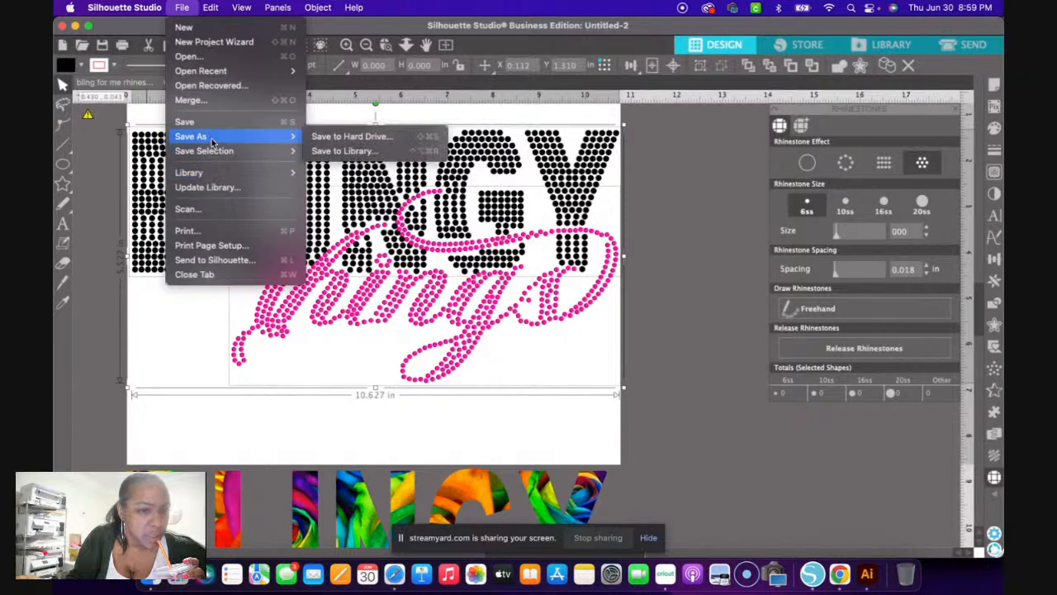
left_click(344, 139)
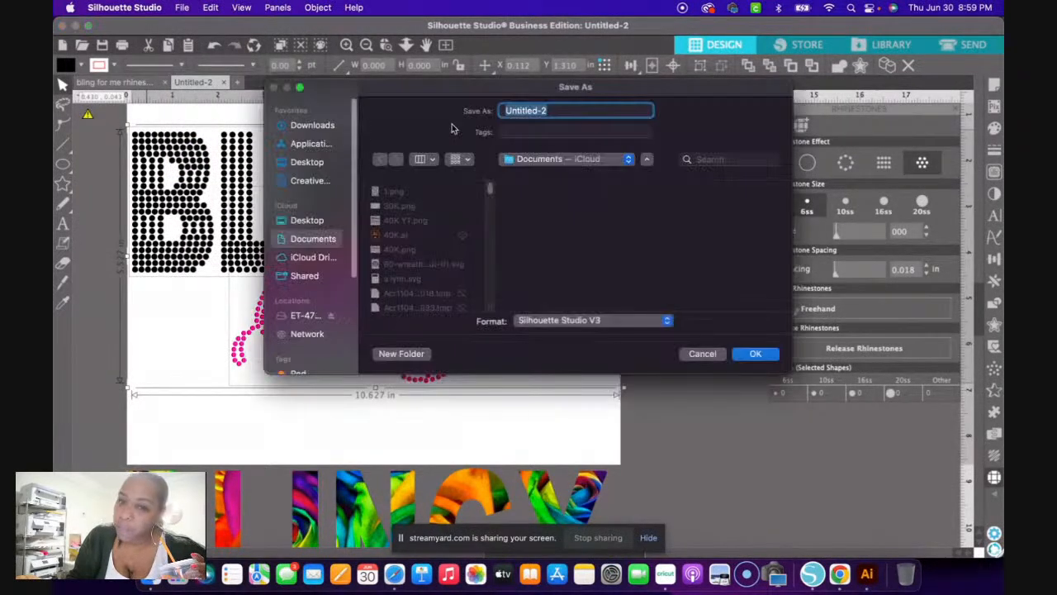
type("blingy")
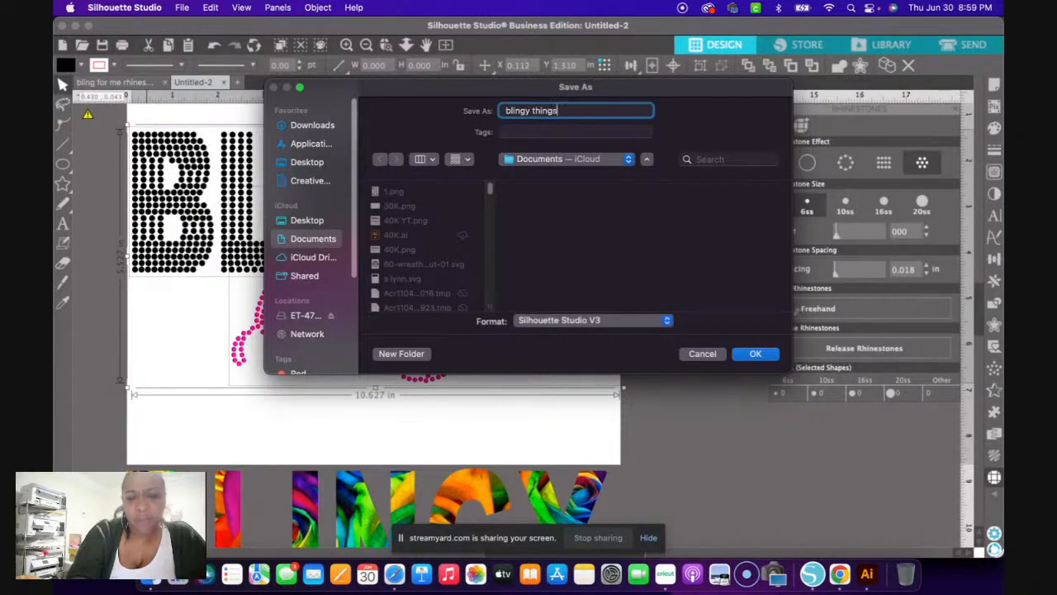
type(" things")
left_click(665, 321)
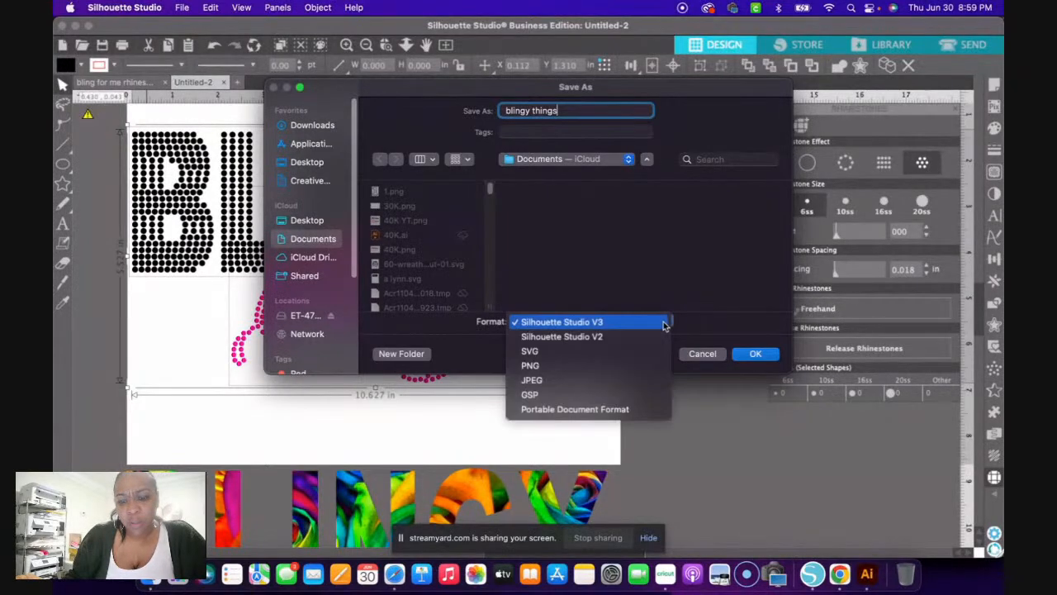
left_click(640, 351)
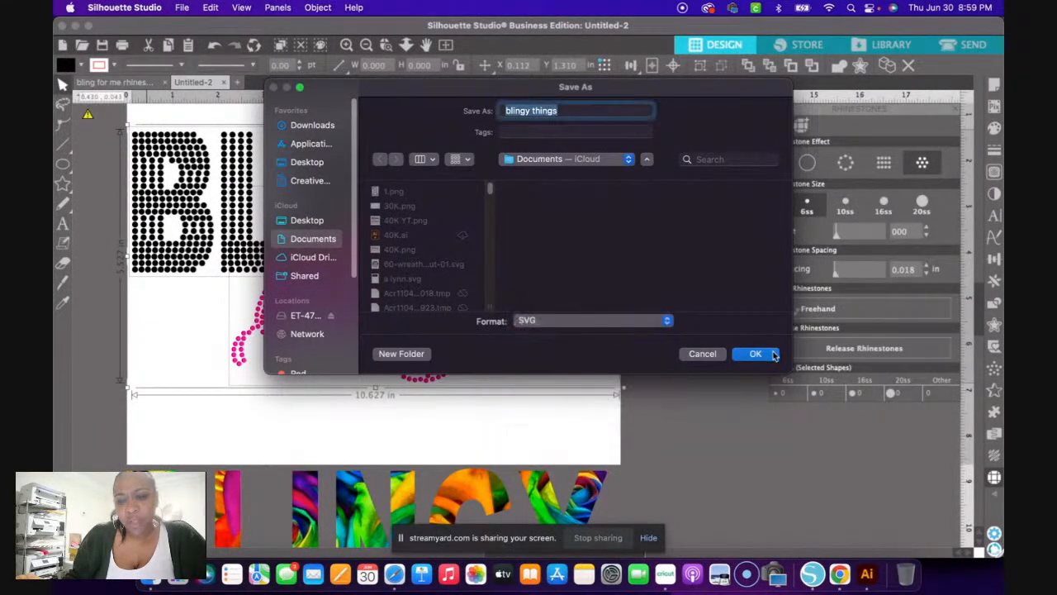
left_click(754, 354)
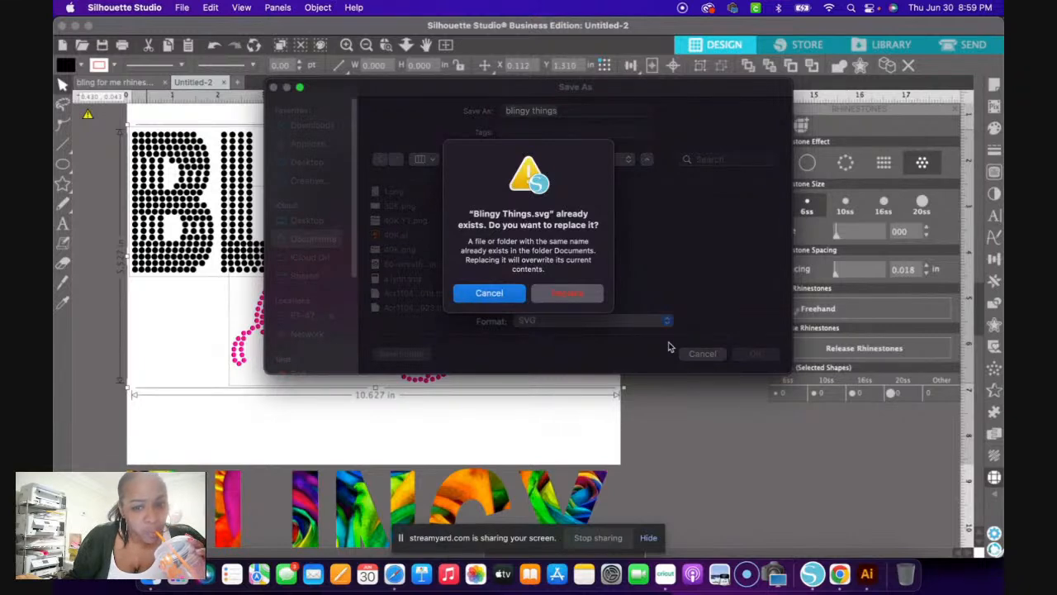
- Decline replacing the existing file and save the SVG as "blingy things rhinestones" in Documents instead
left_click(502, 293)
left_click(570, 110)
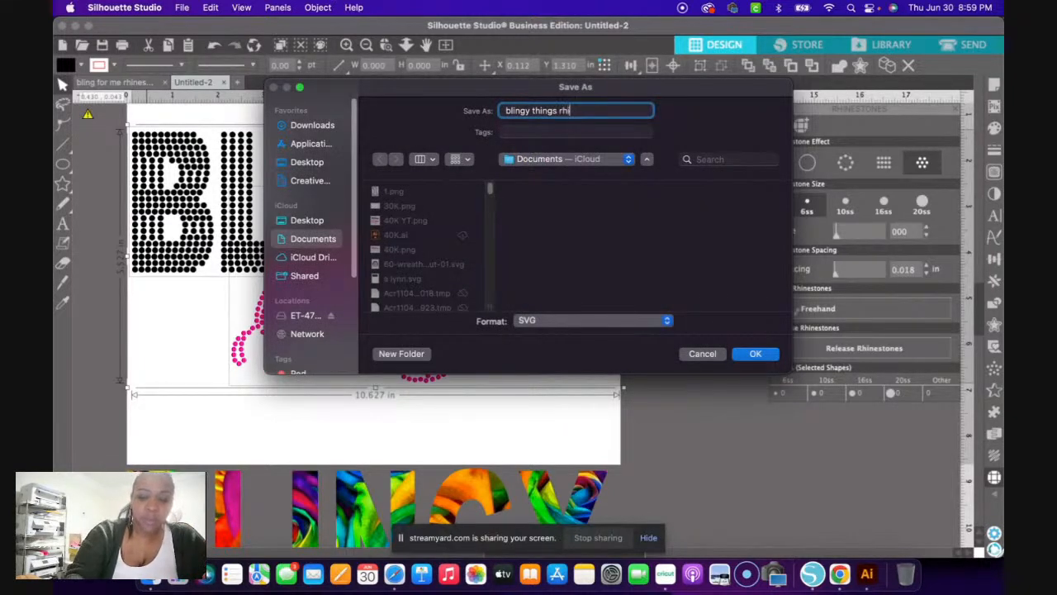
type("rhinestones")
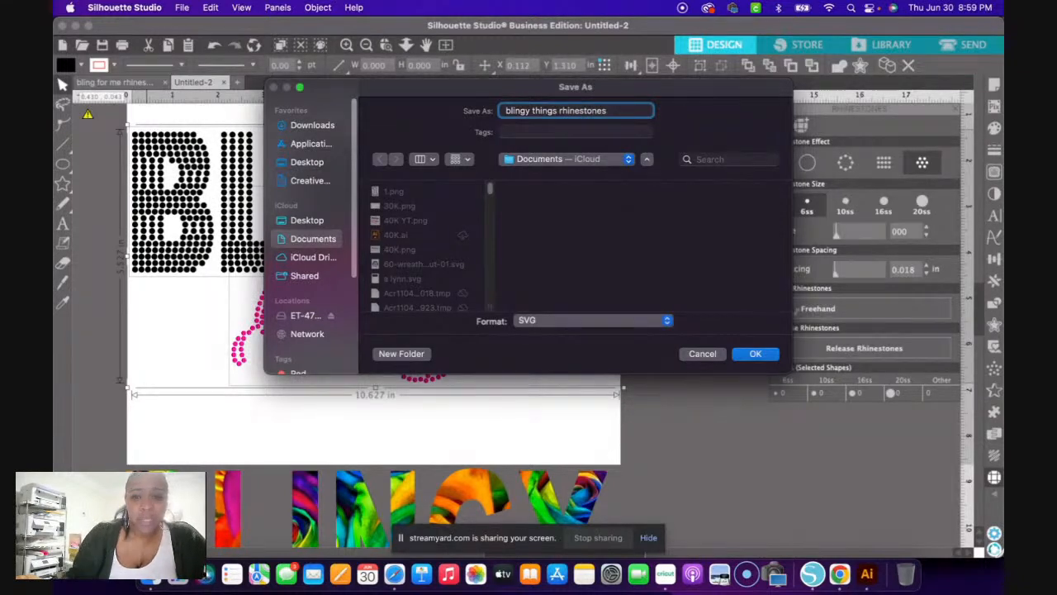
left_click(758, 355)
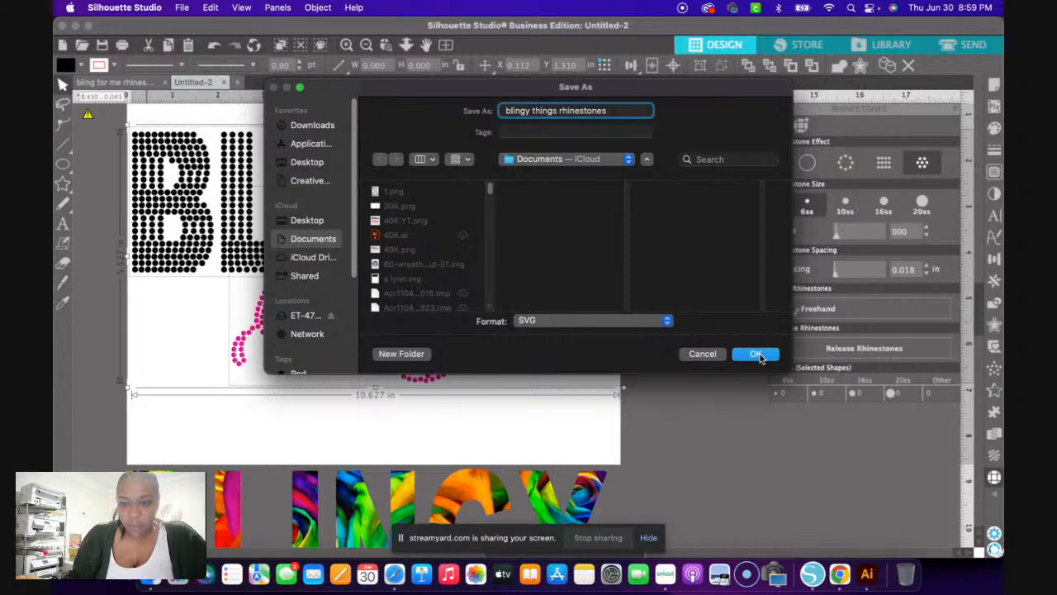
left_click(826, 349)
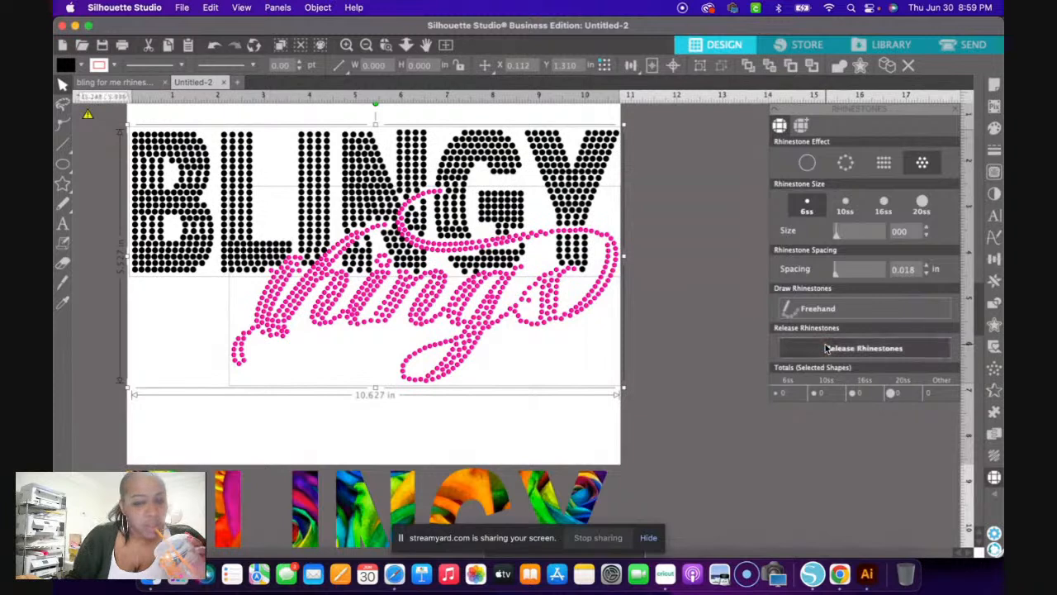
- Switch to Cricut Design Space, open a new window and start a new blank project
left_click(667, 578)
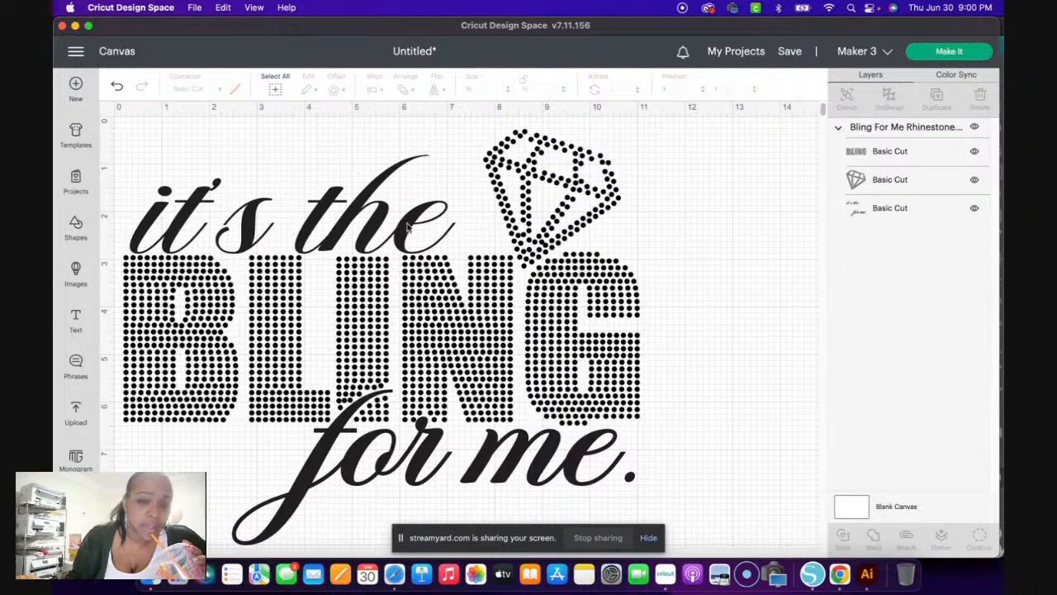
left_click(195, 8)
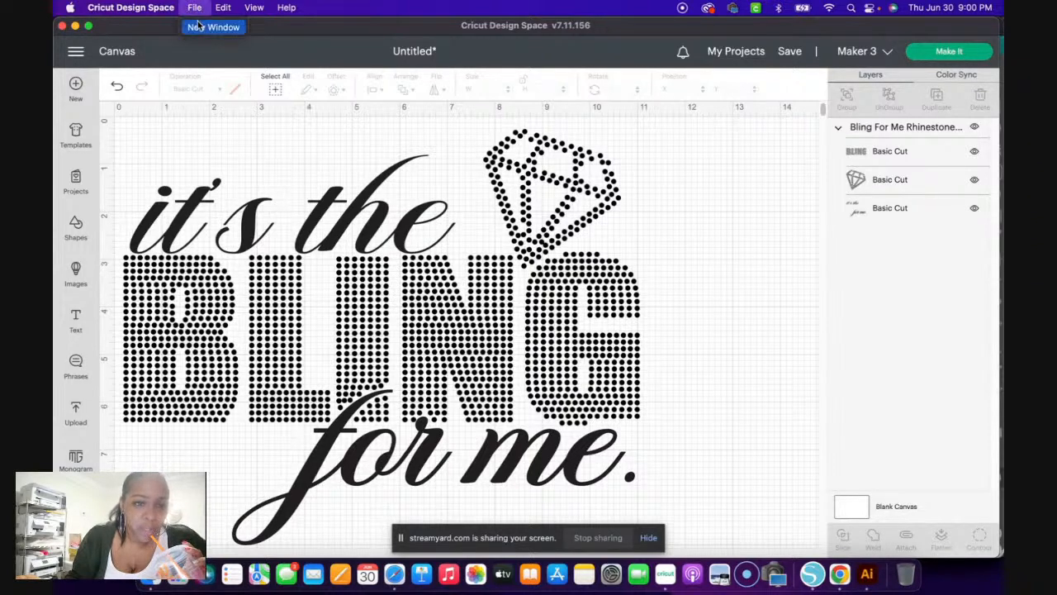
left_click(198, 28)
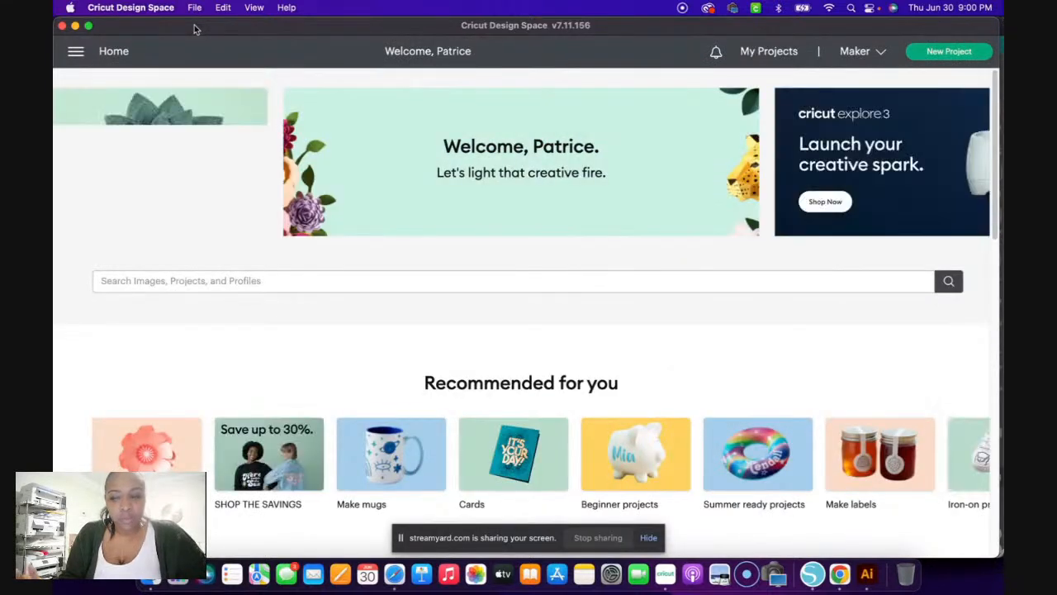
left_click(934, 51)
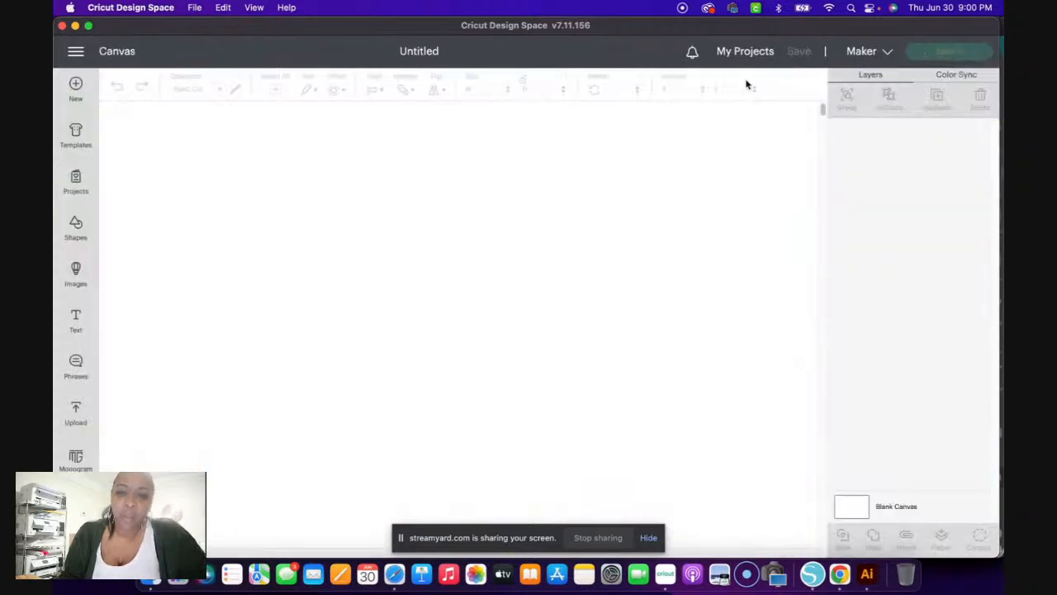
- Upload "blingy things rhinestones.svg" from Documents to the image library, accepting the import despite unsupported items
left_click(78, 412)
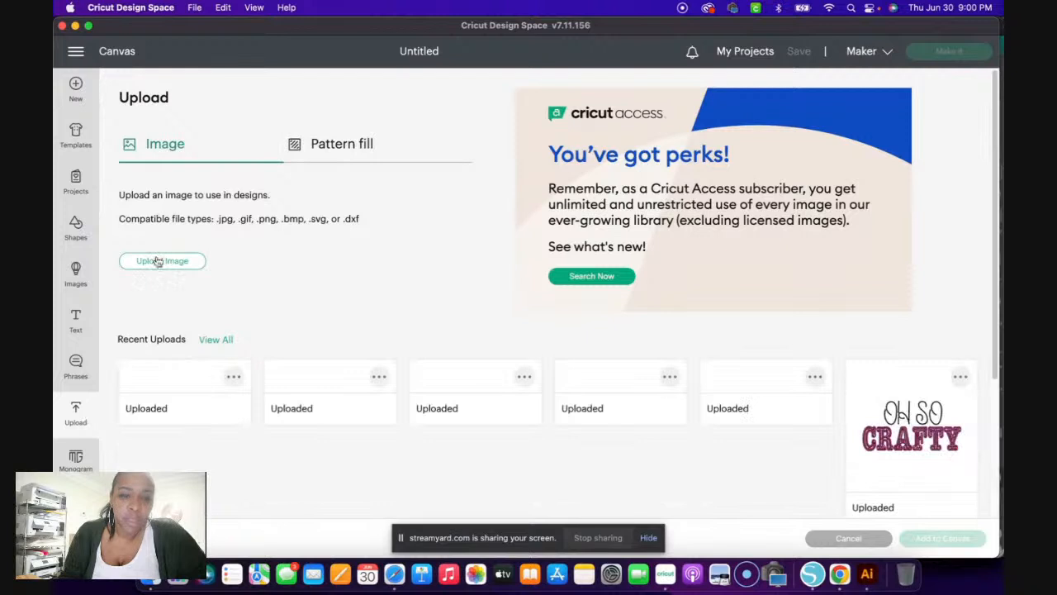
left_click(159, 261)
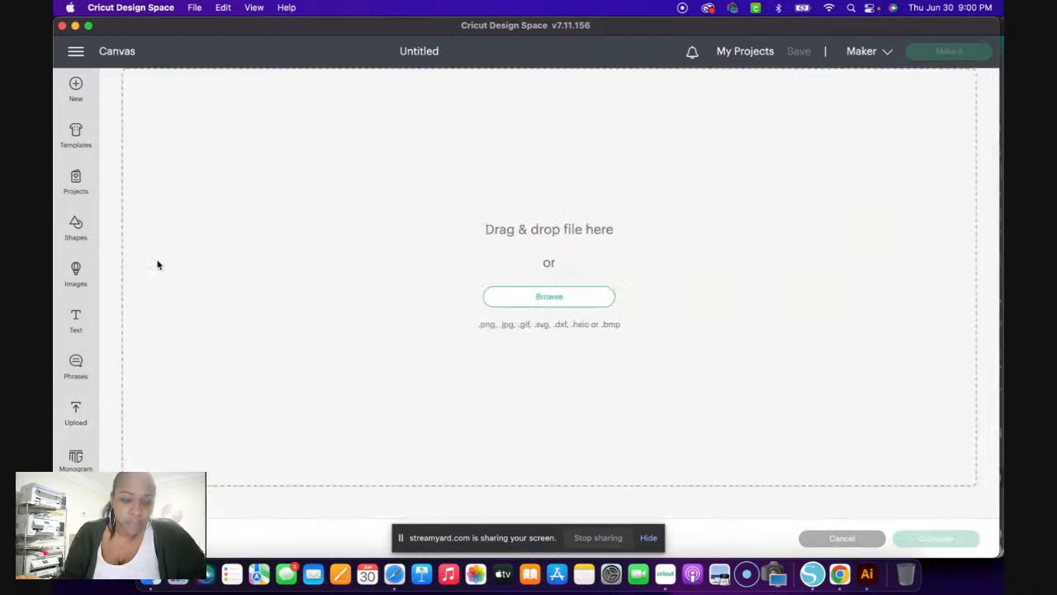
left_click(517, 291)
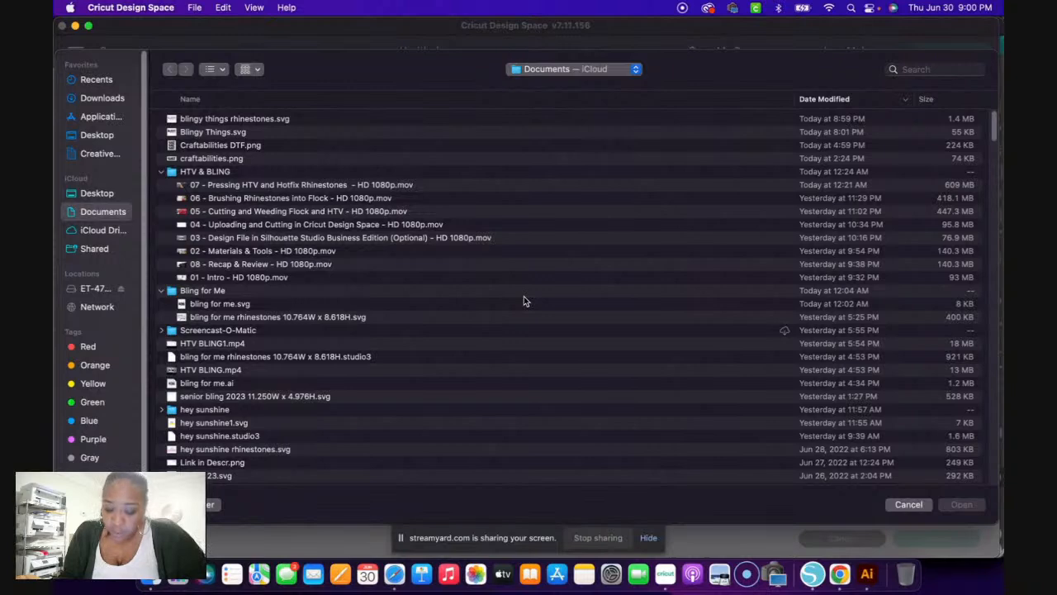
double_click(196, 122)
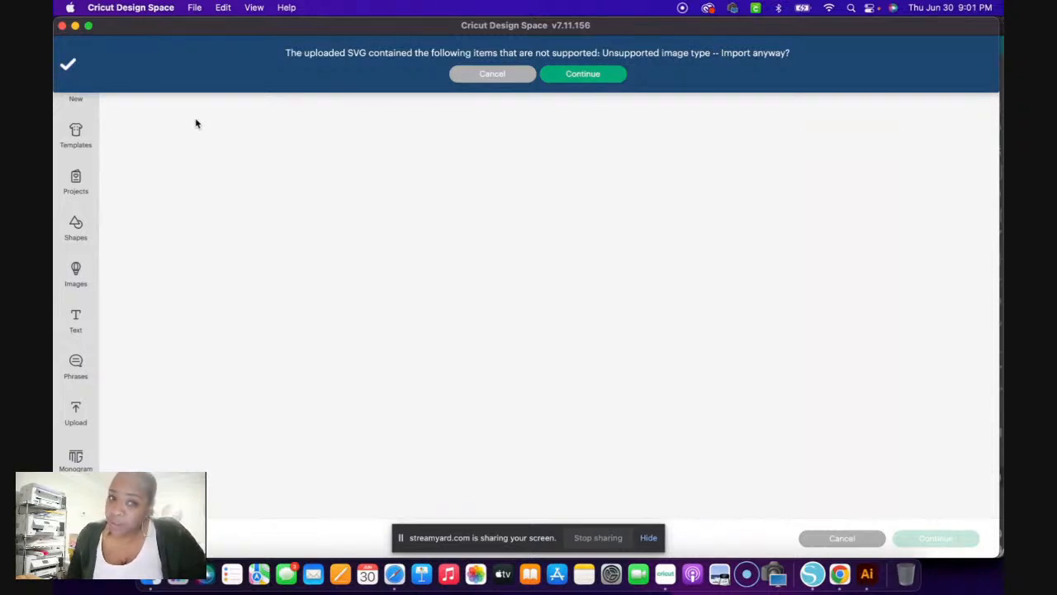
left_click(555, 78)
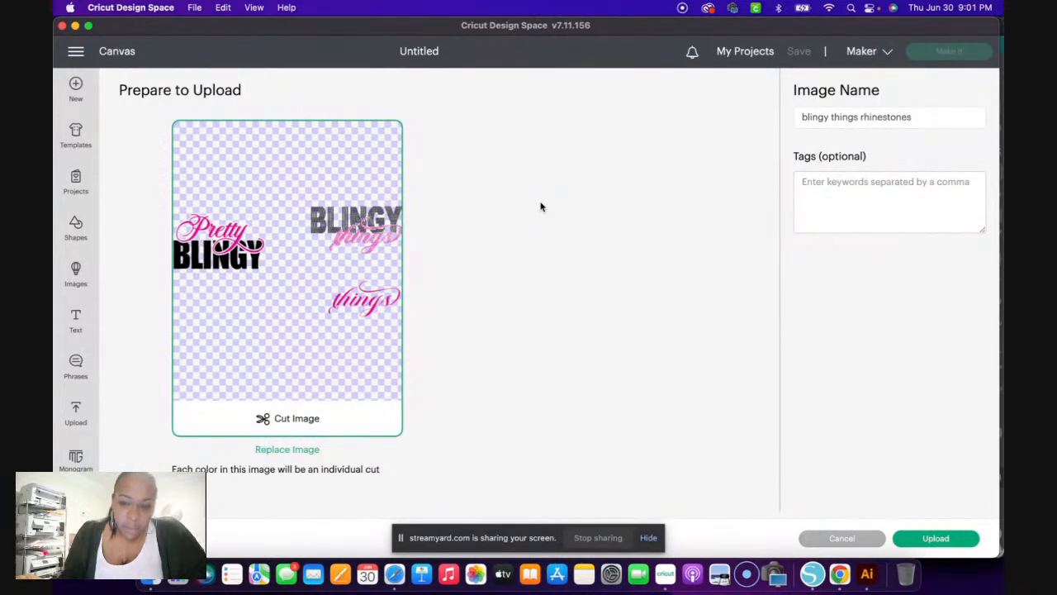
left_click(940, 539)
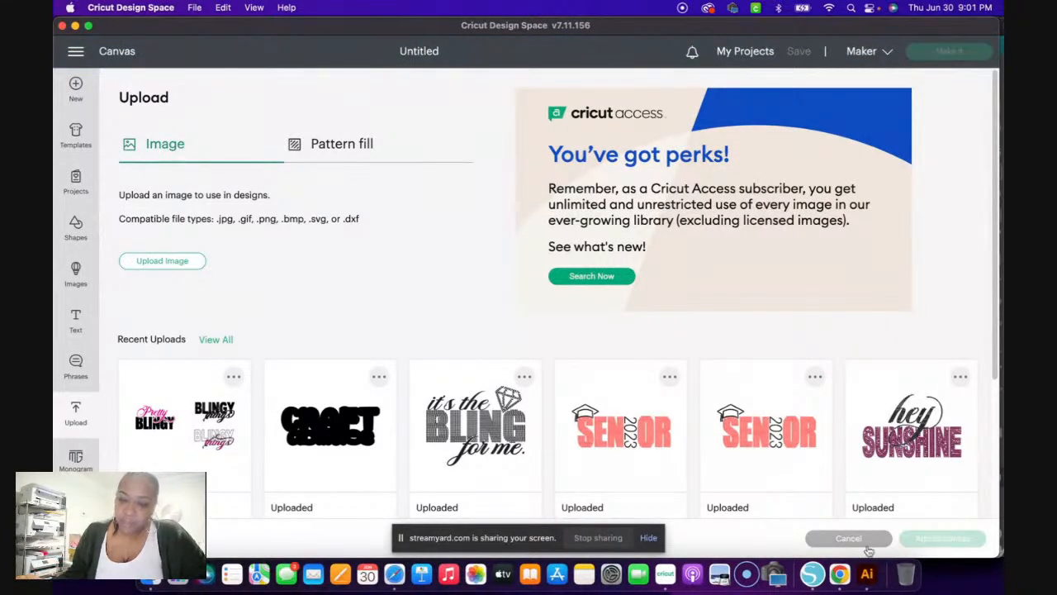
- Add the newly uploaded "blingy things rhinestones" image to the canvas and deselect it
left_click(154, 441)
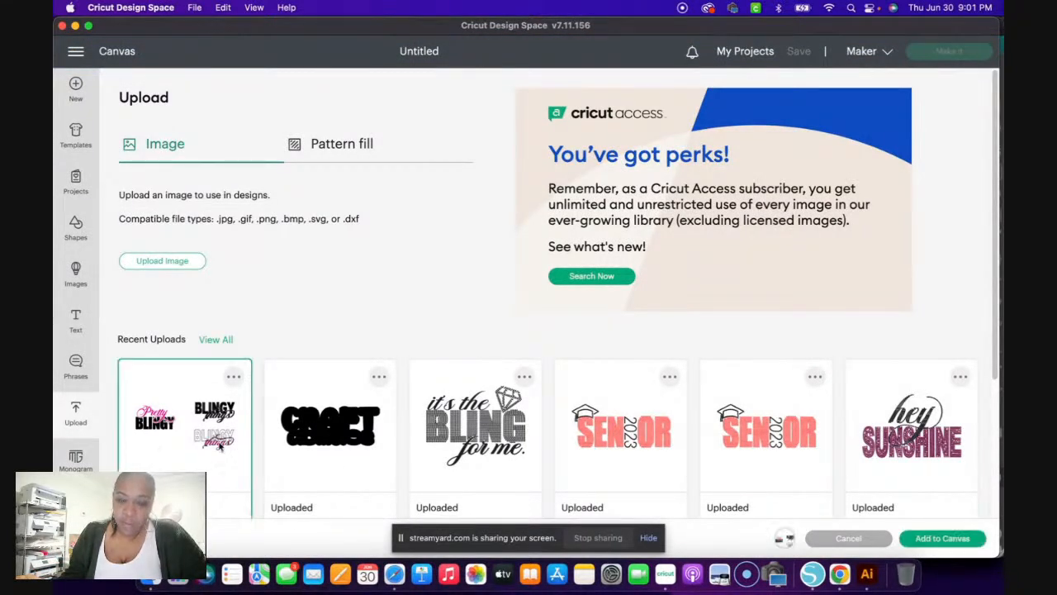
left_click(966, 541)
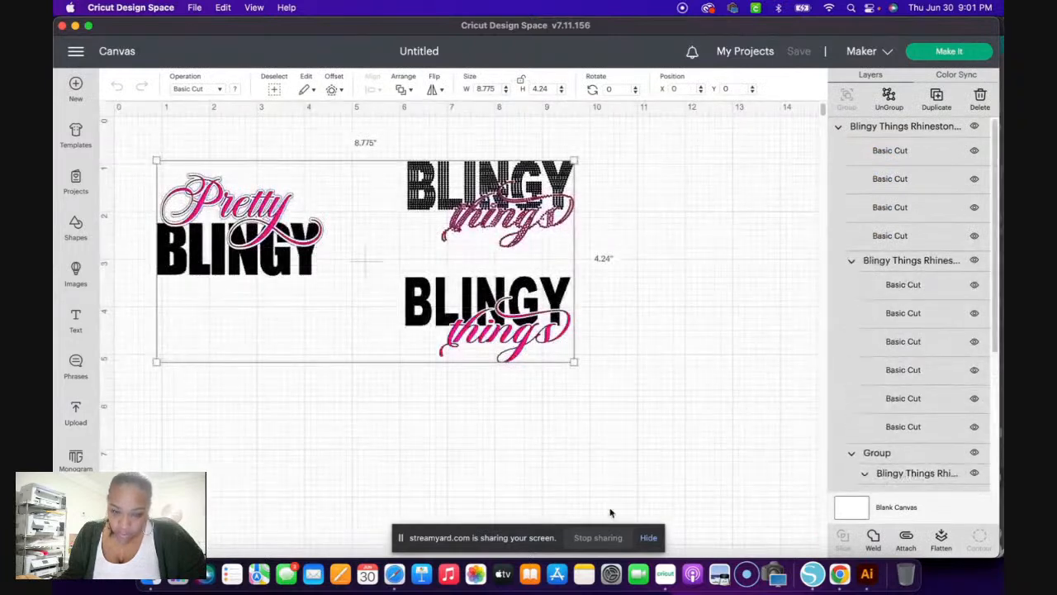
left_click(626, 456)
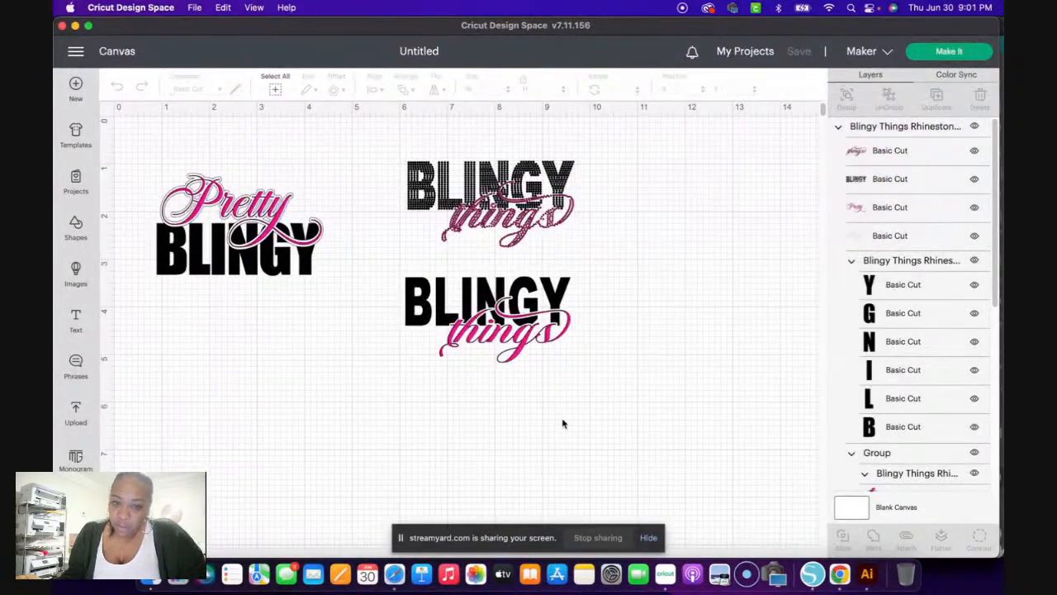
- Ungroup the uploaded artwork and delete the "Pretty BLINGY" design and the solid "BLINGY things", keeping only the rhinestone version
key("super+a")
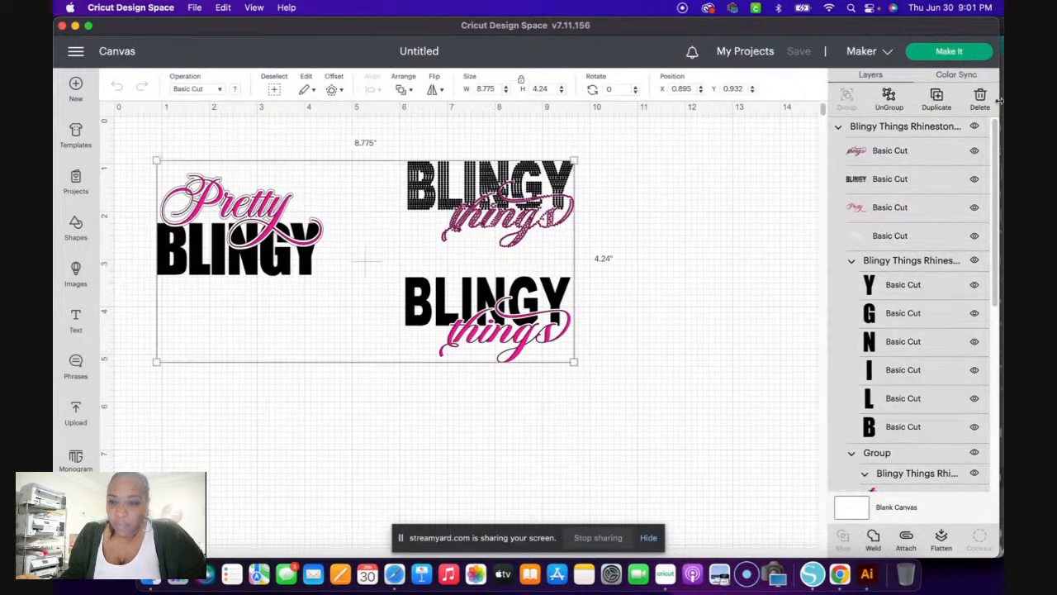
left_click(889, 94)
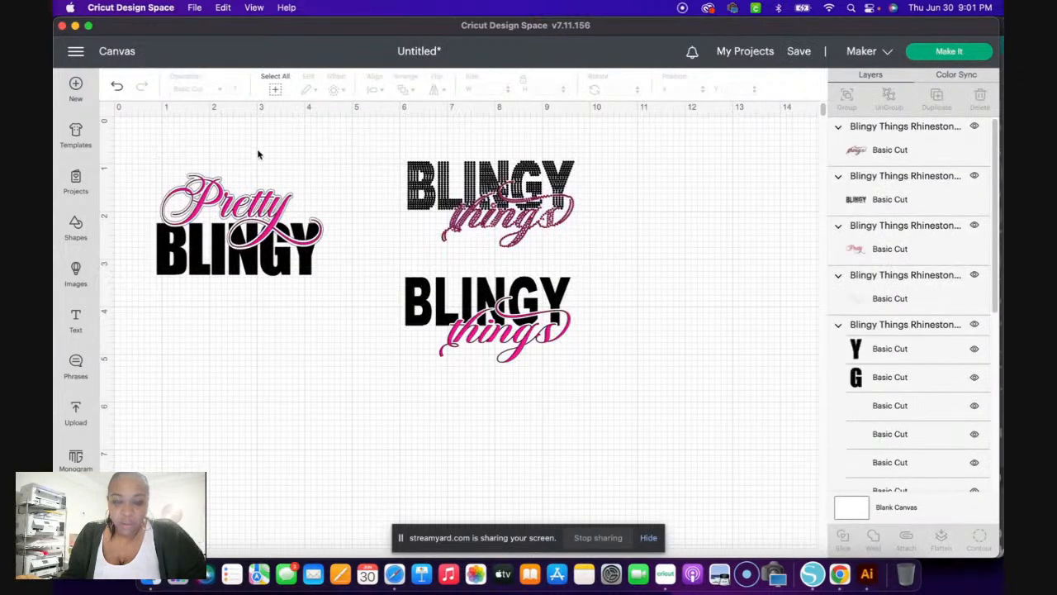
left_click_drag(239, 144, 270, 306)
key("Delete")
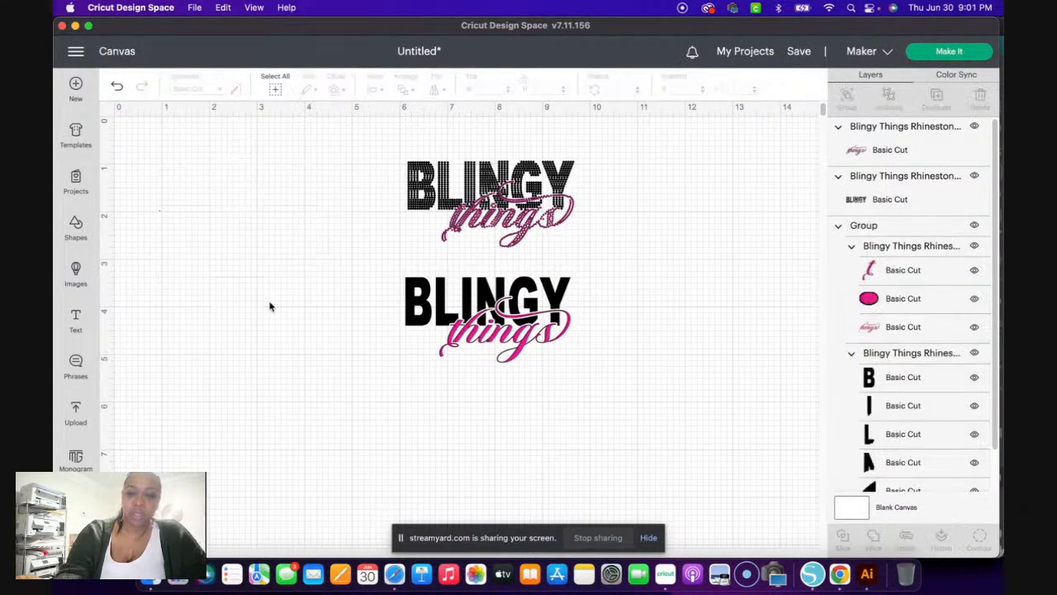
left_click_drag(382, 286, 636, 361)
key("Delete")
- Move both rhinestone words toward the canvas origin and set their width to 10.627 in, checking the size against the Silhouette Studio original
left_click_drag(388, 124, 611, 277)
left_click_drag(542, 206, 308, 221)
left_click(812, 575)
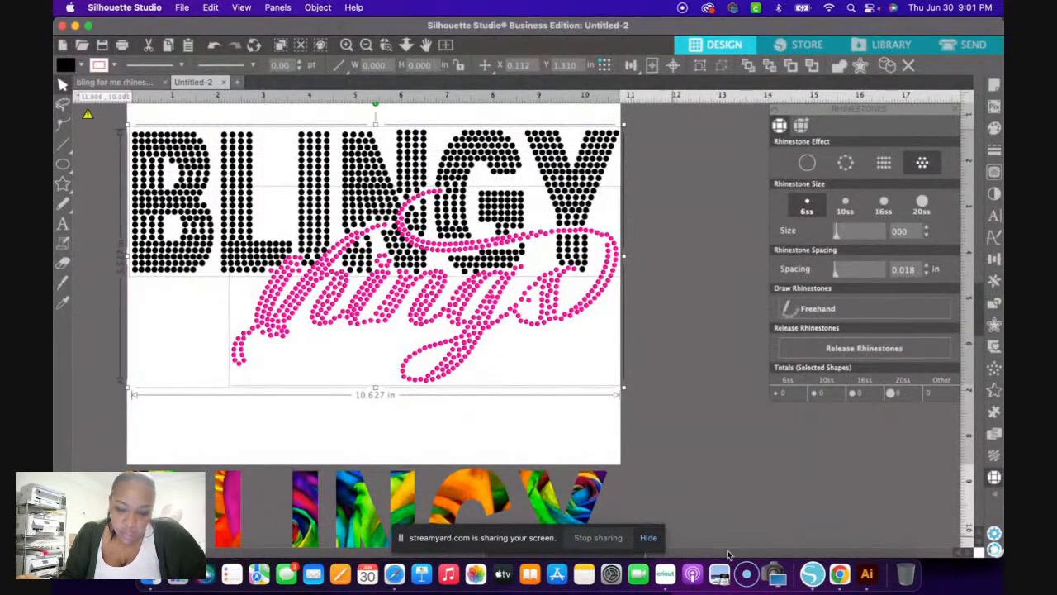
left_click(665, 573)
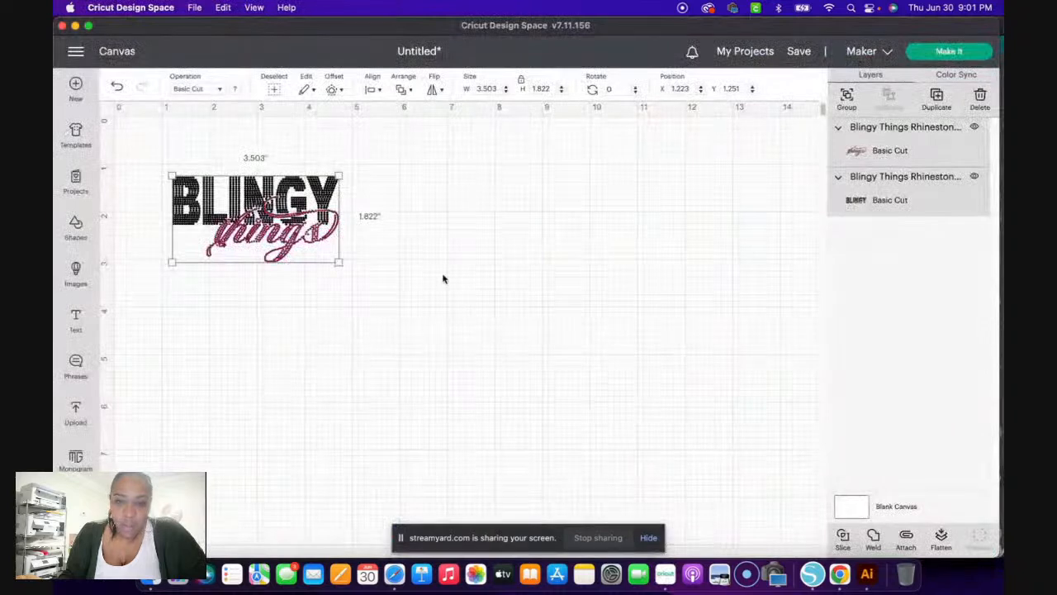
left_click(495, 88)
type("10.627")
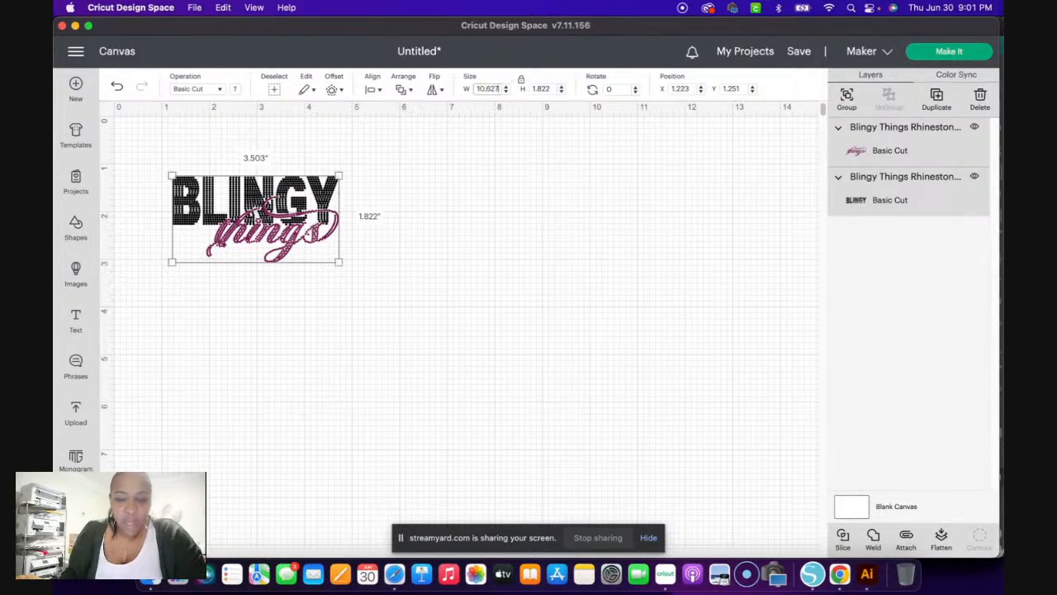
key("Tab")
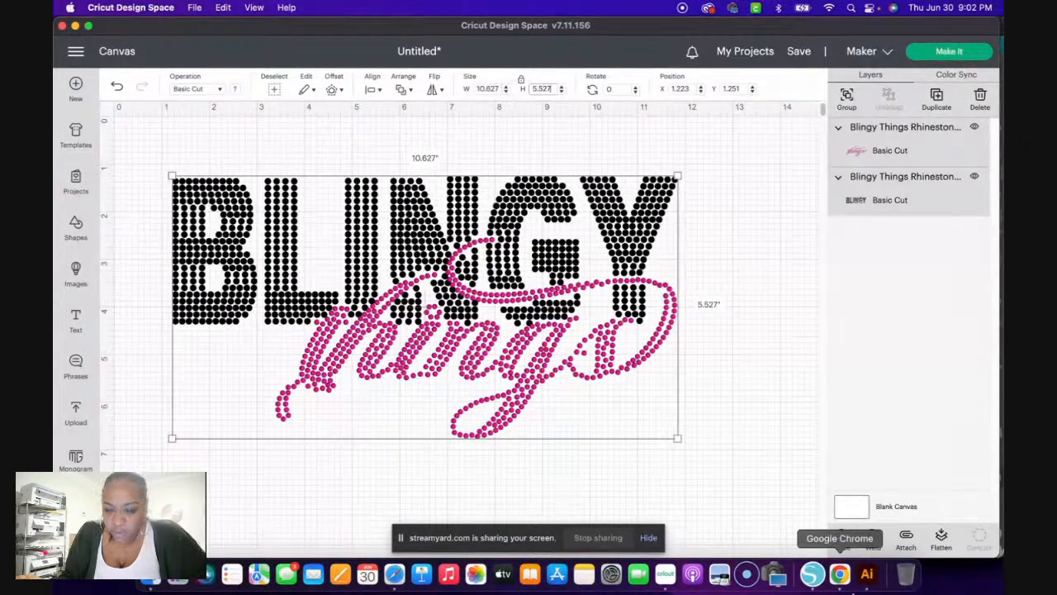
left_click(812, 575)
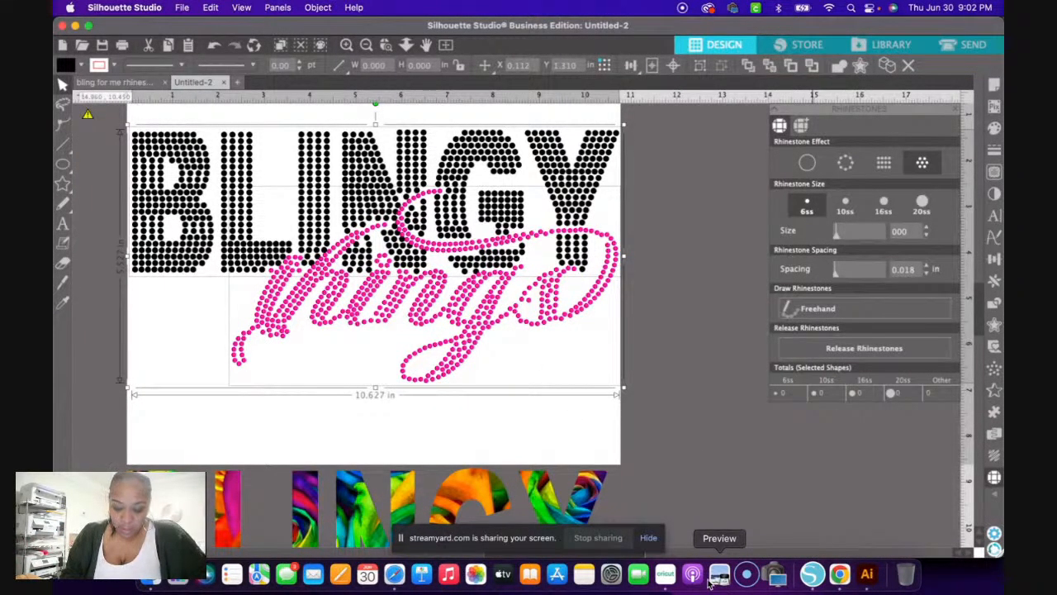
left_click(666, 578)
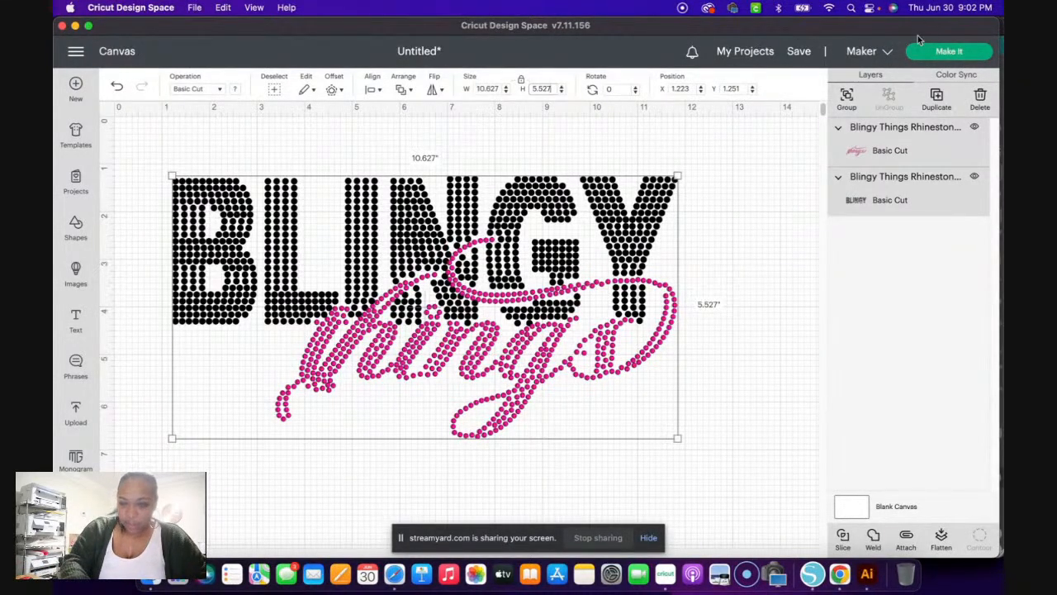
- Send the resized design to the mat preview and examine the pink mat holding "things"
left_click(948, 52)
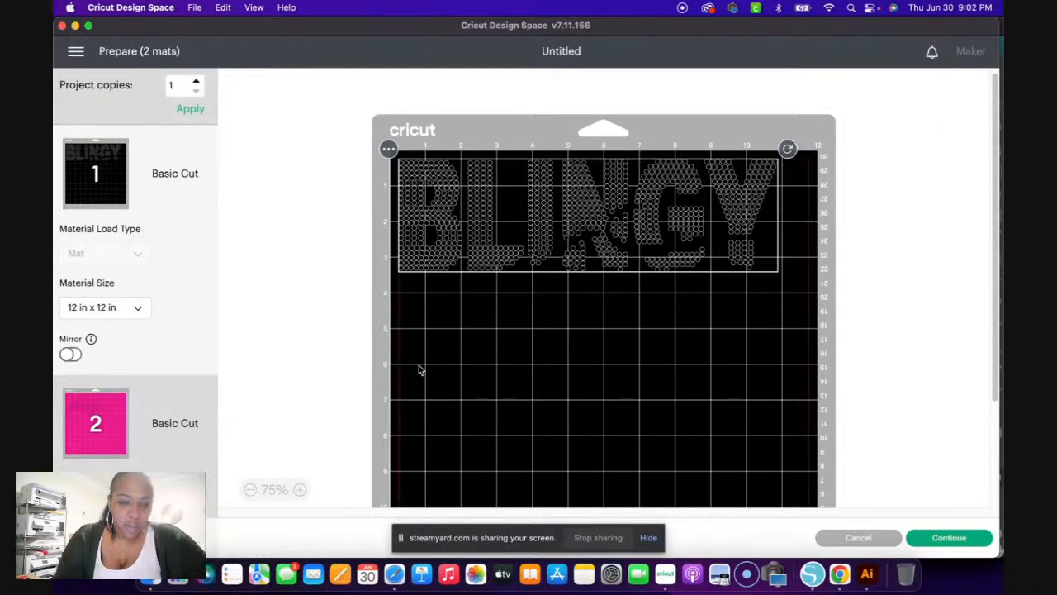
left_click(78, 426)
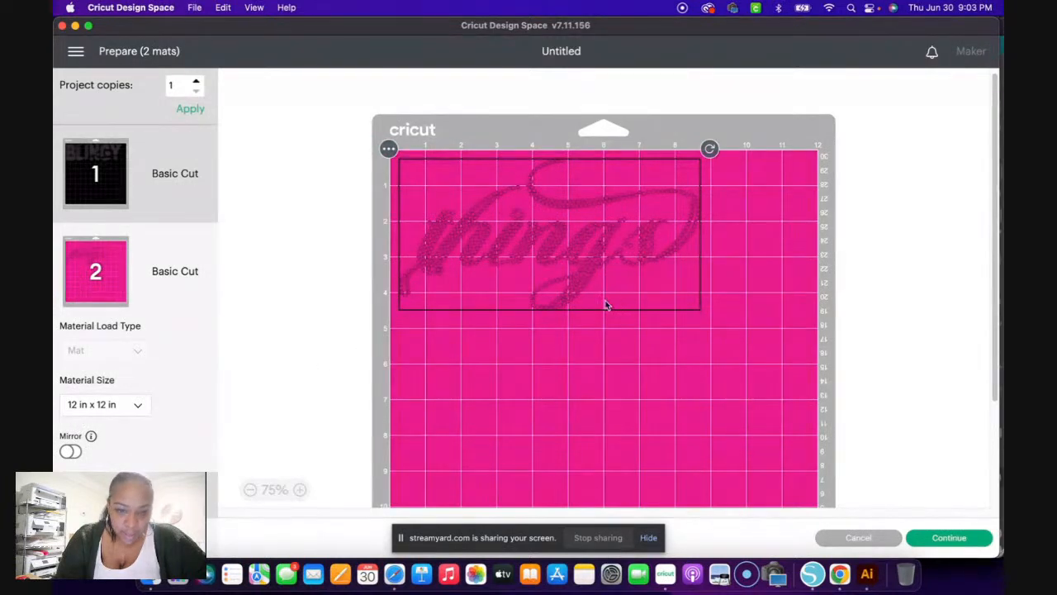
scroll(278, 328, "down", 3)
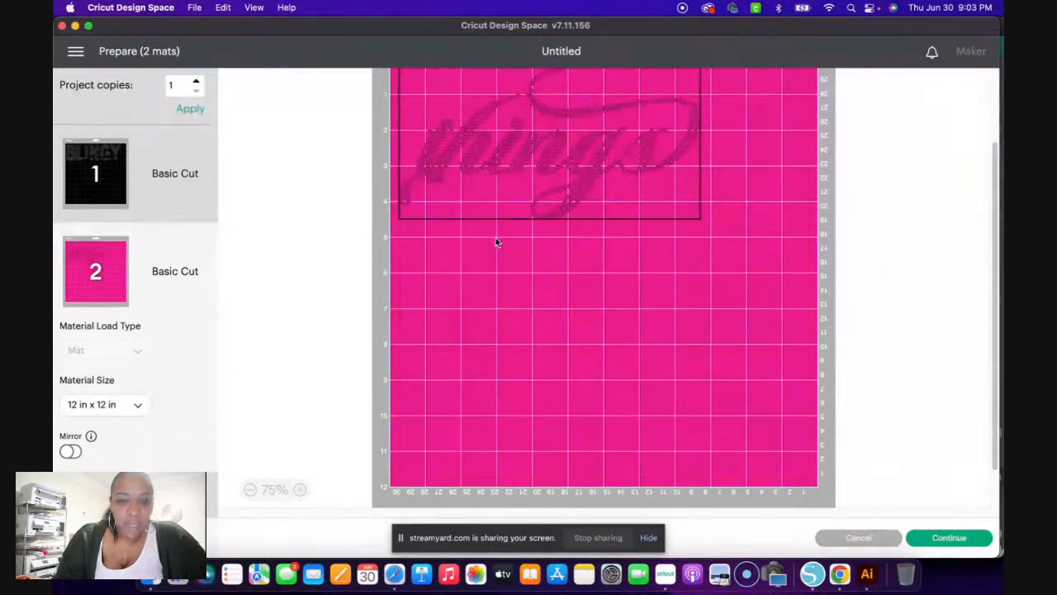
scroll(496, 240, "up", 2)
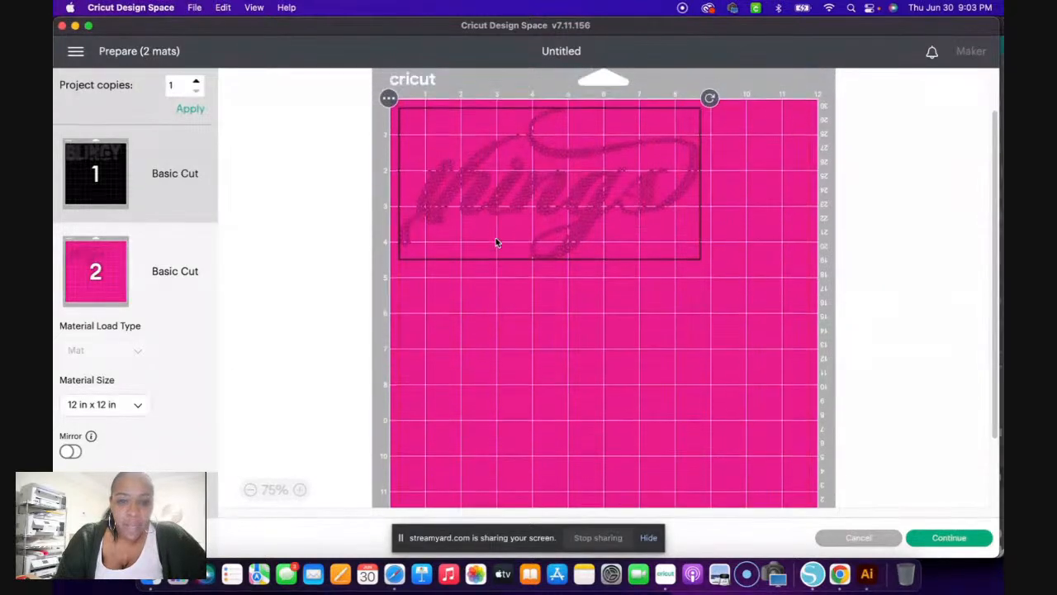
- Move "things" from the pink mat to the black mat, place it below "BLINGY", and continue to machine connection
left_click(388, 105)
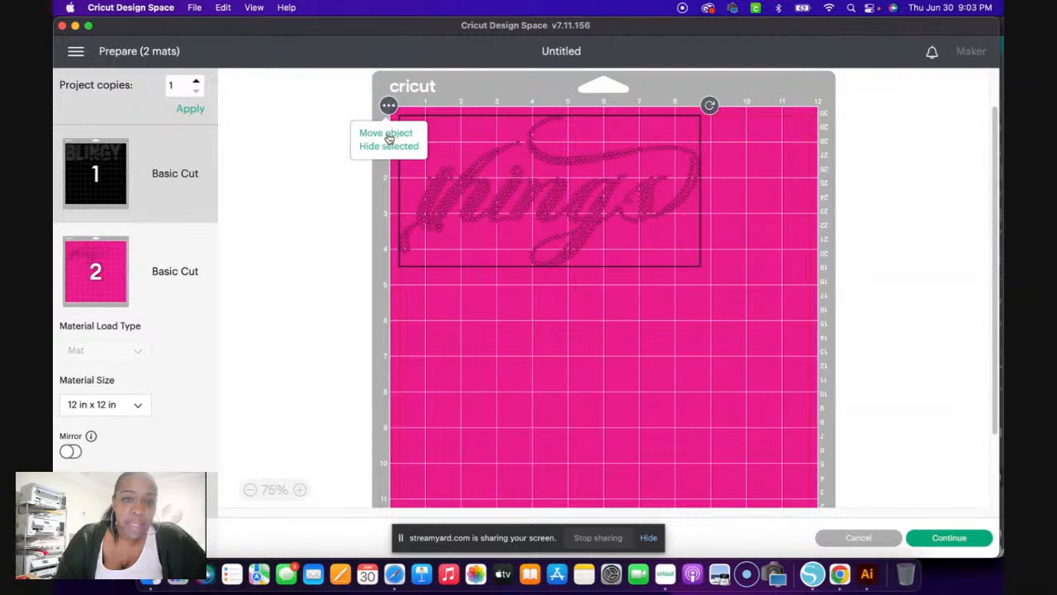
left_click(386, 134)
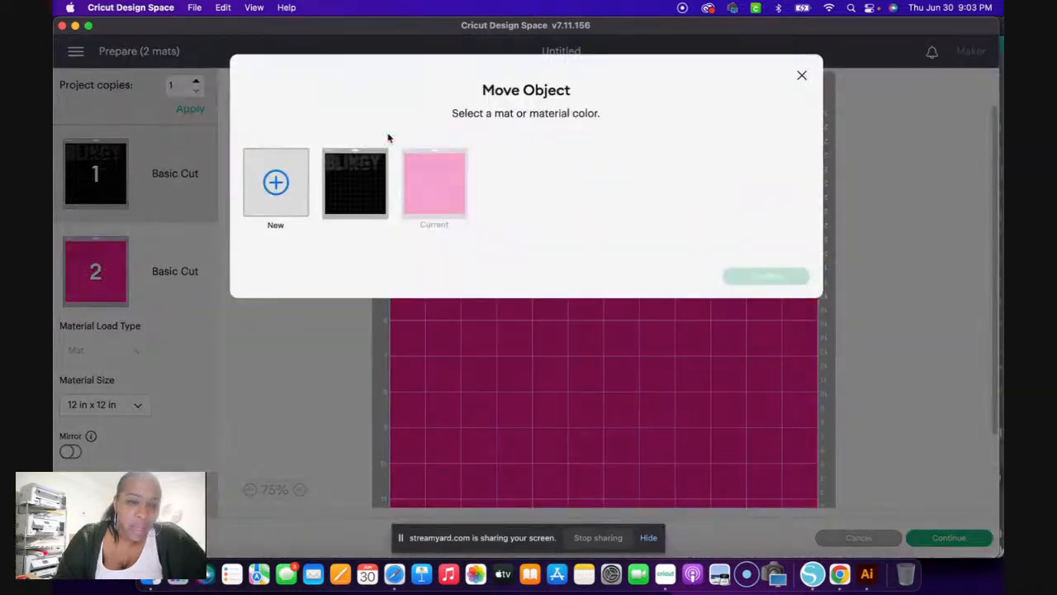
left_click(357, 183)
left_click(773, 279)
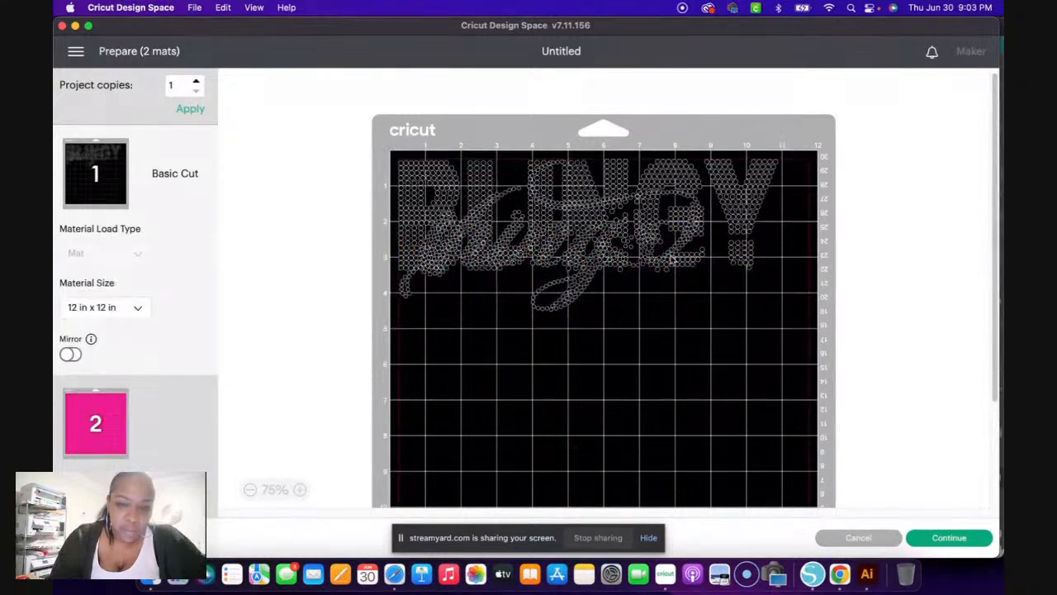
left_click(599, 274)
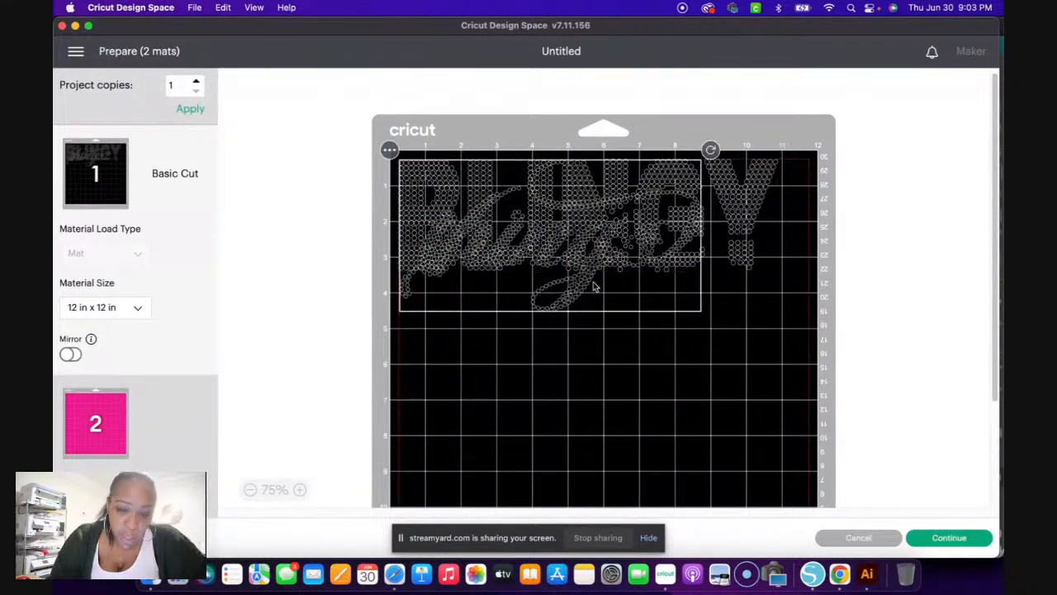
left_click_drag(583, 313, 515, 427)
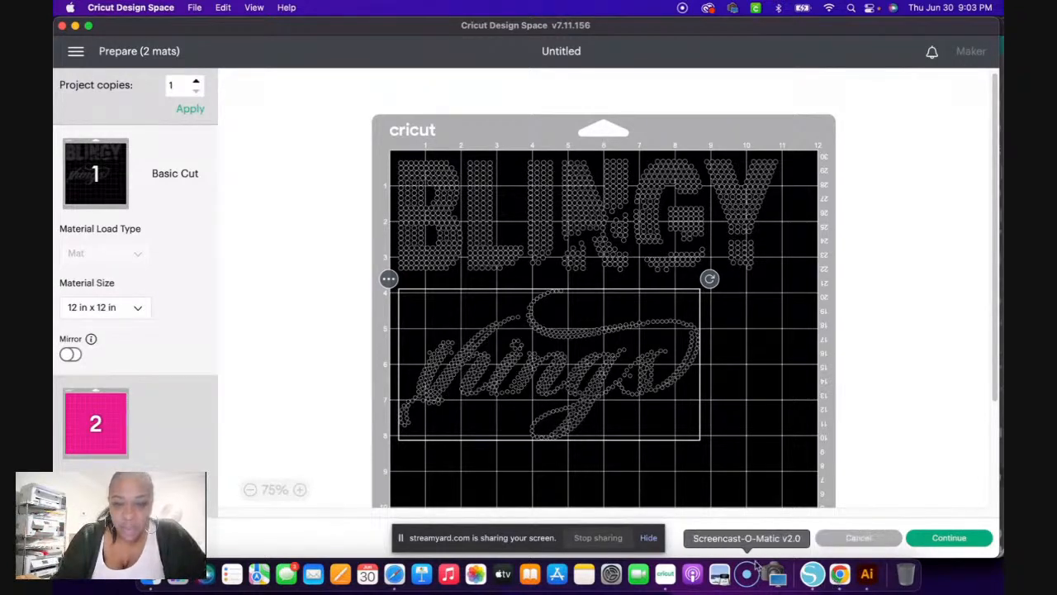
left_click(944, 541)
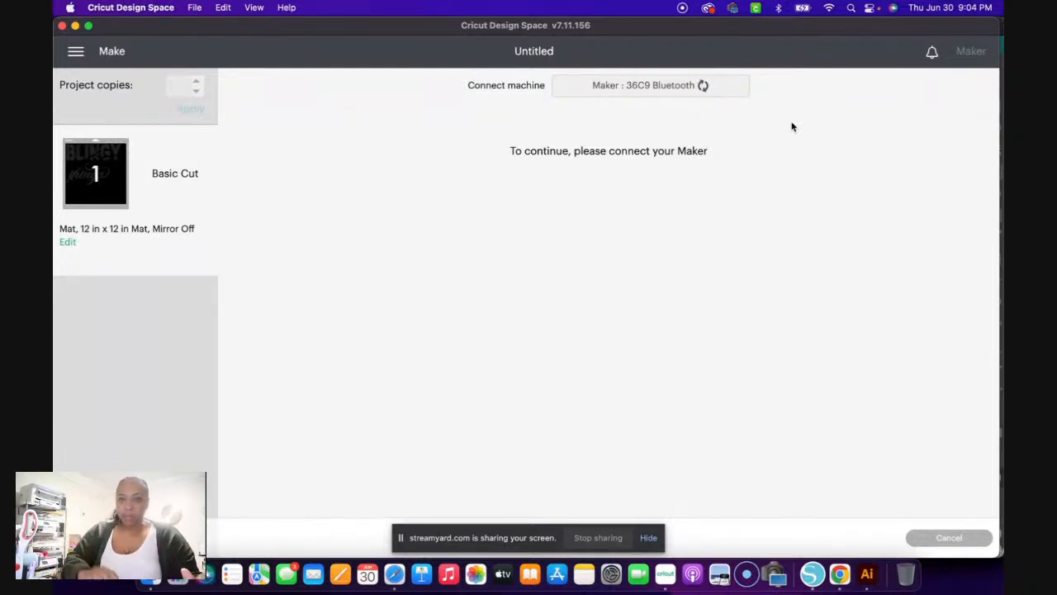
- Cancel the machine connection and mat preparation to return to the canvas, and change the target machine to Cricut Maker 3
left_click(949, 538)
left_click(598, 79)
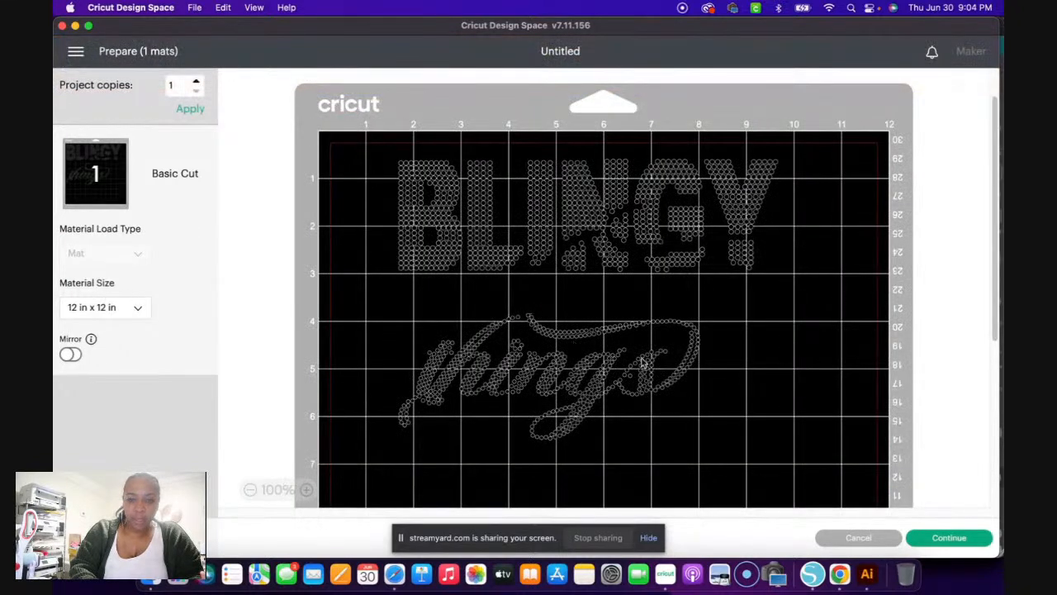
left_click(858, 537)
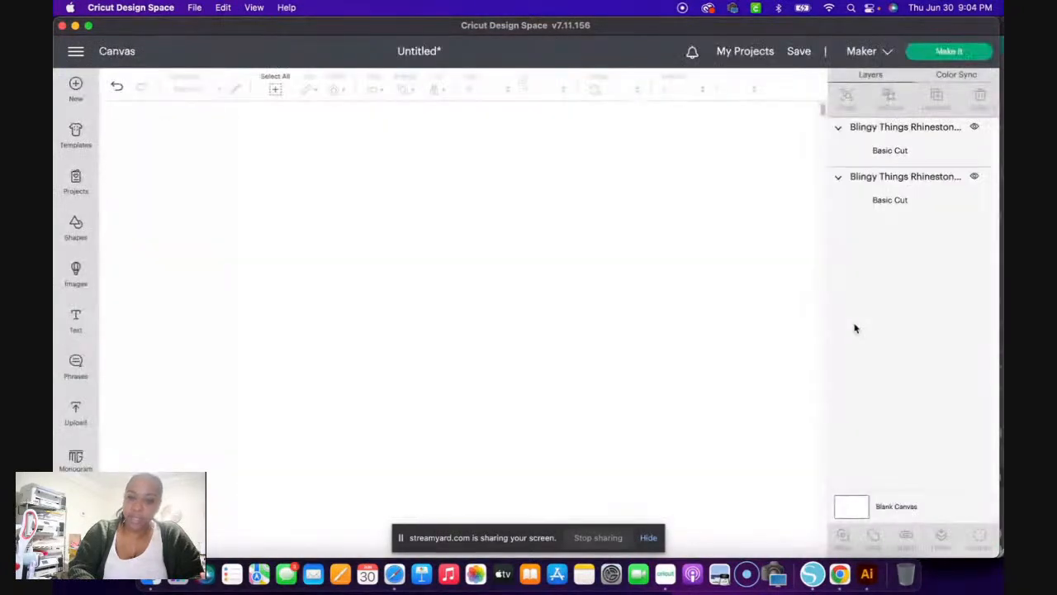
left_click(885, 51)
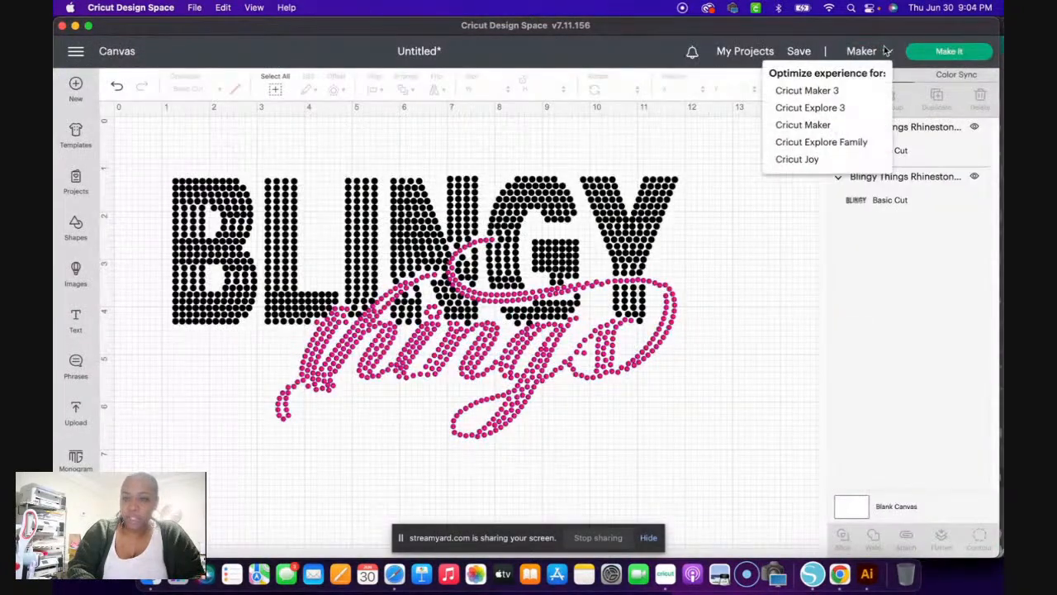
left_click(844, 95)
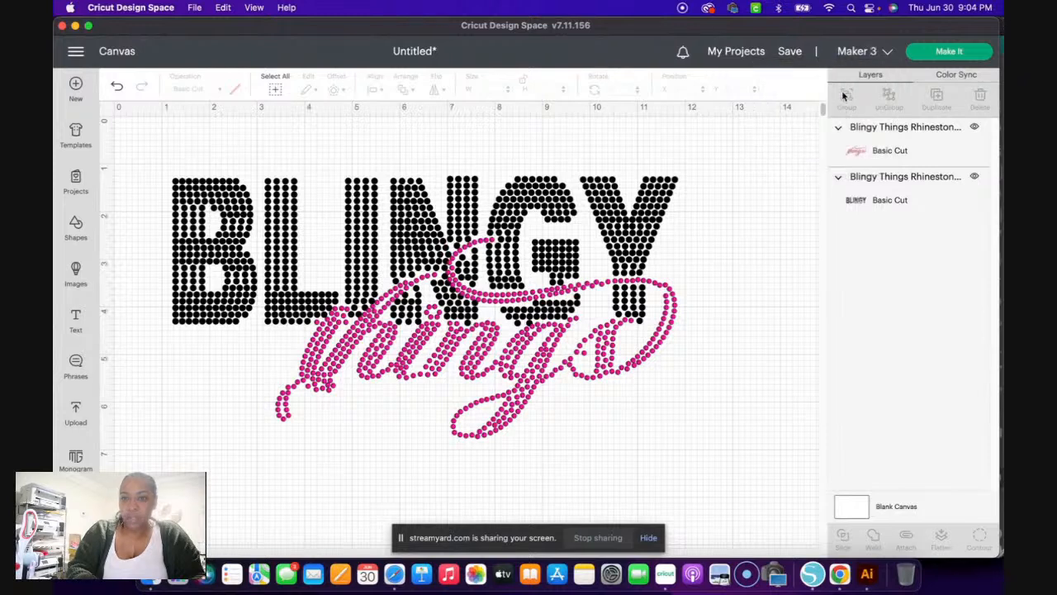
- Send the design to the mat preview with all materials loaded on a 12 in x 12 in mat
left_click(943, 54)
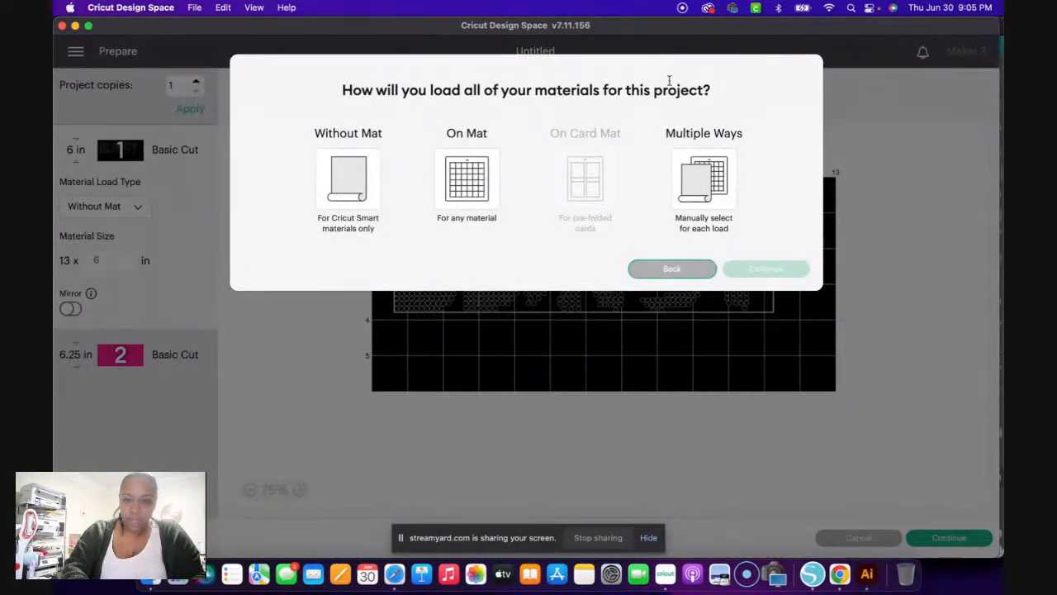
left_click(473, 173)
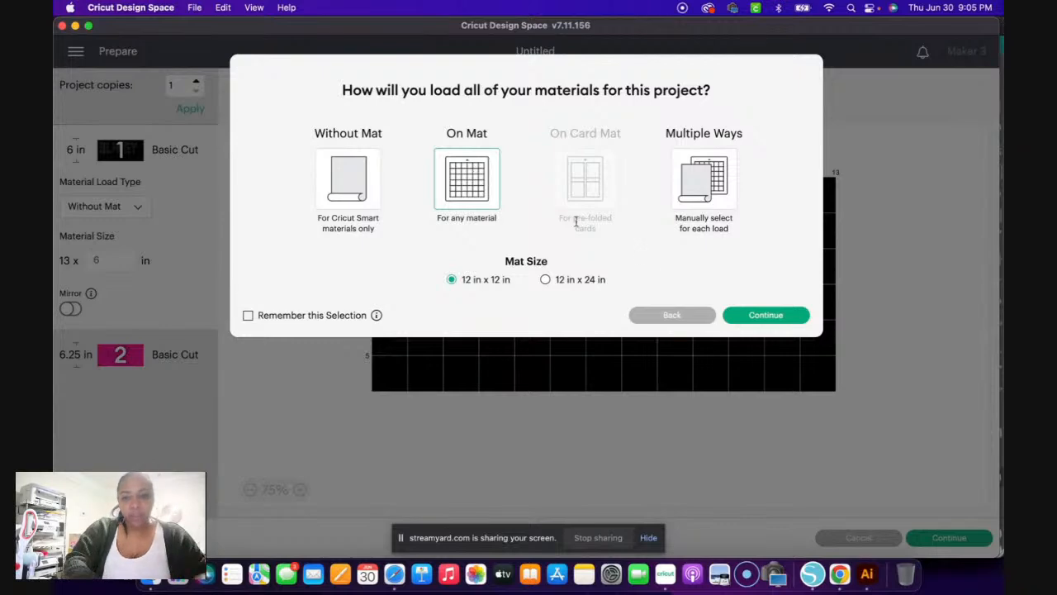
left_click(765, 316)
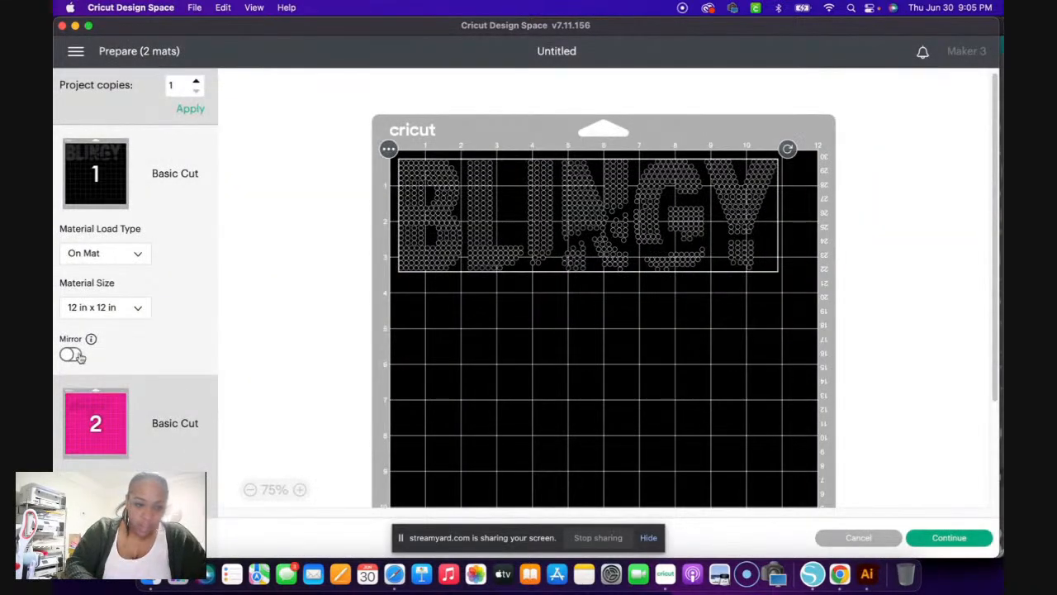
- Move "things" from the pink mat to the black mat and place it just below "BLINGY"
left_click(96, 426)
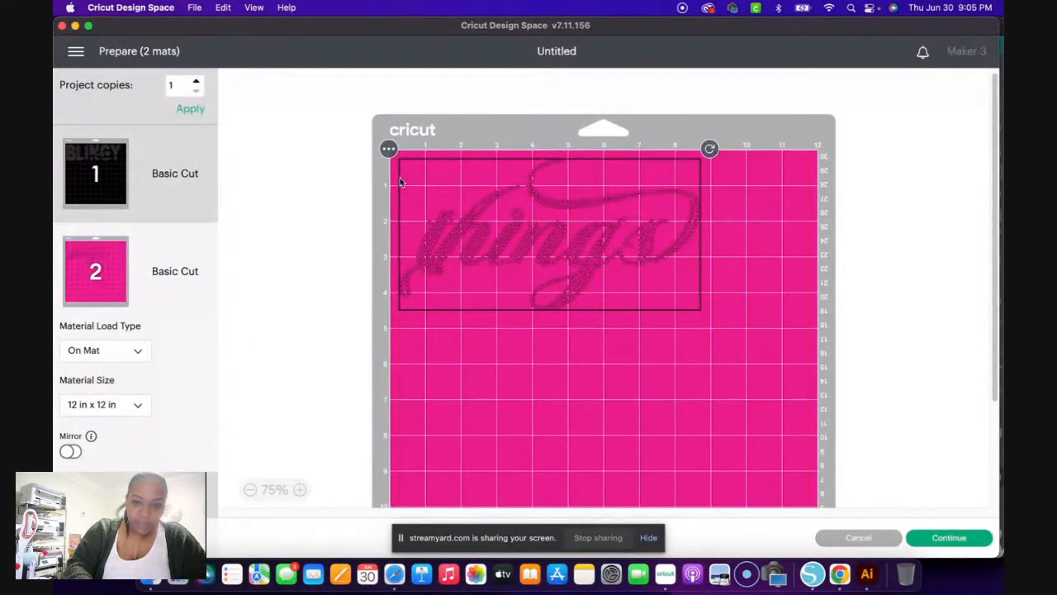
left_click(389, 149)
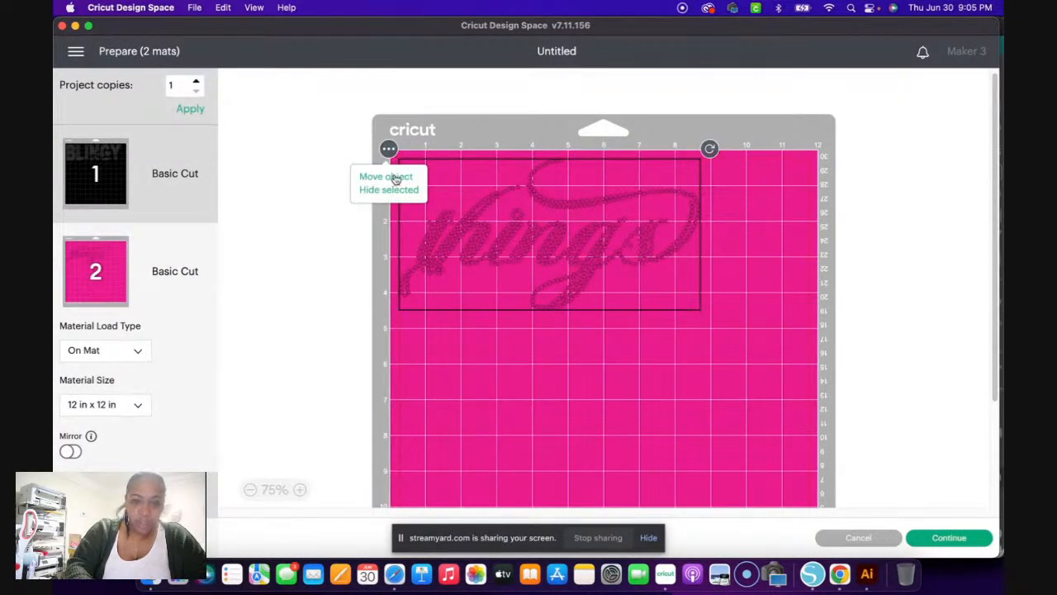
left_click(392, 176)
left_click(364, 189)
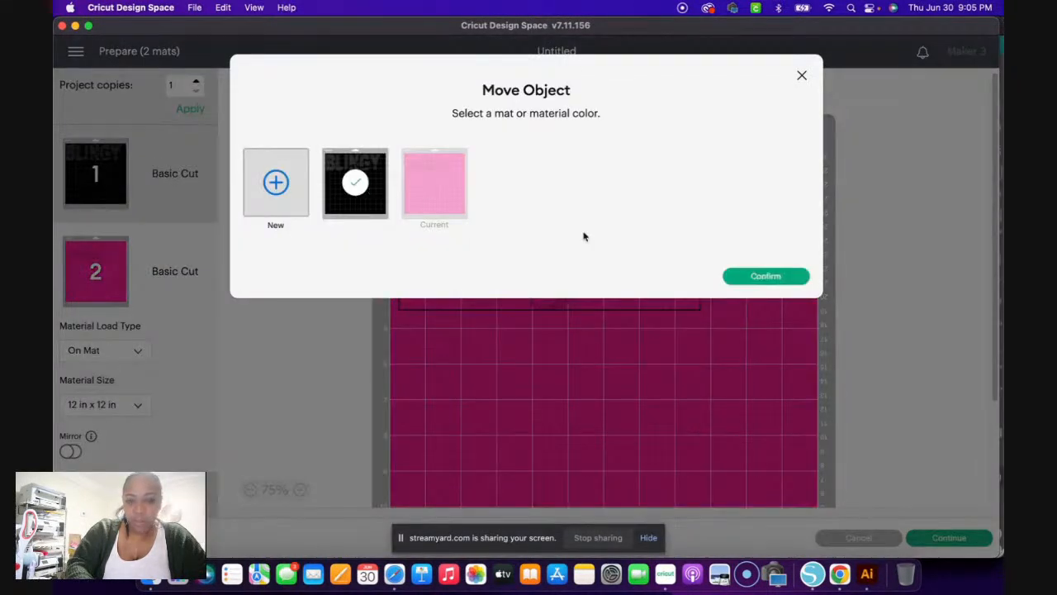
left_click(768, 276)
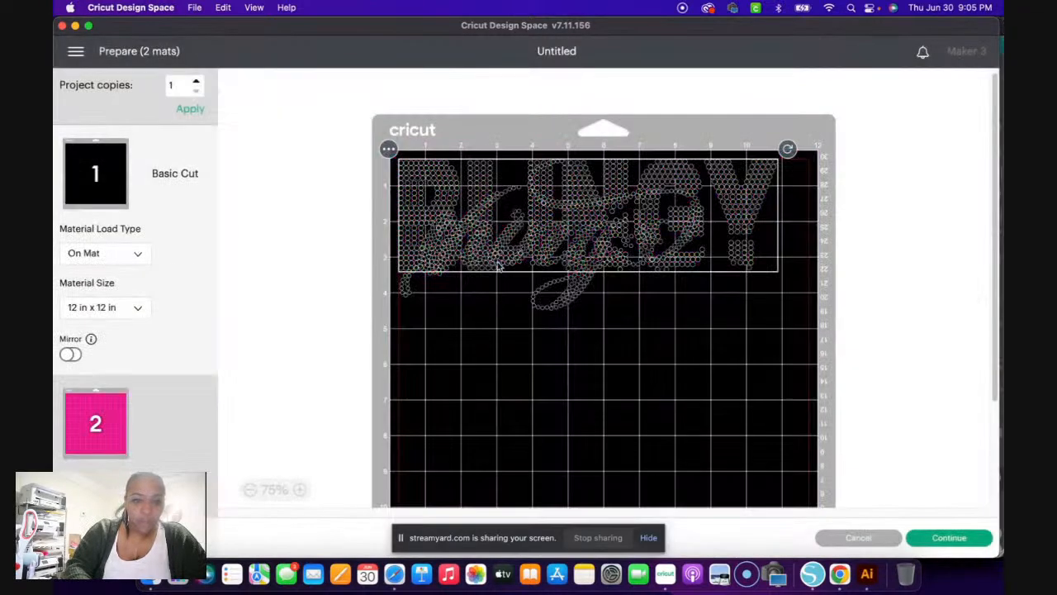
left_click(556, 335)
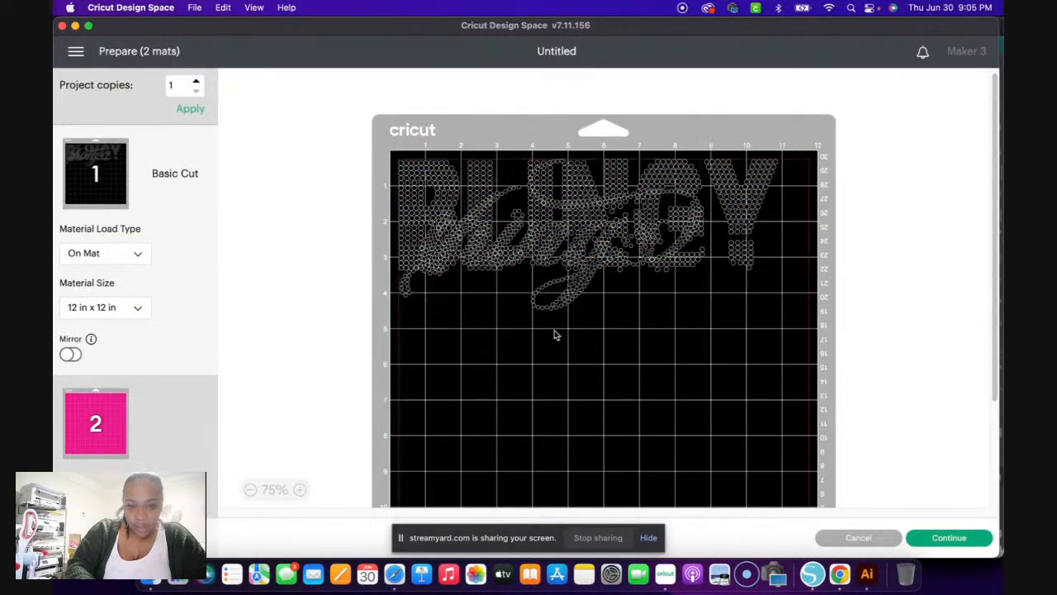
left_click_drag(581, 288, 555, 415)
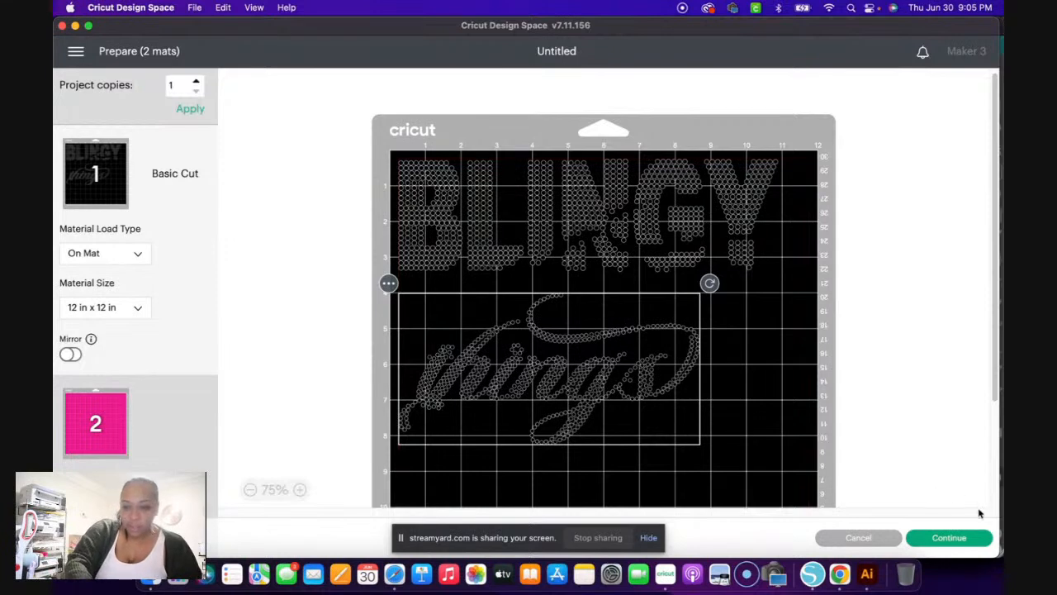
- Continue to the cutting setup, connect the Maker 3 : 0012 Bluetooth machine, and set the base material to Rhinestone Flock
left_click(949, 538)
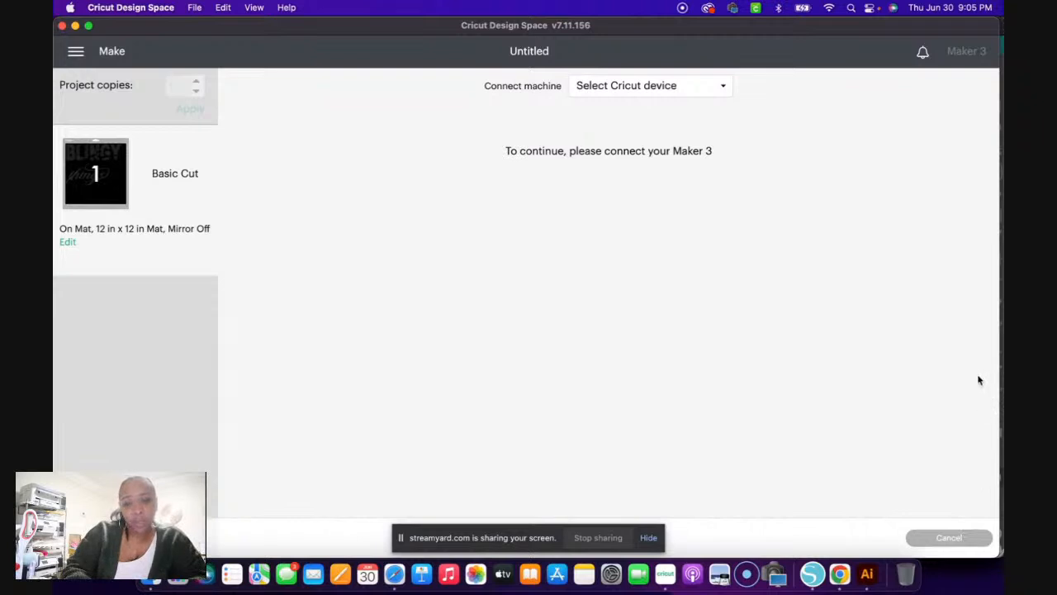
left_click(727, 85)
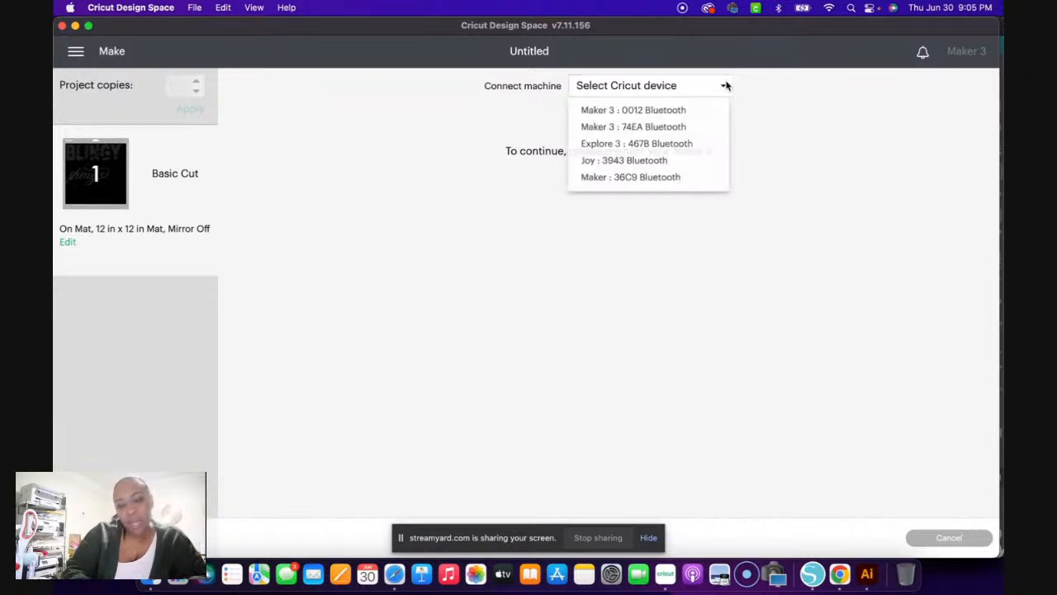
left_click(681, 115)
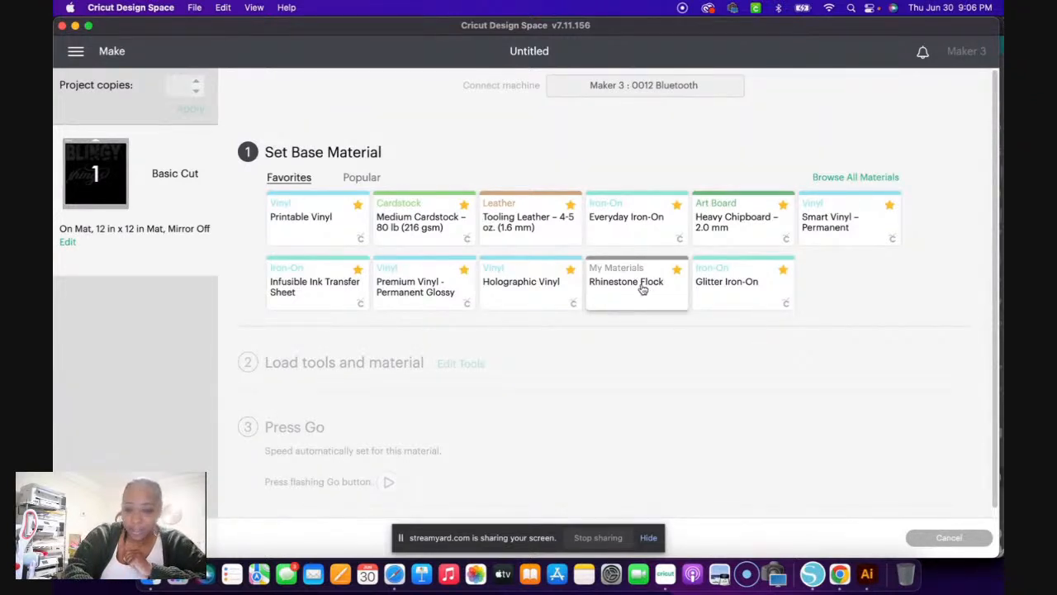
left_click(641, 289)
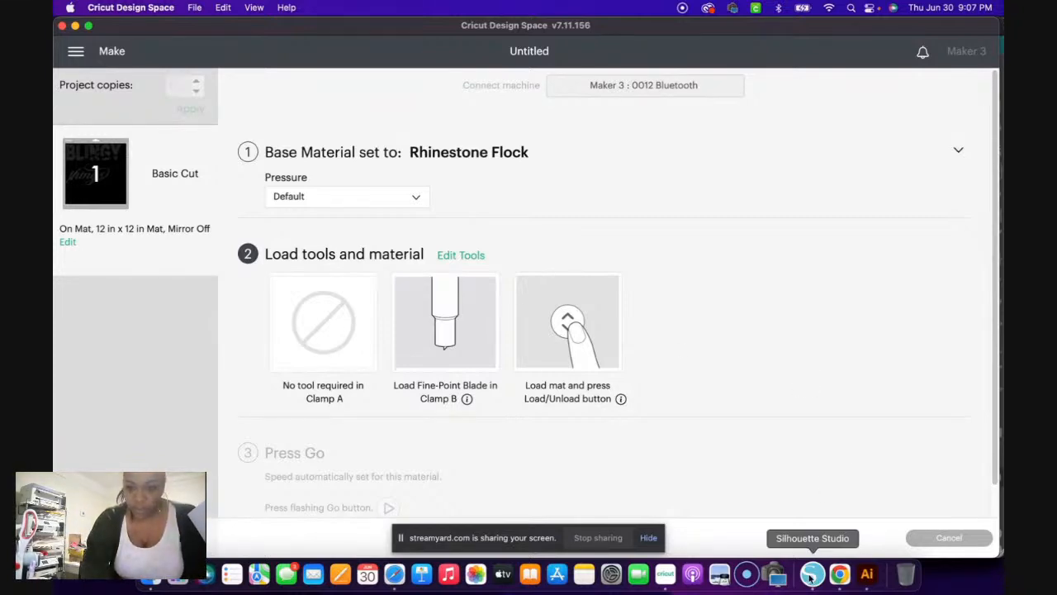
- Switch to StreamYard and take the shared screen off the live broadcast
left_click(840, 574)
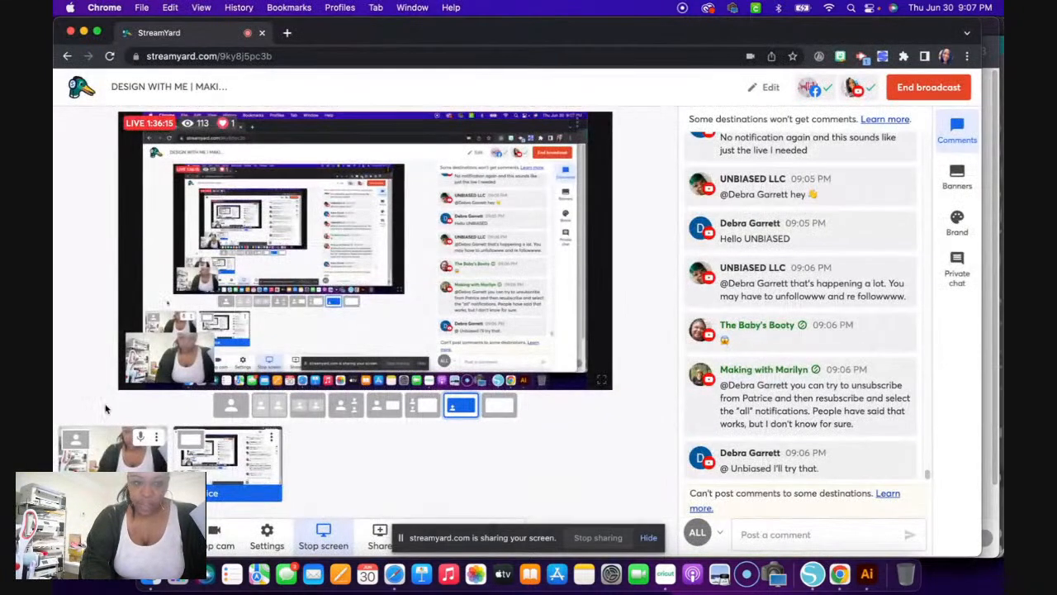
left_click(237, 467)
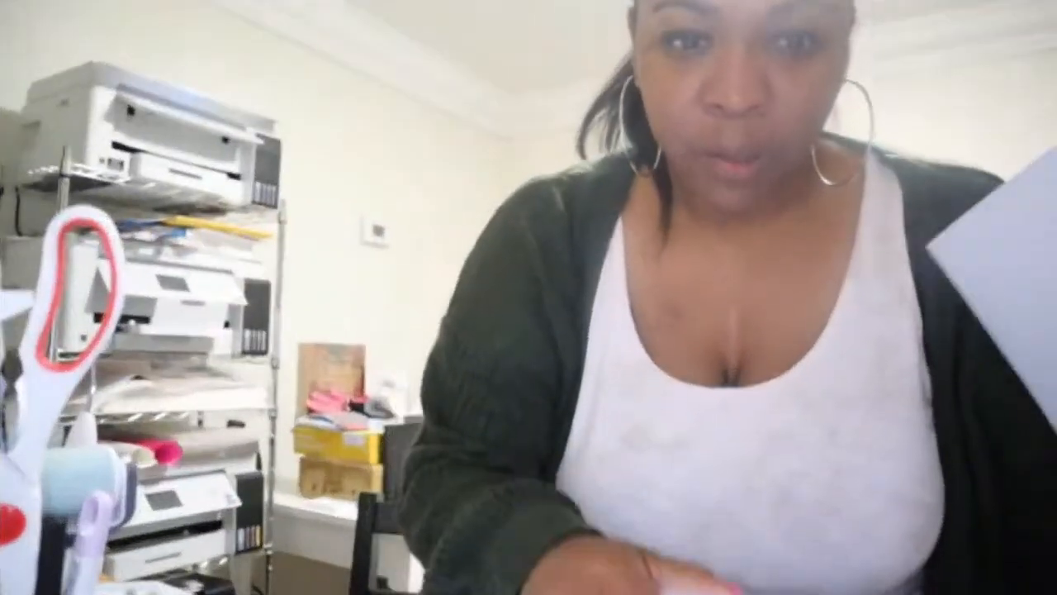
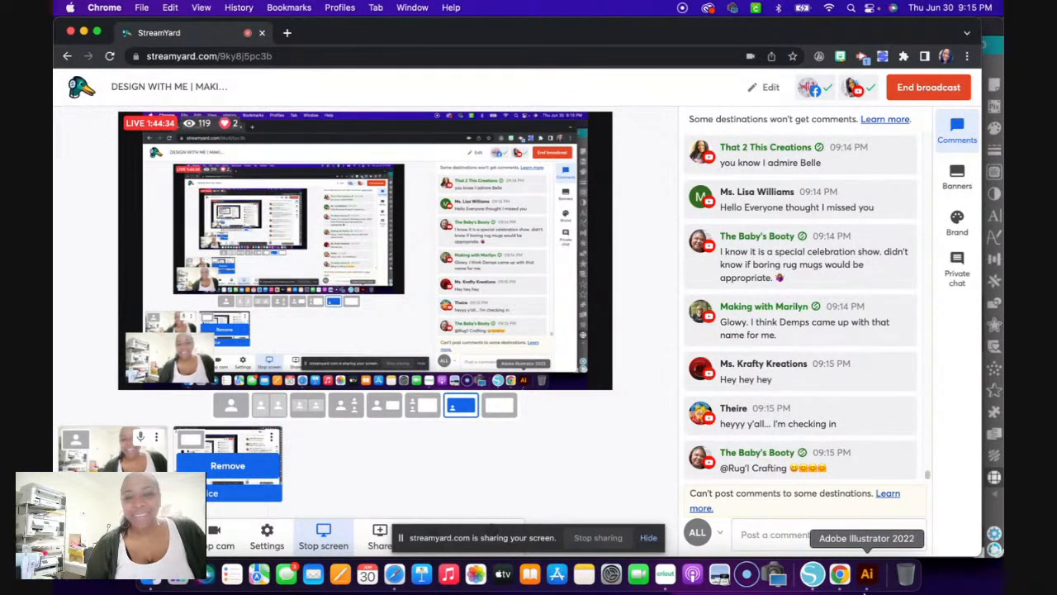
- Switch to Silhouette Studio and move the rose-patterned "BLINGY things" design up onto the white page
left_click(865, 578)
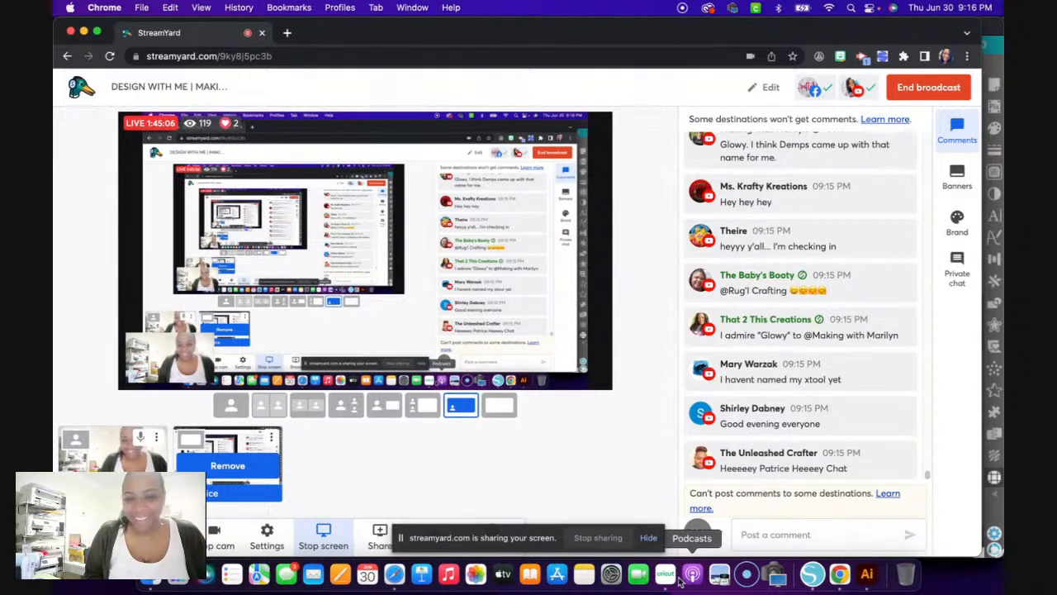
left_click(788, 575)
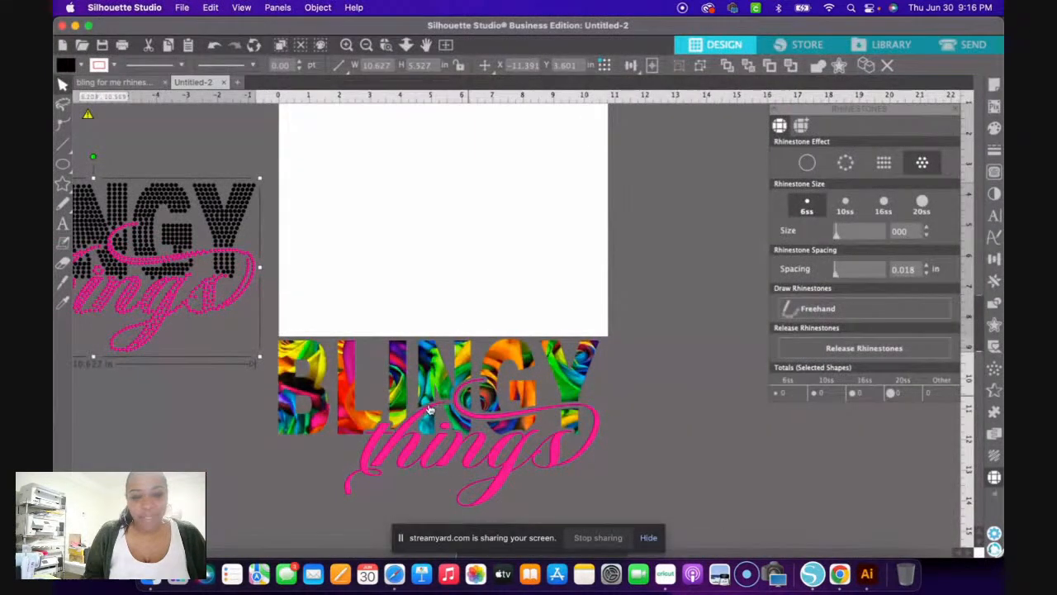
left_click(588, 456)
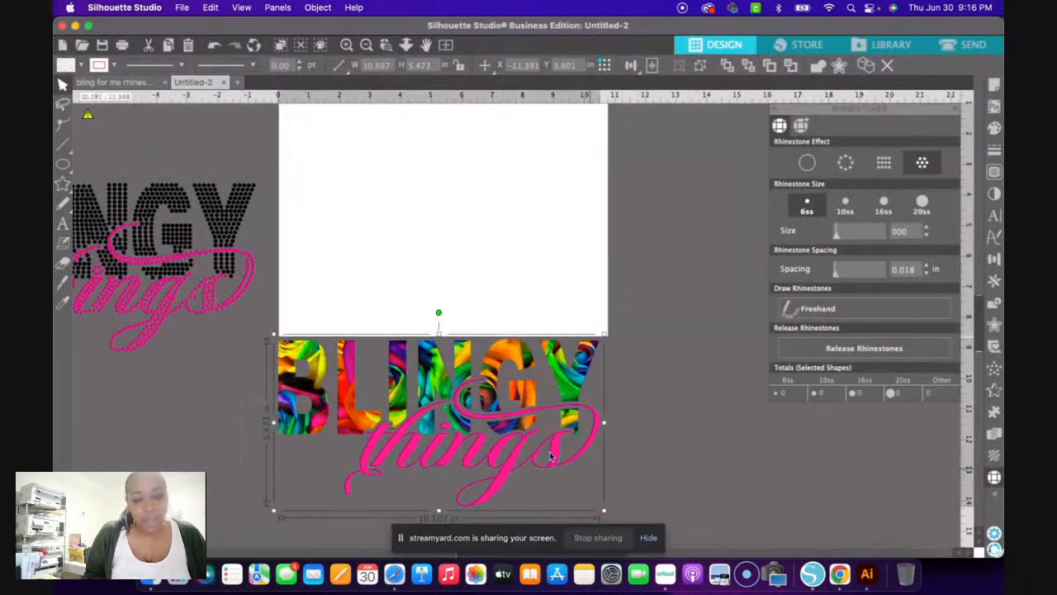
left_click_drag(467, 418, 466, 183)
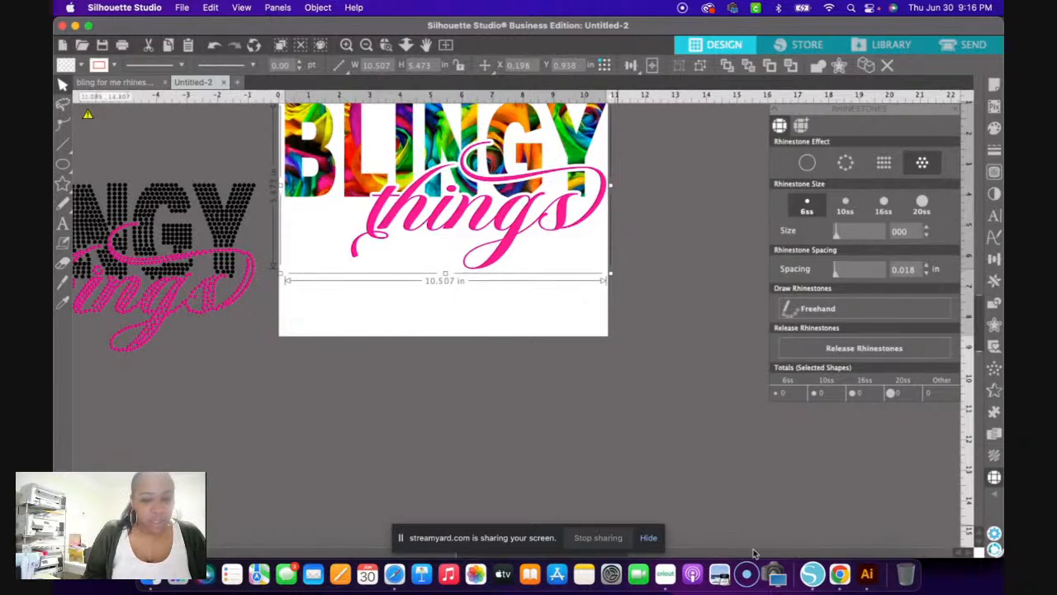
scroll(404, 428, "up", 2)
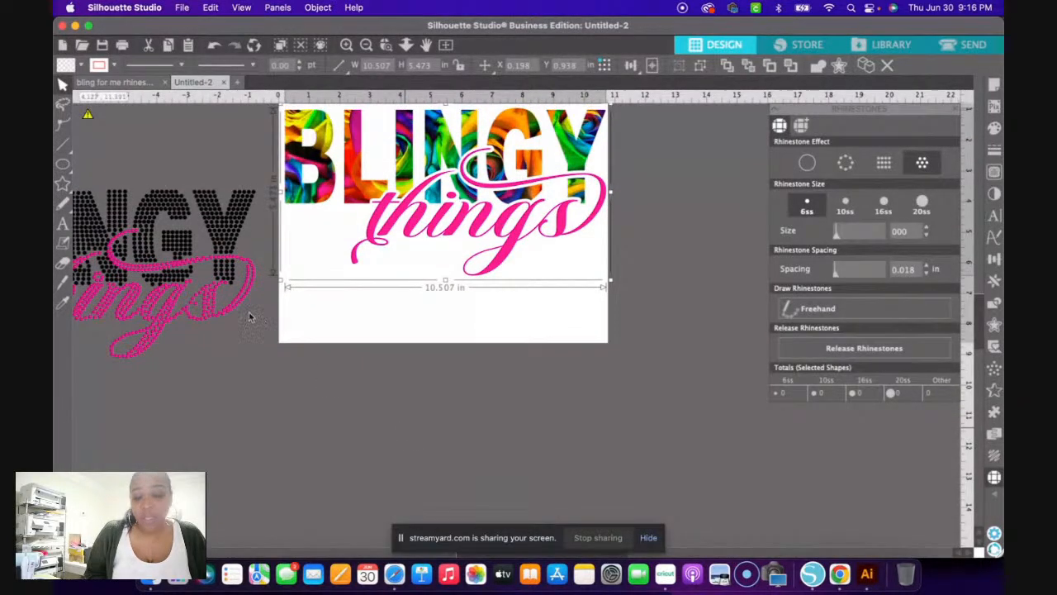
scroll(250, 316, "up", 2)
left_click(464, 455)
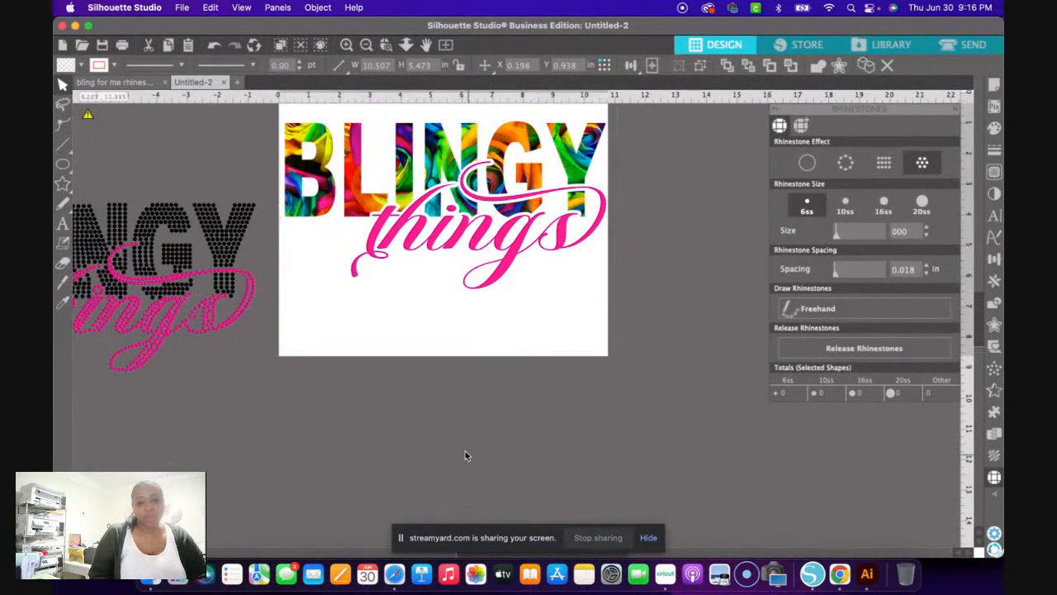
- Move the rhinestone "BLINGY things" design below the page and delete it, keeping only the rose-patterned version
left_click(161, 279)
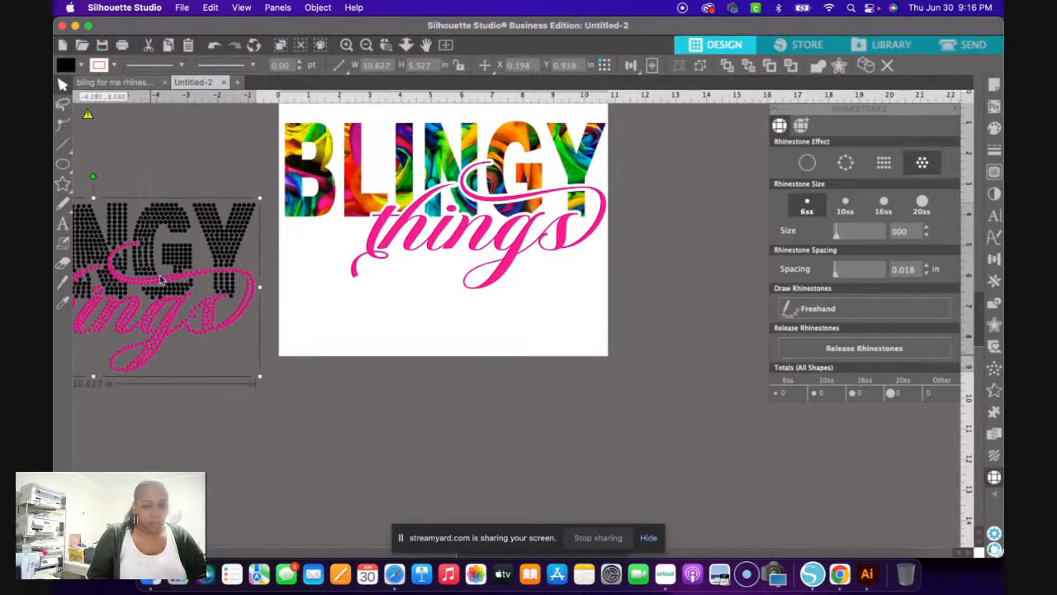
left_click_drag(163, 294, 515, 467)
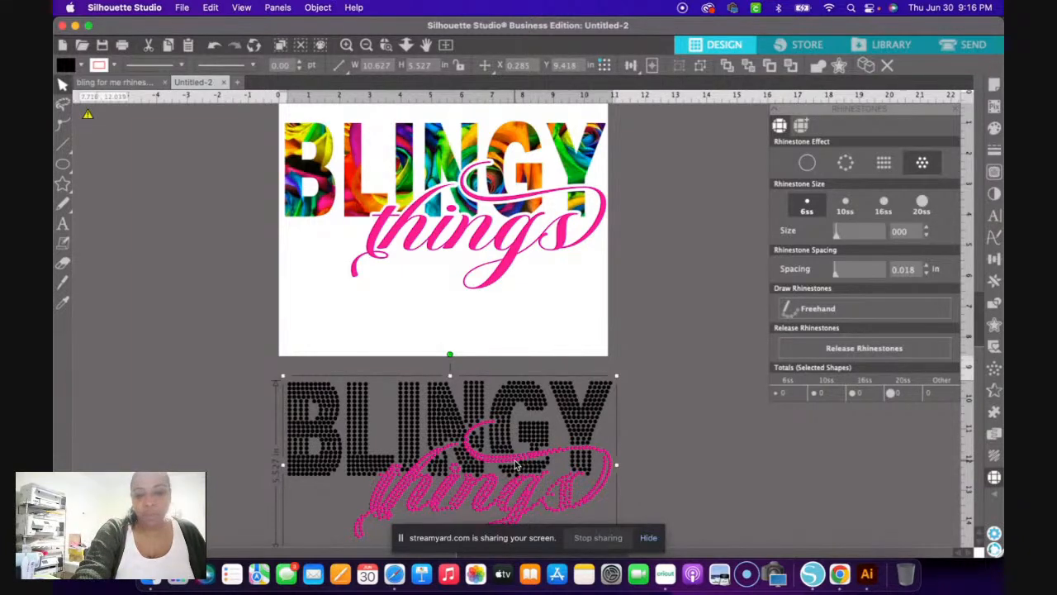
key("Delete")
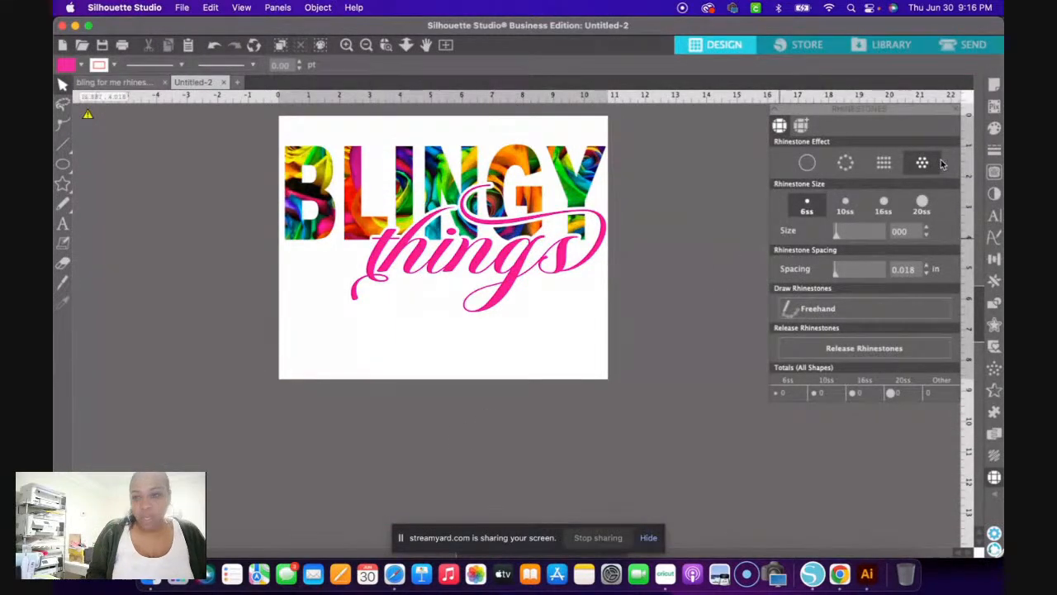
- Set the custom page size to 13 in wide and 19 in high in the page setup
left_click(995, 87)
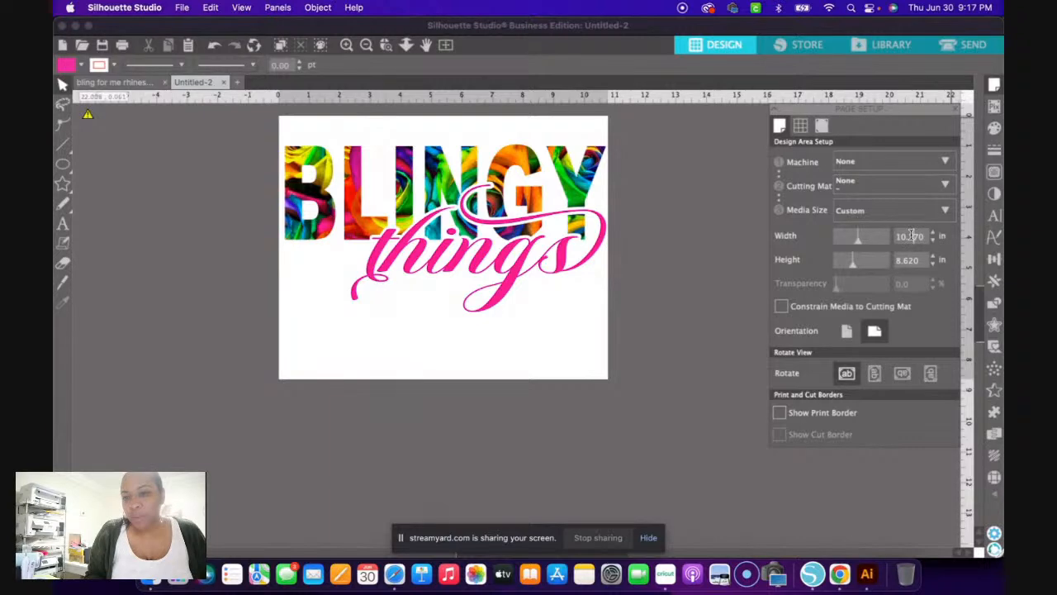
double_click(911, 235)
type("1")
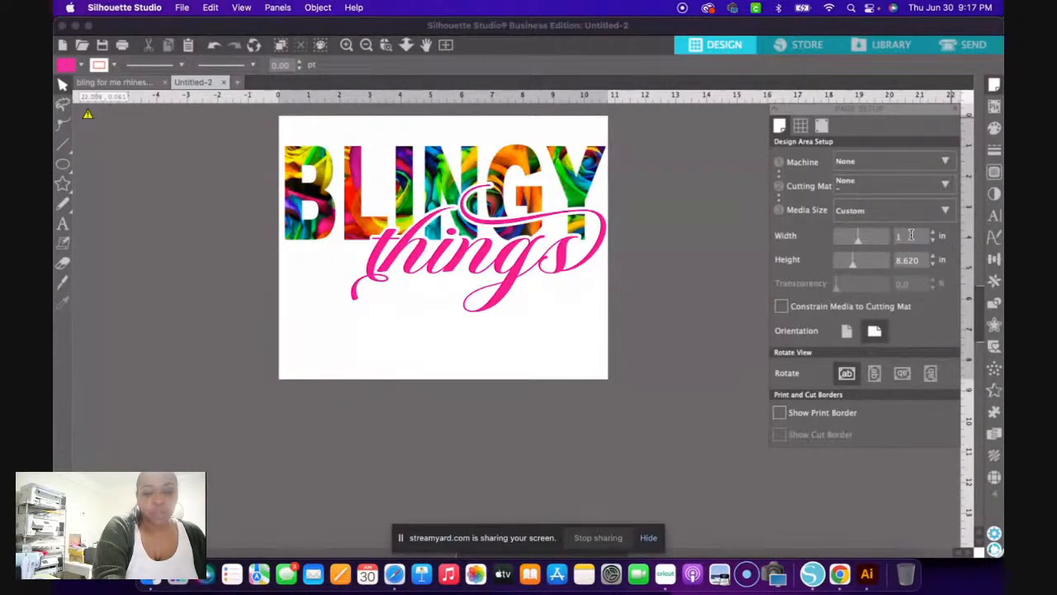
type("3")
key("Tab")
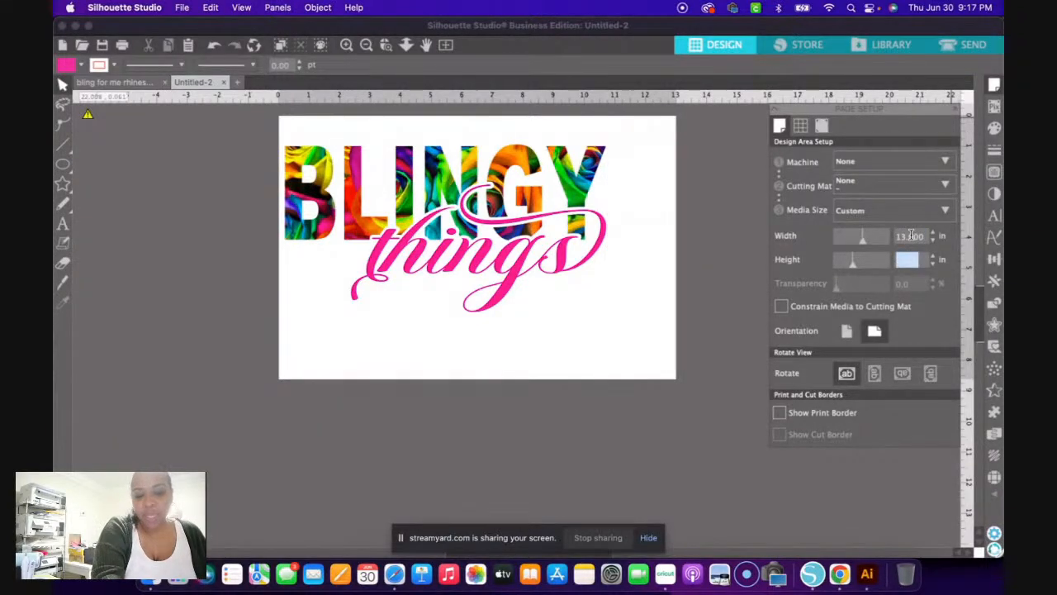
type("19")
key("Tab")
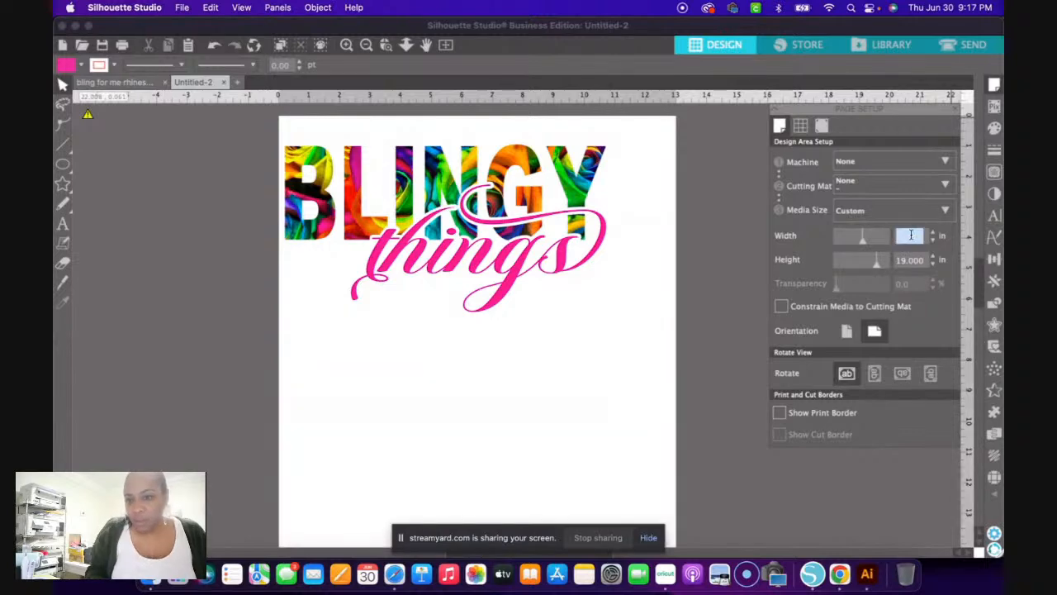
- Reposition the rose-patterned "BLINGY things" design on the enlarged page to about X 0.954 in, Y 0.830 in
left_click(239, 187)
left_click(444, 181)
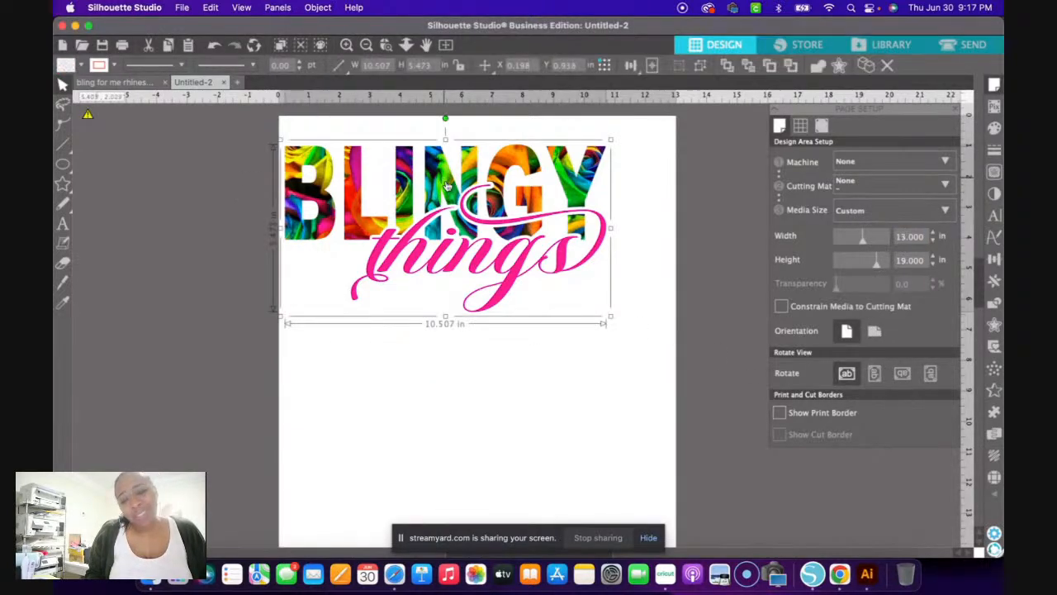
left_click_drag(447, 181, 470, 181)
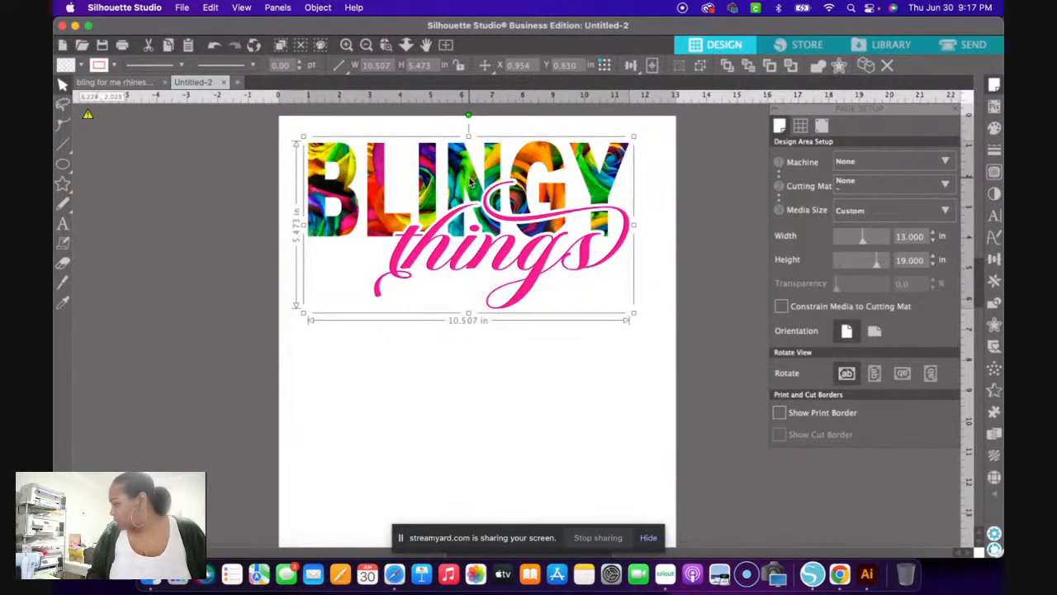
- Set the custom page size to 8.5 in wide and 11 in high in the page setup
left_click(906, 236)
double_click(906, 236)
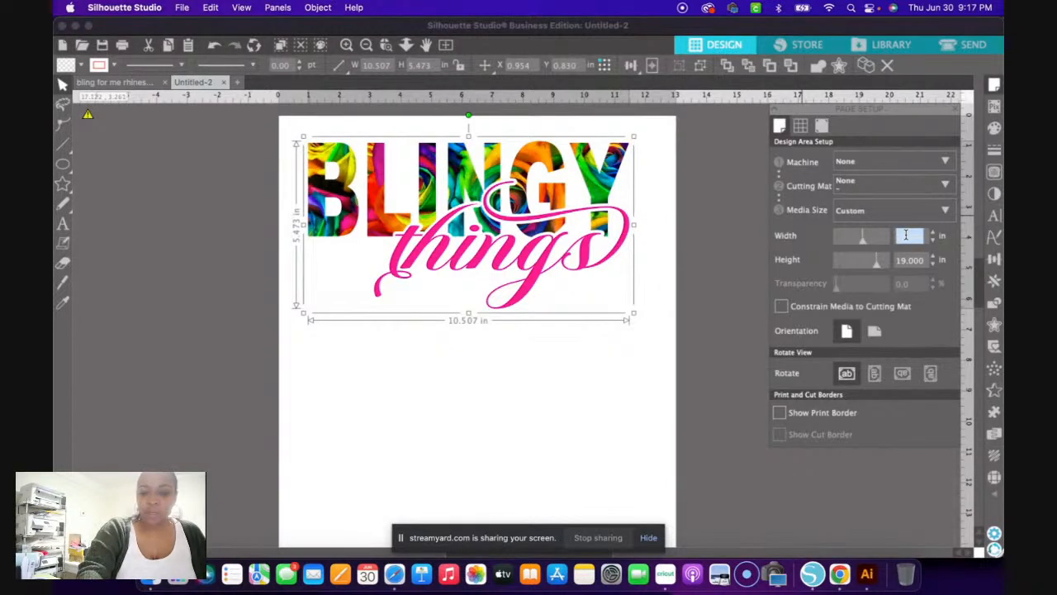
type("8.5")
key("Tab")
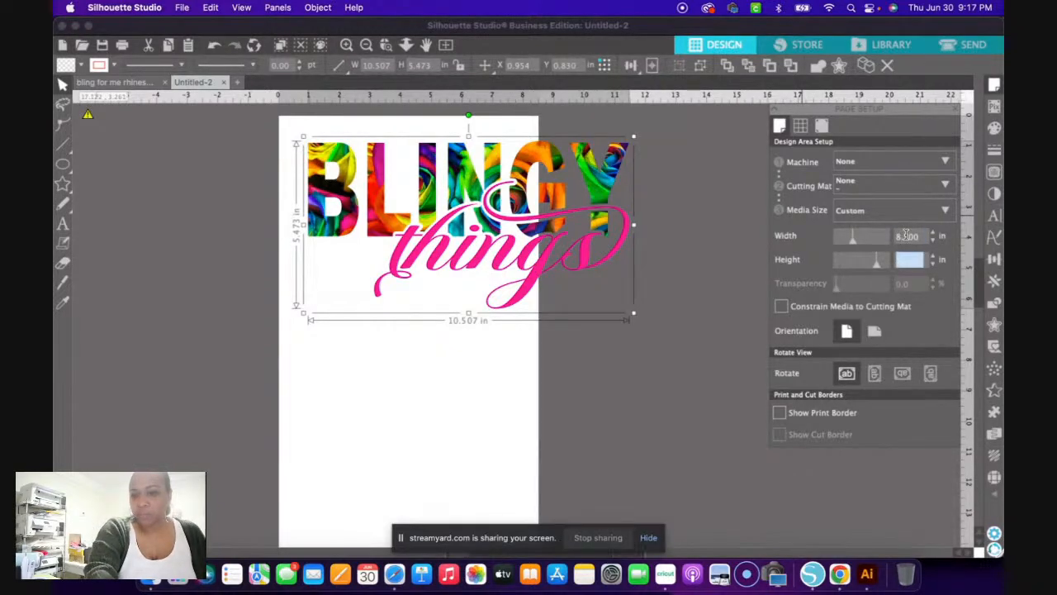
type("1")
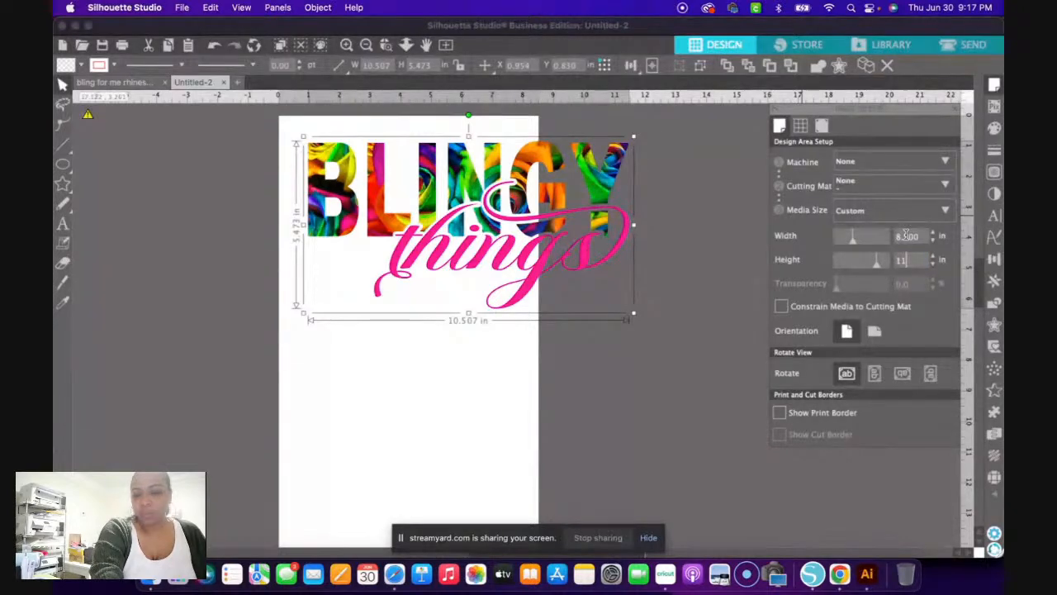
type("1")
key("Tab")
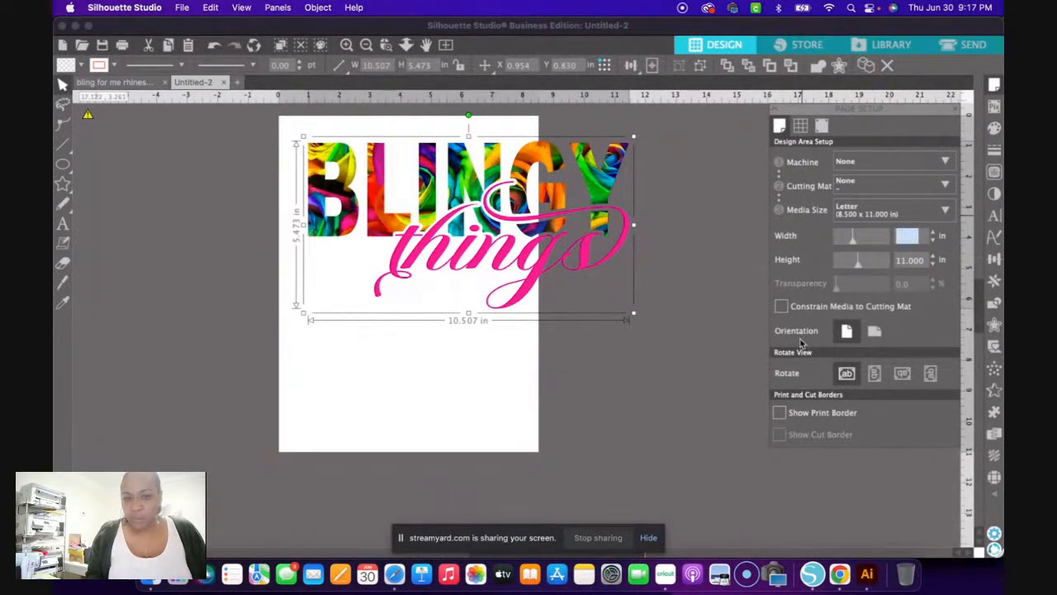
- Rotate the rose-patterned "BLINGY things" design 90 degrees clockwise and move it fully onto the page at about X 0.990 in, Y 0.287 in
left_click(545, 204)
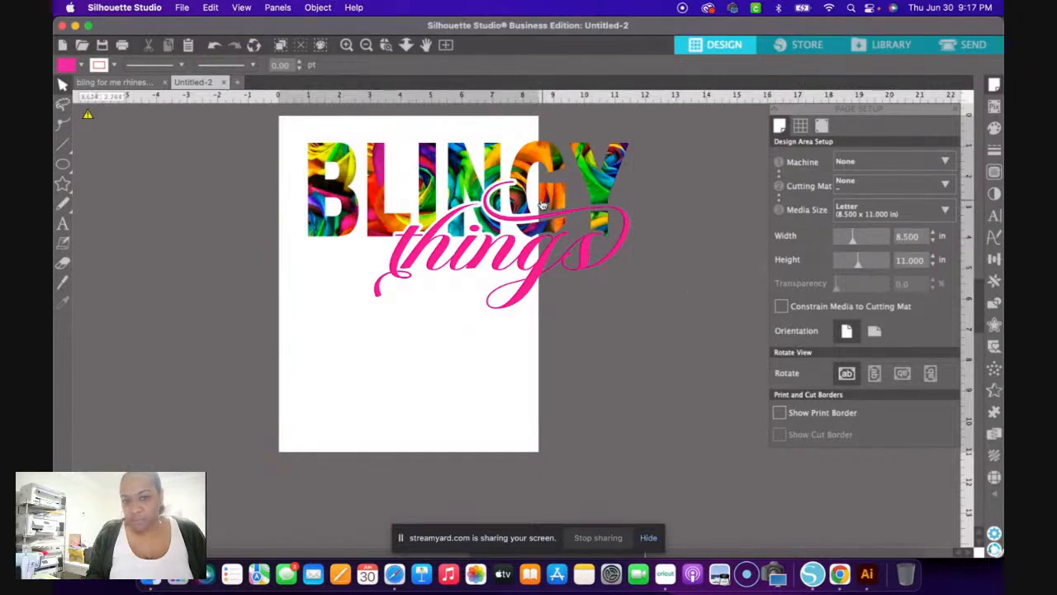
left_click(552, 197)
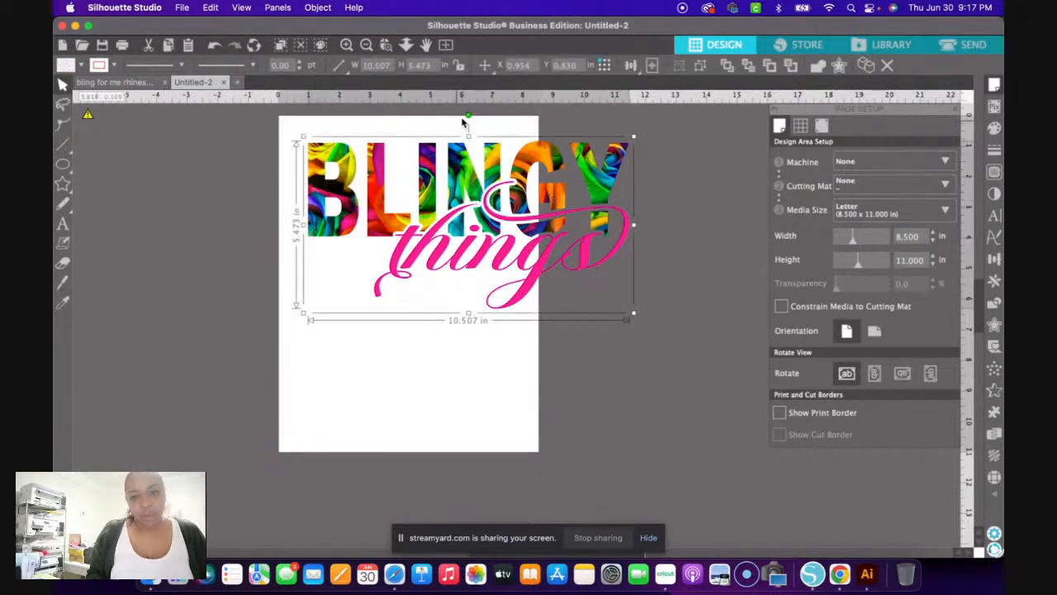
left_click_drag(468, 116, 551, 229)
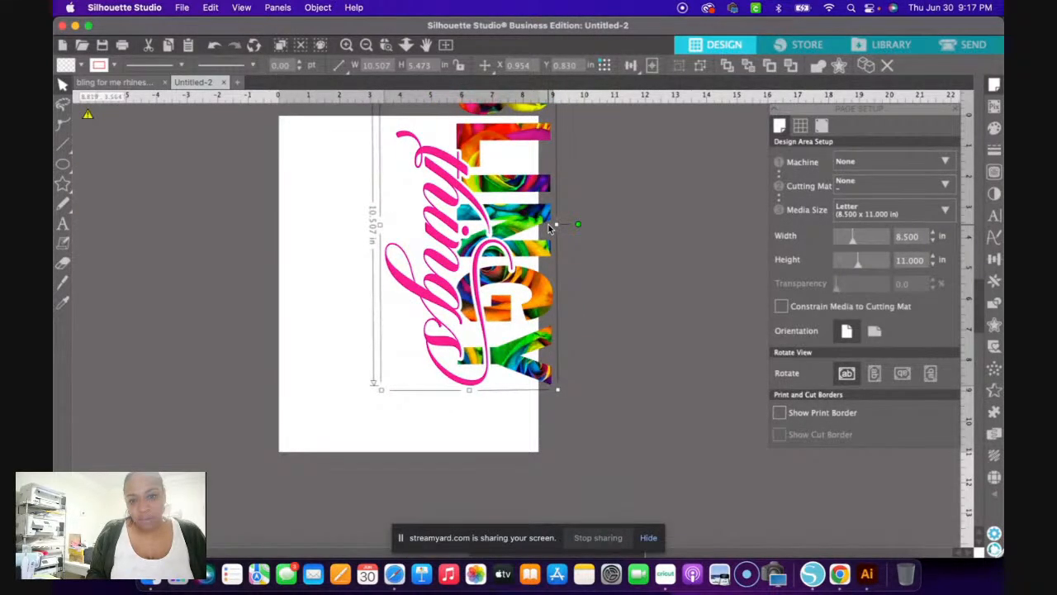
left_click_drag(517, 196, 438, 247)
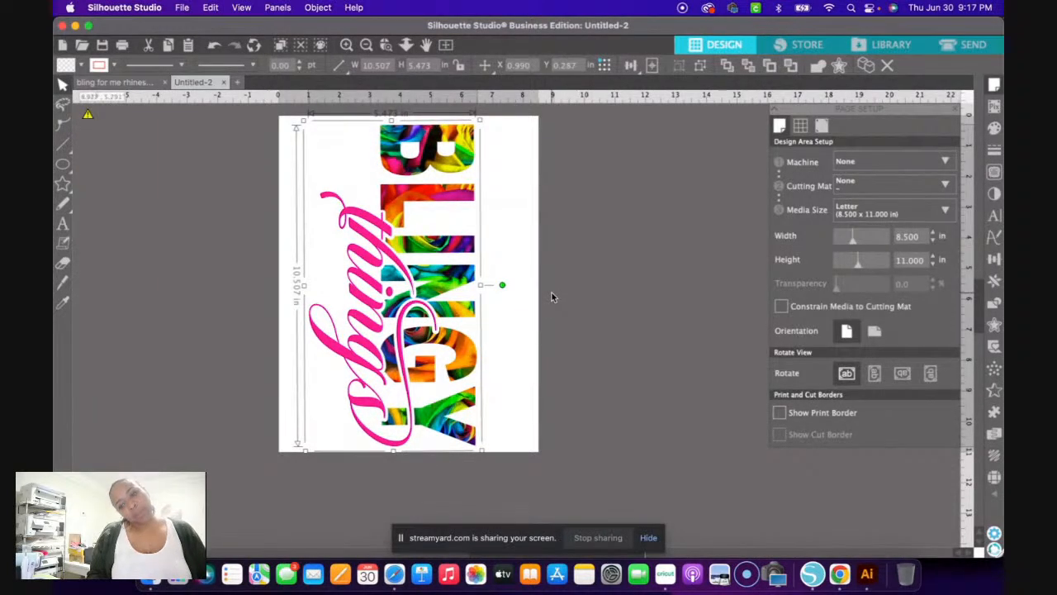
left_click(629, 283)
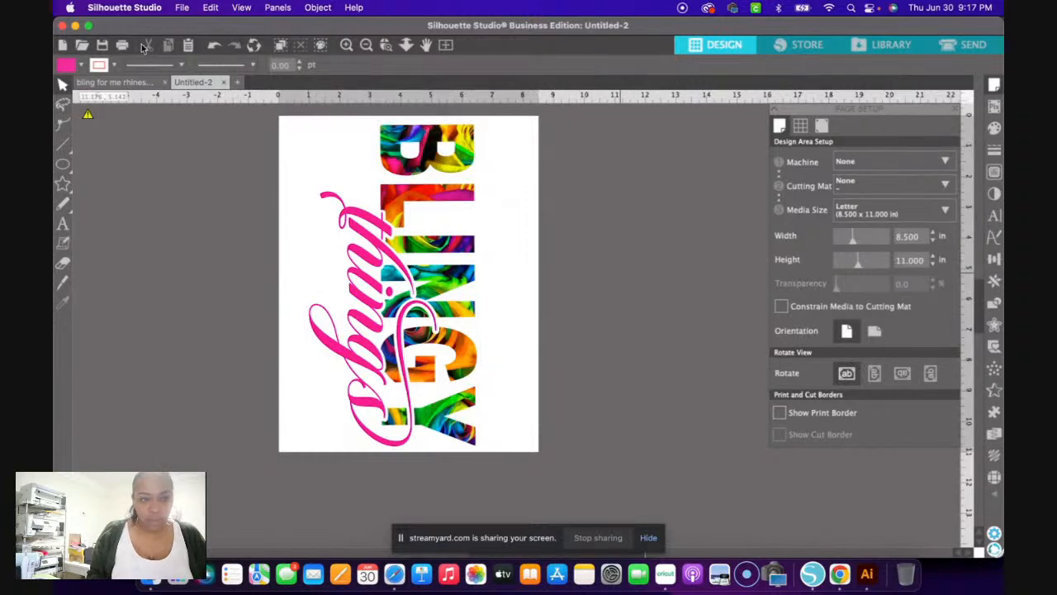
- Open the print preview of the rotated design and zoom out to check how it fits inside the printable area
left_click(182, 8)
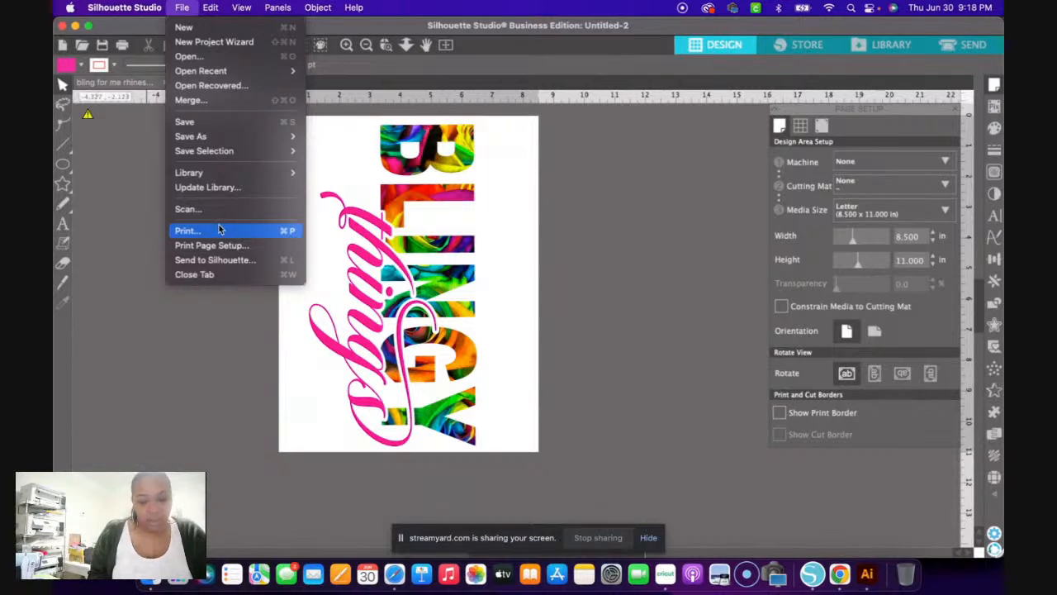
left_click(210, 230)
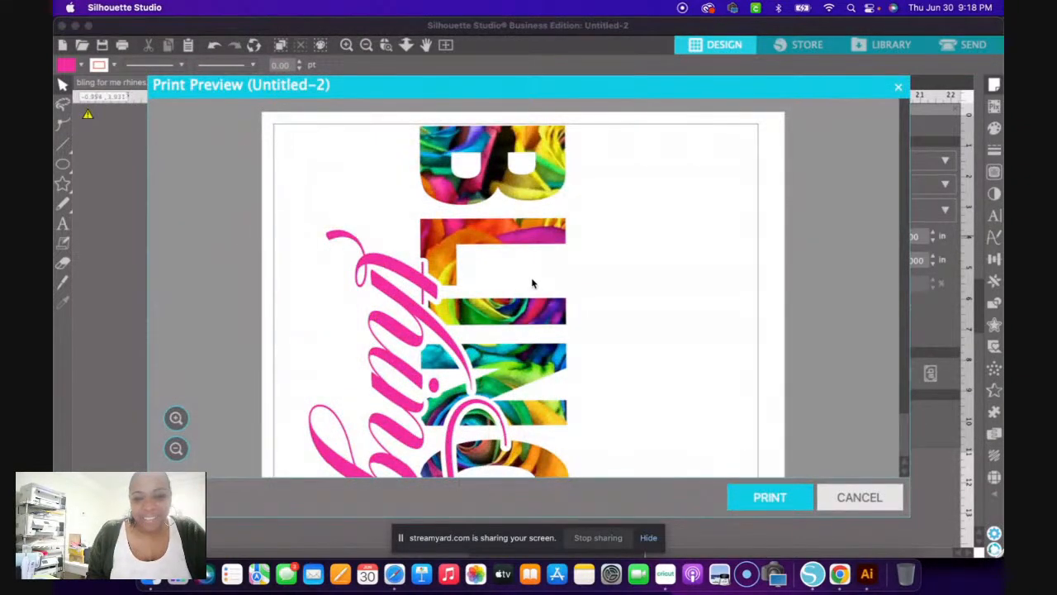
scroll(580, 303, "down", 3)
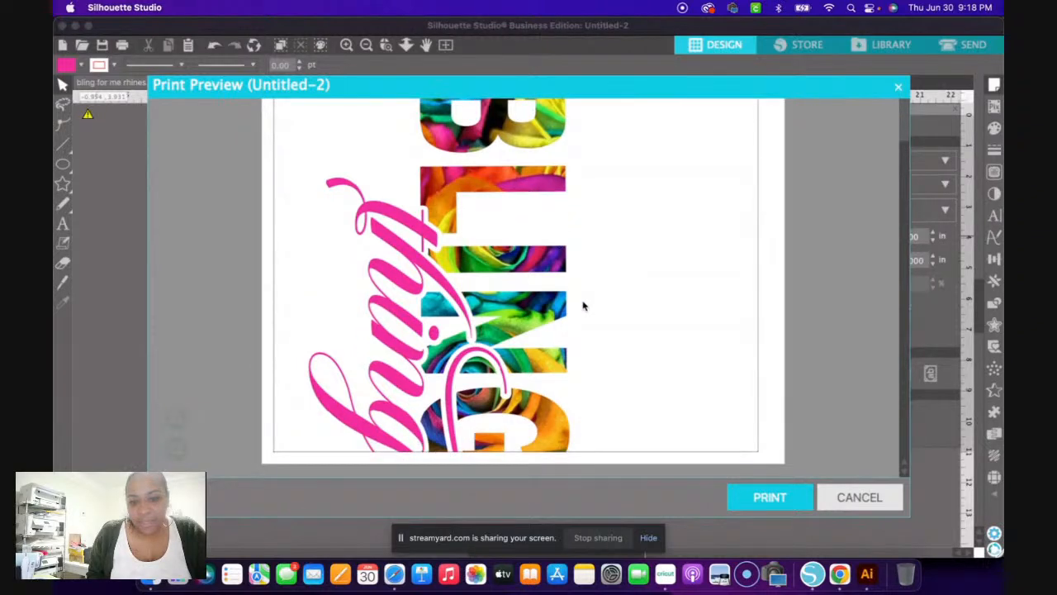
scroll(582, 305, "up", 3)
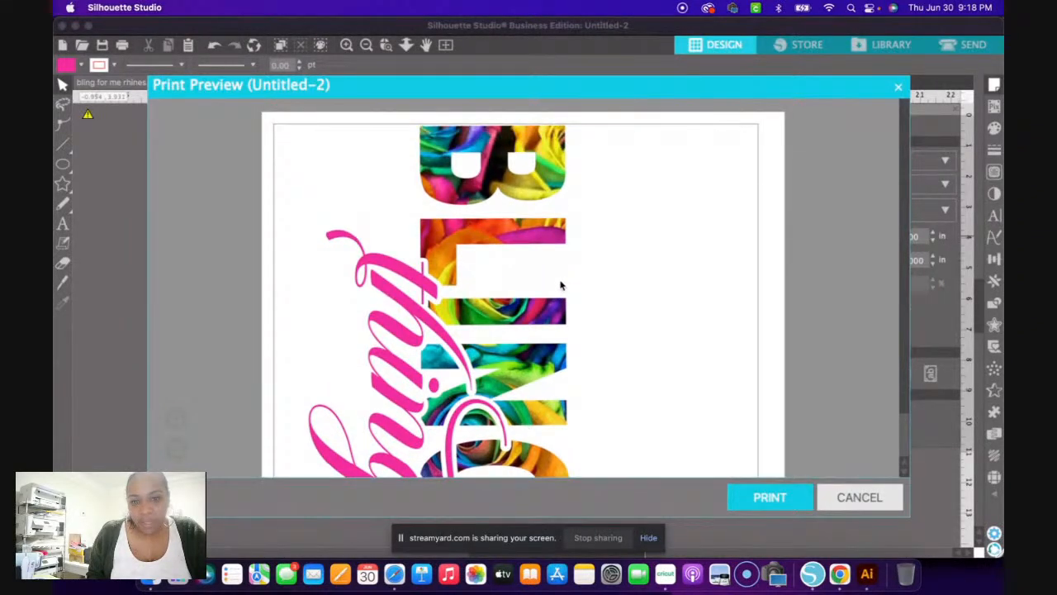
left_click_drag(527, 238, 525, 230)
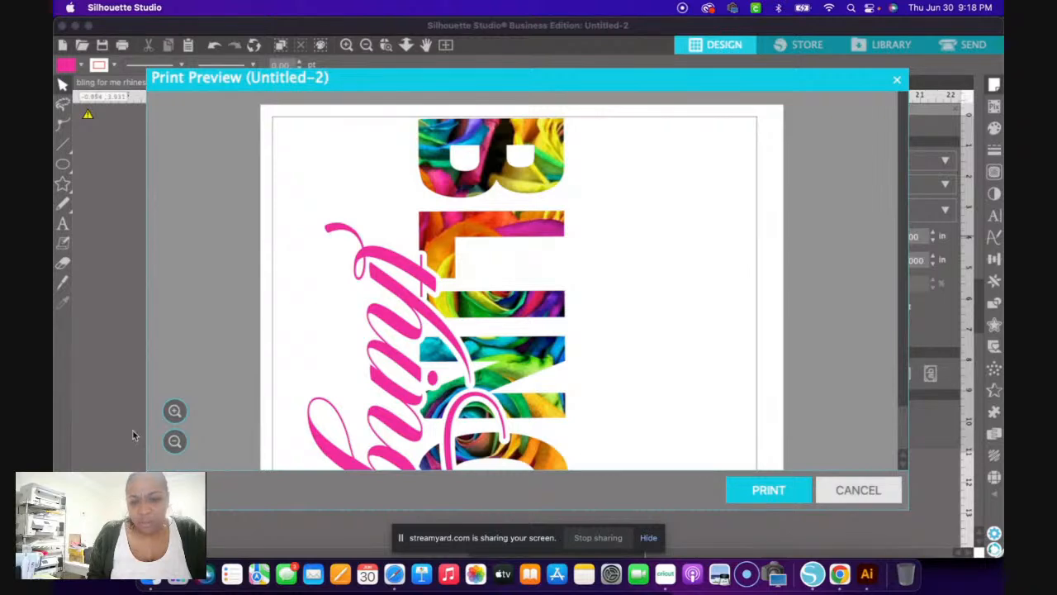
left_click(174, 441)
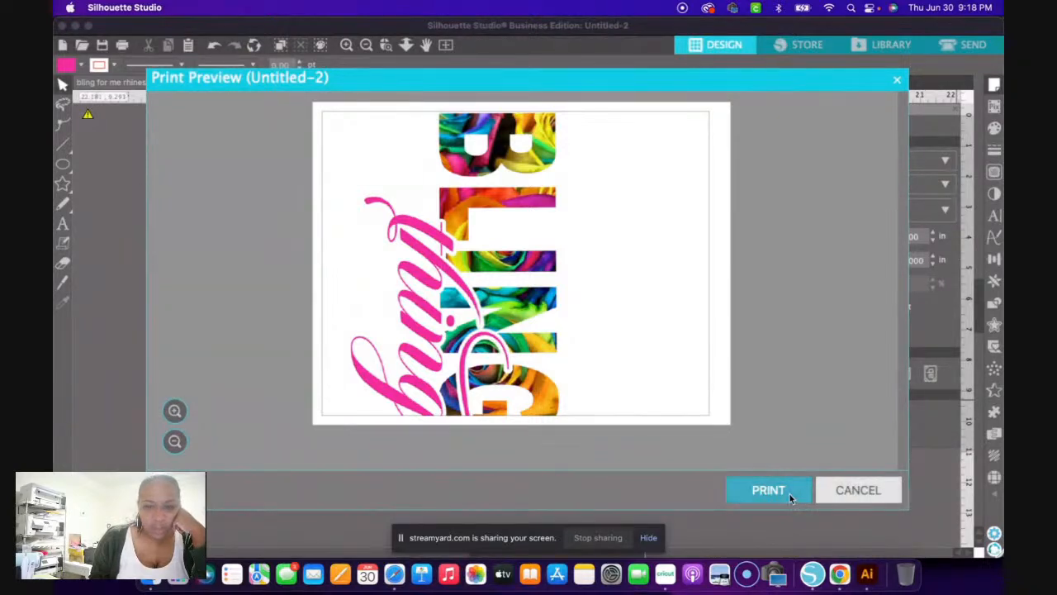
left_click(767, 490)
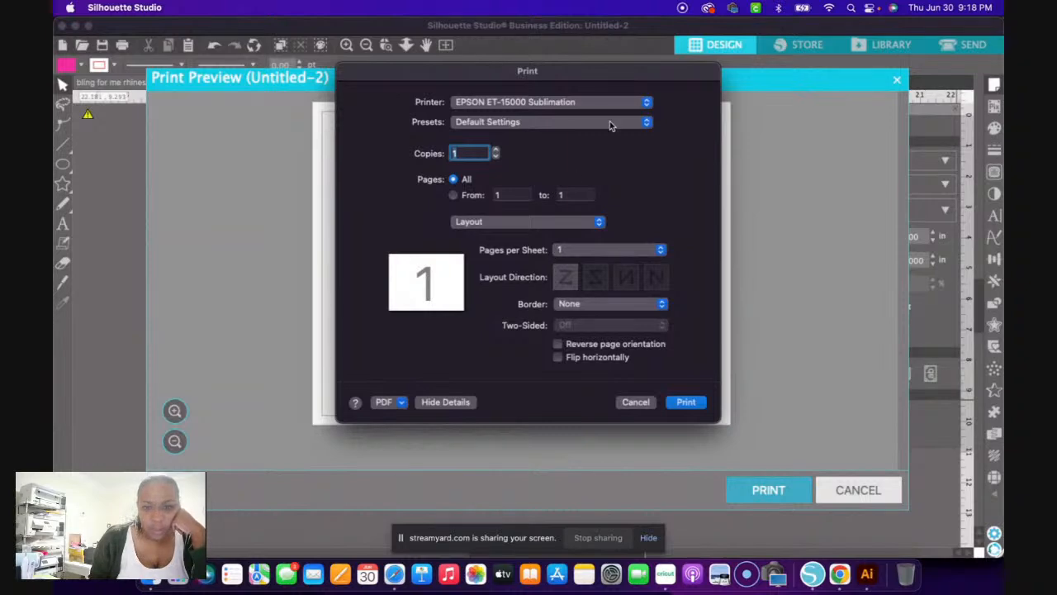
left_click(646, 102)
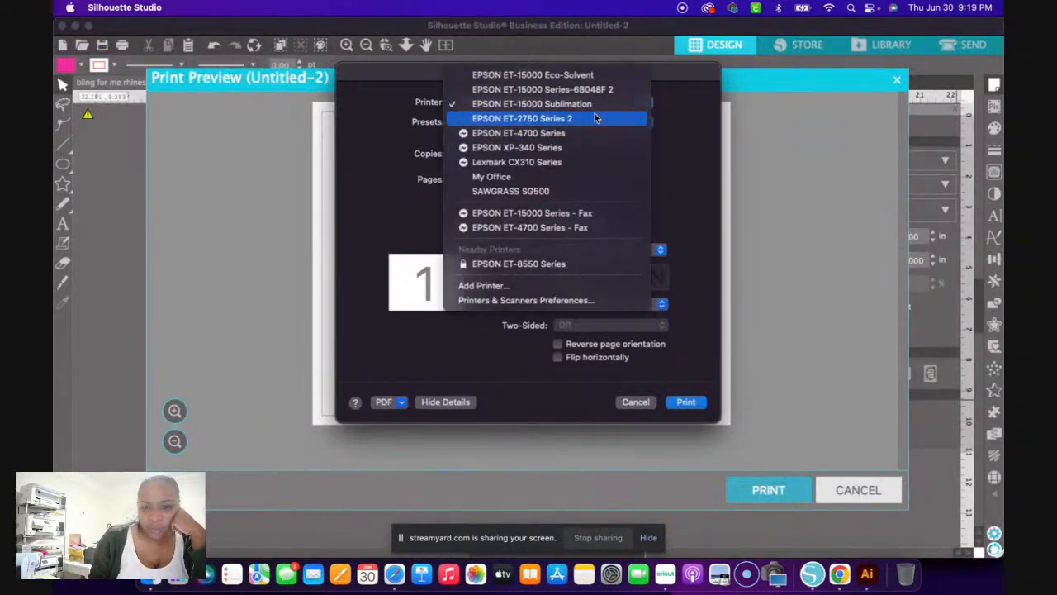
left_click(595, 118)
left_click(602, 224)
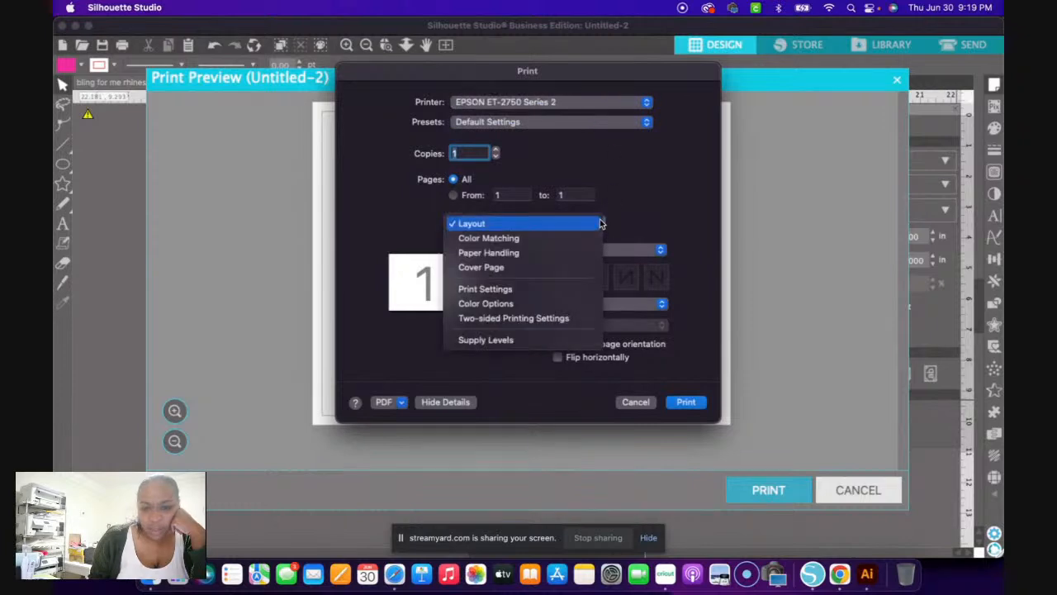
left_click(575, 291)
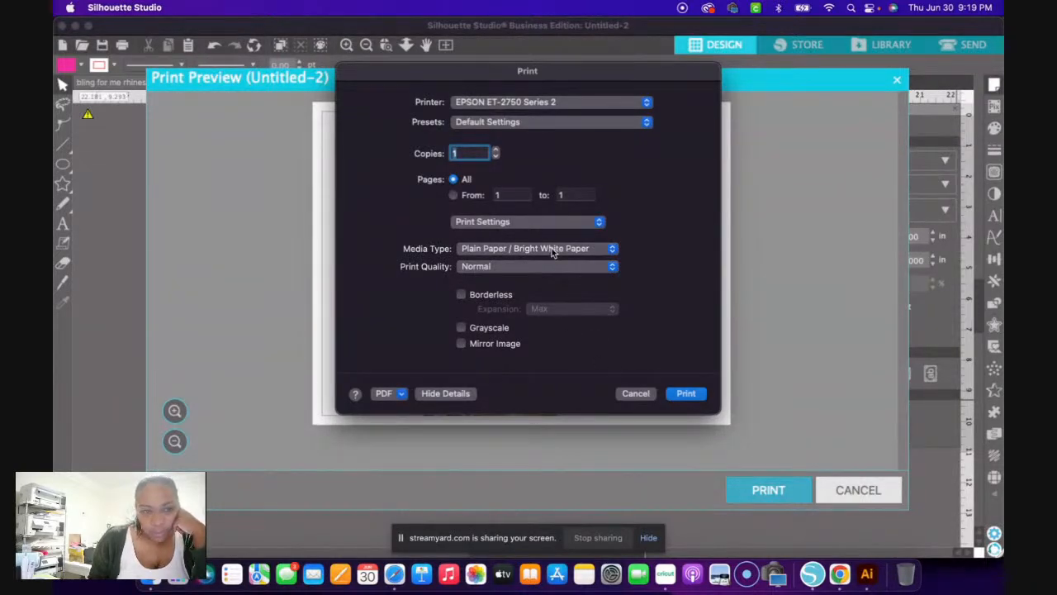
left_click(633, 395)
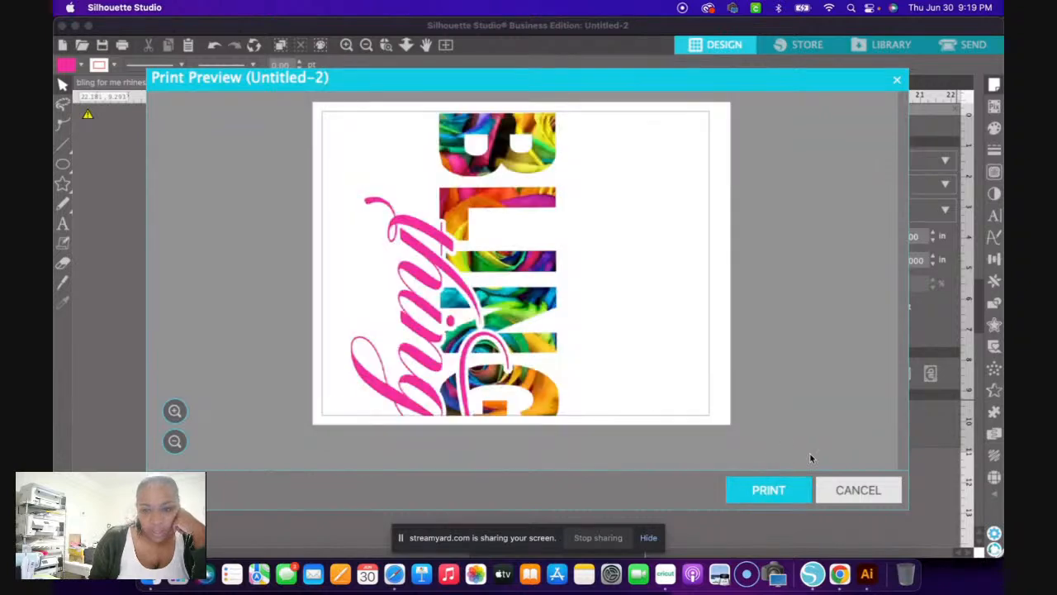
left_click(835, 491)
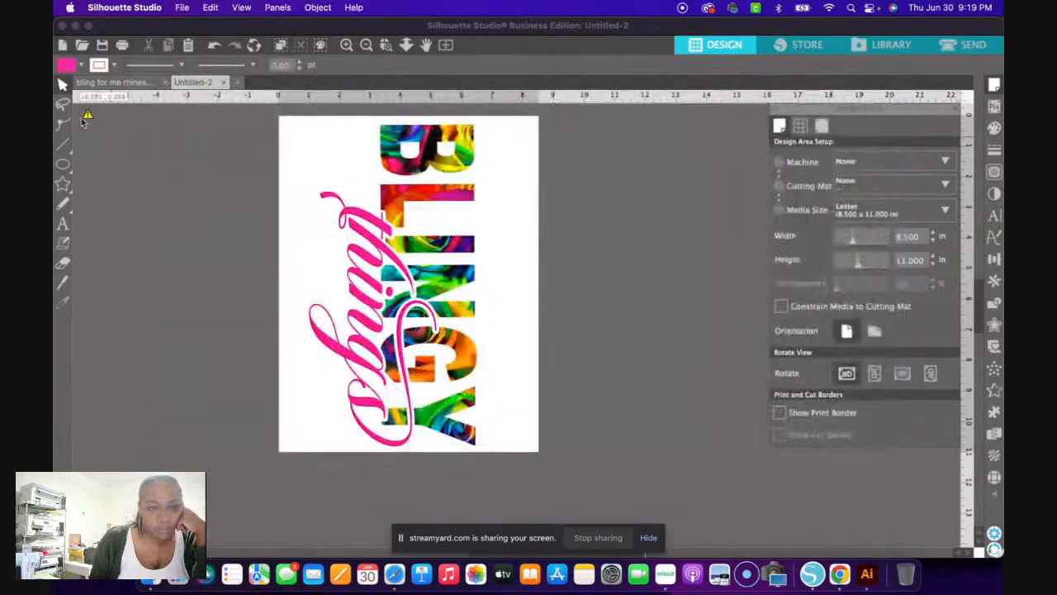
- Format the print page for the EPSON ET-2750 Series 2 printer with portrait orientation on US Letter paper
left_click(181, 9)
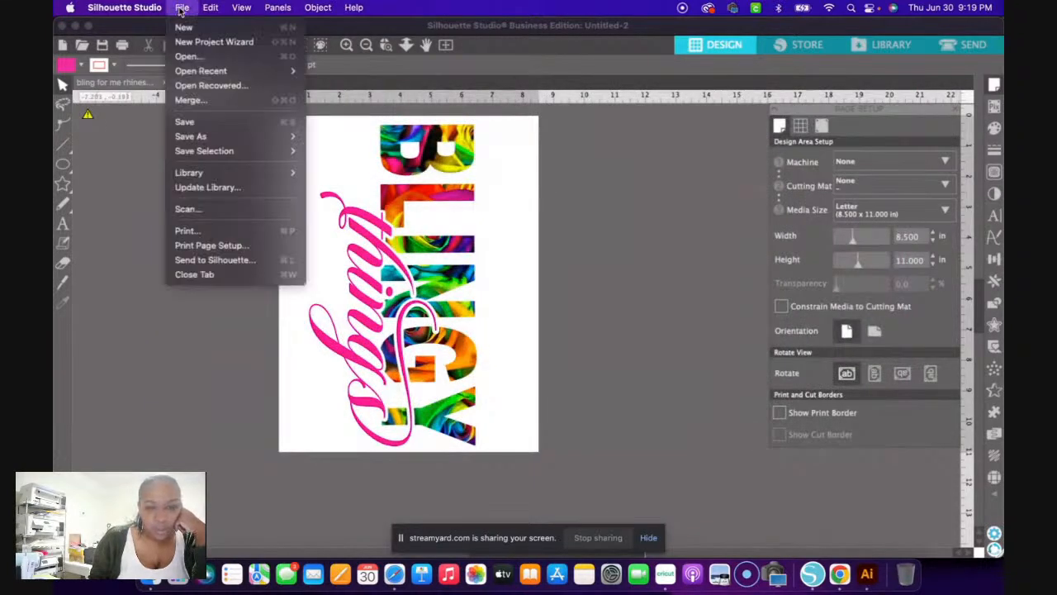
left_click(231, 247)
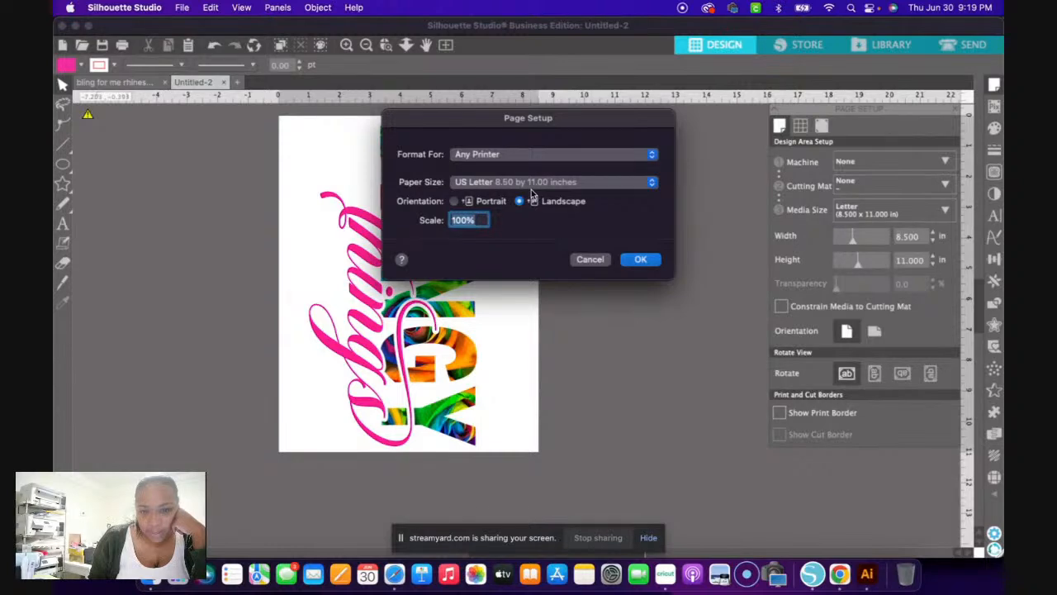
left_click(454, 202)
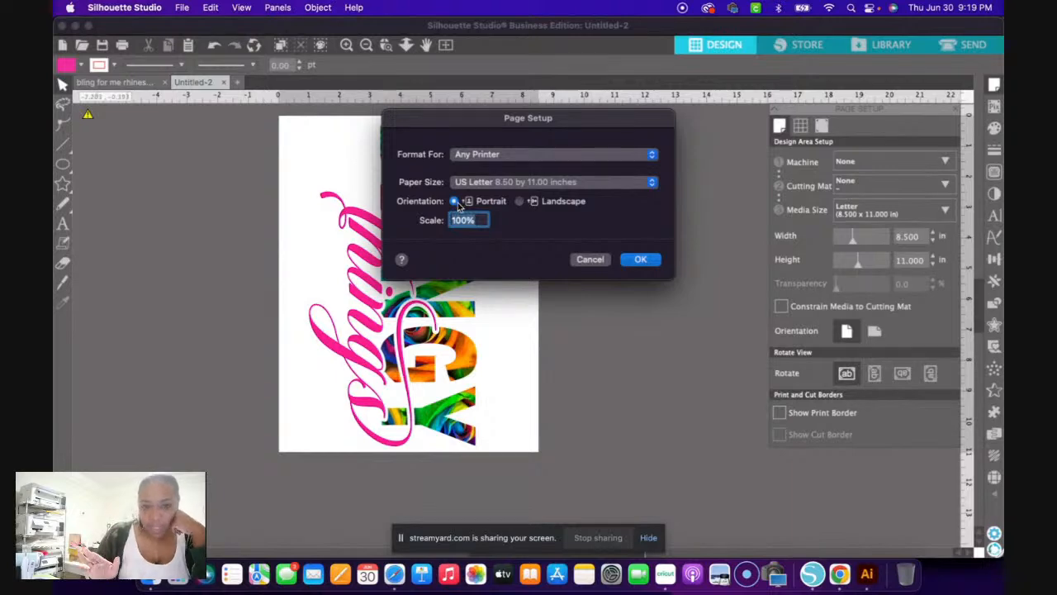
left_click(652, 155)
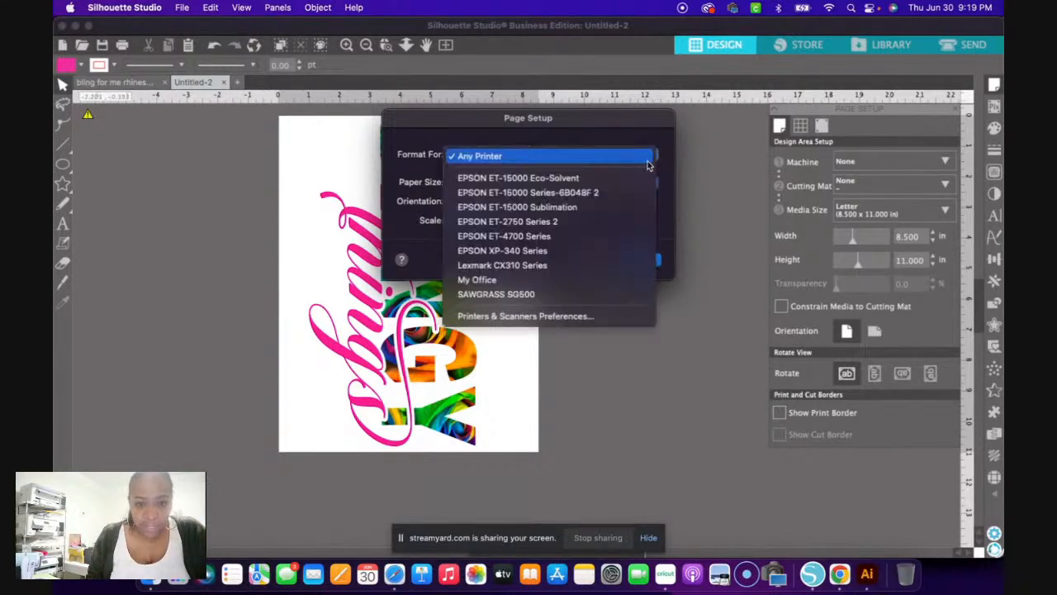
left_click(627, 225)
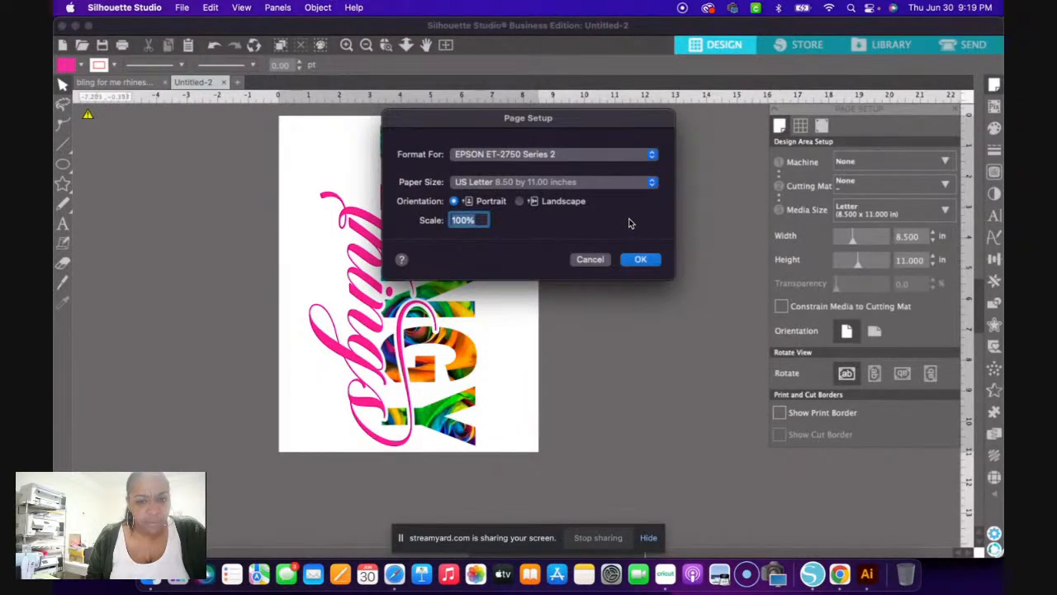
left_click(642, 260)
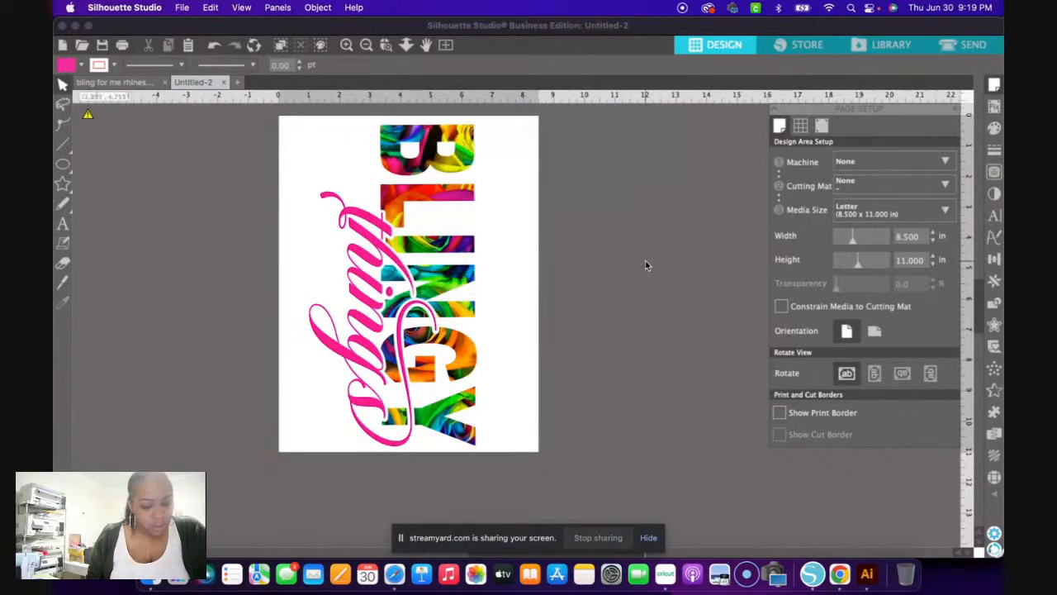
- Preview the print again, zoomed out, to check whether the whole design fits the paper, and close the preview
left_click(184, 14)
left_click(230, 239)
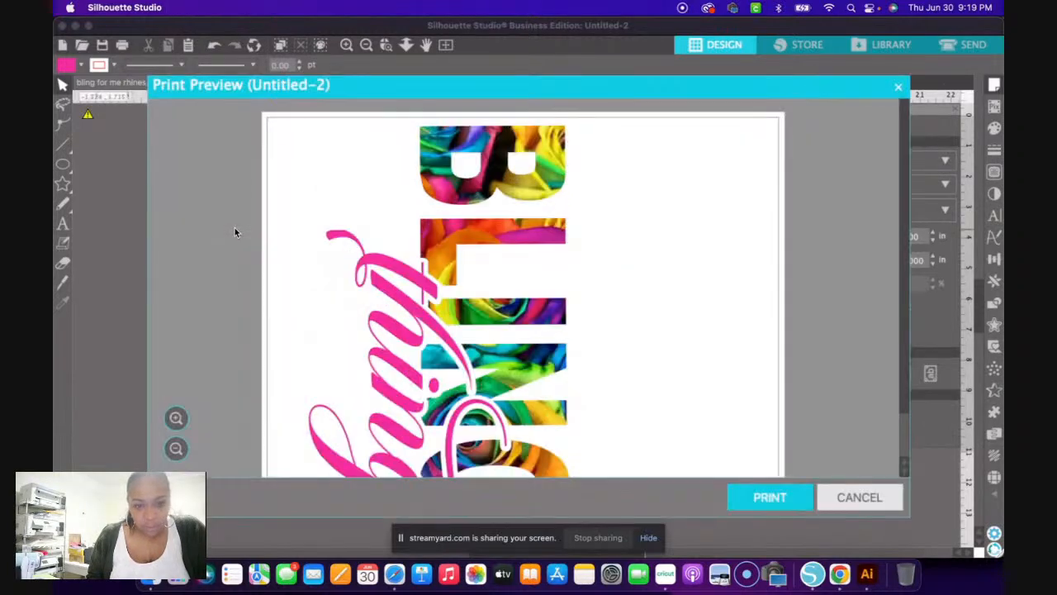
scroll(335, 319, "down", 2)
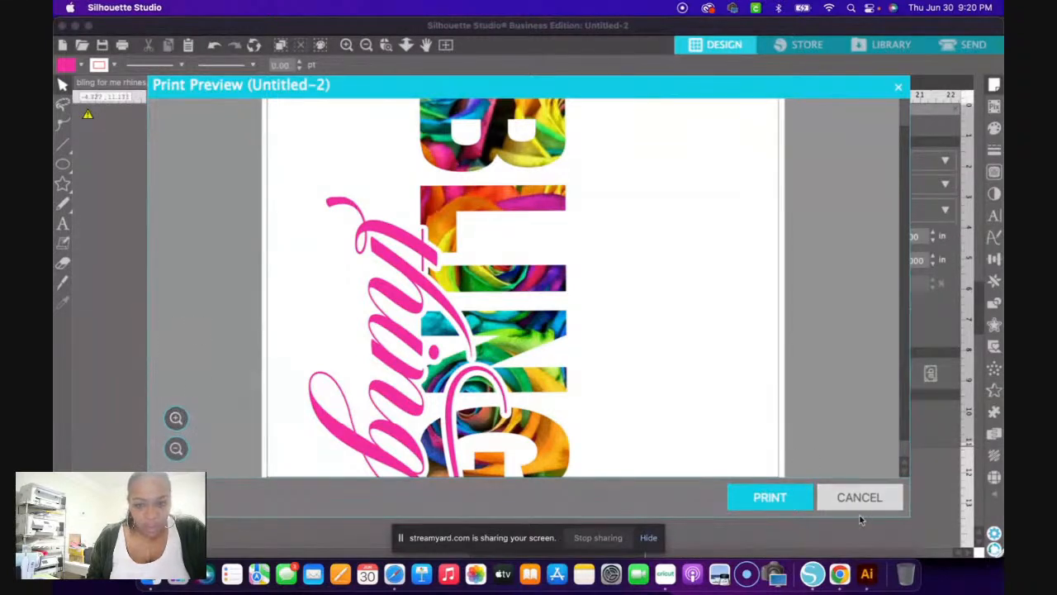
left_click(176, 448)
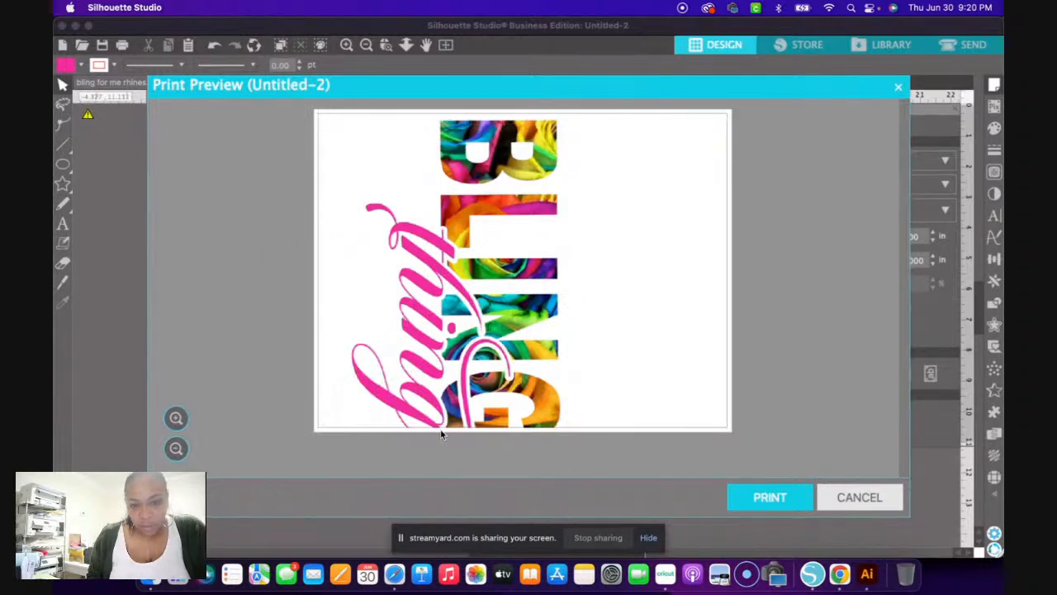
left_click(859, 498)
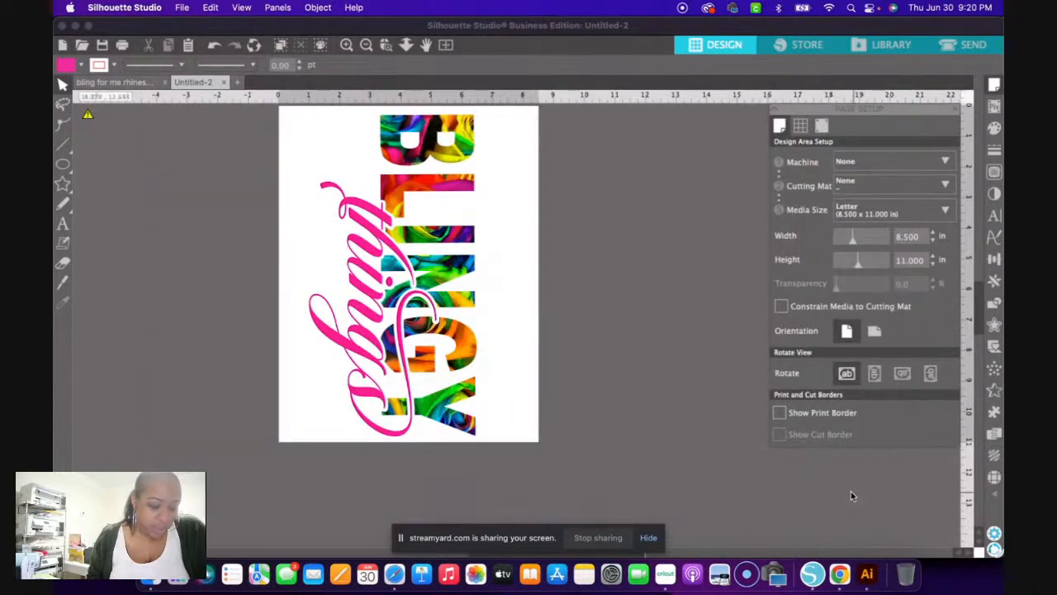
- Set the print page setup to portrait orientation for the EPSON ET-2750 Series 2 printer on US Letter paper
left_click(189, 9)
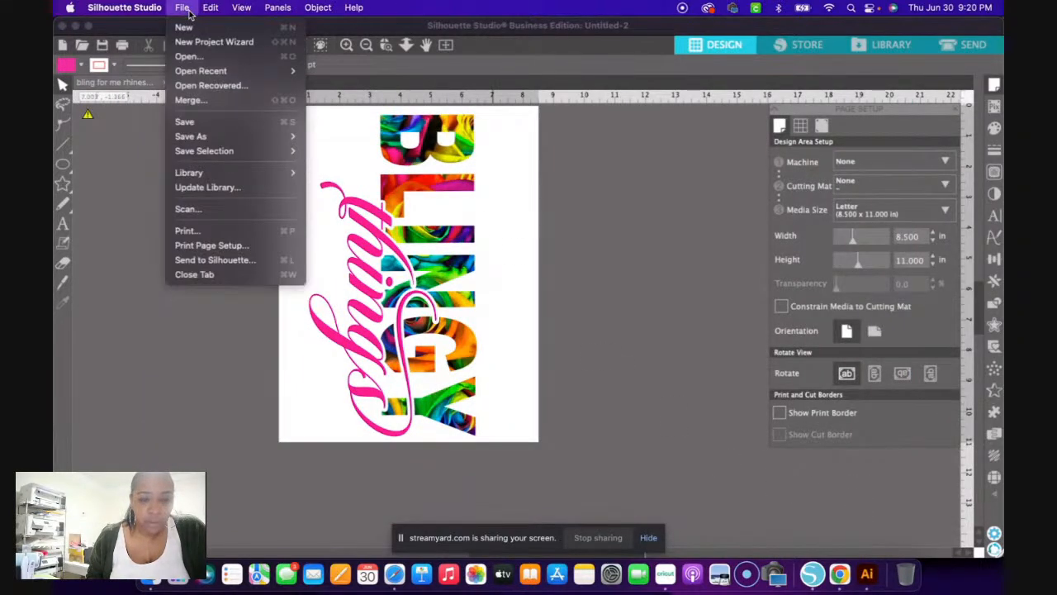
left_click(233, 245)
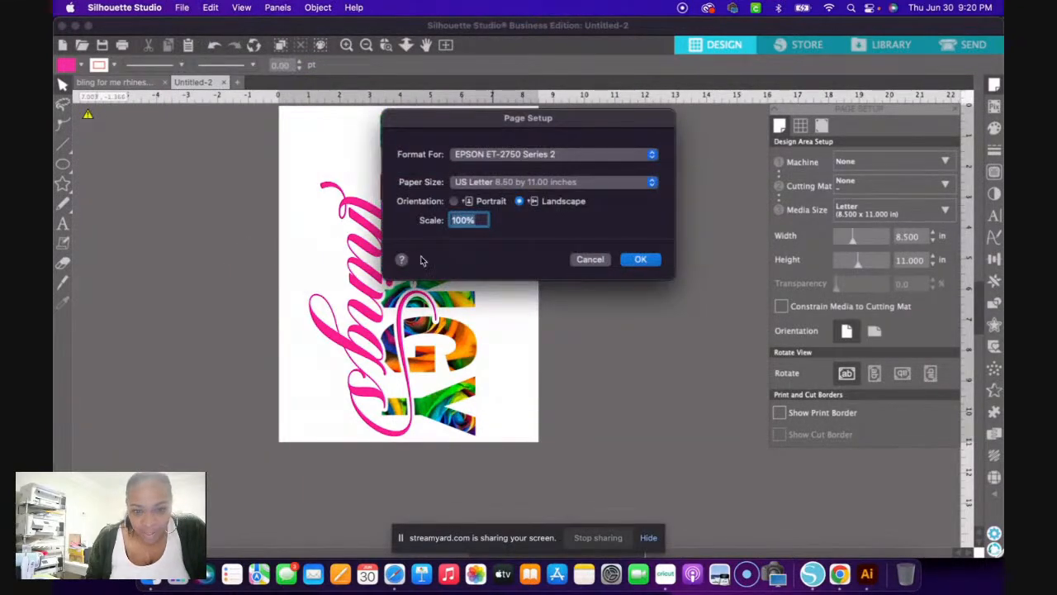
left_click(401, 261)
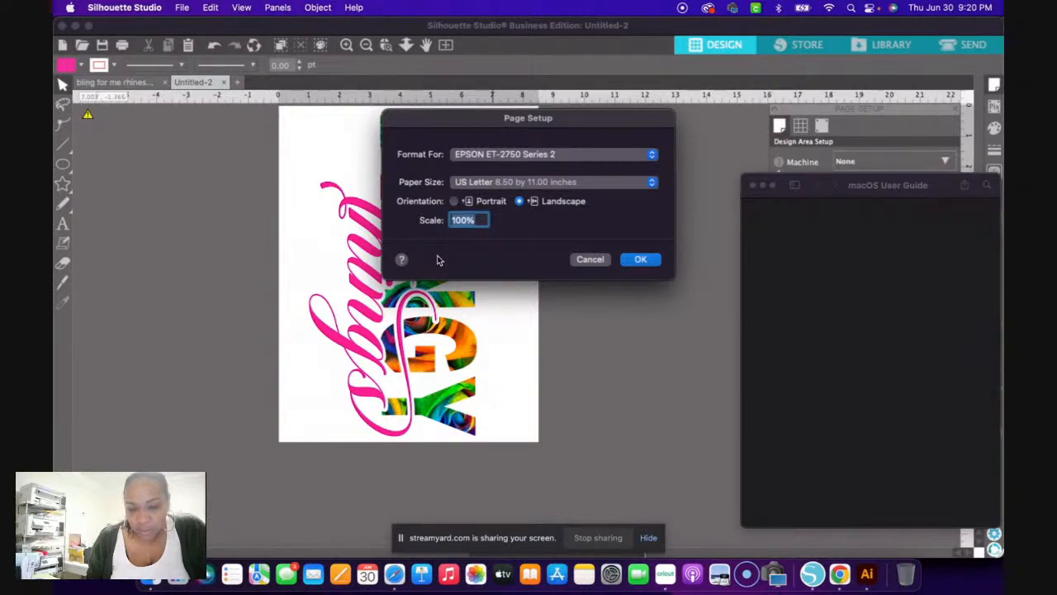
left_click(752, 186)
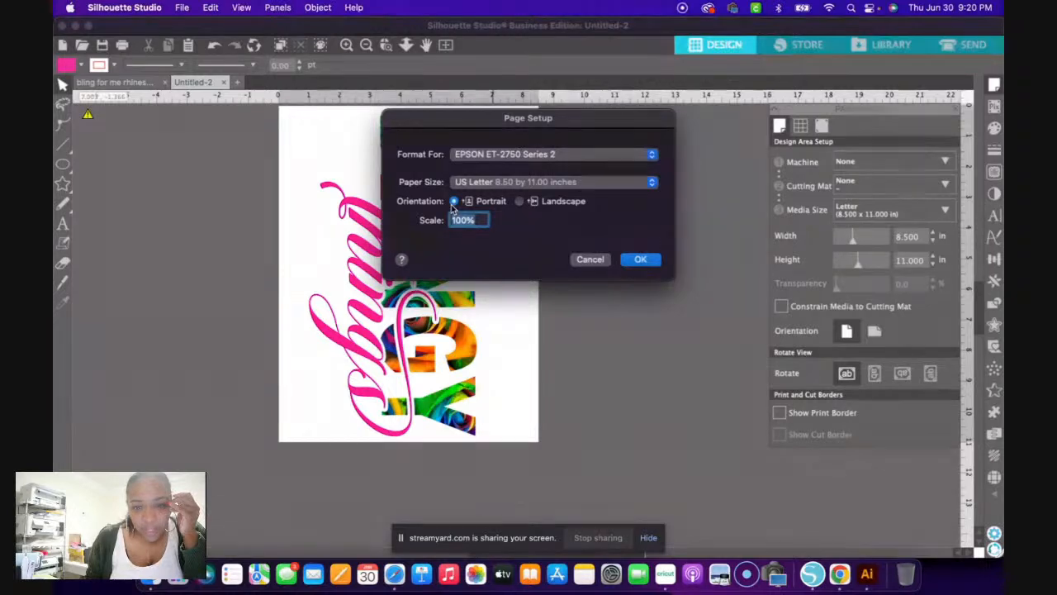
left_click(640, 260)
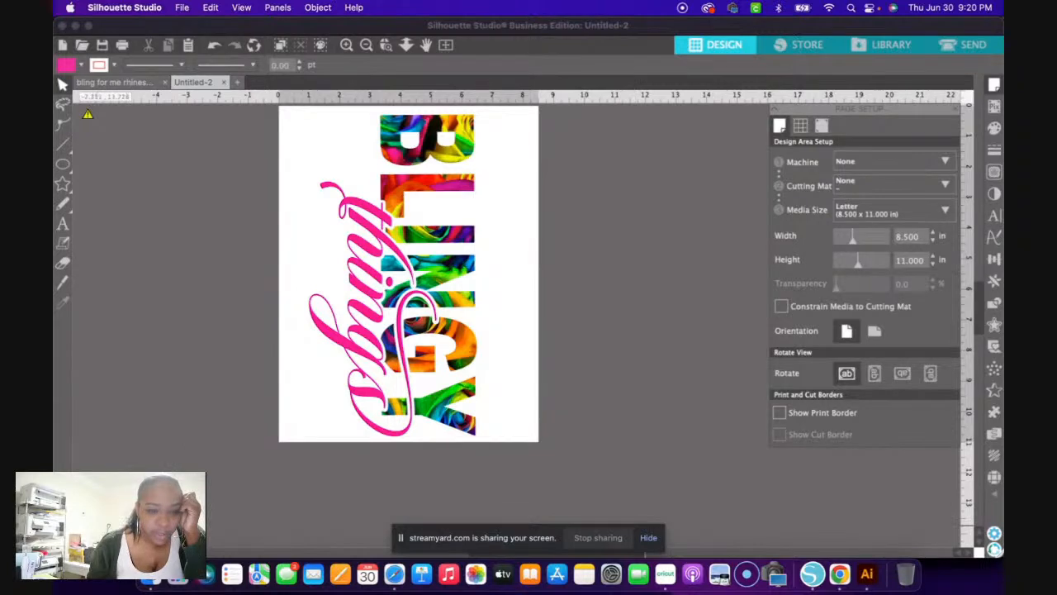
left_click(891, 44)
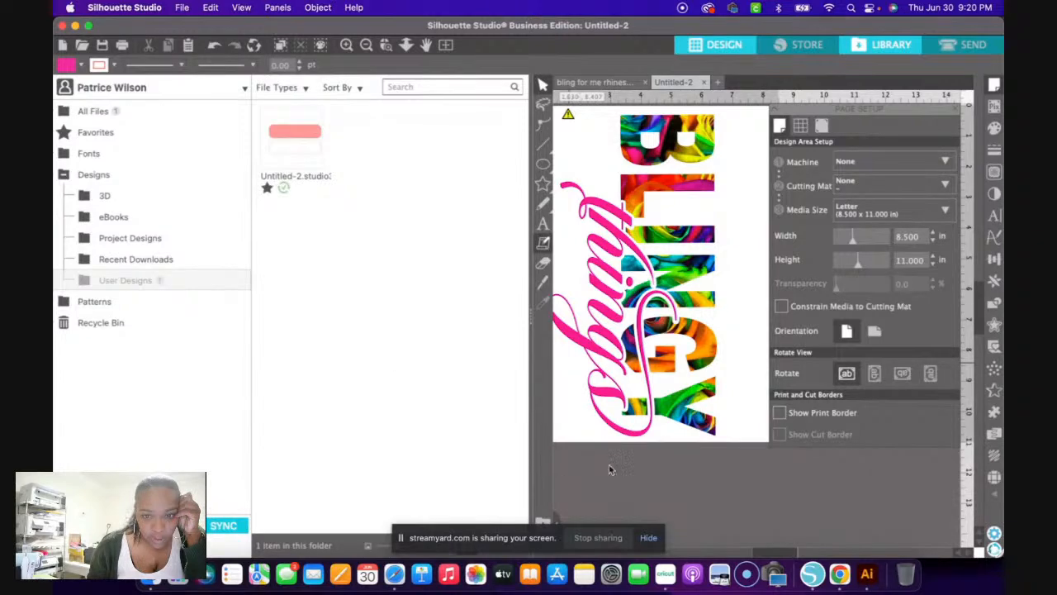
left_click(555, 524)
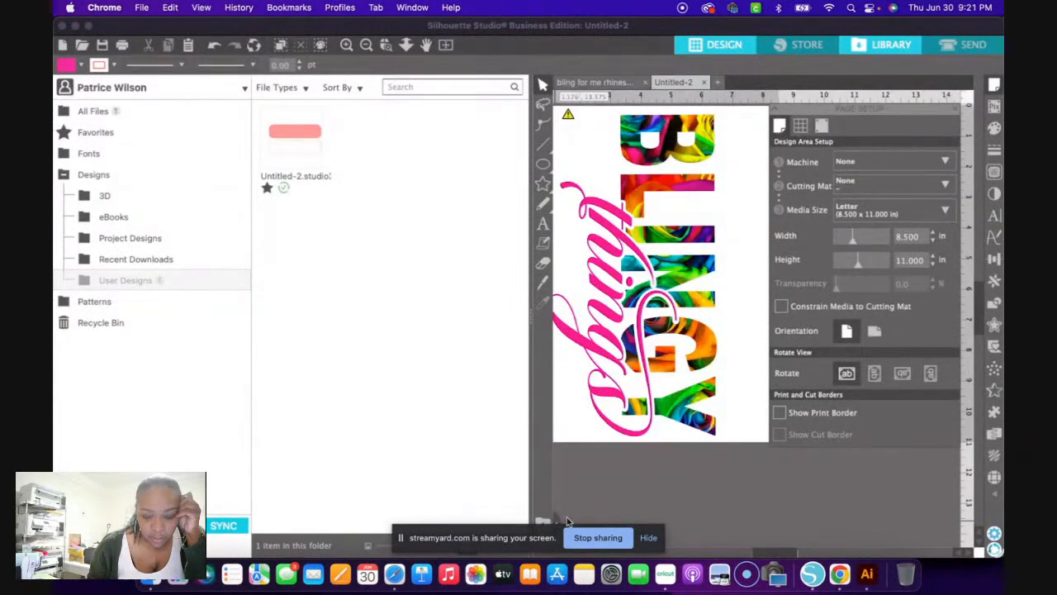
left_click(648, 537)
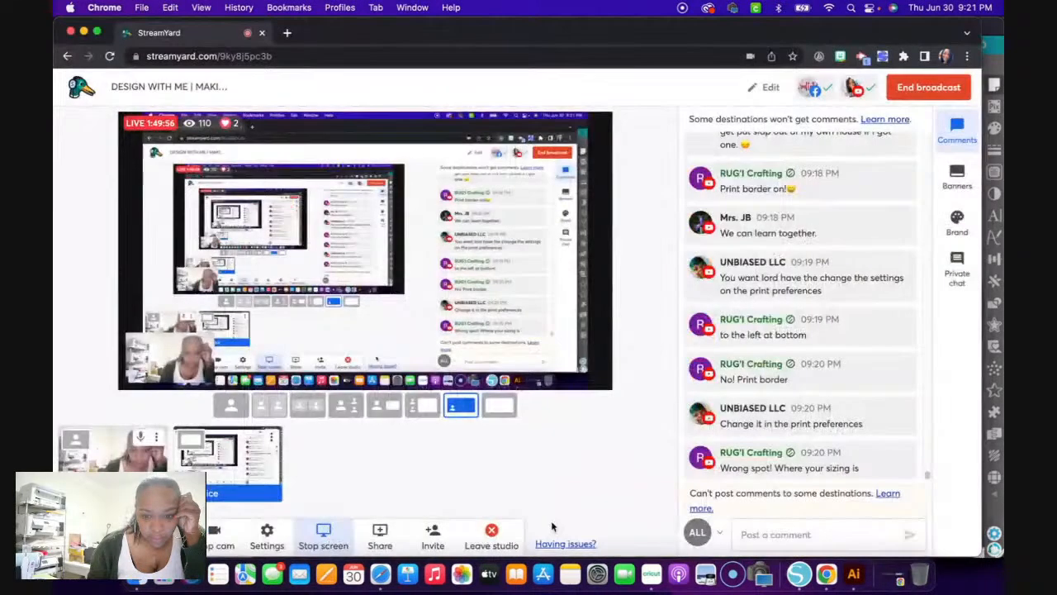
left_click(798, 573)
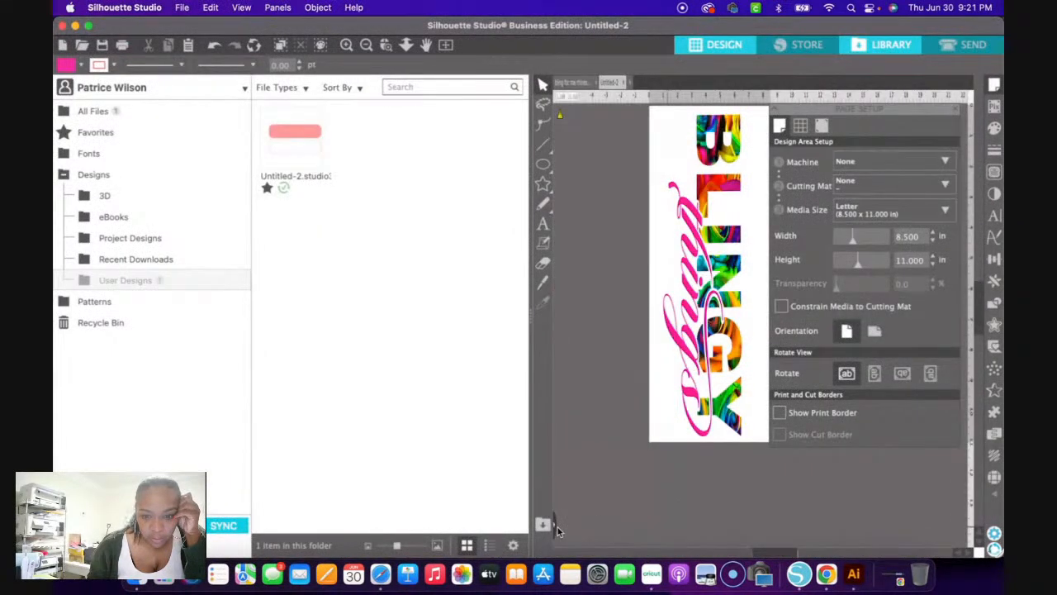
left_click(557, 527)
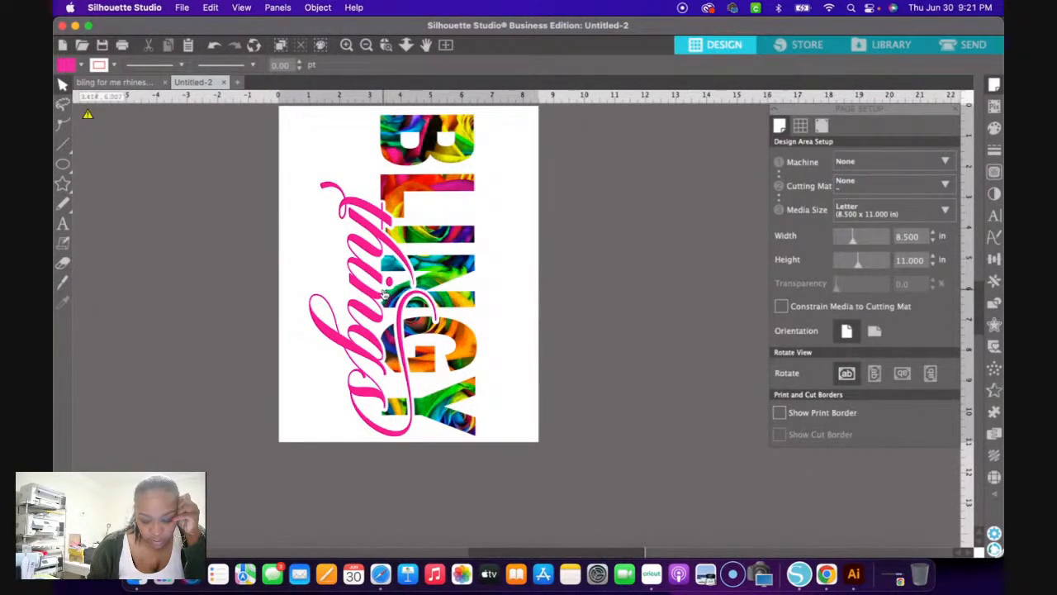
- Enable Cut to Edge of Page in the default preferences and apply the change
scroll(379, 284, "up", 3)
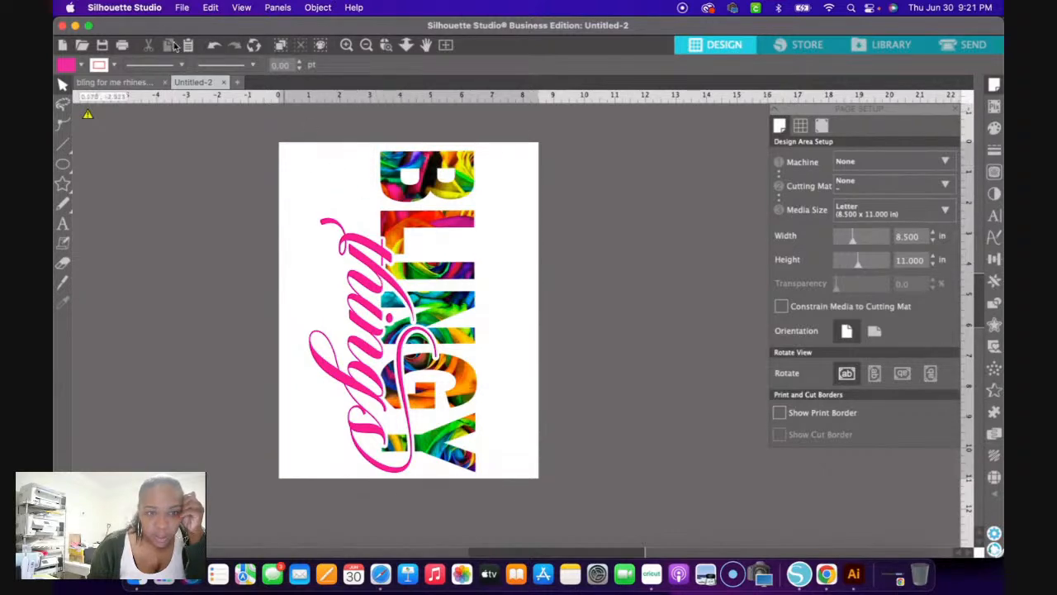
left_click(416, 236)
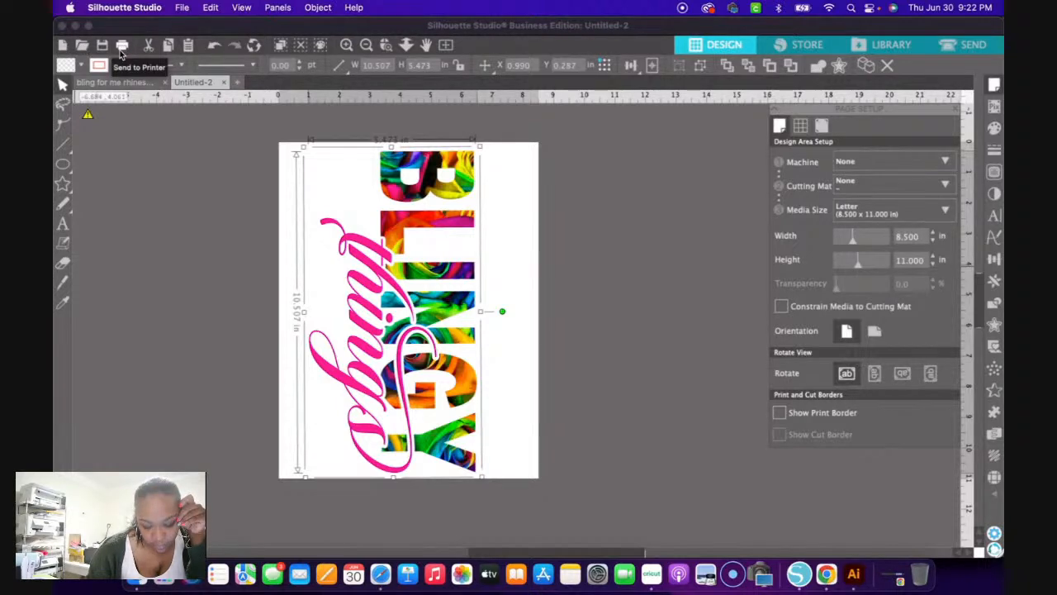
left_click(995, 536)
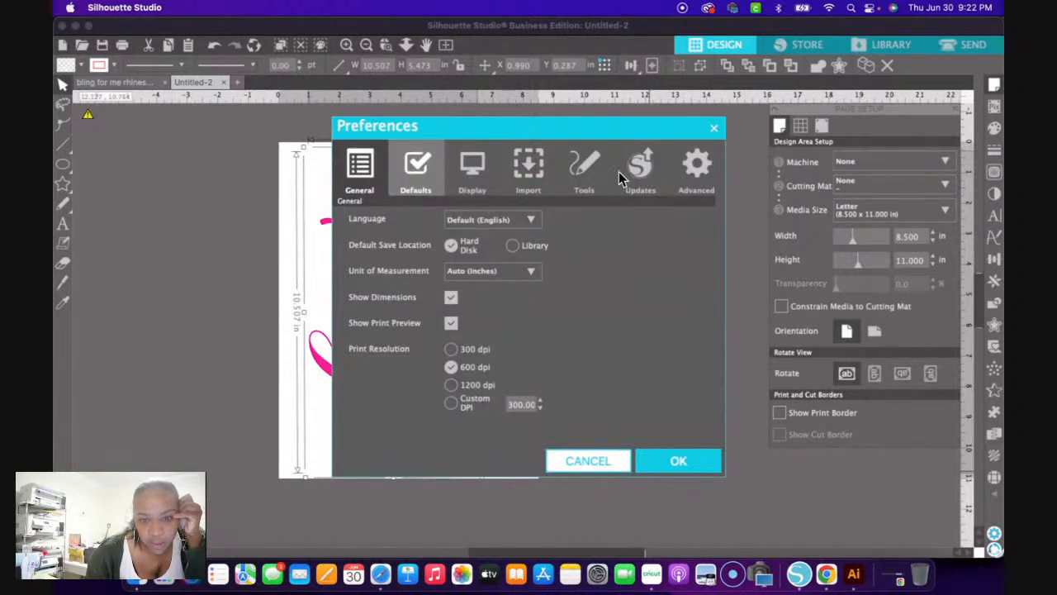
left_click(697, 165)
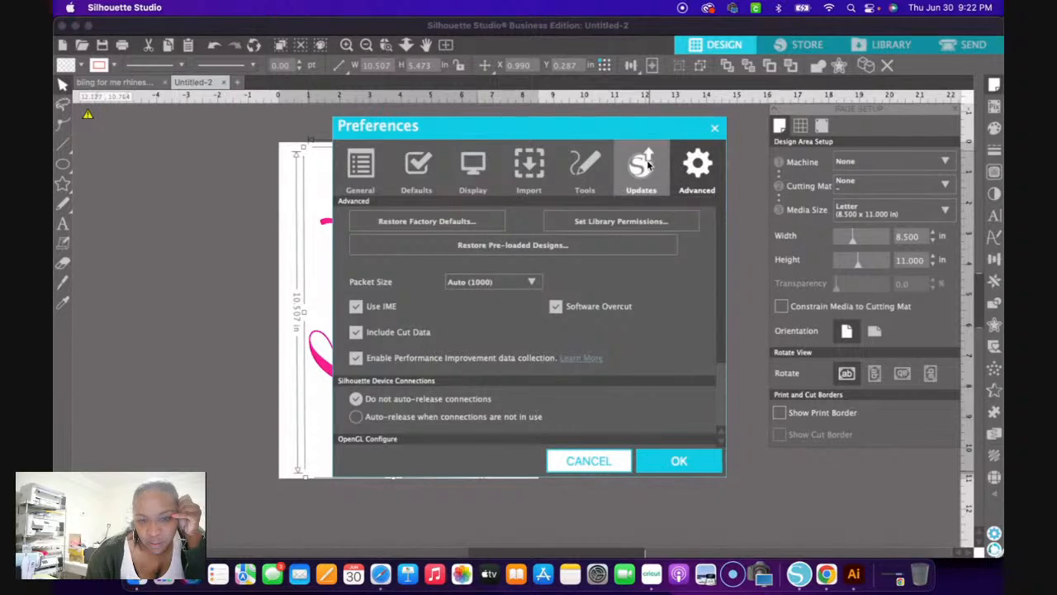
left_click(587, 169)
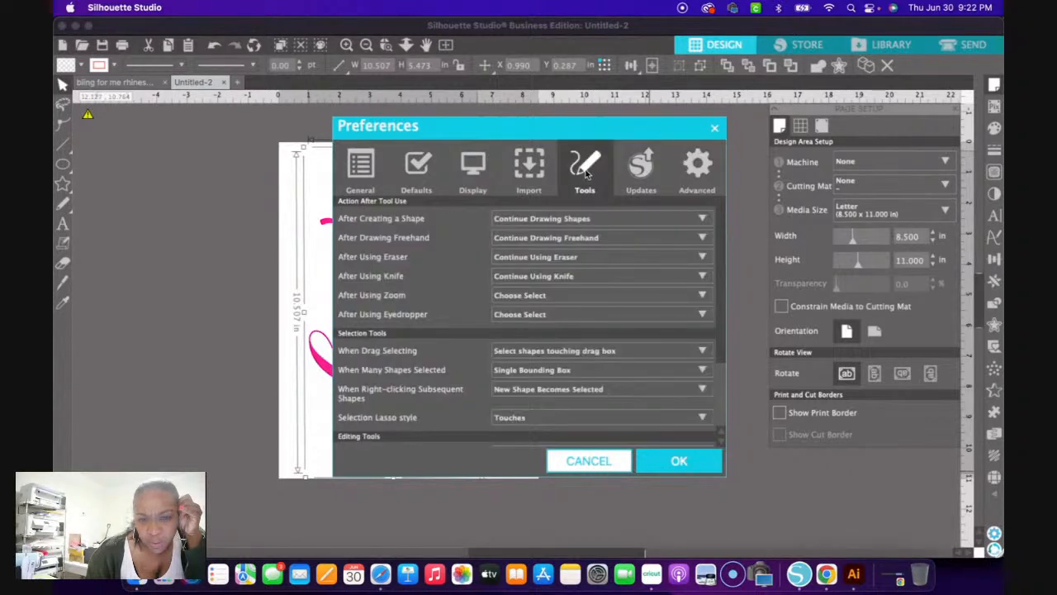
left_click(490, 168)
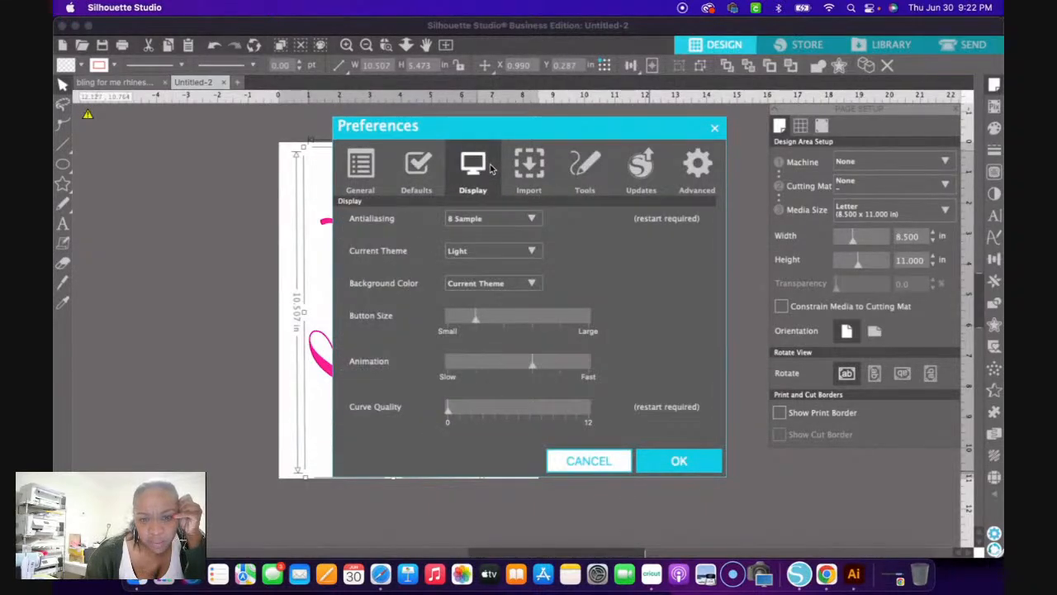
left_click(412, 169)
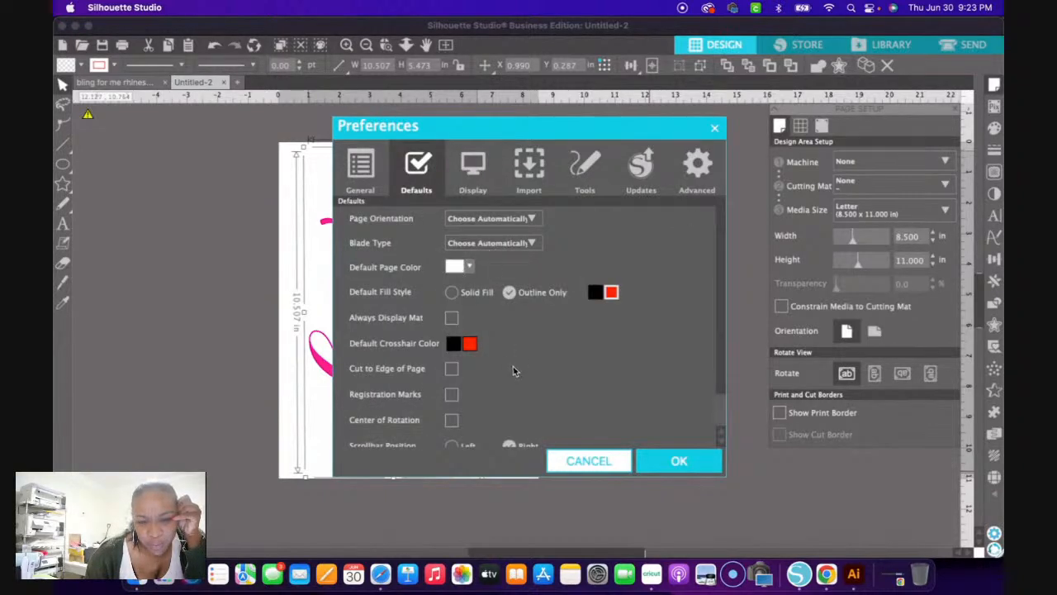
scroll(496, 372, "down", 2)
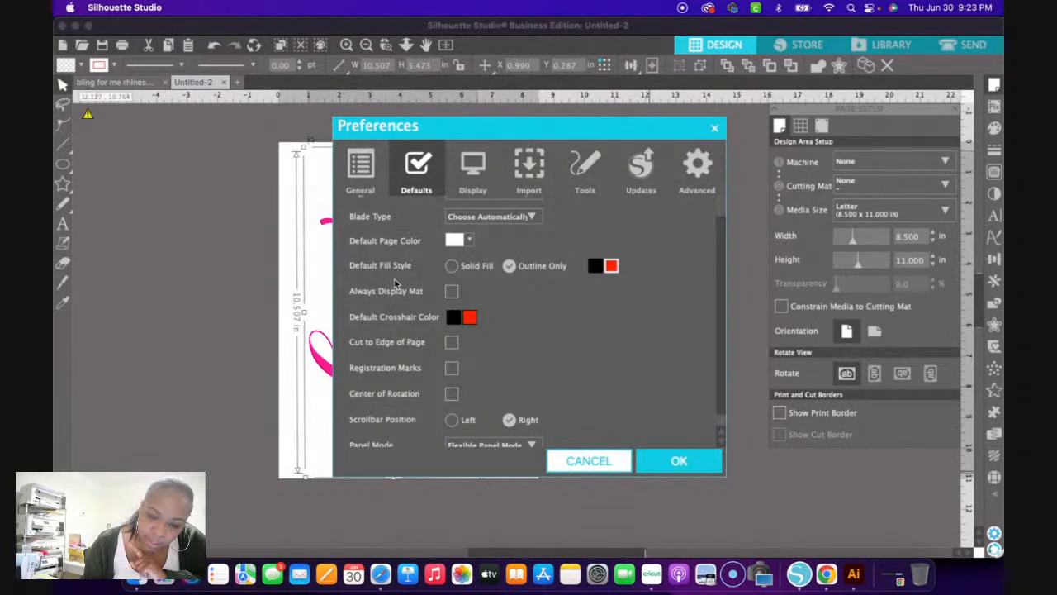
scroll(560, 323, "down", 1)
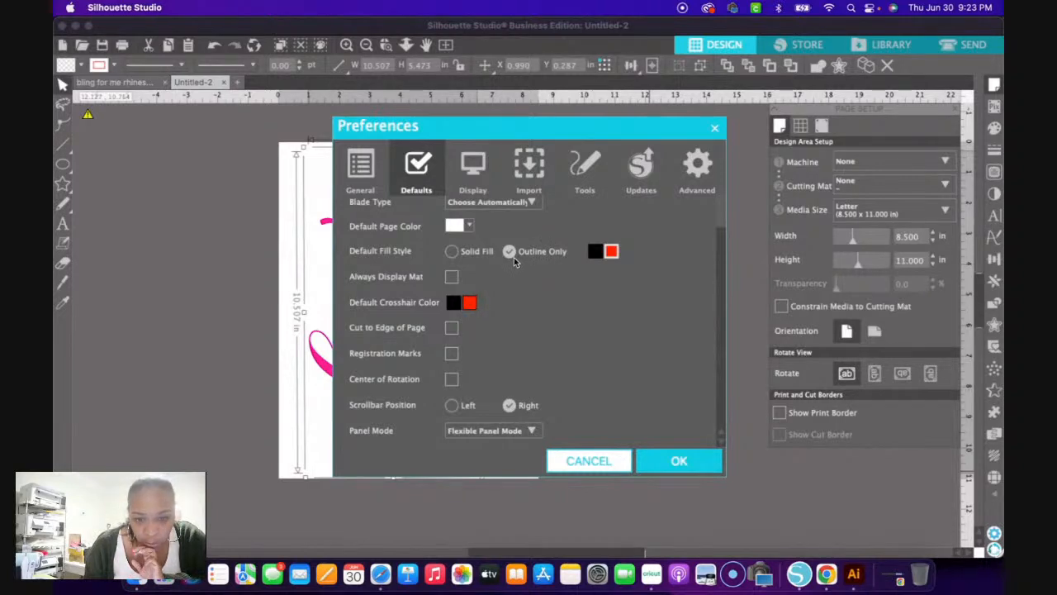
left_click(451, 329)
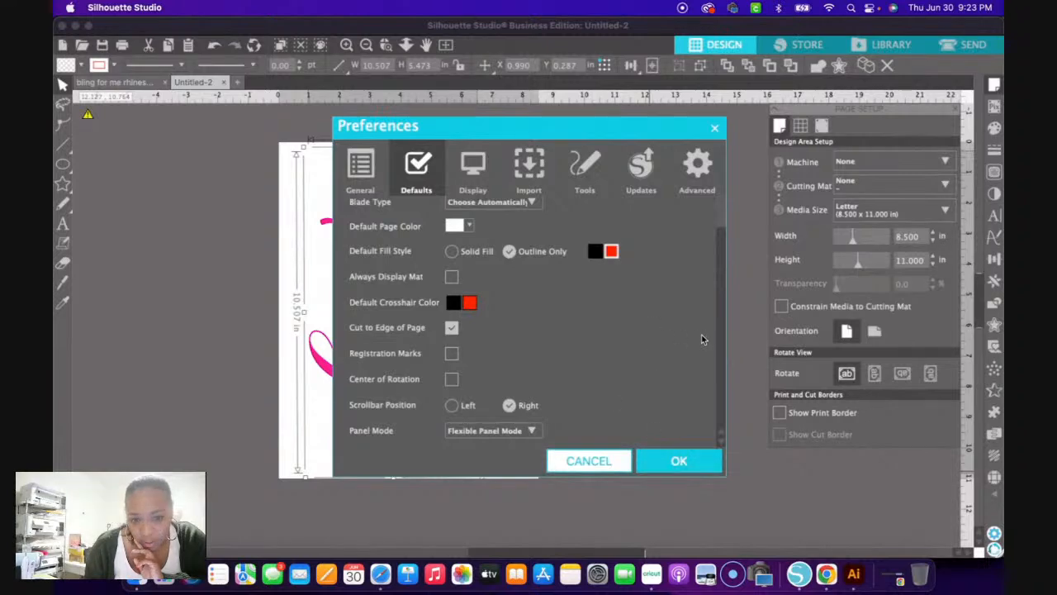
scroll(716, 248, "up", 3)
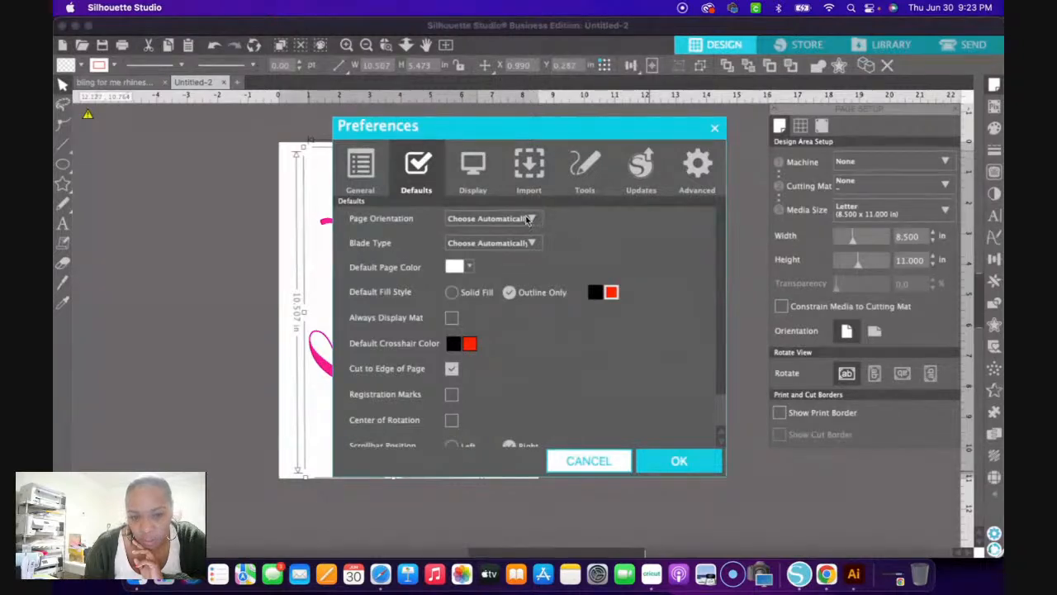
left_click(671, 456)
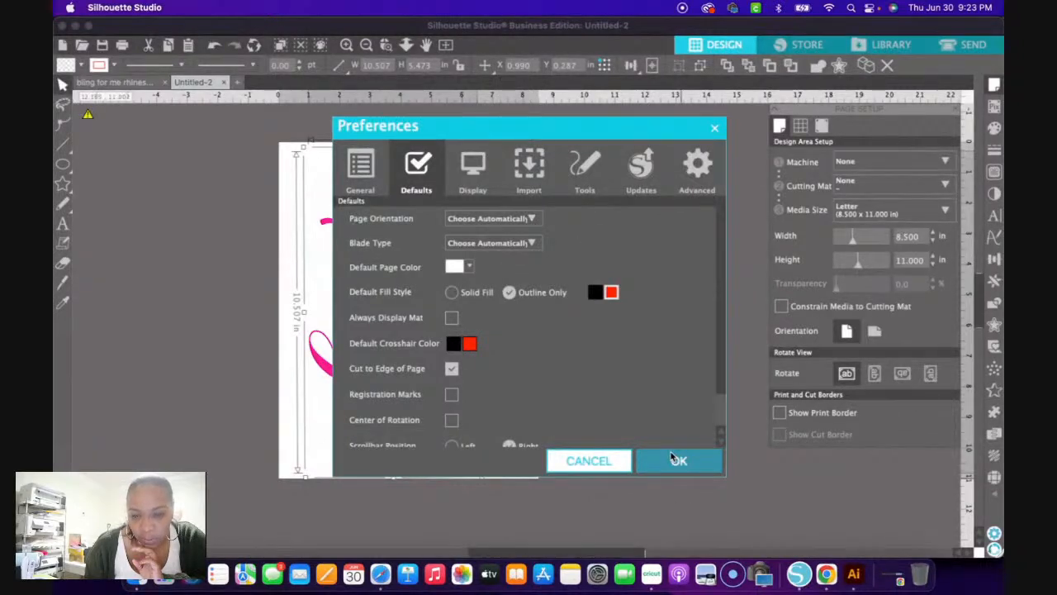
left_click(673, 459)
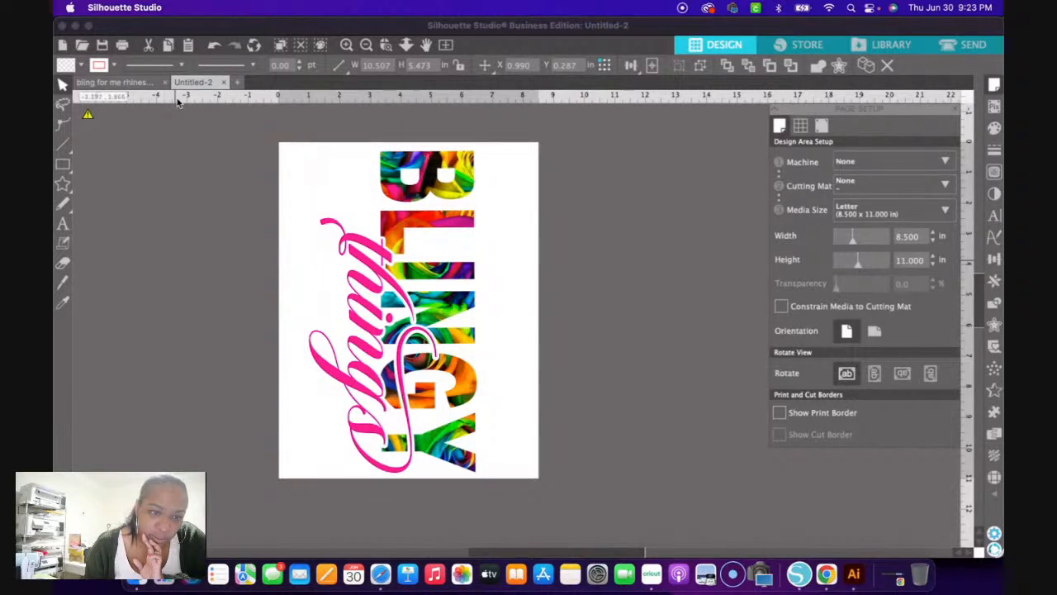
- Preview the print to check whether the whole rotated design fits inside the printable area, and close the preview
left_click(182, 9)
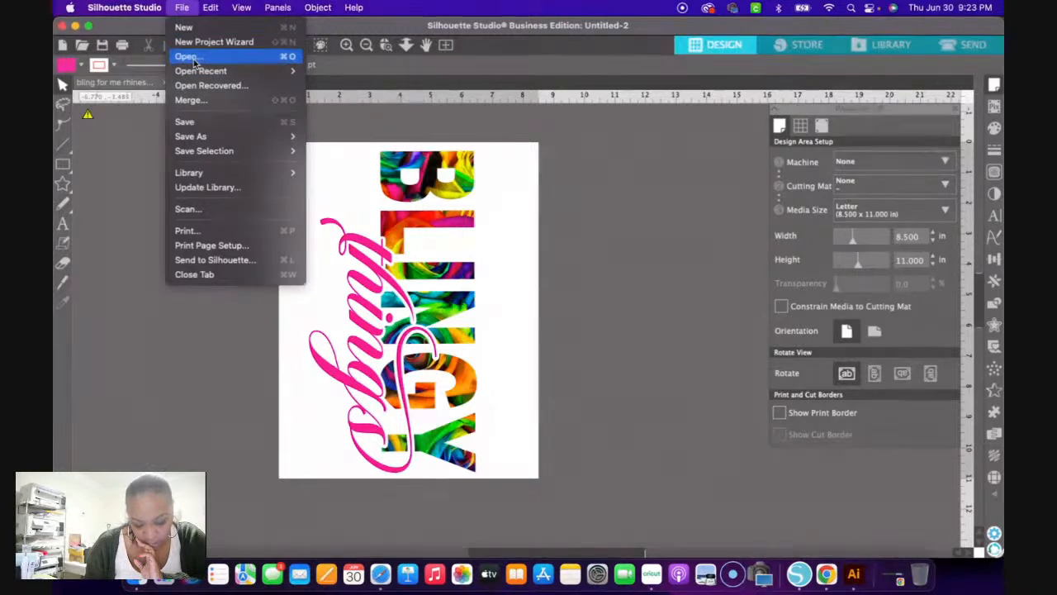
left_click(190, 234)
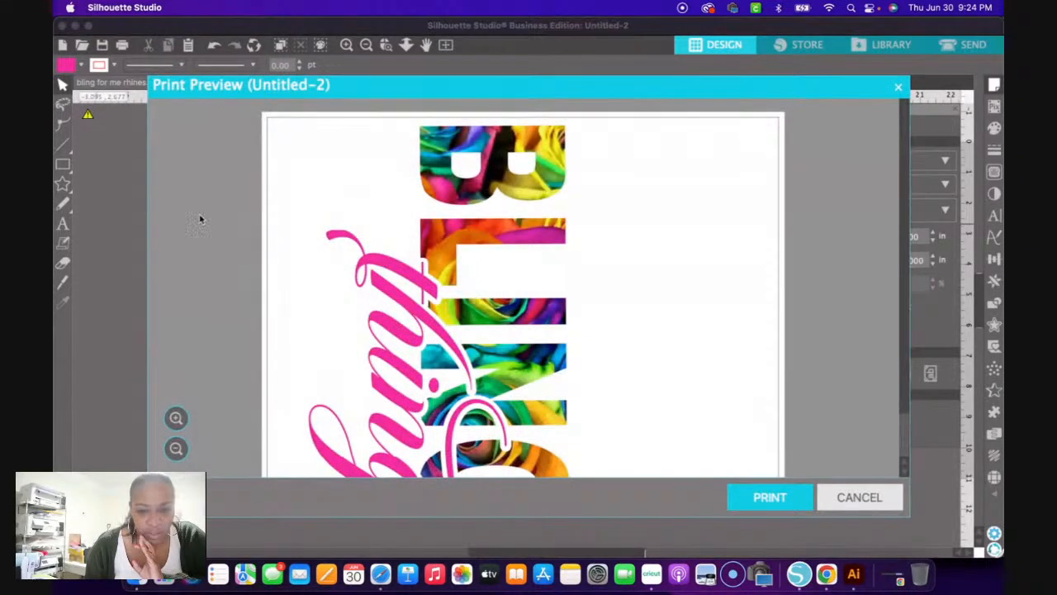
scroll(561, 273, "down", 3)
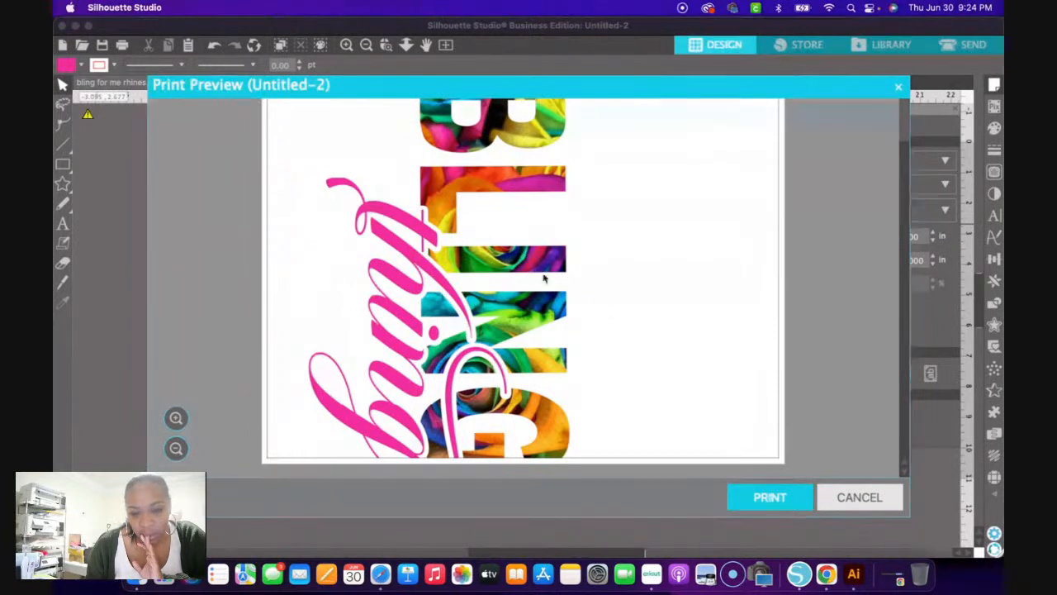
scroll(636, 317, "up", 3)
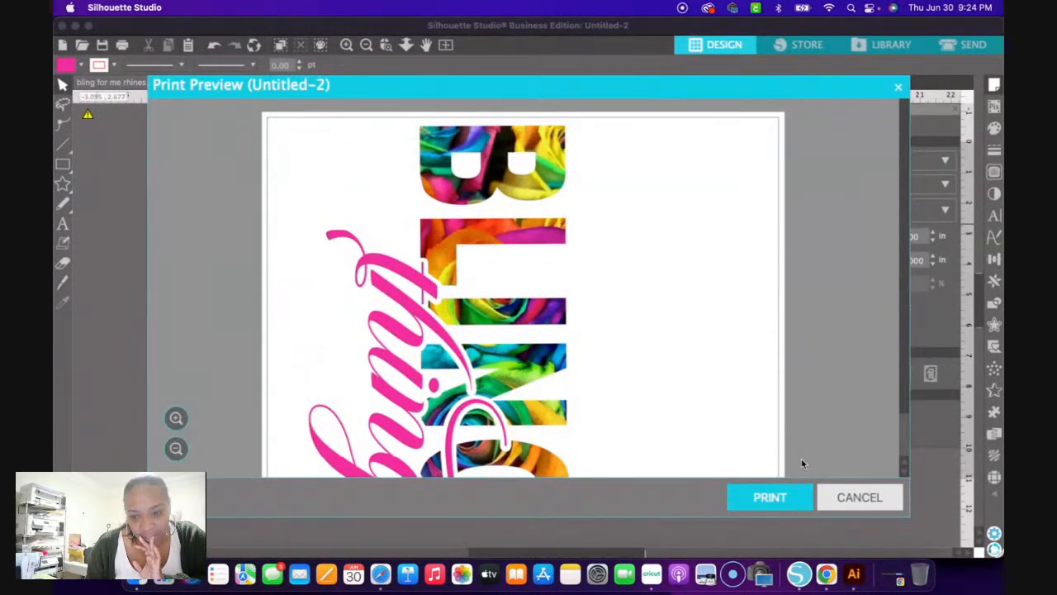
left_click(868, 498)
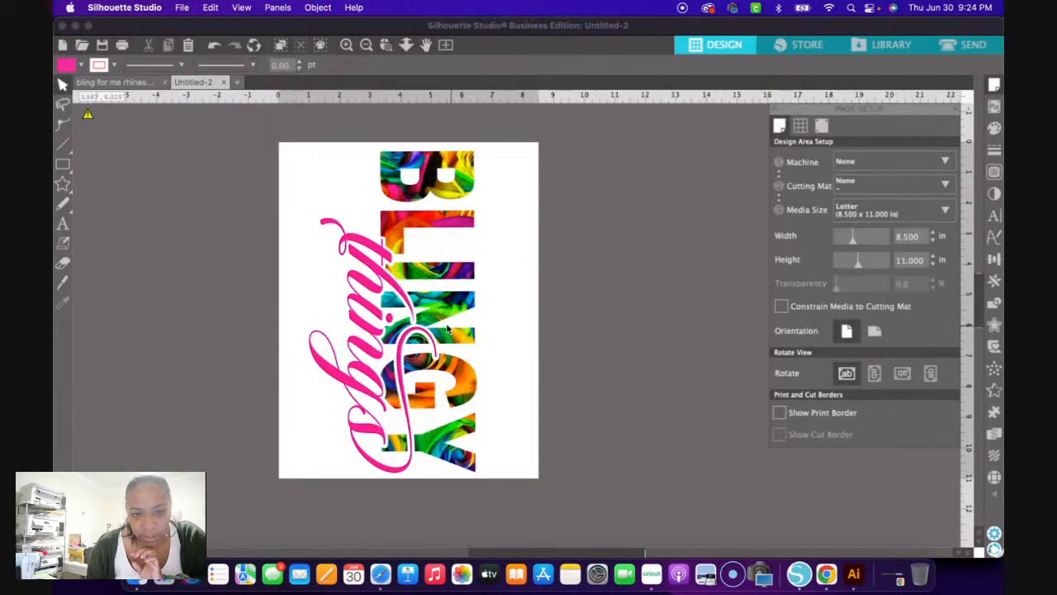
- Move the rose-patterned design slightly up and to the left on the page, and review the available media sizes
left_click_drag(448, 324, 441, 325)
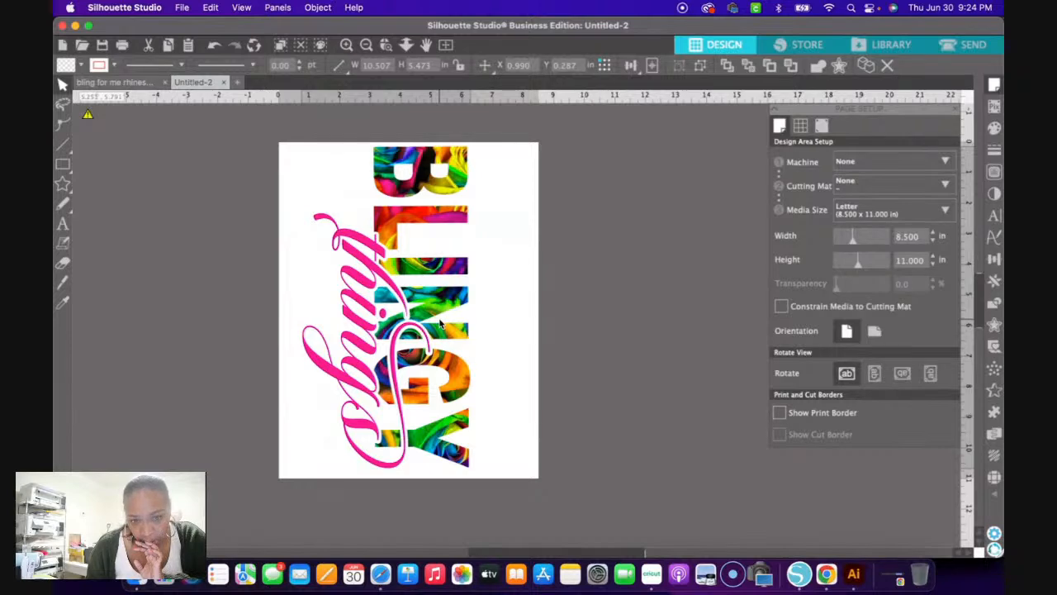
left_click(627, 348)
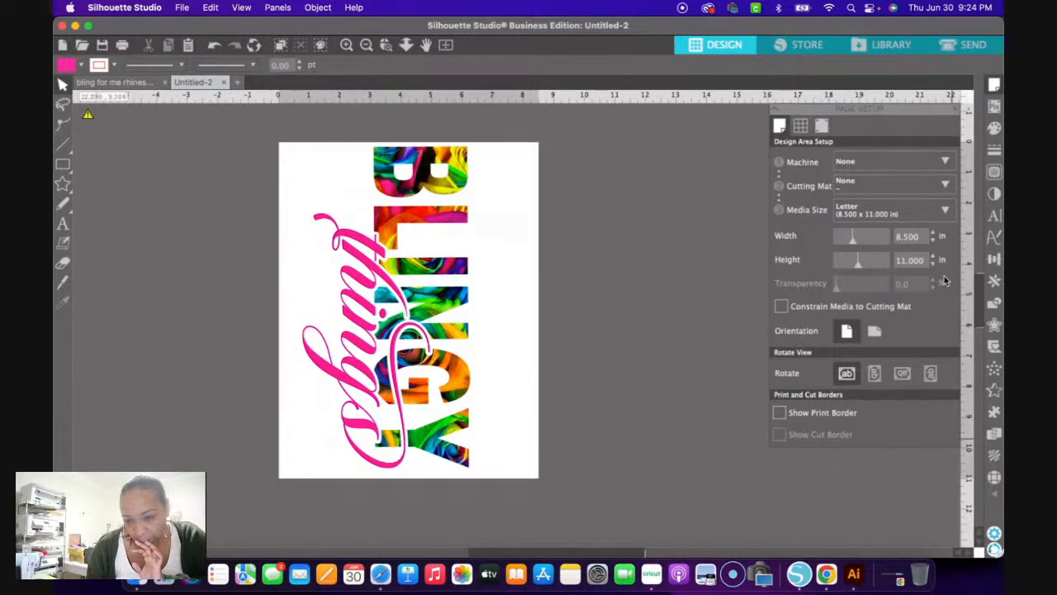
left_click(944, 213)
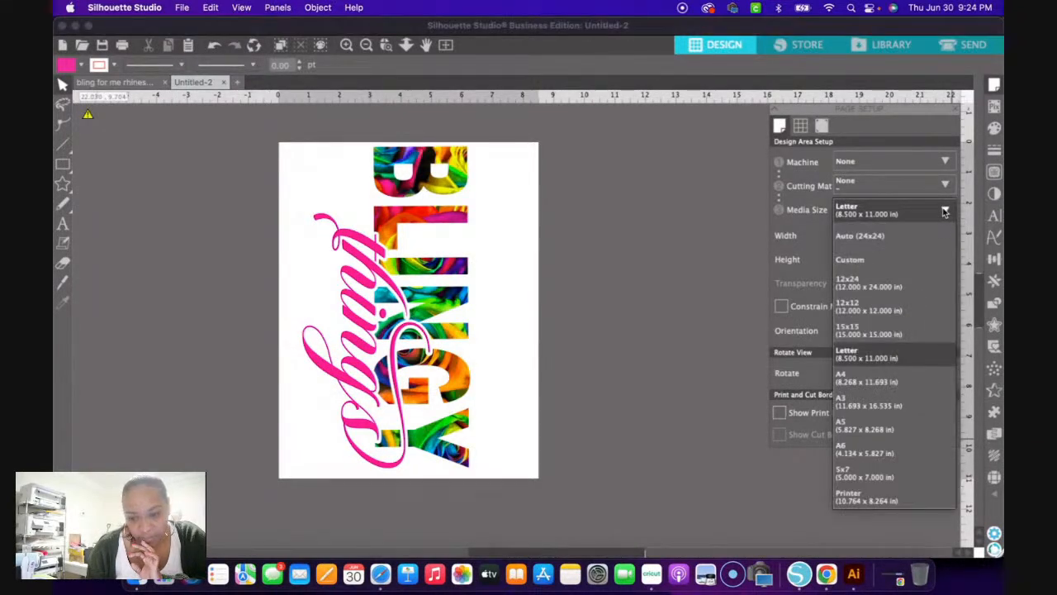
left_click(944, 212)
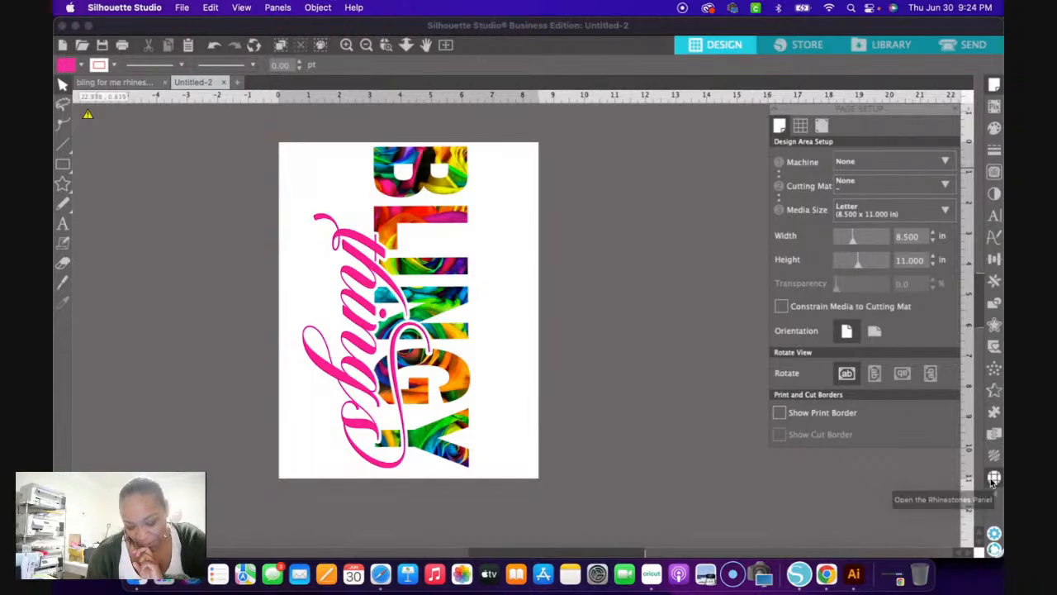
- Review the general and default settings in the preferences, including Cut to Edge of Page, and close them without changes
left_click(994, 531)
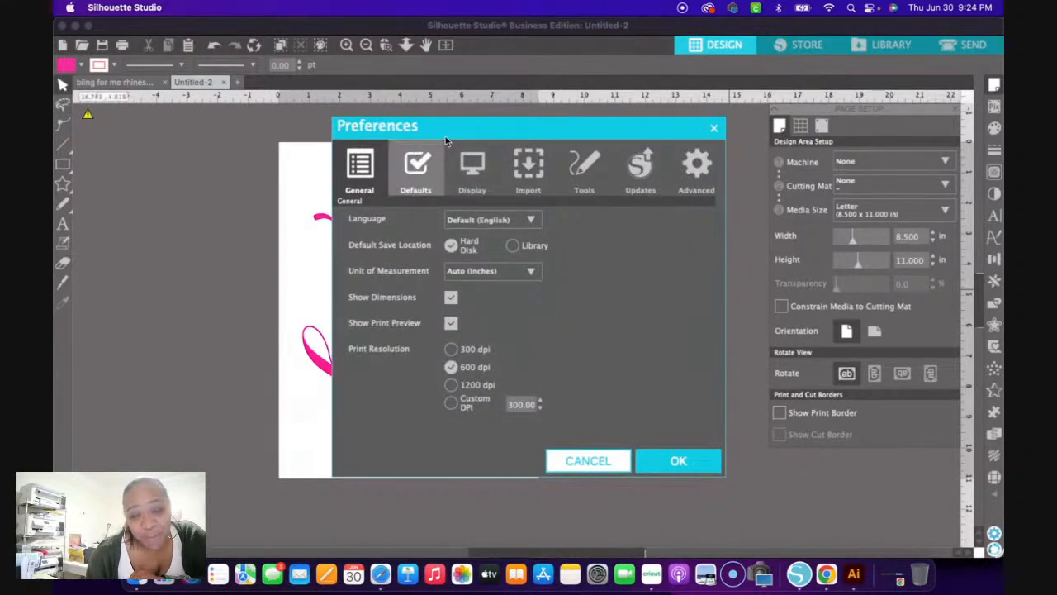
left_click(420, 163)
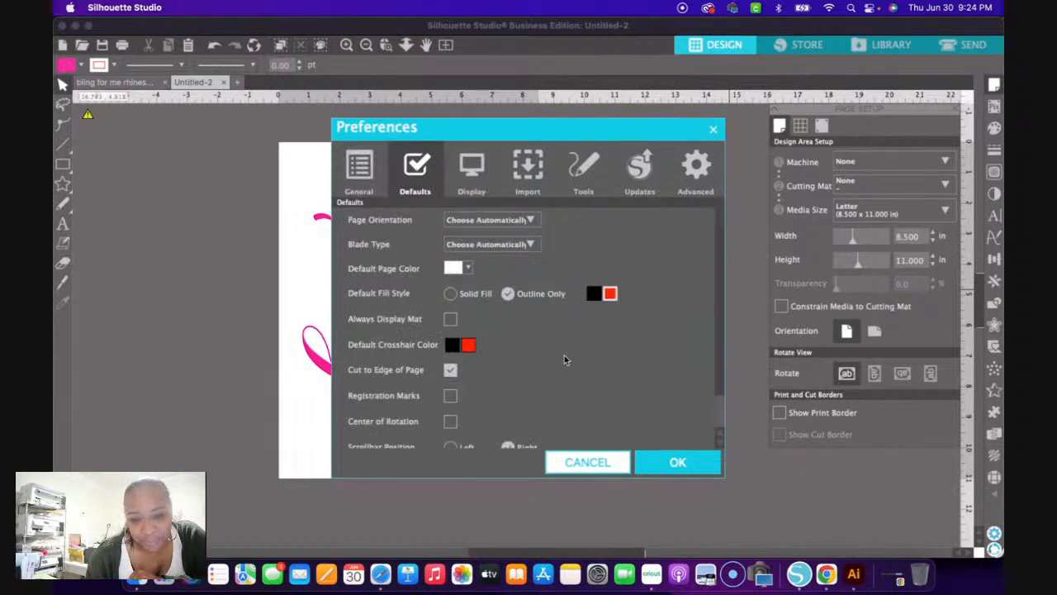
scroll(567, 366, "down", 3)
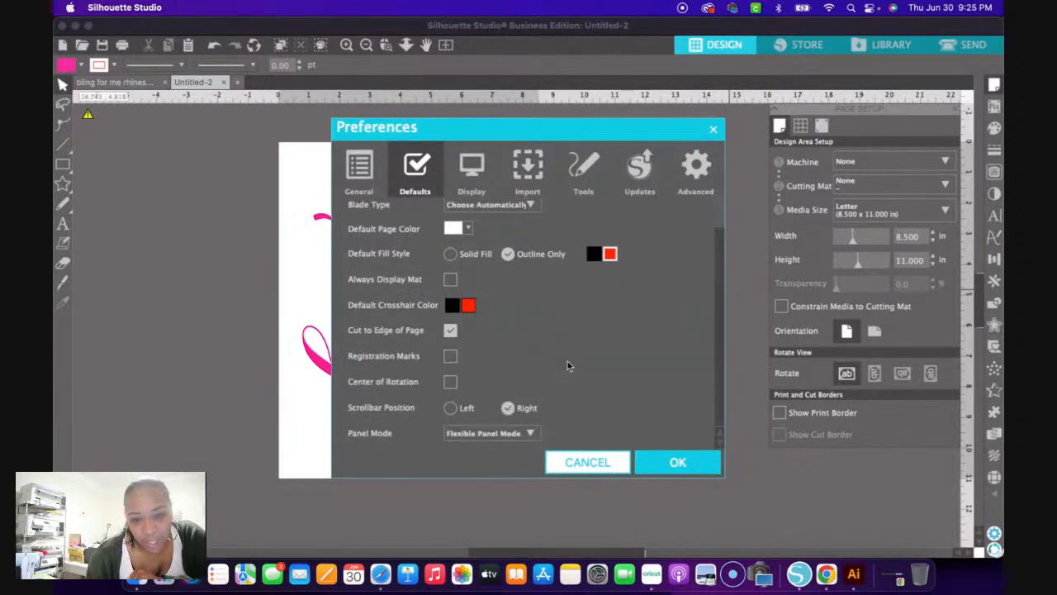
scroll(567, 360, "up", 3)
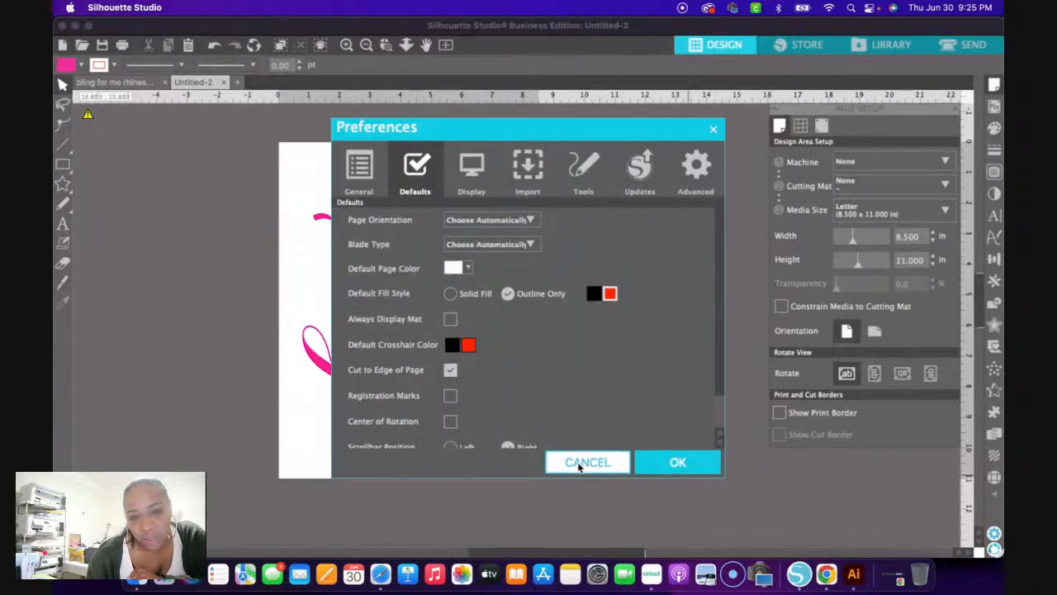
left_click(351, 170)
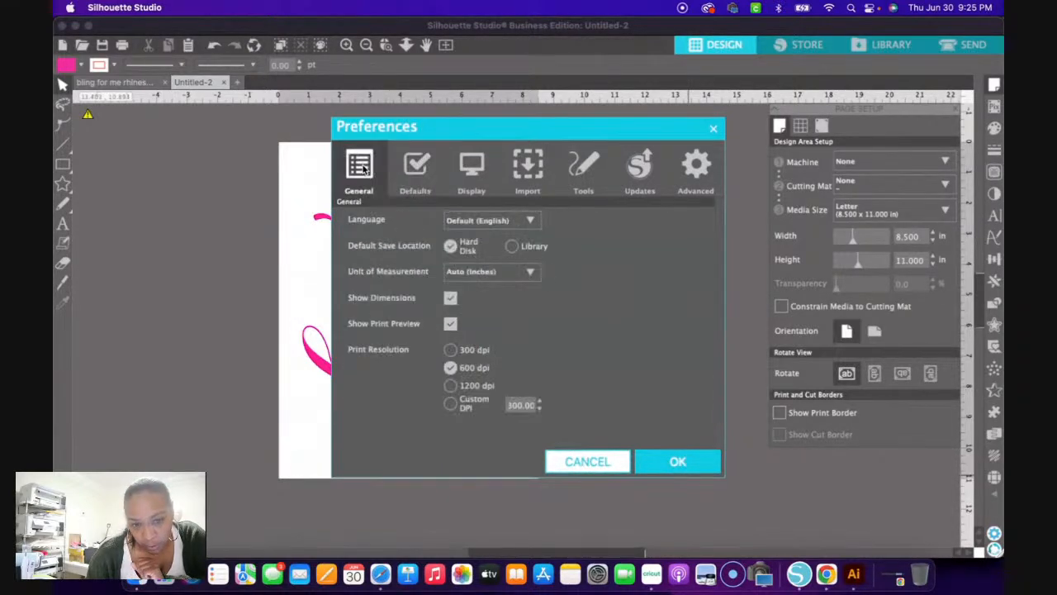
left_click(585, 459)
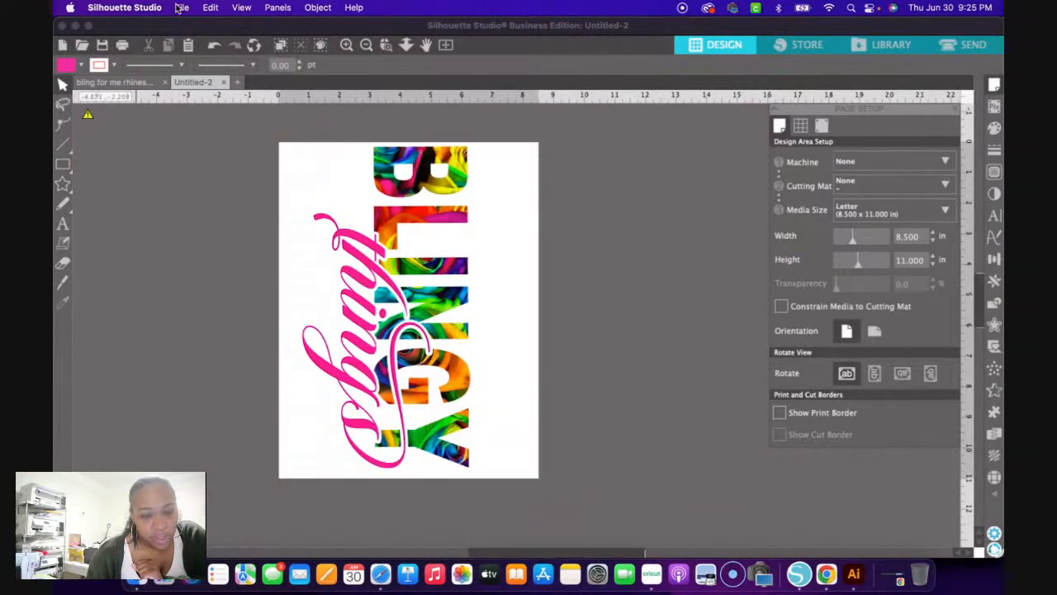
- Check the printer, paper size and orientation in the print page setup and recheck the general preferences, closing both without changes
left_click(180, 7)
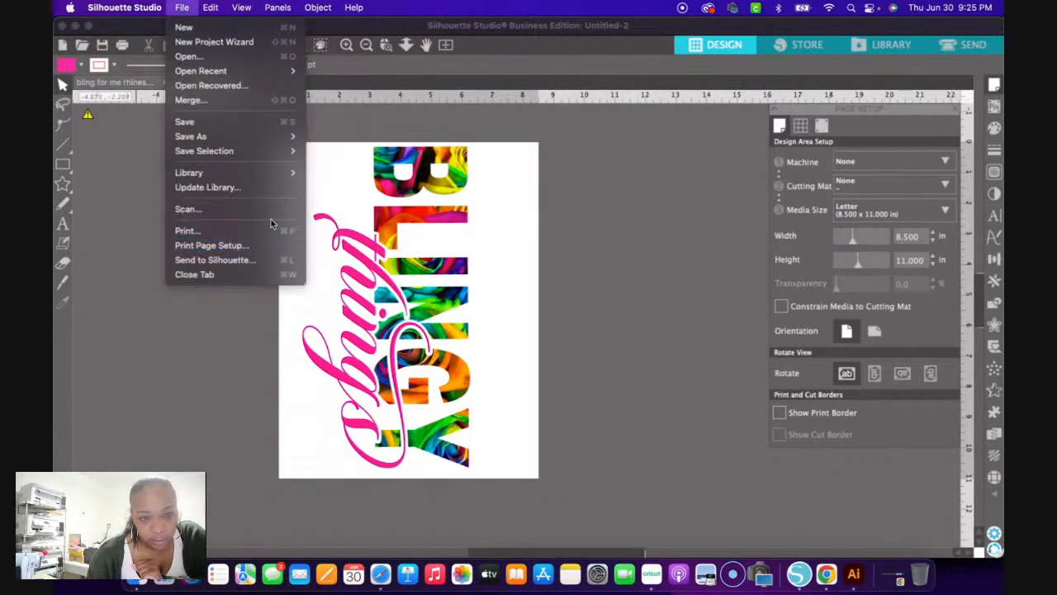
left_click(944, 212)
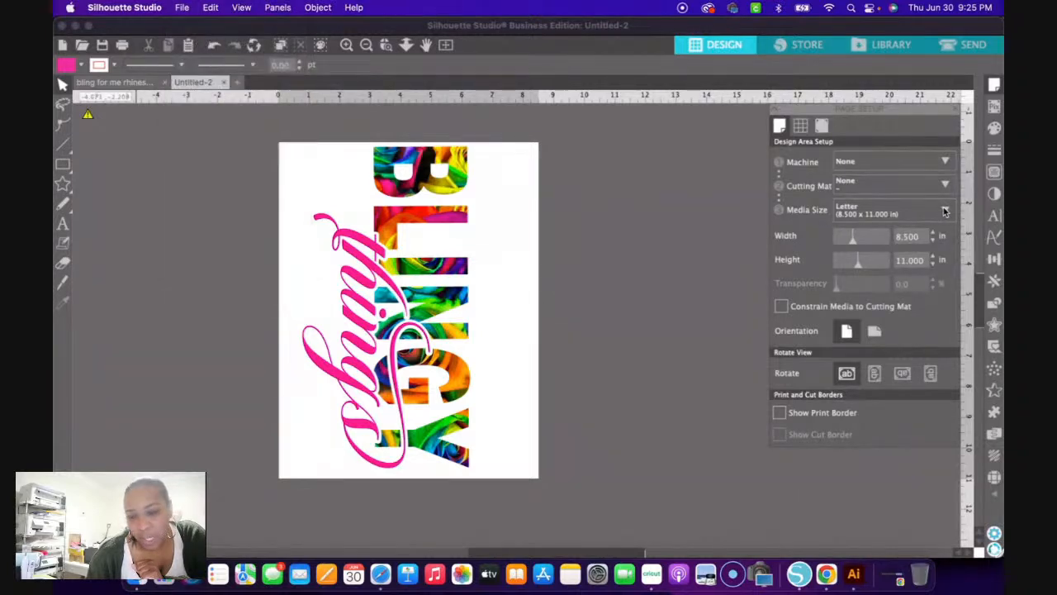
left_click(993, 178)
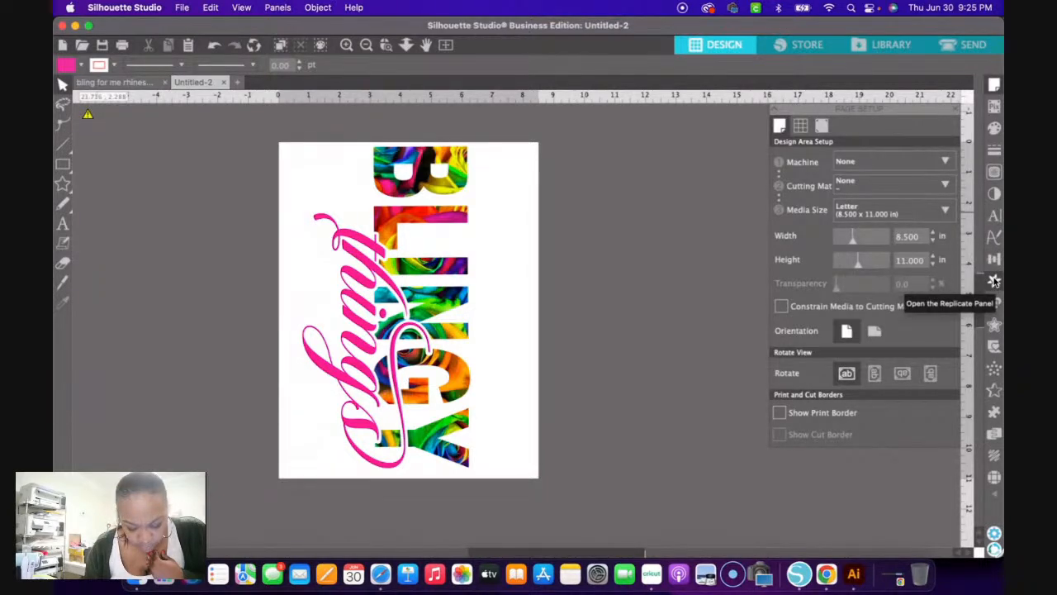
left_click(181, 7)
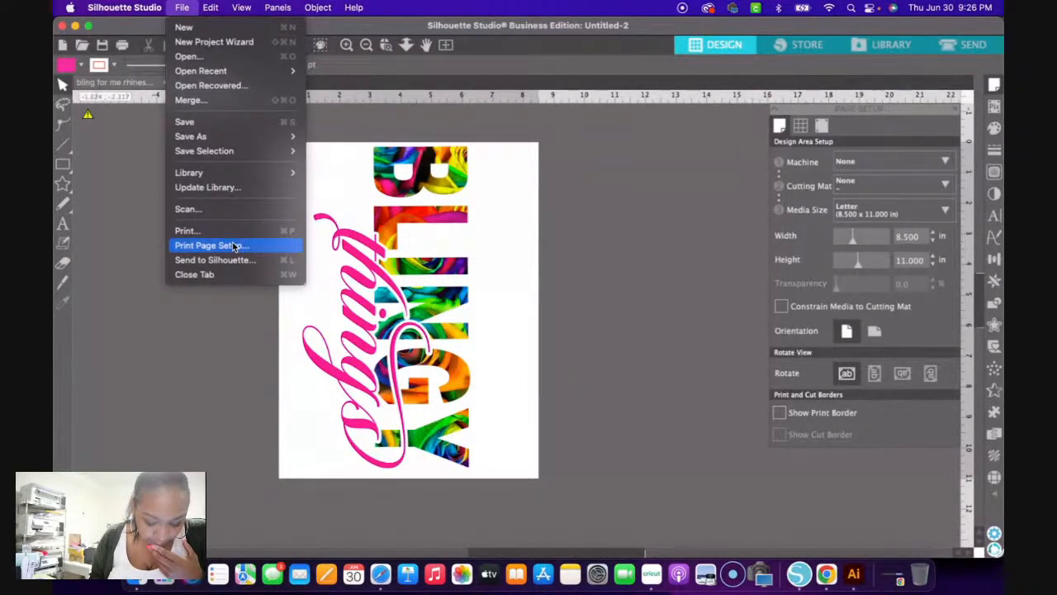
left_click(234, 245)
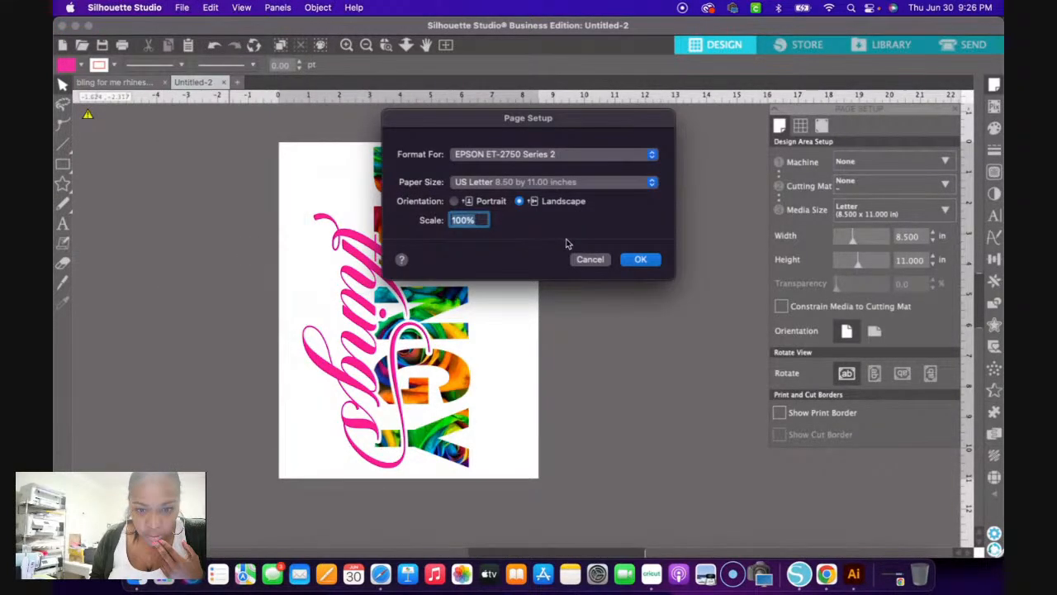
left_click(600, 260)
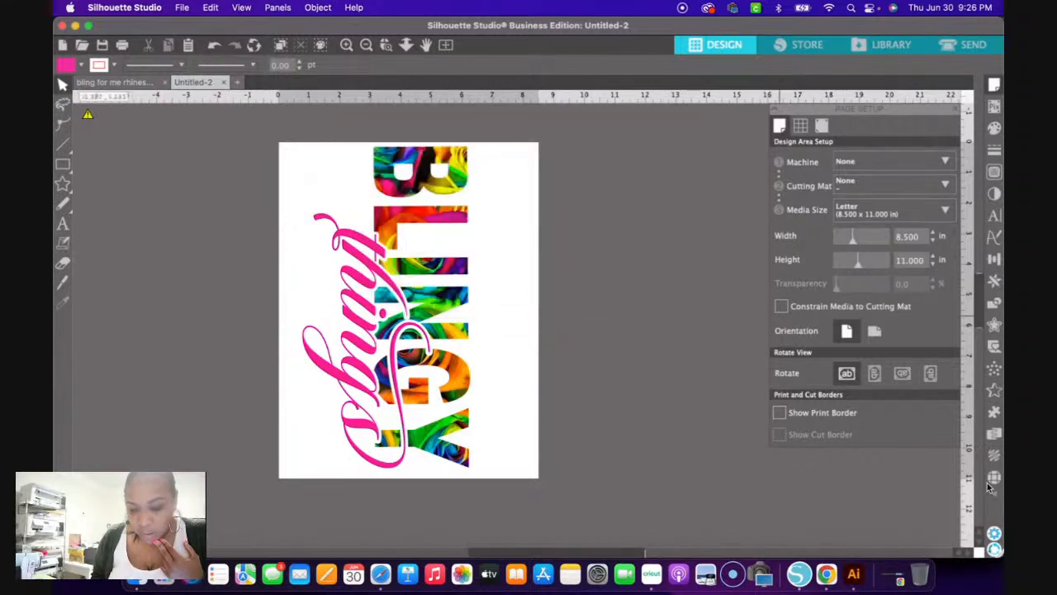
left_click(994, 536)
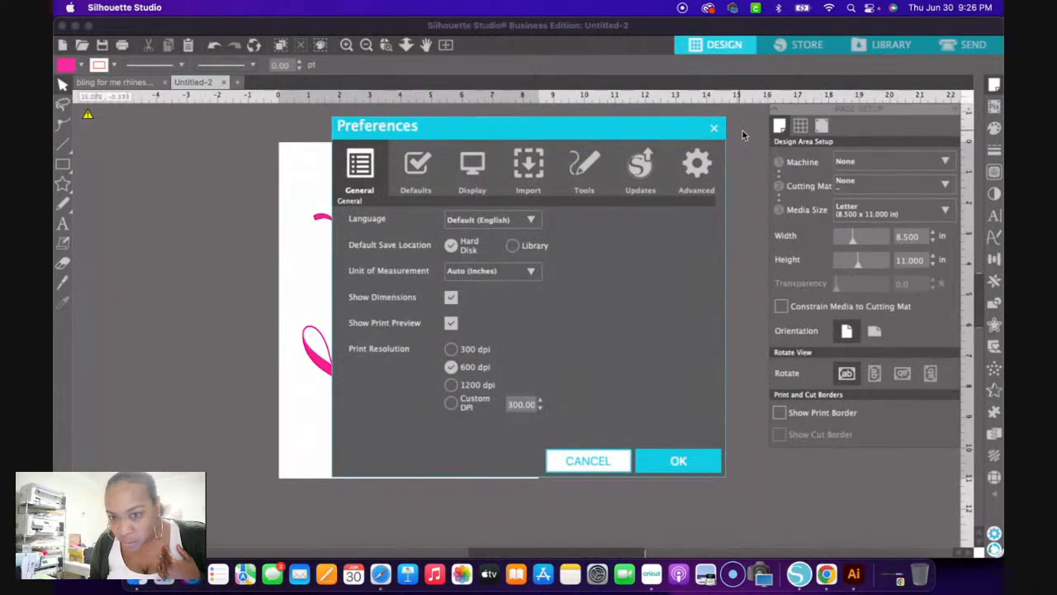
left_click(713, 127)
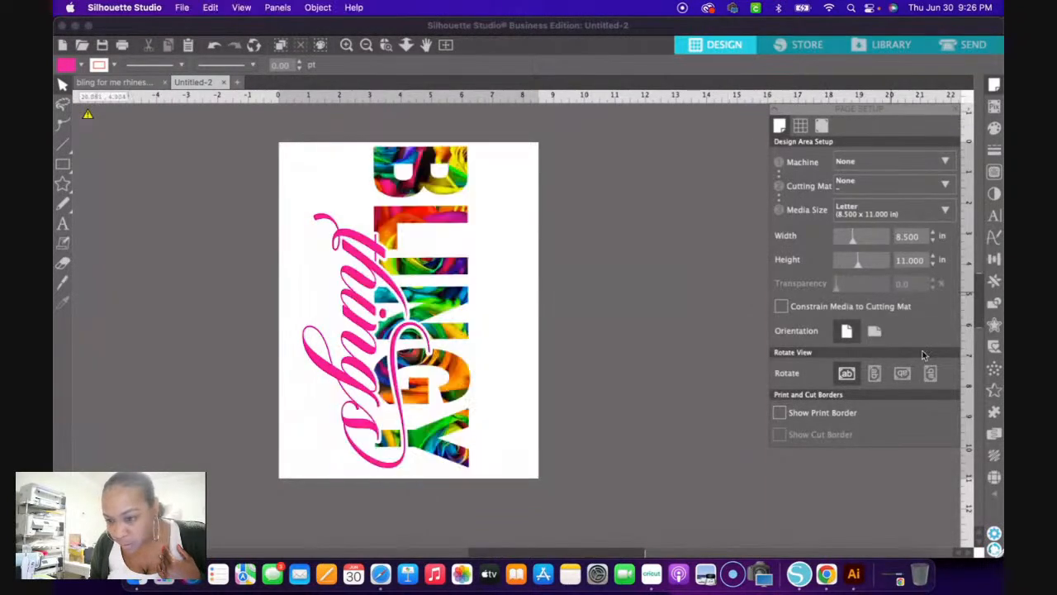
- Change the interface theme to the light one with a light grey workspace
left_click(994, 548)
left_click(994, 550)
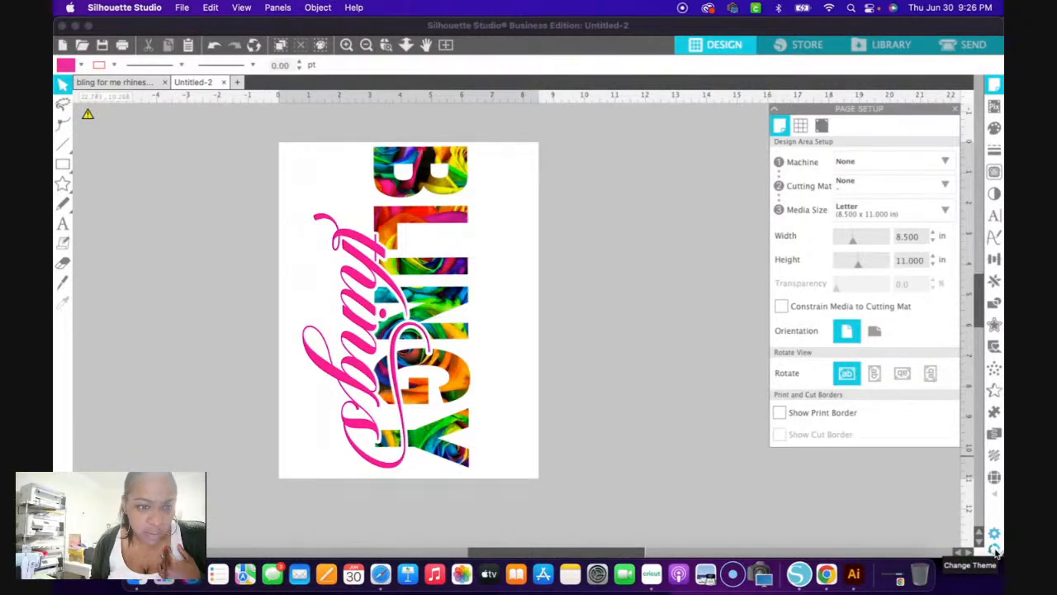
left_click(996, 551)
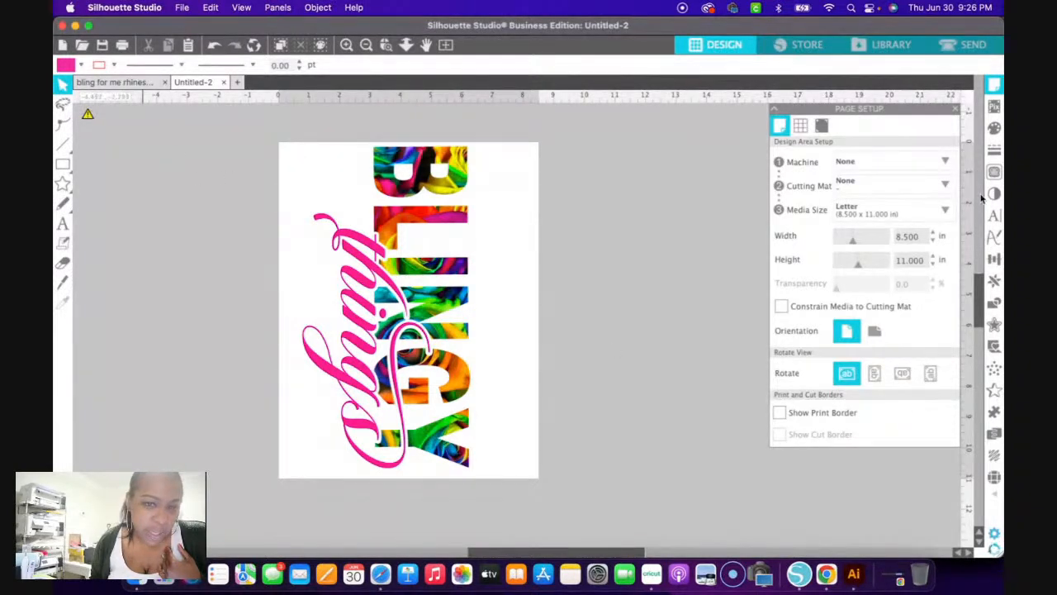
- Set the page to a custom size of 13 in wide by 19 in high
left_click(909, 237)
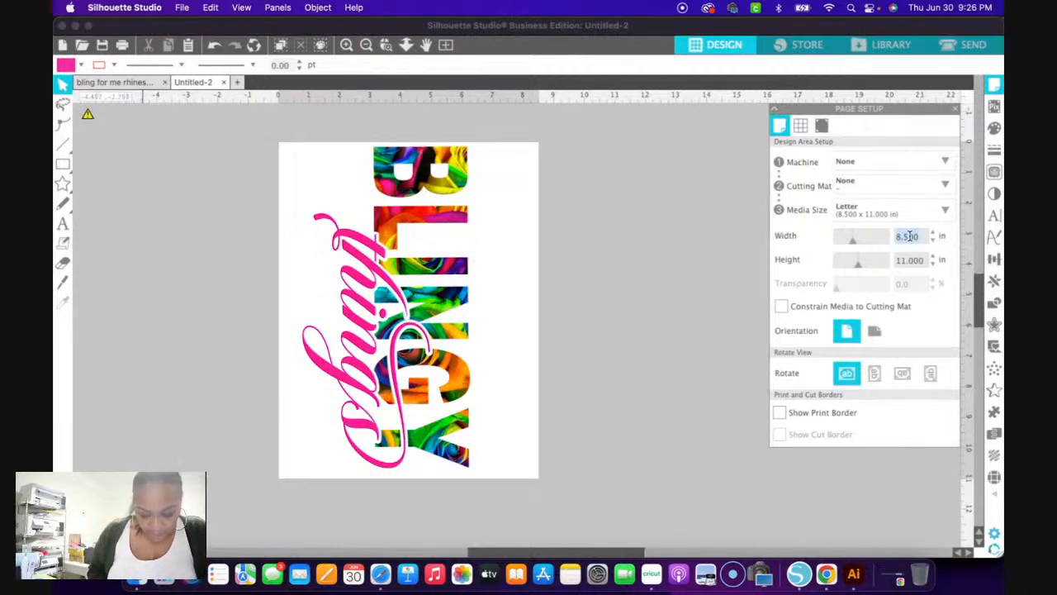
type("13")
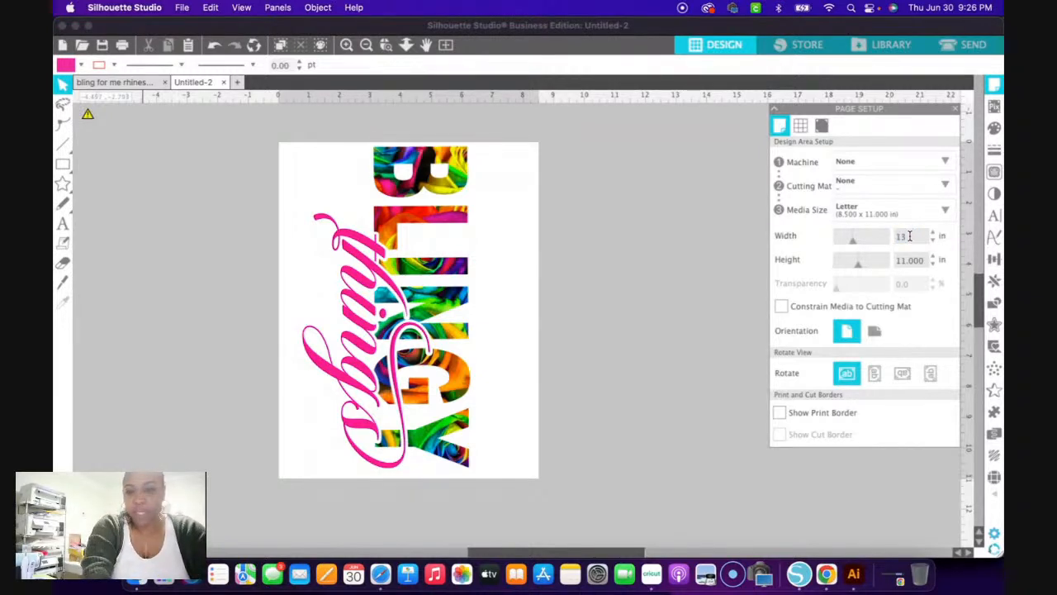
left_click(912, 259)
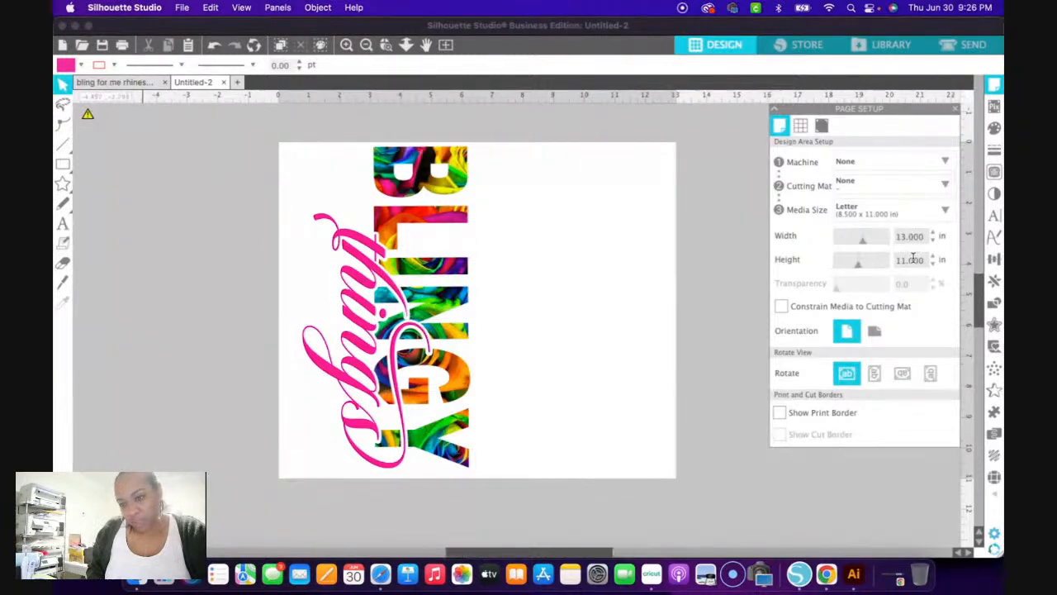
type("19")
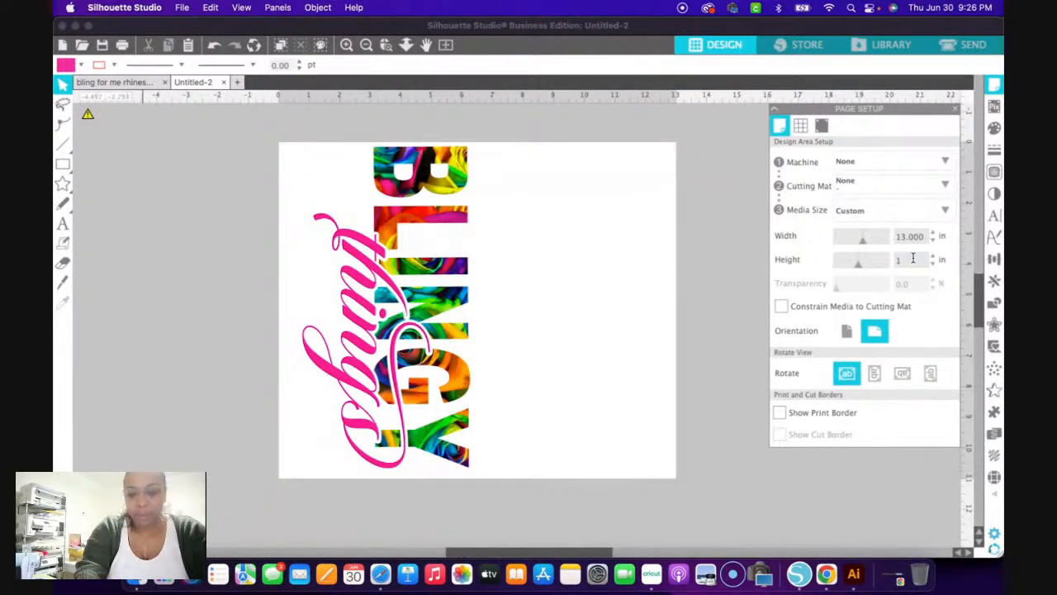
key("Tab")
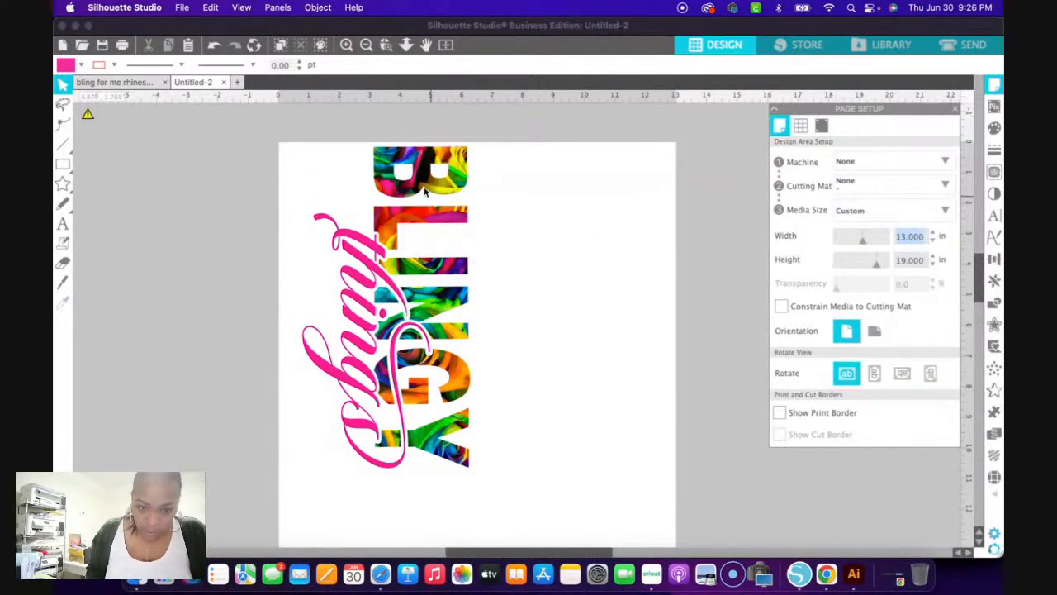
- Rotate the rose-patterned "BLINGY things" design to horizontal and place it near the upper edge of the enlarged page
left_click_drag(429, 209, 522, 208)
left_click(507, 199)
left_click(510, 215)
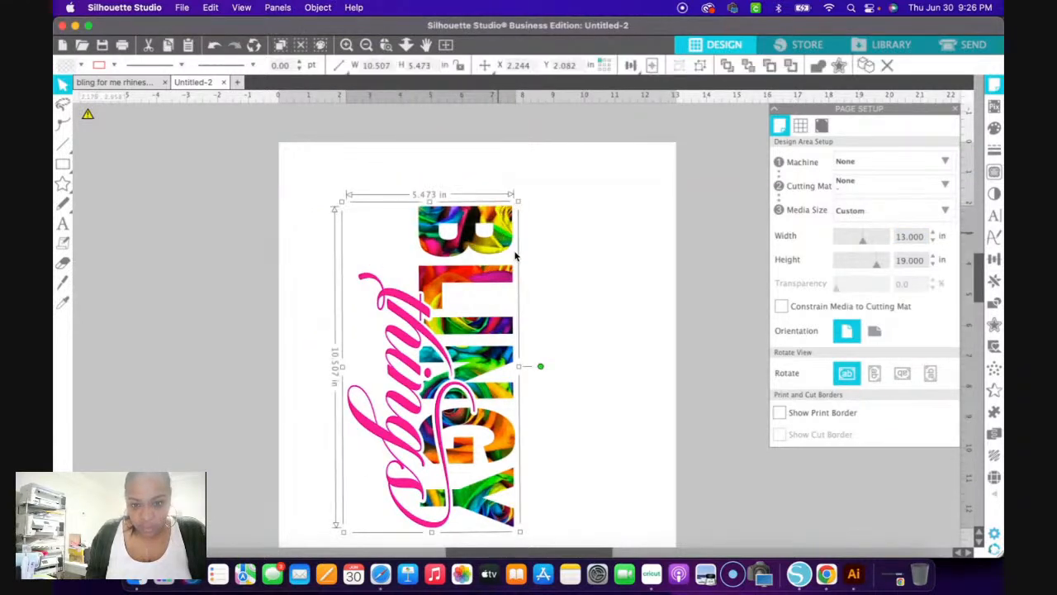
left_click_drag(541, 366, 438, 262)
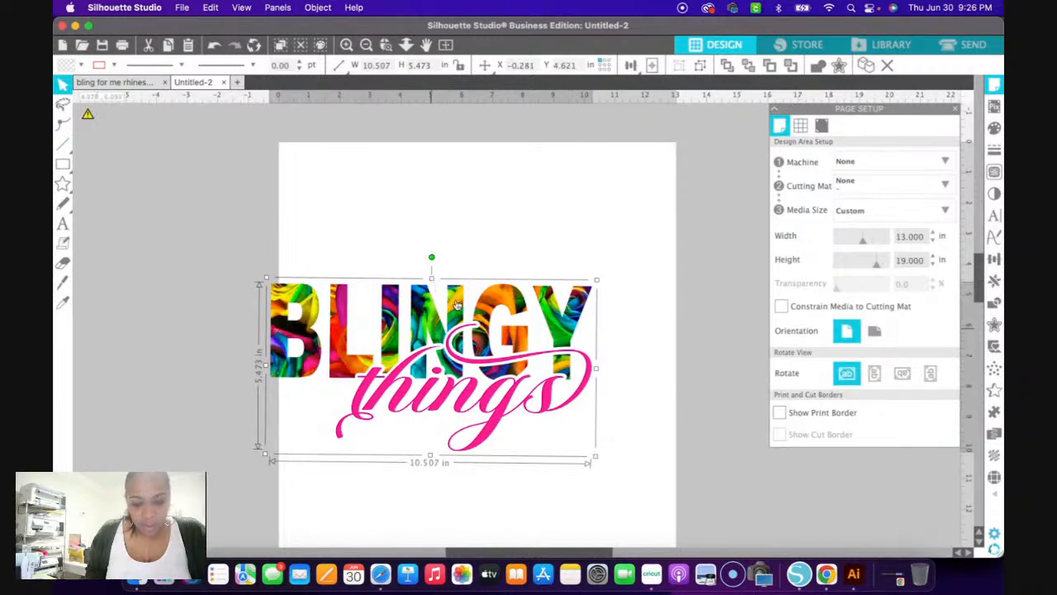
left_click_drag(417, 321, 483, 208)
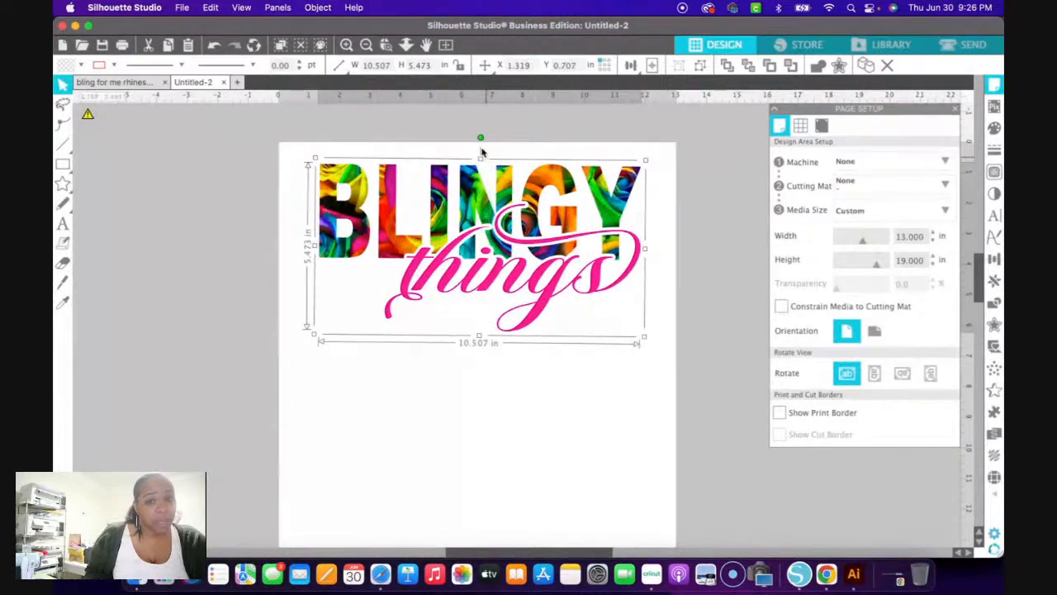
left_click_drag(480, 136, 477, 140)
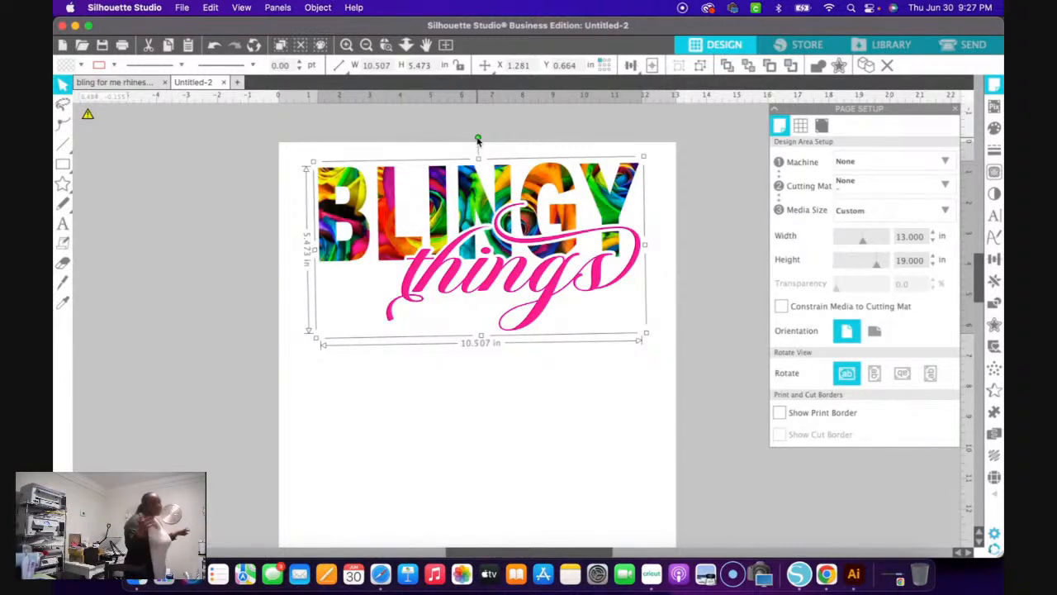
- Preview the print to check whether the horizontal design fits the printable area, and close the preview without printing
left_click(183, 8)
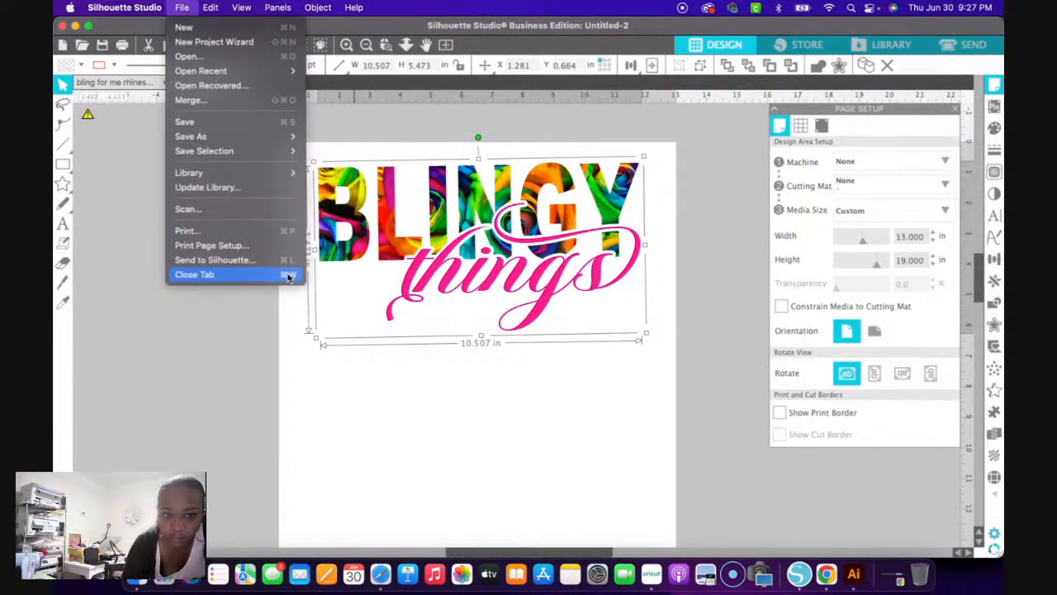
left_click(260, 232)
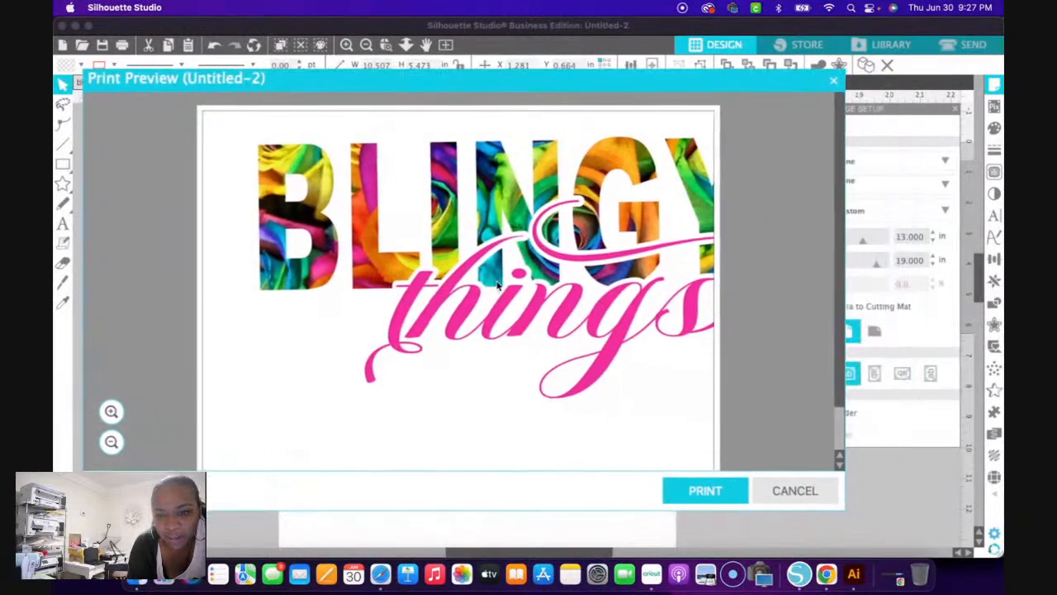
left_click_drag(497, 284, 541, 297)
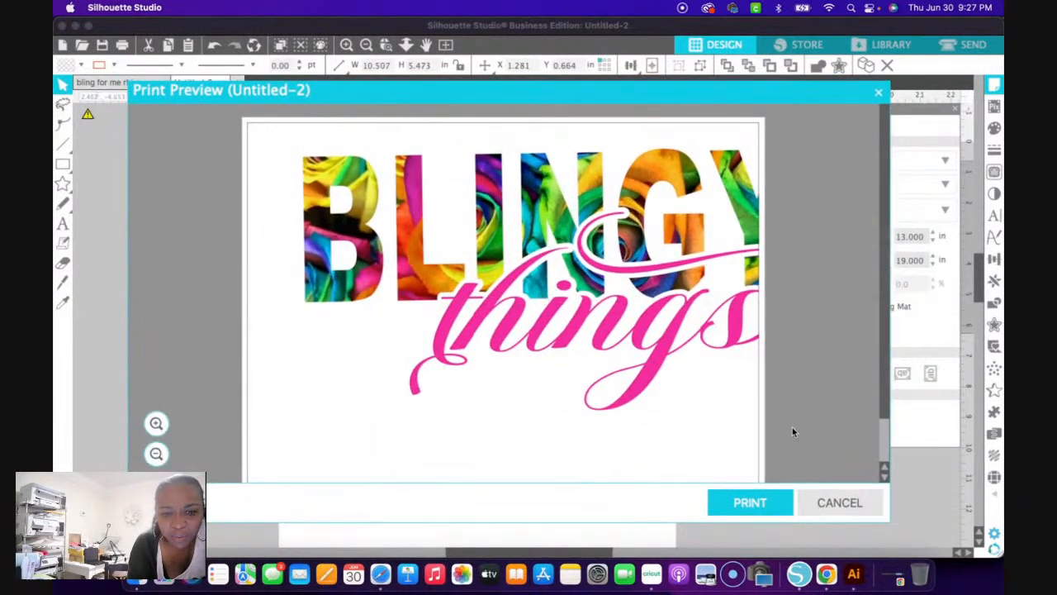
left_click(842, 503)
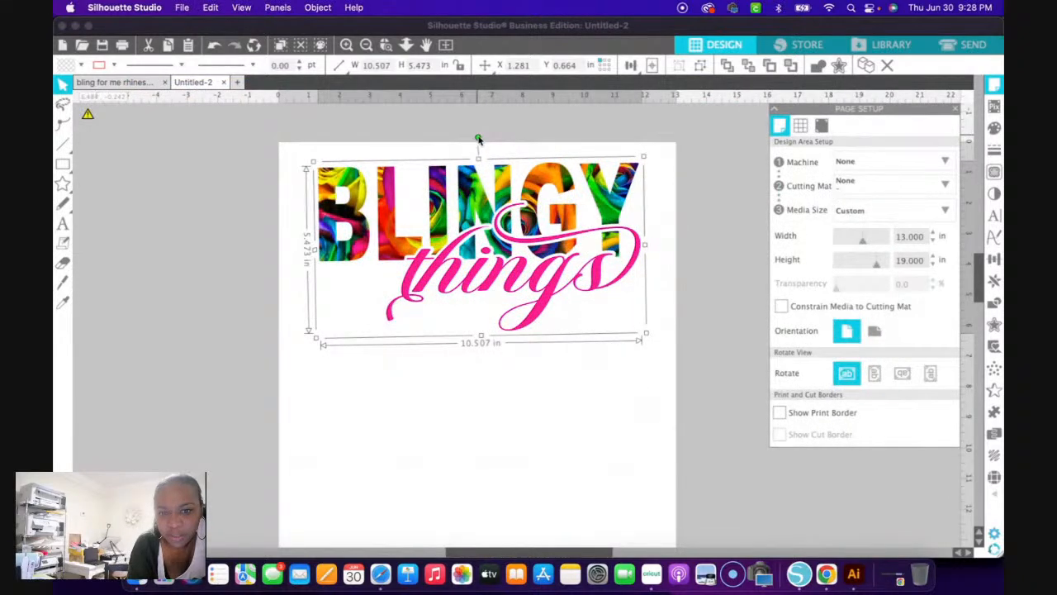
- Rotate the design to vertical and move it down so that it lies fully on the page
left_click_drag(479, 138, 564, 177)
left_click_drag(567, 225, 578, 252)
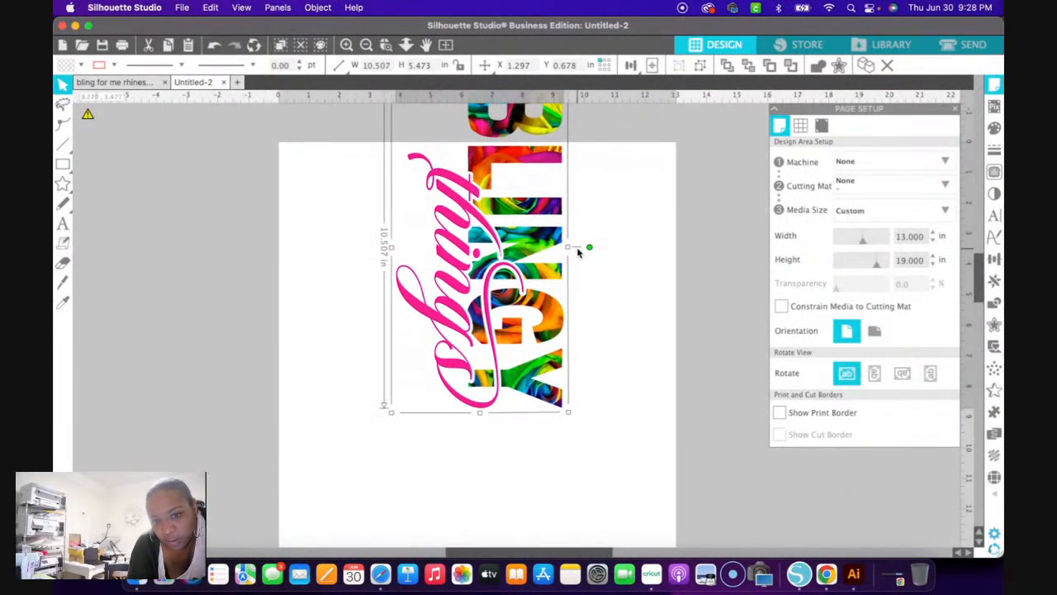
left_click_drag(510, 254, 502, 337)
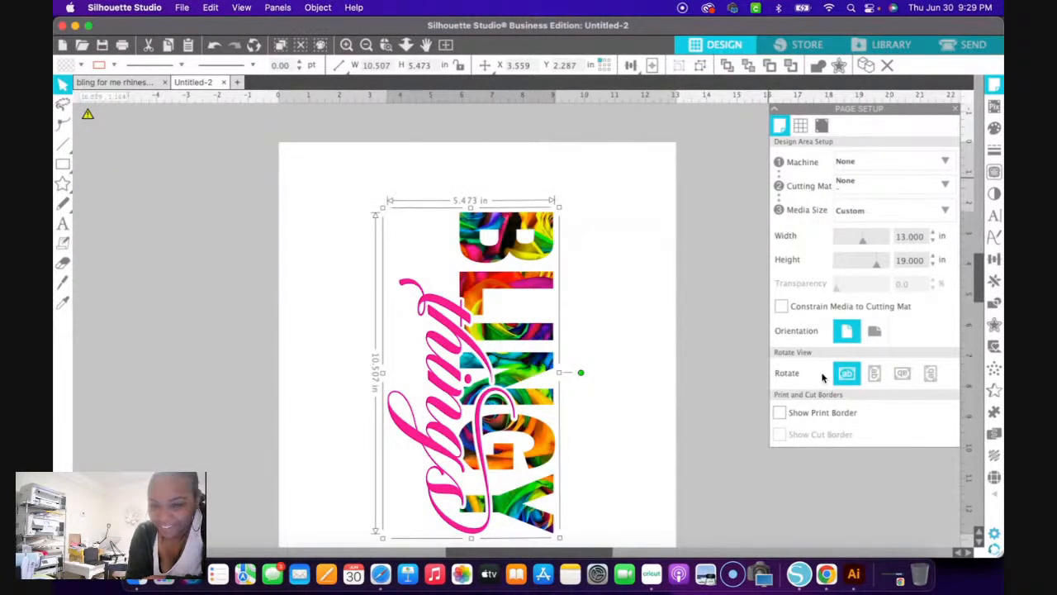
- Show the print border on the page and rotate the design back to roughly horizontal
left_click(779, 415)
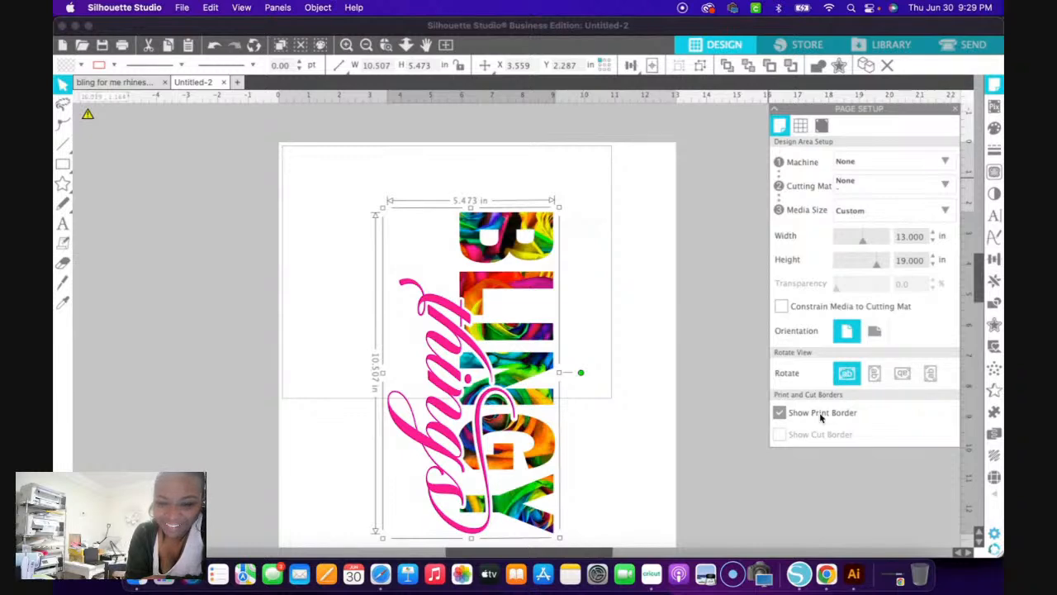
left_click(583, 378)
left_click(541, 378)
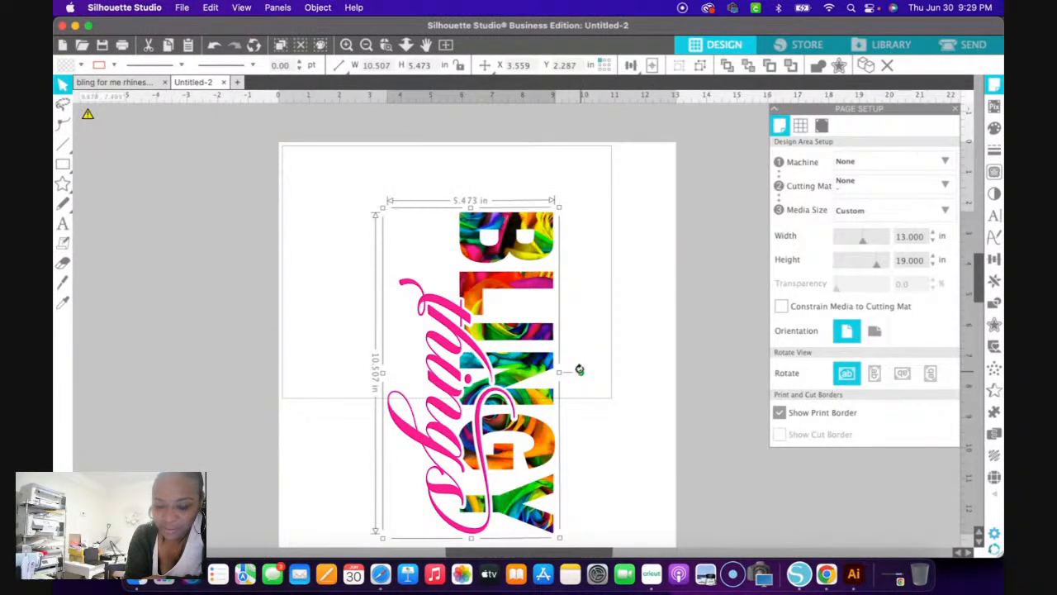
left_click_drag(576, 368, 471, 343)
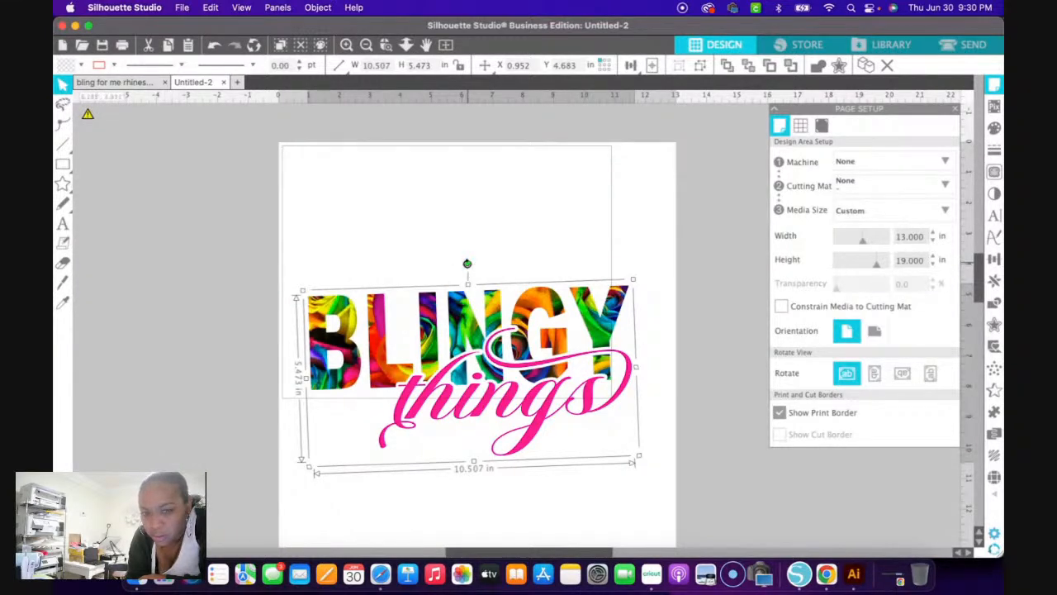
left_click_drag(467, 265, 469, 265)
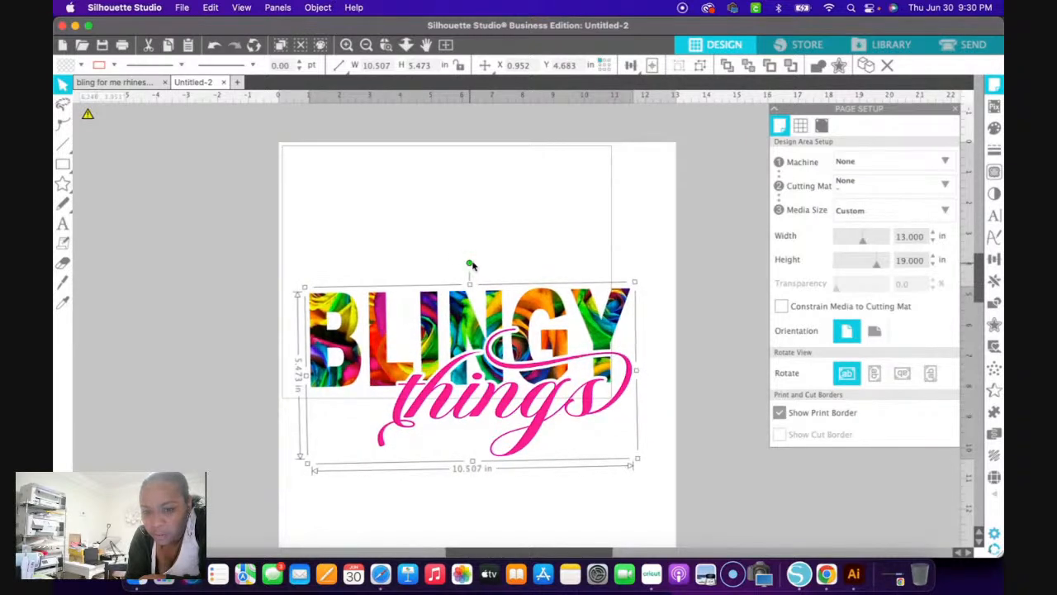
- Move the horizontal design to the page's upper-left corner at about X 0.31, Y 0.47 in, straighten its rotation slightly, and deselect it
left_click_drag(498, 328, 474, 202)
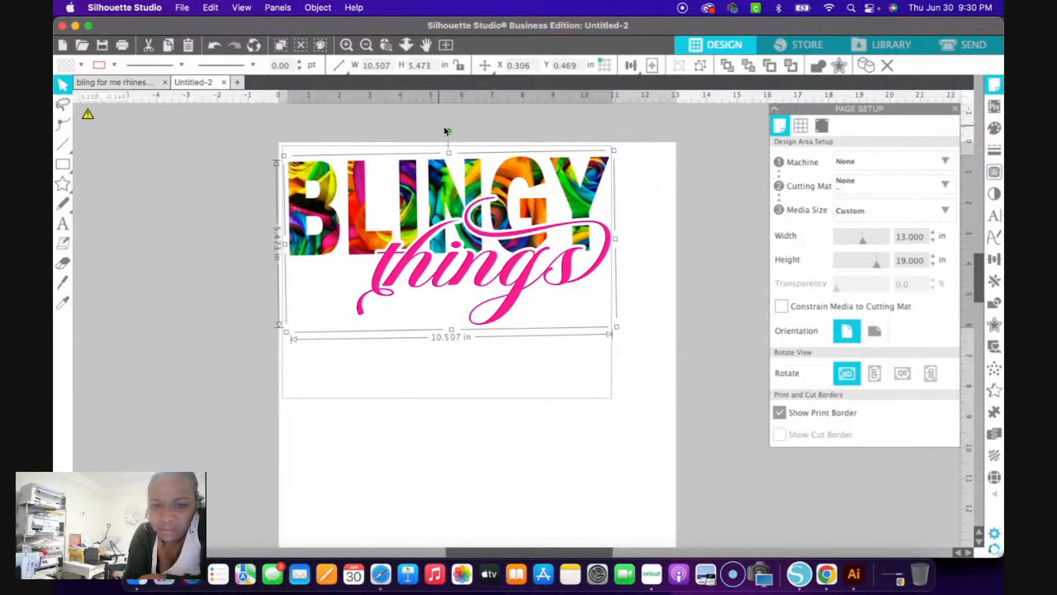
left_click_drag(449, 132, 451, 132)
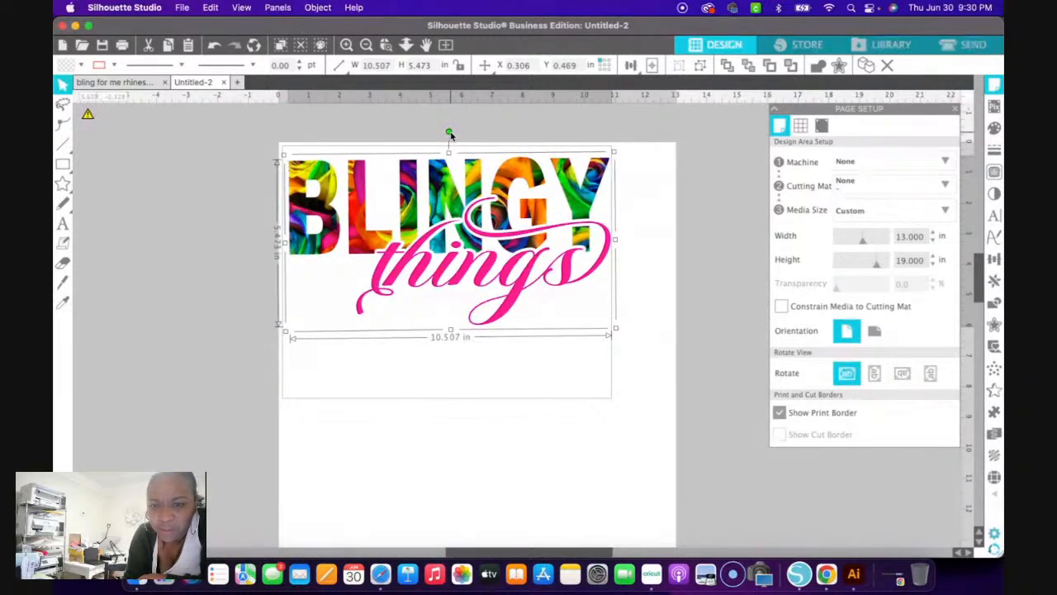
left_click(663, 466)
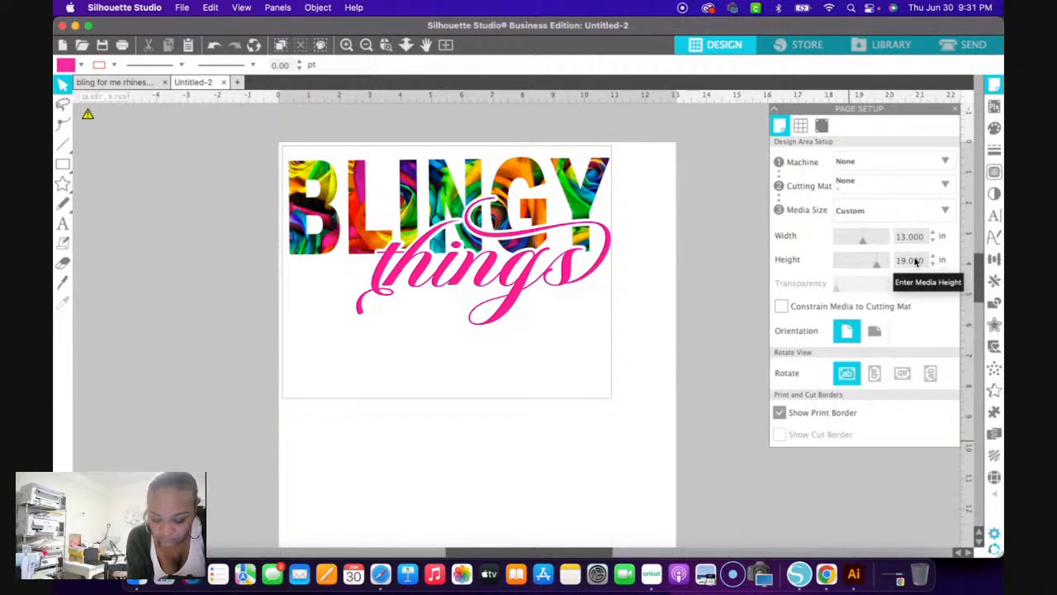
- Configure the print page setup for the EPSON ET-15000 Sublimation printer with Super B (13 x 19 in) paper in portrait orientation
left_click(183, 9)
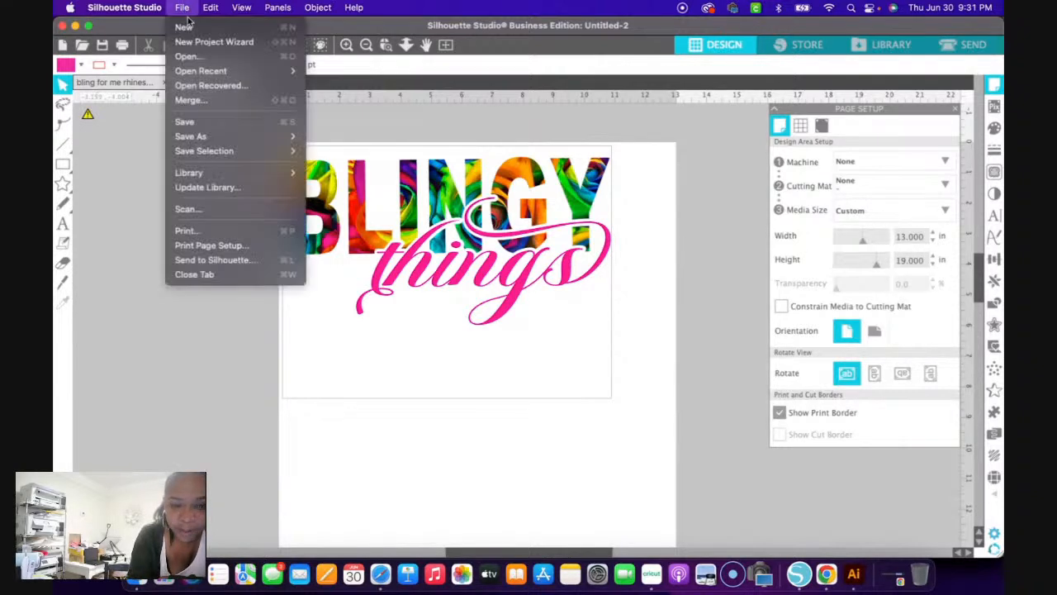
left_click(235, 247)
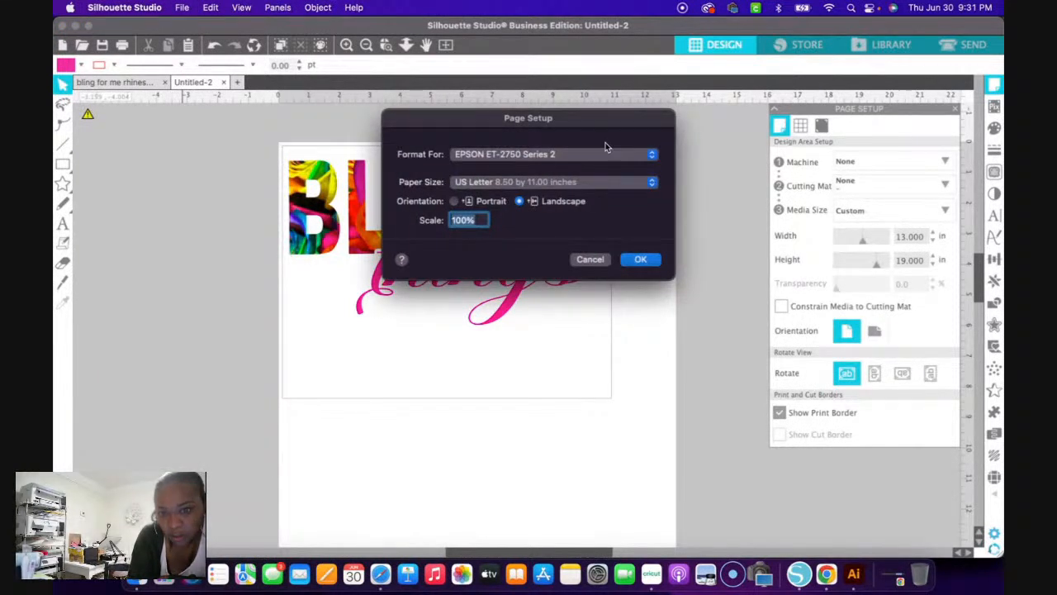
left_click(654, 156)
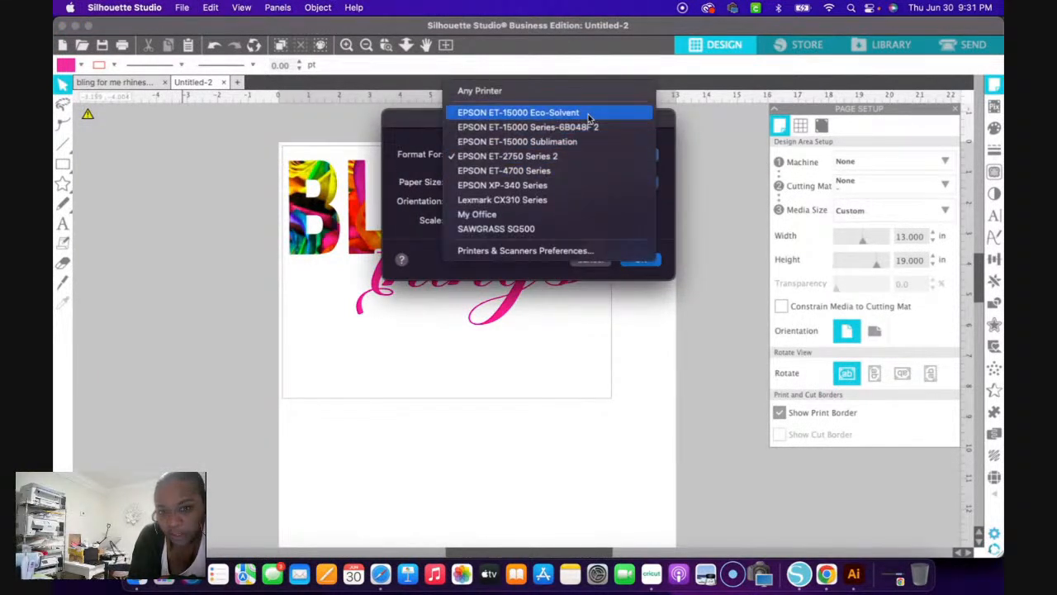
left_click(591, 141)
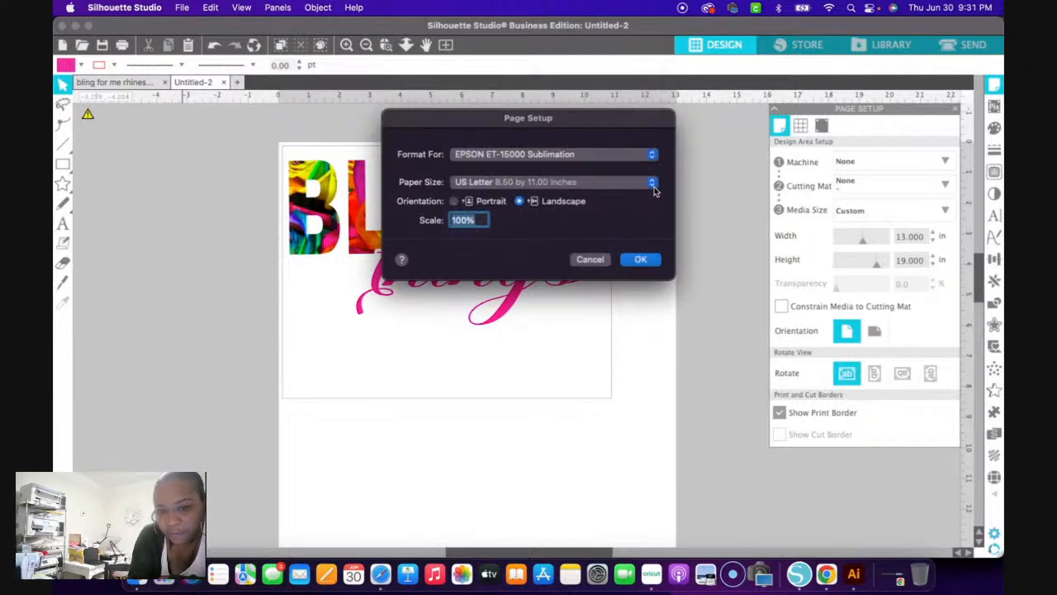
left_click(653, 184)
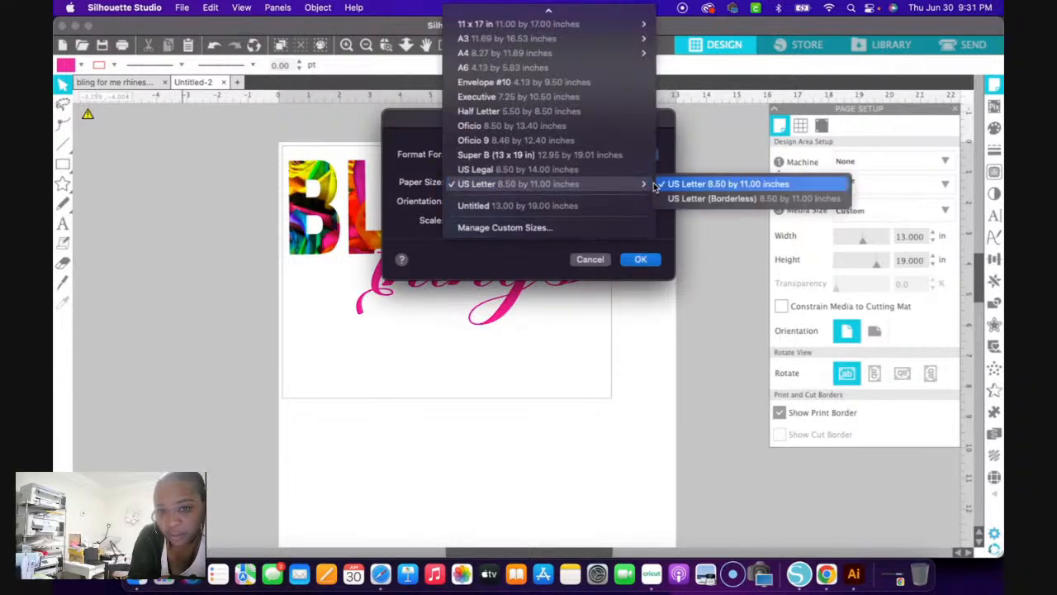
left_click(609, 155)
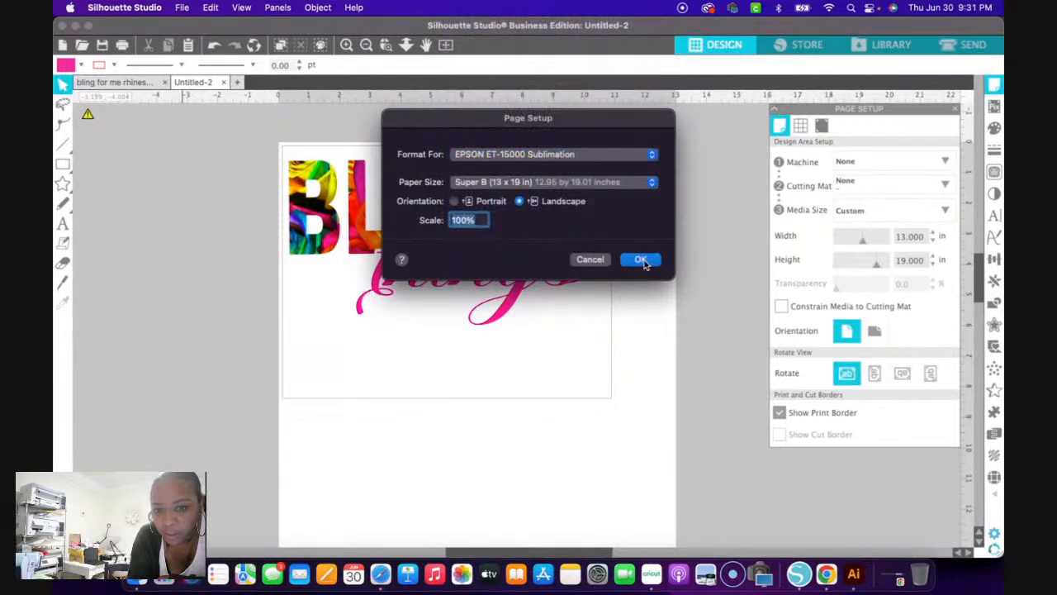
left_click(453, 201)
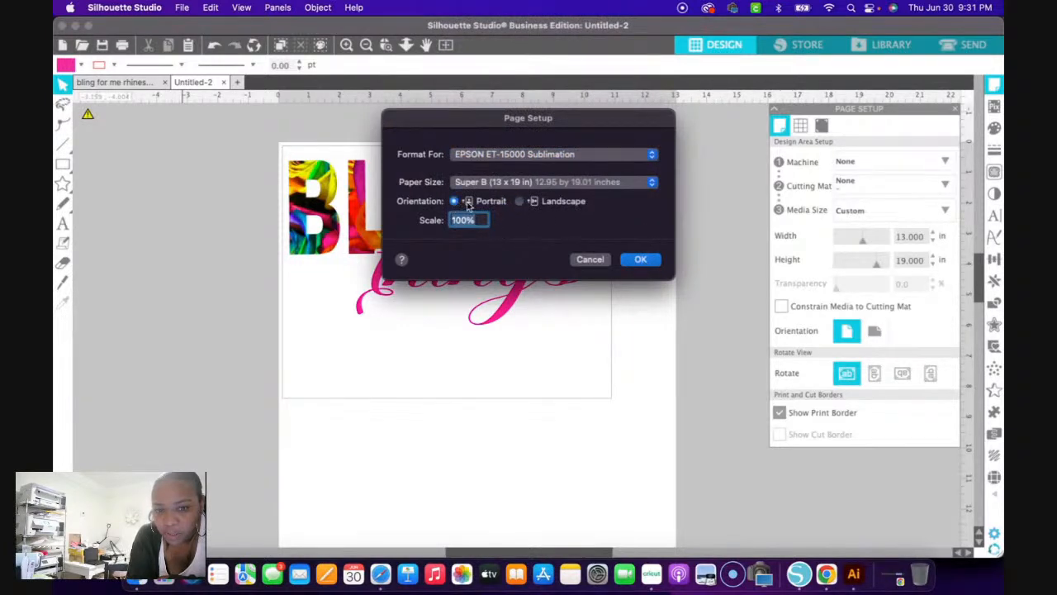
left_click(639, 260)
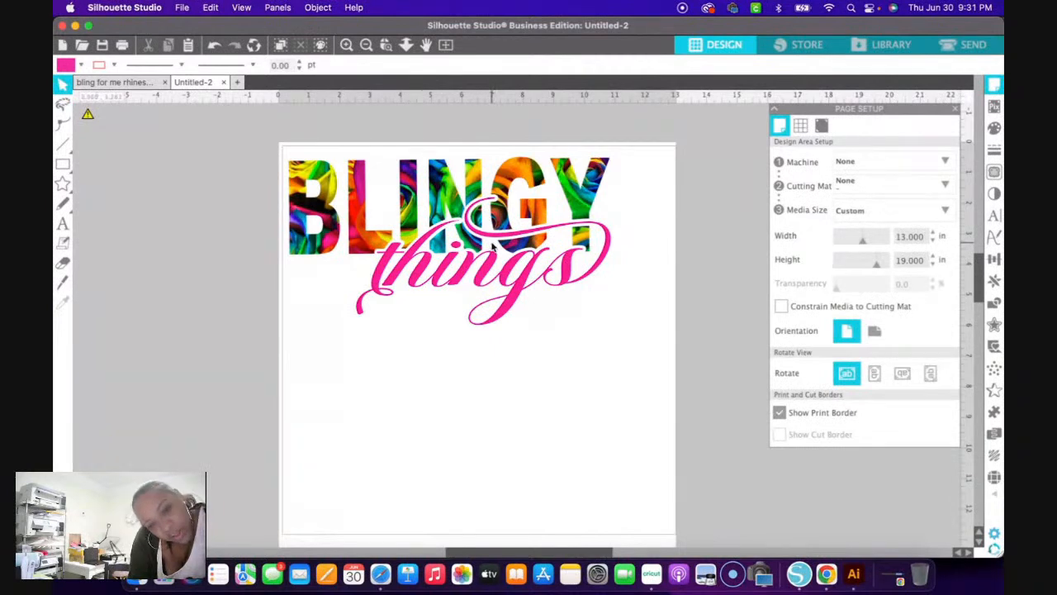
- Preview the print, proceed to the printer options, and set the print quality to Quality with Mirror Image enabled
left_click(181, 8)
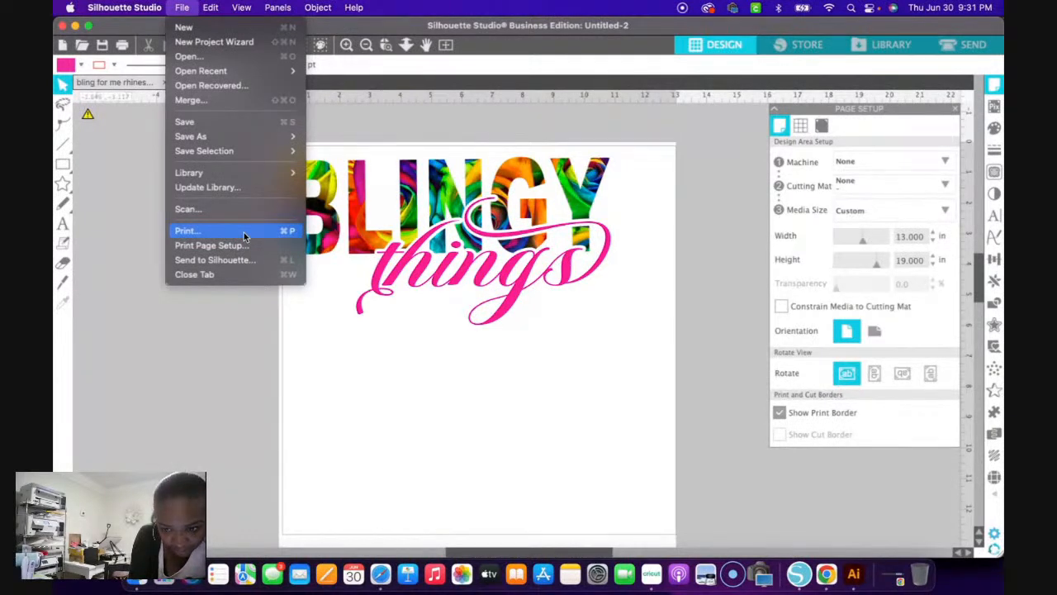
left_click(244, 233)
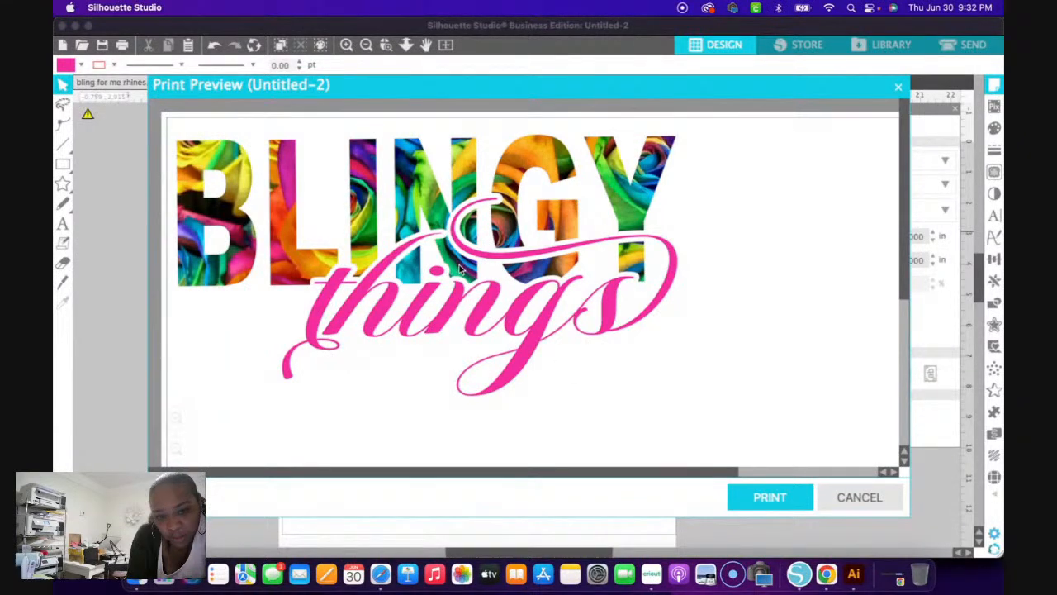
left_click(775, 498)
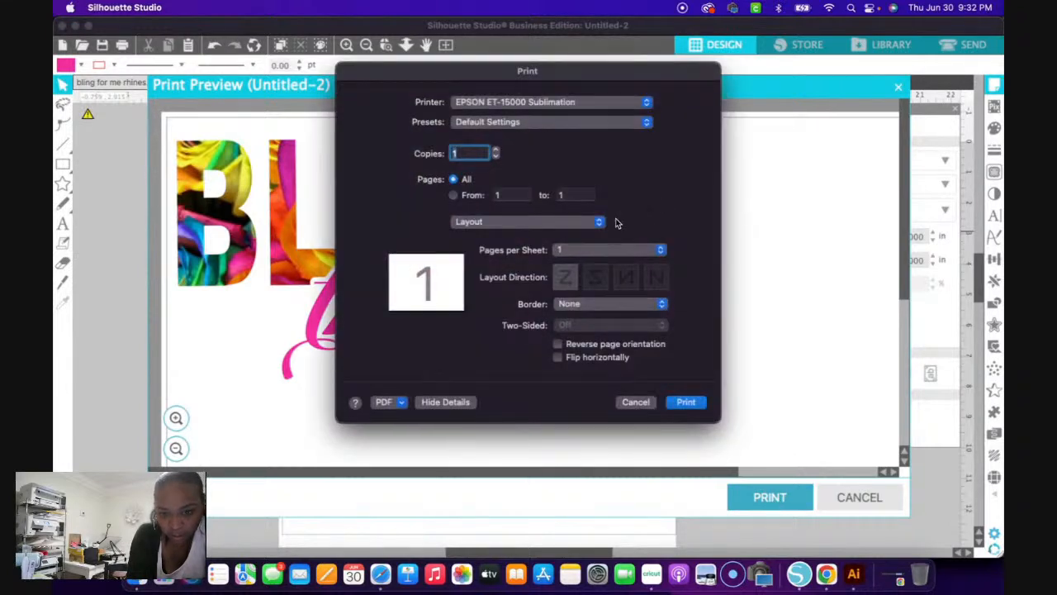
left_click(600, 223)
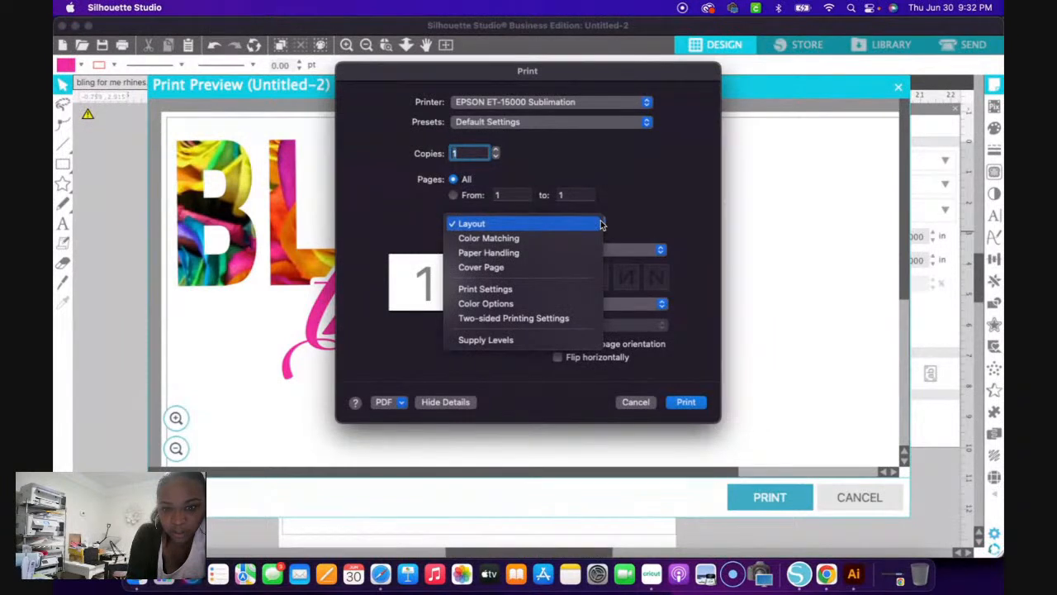
left_click(560, 290)
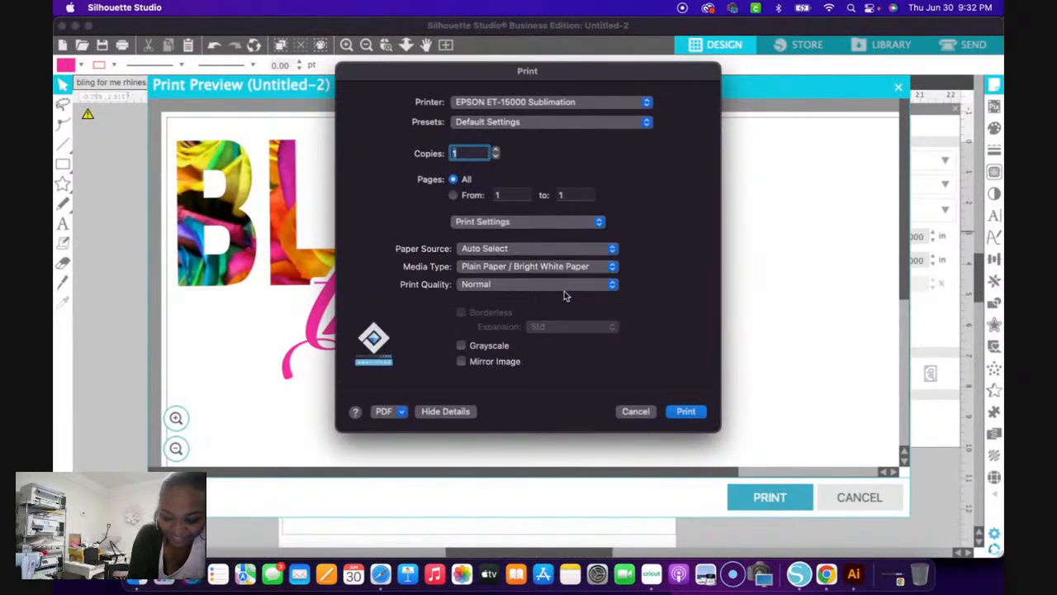
left_click(615, 286)
left_click(595, 328)
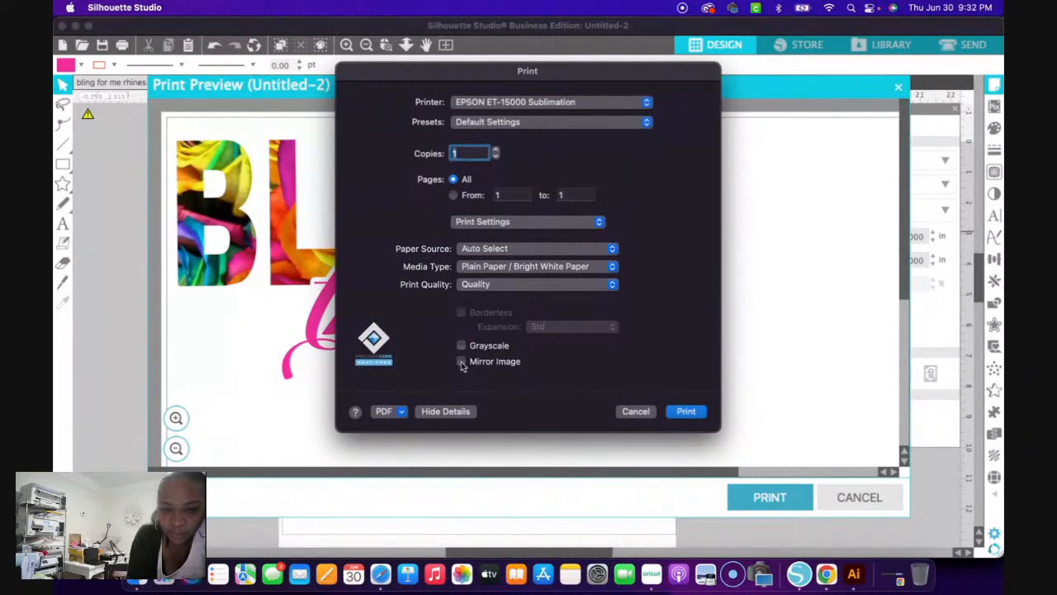
left_click(462, 362)
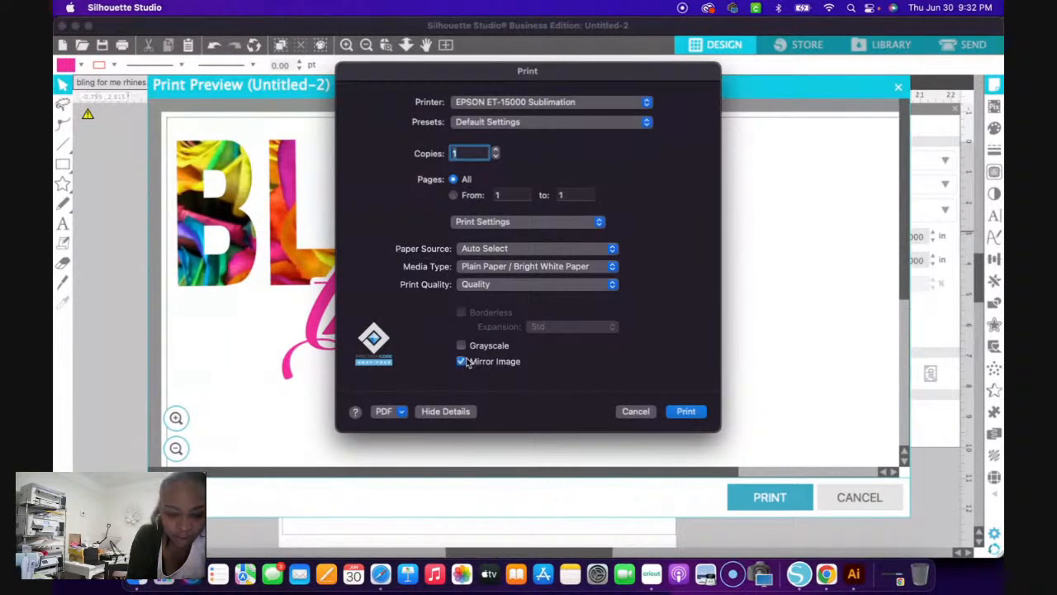
- Set the print's color mode to Adobe RGB with gamma 2.2 and print the design
left_click(603, 224)
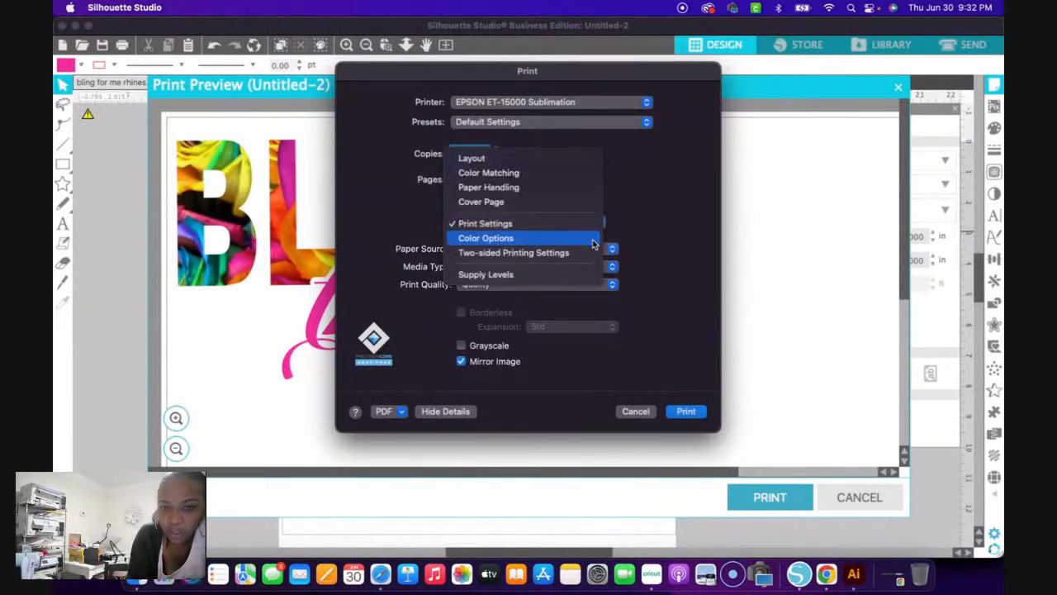
left_click(593, 242)
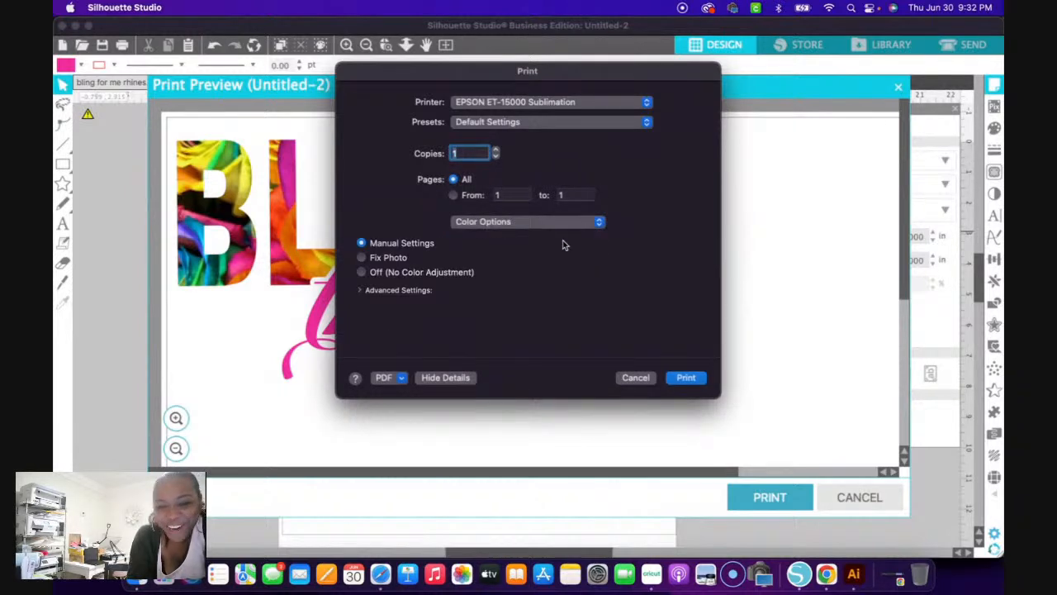
left_click(360, 289)
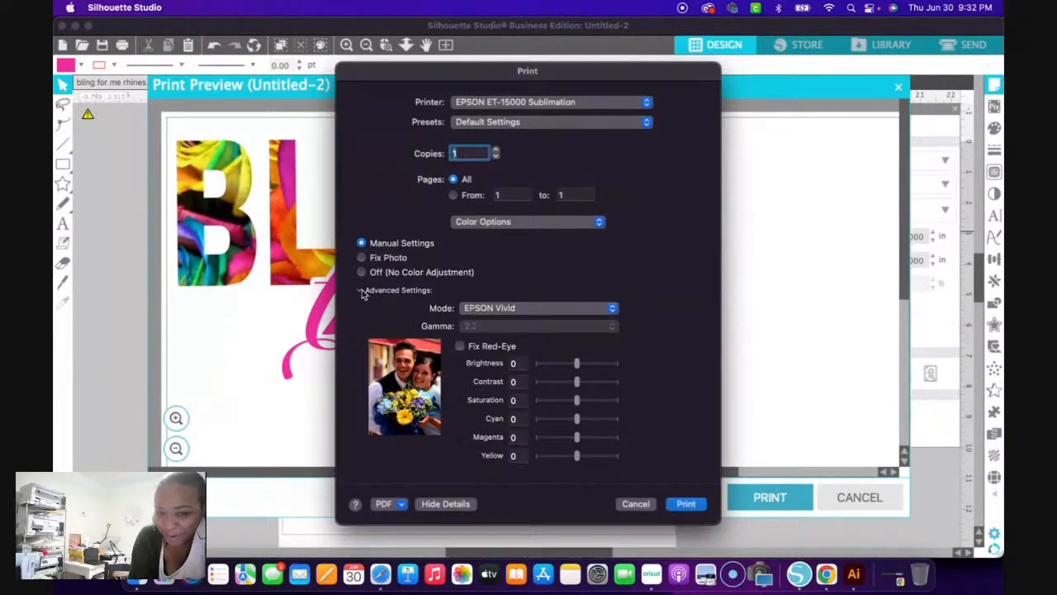
left_click(613, 309)
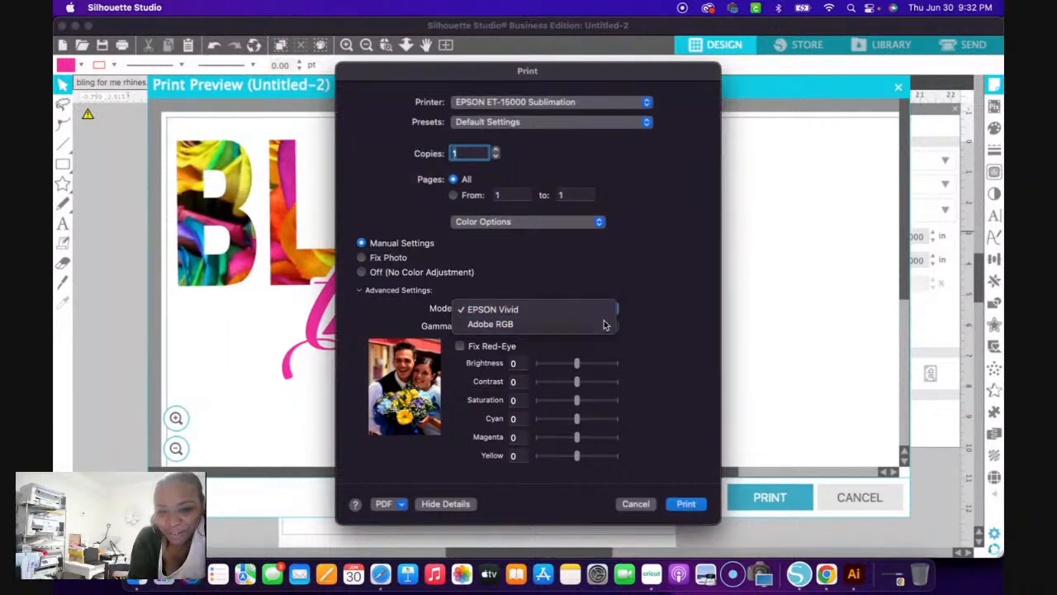
left_click(611, 325)
left_click(612, 327)
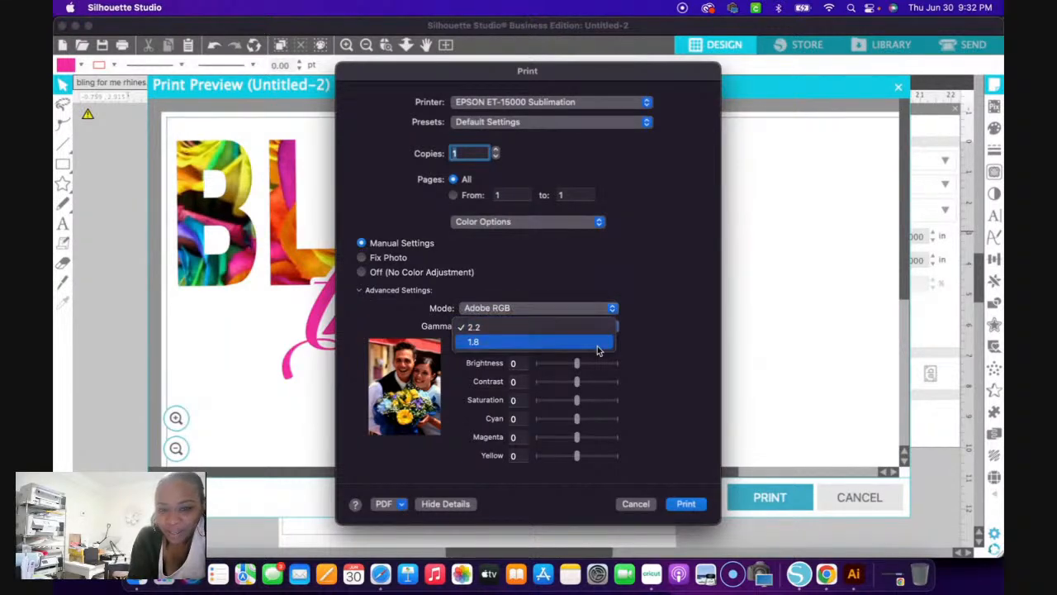
left_click(599, 328)
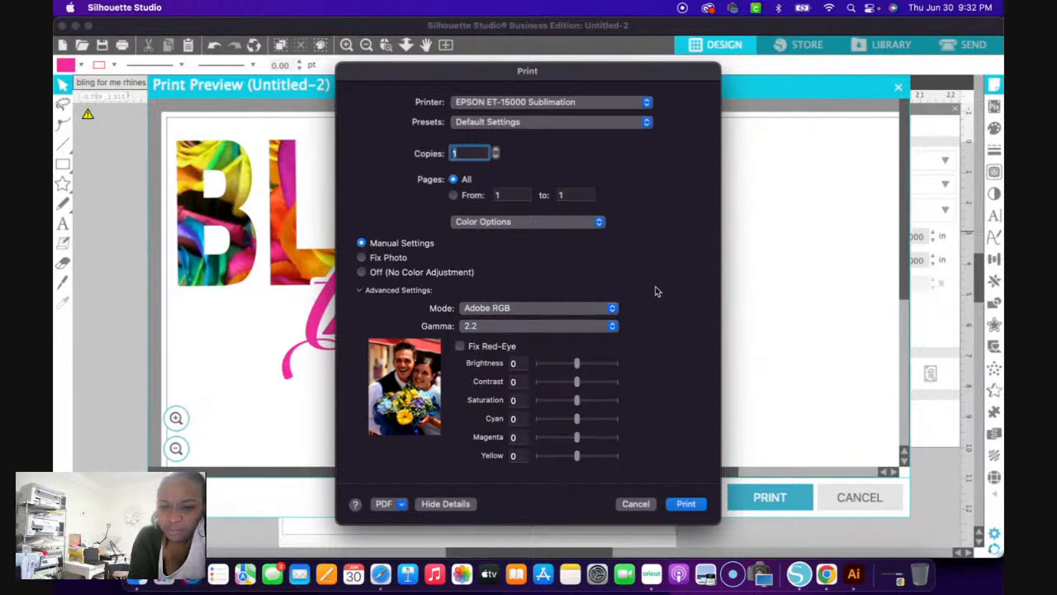
left_click(687, 504)
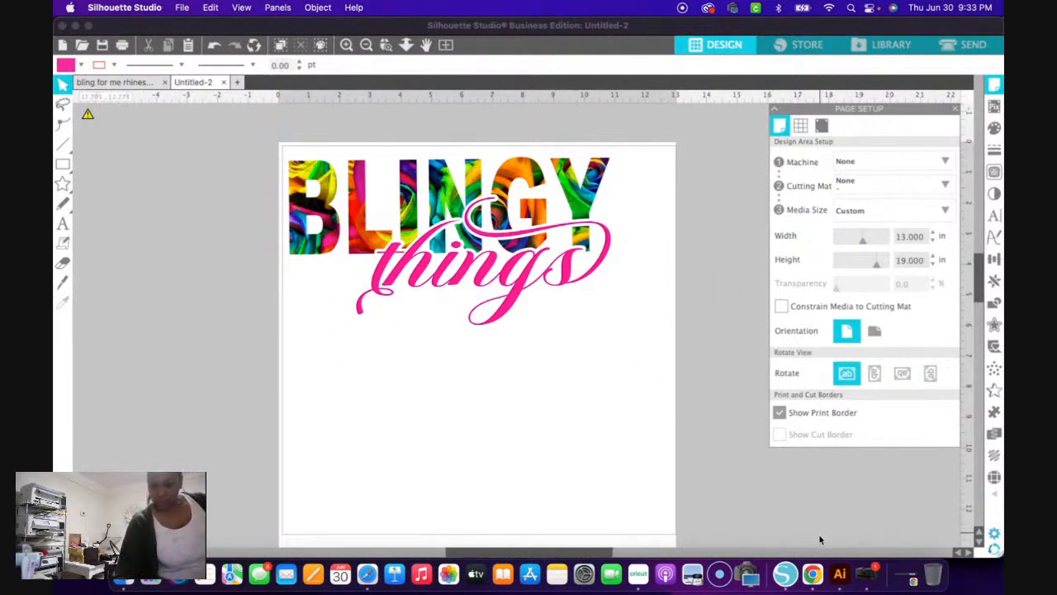
- Switch to the StreamYard broadcast studio in Chrome
left_click(812, 573)
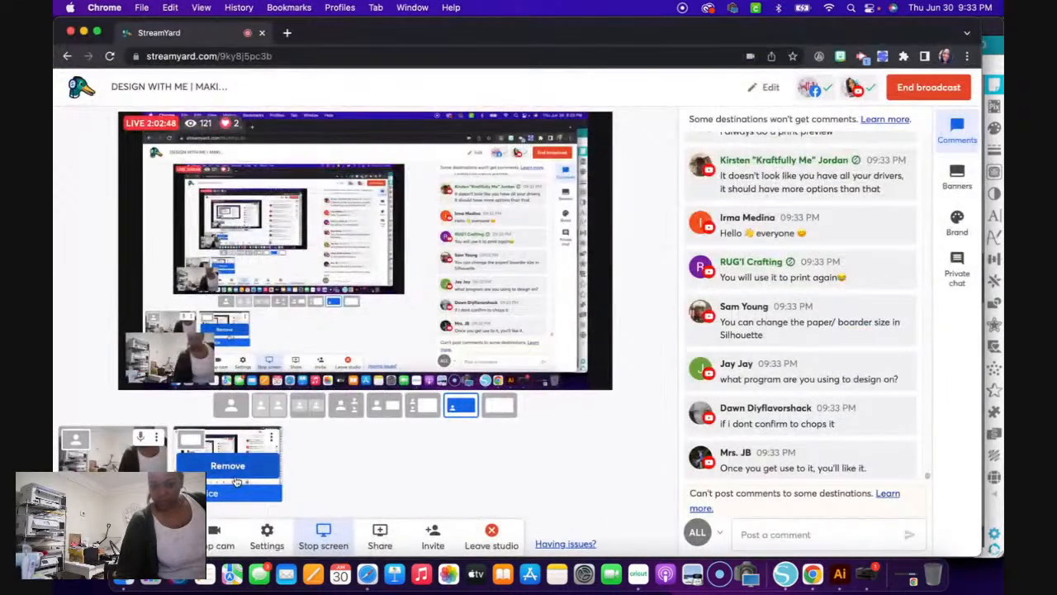